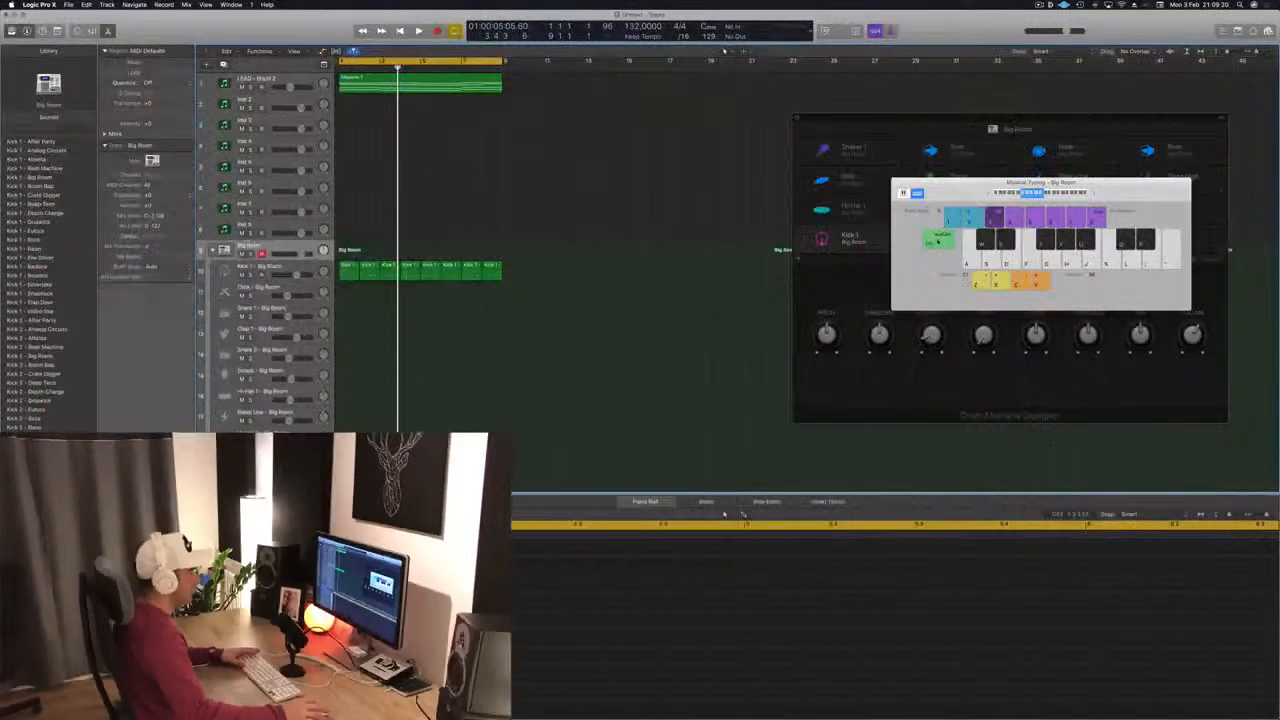
- Play back the lead and kick loop and copy the lead's Massive 1 region onto the Inst 8 track at bar 1
key(space)
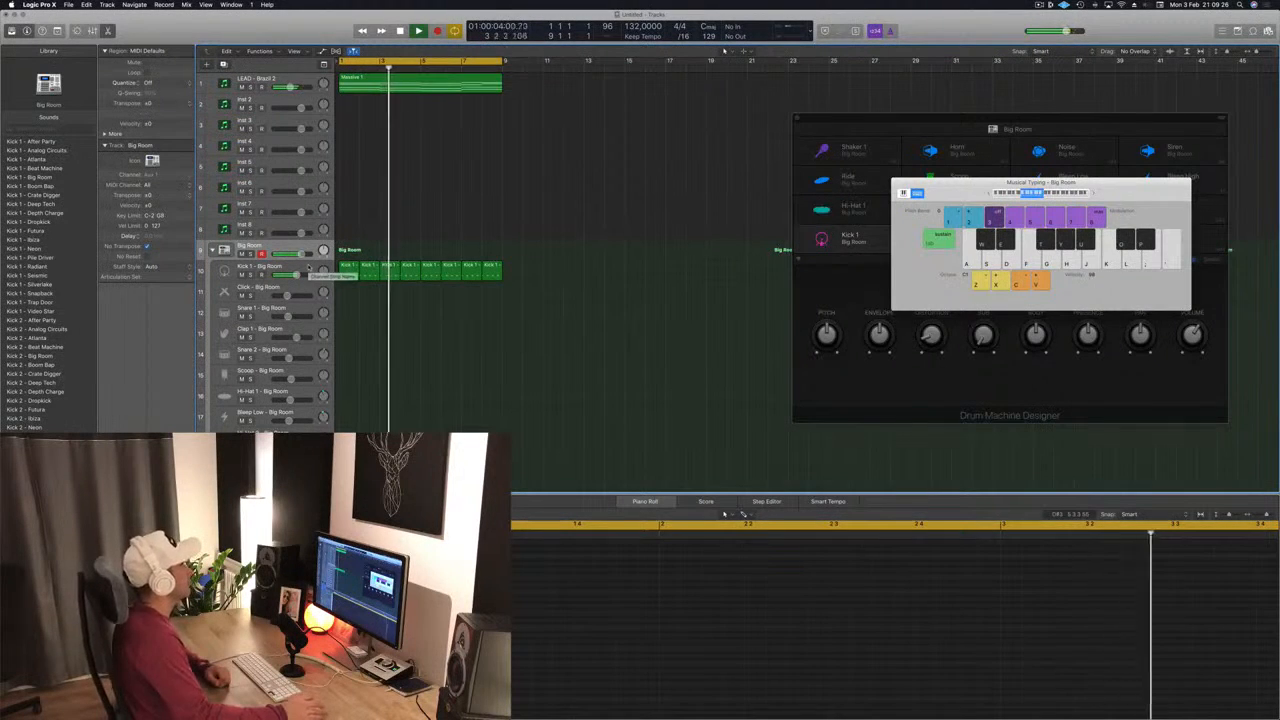
click(441, 85)
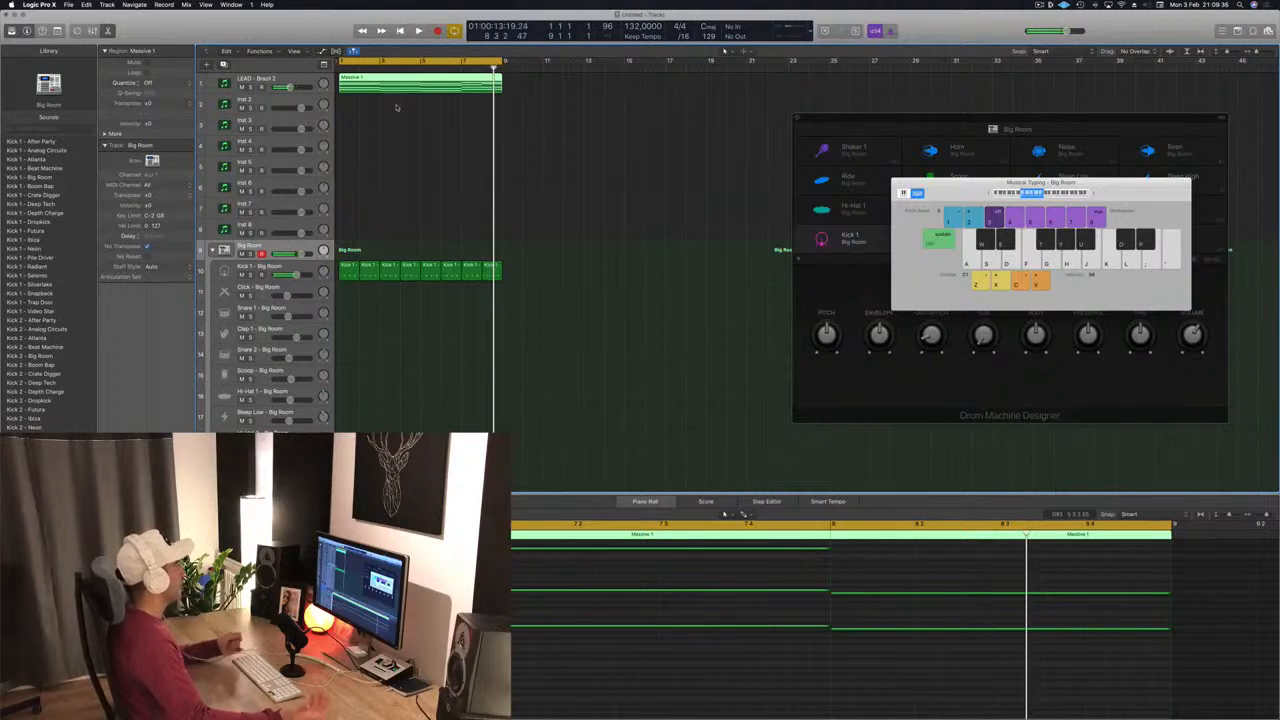
click(624, 138)
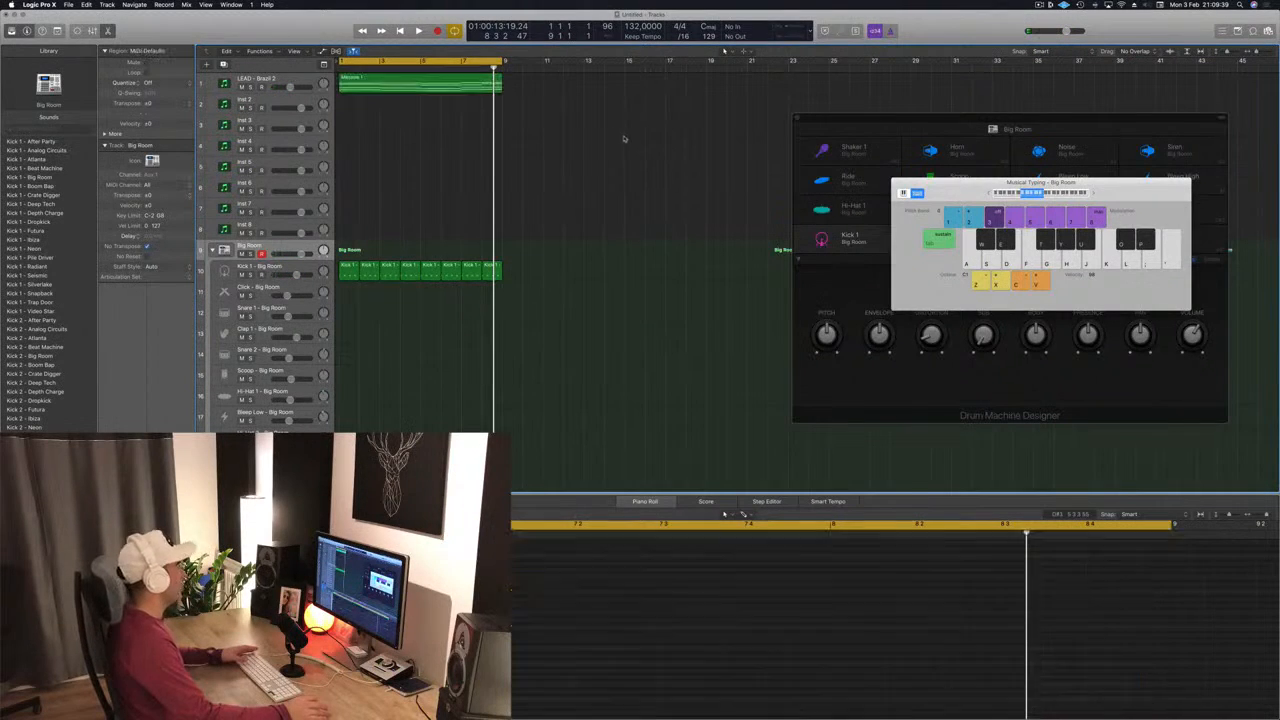
click(430, 90)
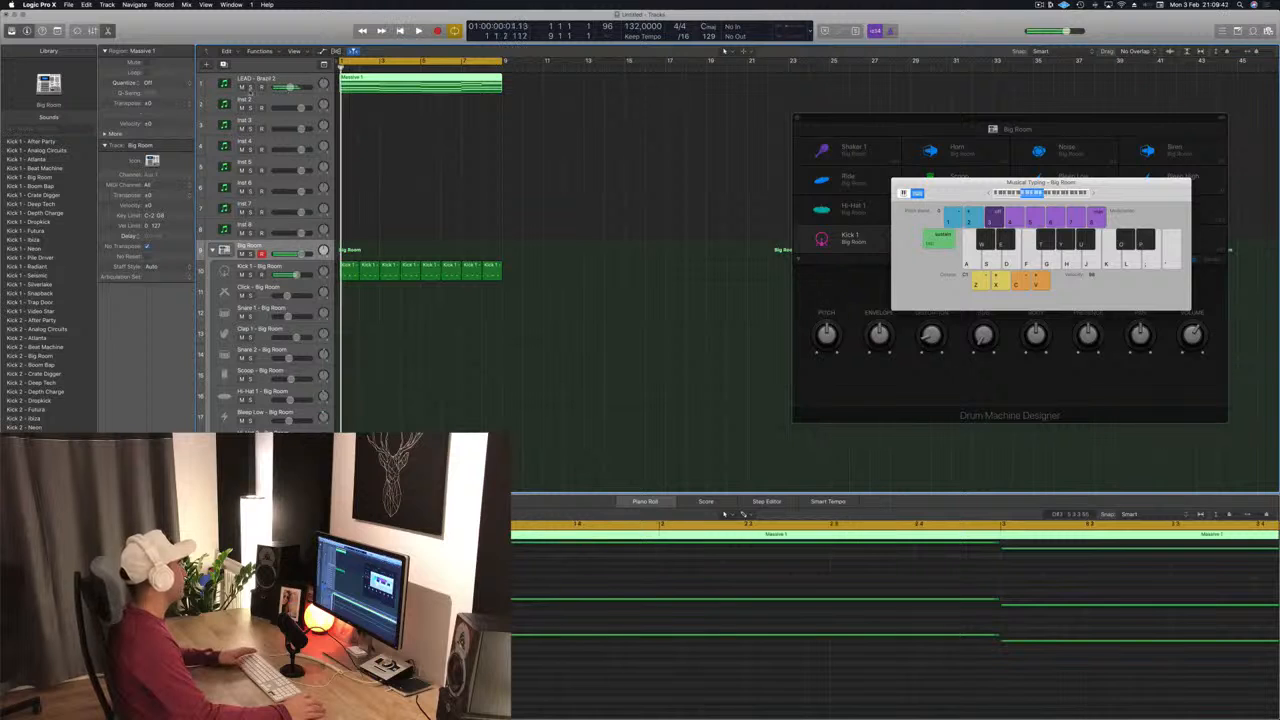
drag(386, 82, 382, 224)
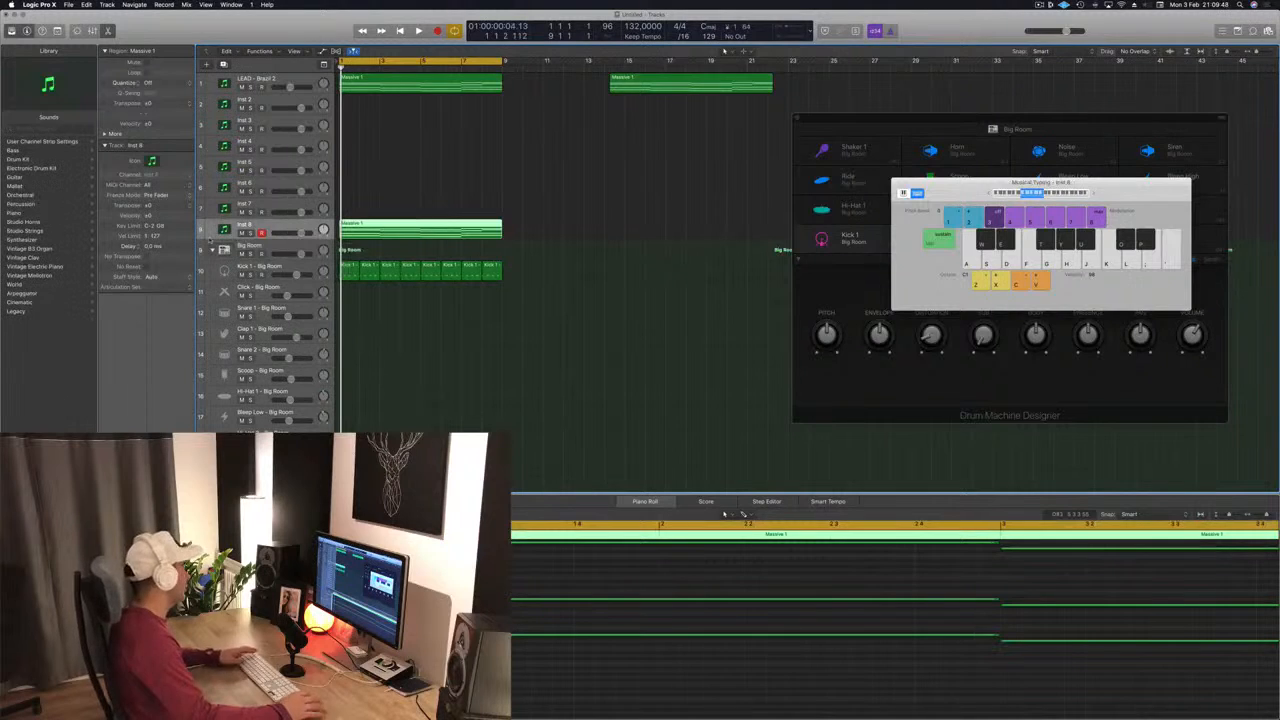
- Browse the preset list of the Sylenth1 instrument on the Inst 8 track
double_click(224, 229)
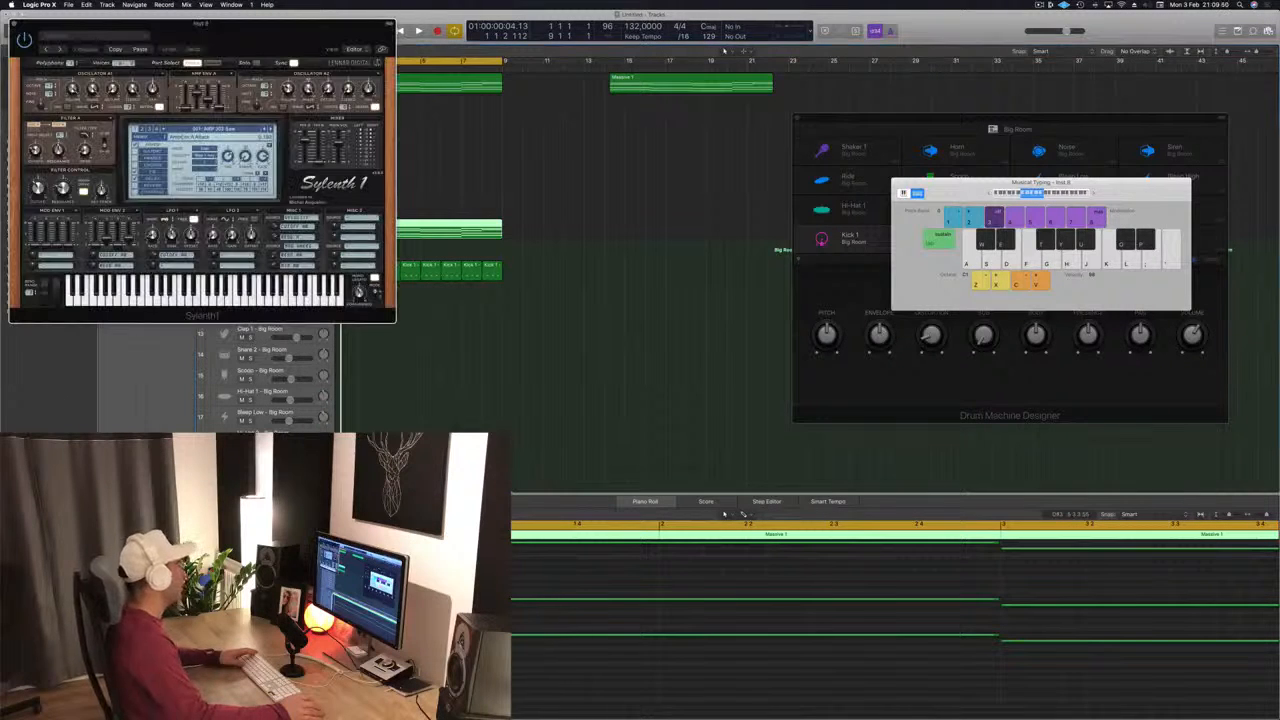
click(205, 129)
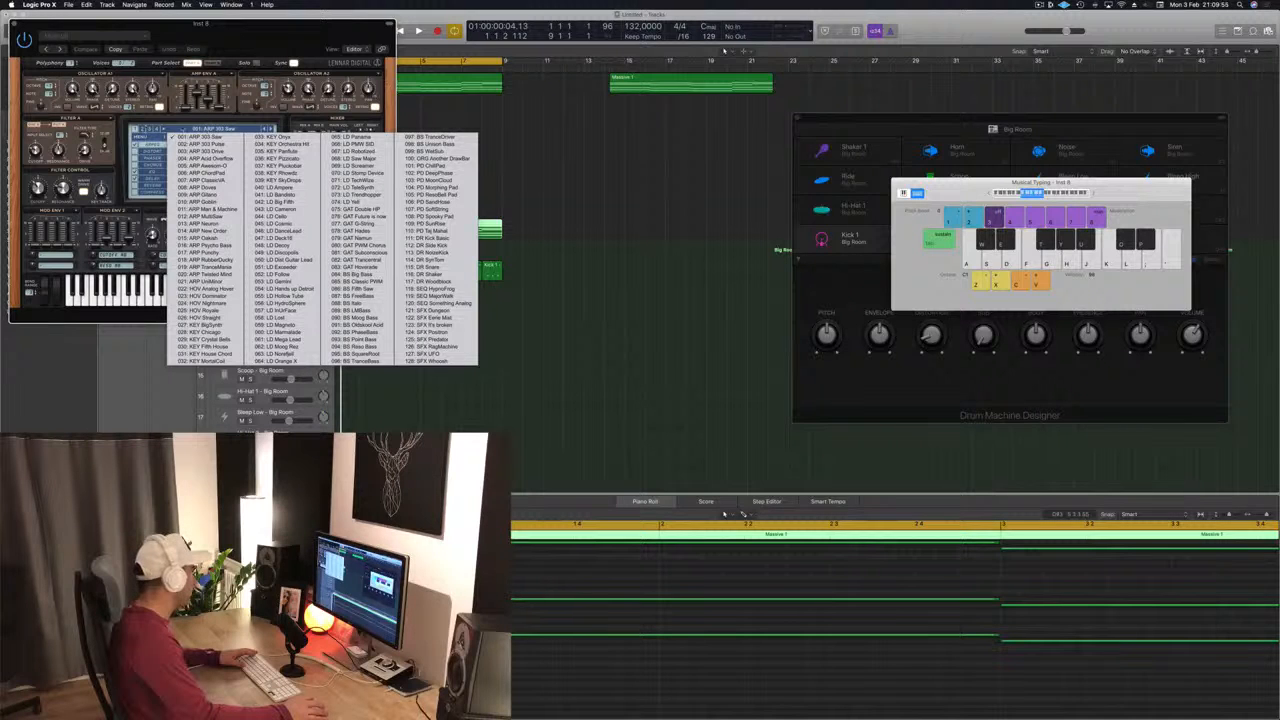
click(186, 127)
key(super+w)
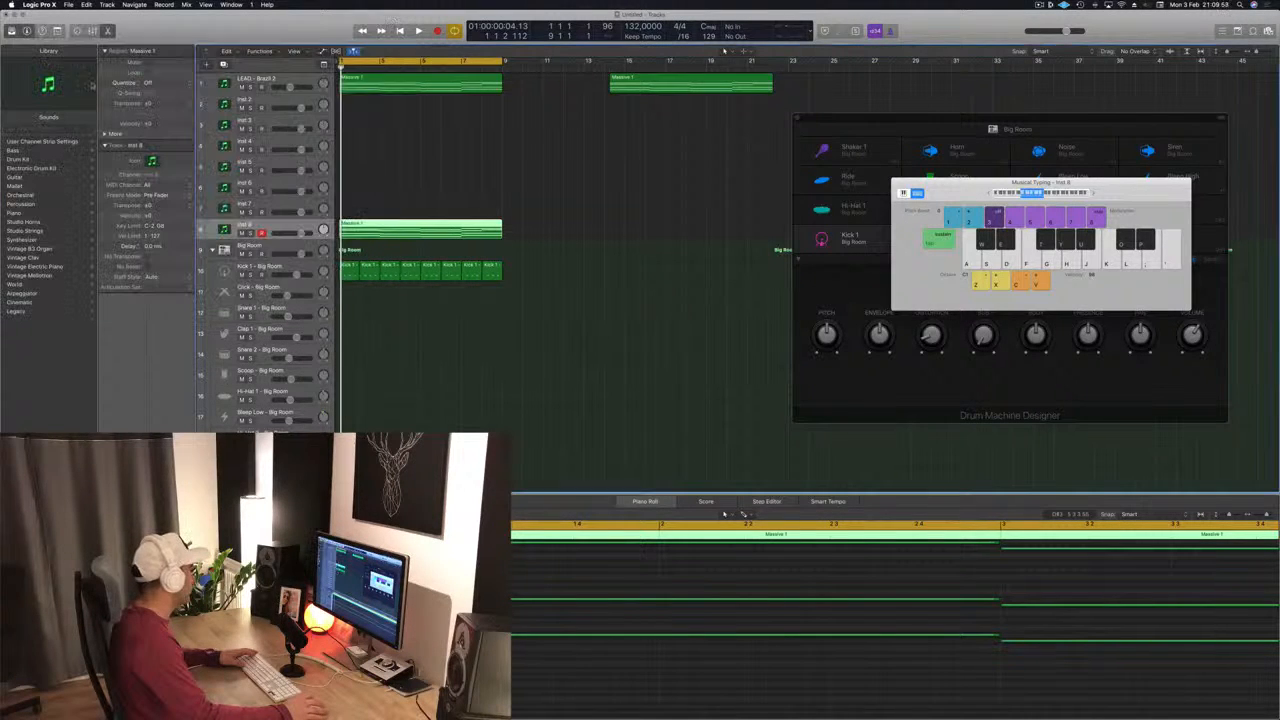
- Duplicate the LEAD - Brazil 2 track, place the duplicate directly above the Inst 8 track, and move the copied region onto it
click(300, 79)
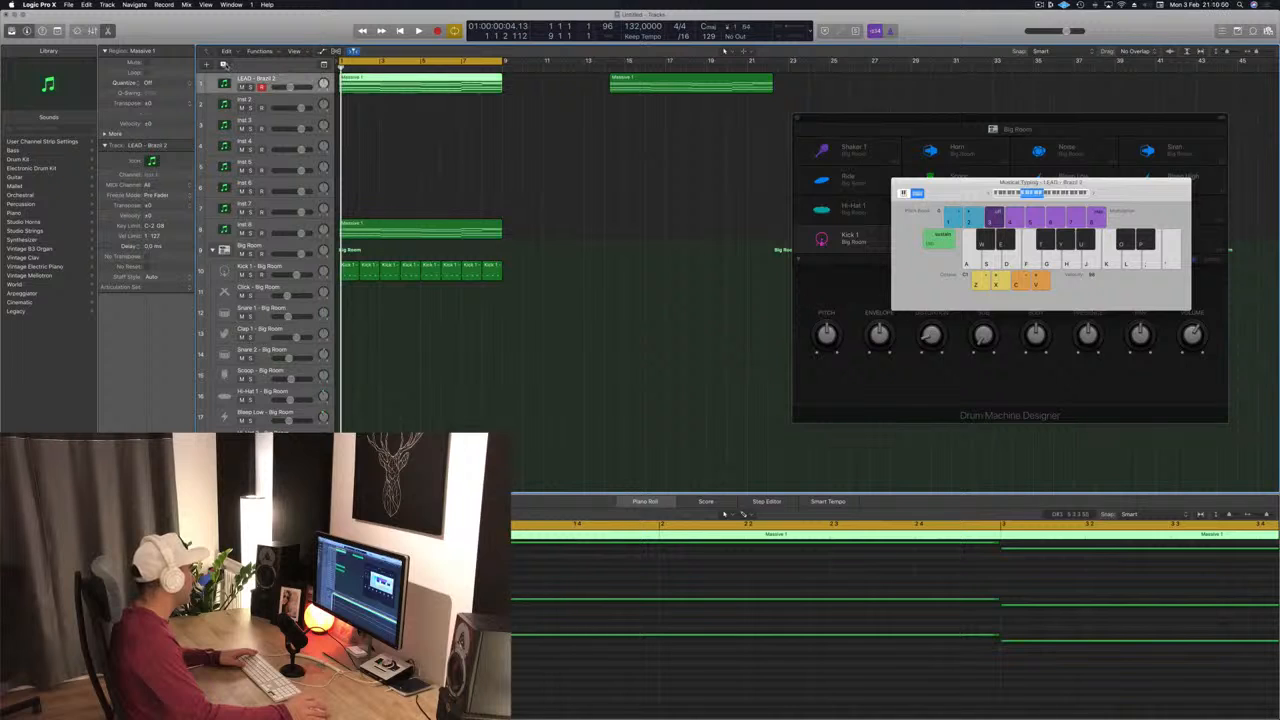
key(super+d)
drag(303, 102, 288, 243)
click(389, 253)
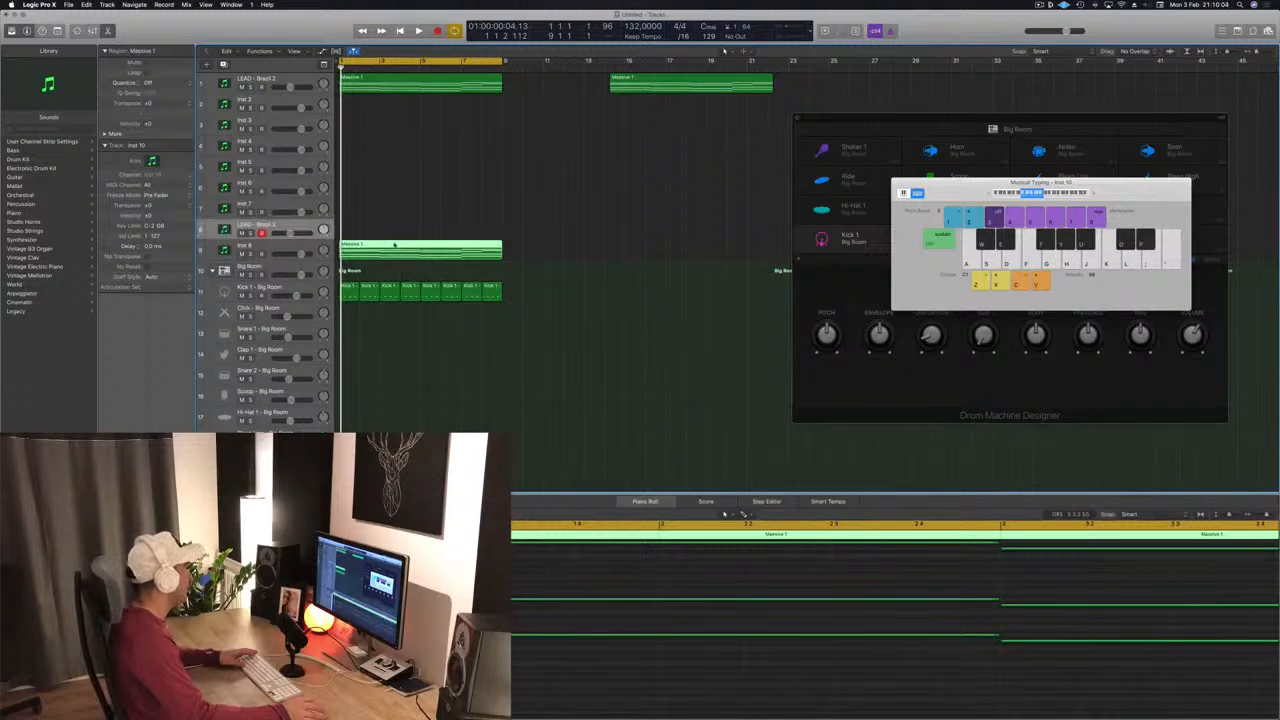
drag(394, 244, 393, 223)
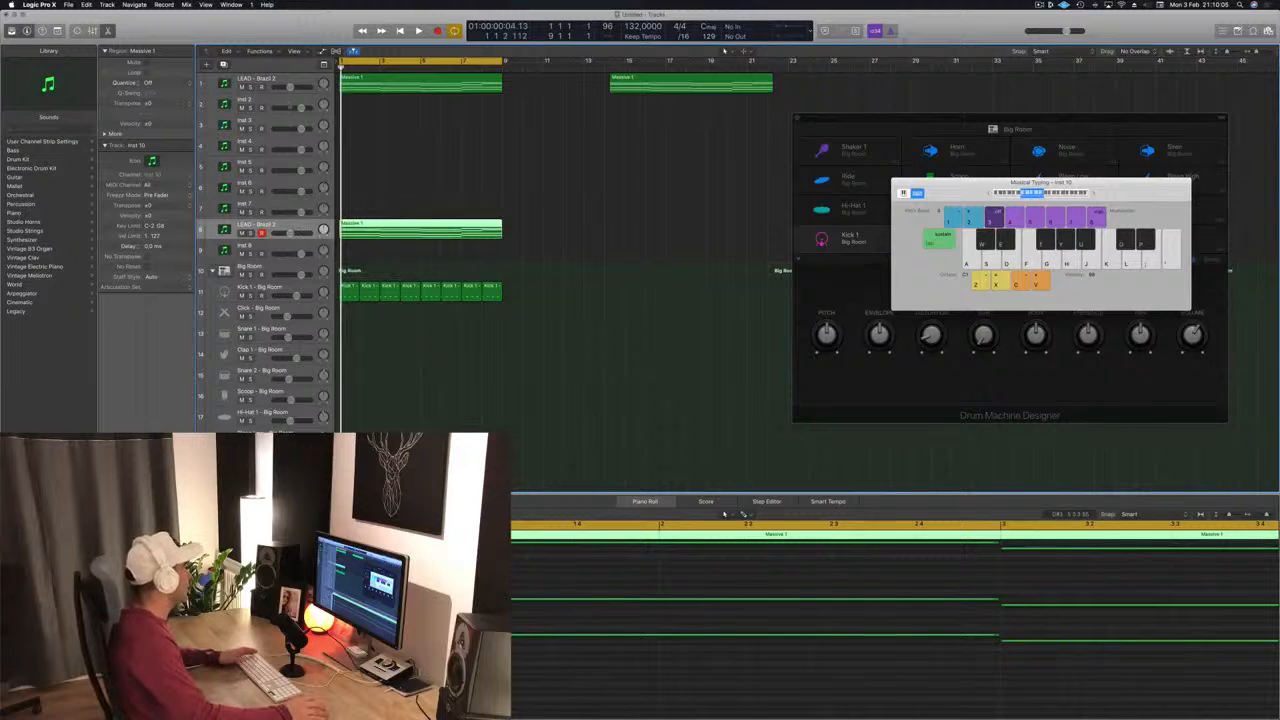
- Mute the original LEAD - Brazil 2 track and open the duplicate's Sylenth1 window clear of the track regions
click(241, 87)
key(space)
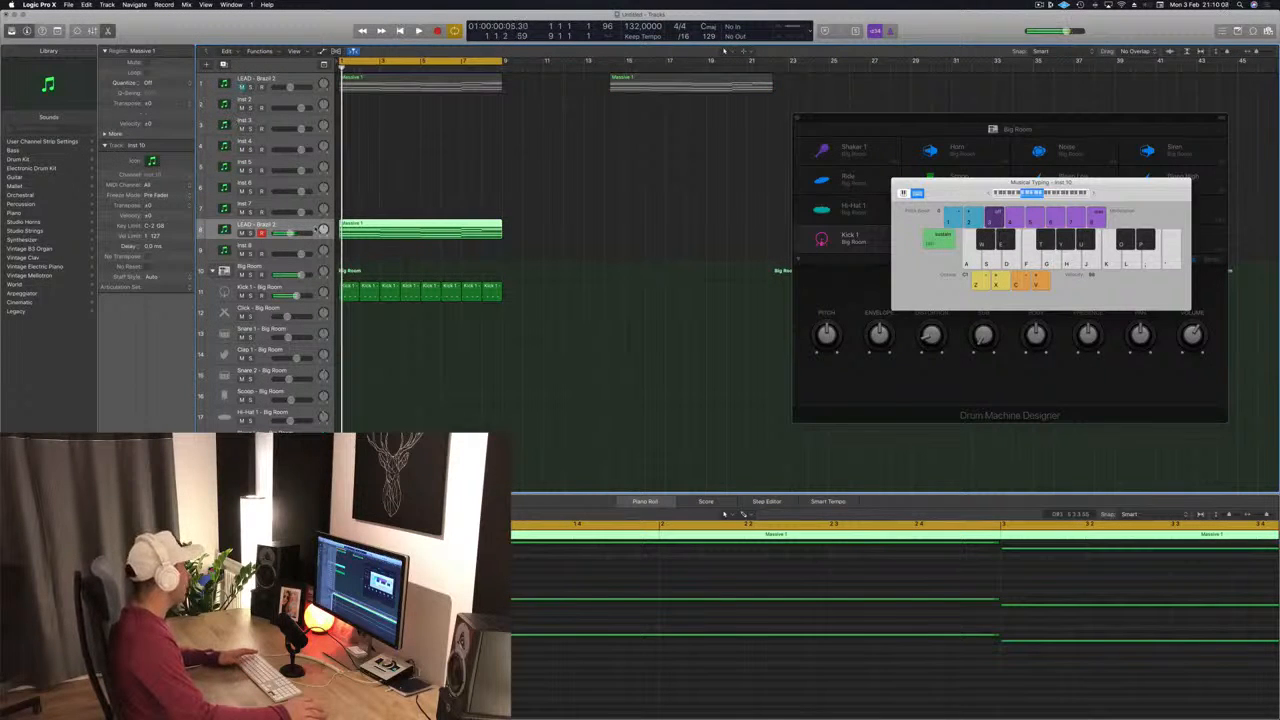
double_click(224, 229)
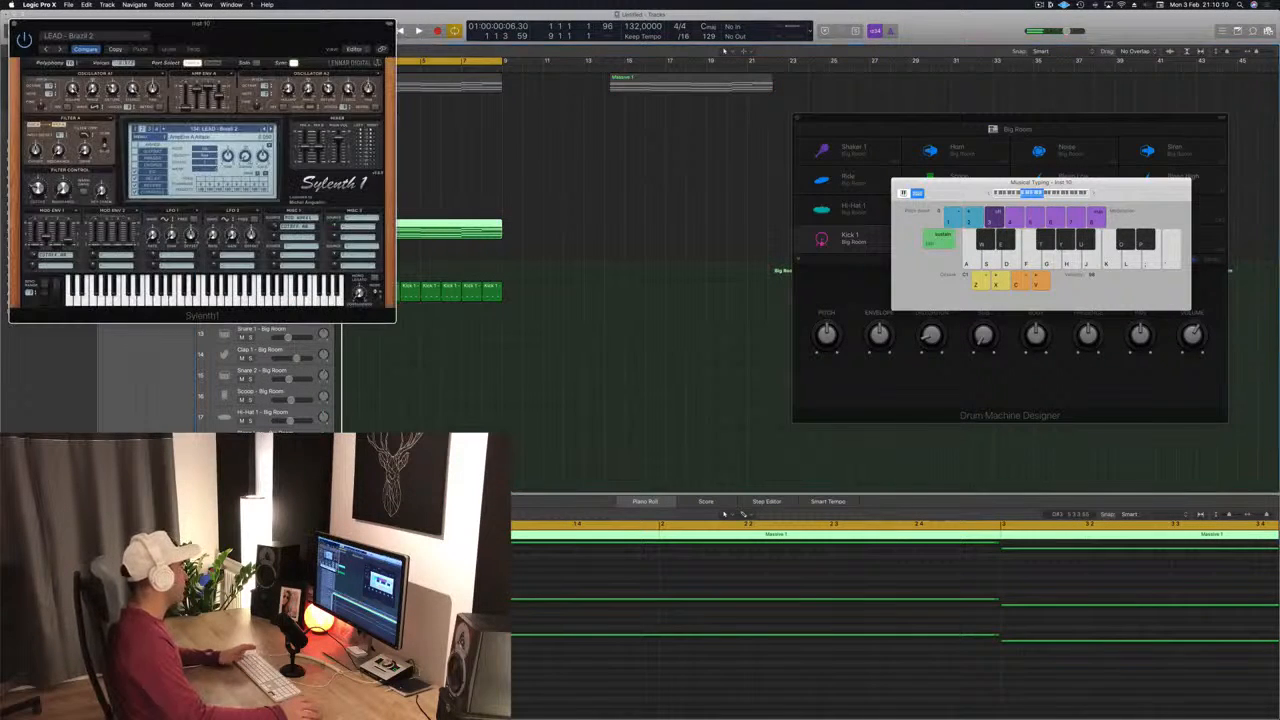
drag(240, 31, 876, 86)
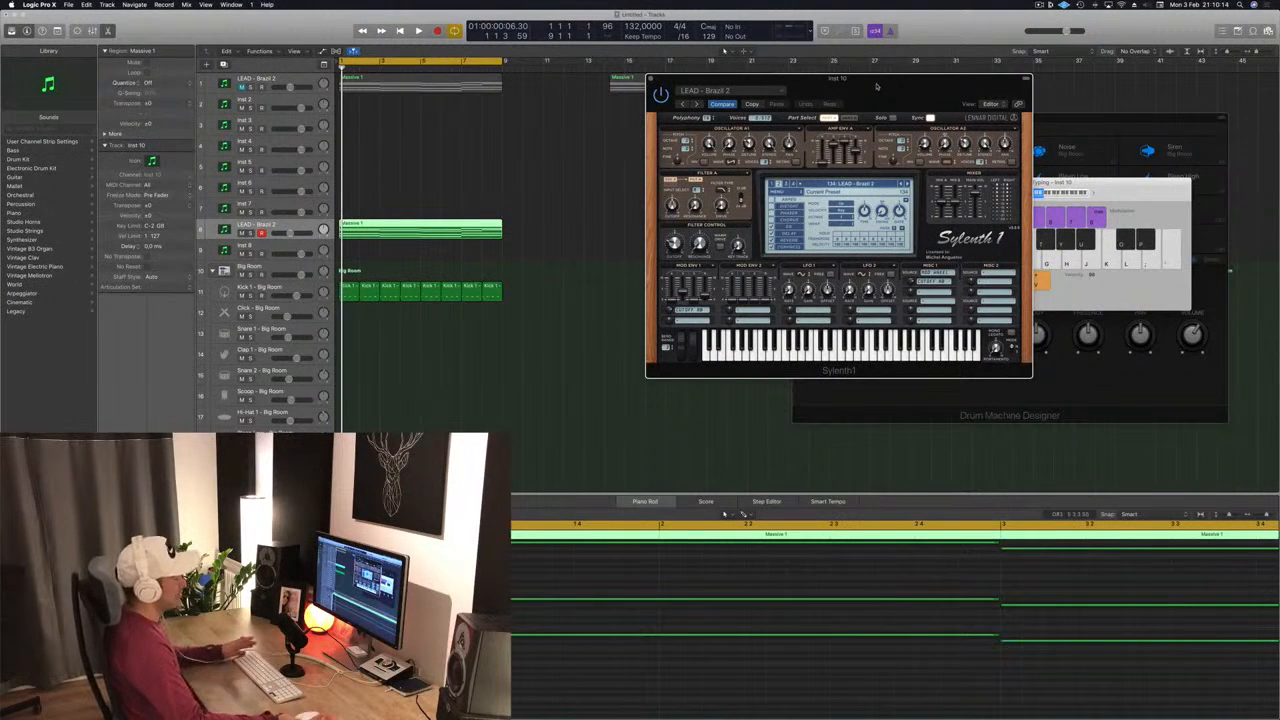
drag(876, 88, 832, 83)
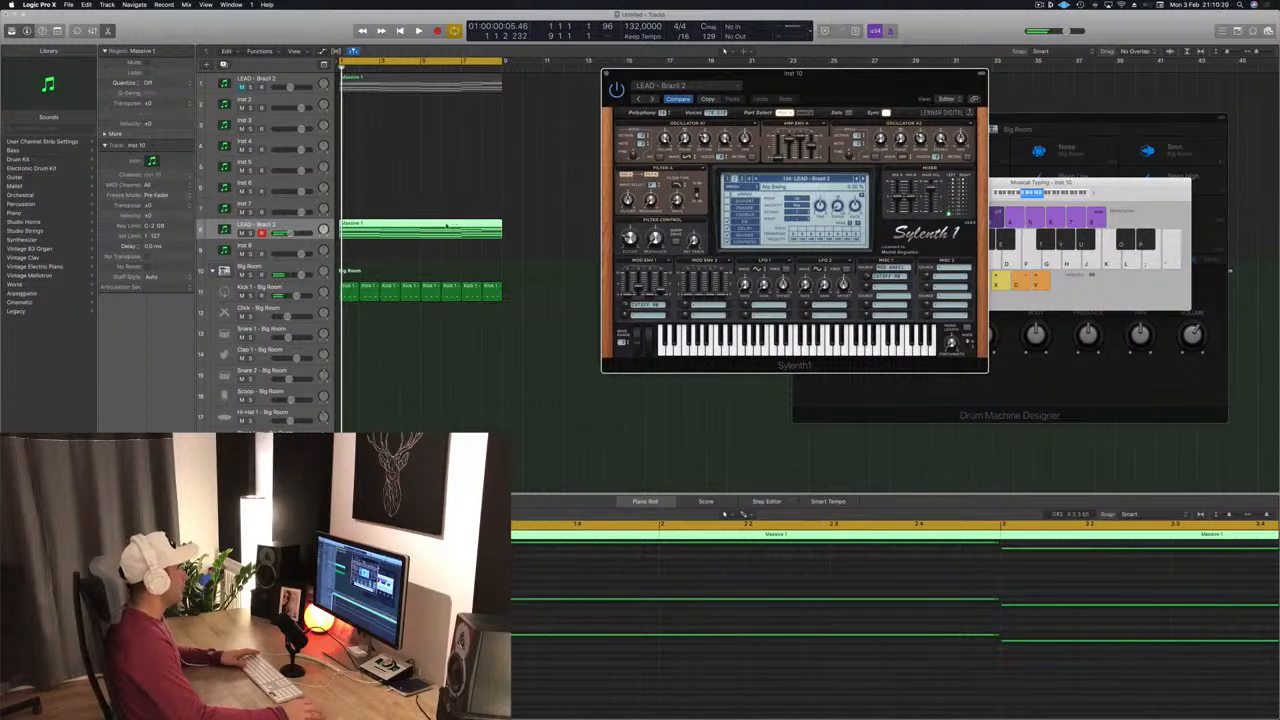
- Delete the extra chord notes from the duplicated lead's region, keeping only a single line of notes
scroll(480, 640, down, 6)
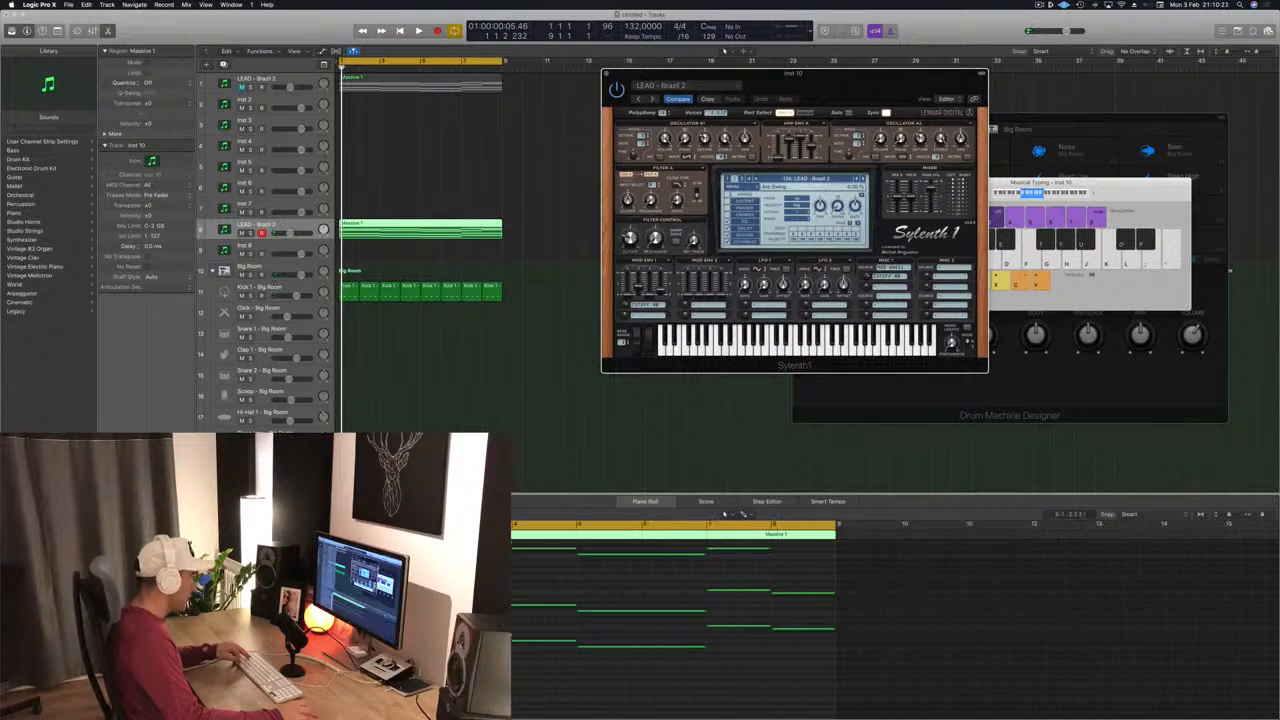
drag(480, 609, 938, 629)
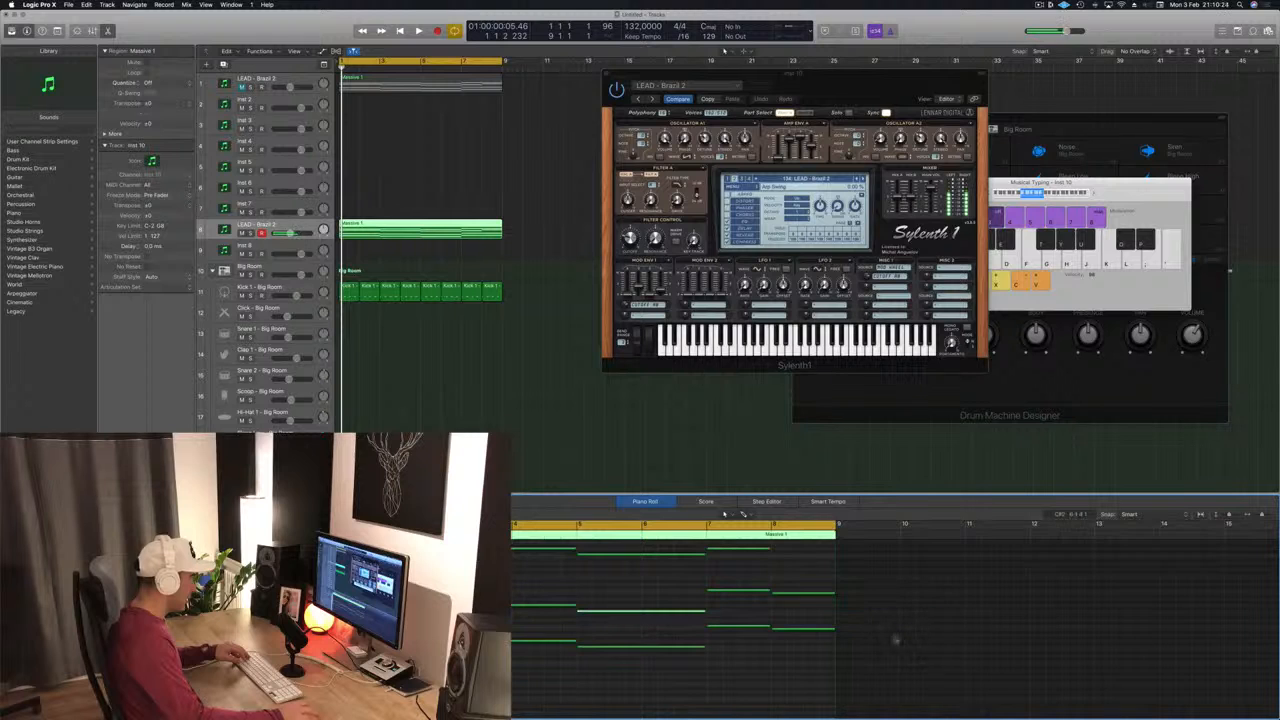
scroll(811, 613, up, 5)
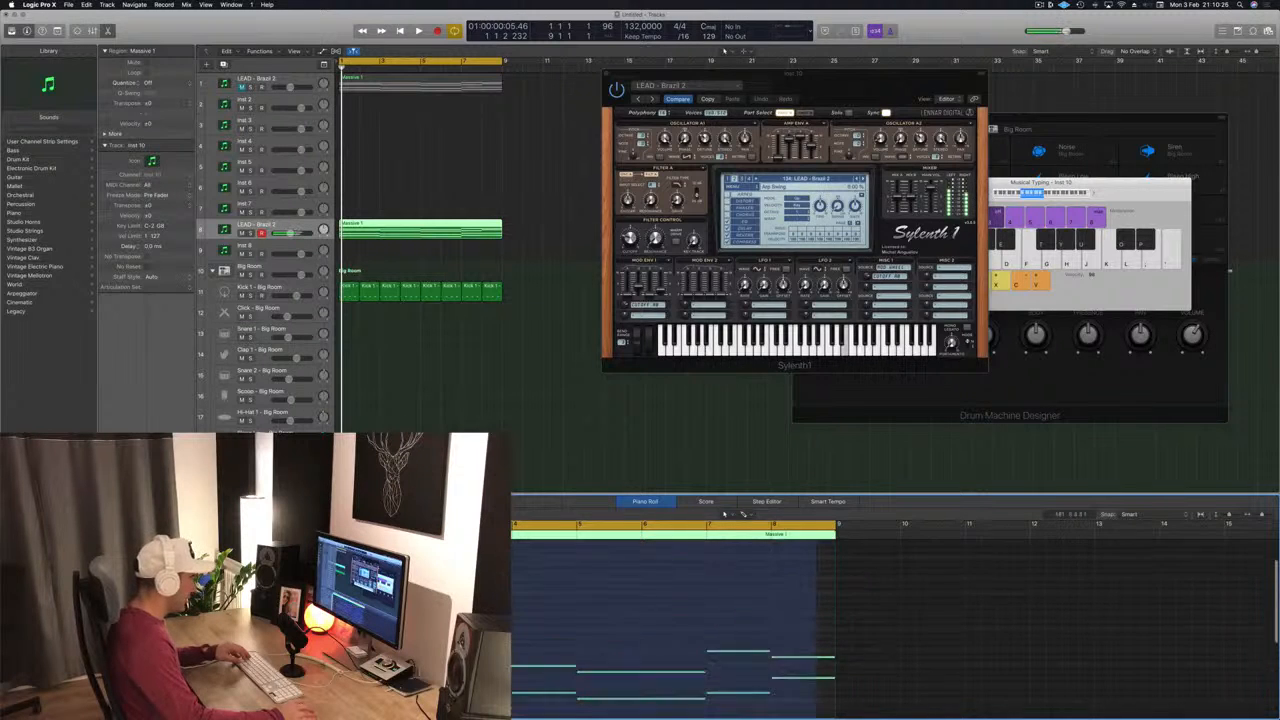
scroll(893, 620, down, 3)
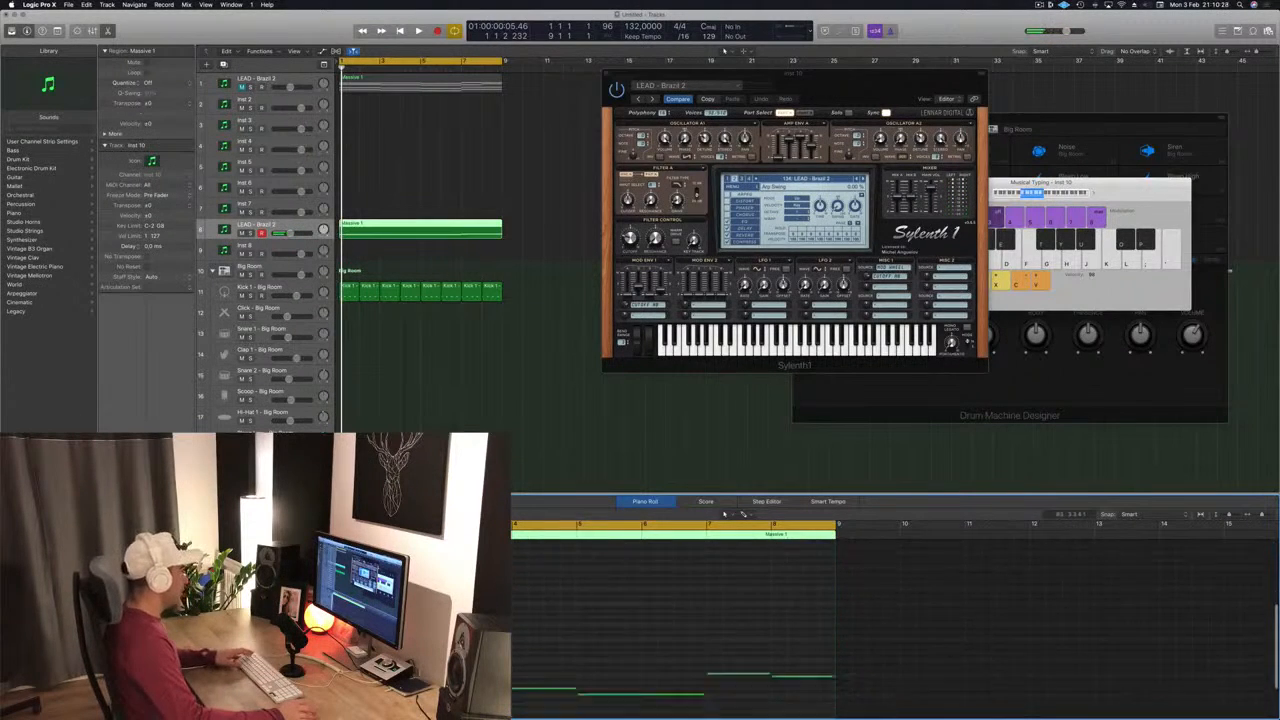
scroll(895, 625, up, 5)
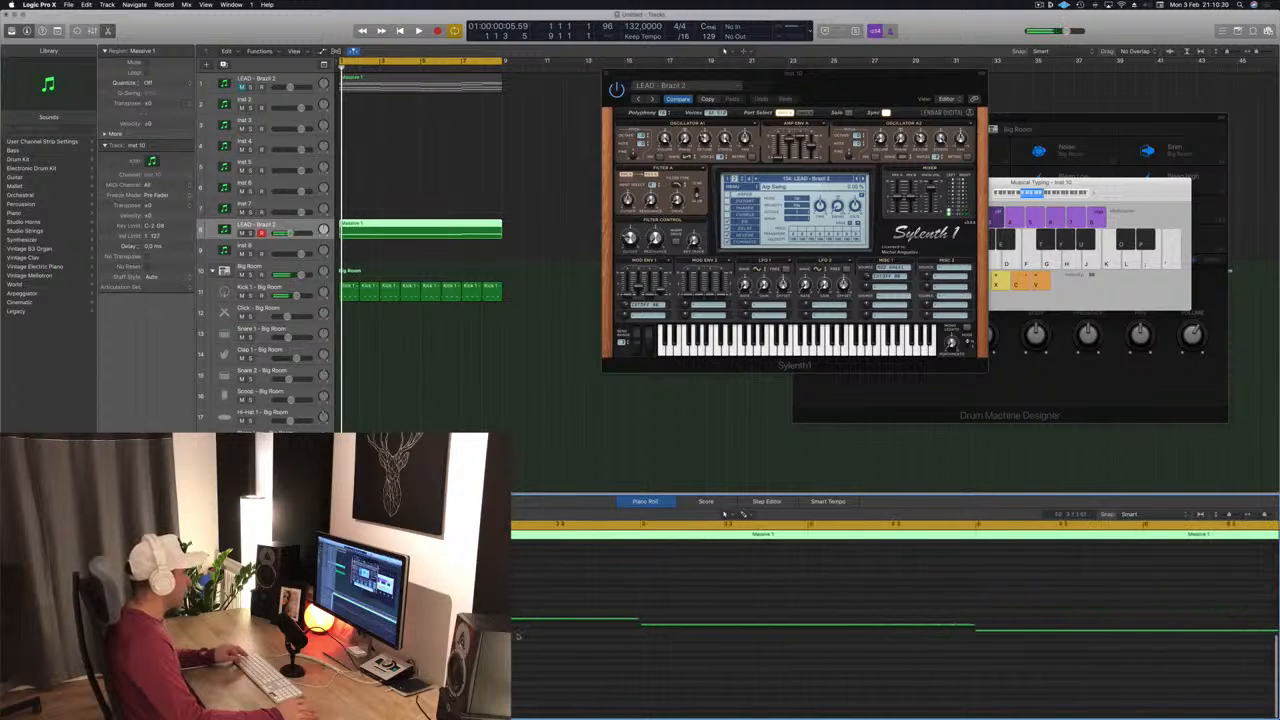
- Shorten the region's first sustained note and turn it into a rhythm of short repeated notes in bar 1
scroll(895, 625, down, 1)
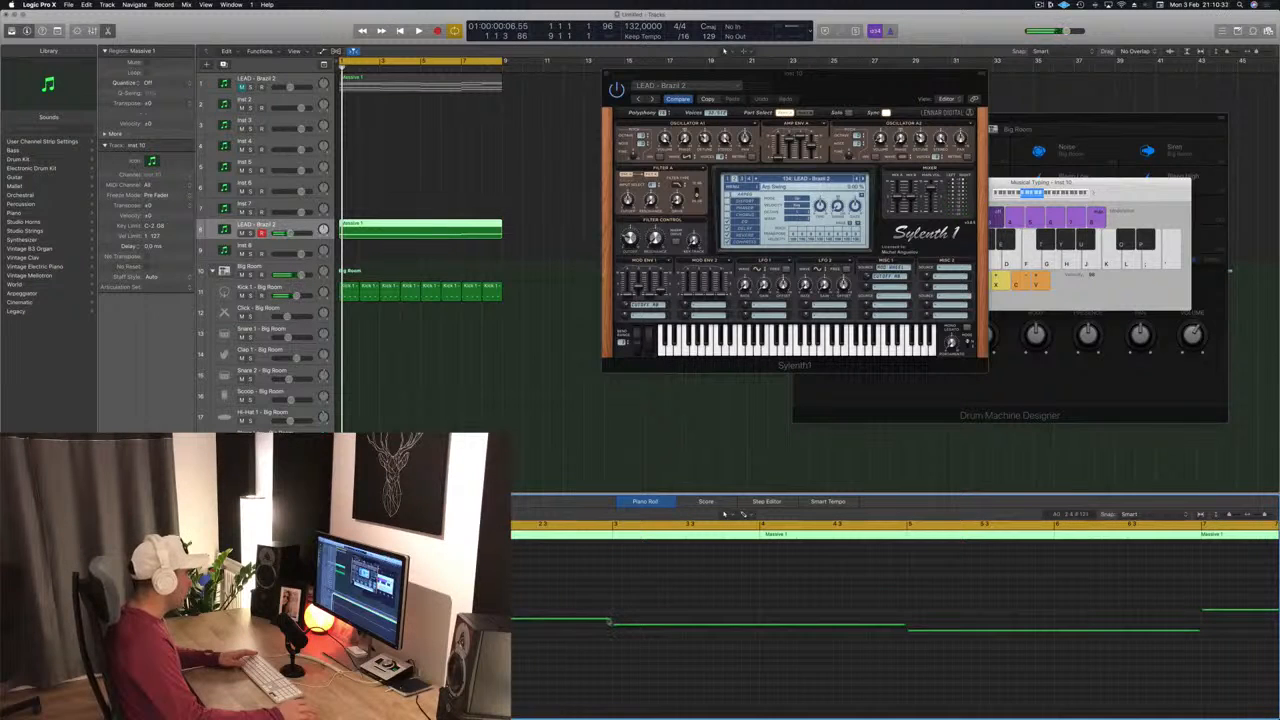
drag(609, 619, 484, 620)
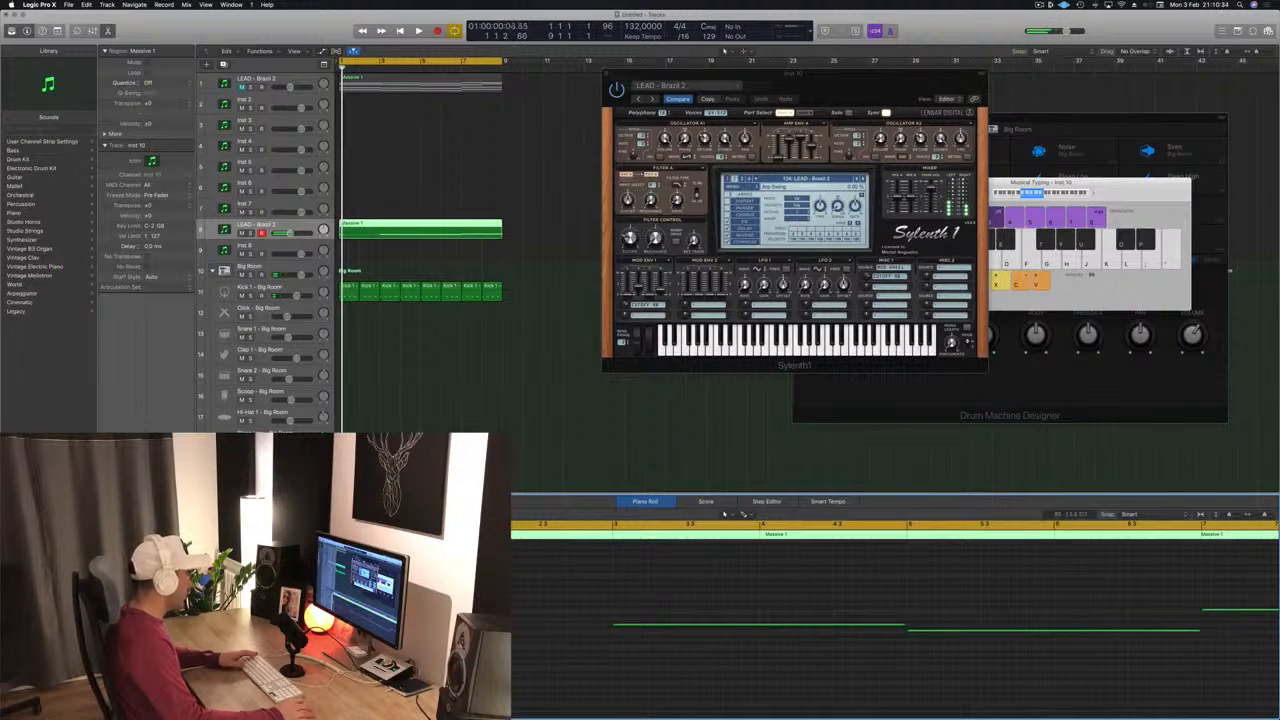
key(space)
key(space)
scroll(895, 620, up, 4)
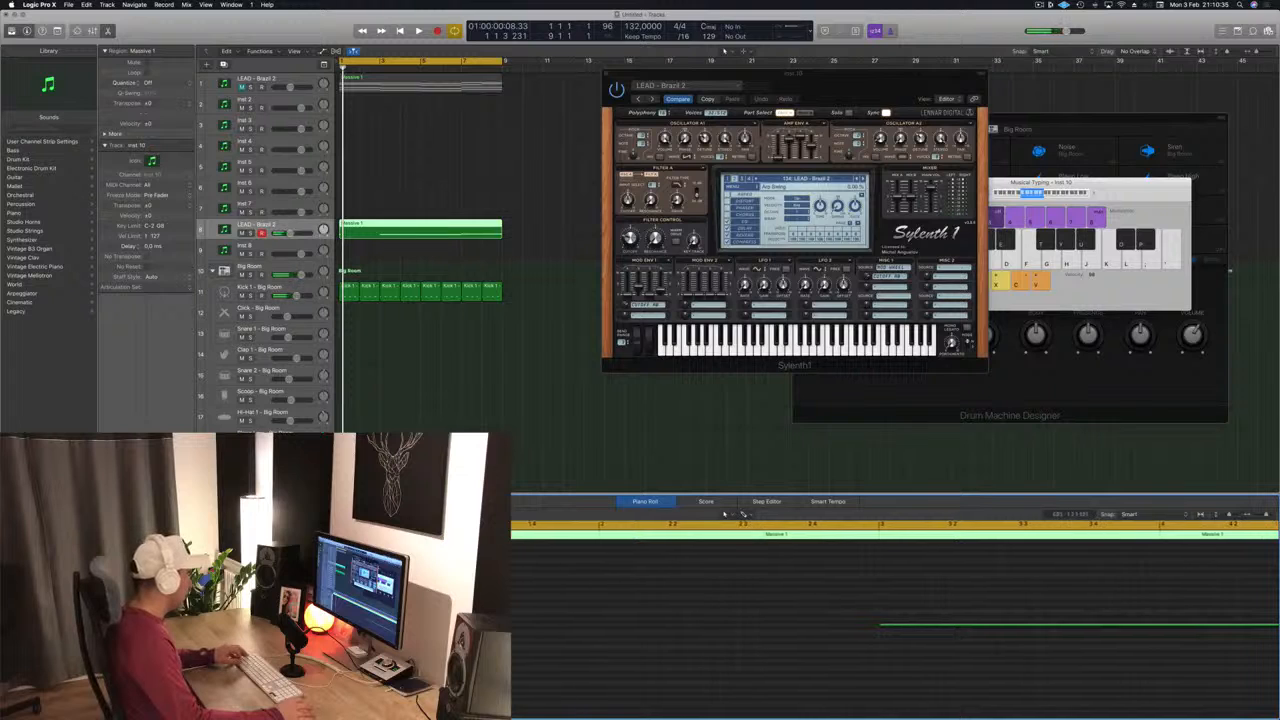
key(space)
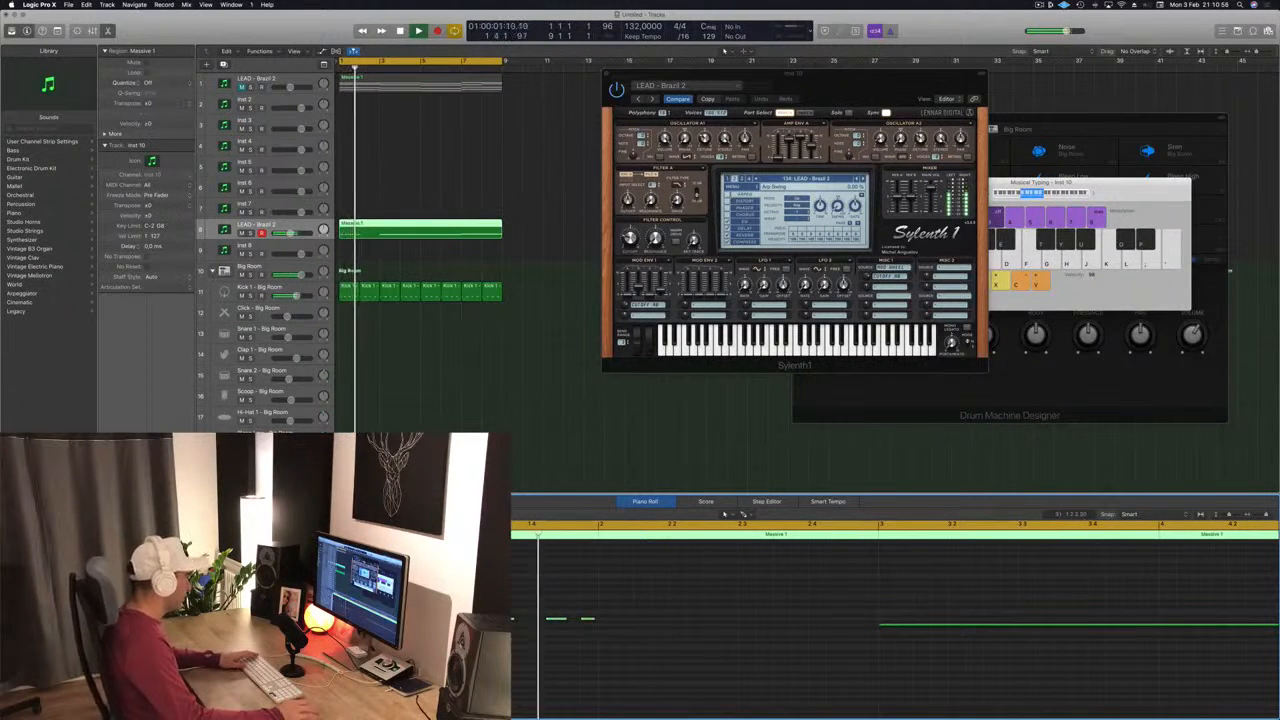
- Play back the short-note rhythm from the start of the loop
key(Return)
key(space)
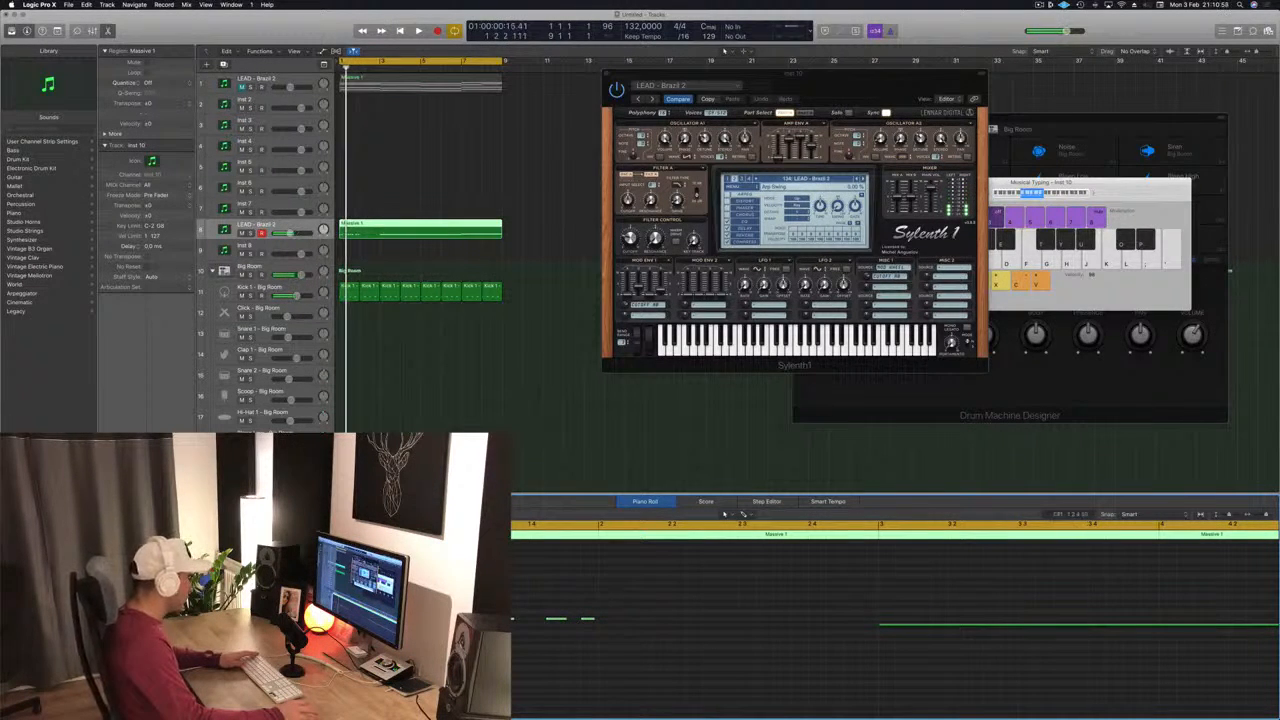
key(space)
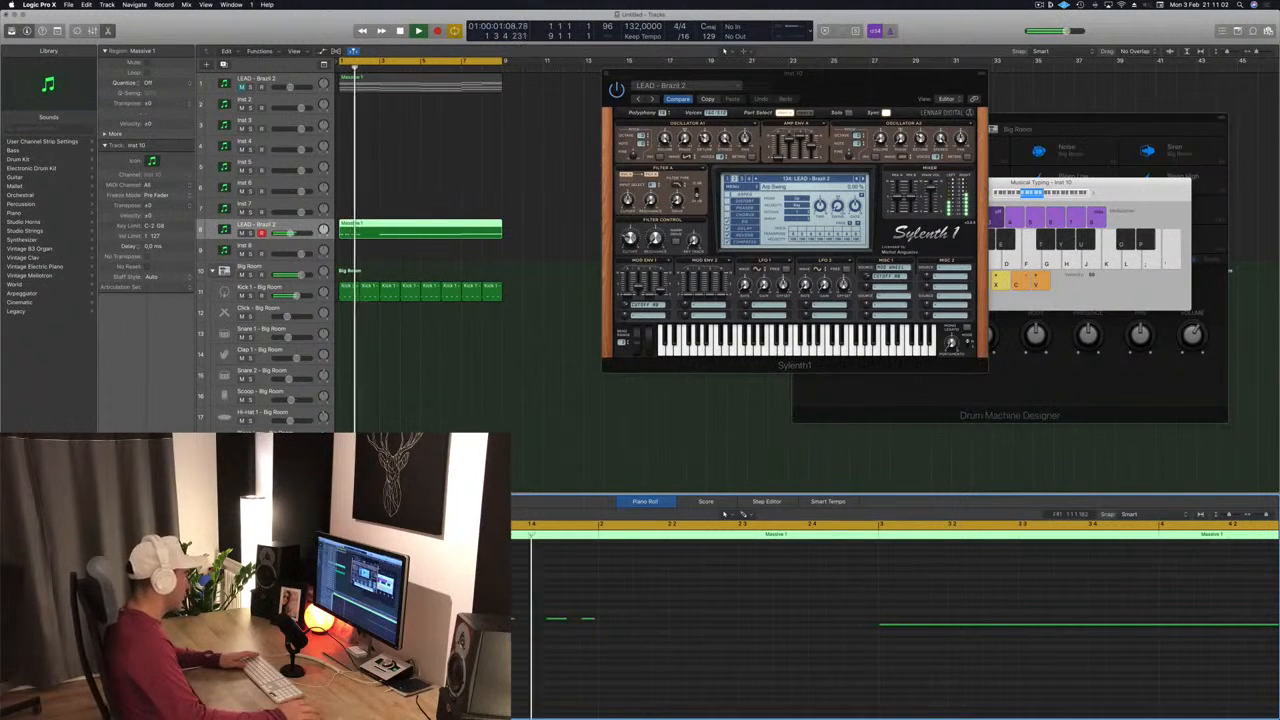
key(Return)
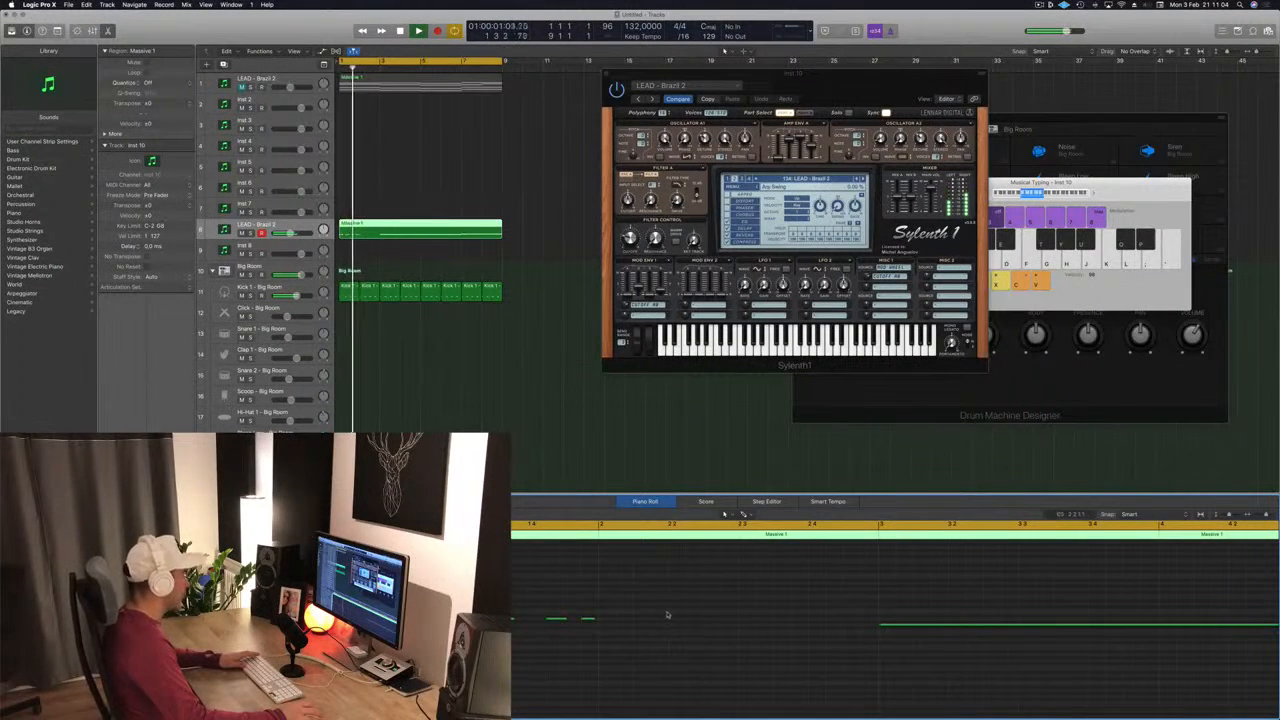
key(space)
- Copy the short-note pattern of bar 1 into bar 2 on the same pitch and play it back
drag(711, 596, 490, 669)
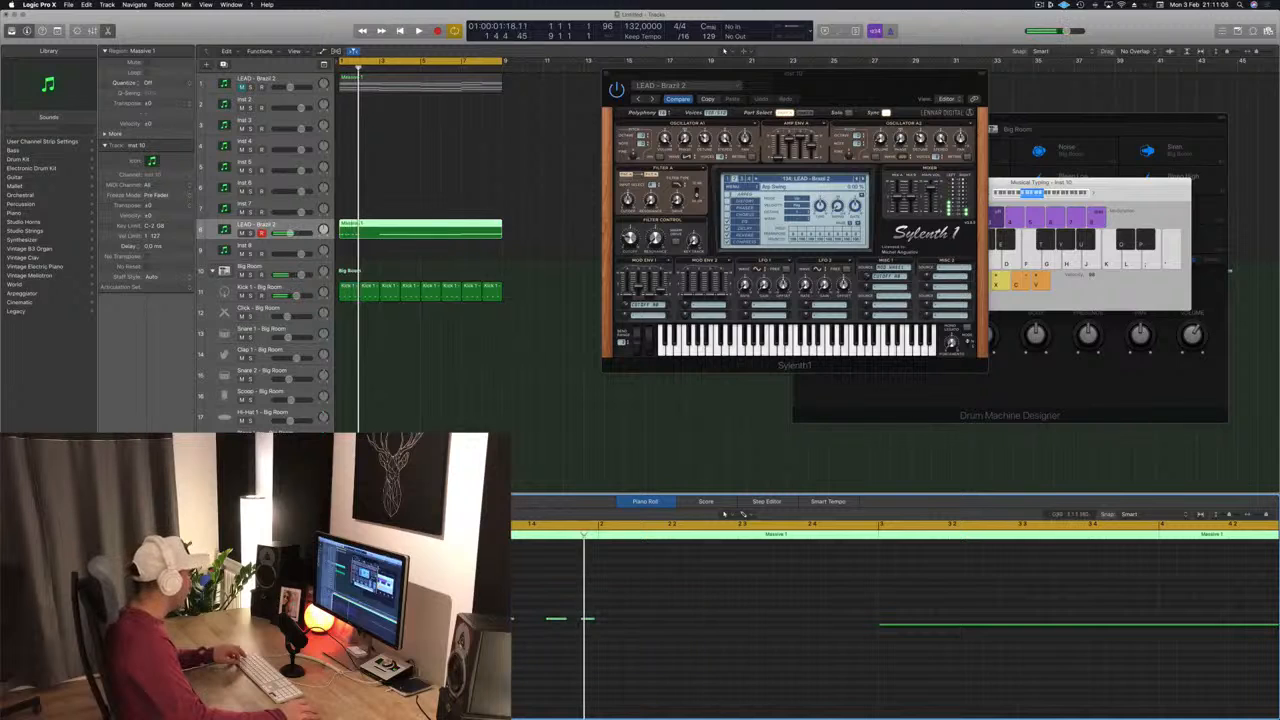
drag(332, 619, 612, 623)
key(space)
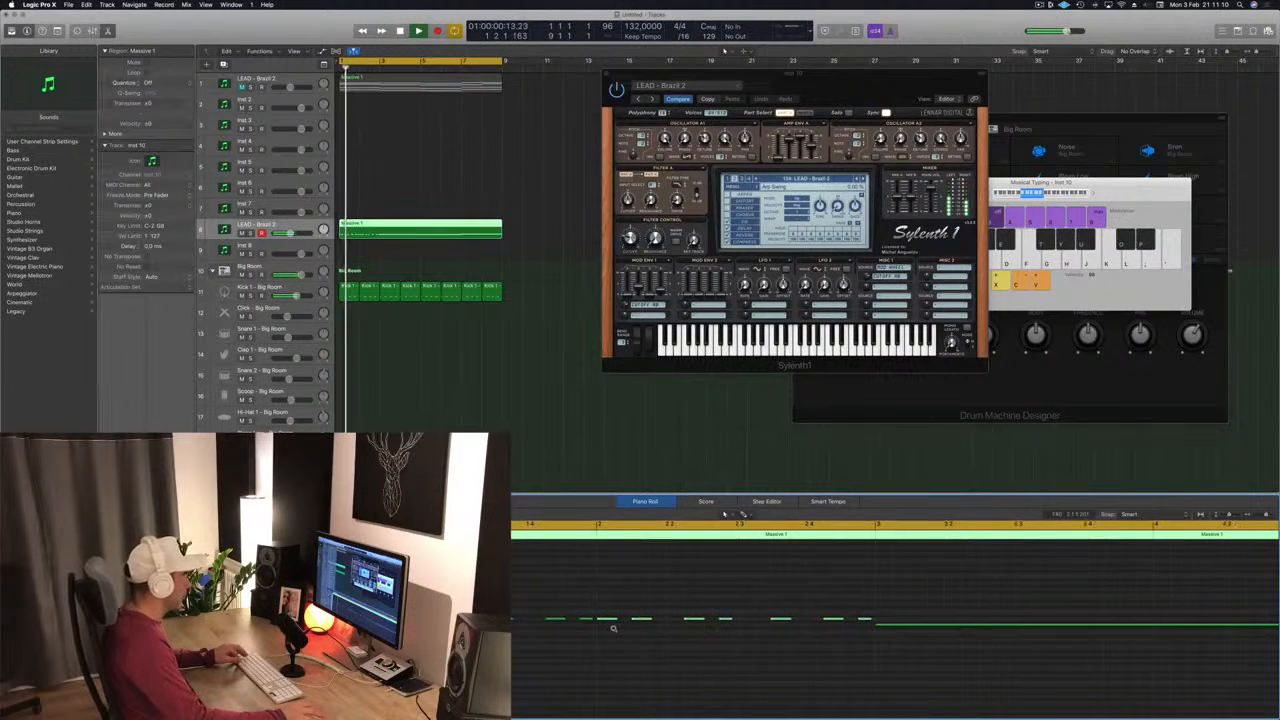
- Replay the loop from the start several times to check the short-note rhythm in bar 2 against the kick
scroll(577, 651, down, 2)
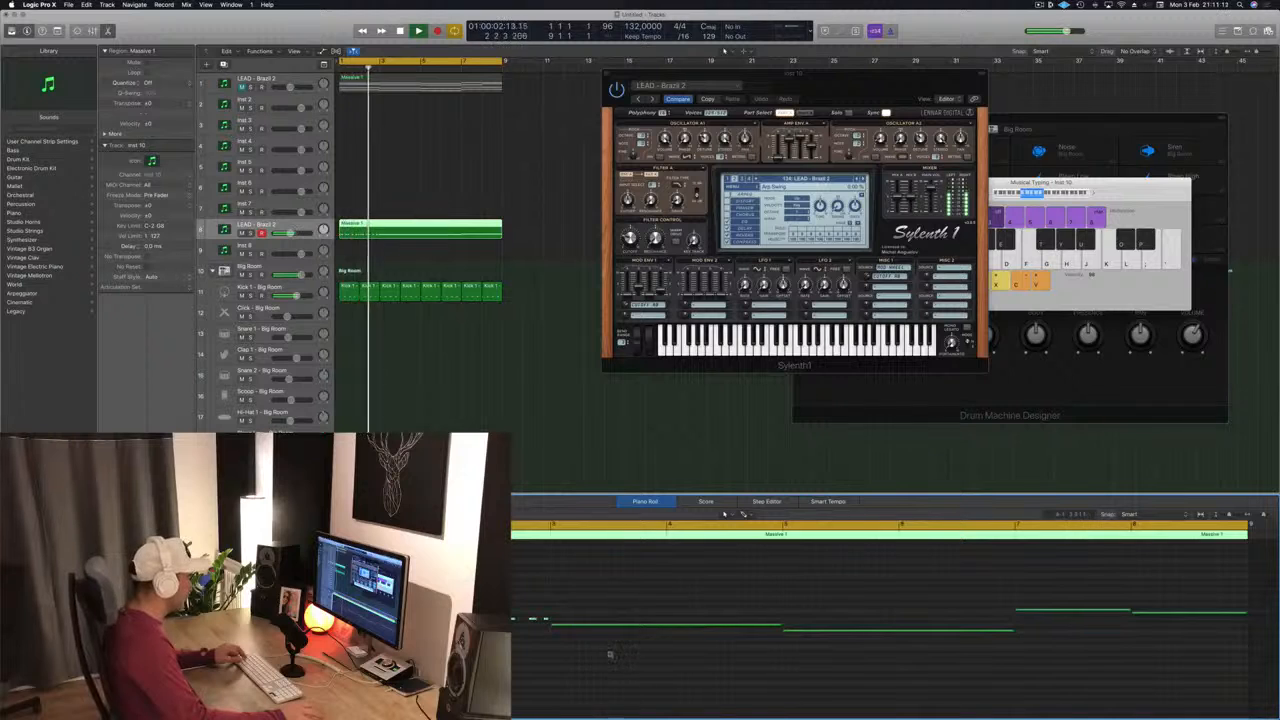
scroll(609, 654, up, 3)
key(Return)
scroll(609, 640, right, 1)
scroll(590, 630, up, 2)
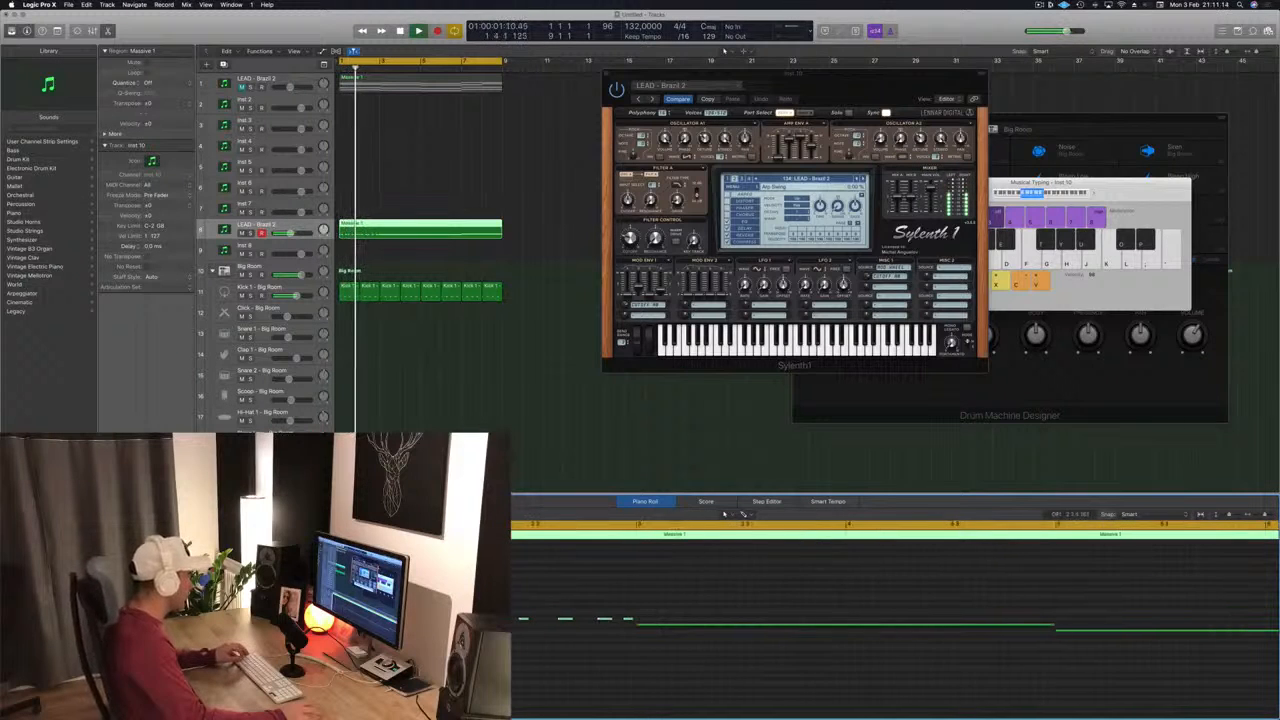
scroll(560, 615, left, 2)
key(Return)
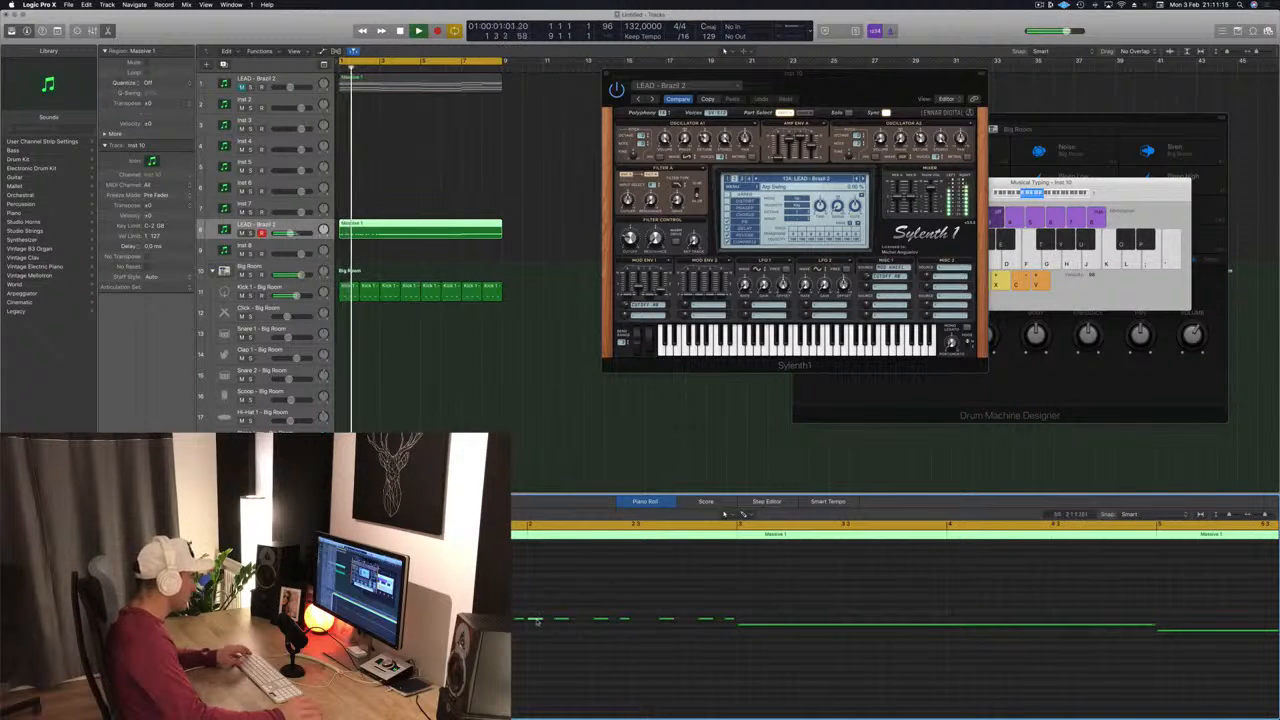
key(Return)
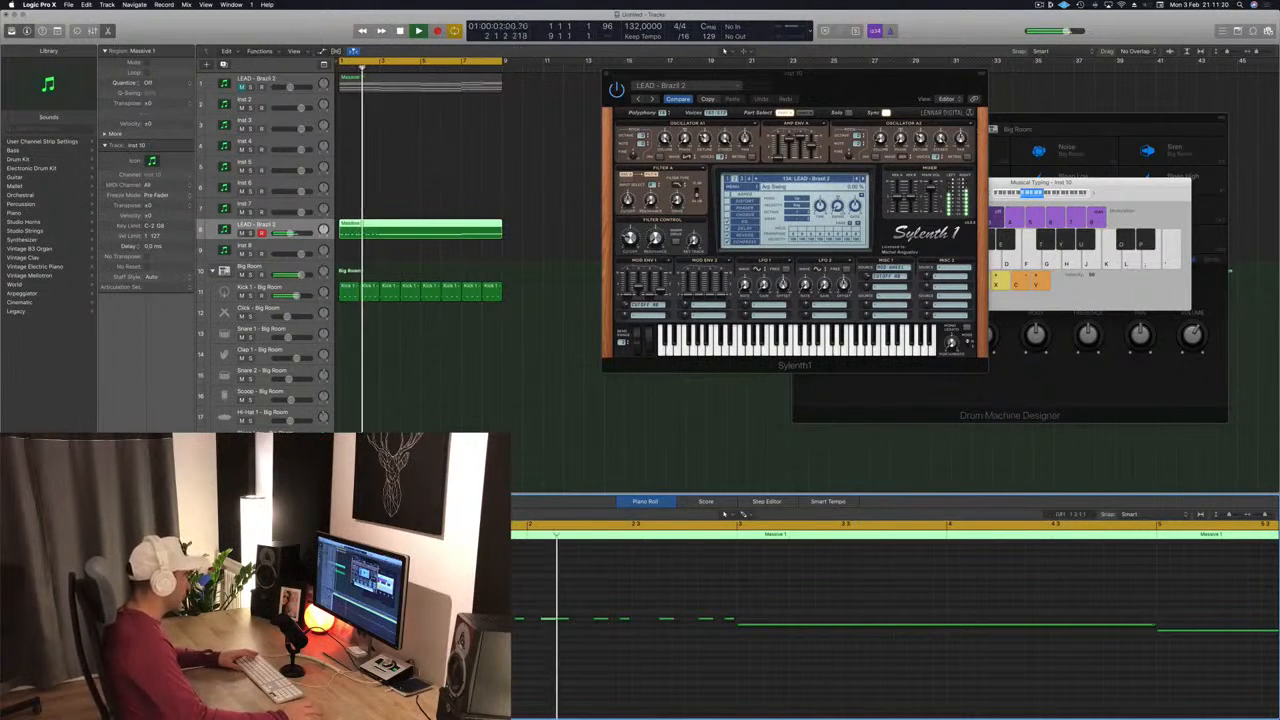
key(Return)
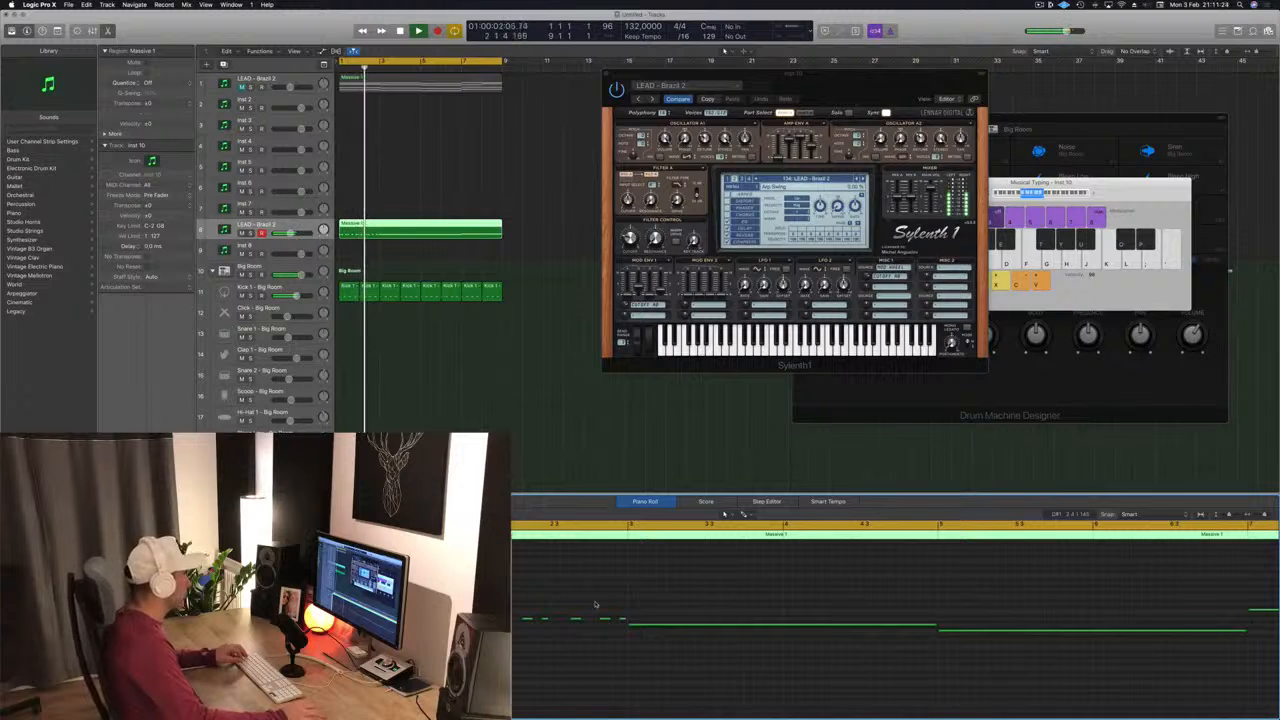
scroll(672, 616, down, 3)
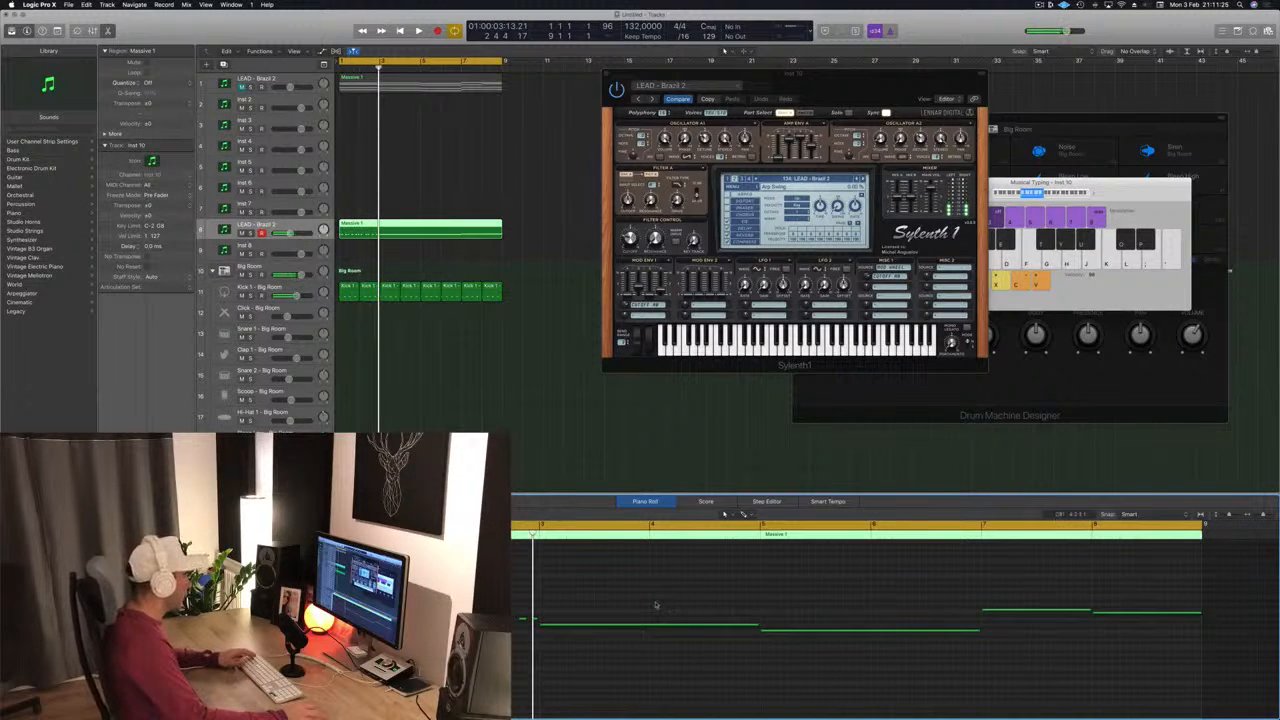
- Copy the short-note rhythm onto the sustained pitches in bars 3–4 and 5–6, deleting the long notes there
drag(571, 609, 516, 615)
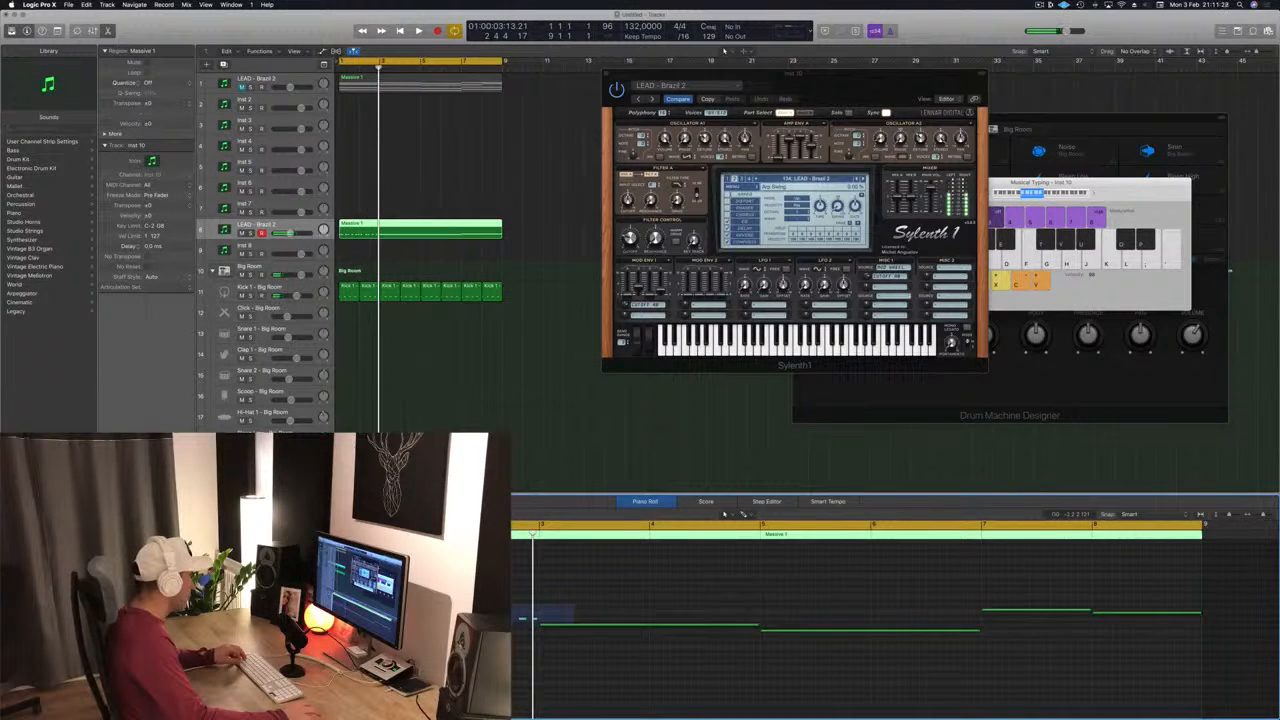
drag(324, 621, 541, 627)
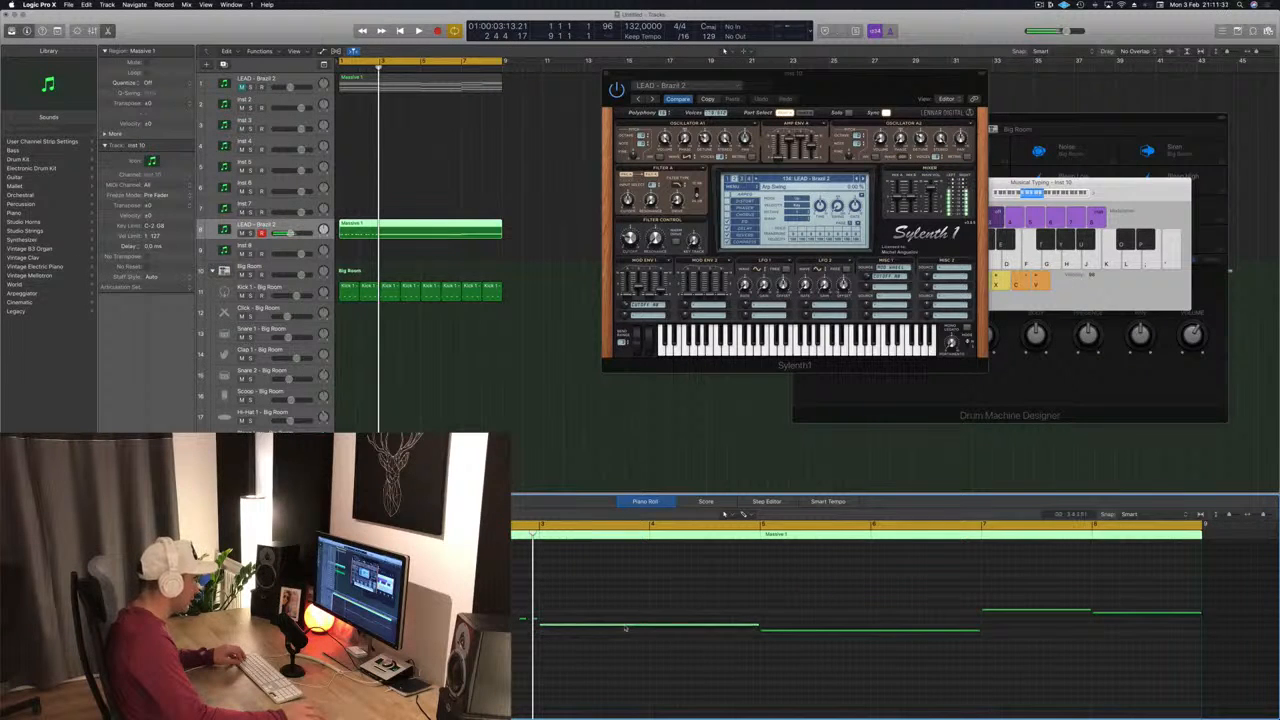
key(Delete)
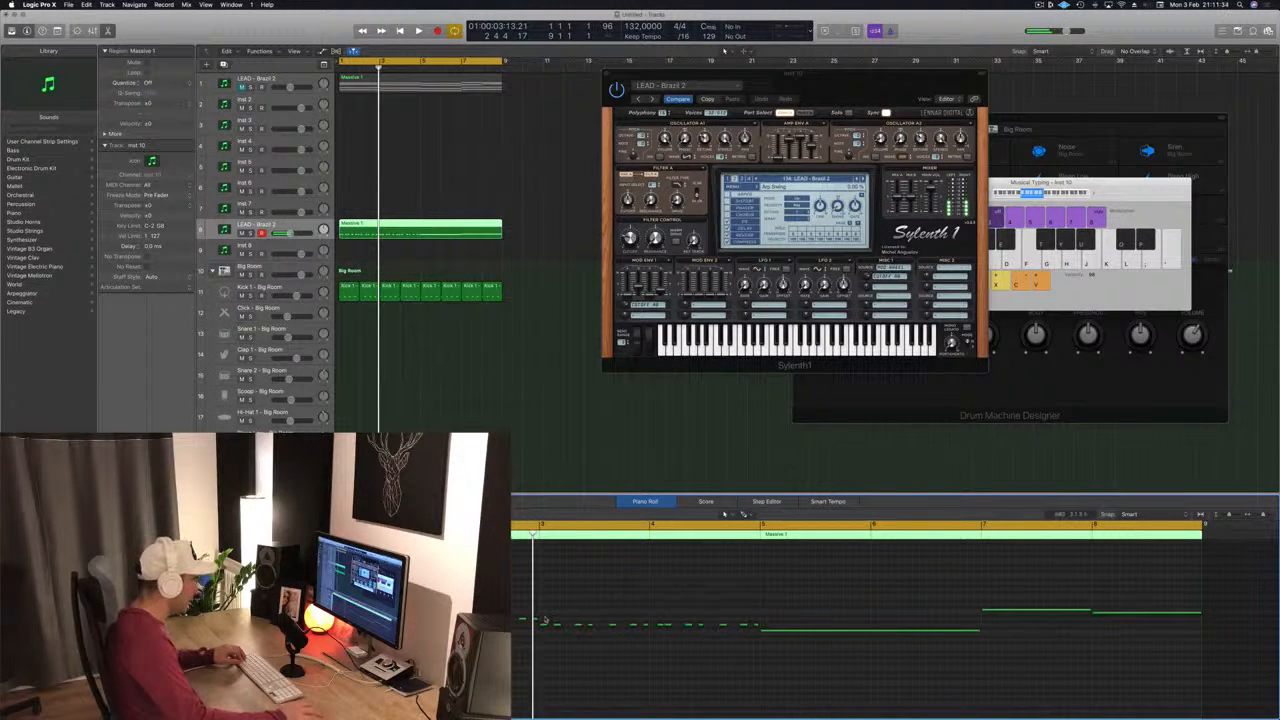
drag(756, 631, 757, 631)
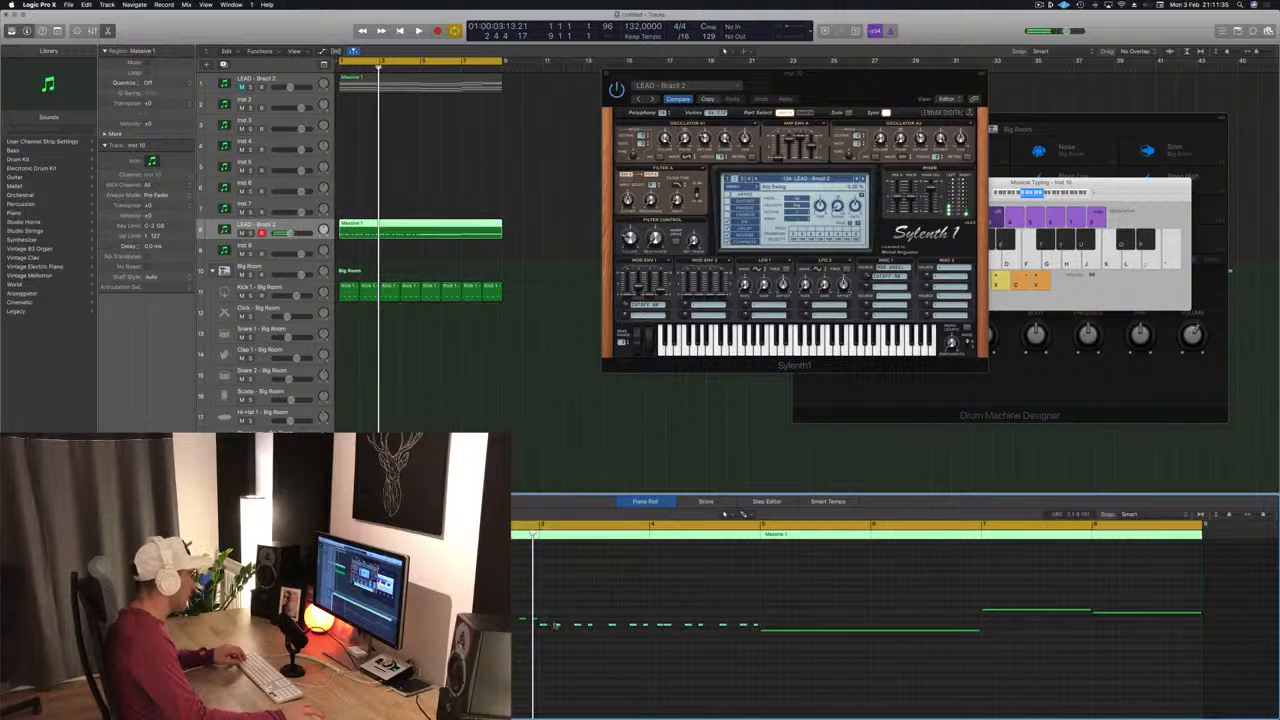
drag(543, 627, 766, 636)
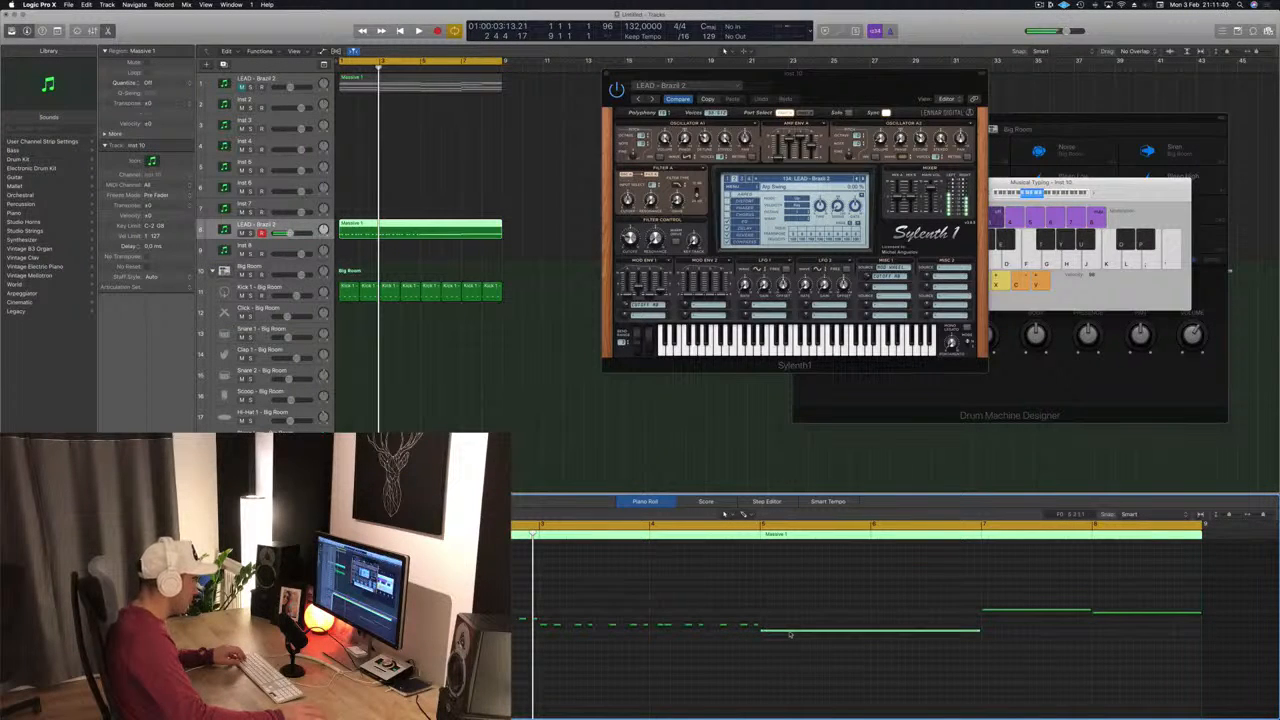
key(Delete)
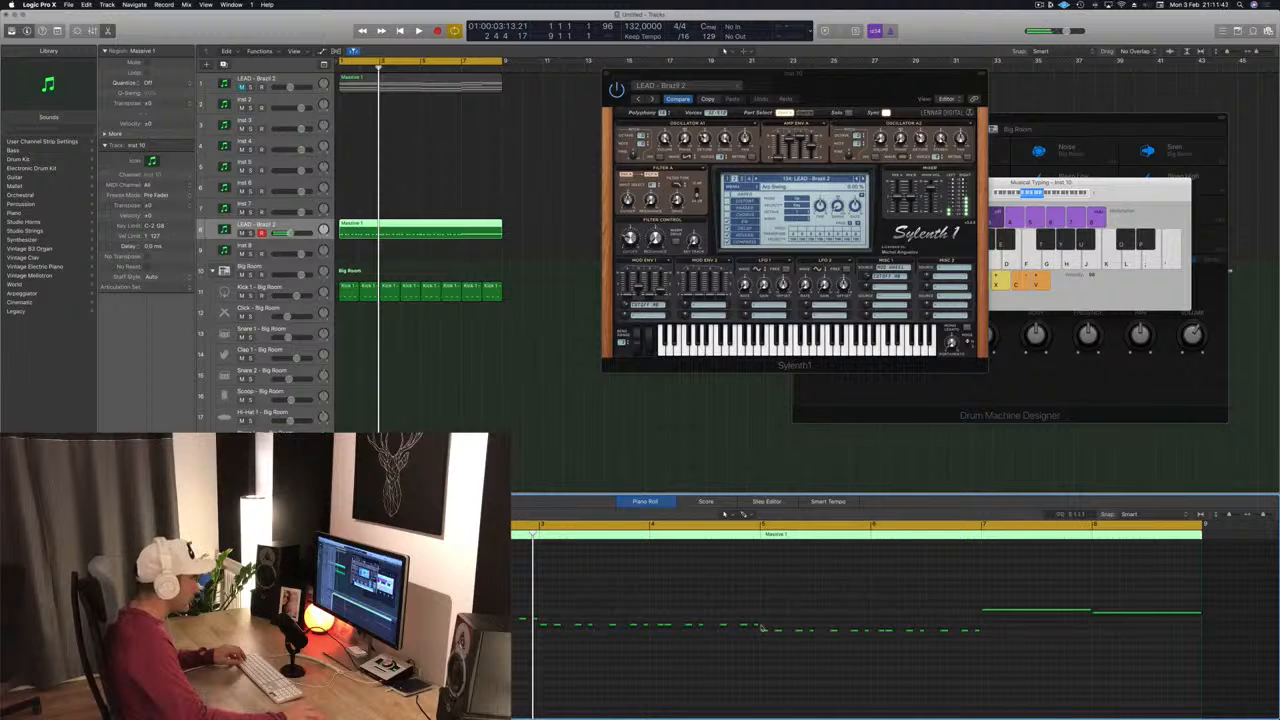
- Copy the short-note rhythm into bars 7–8, lower bar 8's notes to its sustained pitch, and delete both long notes
drag(762, 627, 1028, 644)
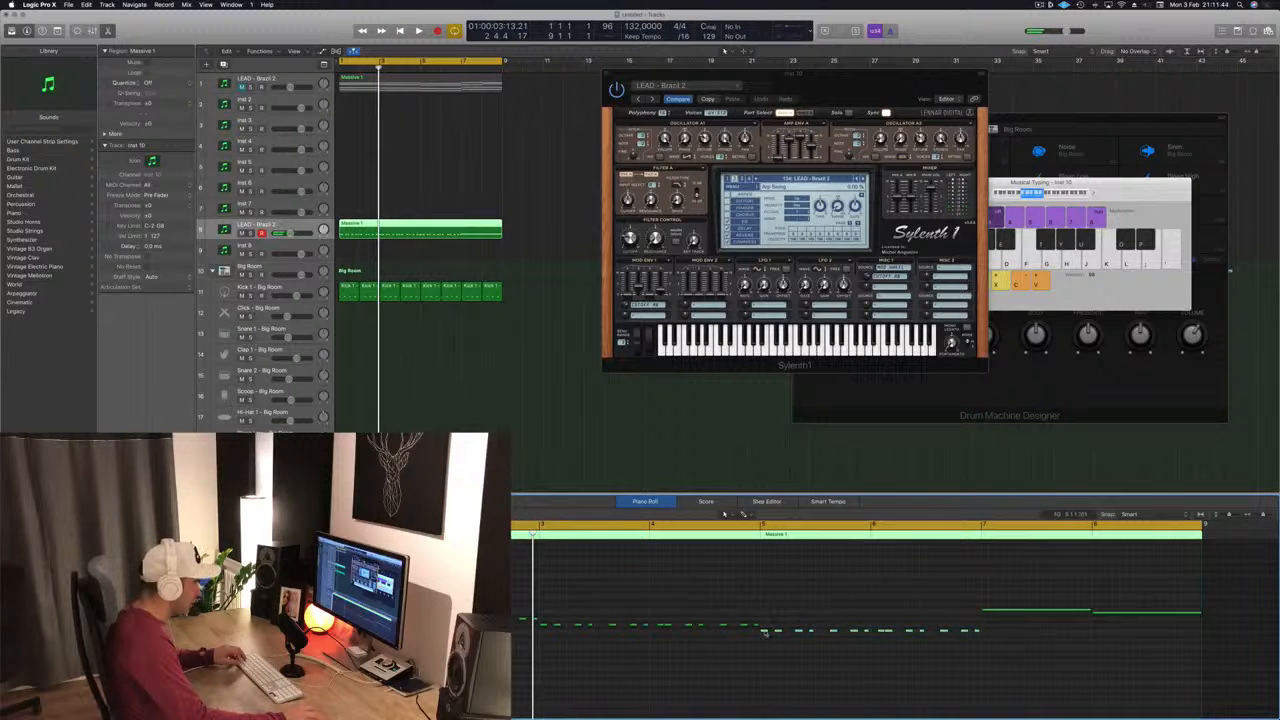
drag(763, 630, 988, 614)
click(1012, 611)
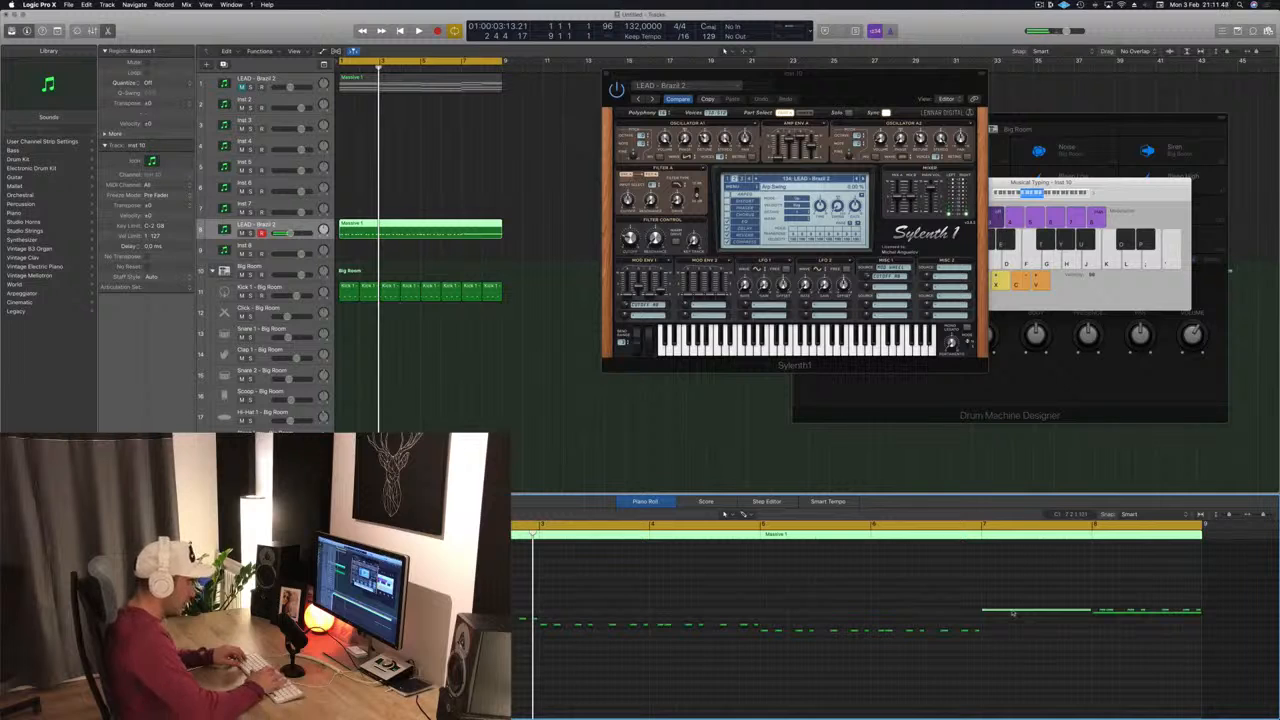
key(Delete)
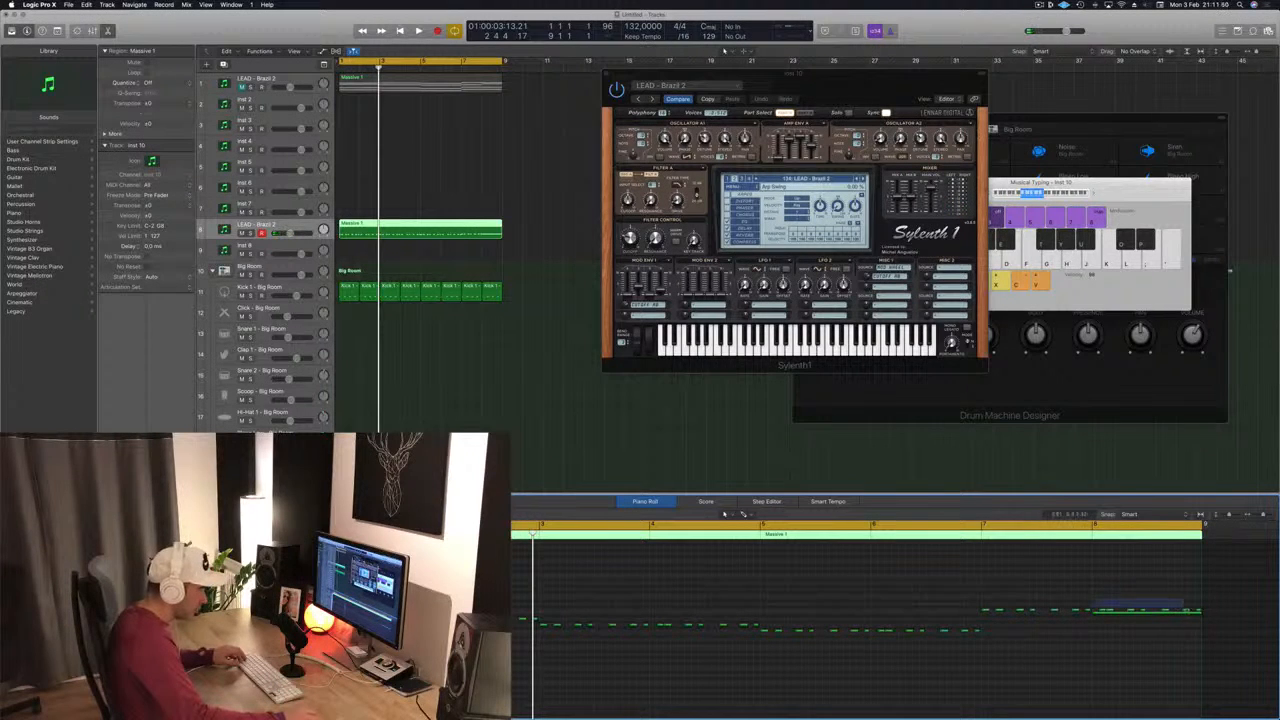
drag(1203, 611, 1203, 610)
key(alt+Down)
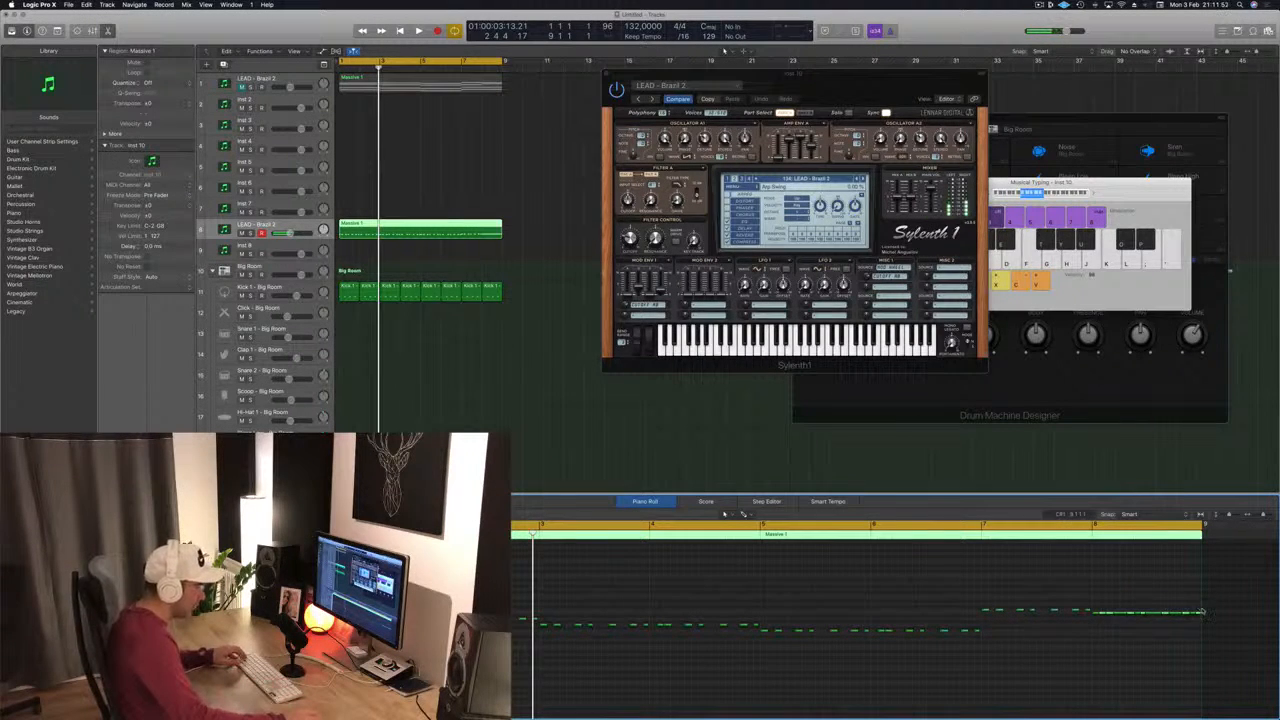
click(1096, 614)
key(Delete)
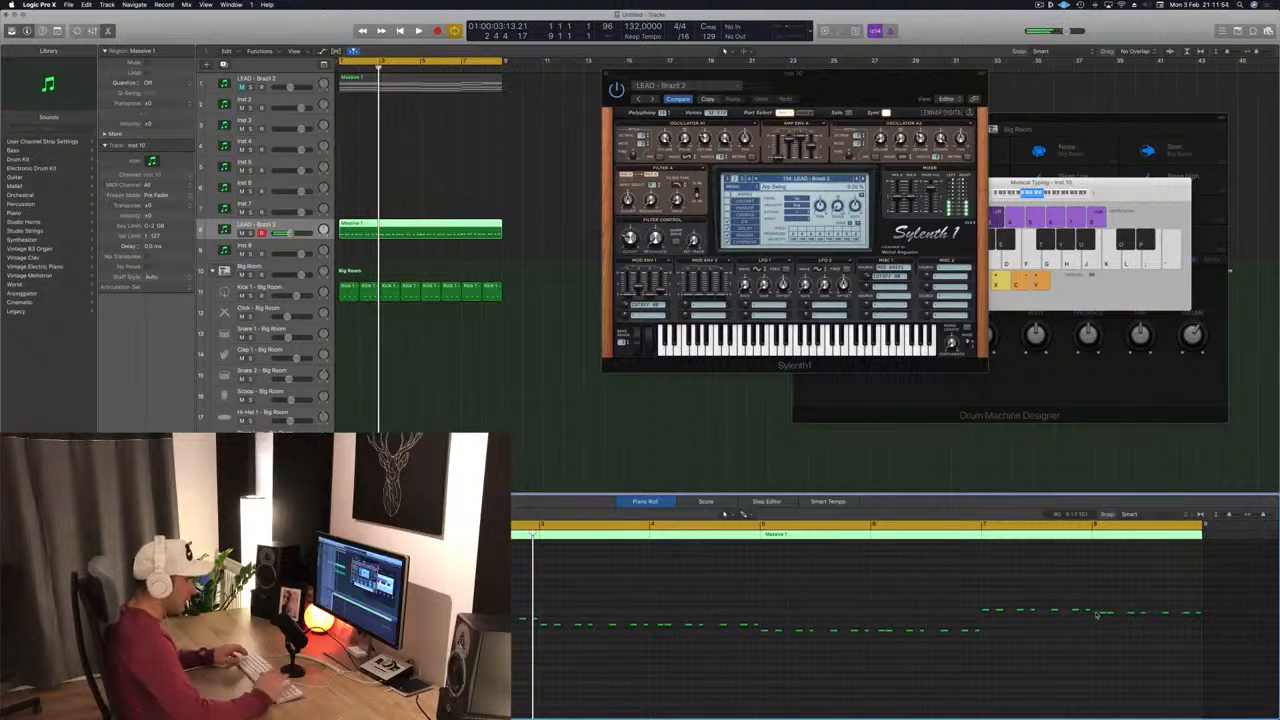
- Play back the completed rhythm from the loop start and enlarge the height of its track
key(space)
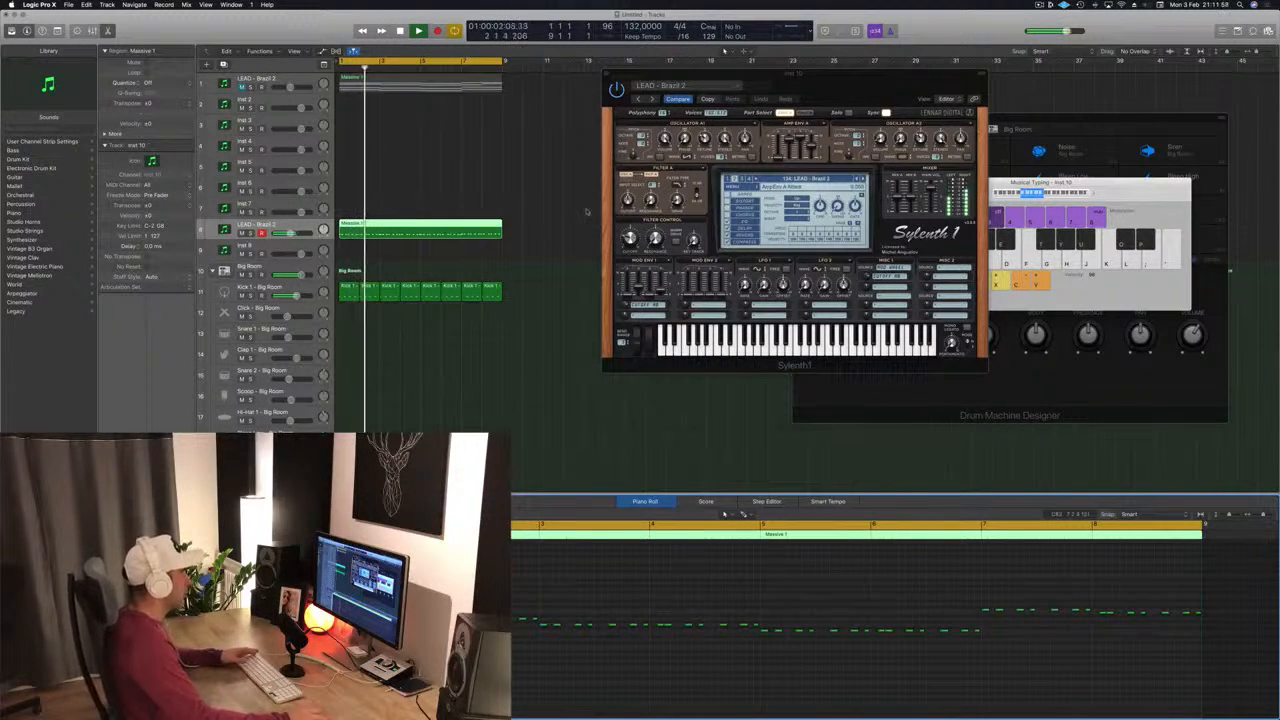
drag(834, 86, 765, 167)
drag(764, 167, 828, 170)
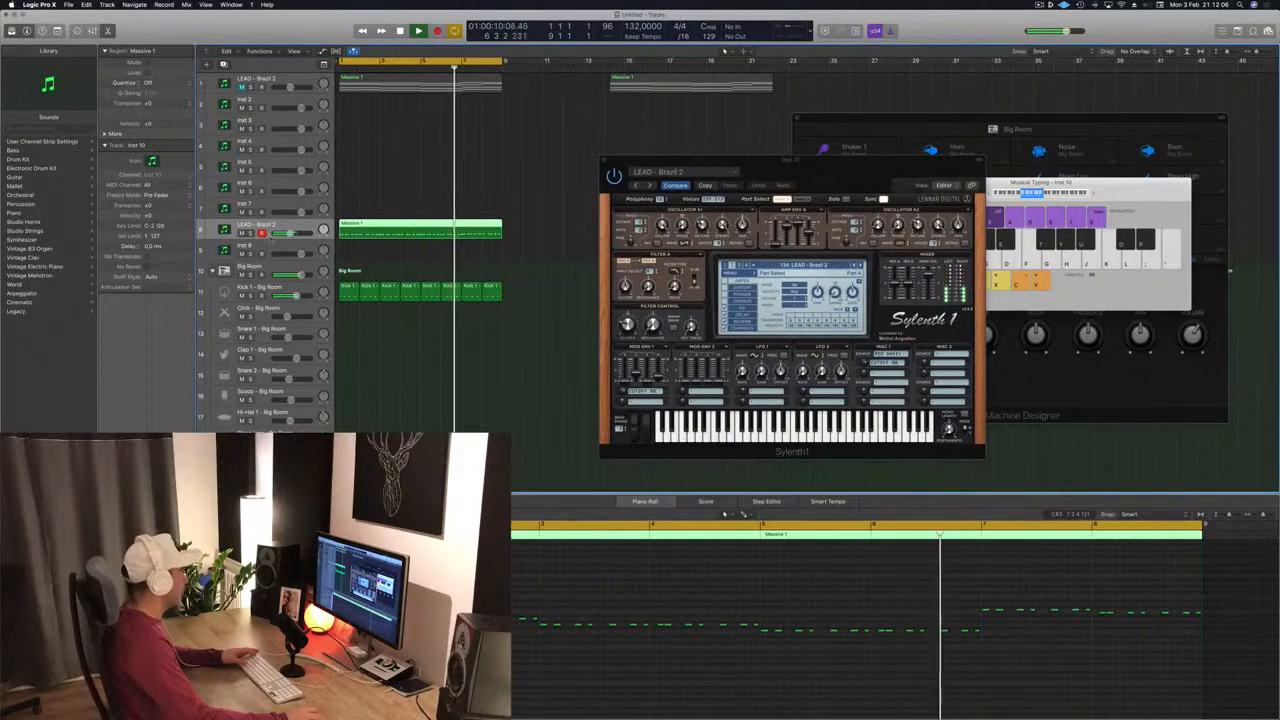
drag(268, 241, 268, 311)
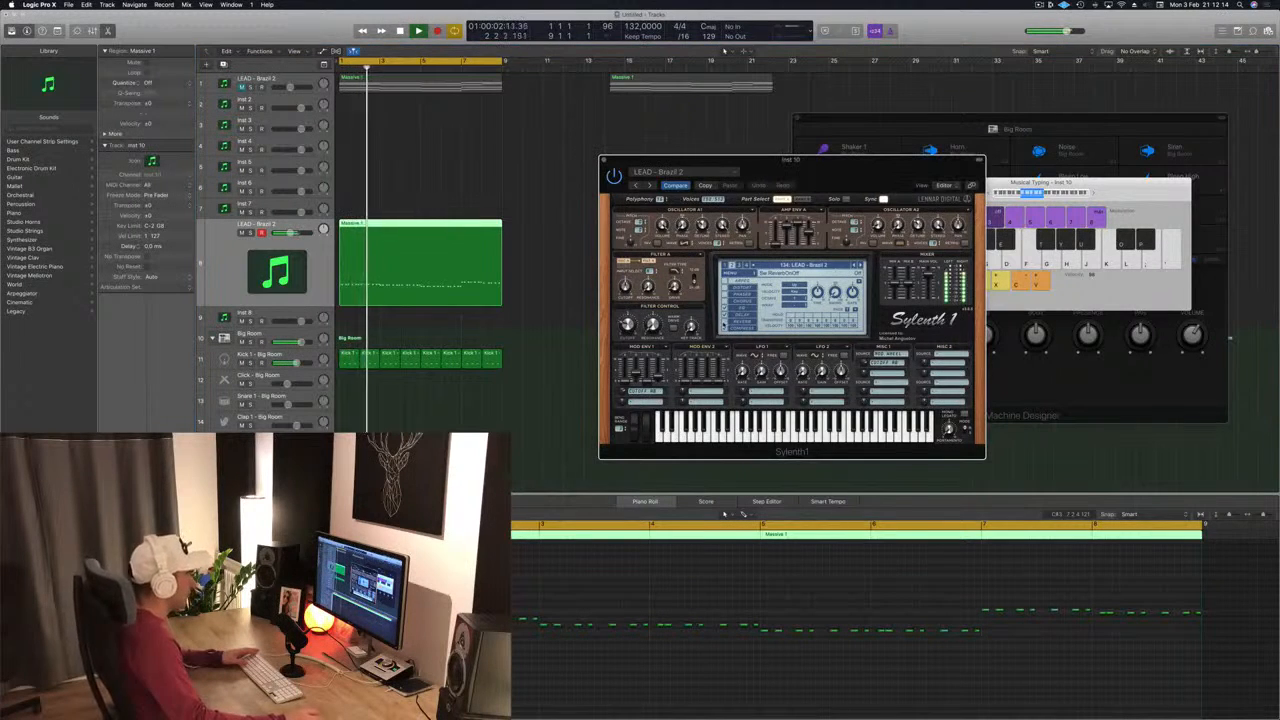
drag(832, 172, 835, 200)
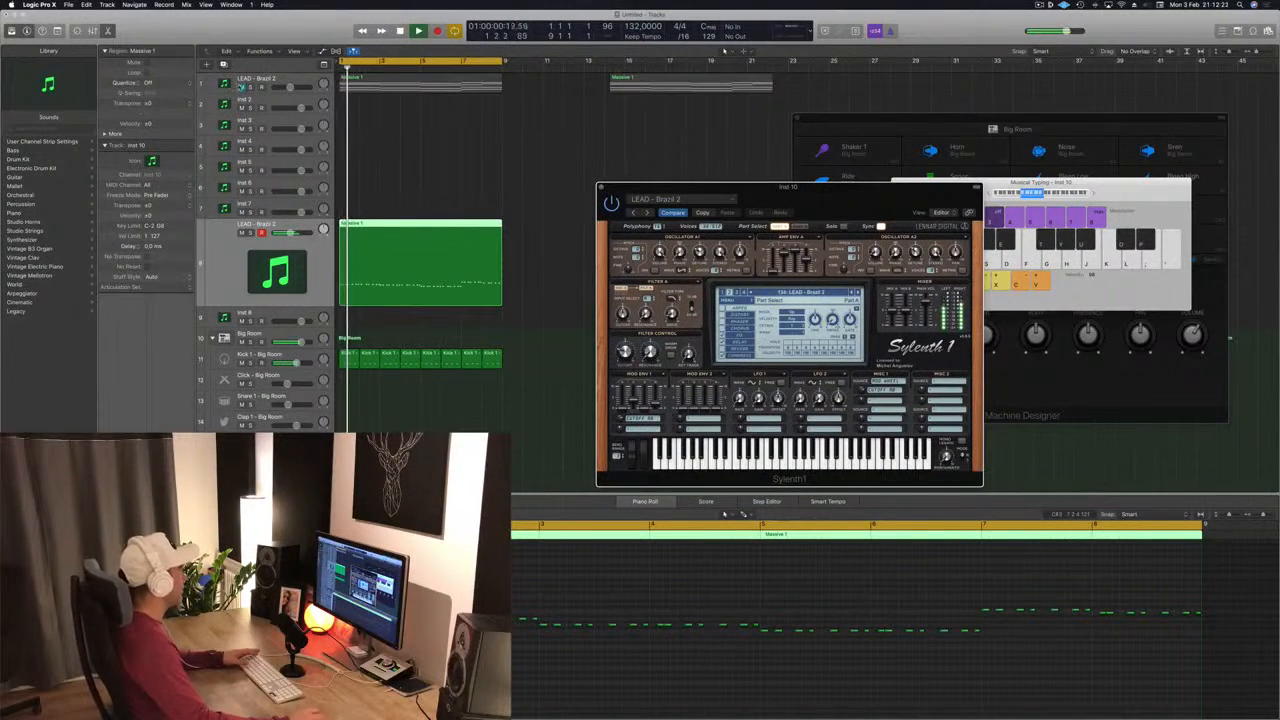
- Unmute the original LEAD - Brazil 2 chord track and listen to it together with the rhythmic part
click(241, 88)
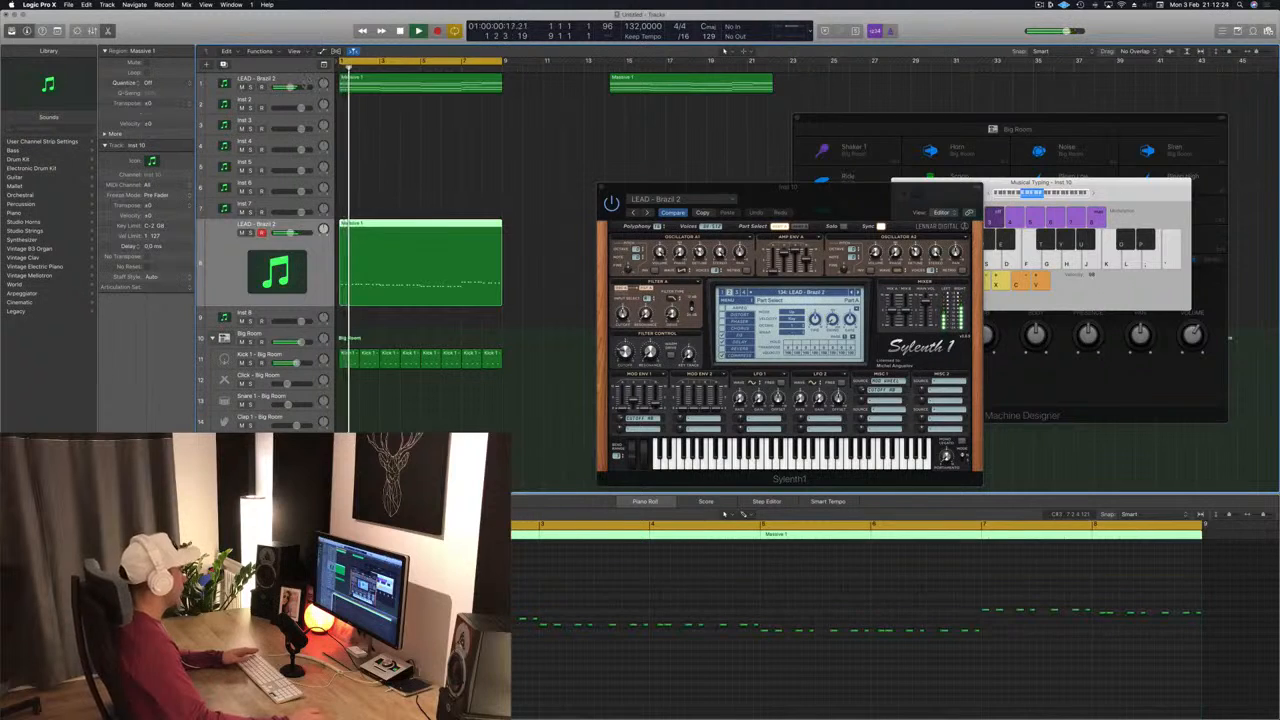
click(303, 81)
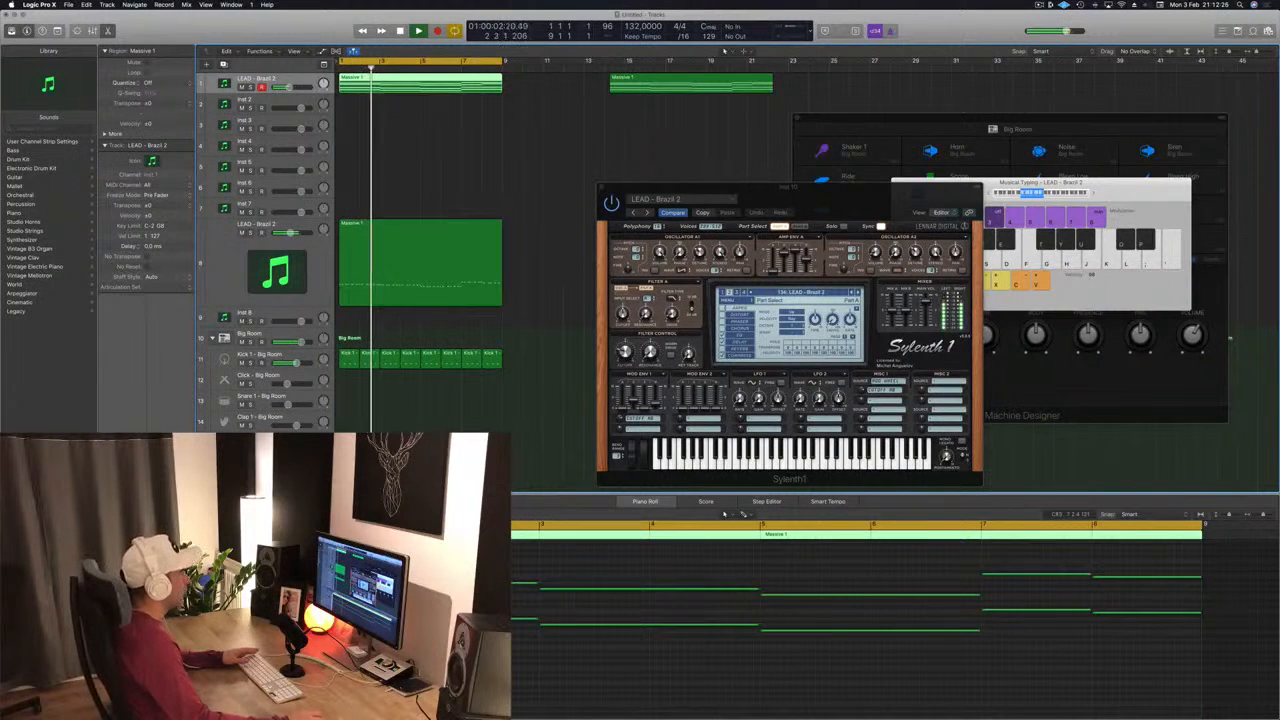
drag(880, 188, 946, 79)
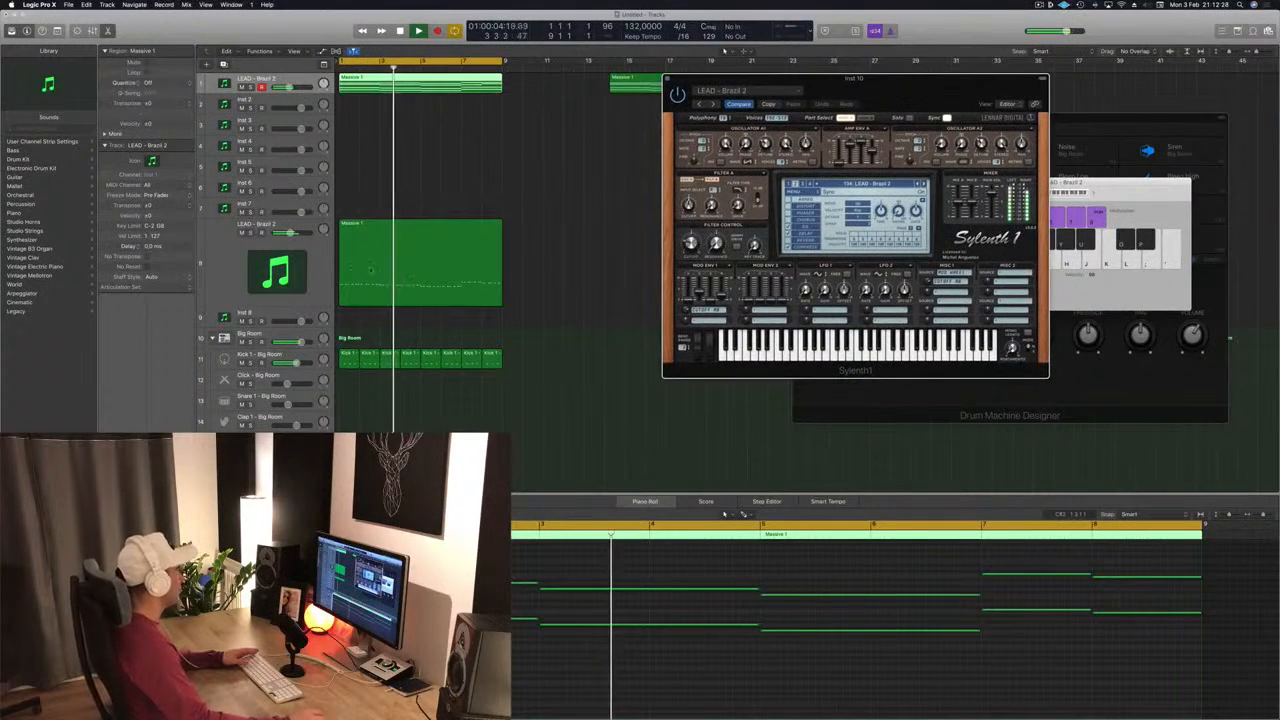
click(240, 245)
key(Return)
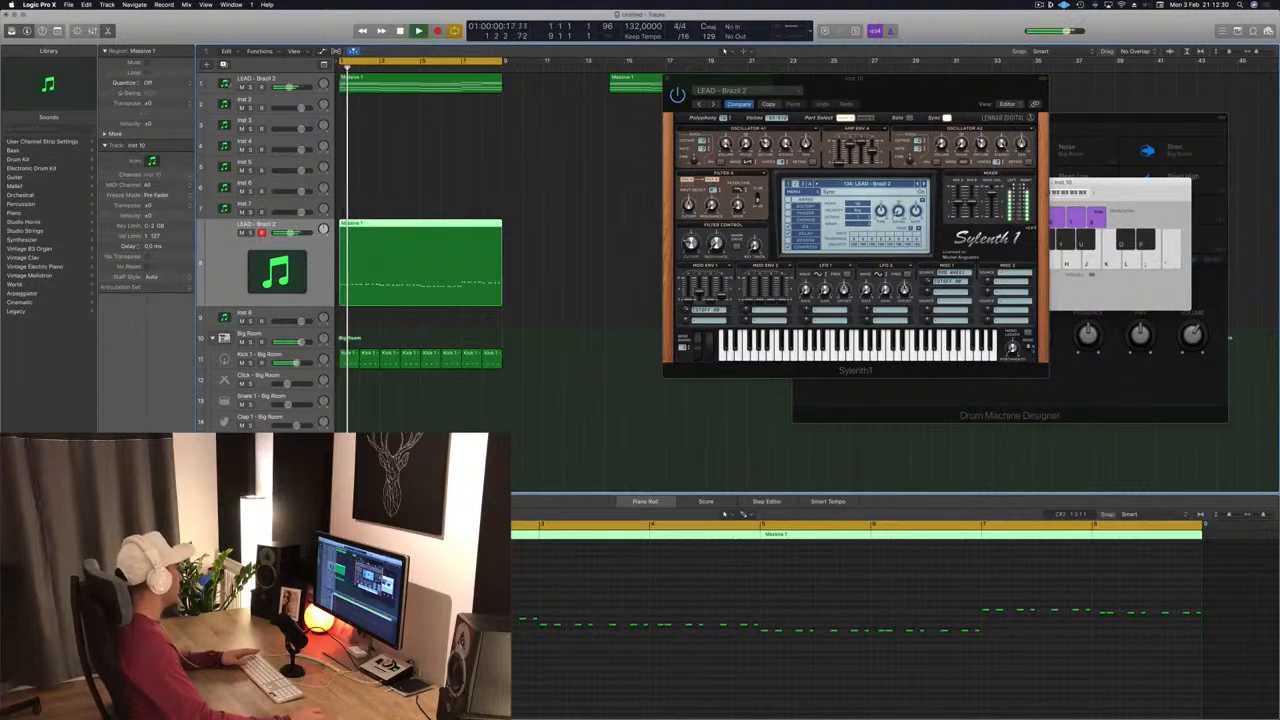
- Duplicate the rhythmic LEAD - Brazil 2 track with its settings and copy the Massive 1 region onto it
key(super+d)
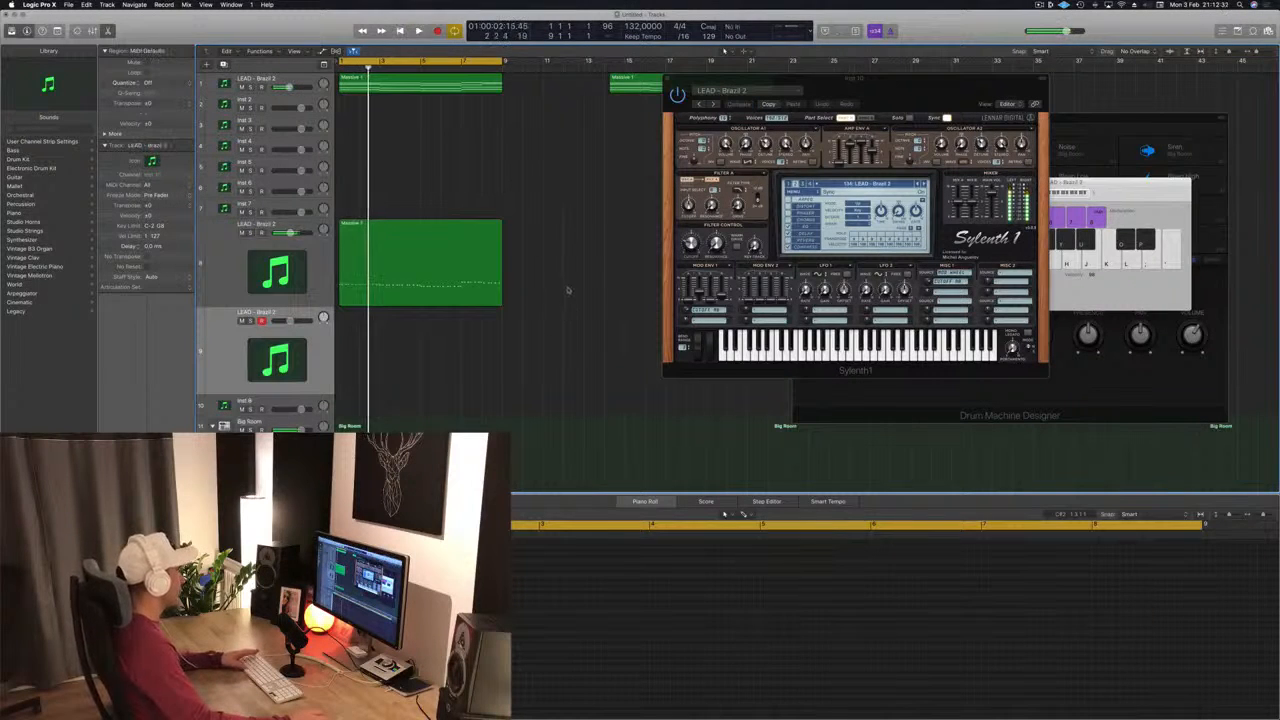
key(space)
click(466, 283)
drag(393, 258, 374, 360)
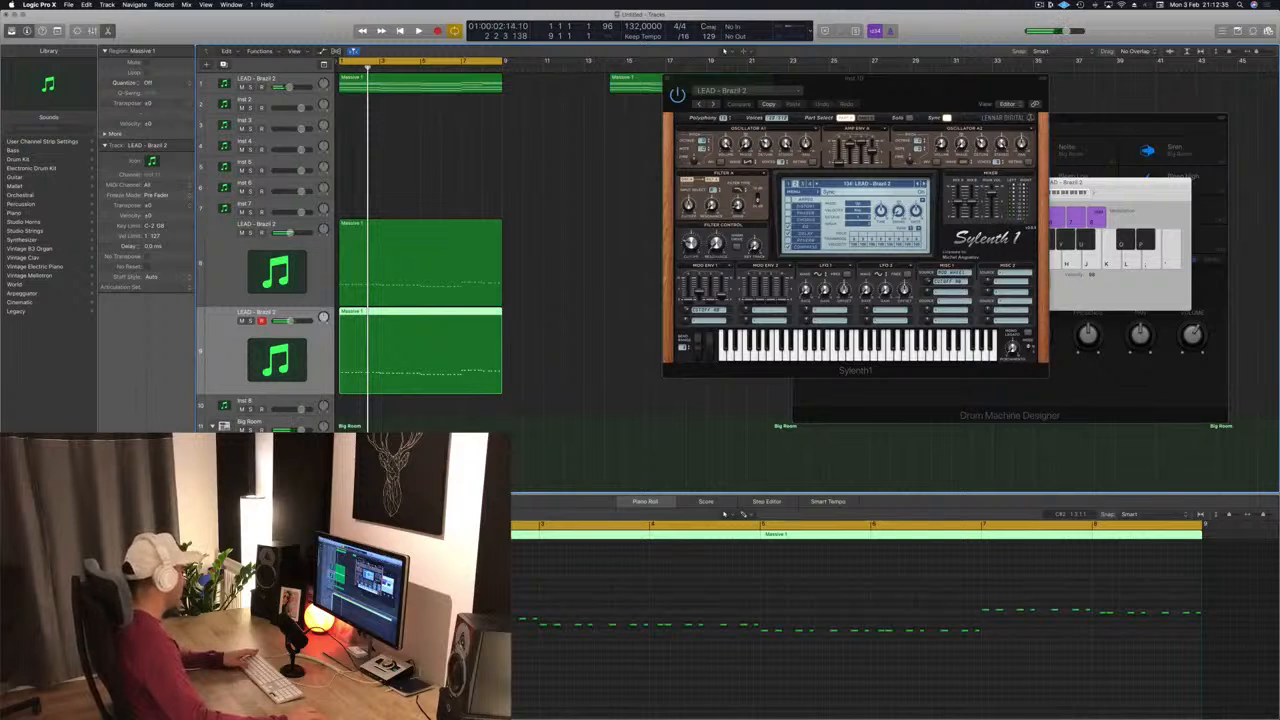
- Open the new track's Sylenth1 and load the BASS - Acid Bass preset during playback
click(122, 488)
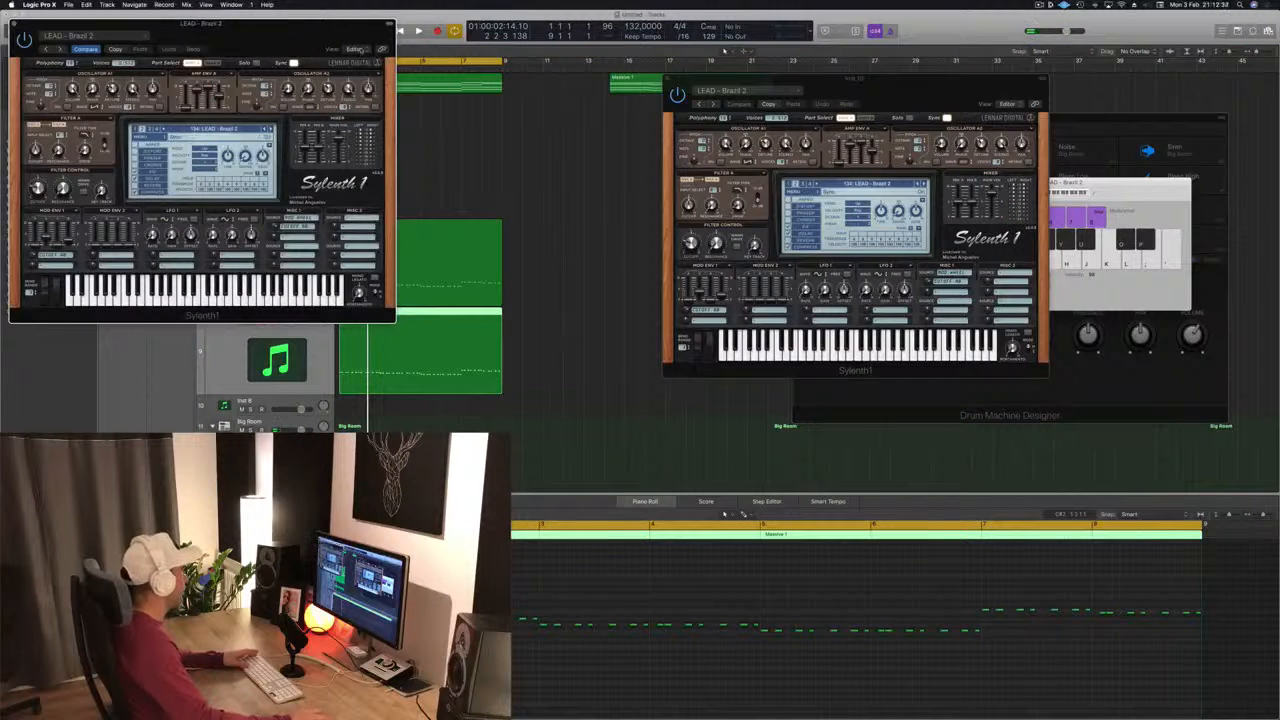
drag(357, 49, 957, 106)
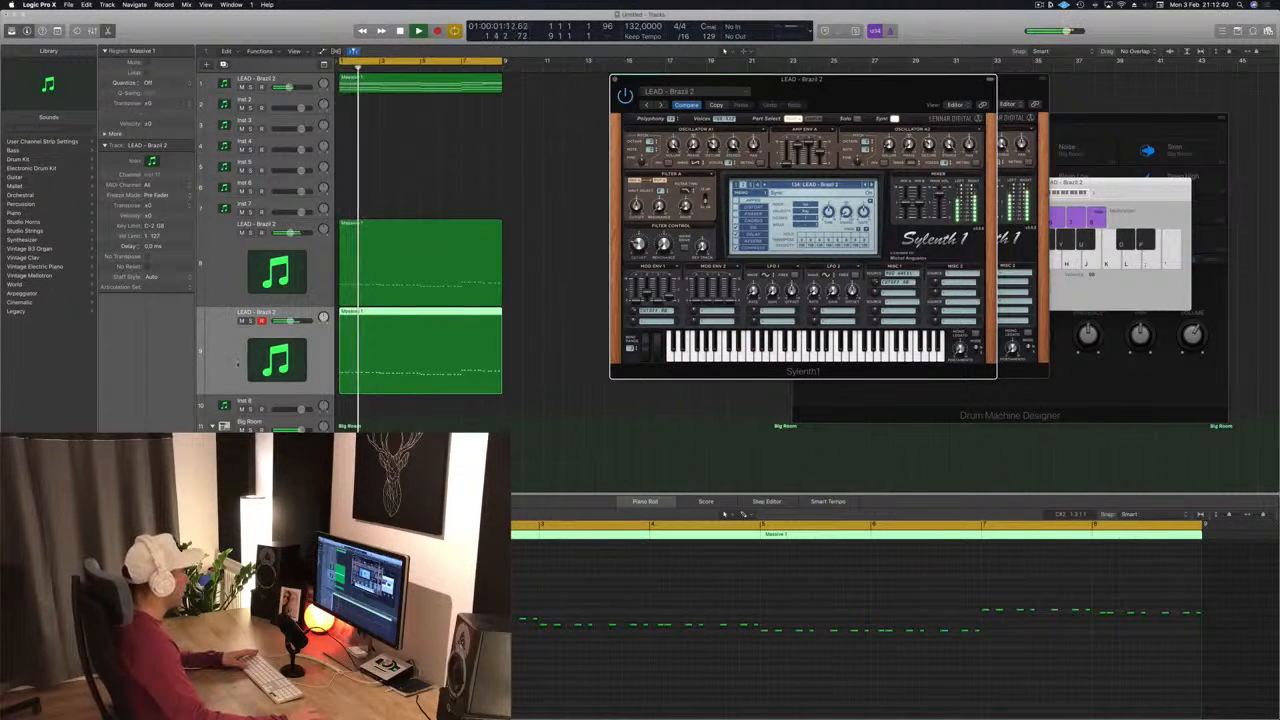
click(812, 185)
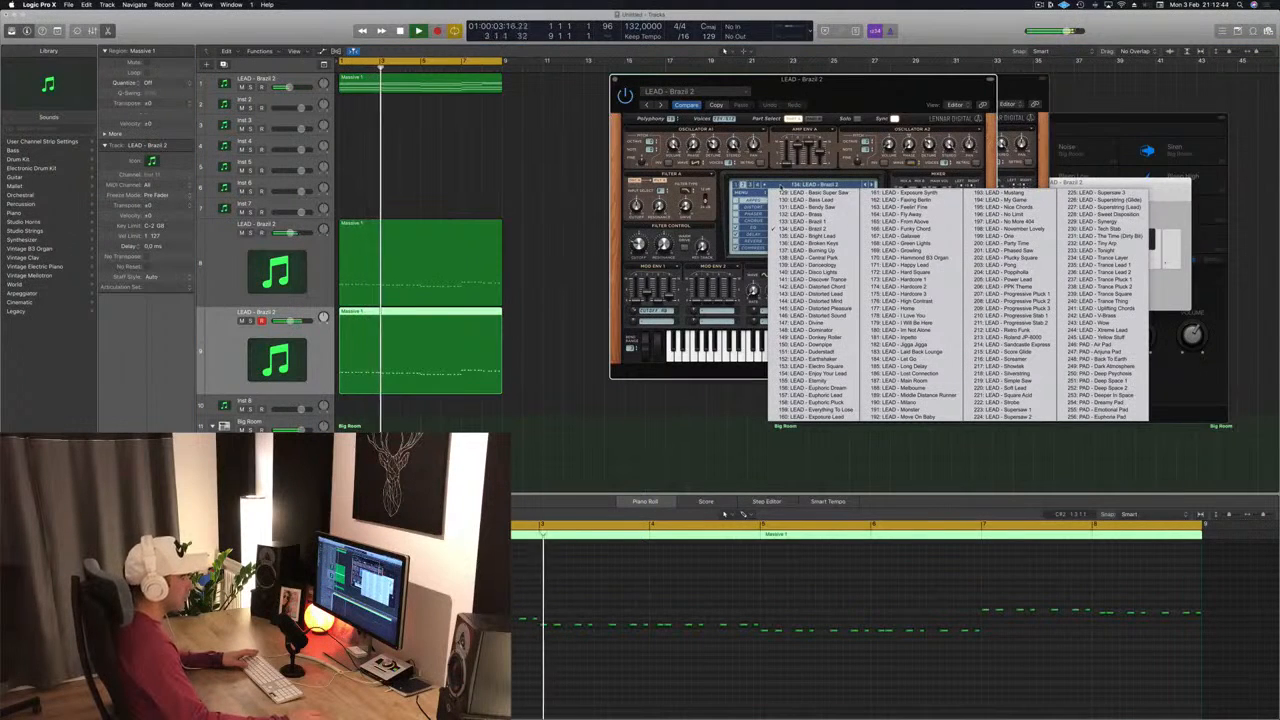
click(757, 186)
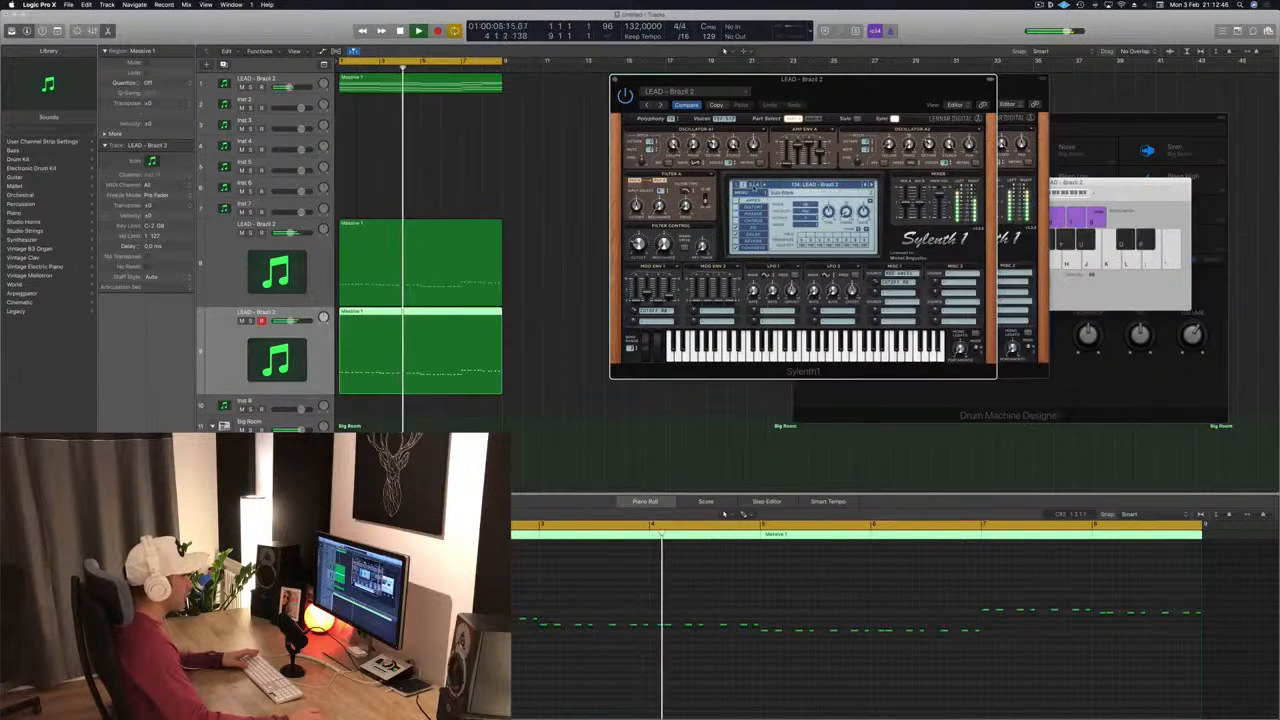
click(751, 185)
click(792, 186)
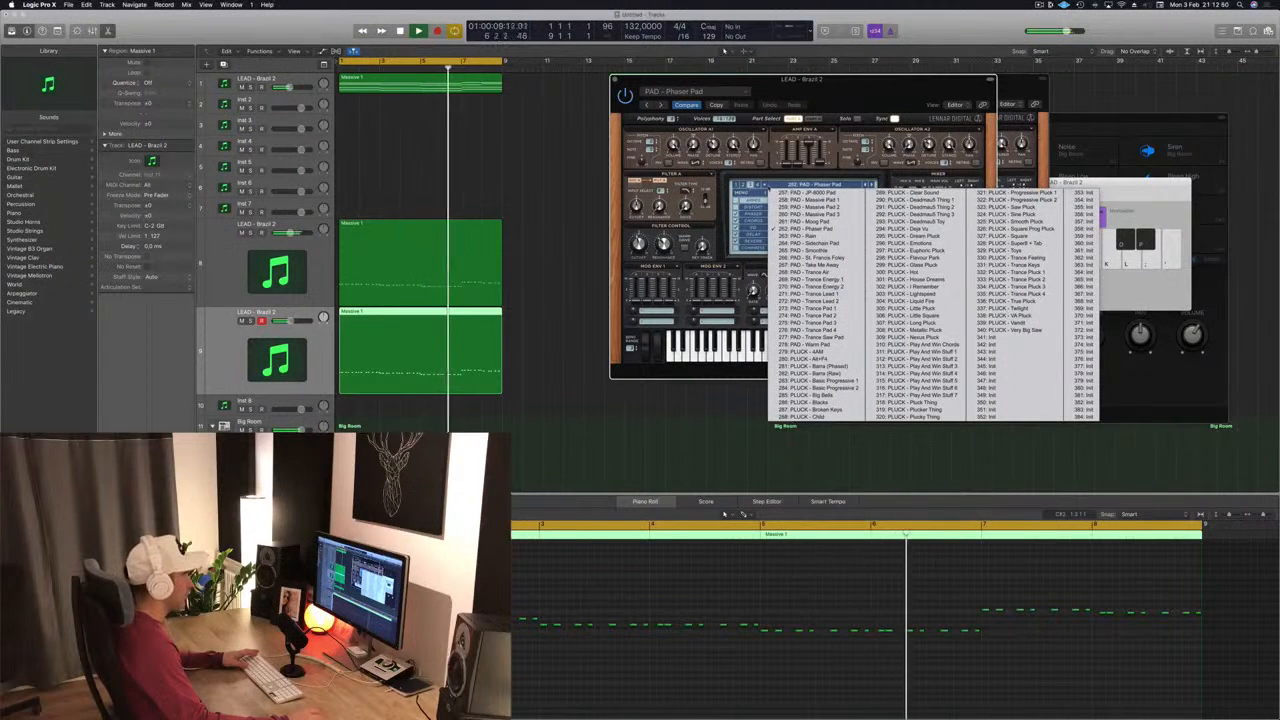
click(738, 185)
click(737, 185)
click(790, 186)
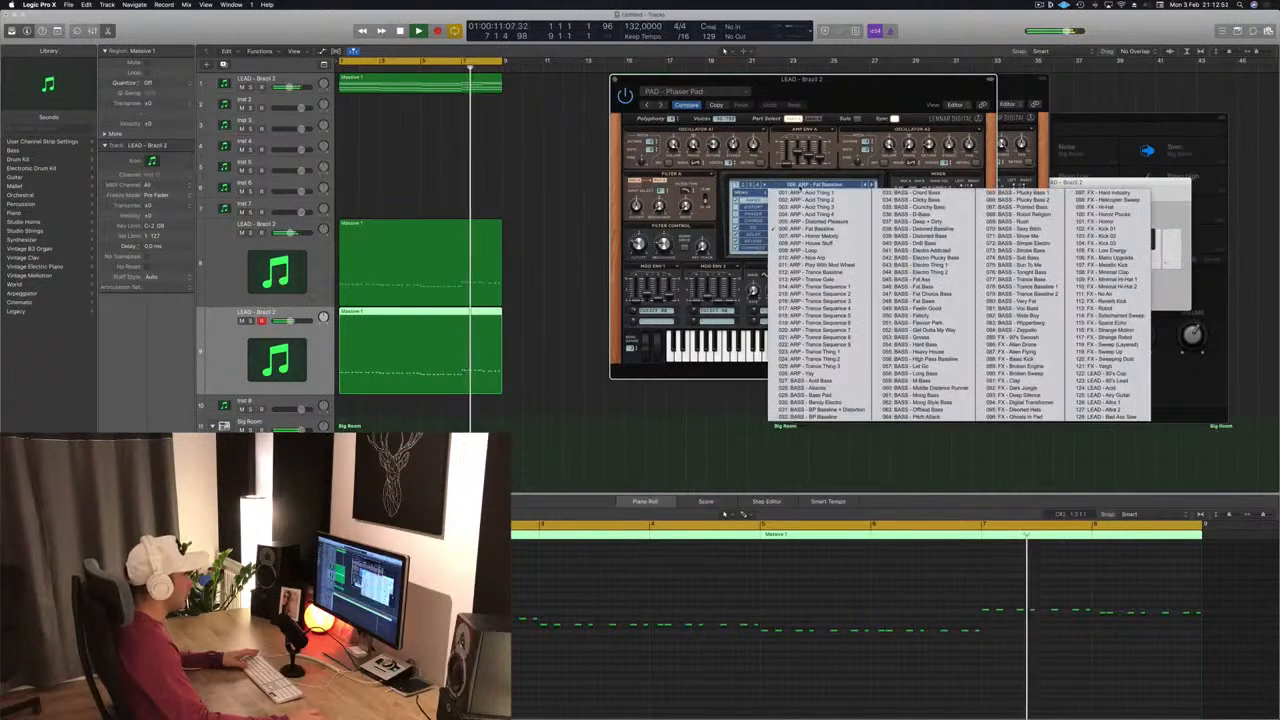
click(800, 381)
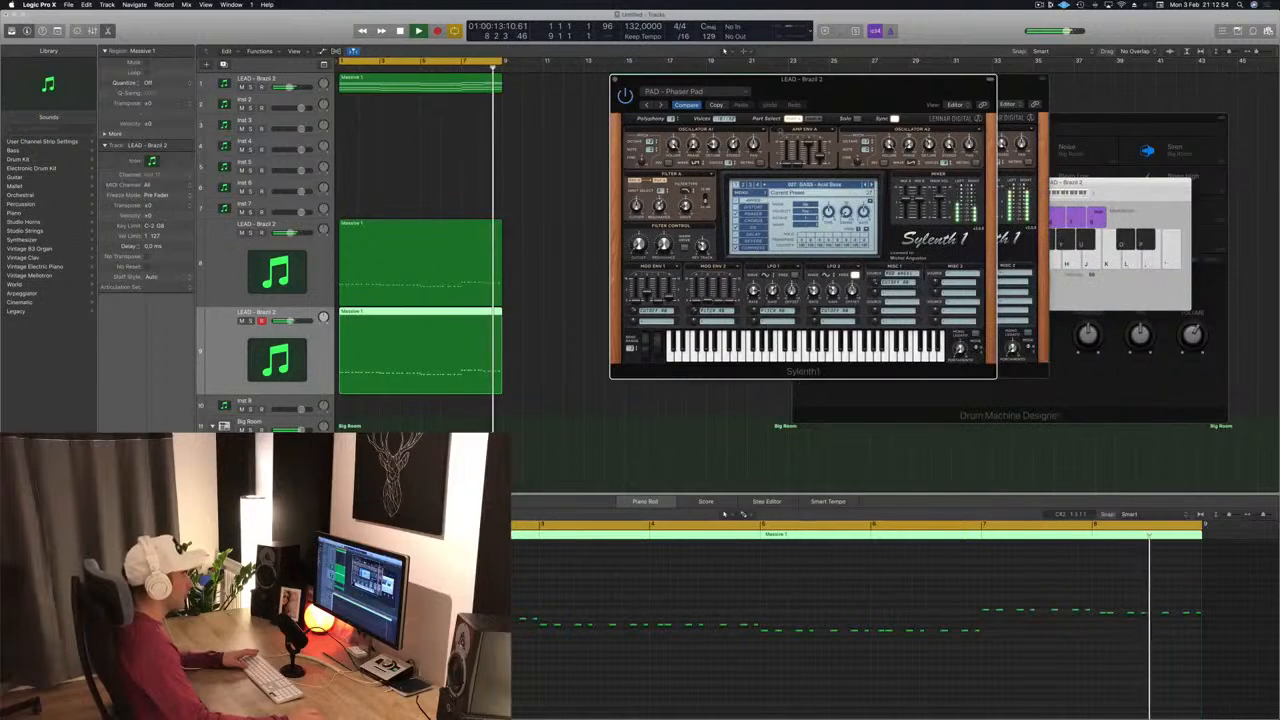
- Replay the loop while stepping through the bass presets to load BASS - BP Bassline + Distortion
drag(871, 100, 846, 90)
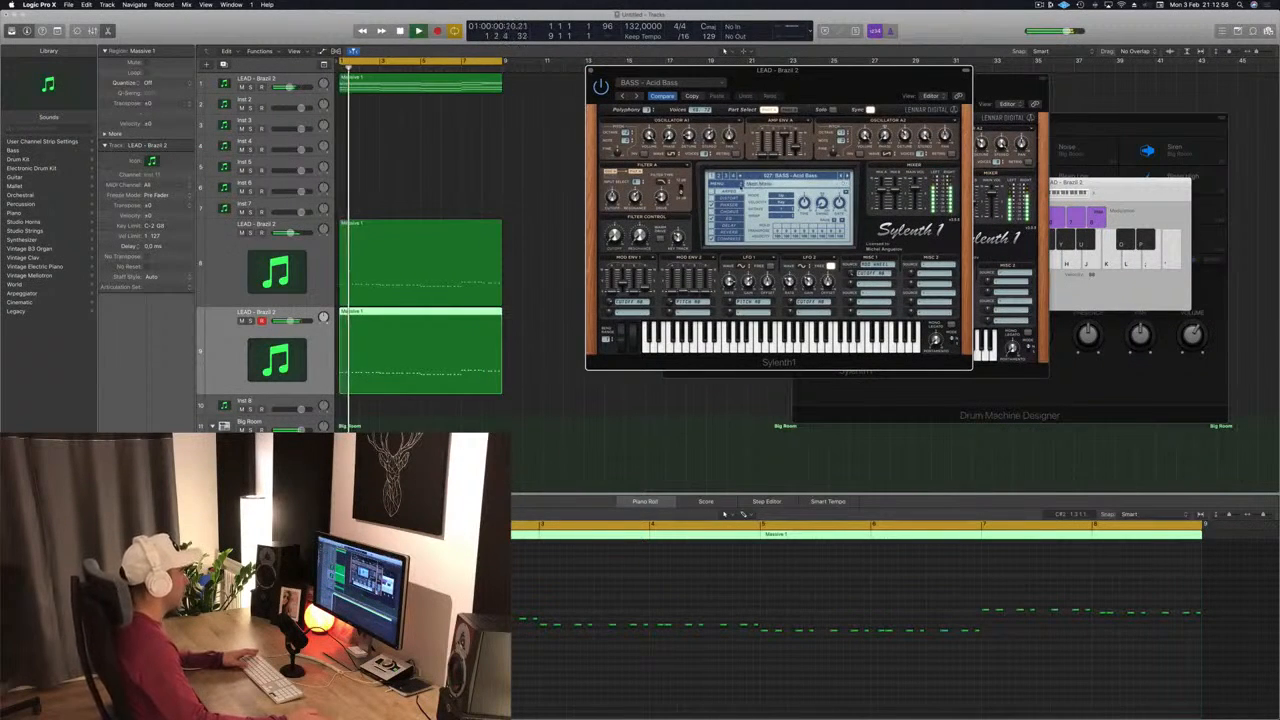
key(Return)
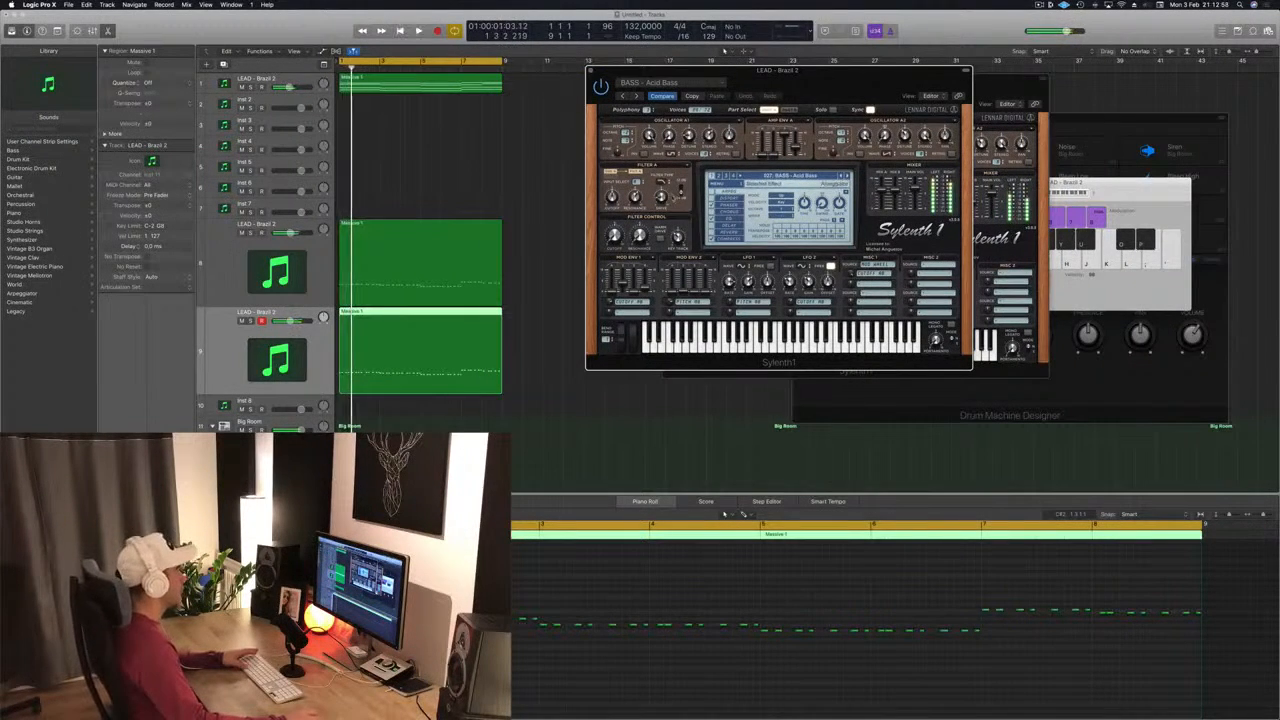
key(Return)
click(846, 176)
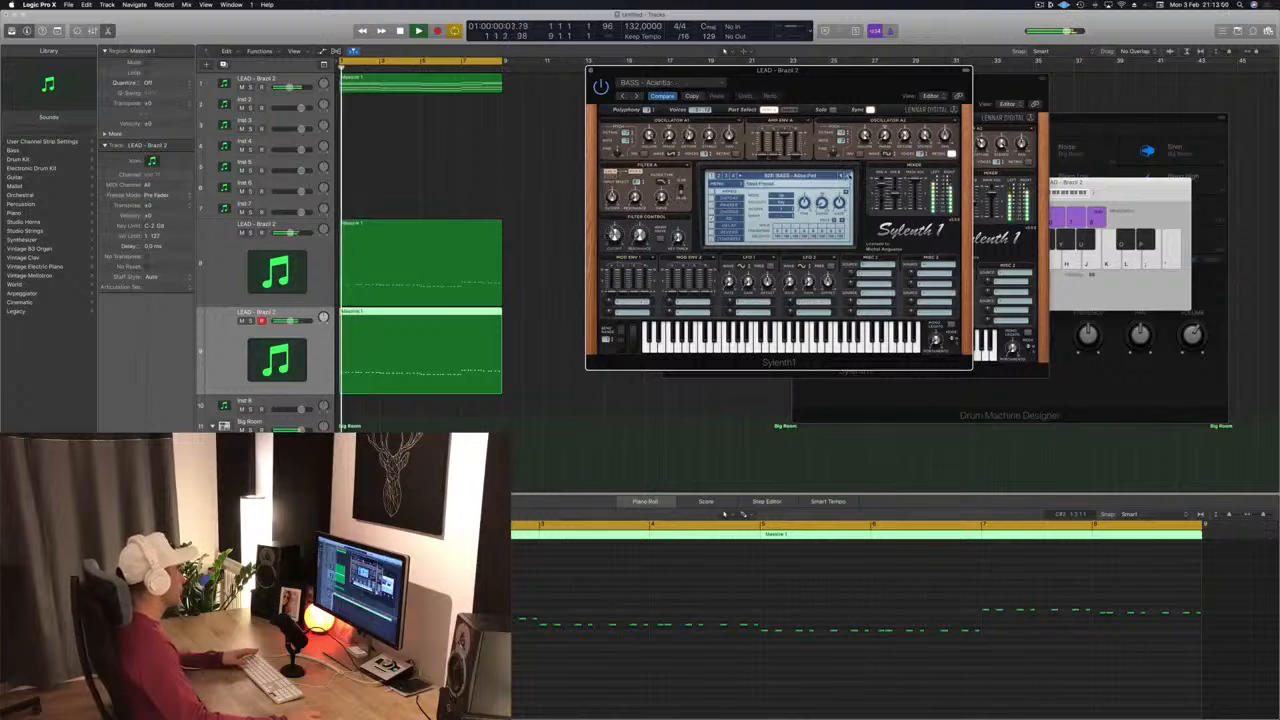
- Transpose all notes of the new bass region up one octave and play back the loop
click(594, 632)
key(space)
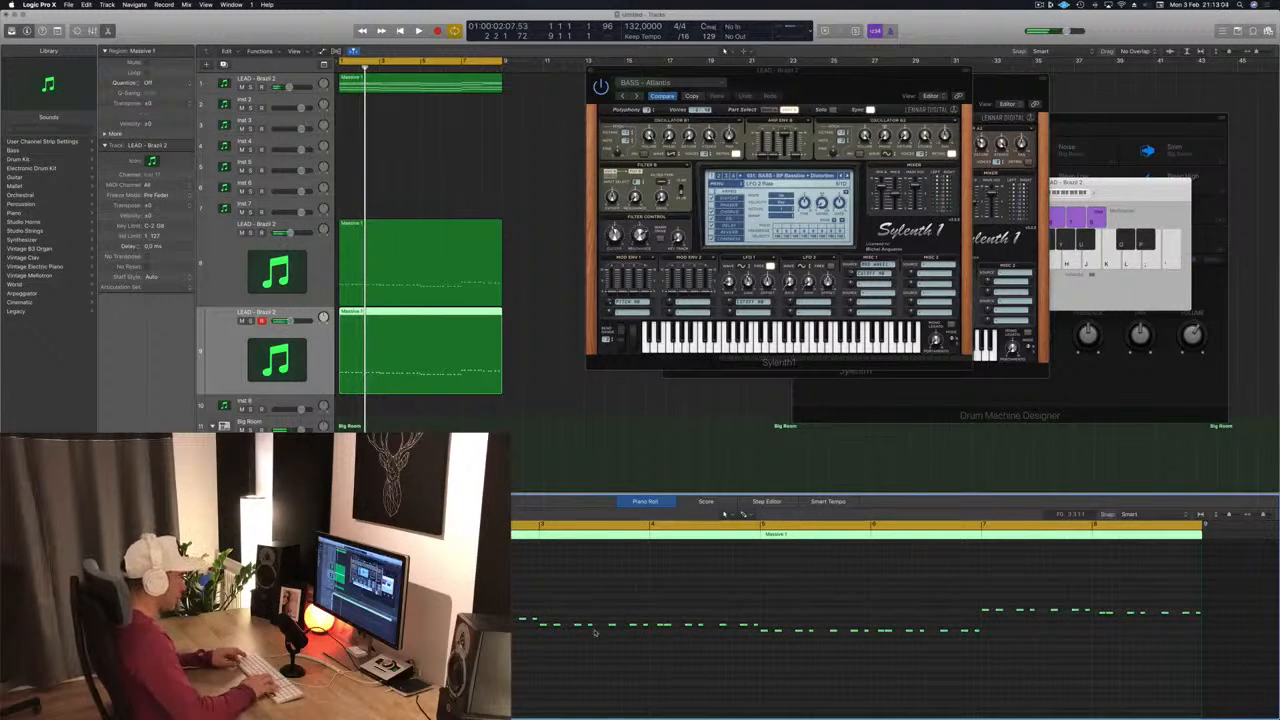
key(space)
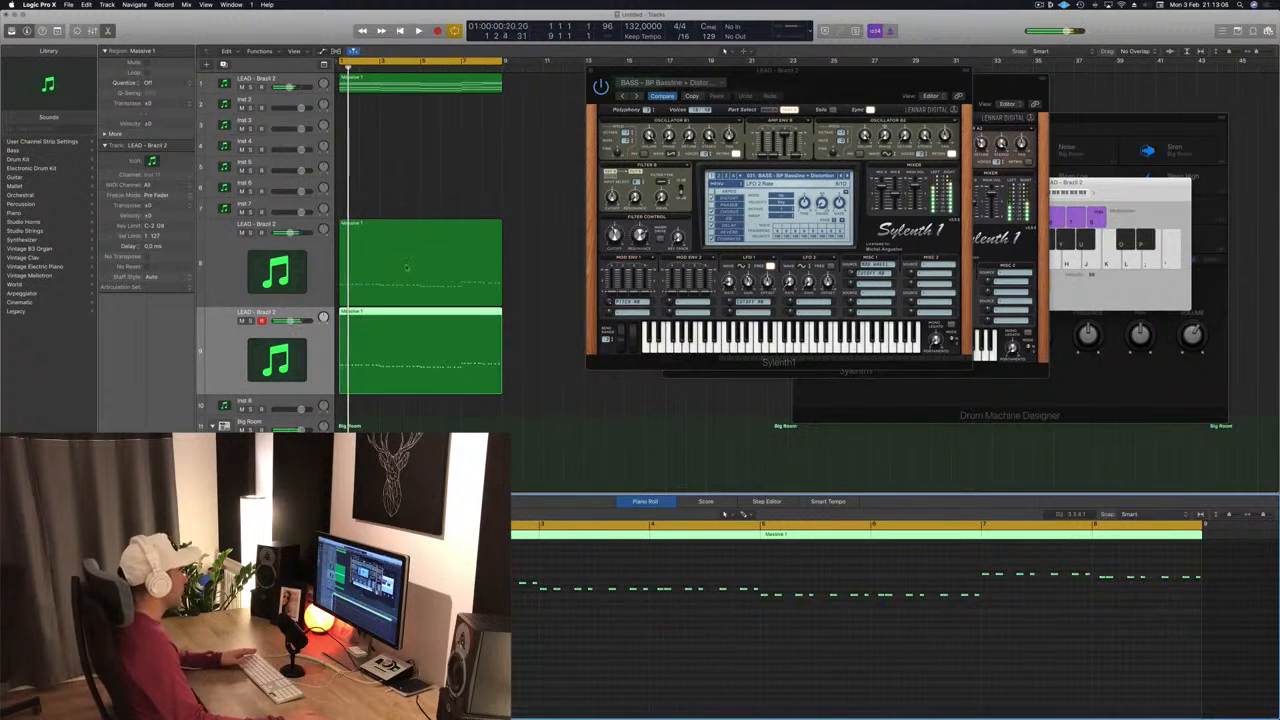
- Transpose all notes of the first rhythmic lead region up one octave and replay the loop
click(406, 267)
click(395, 692)
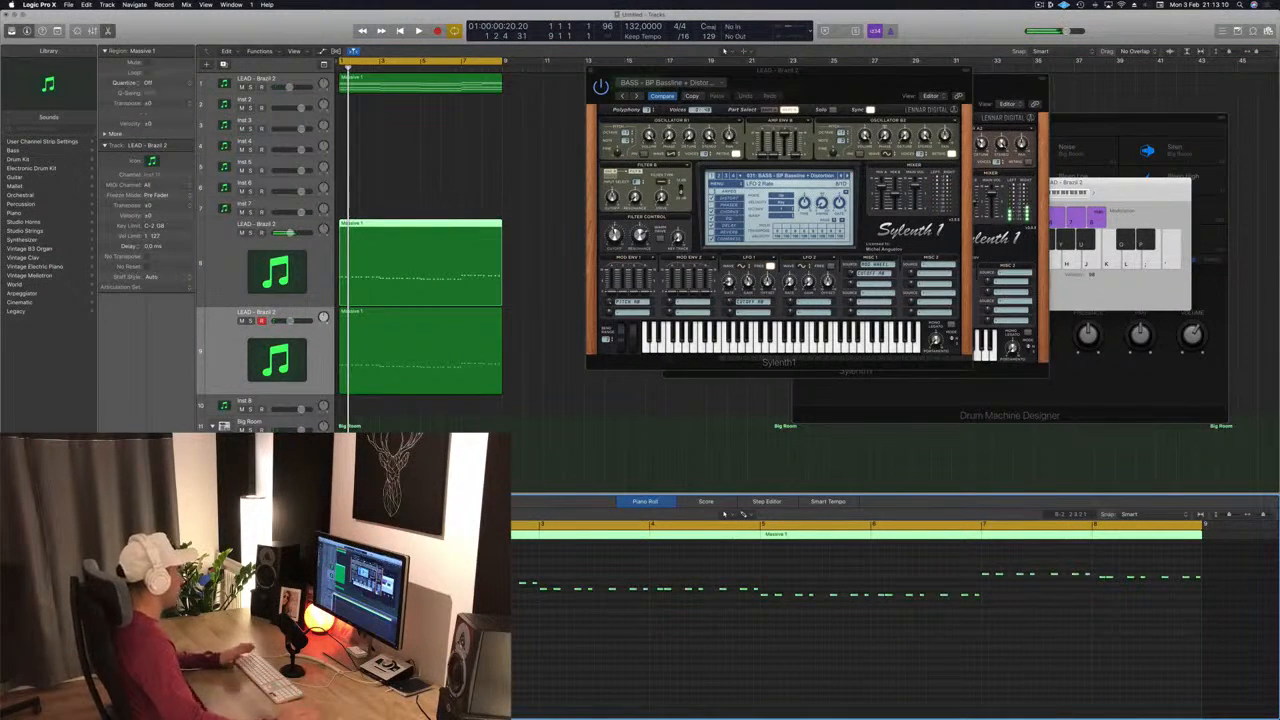
key(space)
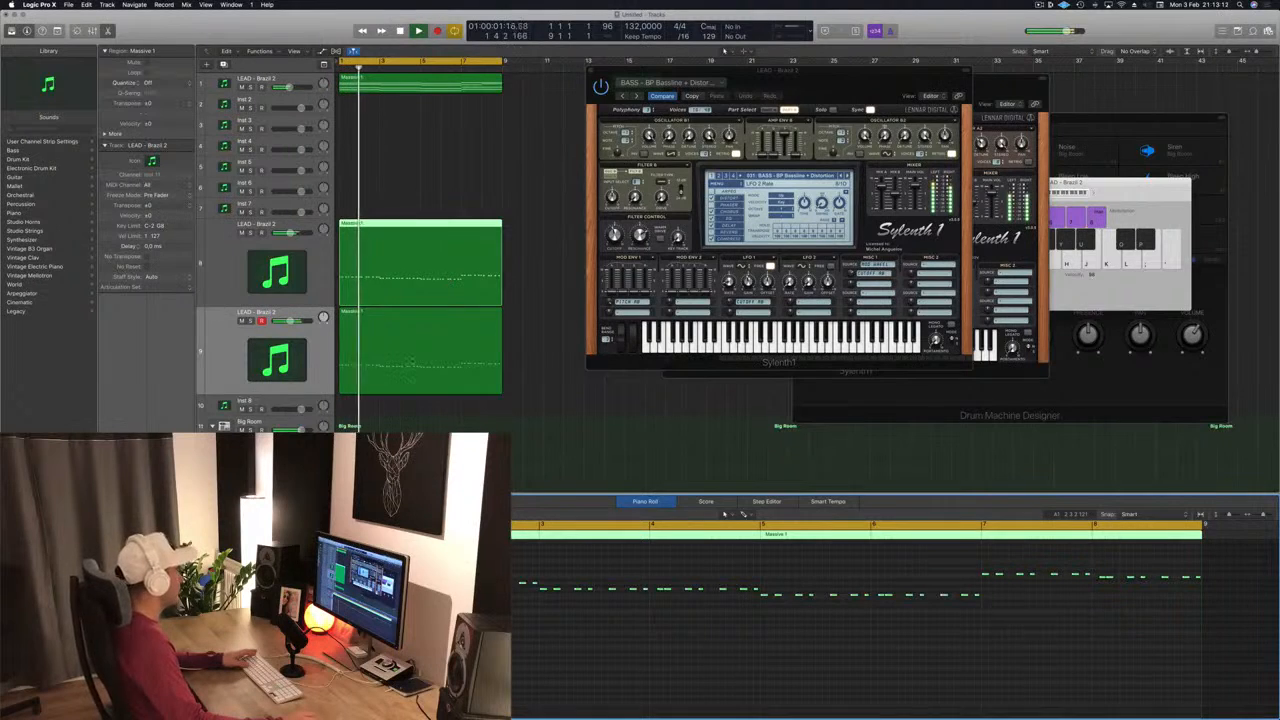
- Replay the loop from the start and mute the duplicated bass track to hear the lead without it
click(418, 357)
key(Return)
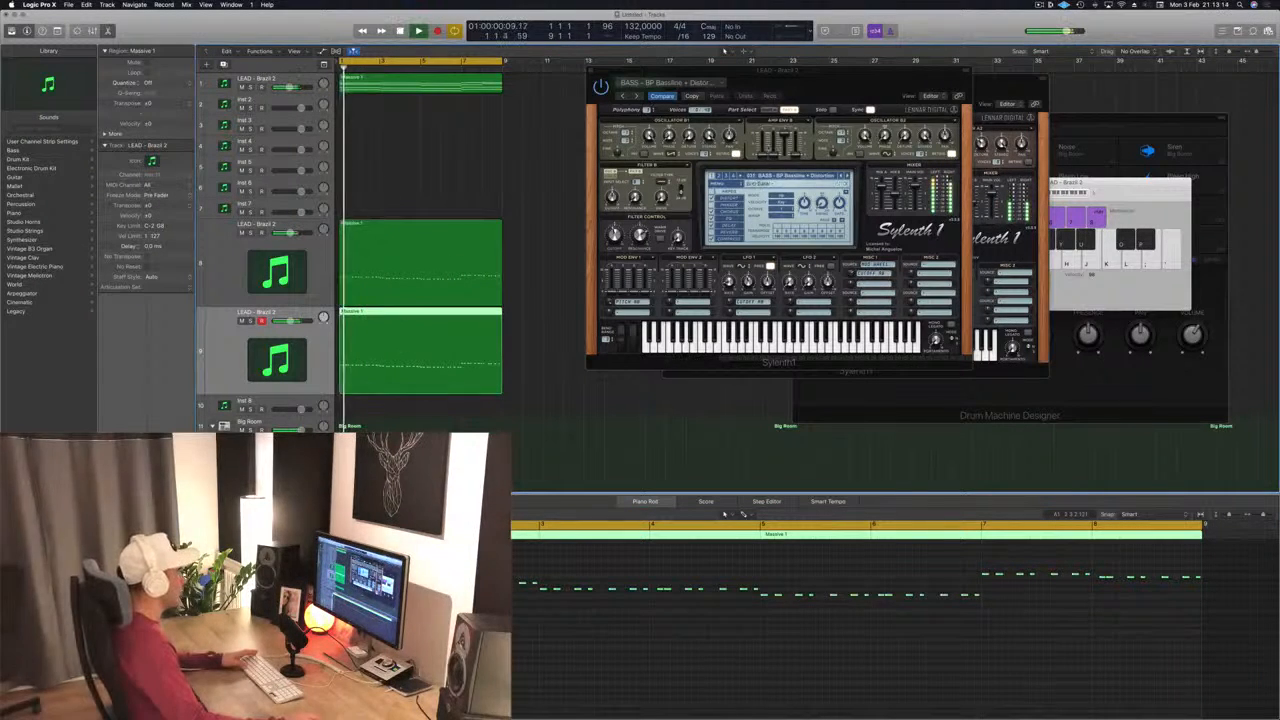
click(241, 321)
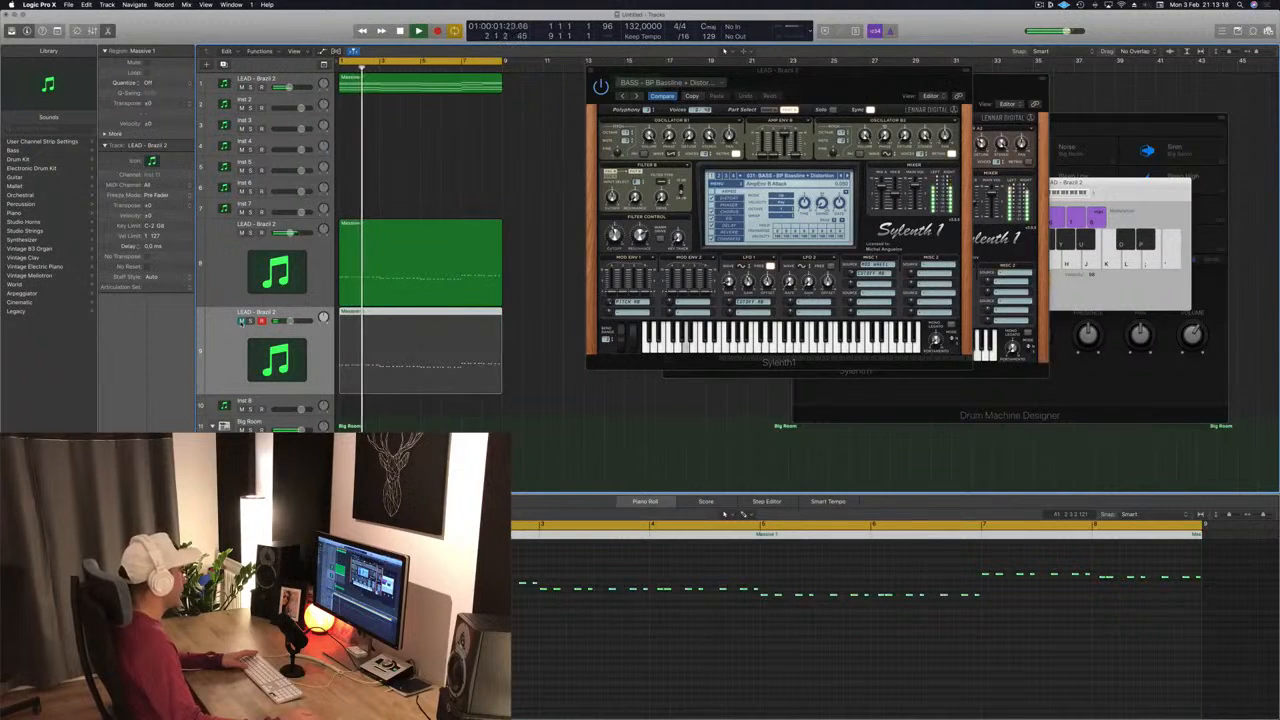
- Transpose all notes of the first rhythmic lead region down one octave and replay the loop
click(421, 268)
click(440, 640)
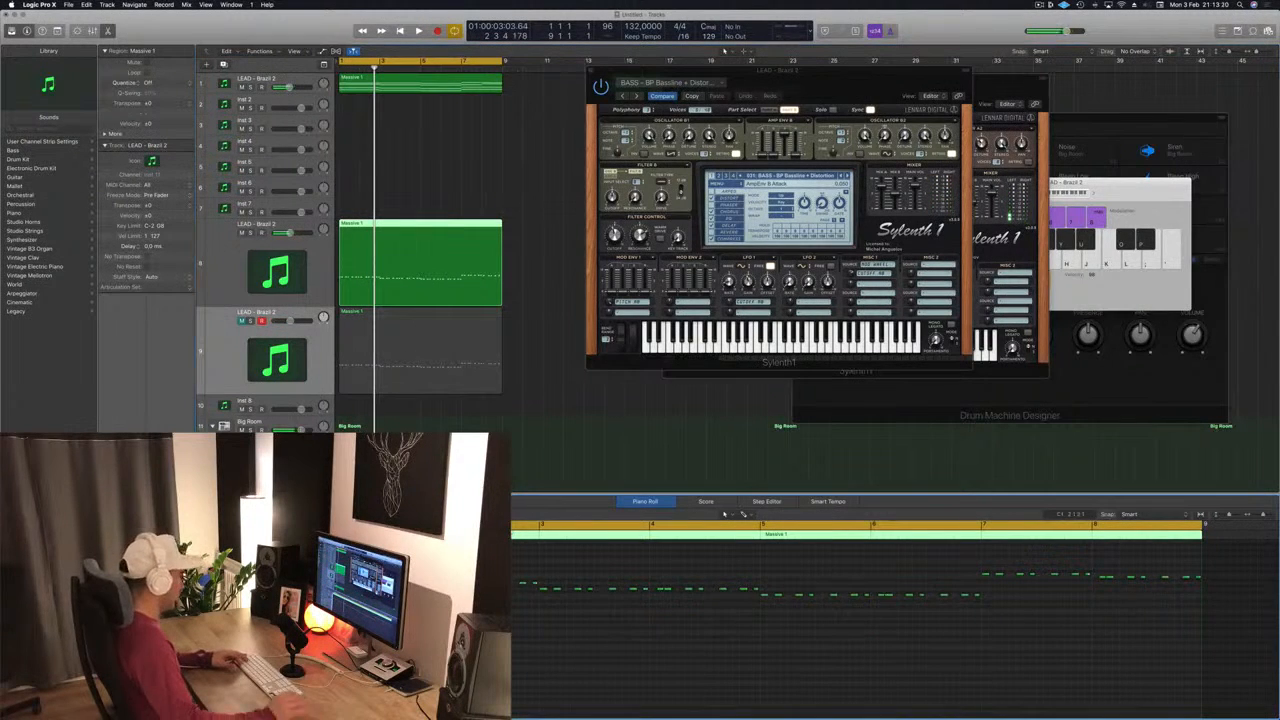
key(space)
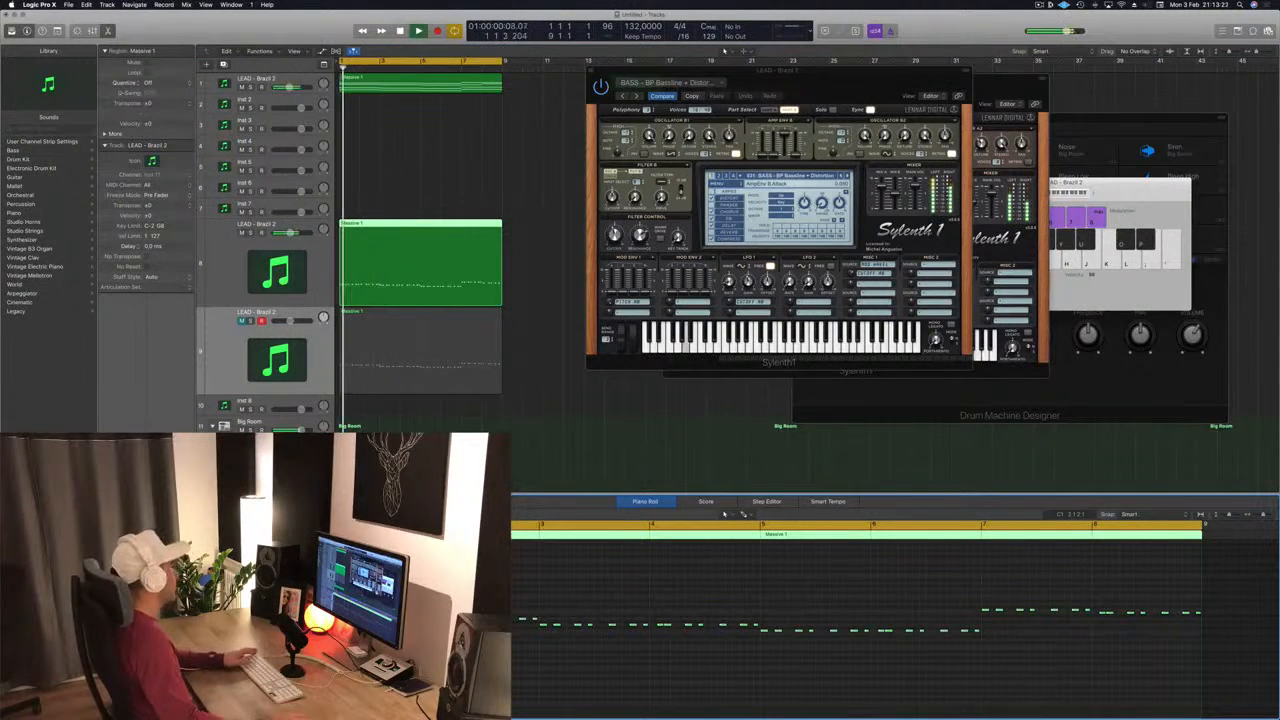
- Select the bass region, unmute the bass track and replay the loop with both layers
click(436, 368)
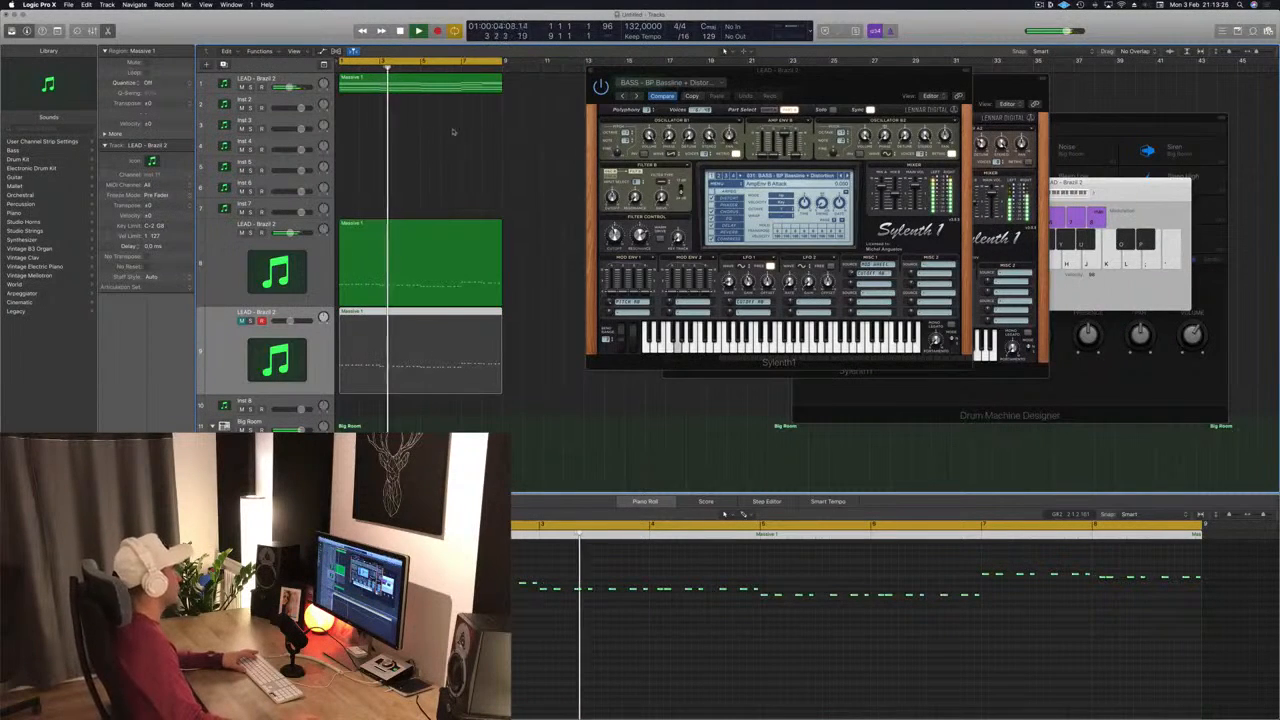
key(space)
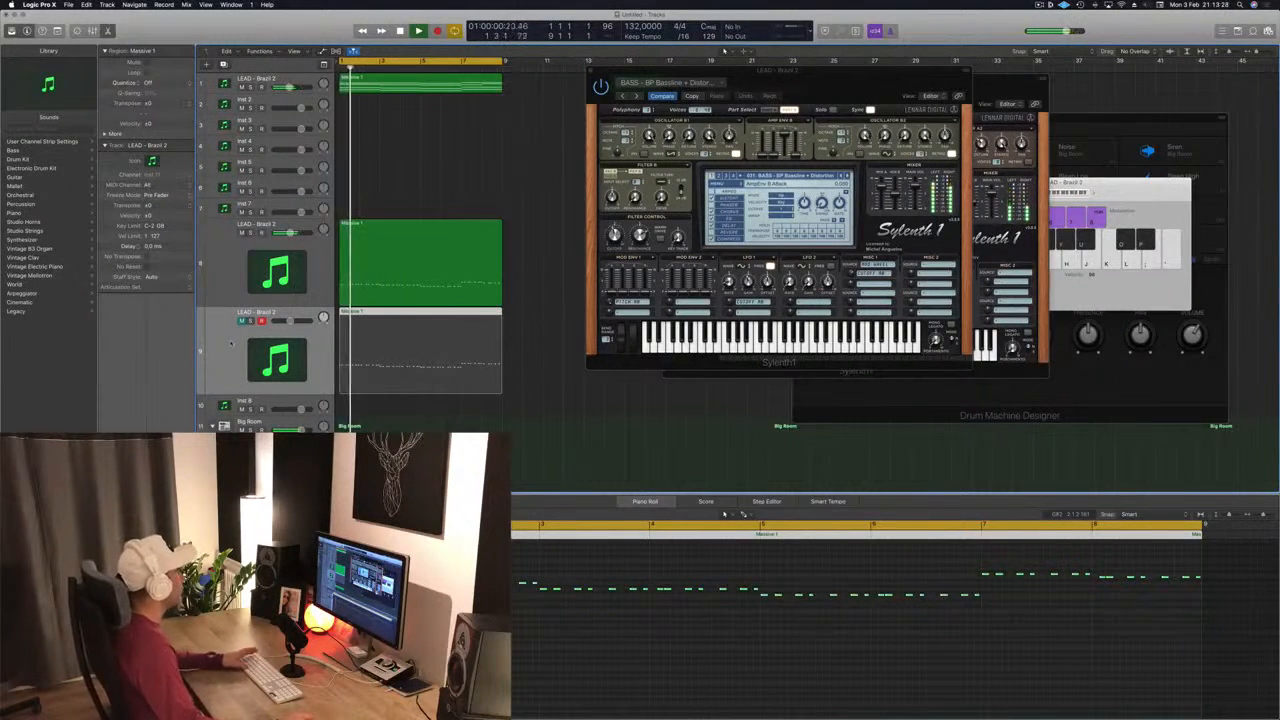
key(space)
key(space)
click(234, 340)
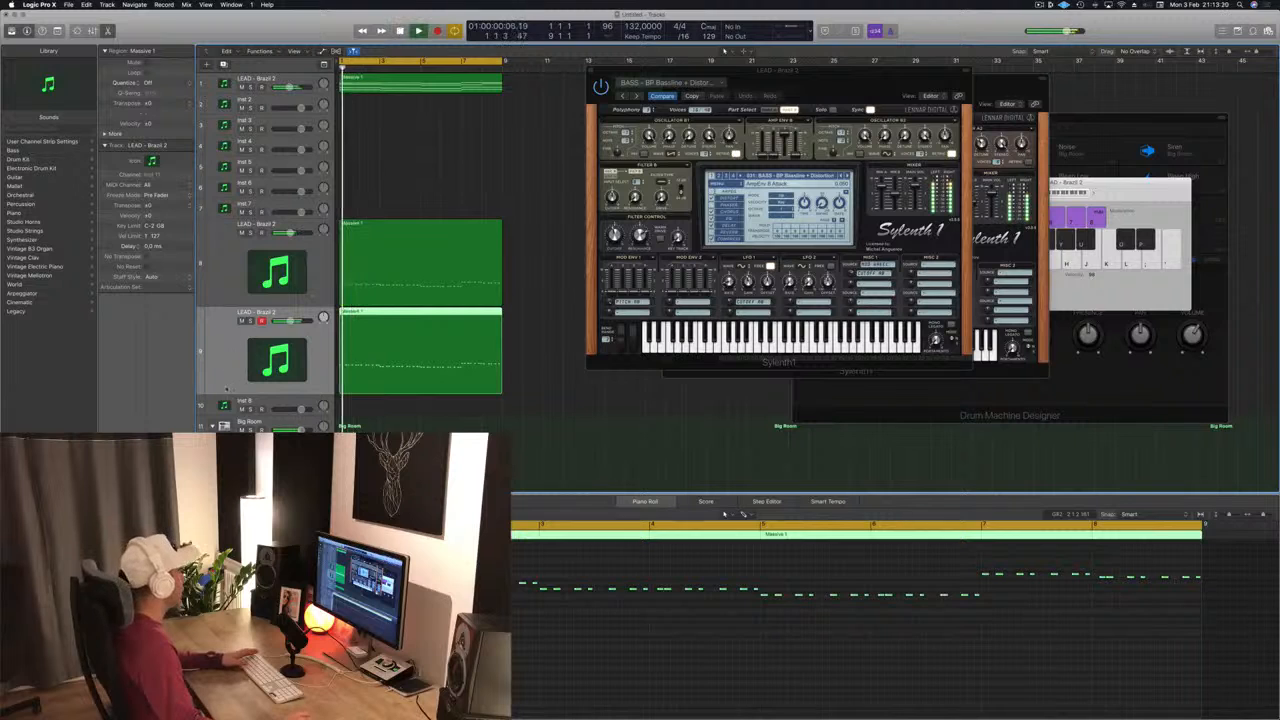
key(space)
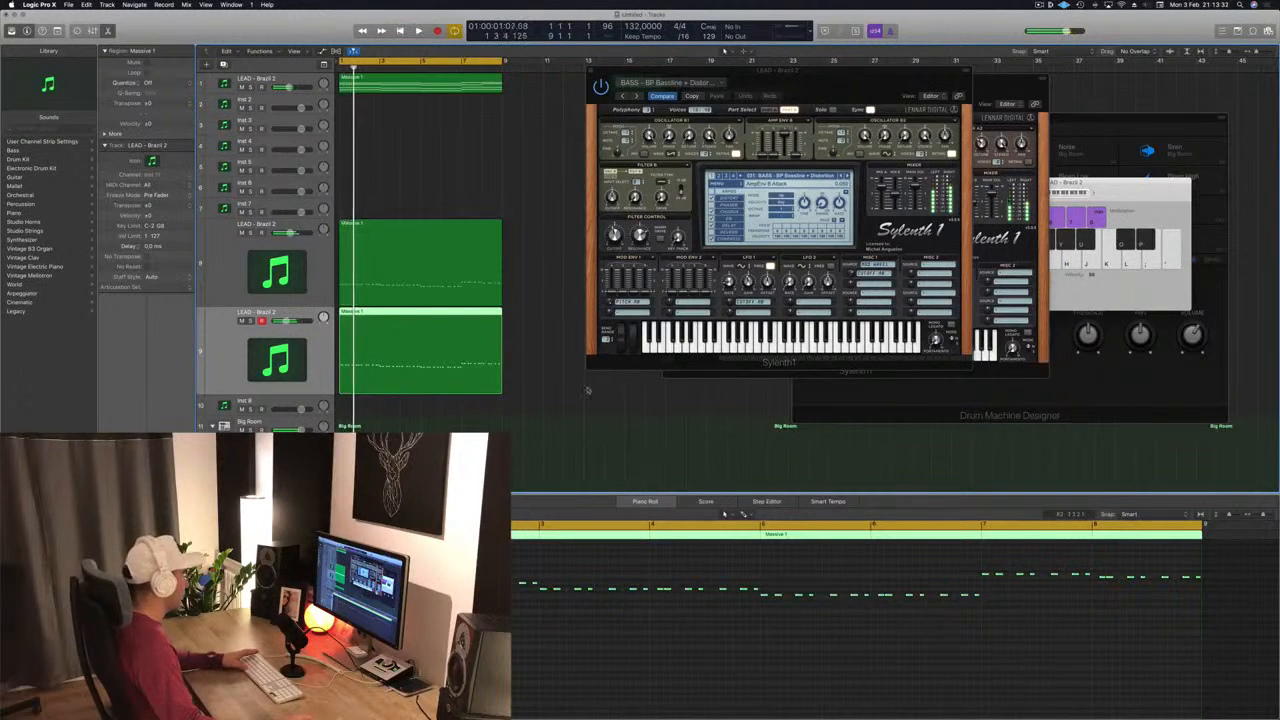
key(space)
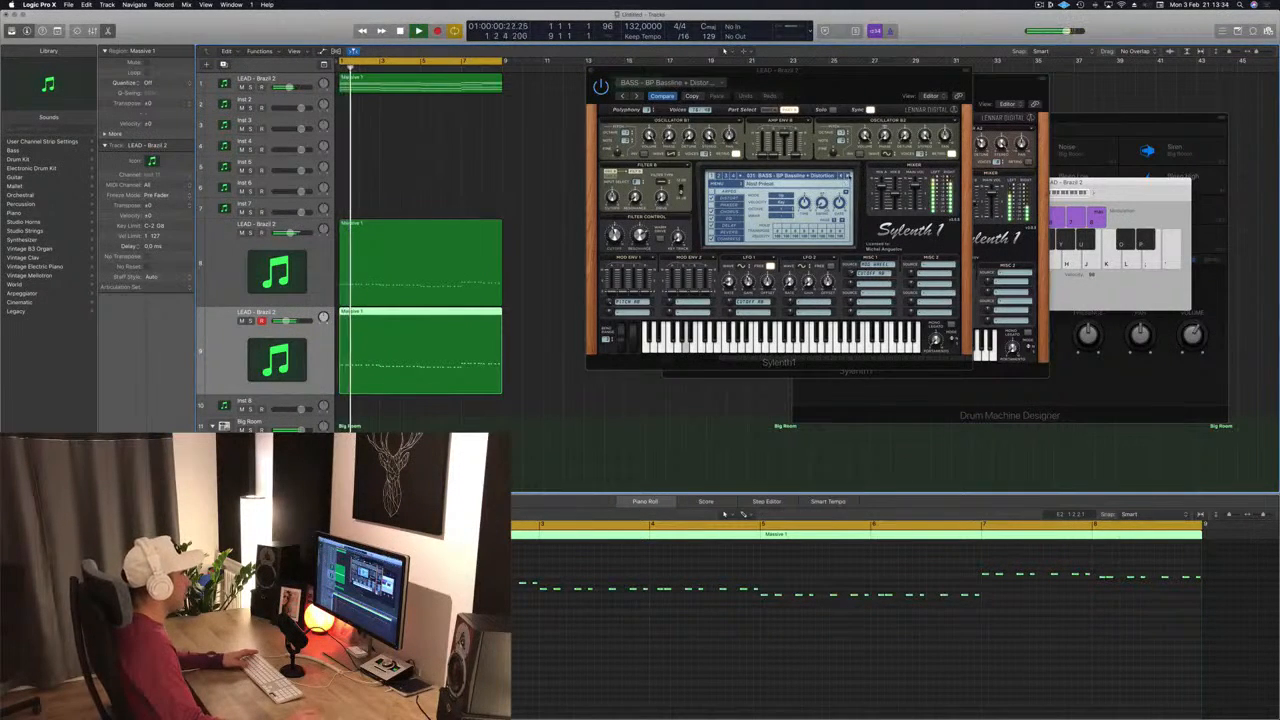
- Step the bass track's Sylenth1 forward through the bass presets to BASS - D-Bass during playback, and restart the loop
click(849, 177)
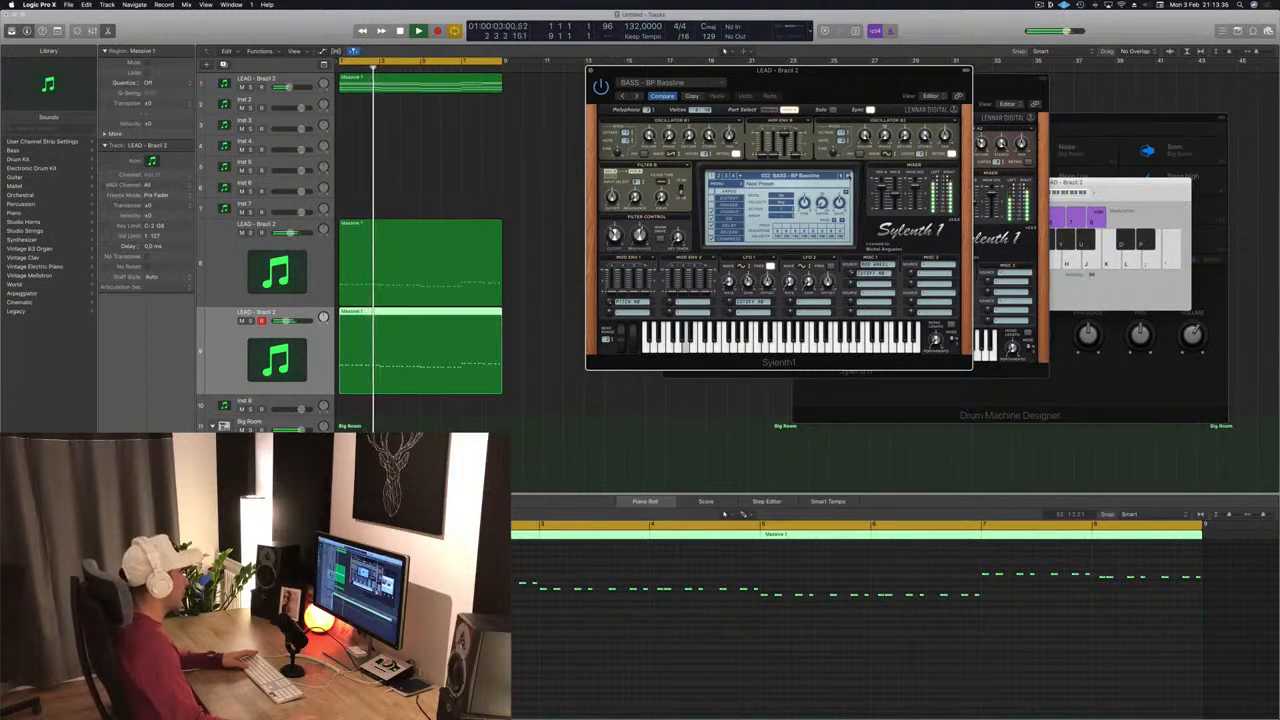
click(849, 177)
click(849, 177)
click(849, 177)
click(849, 177)
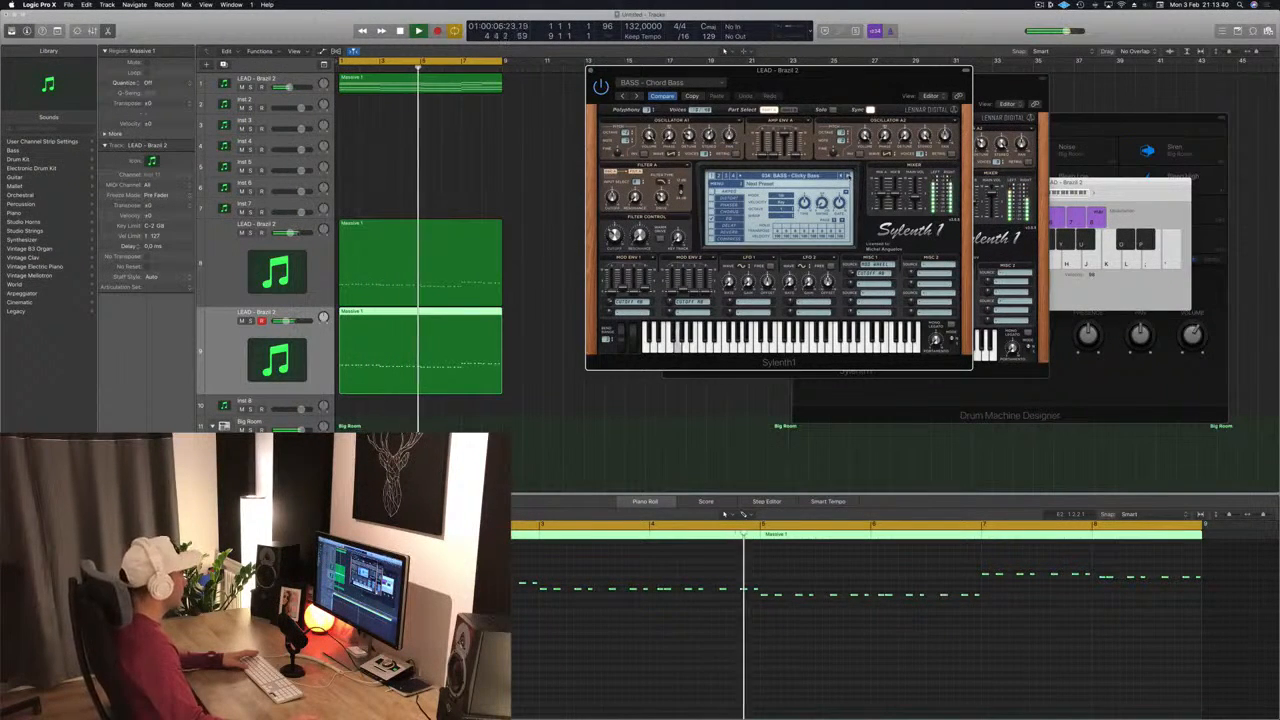
click(849, 177)
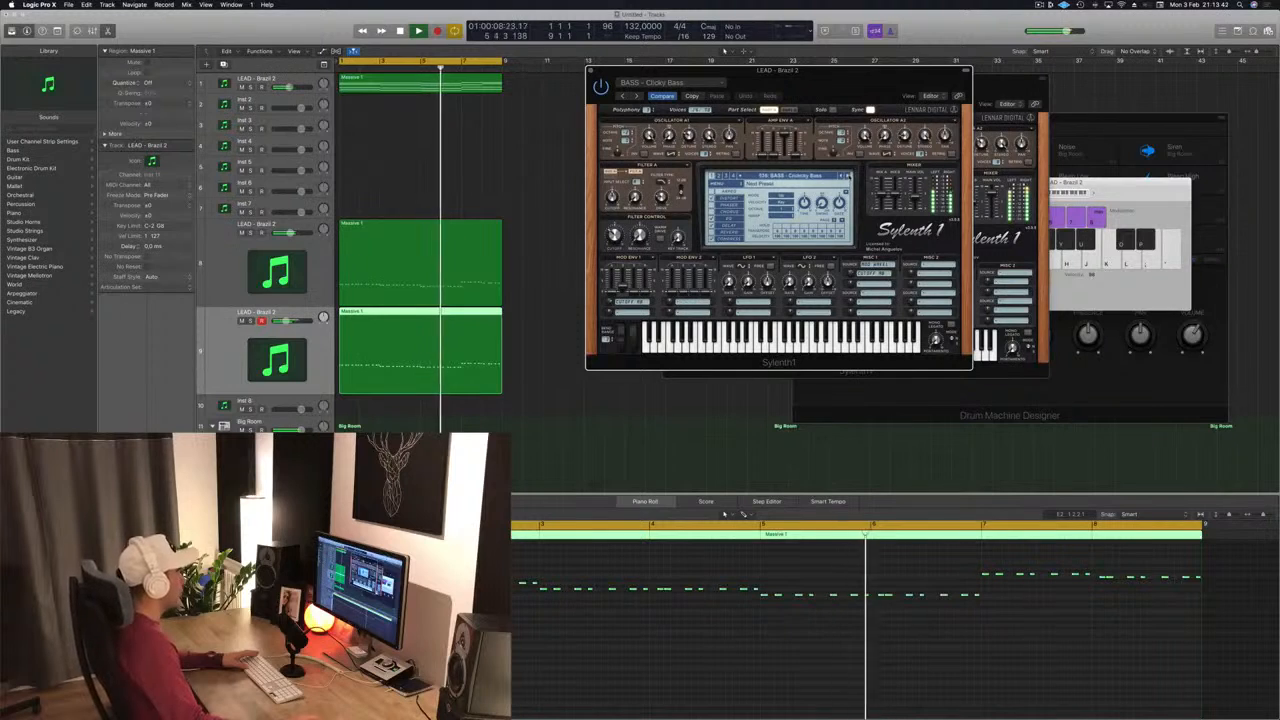
click(849, 177)
click(849, 177)
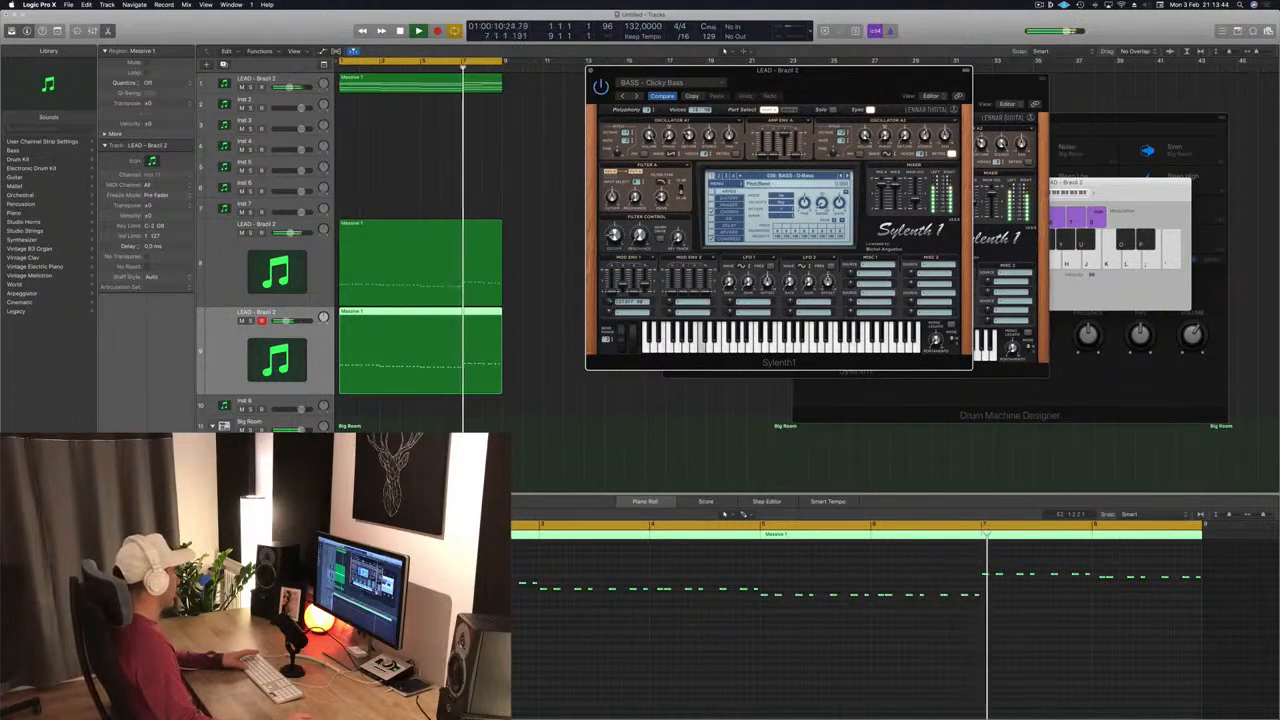
key(space)
key(space)
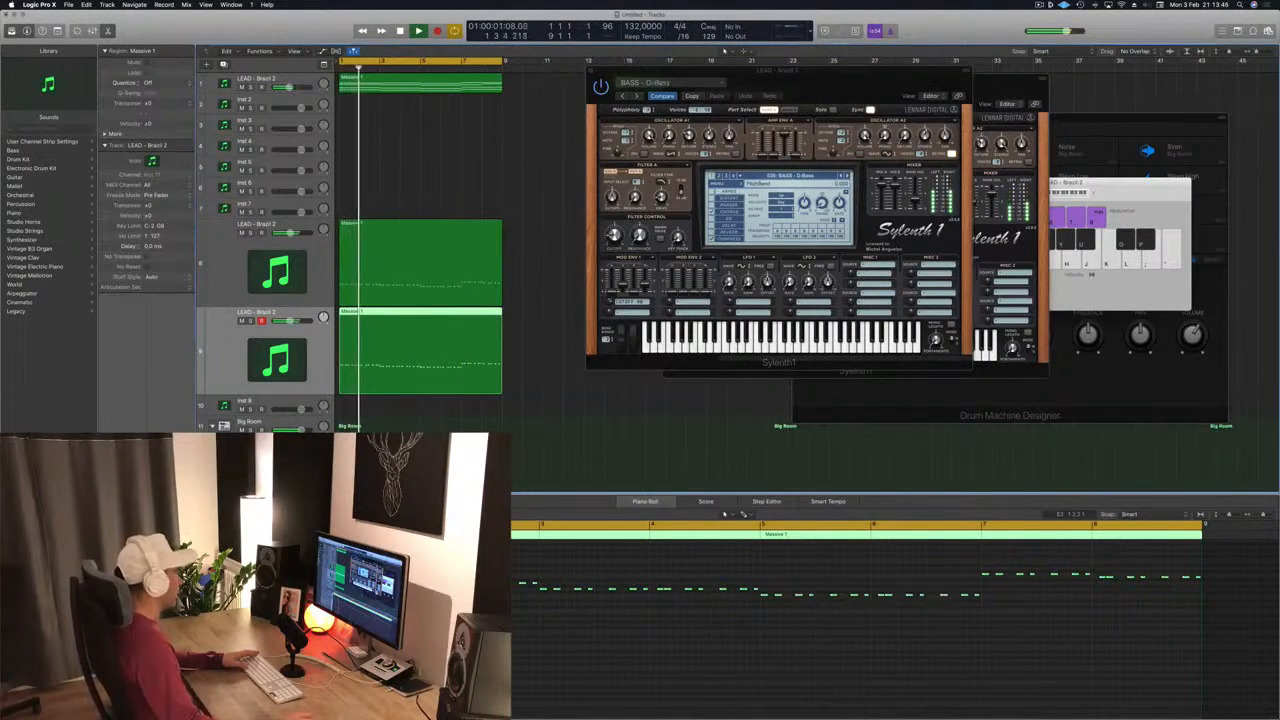
- Continue through the Sylenth1 bass presets during playback until BASS - Feelin Good is loaded
click(849, 177)
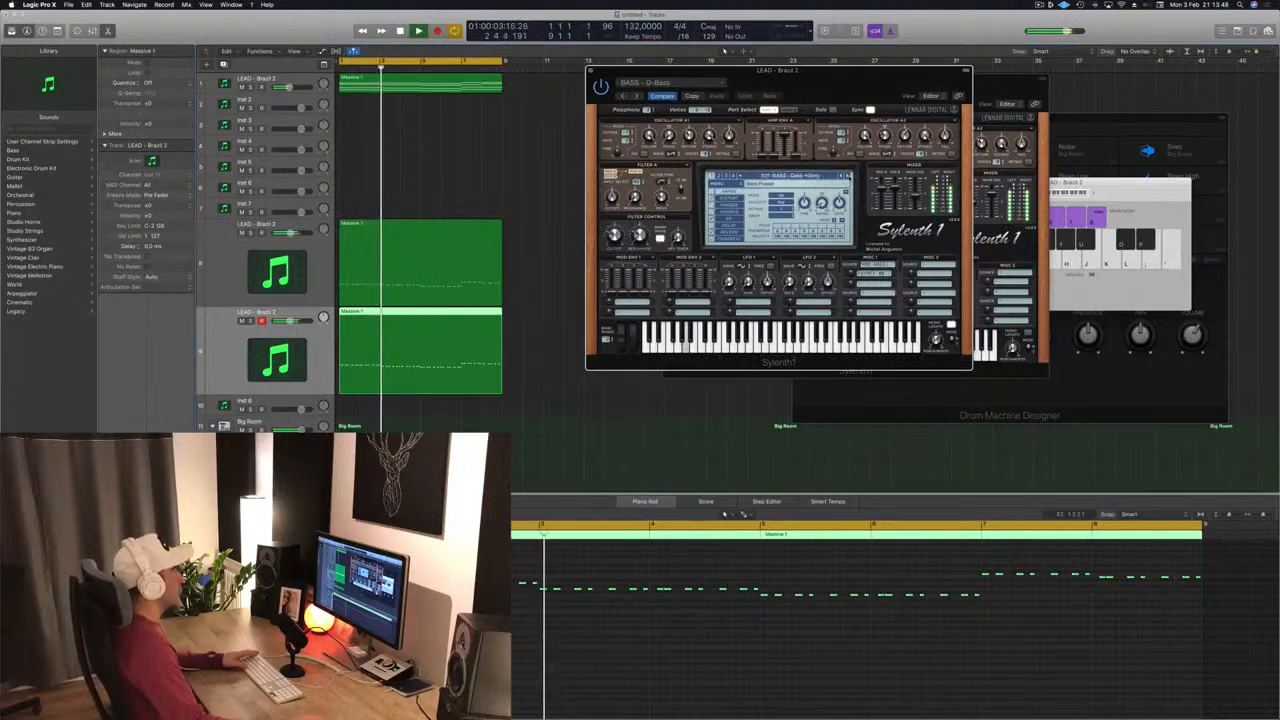
click(849, 177)
click(849, 176)
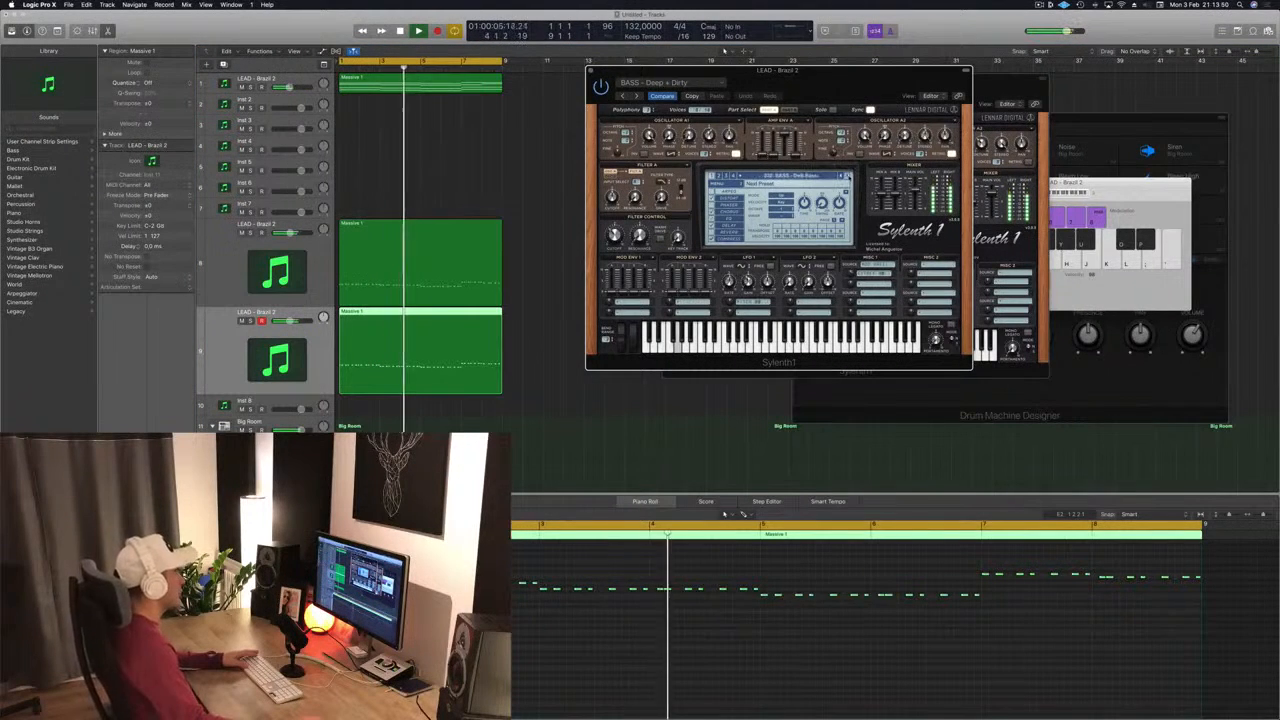
click(849, 176)
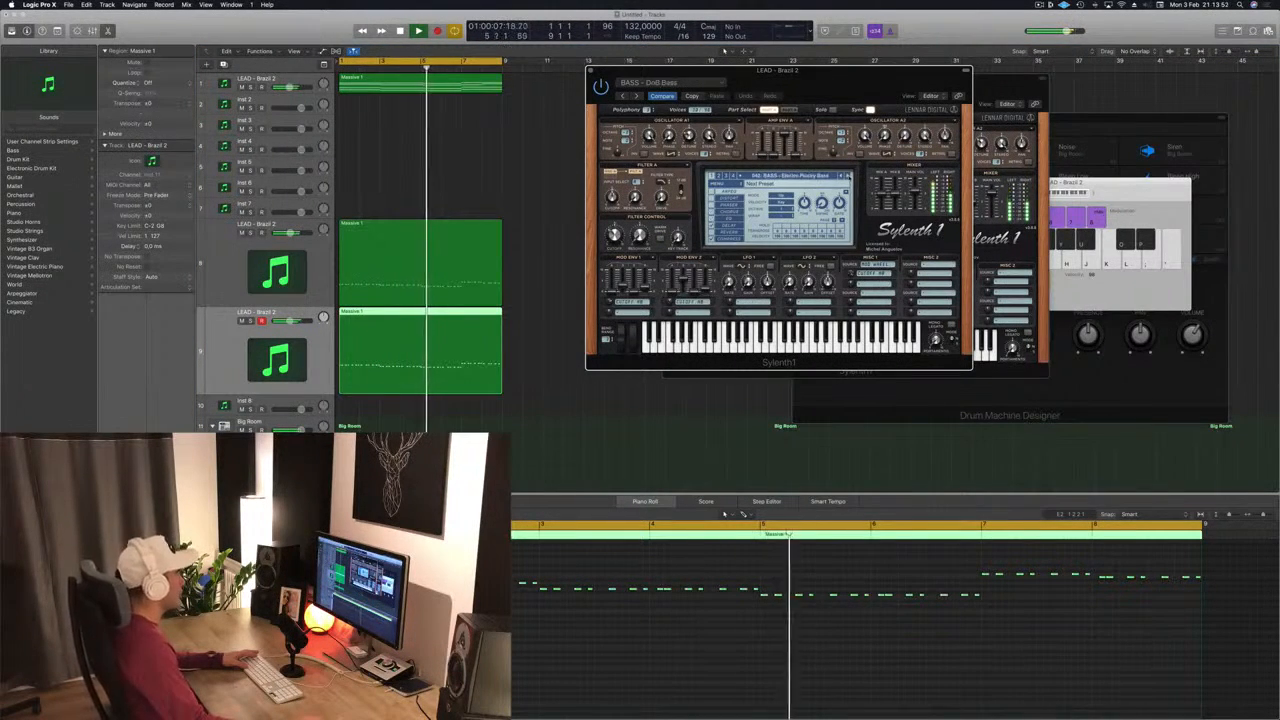
click(849, 176)
click(849, 176)
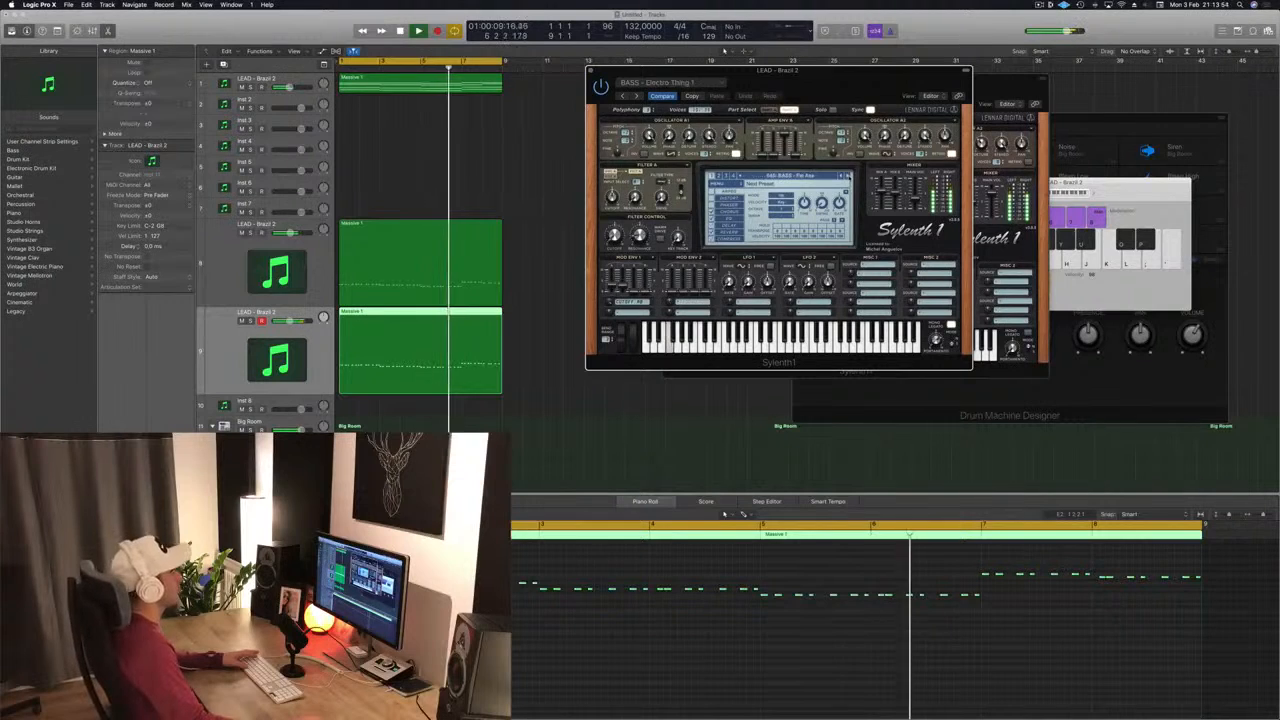
click(849, 176)
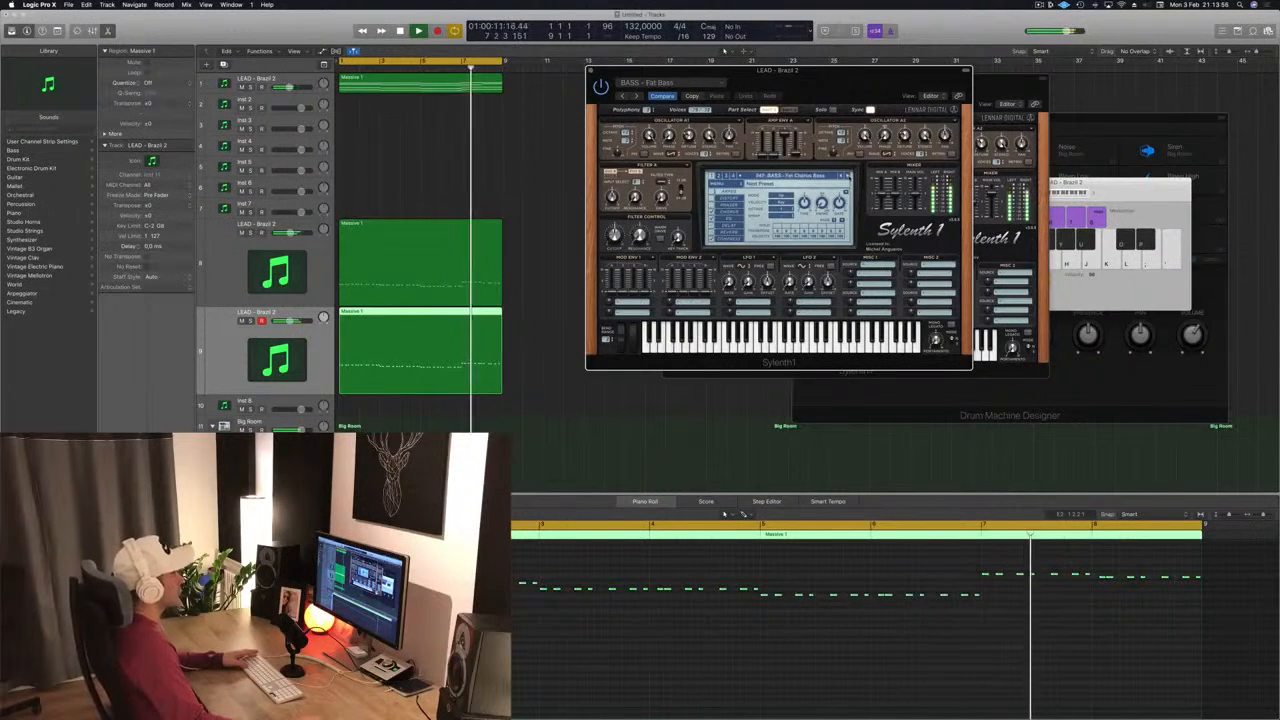
click(849, 176)
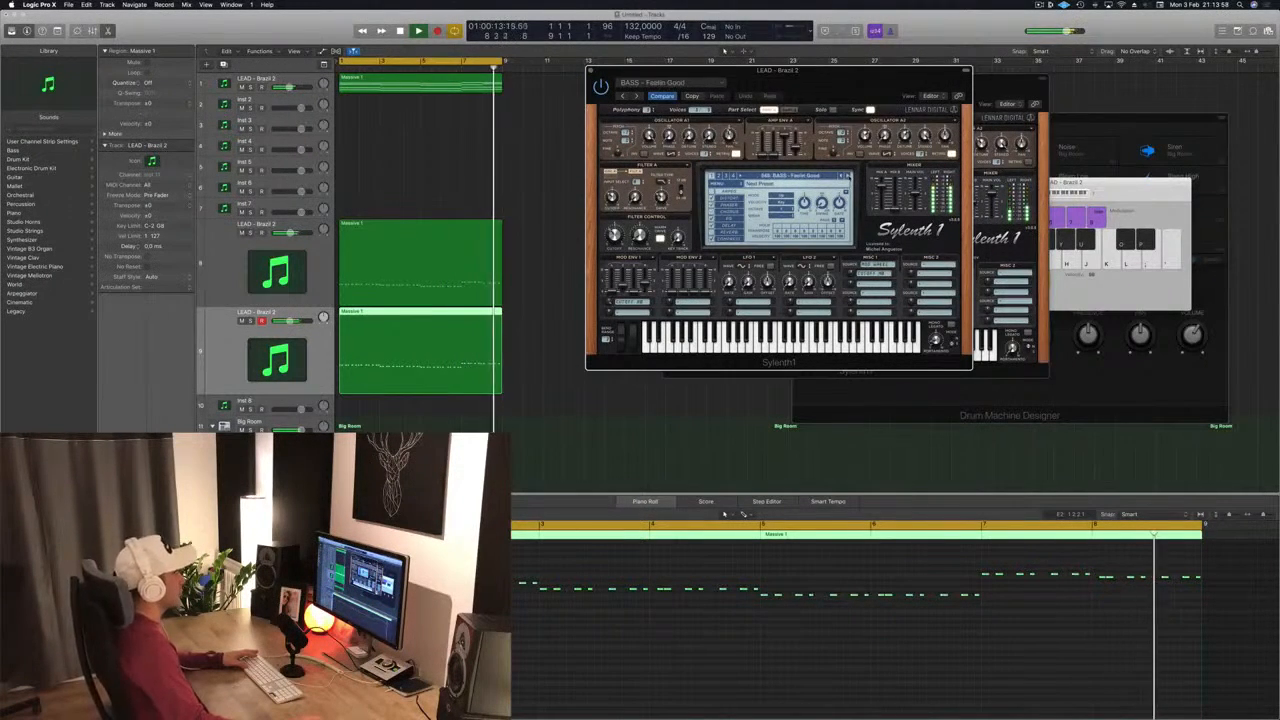
- Reposition the bass Sylenth1 window clear of the regions and restart the loop
drag(840, 71, 920, 161)
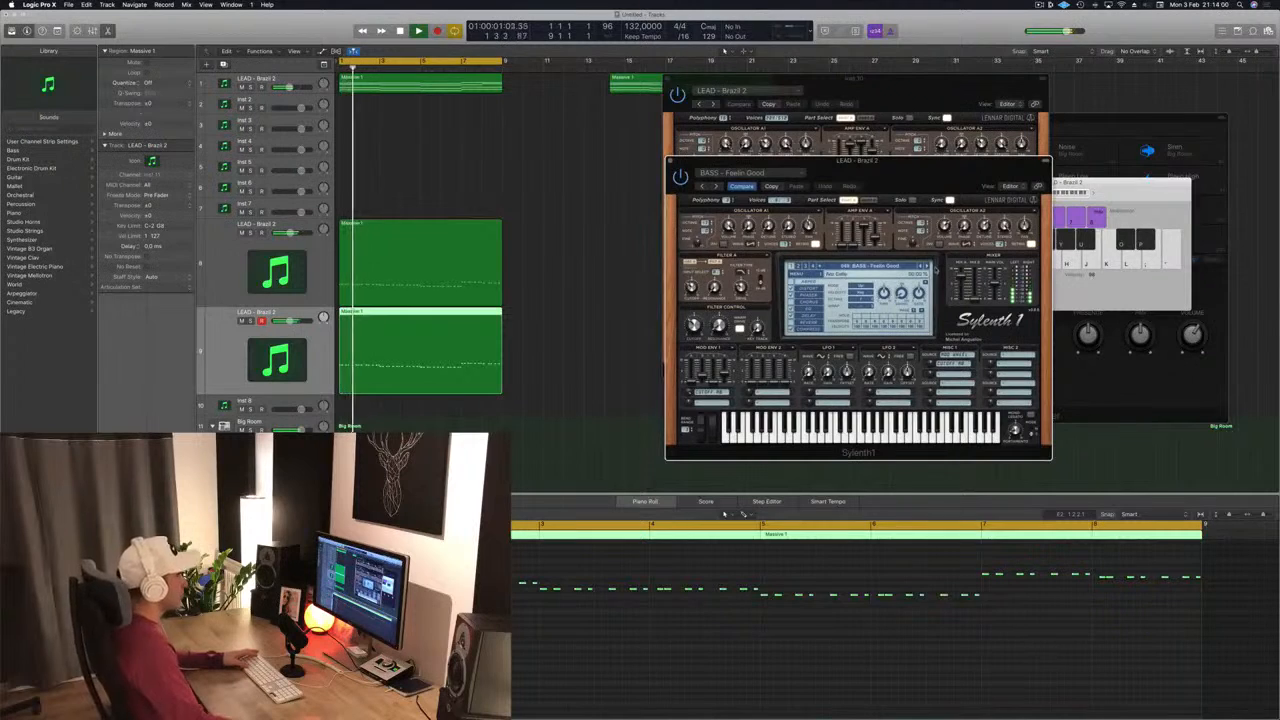
click(927, 267)
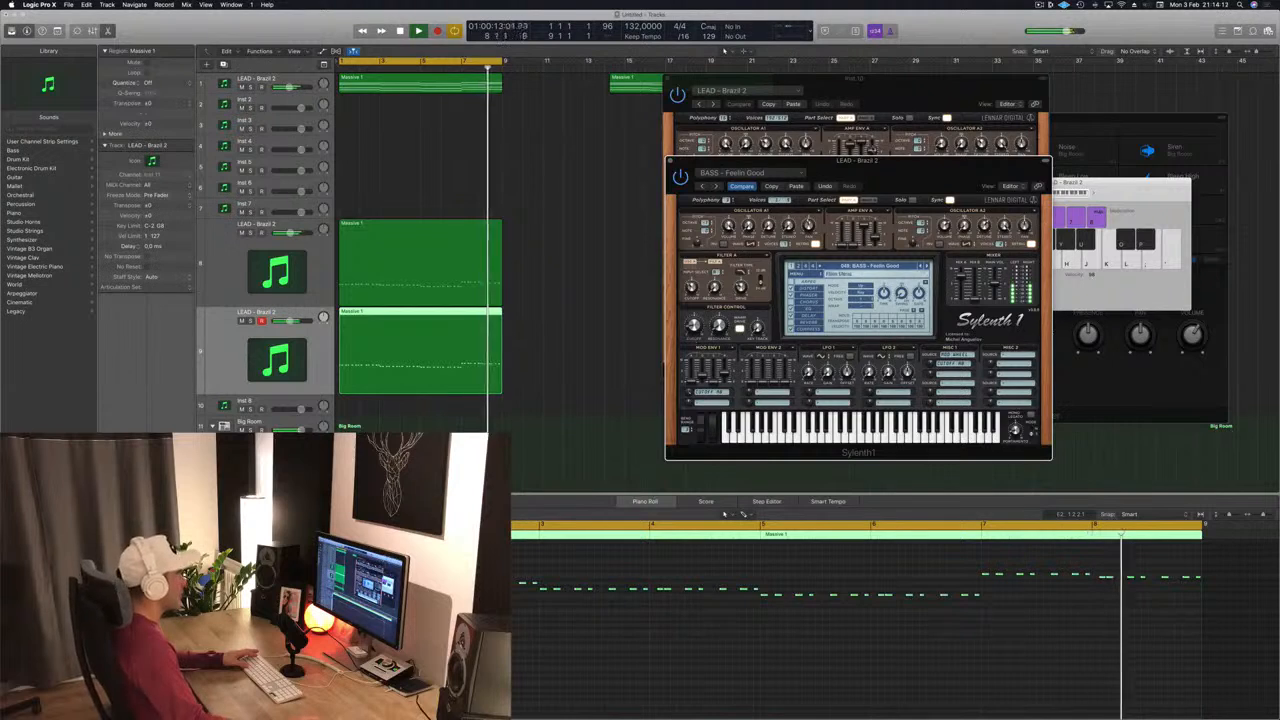
drag(770, 161, 702, 141)
key(space)
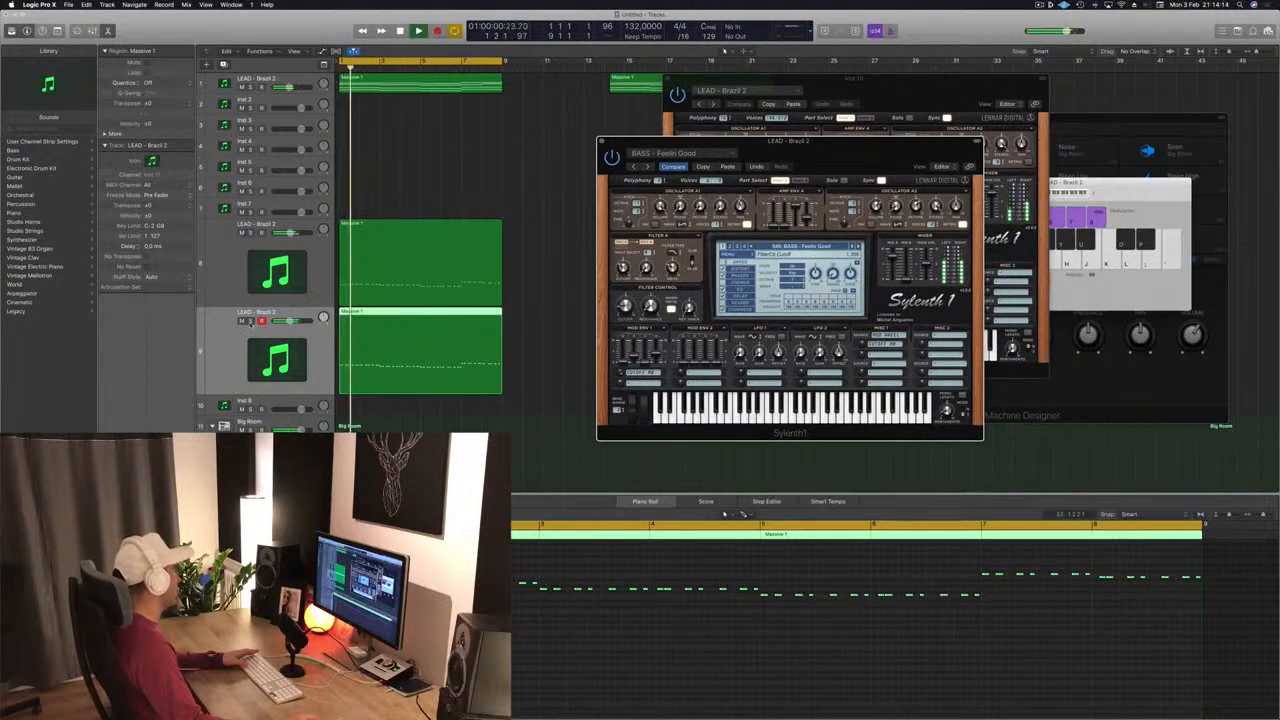
- Compare the layers during playback by briefly soloing the bass and rhythmic lead tracks and muting the lead
click(250, 321)
click(250, 321)
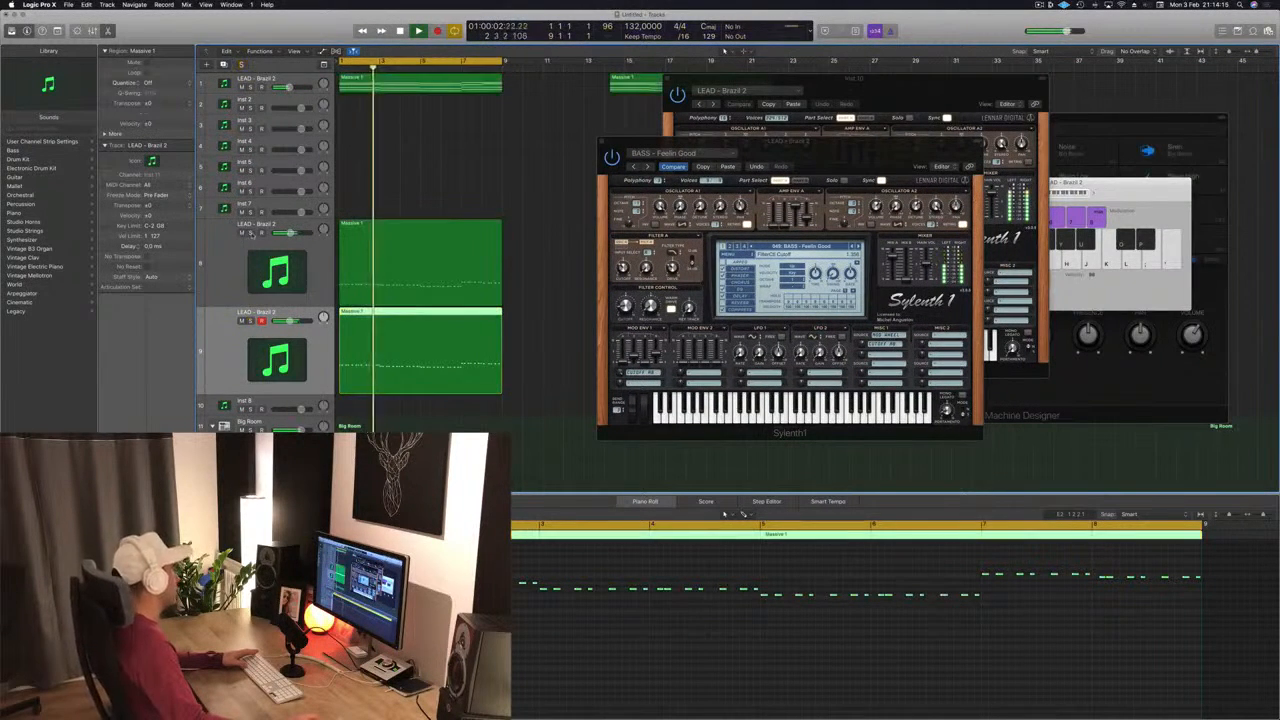
click(250, 233)
click(250, 233)
click(242, 233)
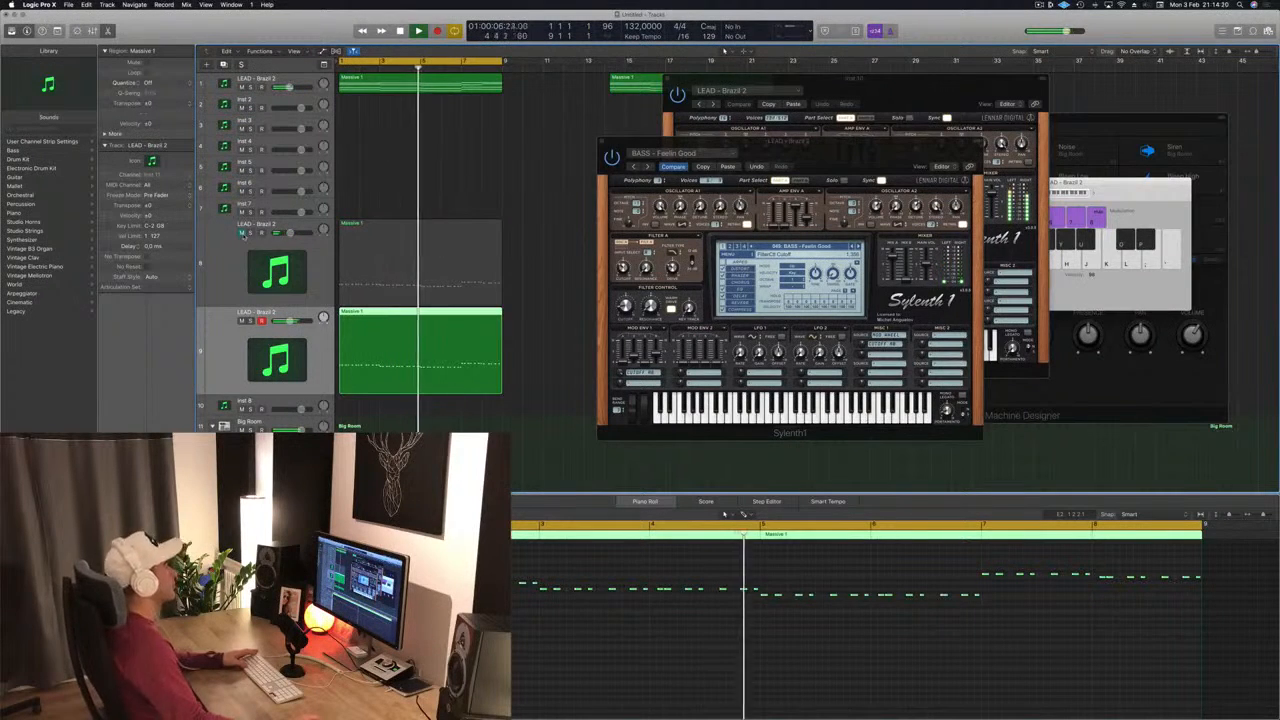
click(242, 233)
- Close the bass Sylenth1 window, select the chord region and open the chord track's Sylenth1, arranging the plugin windows
drag(807, 155, 603, 150)
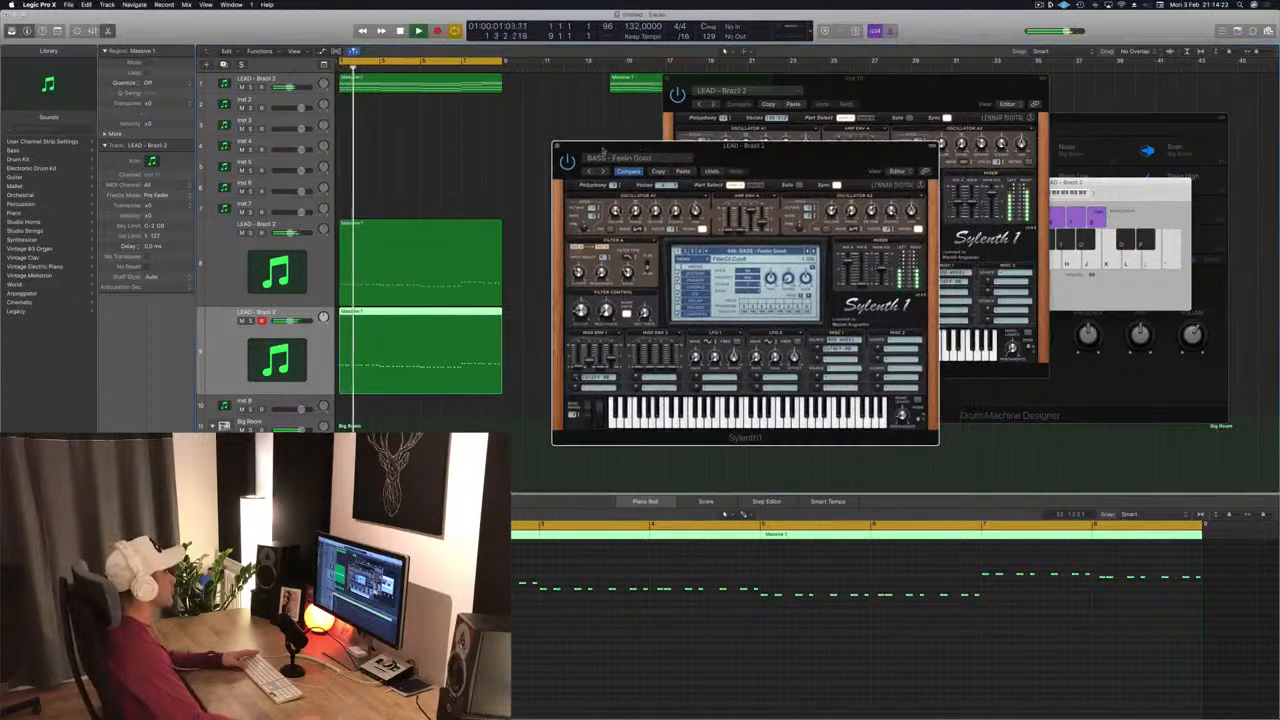
click(557, 146)
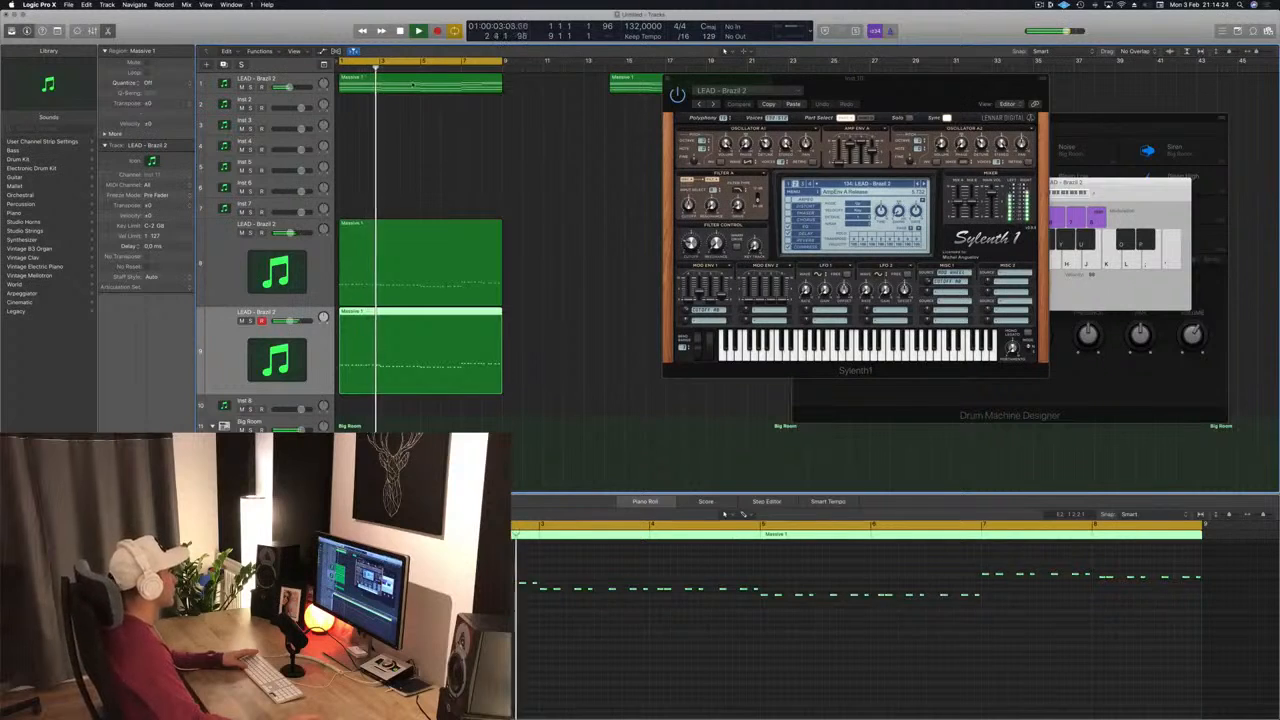
click(435, 155)
drag(841, 90, 885, 86)
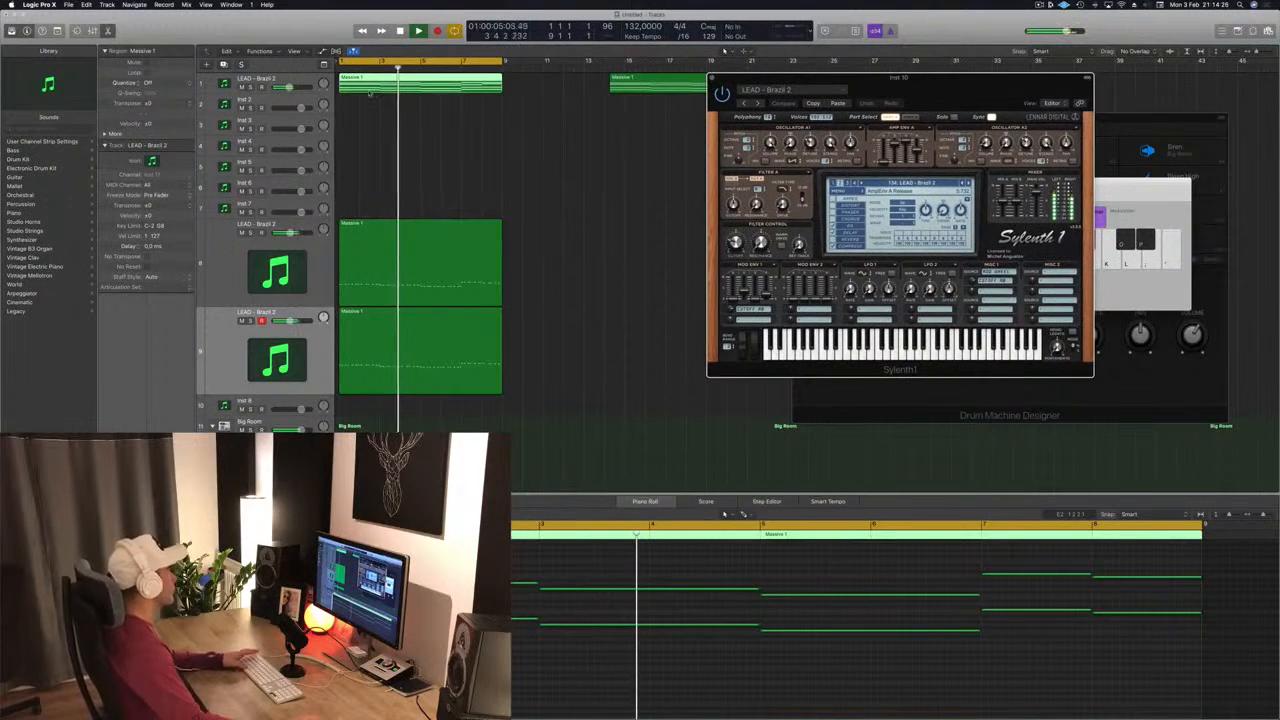
key(Return)
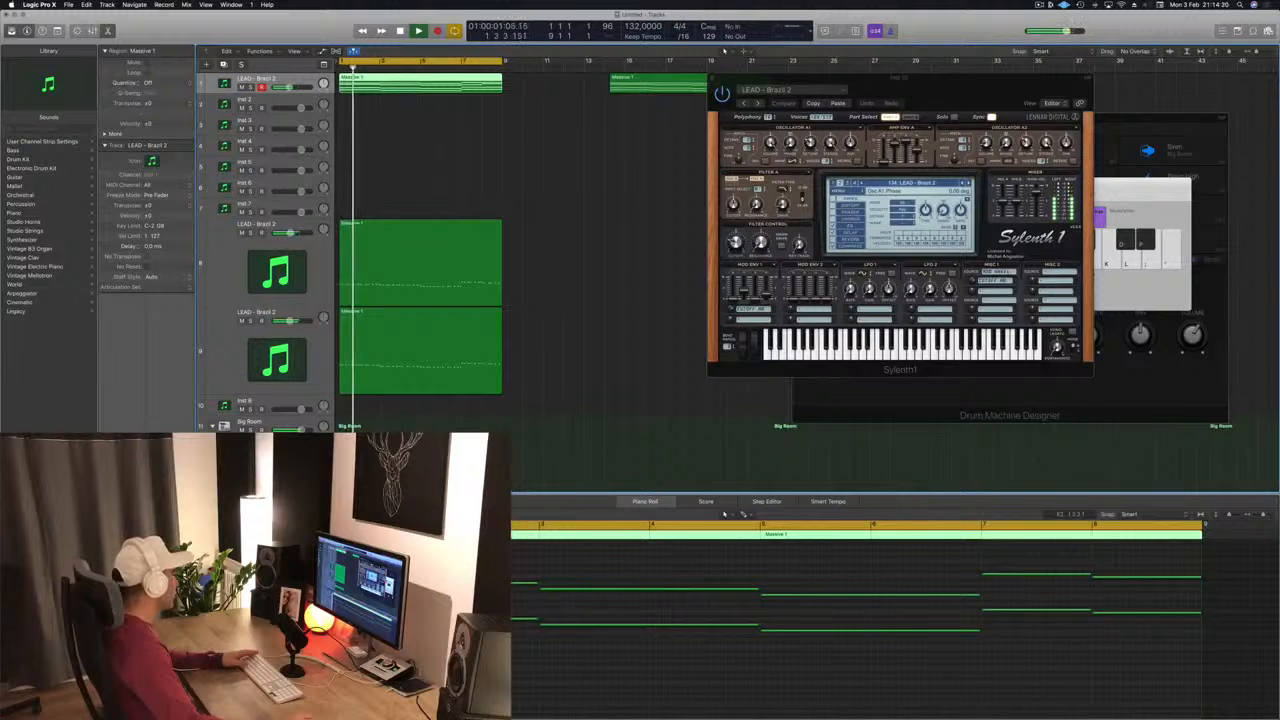
drag(855, 104, 924, 100)
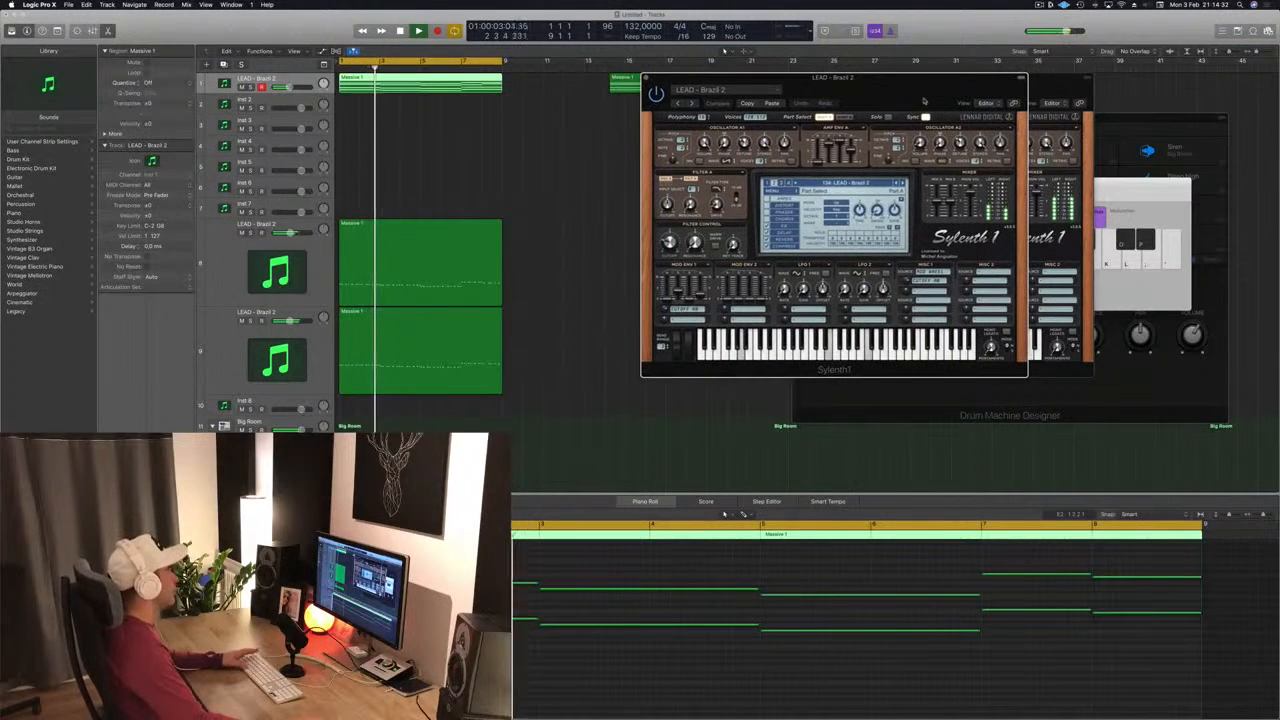
- Duplicate the chord track twice, keeping its LEAD - Brazil 2 instrument settings
click(286, 83)
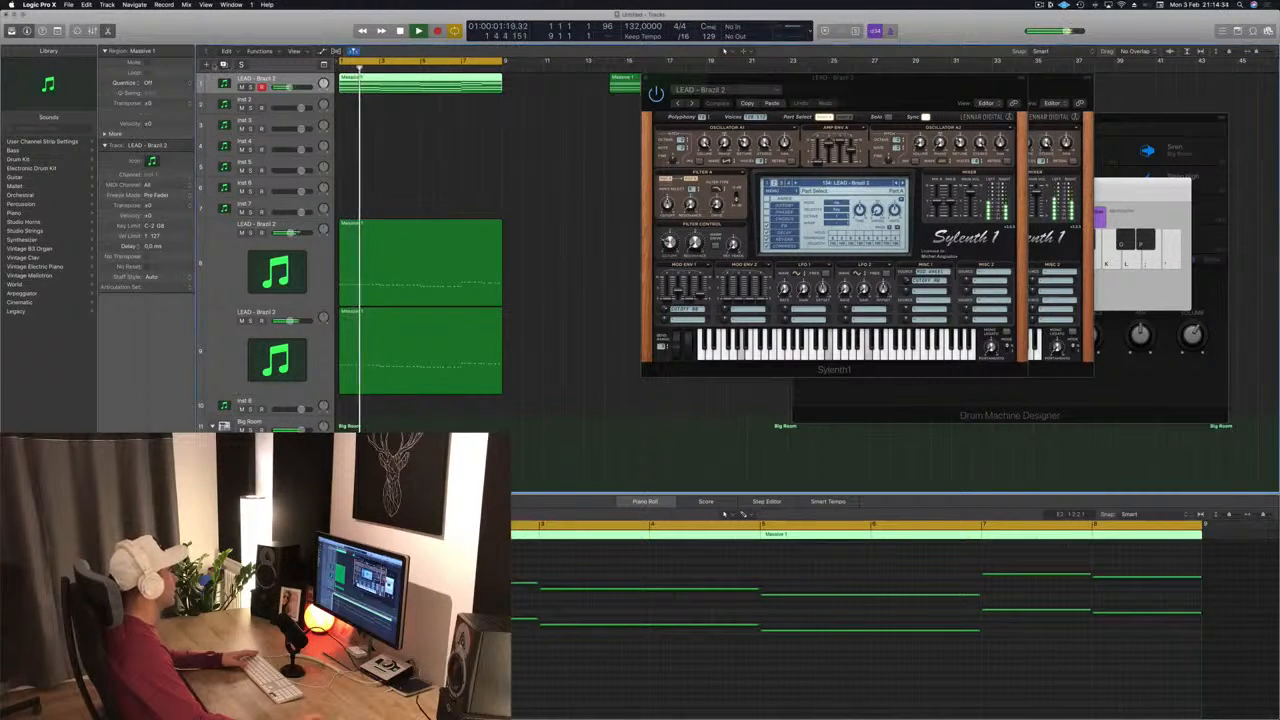
key(super+d)
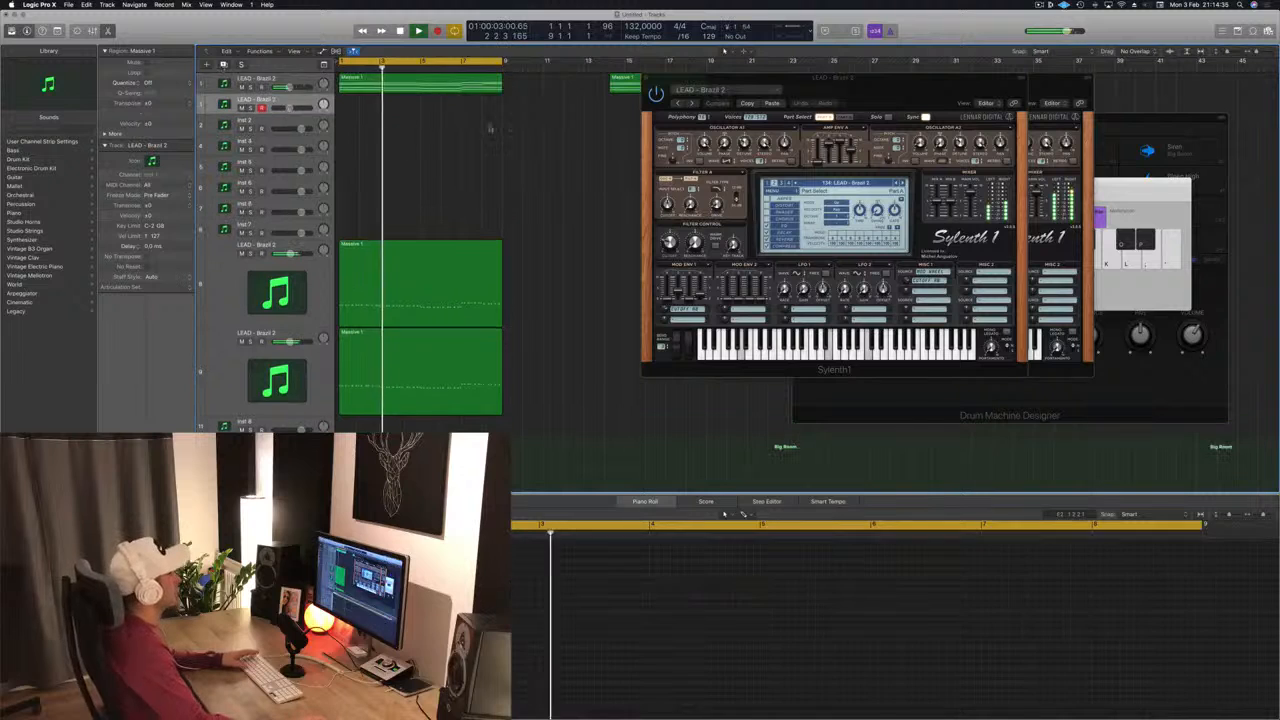
key(super+d)
- Place the chord region on the first duplicated track while keeping a copy on the original chord track, and stop playback
click(444, 92)
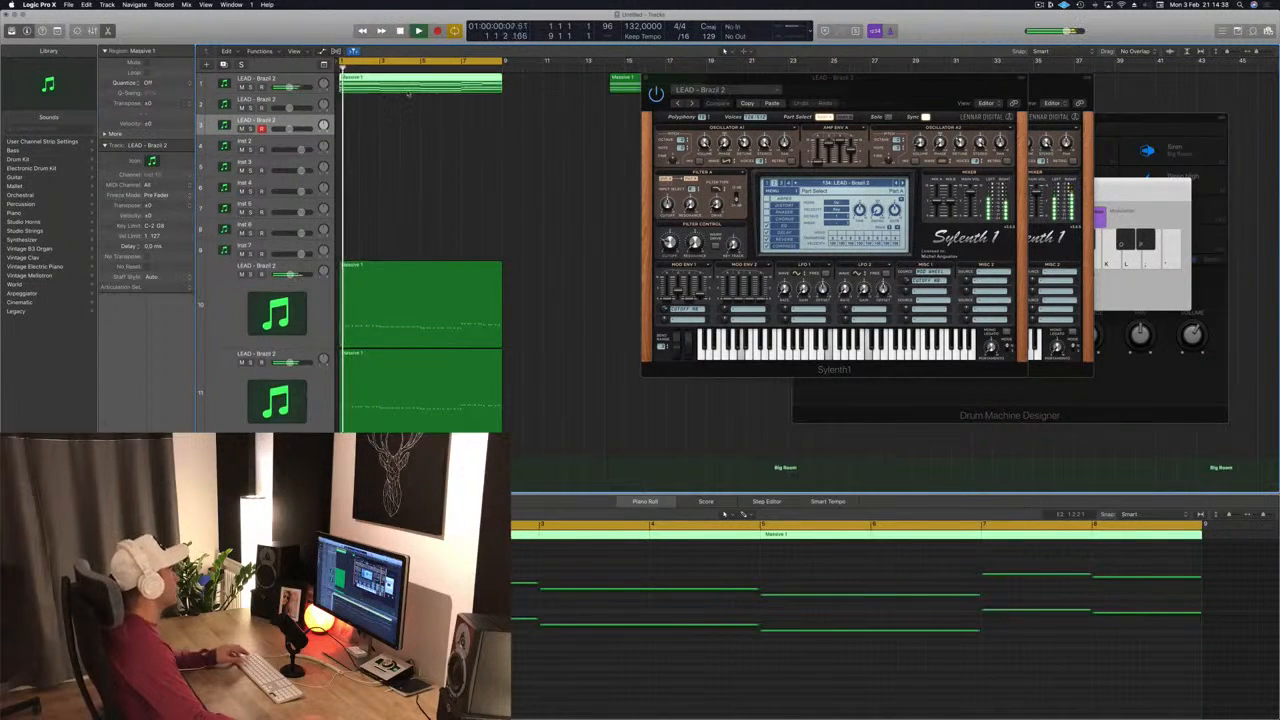
drag(406, 113, 400, 120)
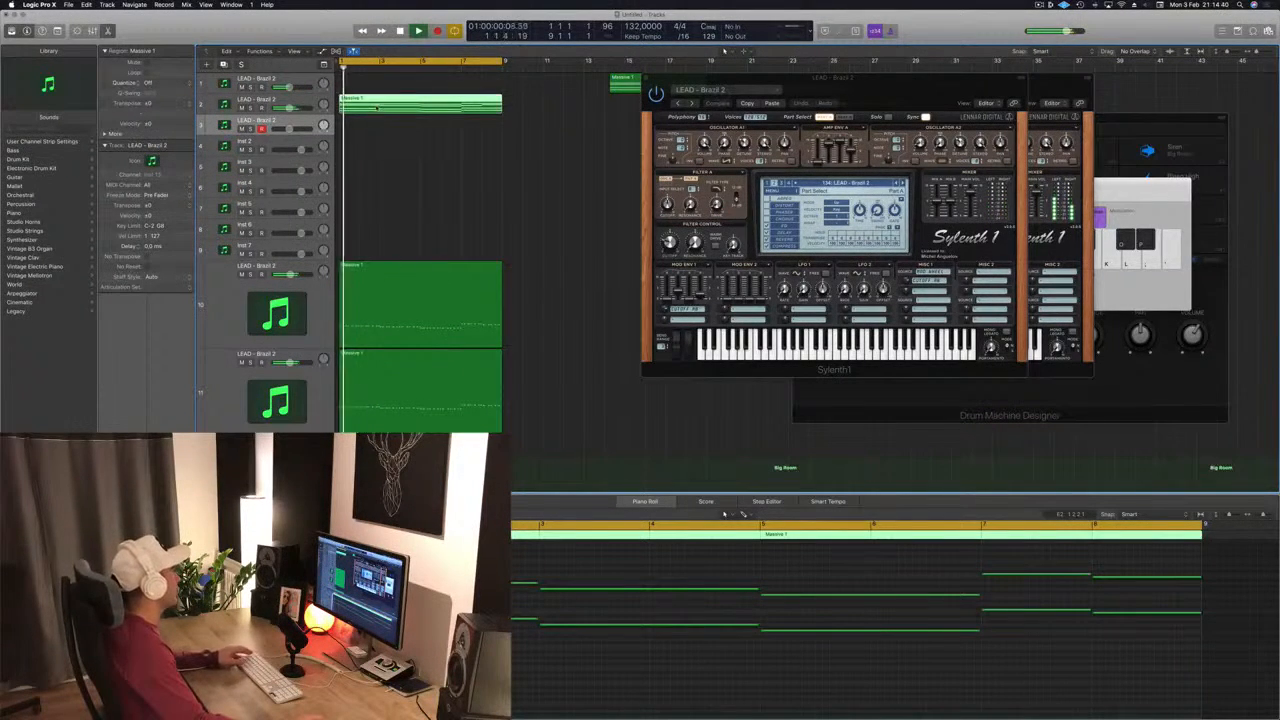
drag(370, 87, 370, 86)
key(space)
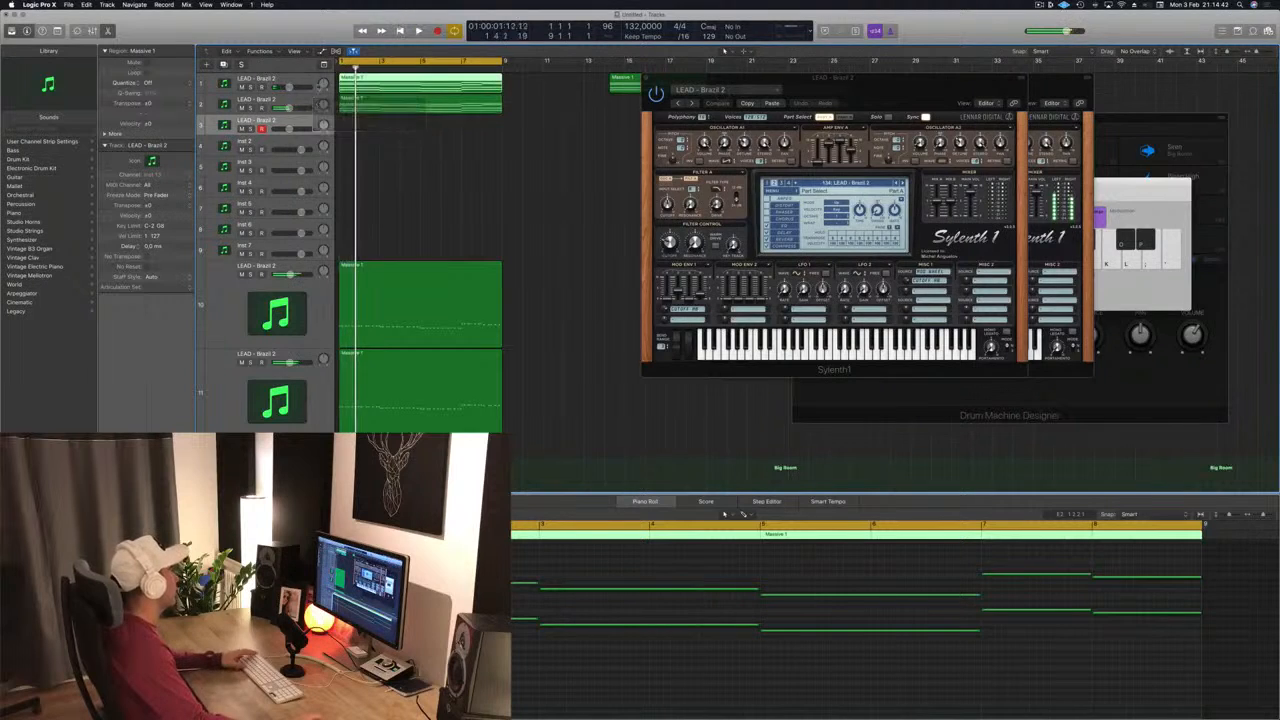
- Mute the original chord track, then open the second chord layer's Sylenth1 during playback and try LEAD - Bright Lead at a slightly lower track volume
click(241, 87)
key(space)
click(313, 101)
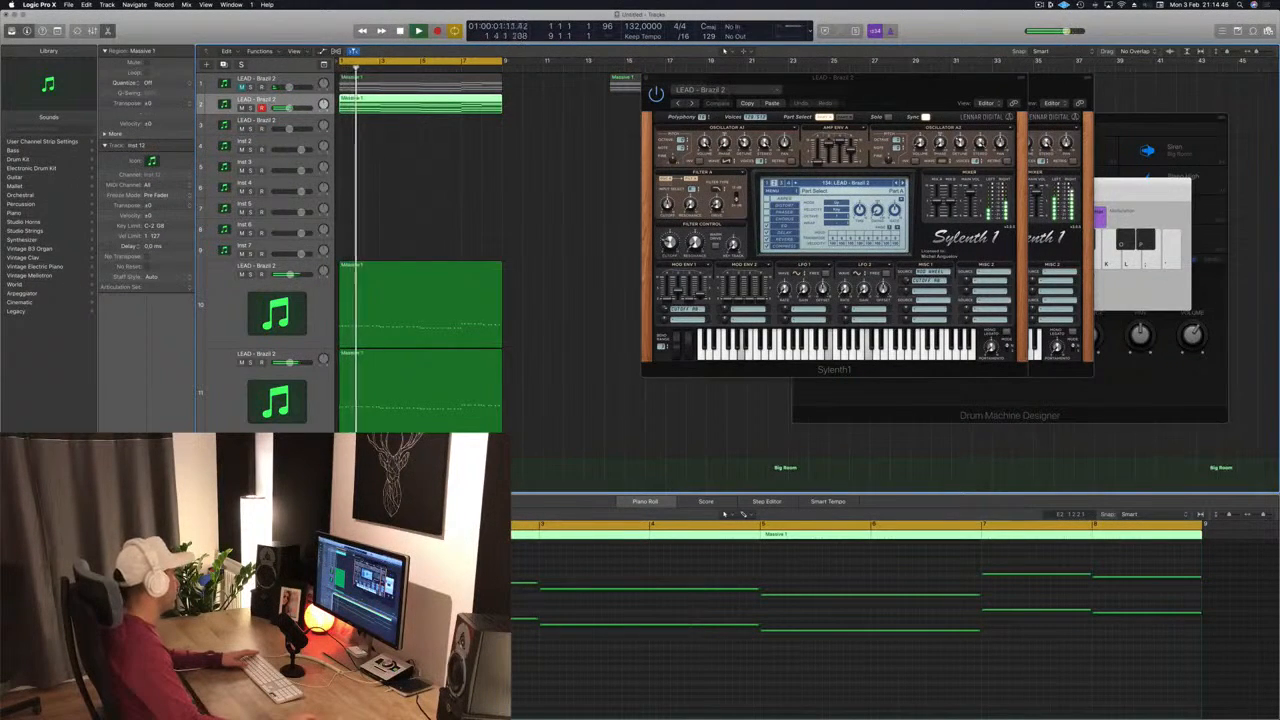
double_click(224, 104)
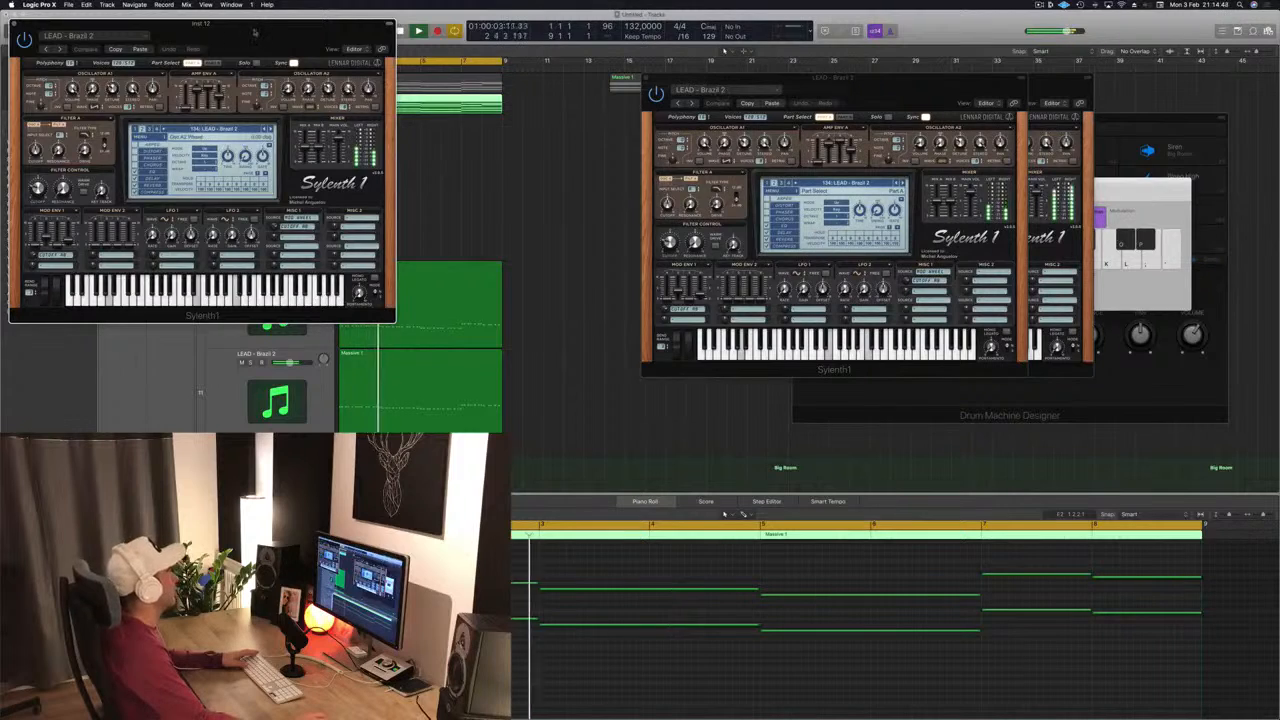
drag(254, 33, 646, 166)
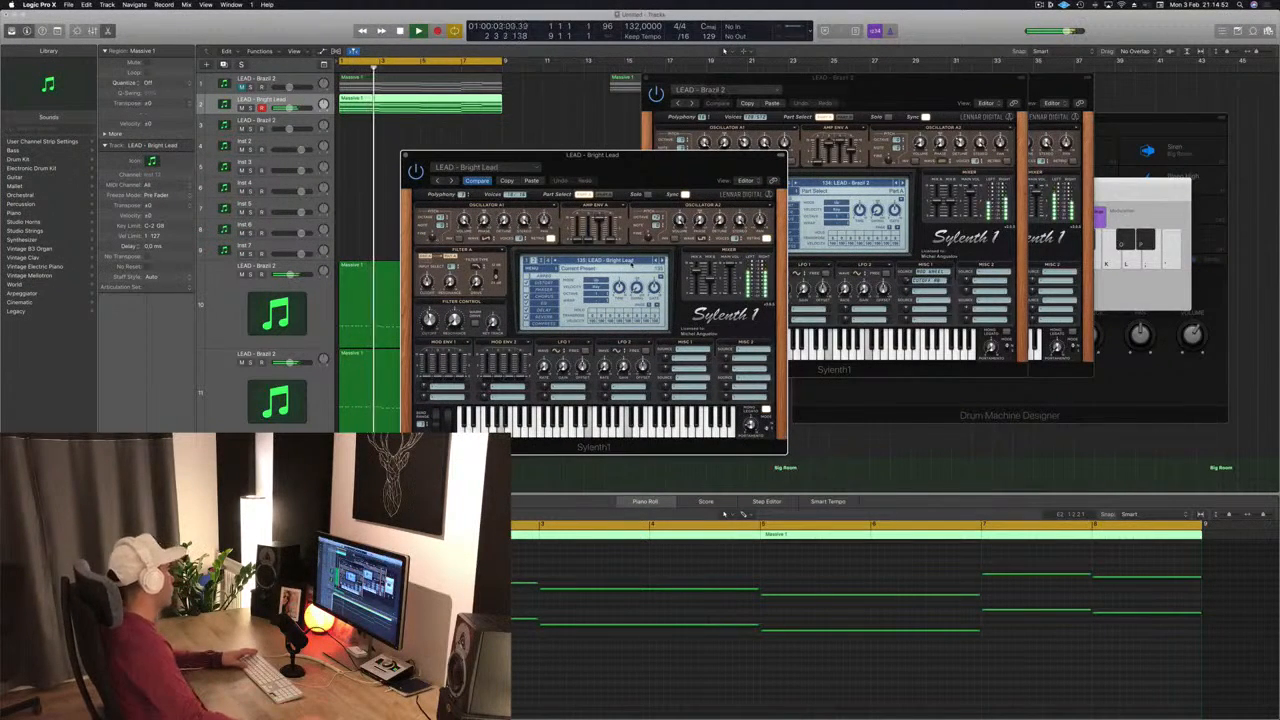
drag(289, 108, 285, 108)
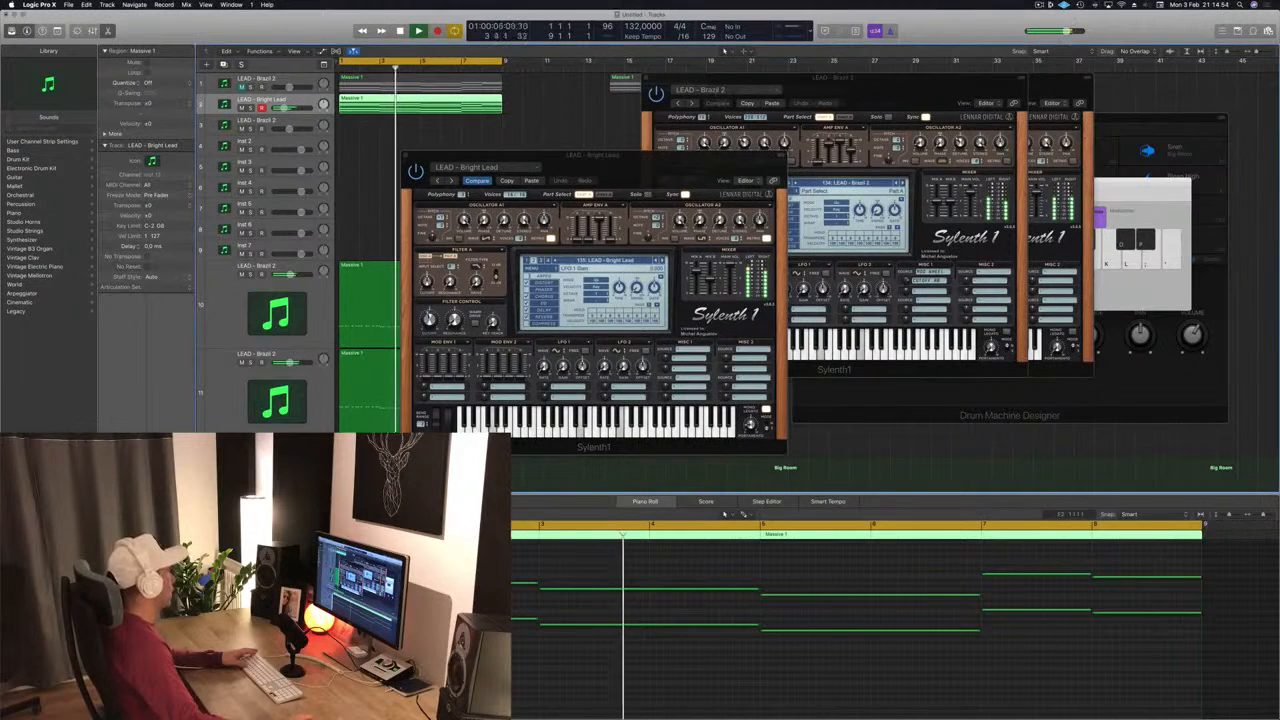
- Audition the following Sylenth1 lead presets on the second chord layer up to LEAD - Central Park, restarting playback
click(662, 262)
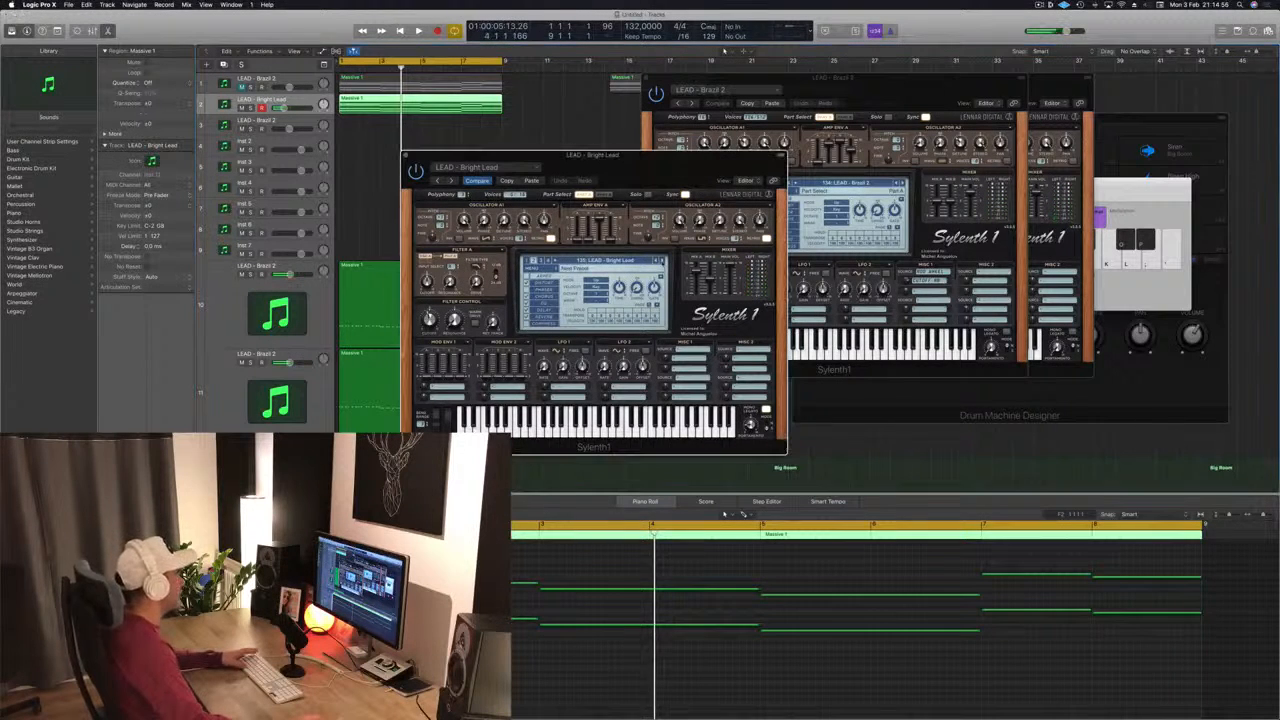
key(space)
click(662, 262)
click(662, 262)
click(662, 262)
key(space)
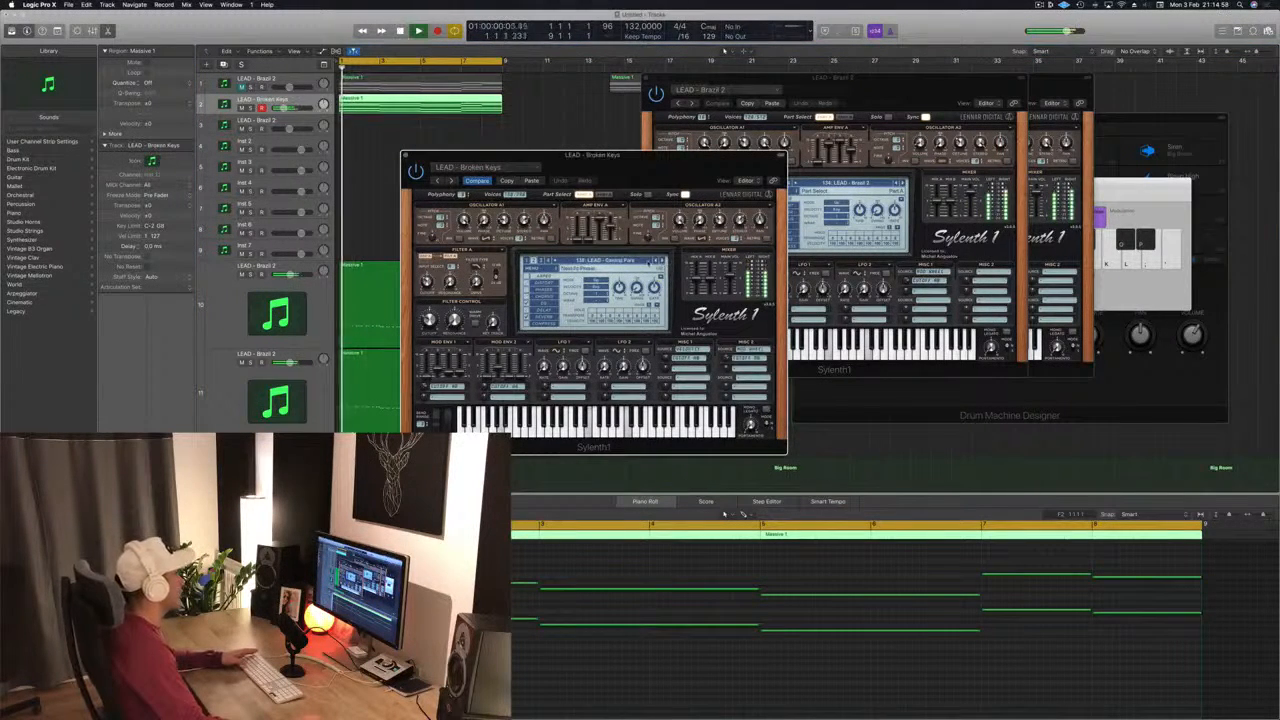
- Load PAD - Air Pad on the second chord layer, replay the loop, and advance to PAD - Anjuna Pad
click(643, 262)
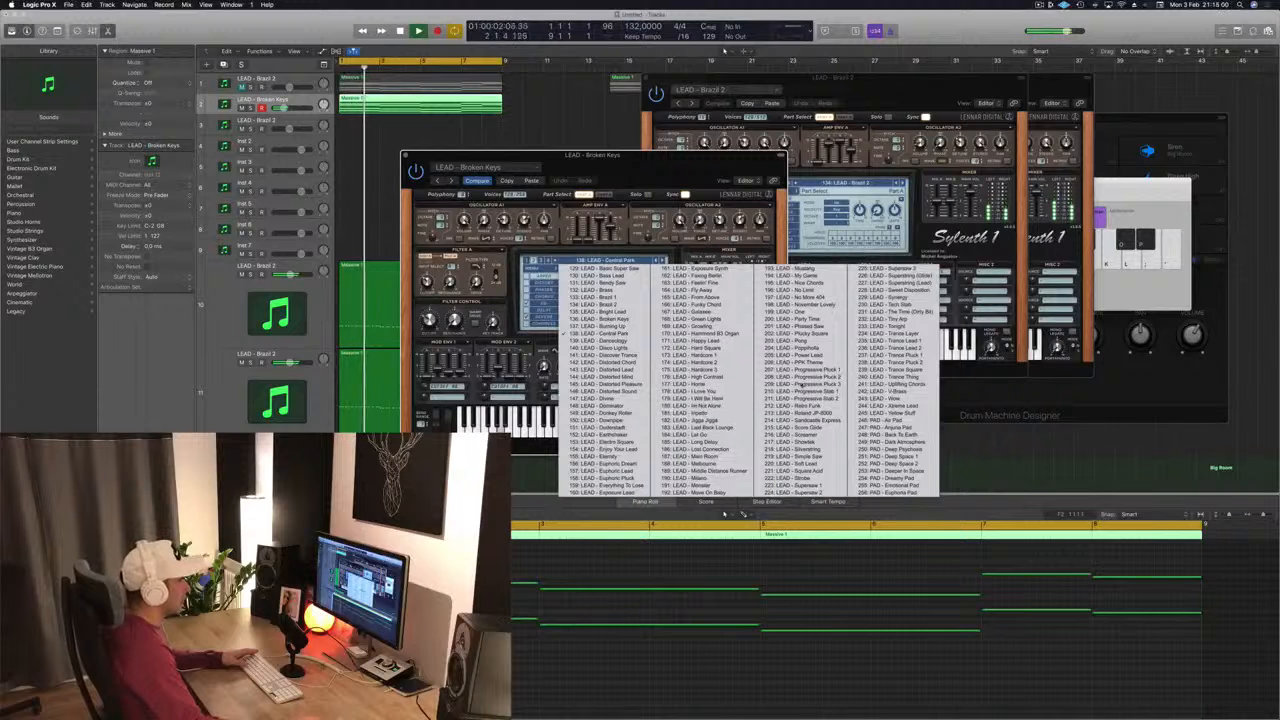
click(884, 421)
key(space)
key(space)
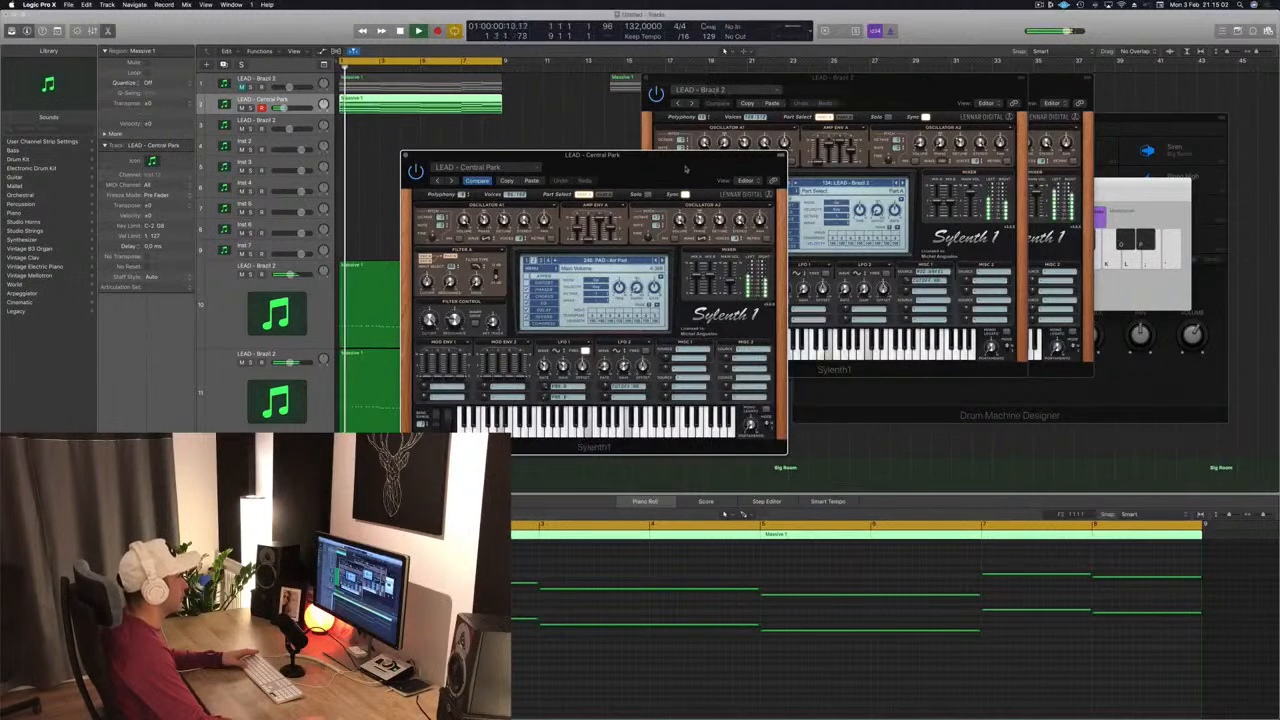
drag(685, 171, 859, 164)
key(space)
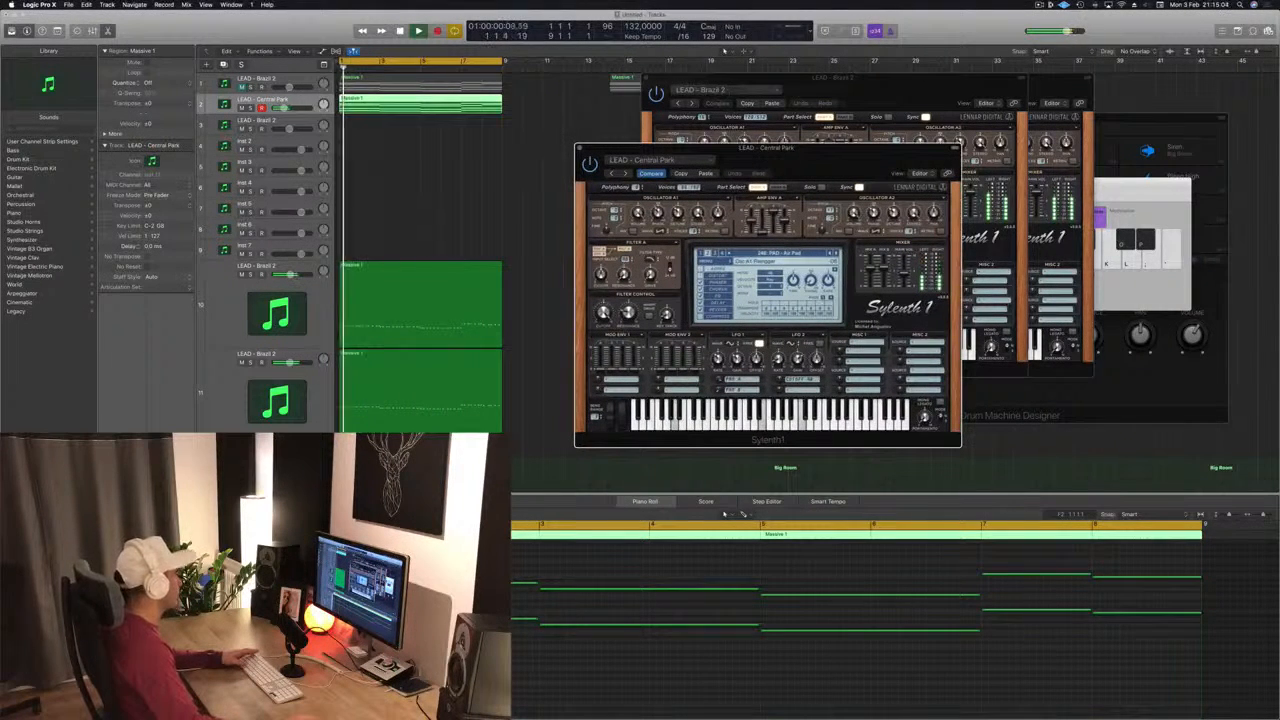
key(space)
key(space)
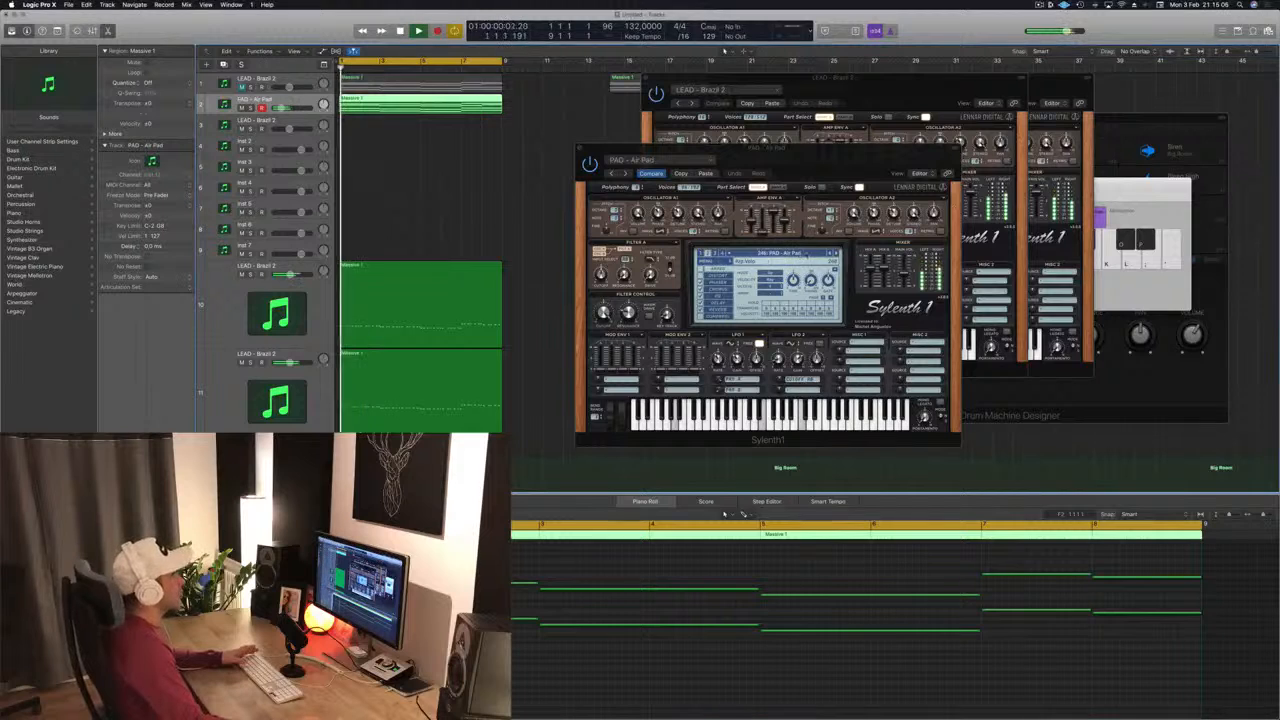
click(836, 254)
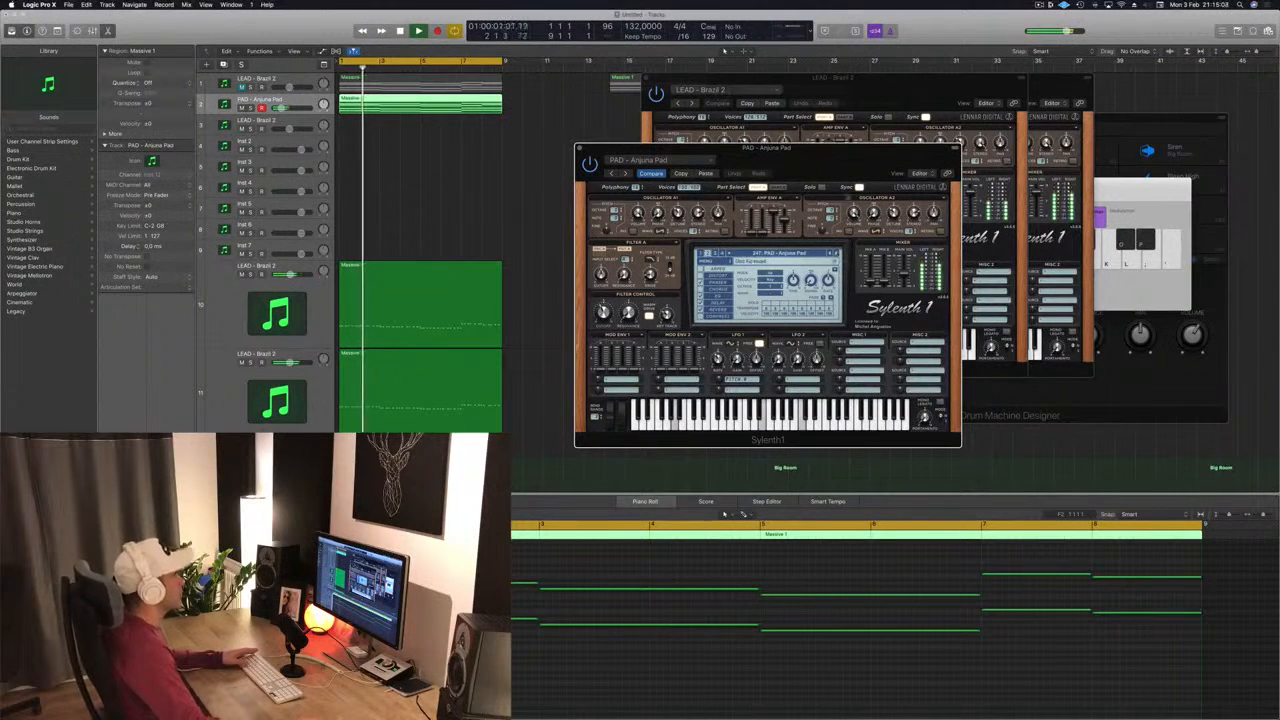
- Fine-tune the Anjuna Pad track's volume during playback and close its Sylenth1 window and the LEAD - Brazil 2 one in front
drag(828, 162, 885, 155)
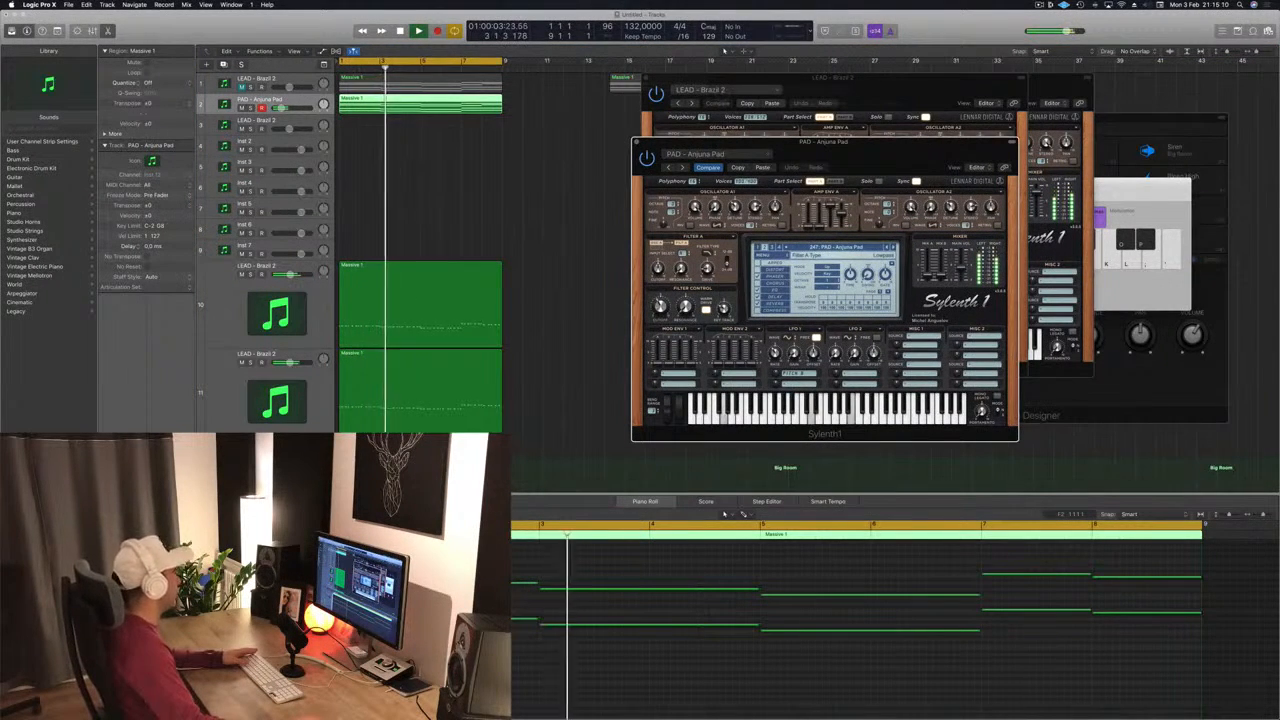
click(282, 107)
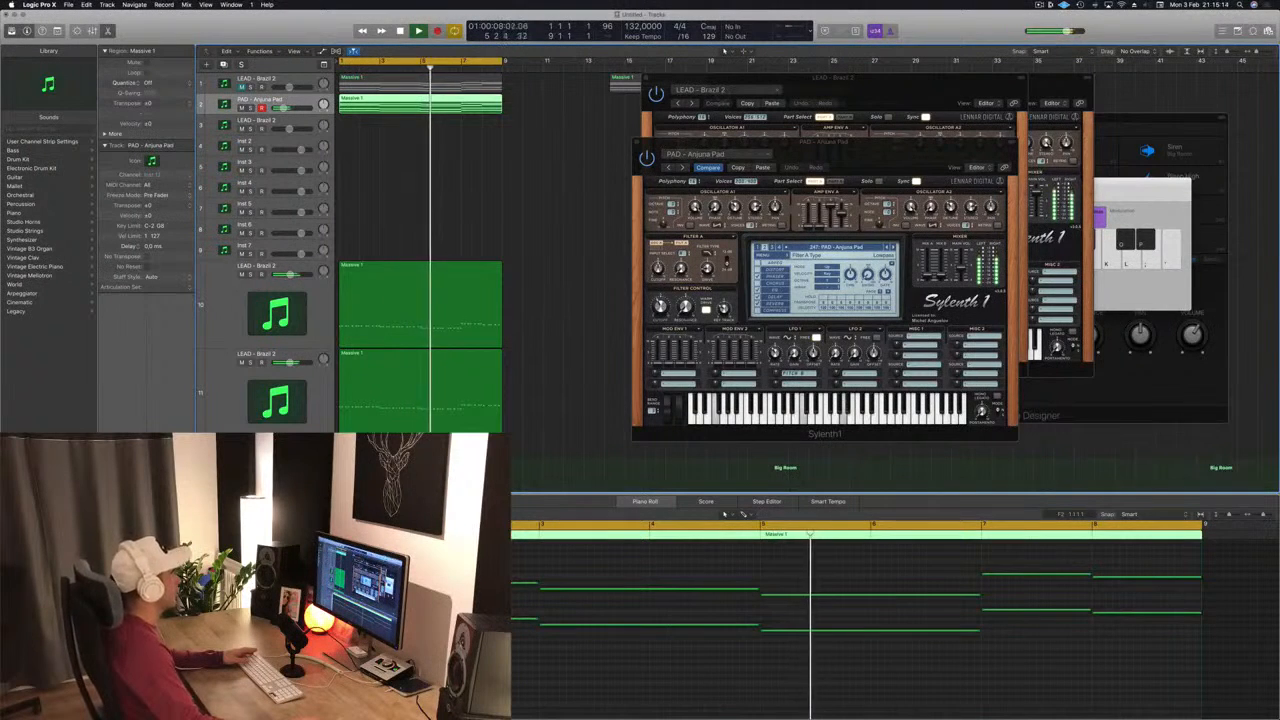
drag(841, 158, 778, 165)
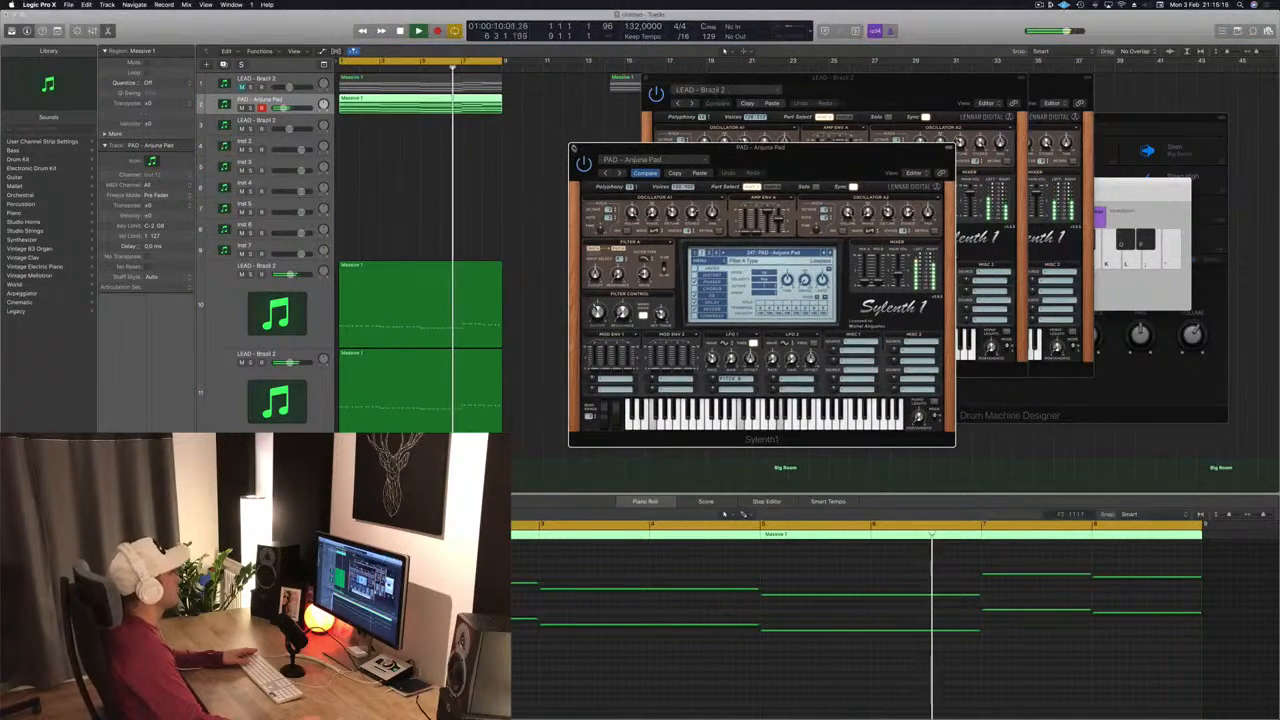
key(super+w)
drag(676, 88, 463, 183)
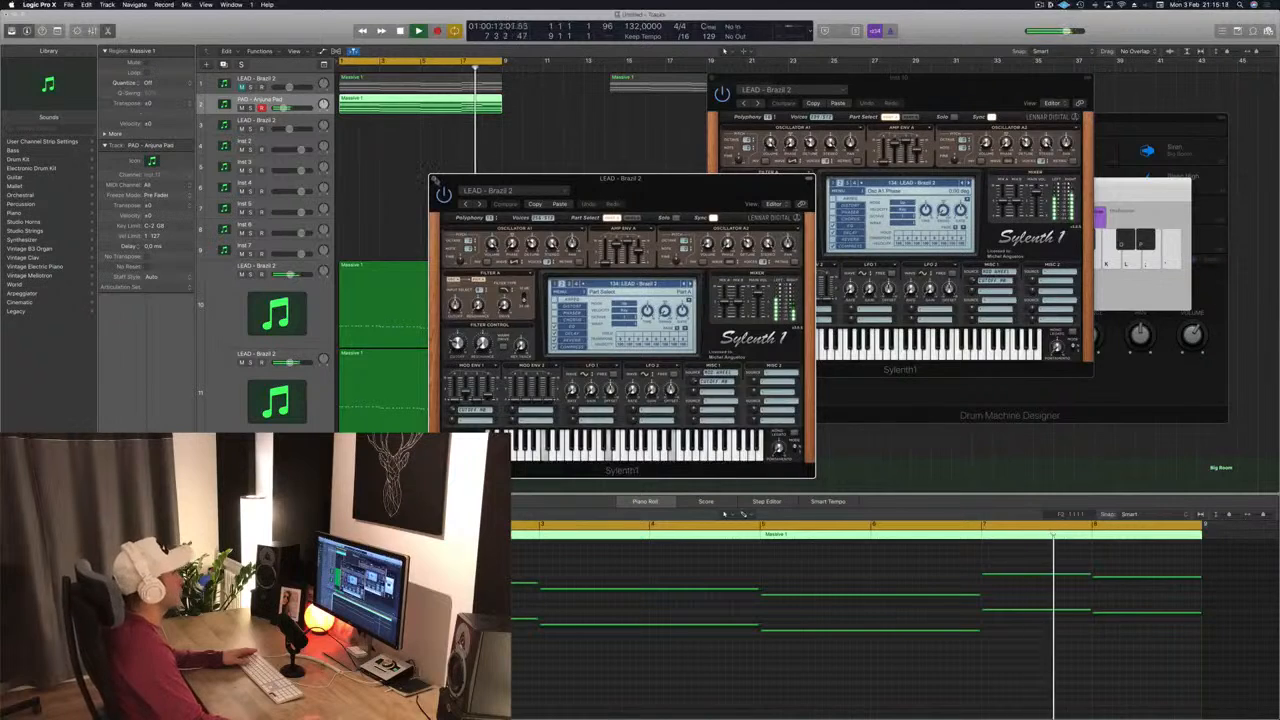
click(435, 181)
- Unmute the original chord track, restart playback and open that track's Sylenth1
click(305, 80)
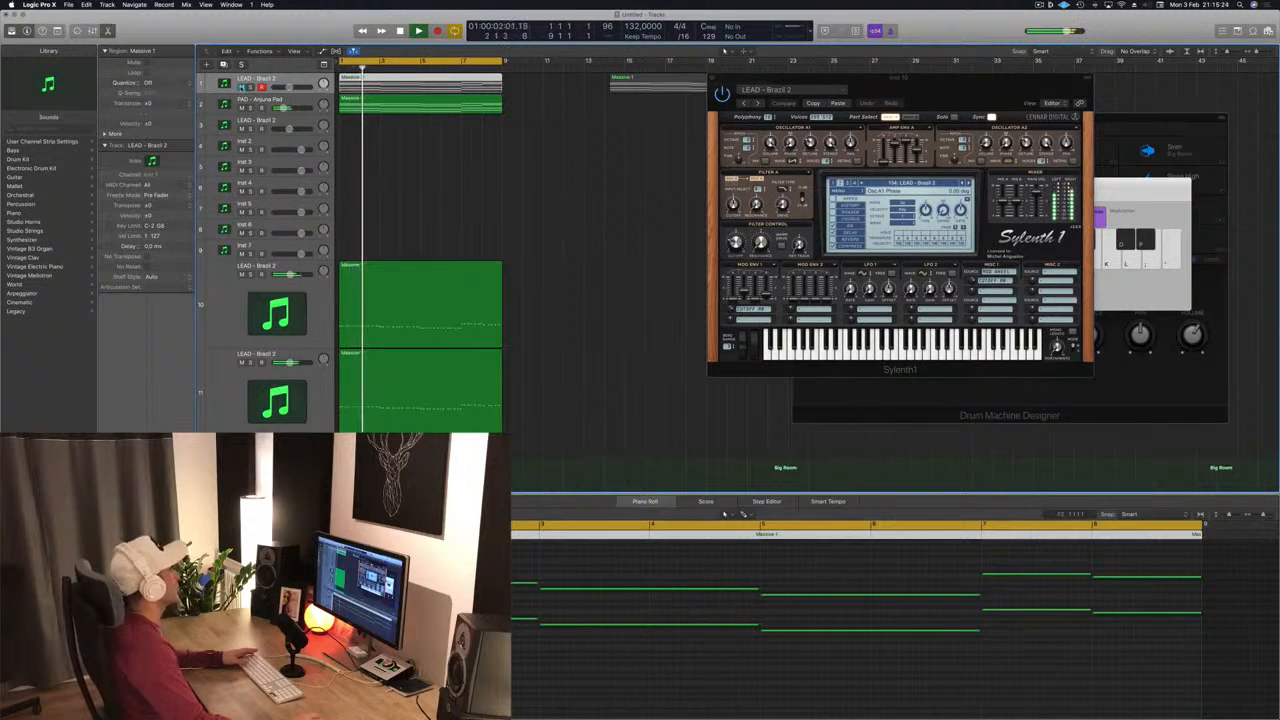
click(241, 88)
key(space)
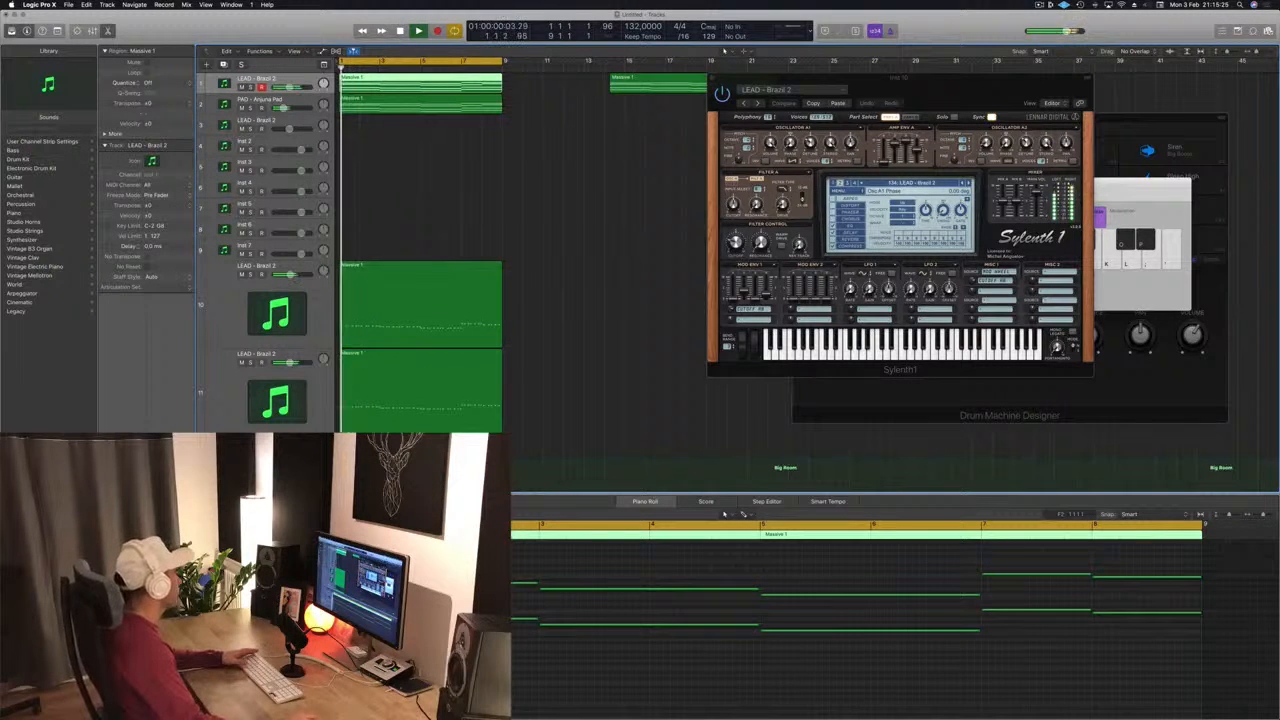
click(122, 483)
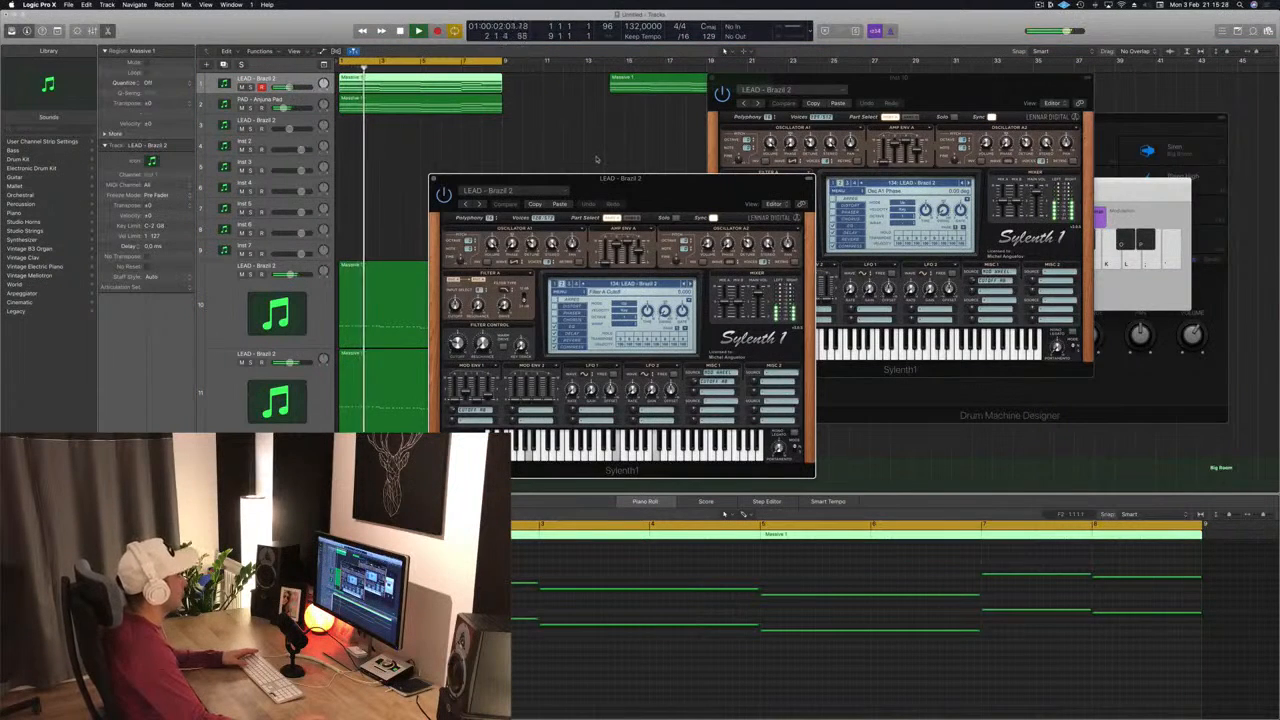
key(space)
- Shorten the two-bar chord notes on the original chord track to one bar and repeat them to fill each second bar
key(e)
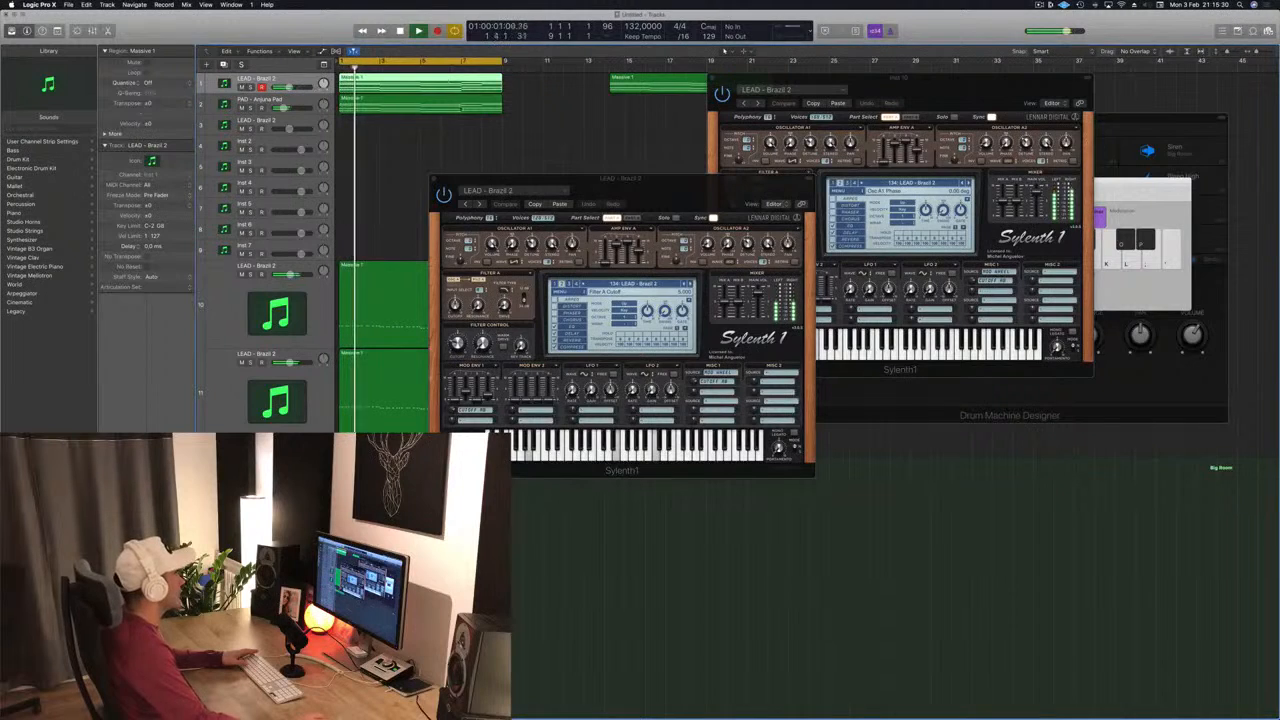
key(e)
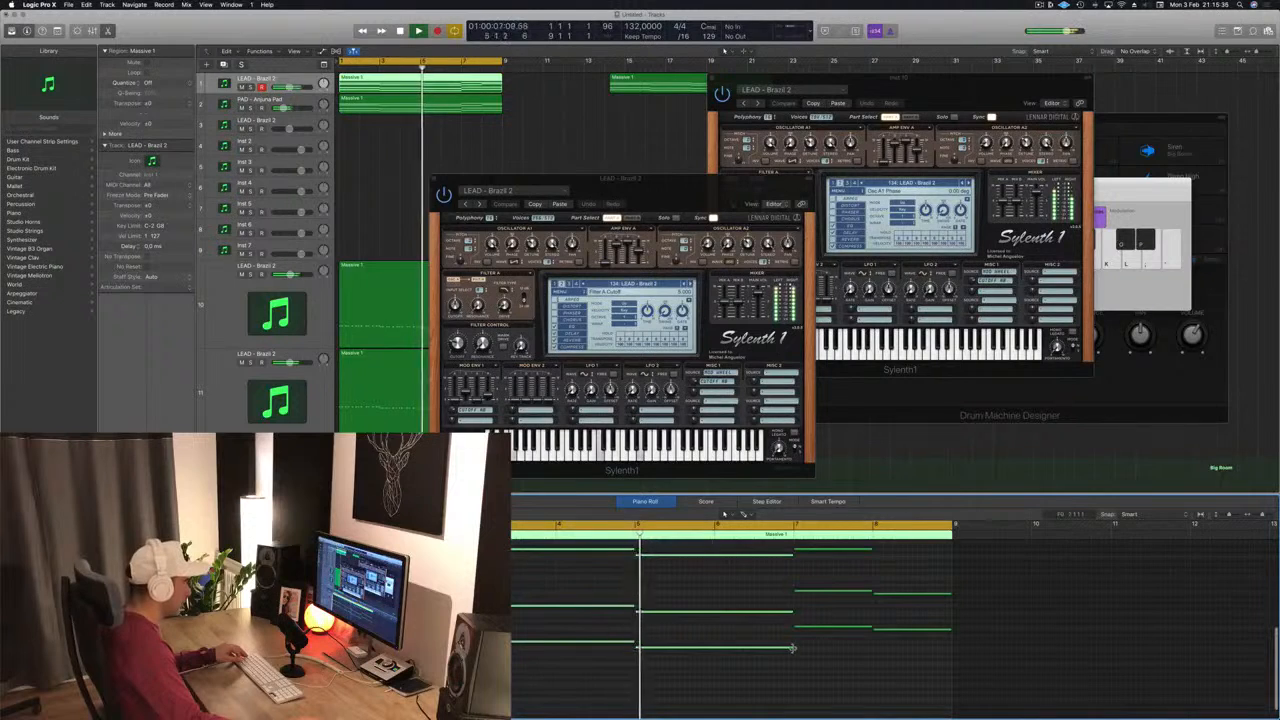
drag(793, 647, 714, 649)
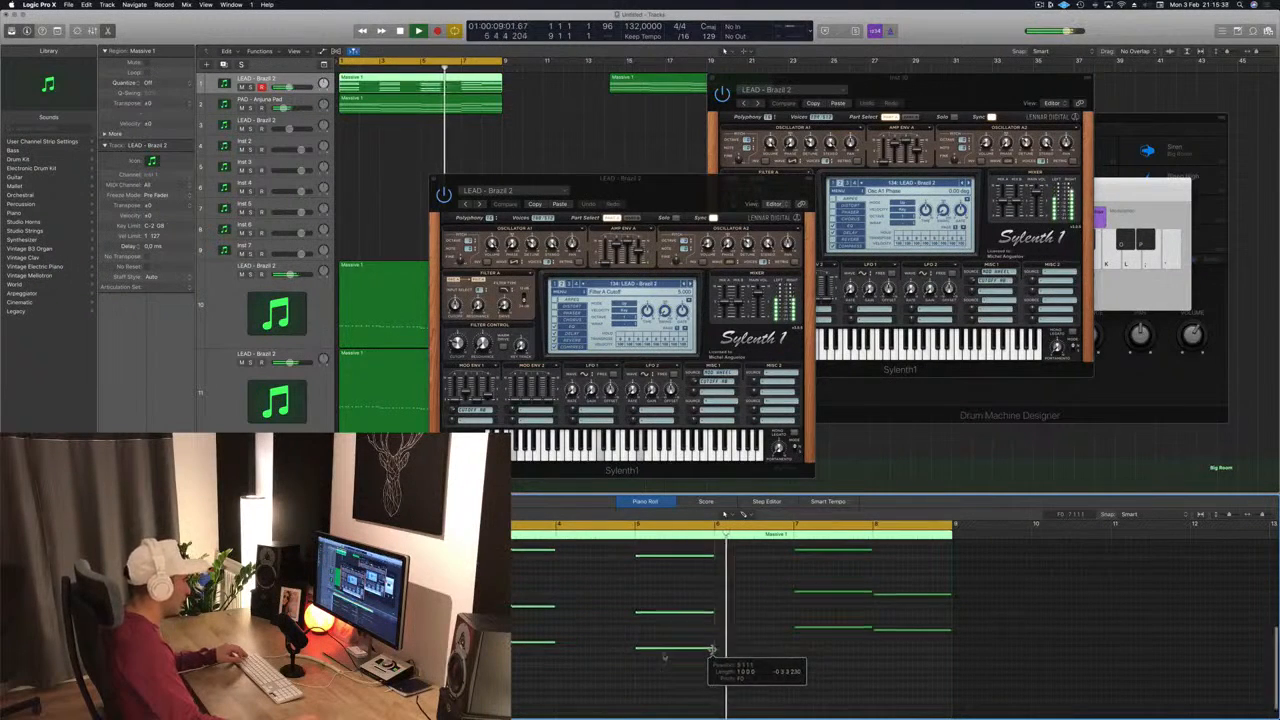
scroll(614, 661, up, 2)
scroll(614, 661, down, 1)
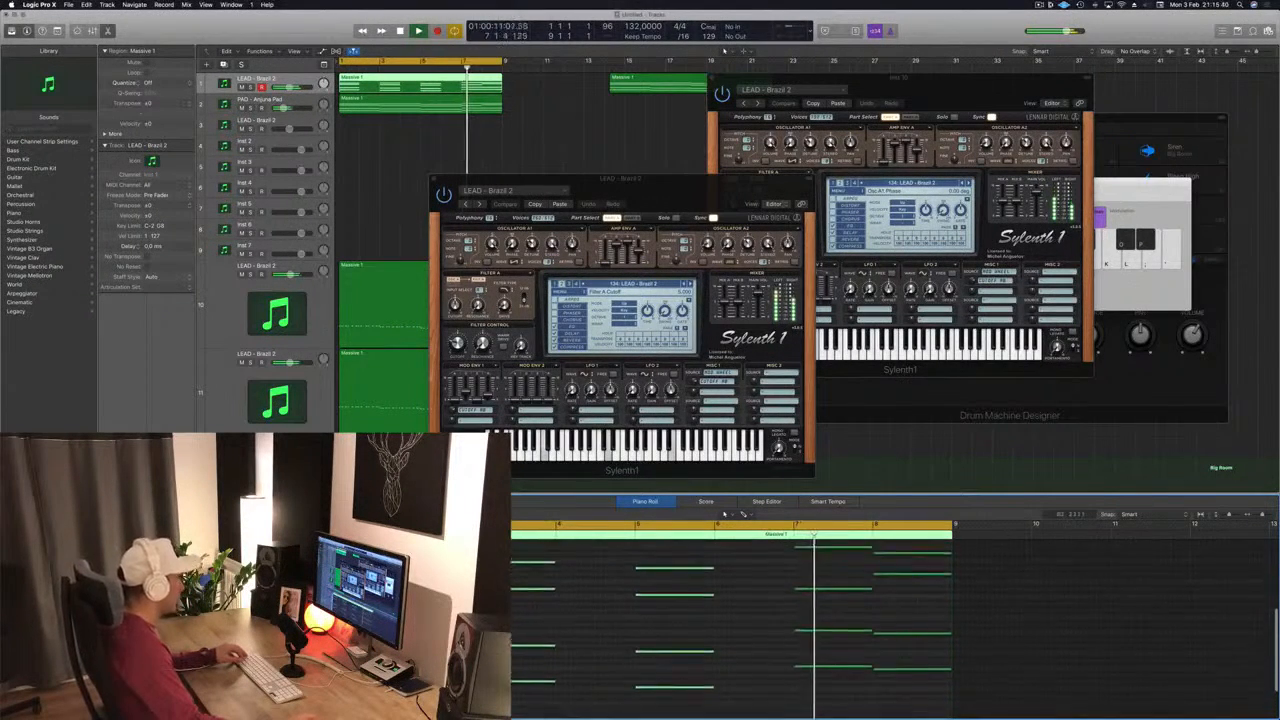
scroll(557, 628, down, 1)
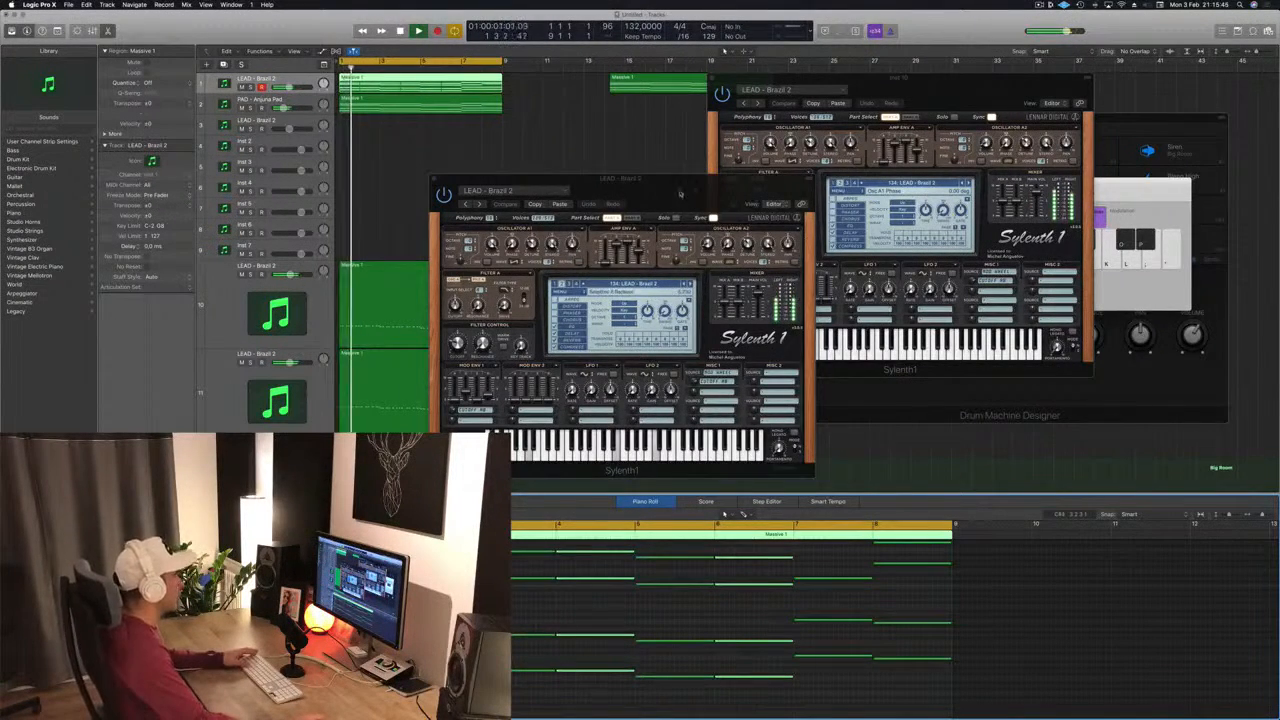
- Replay the chords from the start while checking the original chord track's Sylenth1, then close its window
drag(680, 193, 759, 133)
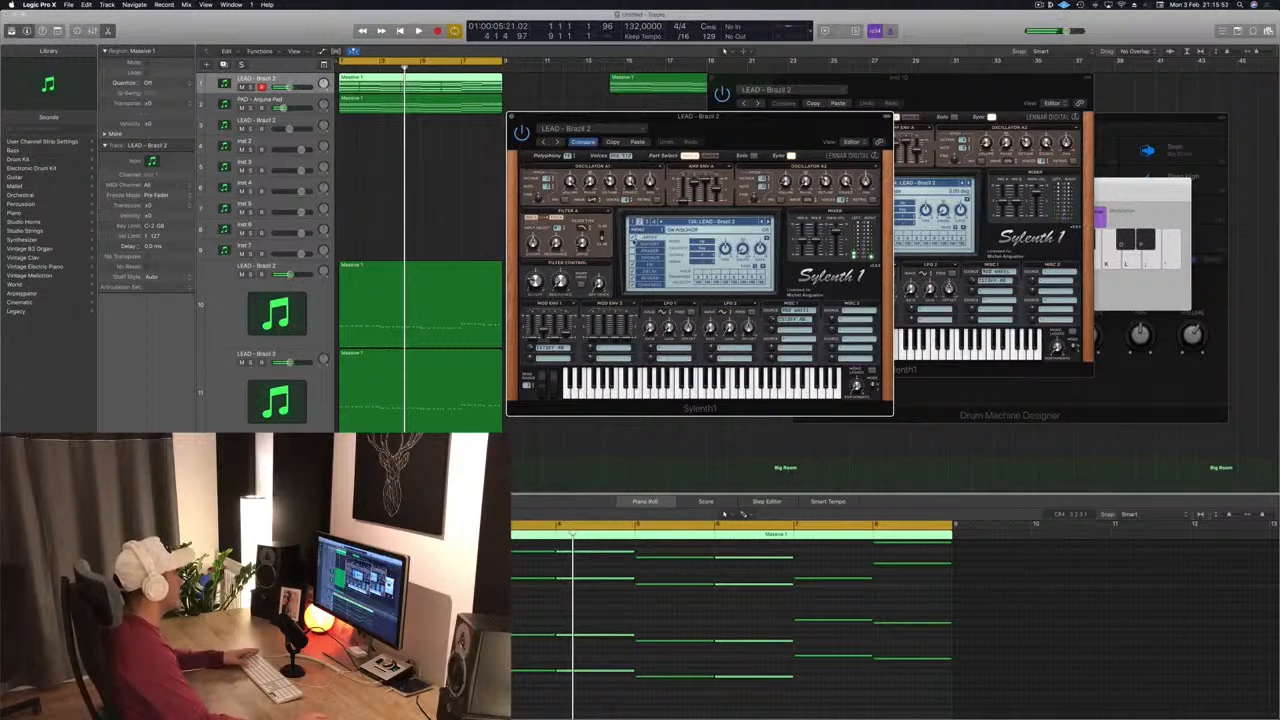
key(Return)
key(space)
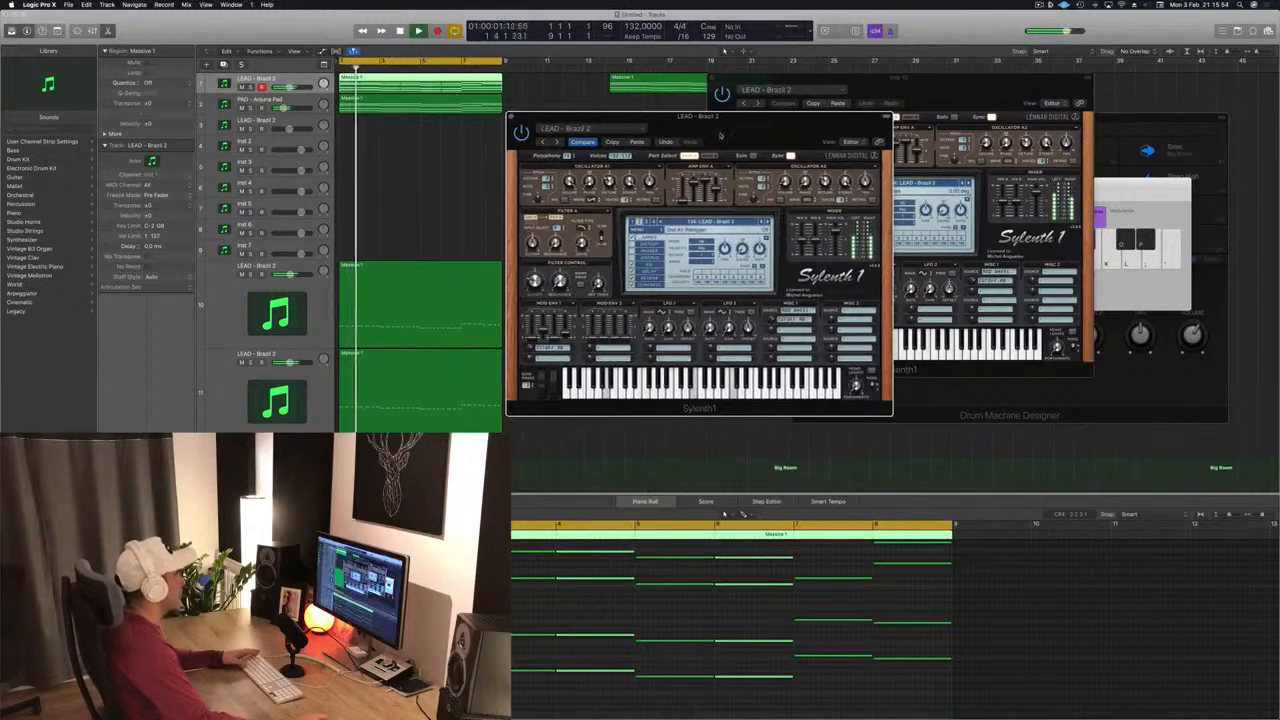
drag(757, 123, 773, 152)
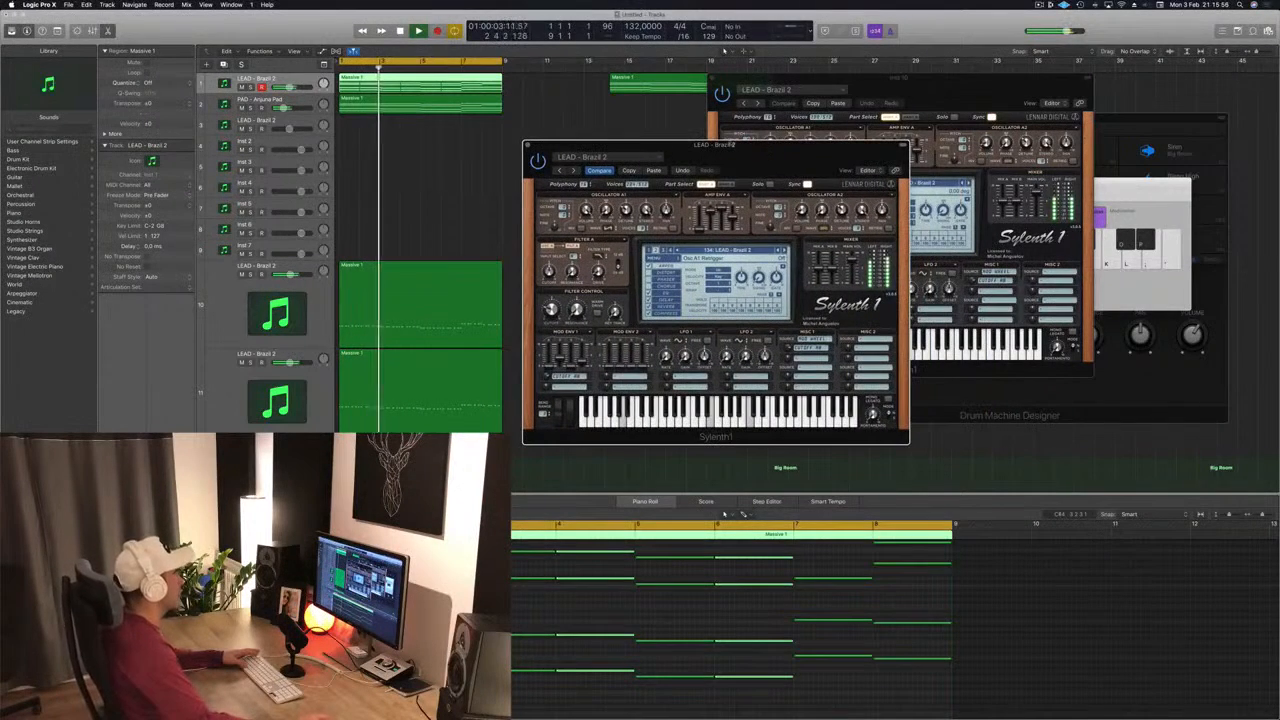
click(724, 50)
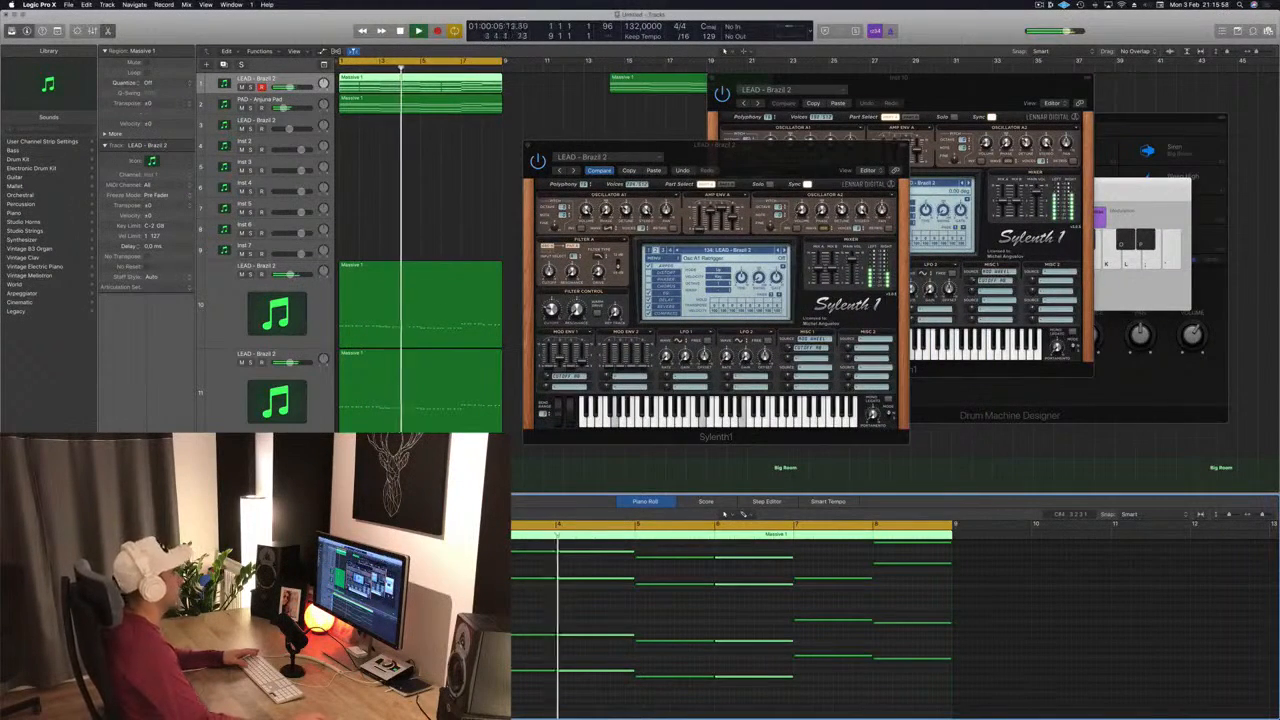
drag(829, 159, 813, 162)
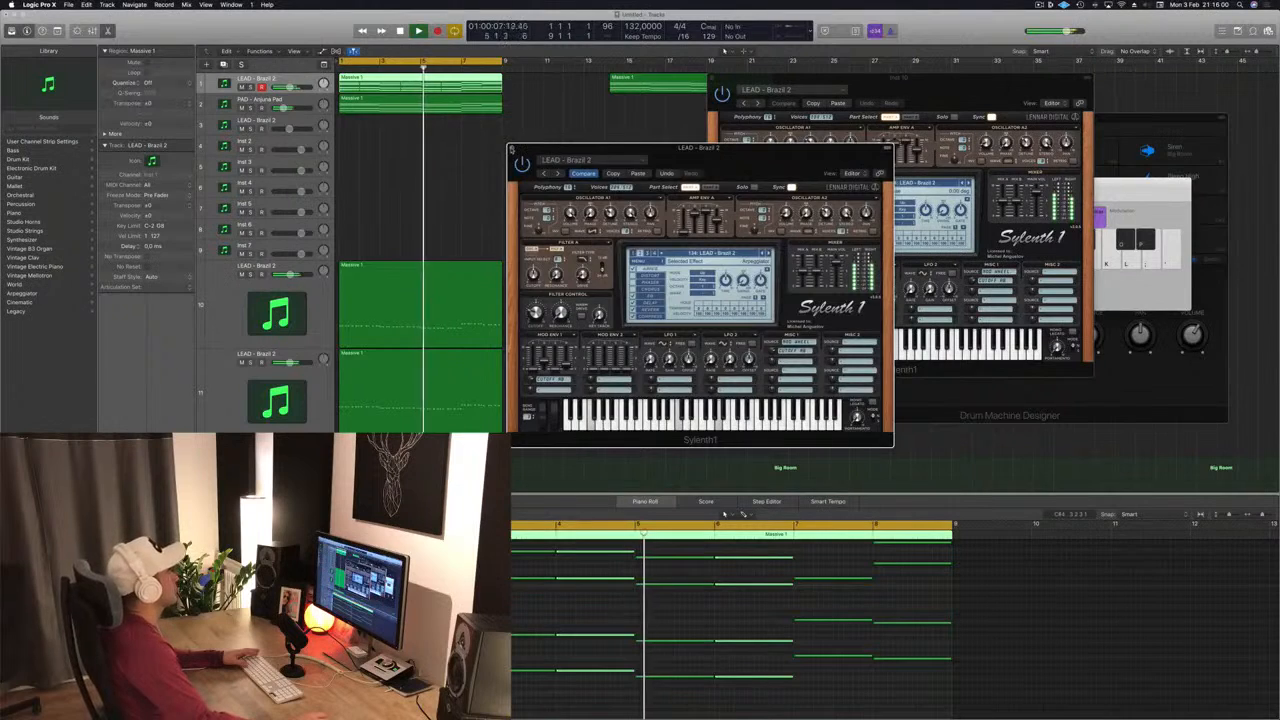
click(512, 148)
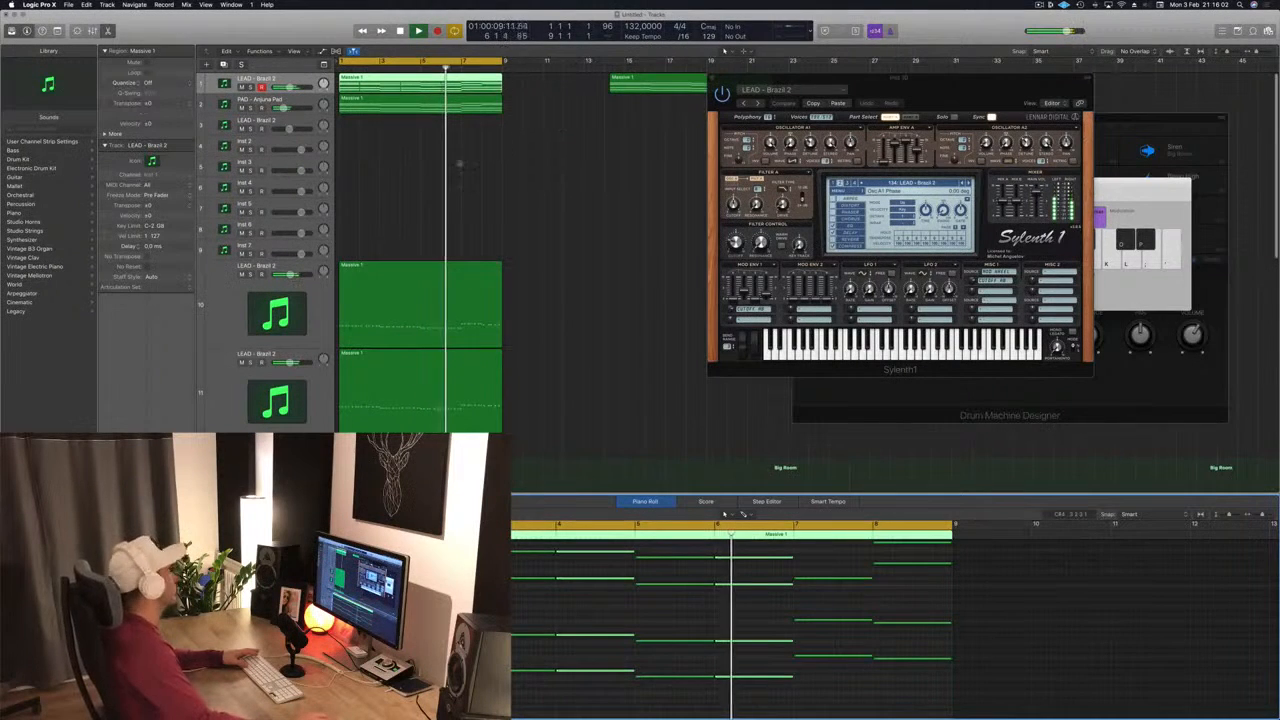
- Duplicate the PAD - Anjuna Pad track and copy the original chord track's edited region onto the new track
click(301, 105)
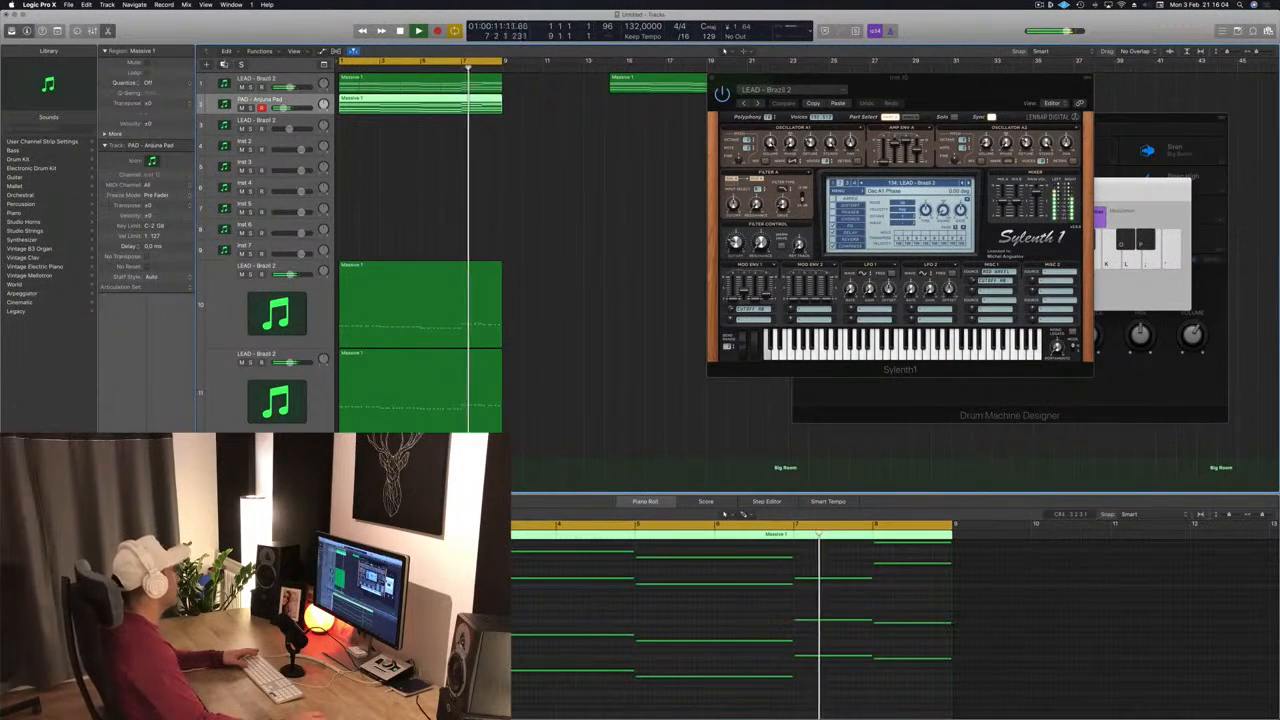
key(super+d)
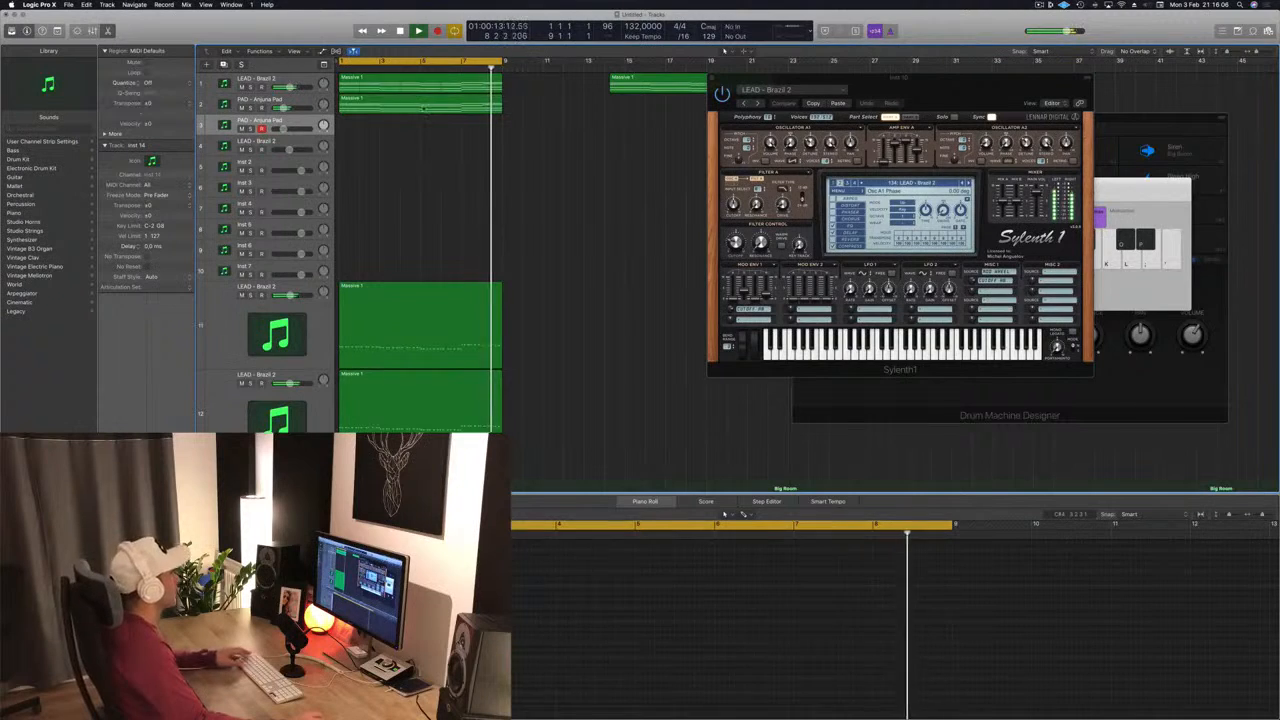
click(409, 106)
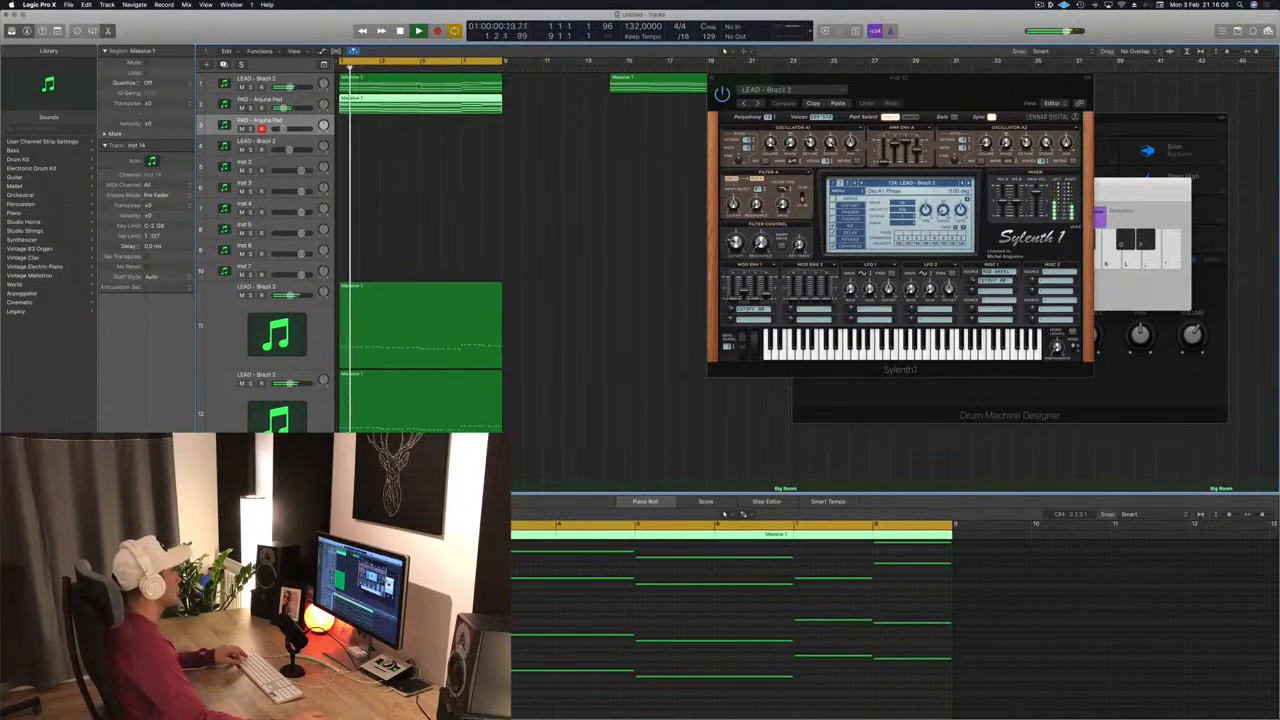
click(419, 86)
drag(419, 86, 418, 128)
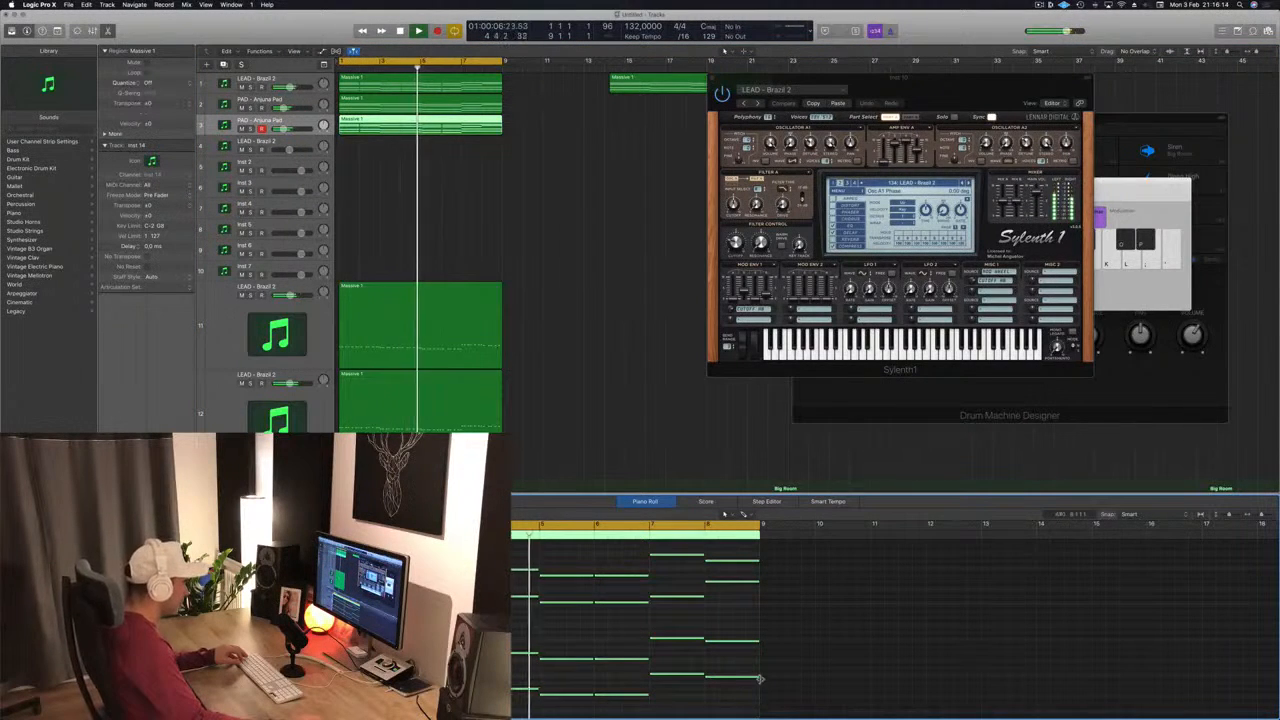
- Shorten all chord notes in the copied region on the new pad track to stabs about one beat long
drag(757, 677, 713, 678)
key(super+Right)
scroll(713, 640, left, 3)
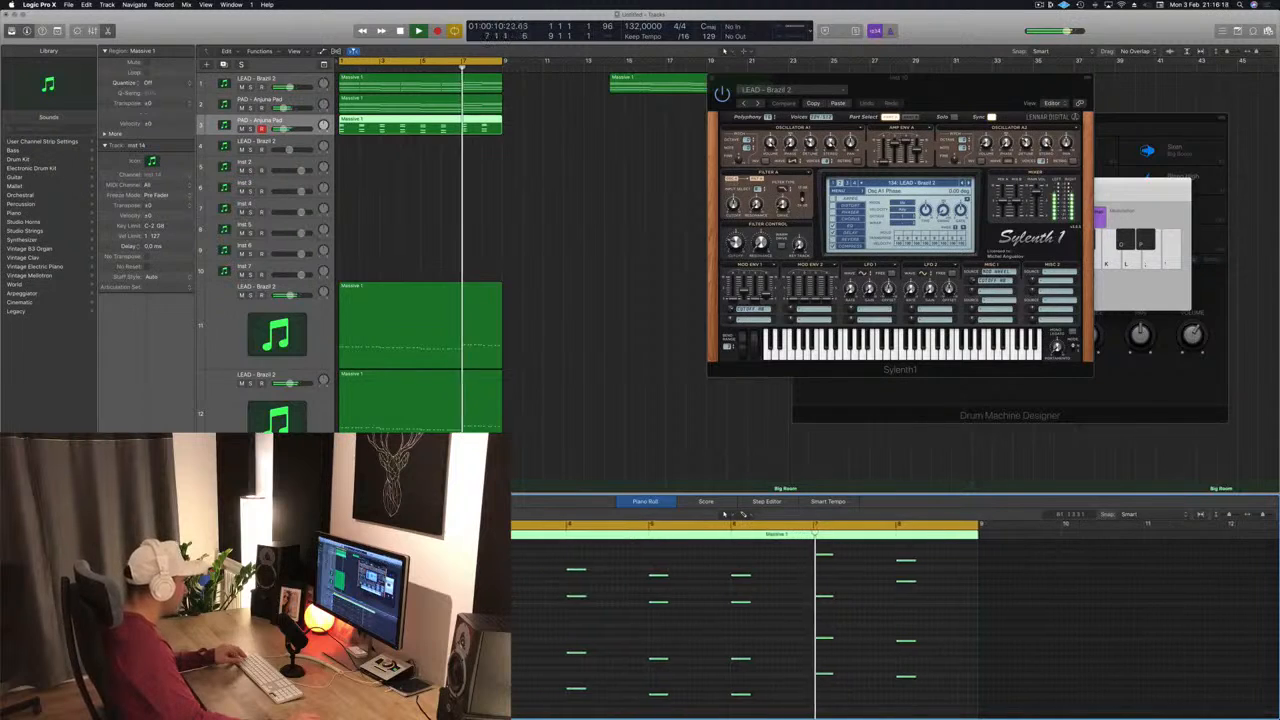
key(super+Right)
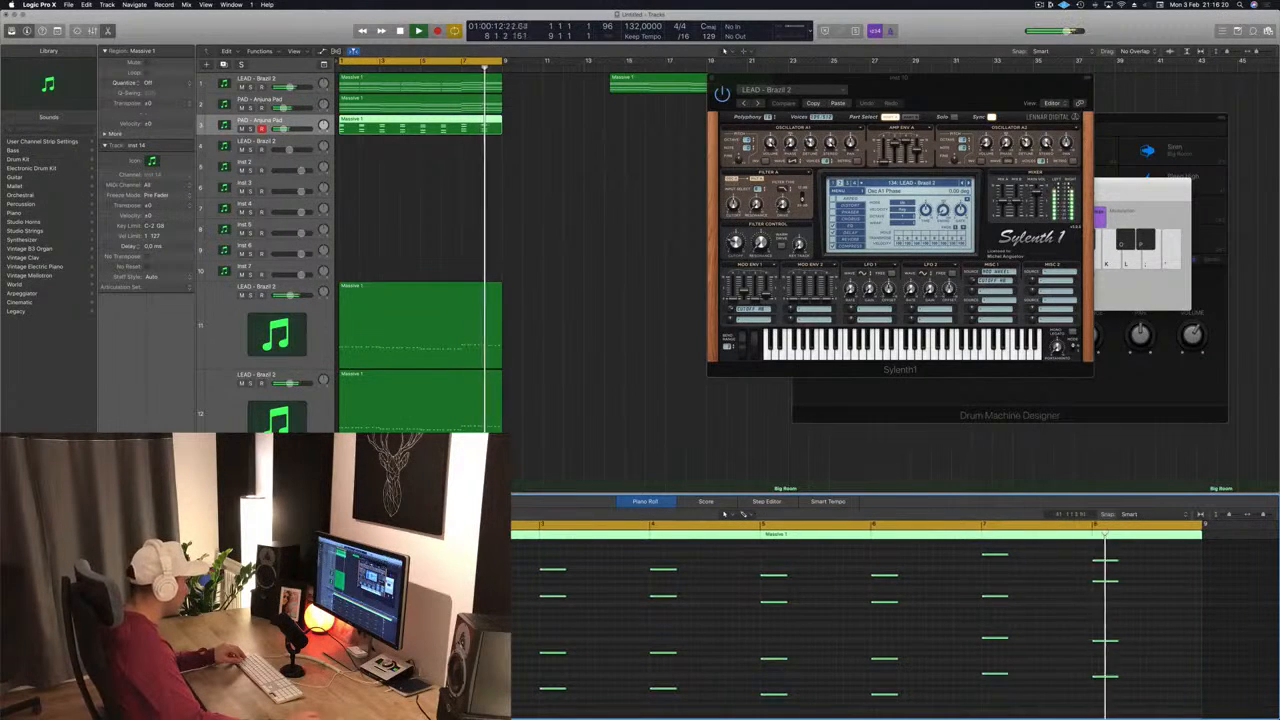
- Repeat the chord stabs to fill each bar of the new pad track's region and open that track's Sylenth1
drag(338, 647, 409, 647)
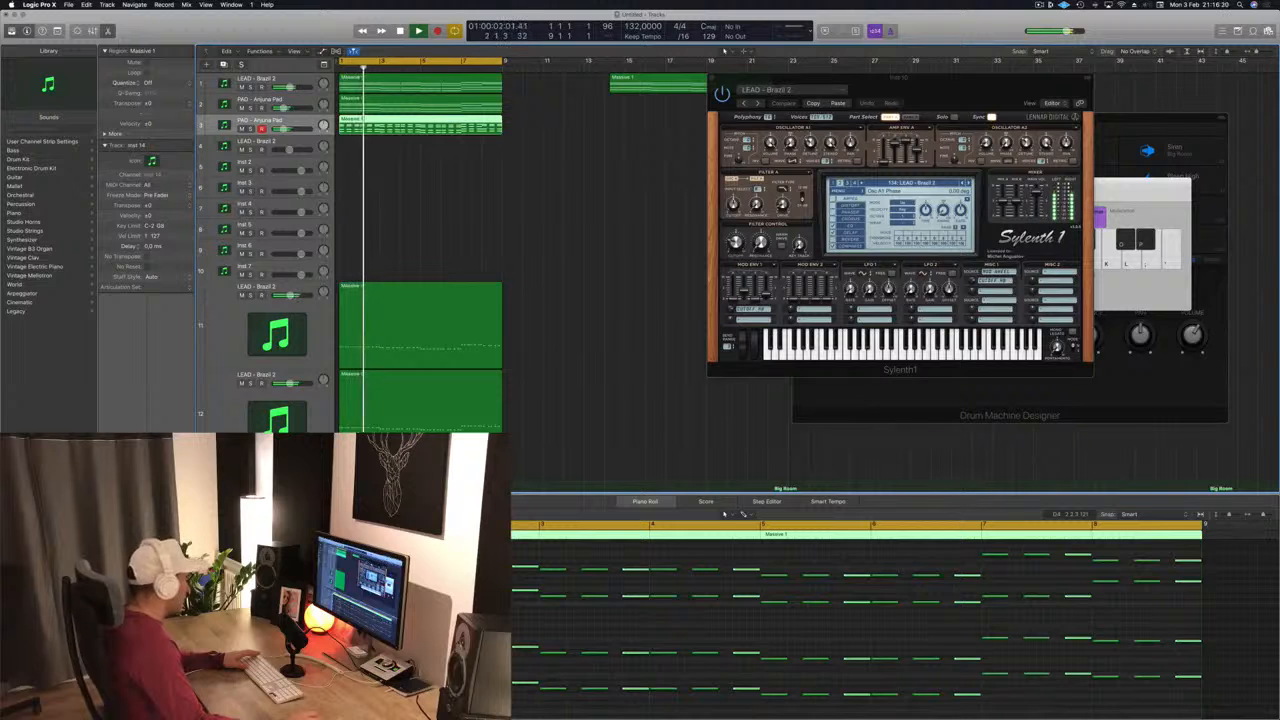
click(122, 505)
drag(320, 30, 906, 158)
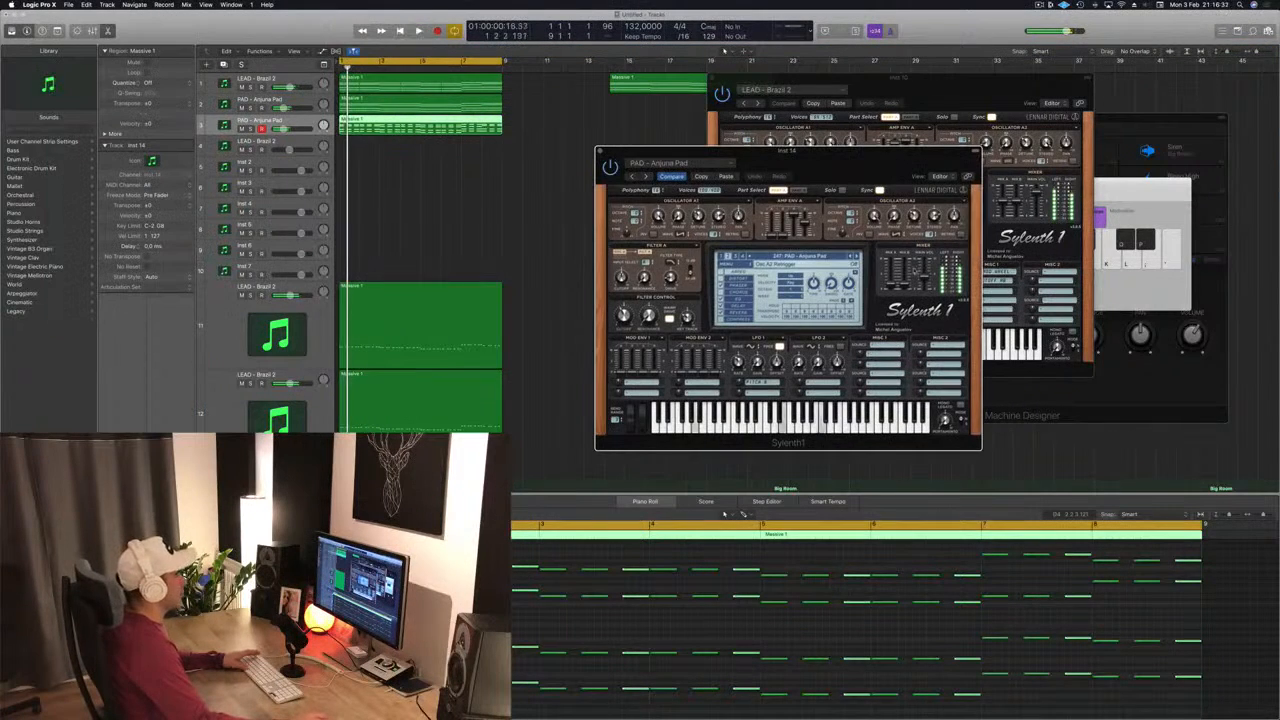
- Audition the repeated stabs from the start with the Anjuna Pad sound, with its Sylenth1 window in view
key(space)
key(space)
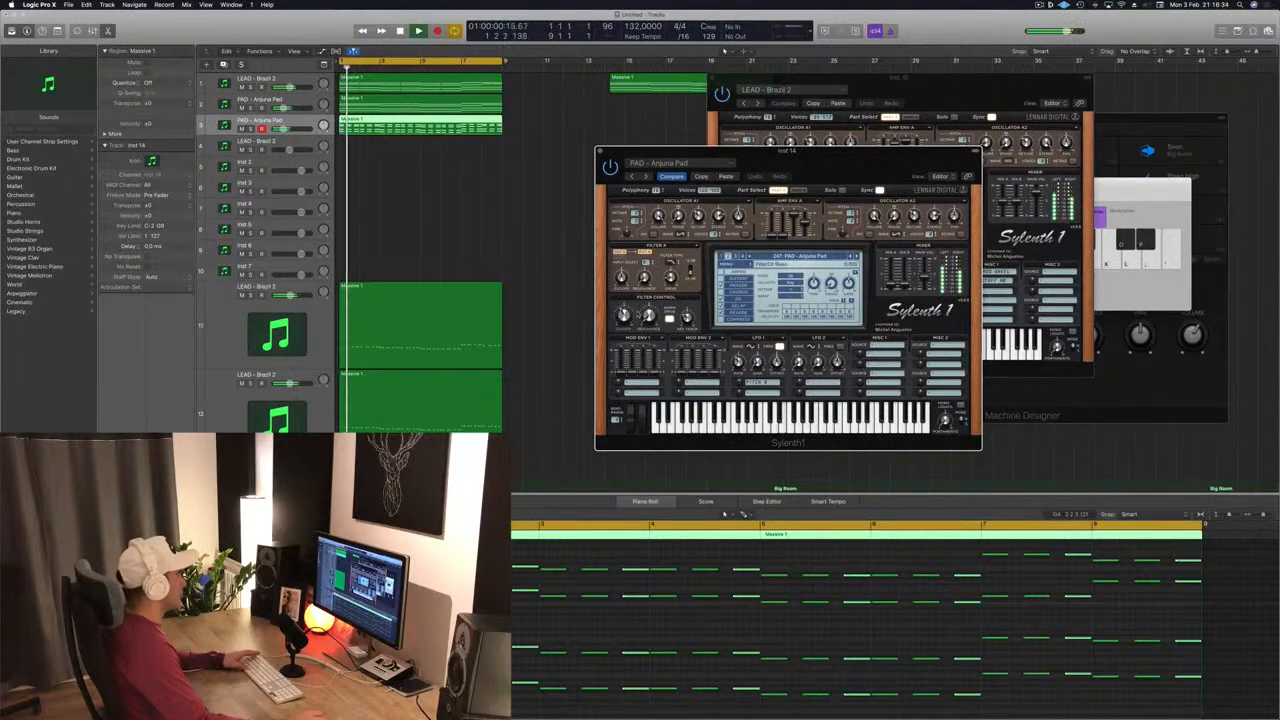
key(space)
key(space)
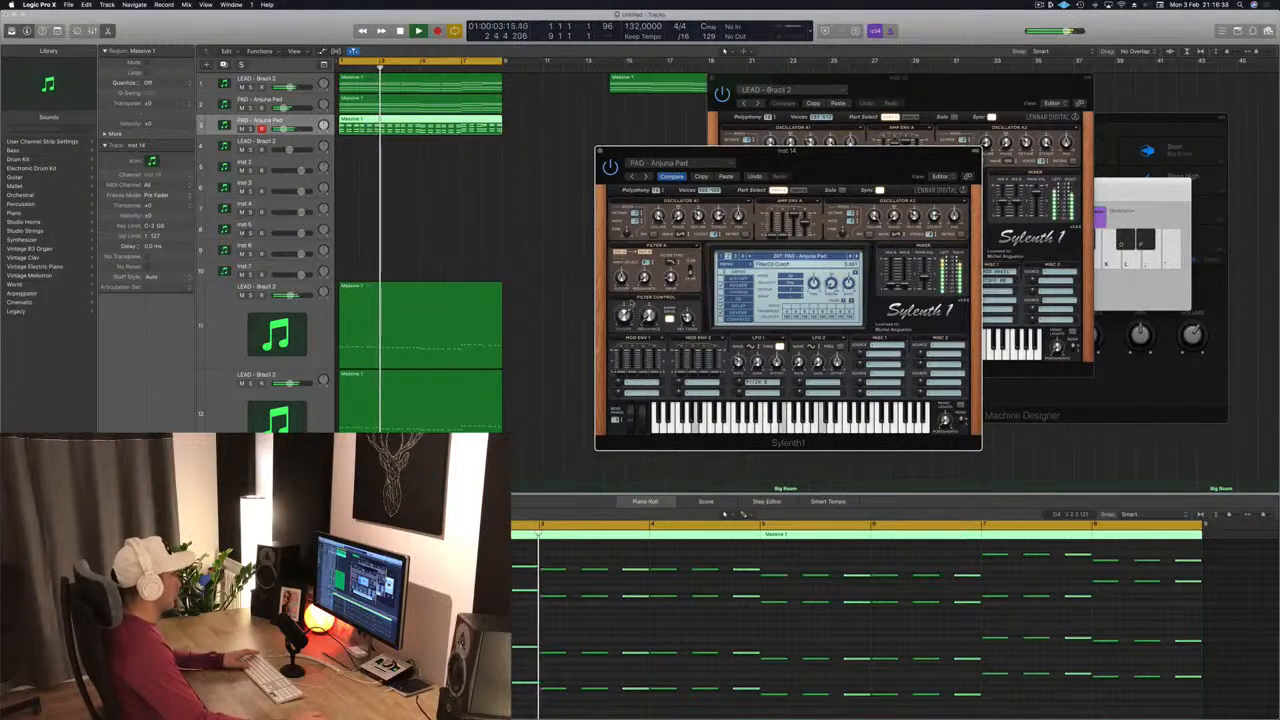
drag(876, 164, 767, 145)
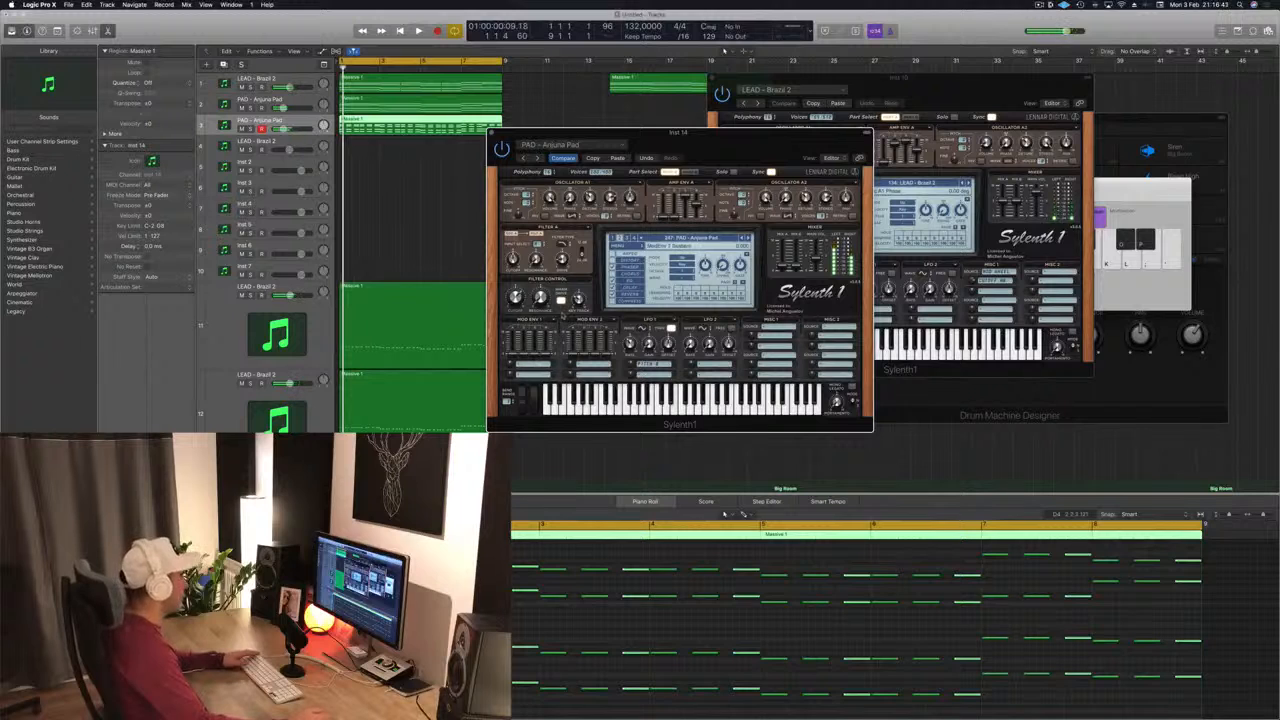
key(space)
- Load the LEAD - Basic Super Saw preset on the stab track's Sylenth1 and adjust the track's volume during playback
click(718, 239)
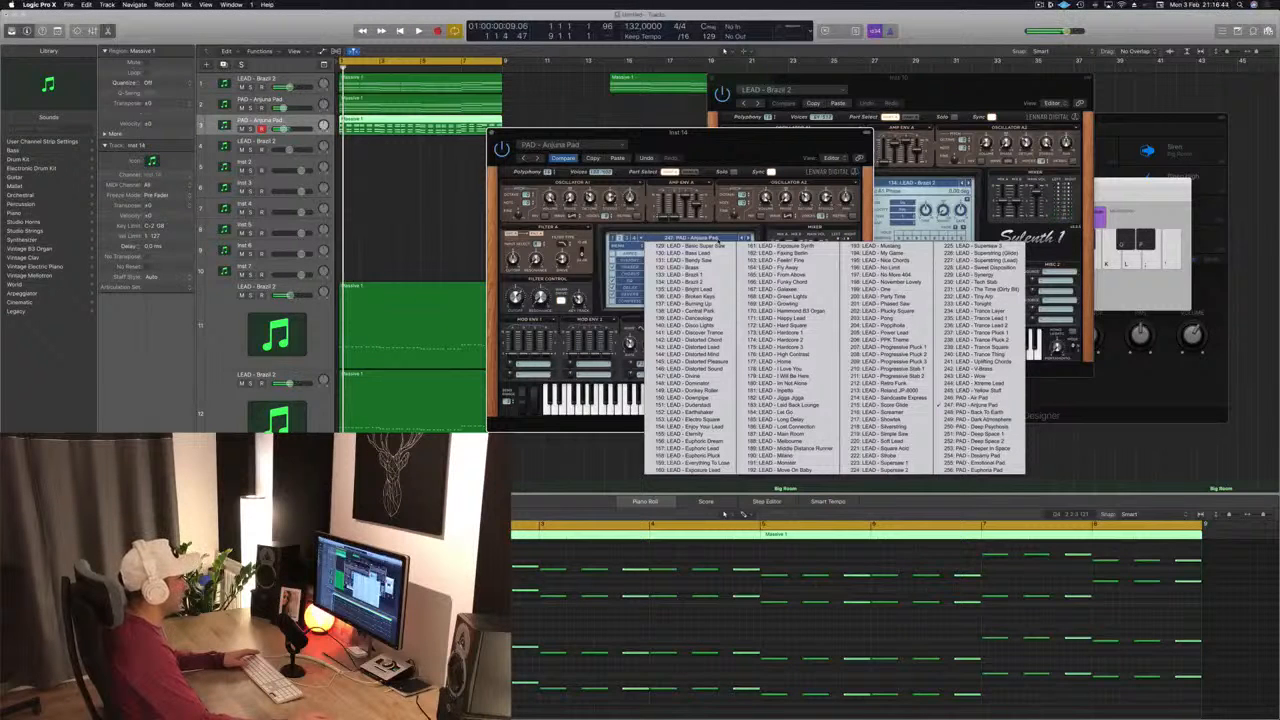
click(690, 246)
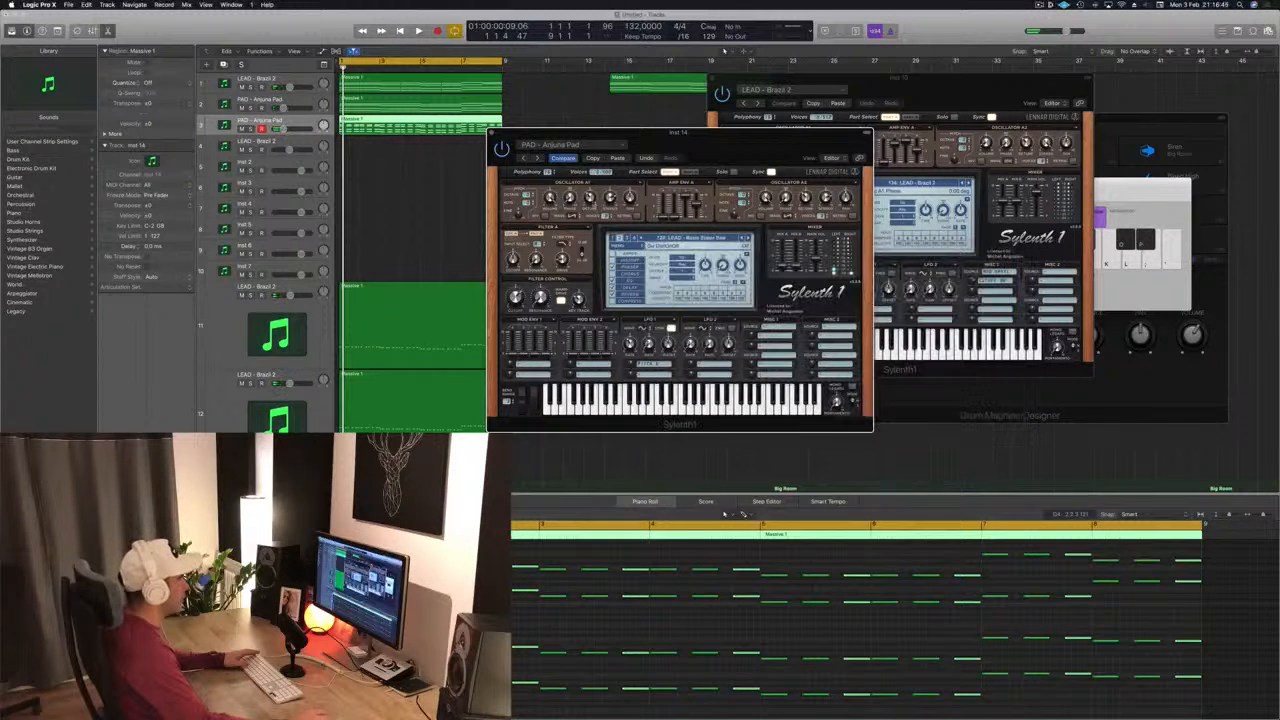
key(space)
mouse_move(706, 144)
mouse_down()
mouse_move(666, 153)
mouse_move(697, 135)
mouse_up()
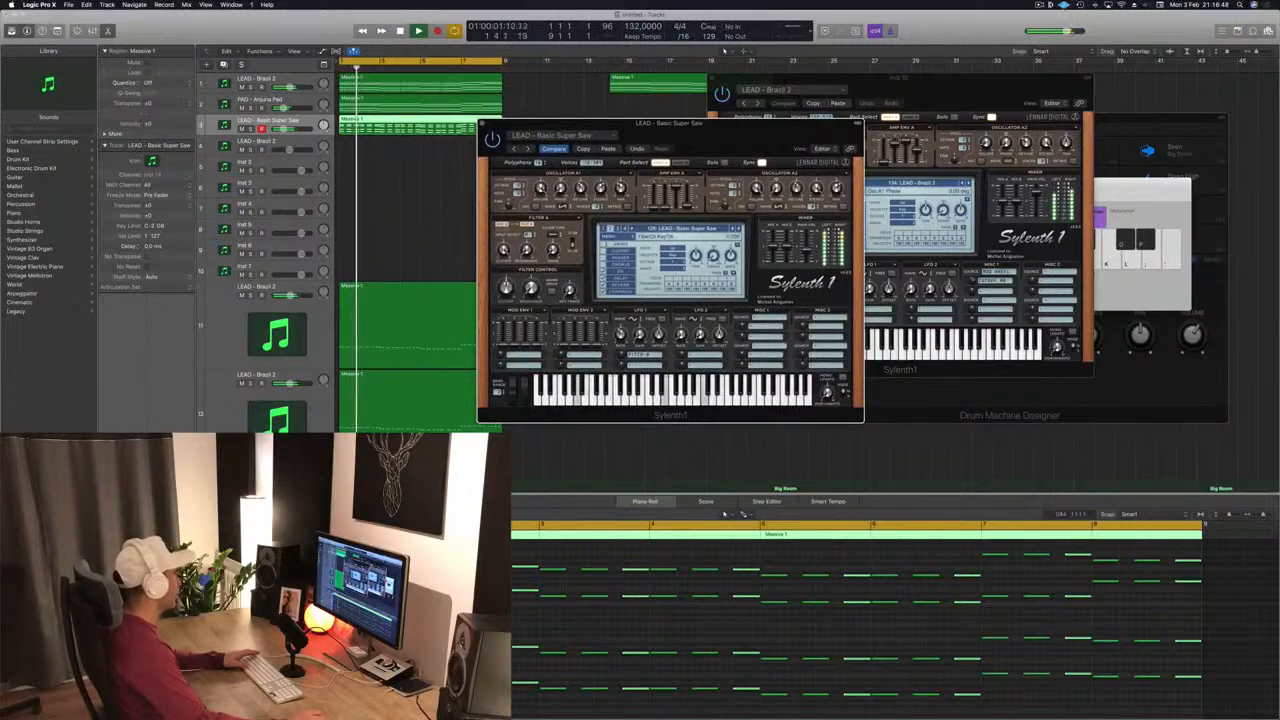
click(284, 129)
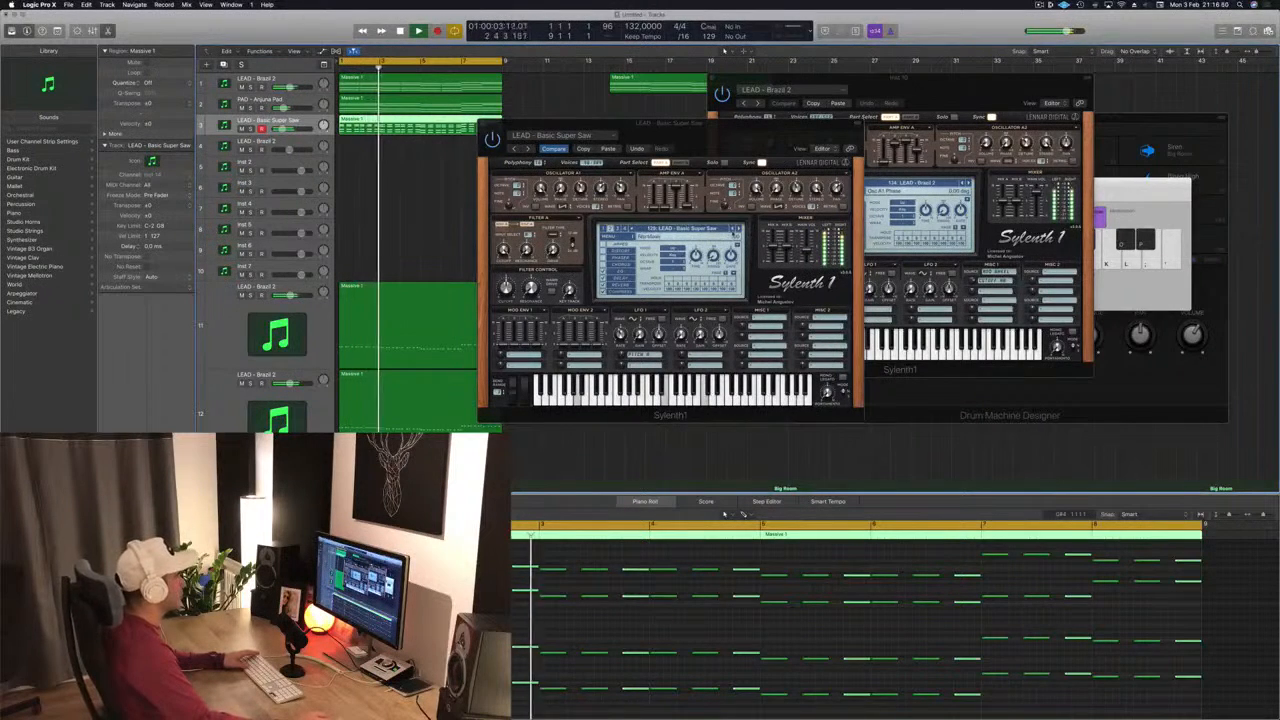
- Audition successive lead presets on the stab track's Sylenth1, from Basic Super Saw through Central Park to Discover Trance
click(738, 229)
key(space)
key(space)
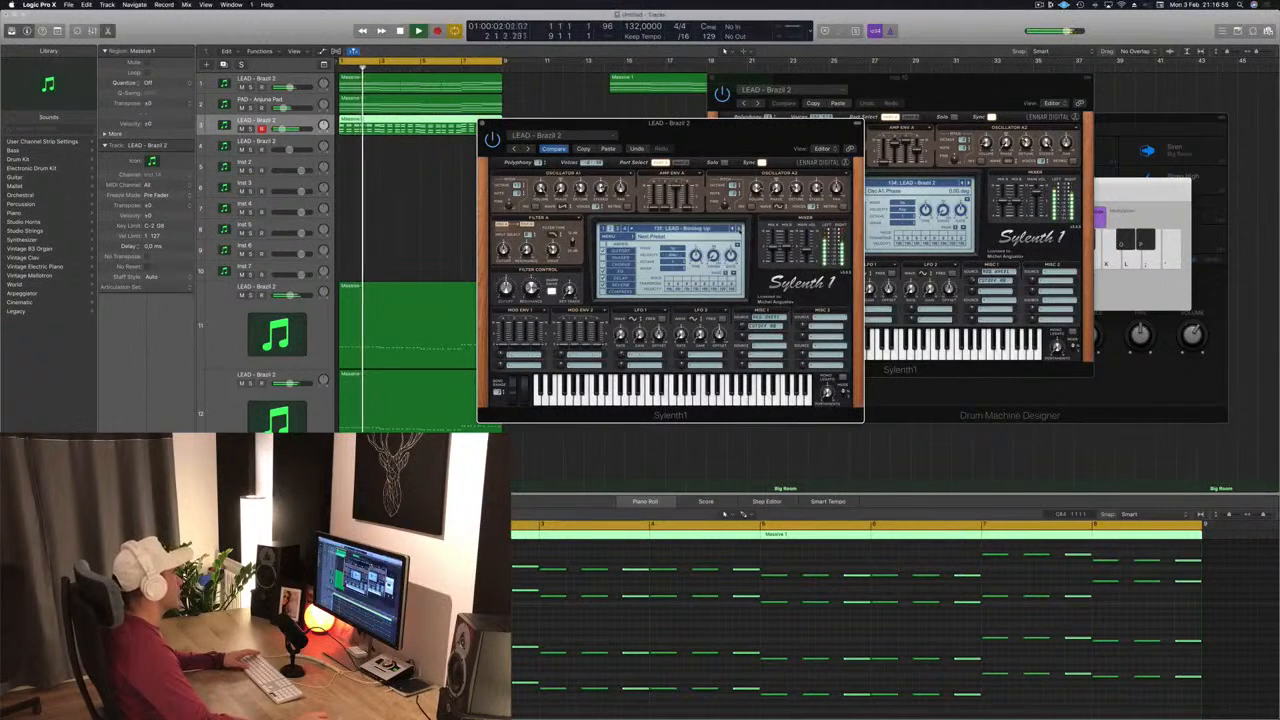
click(739, 230)
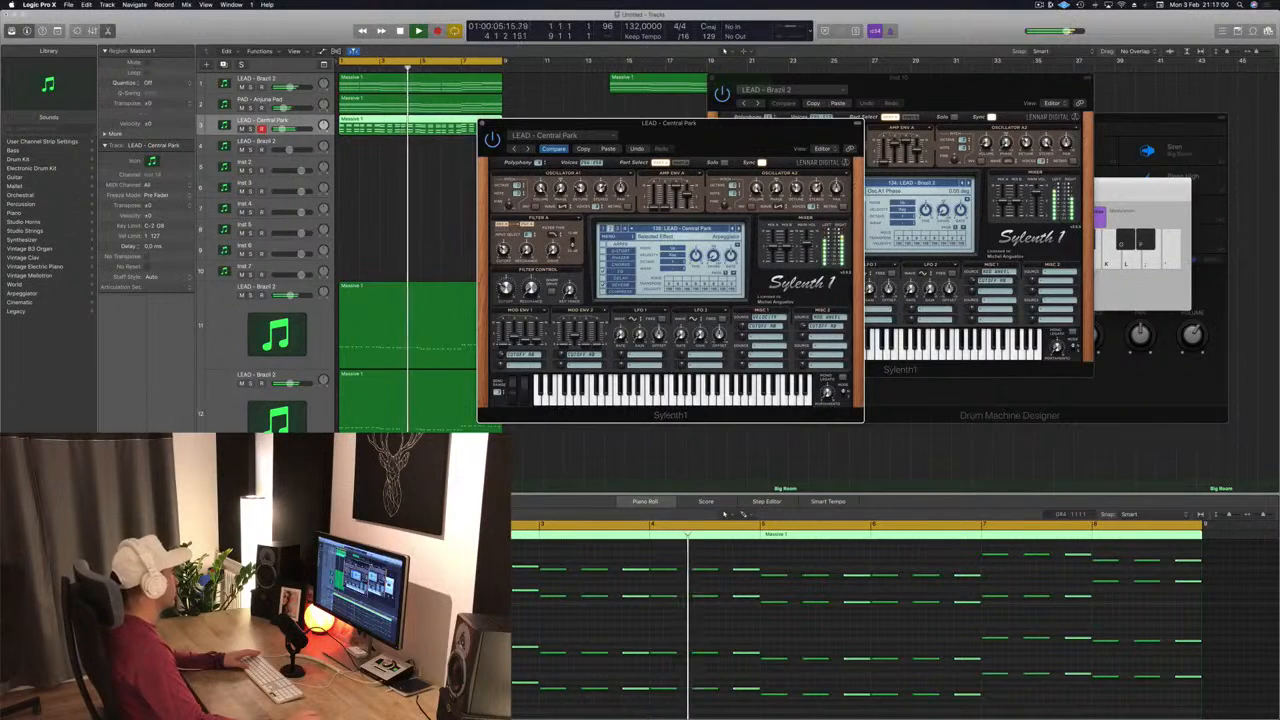
click(262, 121)
click(739, 230)
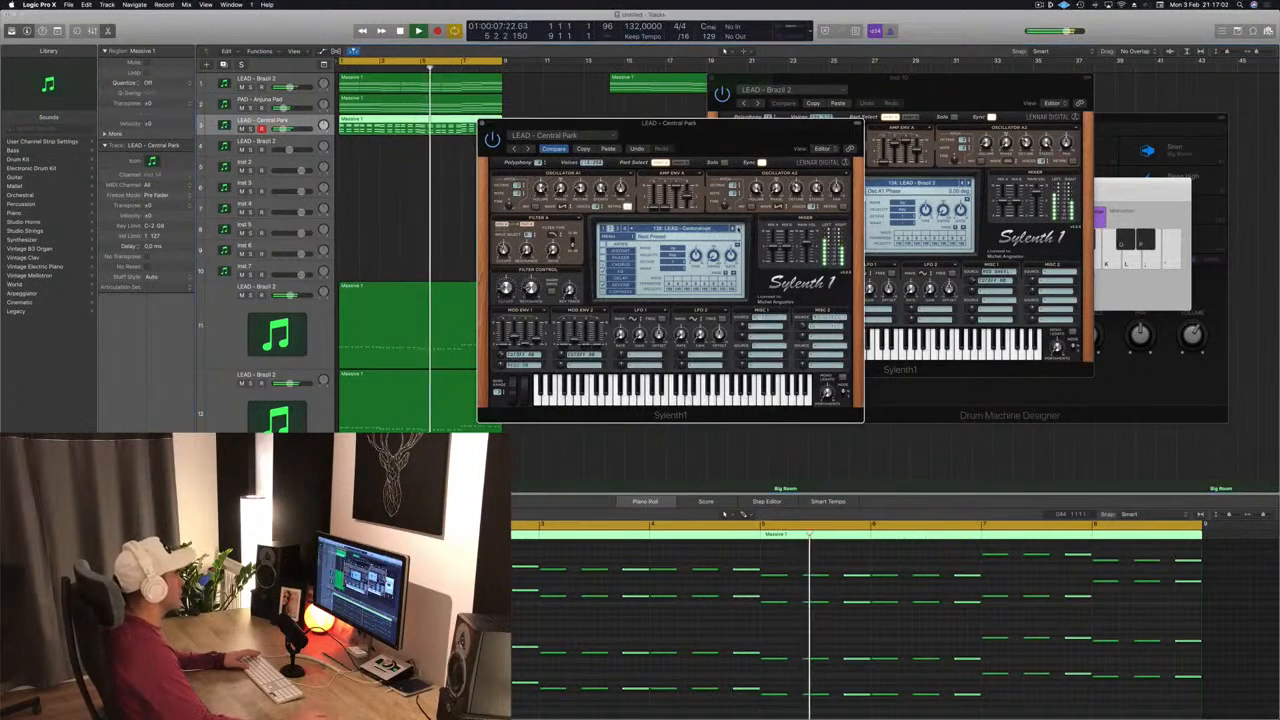
click(739, 230)
click(739, 230)
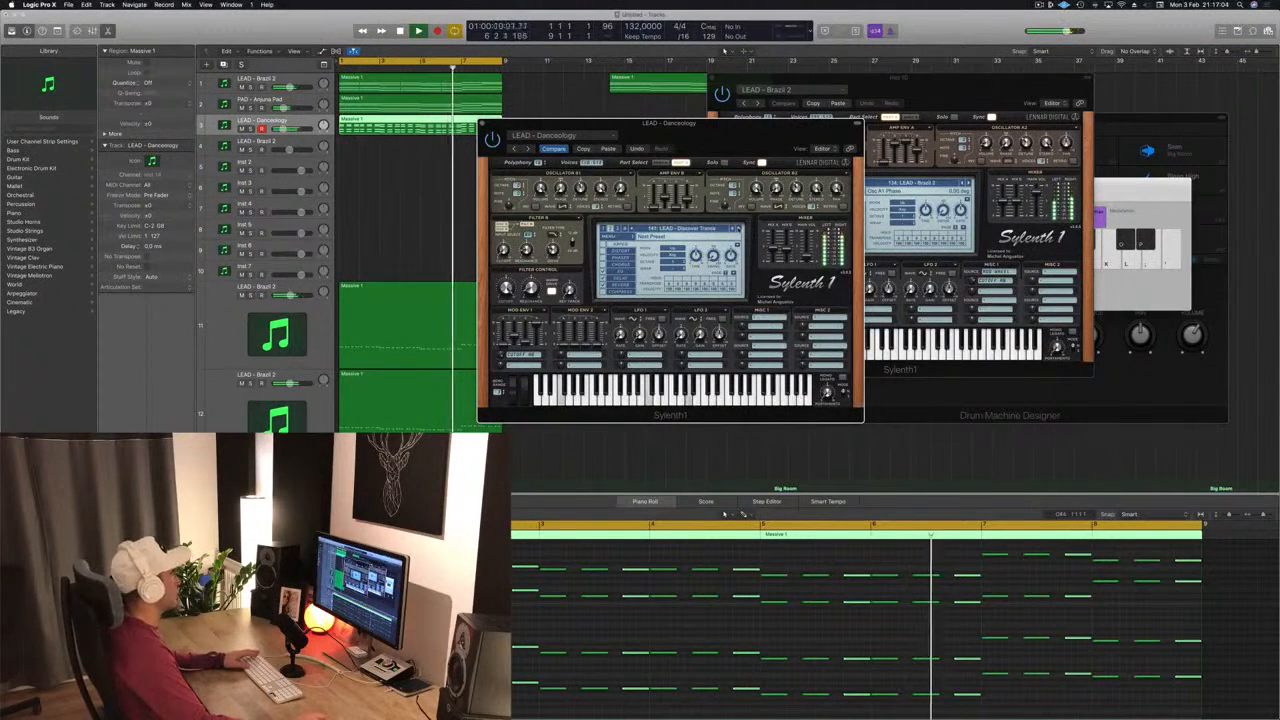
click(739, 230)
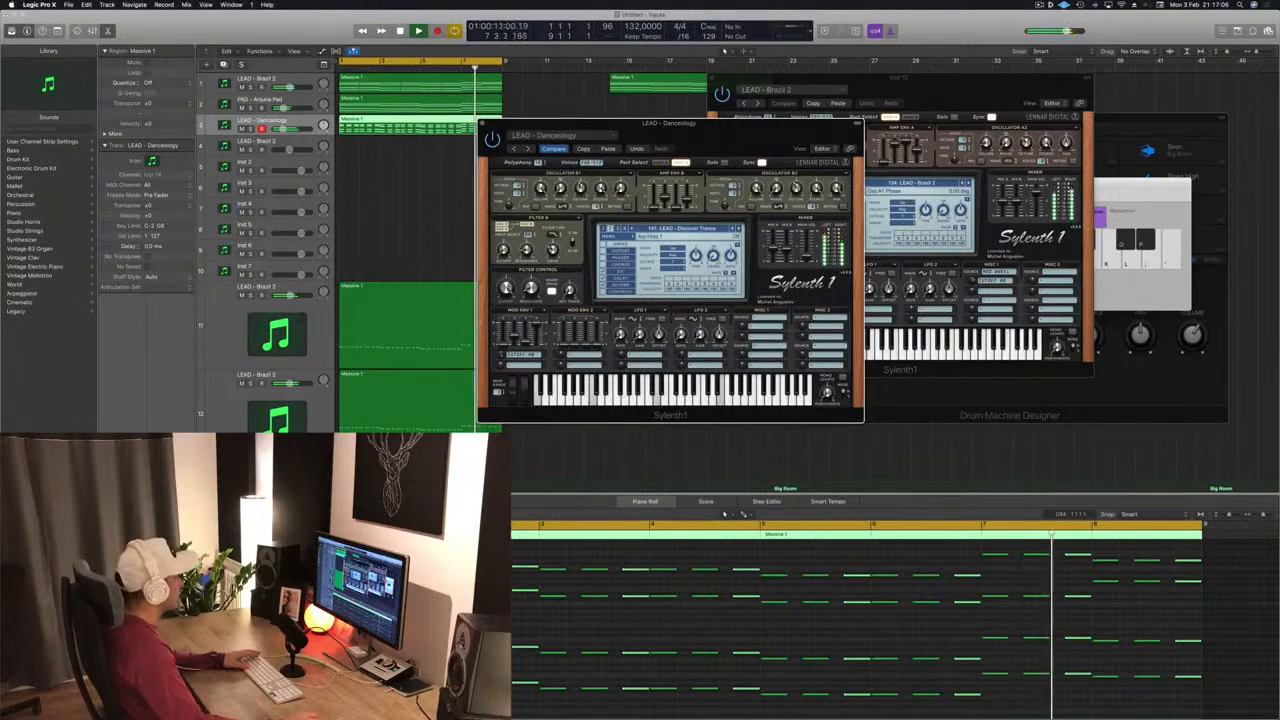
- Advance the stab track's preset from Discover Trance past the distorted leads to LEAD - Divine and replay from the start
click(262, 121)
click(739, 230)
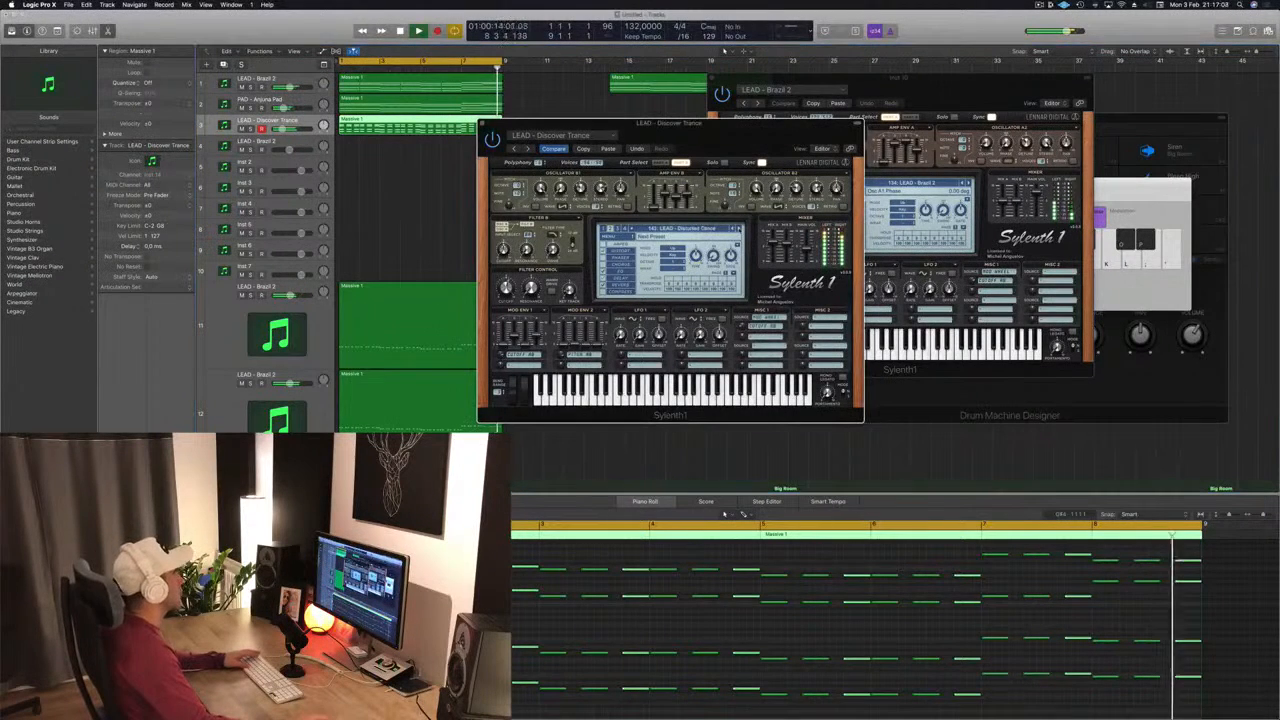
click(739, 230)
click(739, 230)
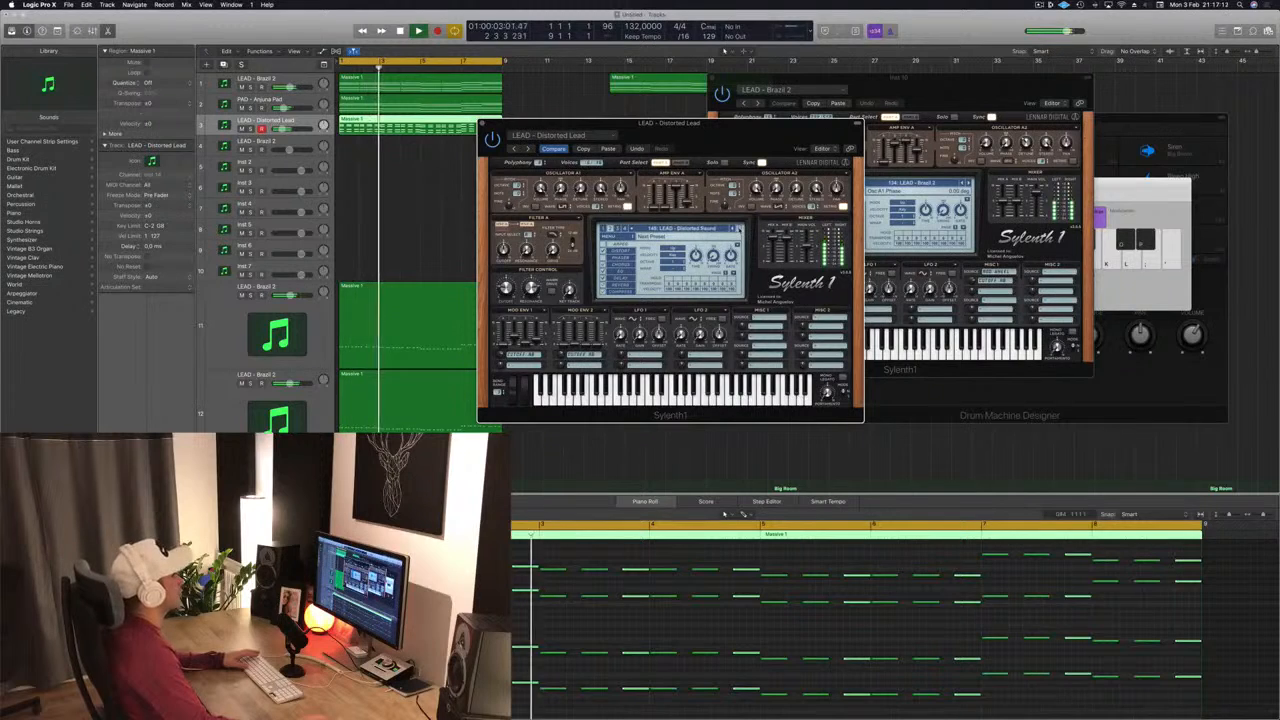
click(739, 230)
click(739, 230)
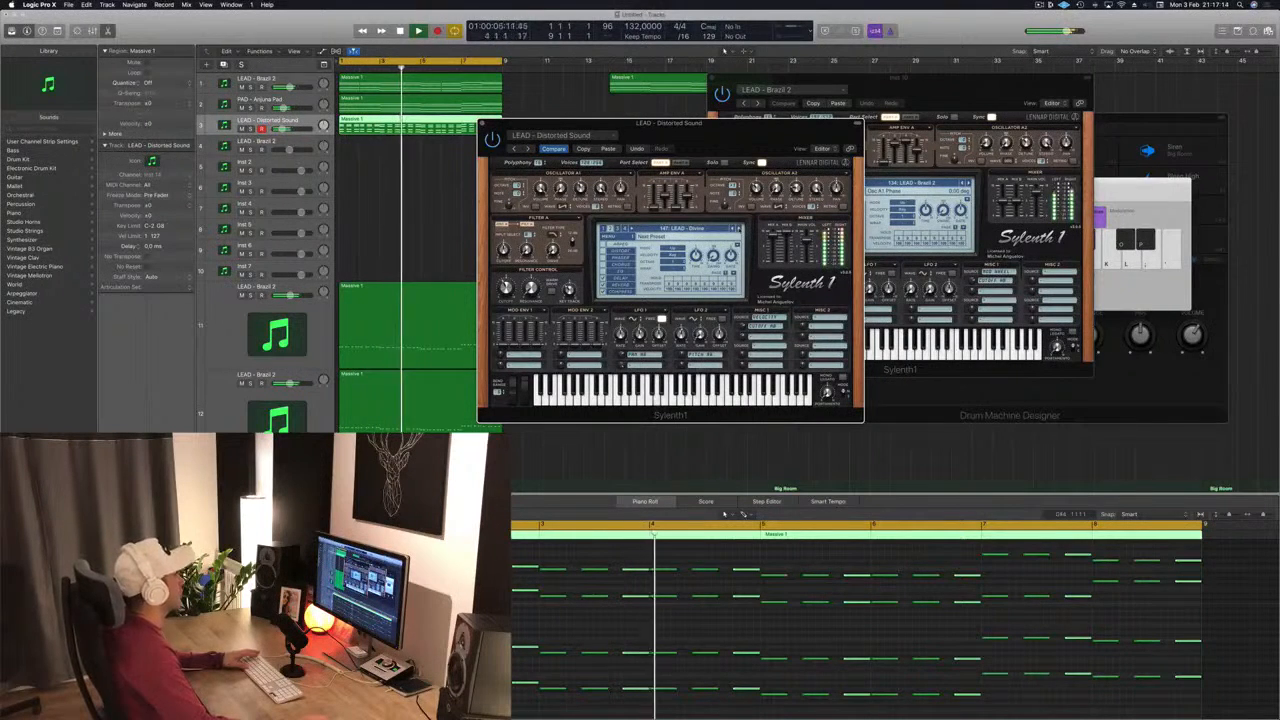
key(space)
key(space)
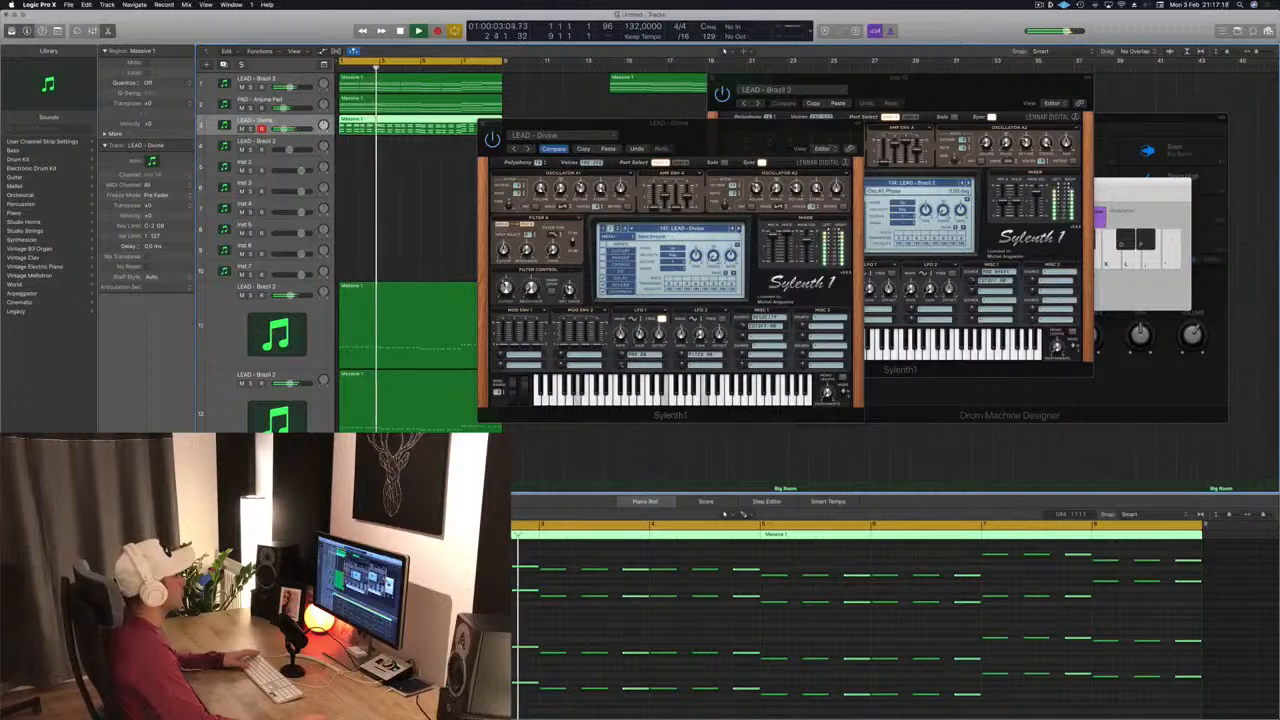
- Try the lead presets following Divine on the stab track, including Dominator and Duderstadt, up to LEAD - Eternity
click(739, 229)
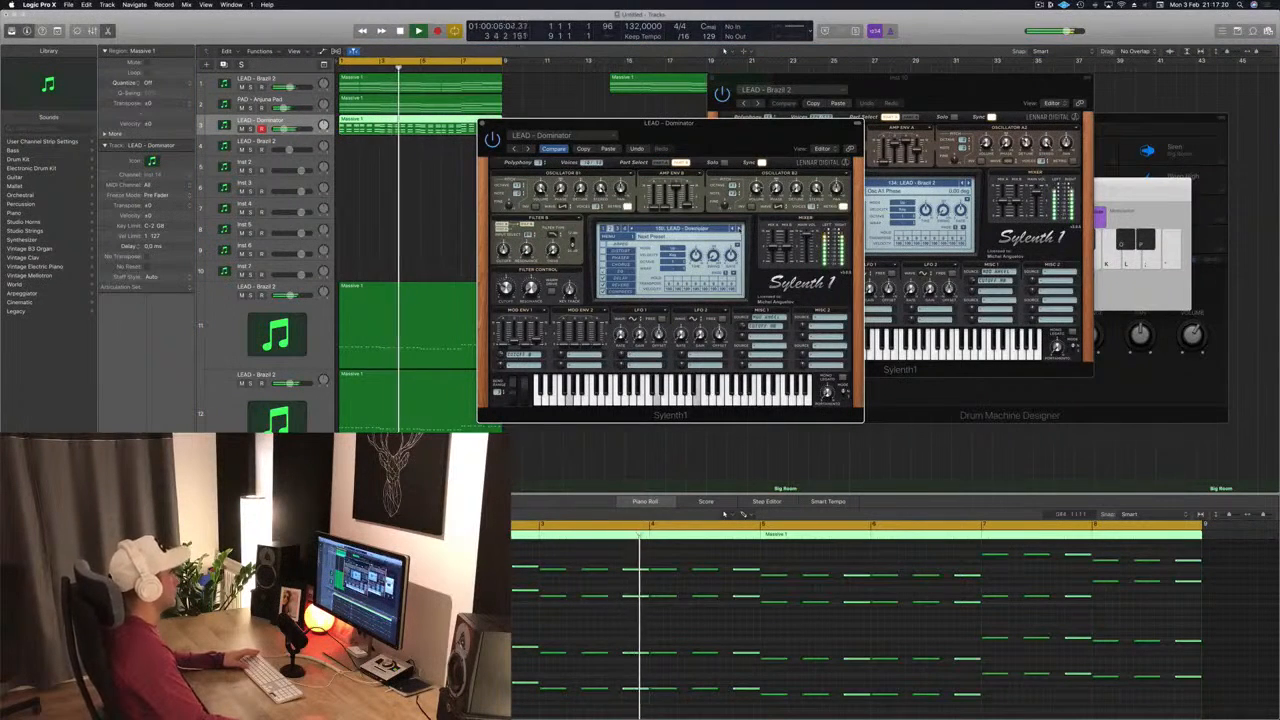
click(739, 229)
click(739, 229)
click(739, 229)
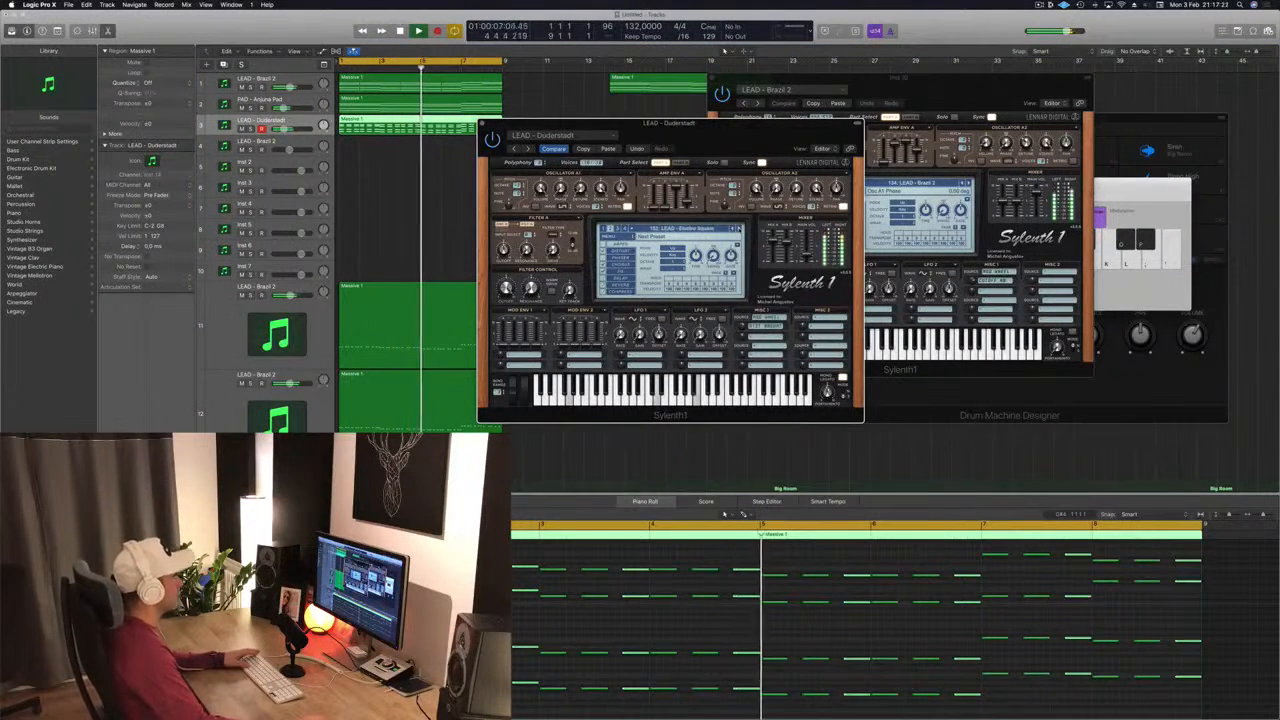
click(739, 229)
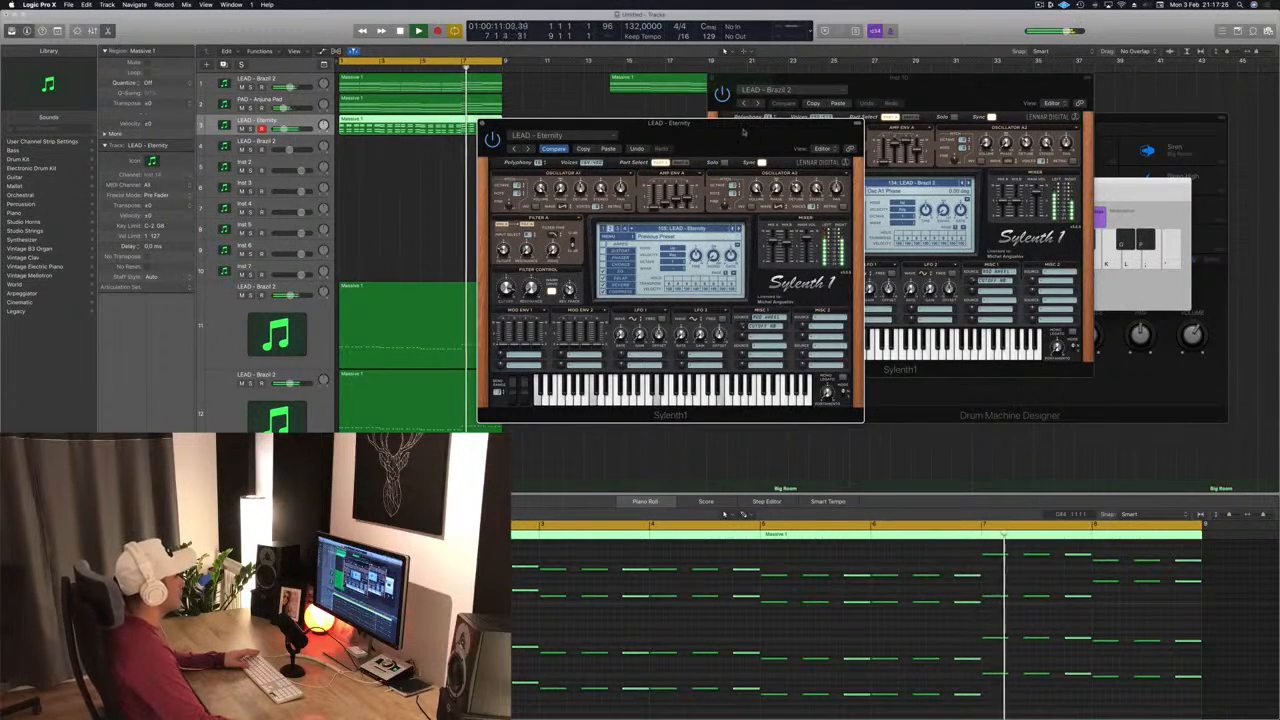
- Continue through the presets to LEAD - From Above for the stab track and close its Sylenth1 window
drag(746, 130, 692, 127)
click(687, 227)
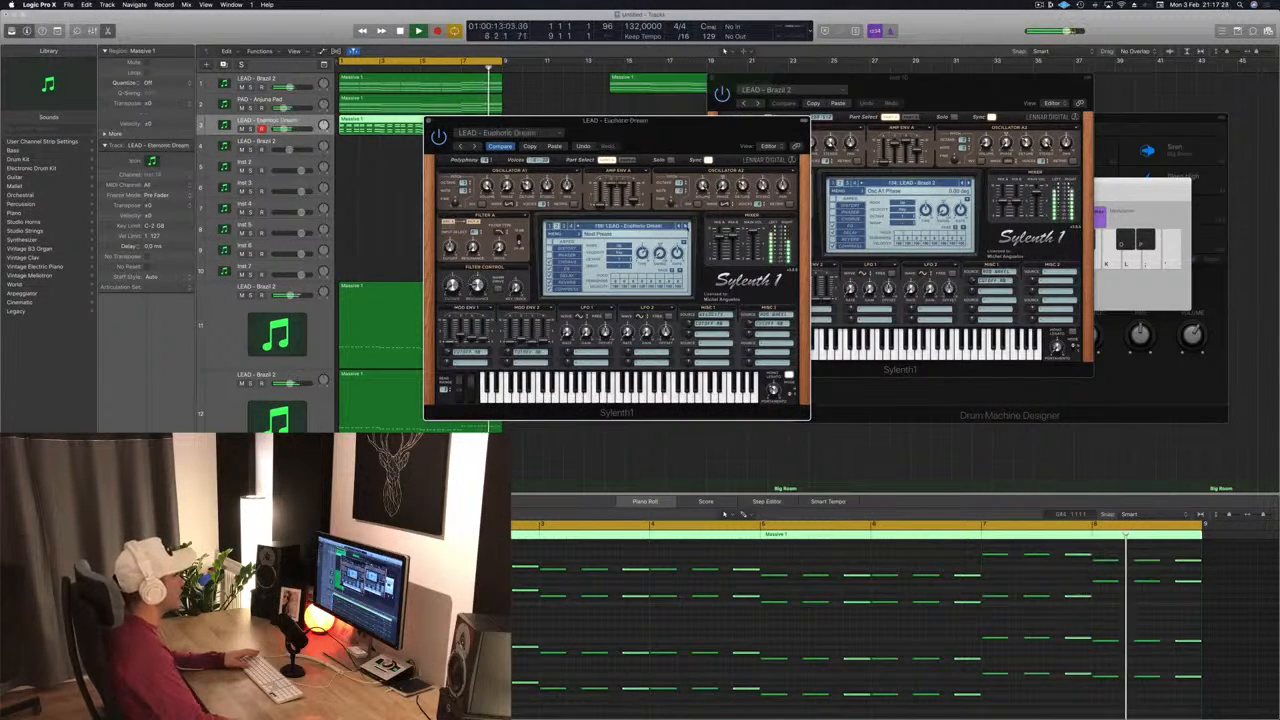
click(687, 227)
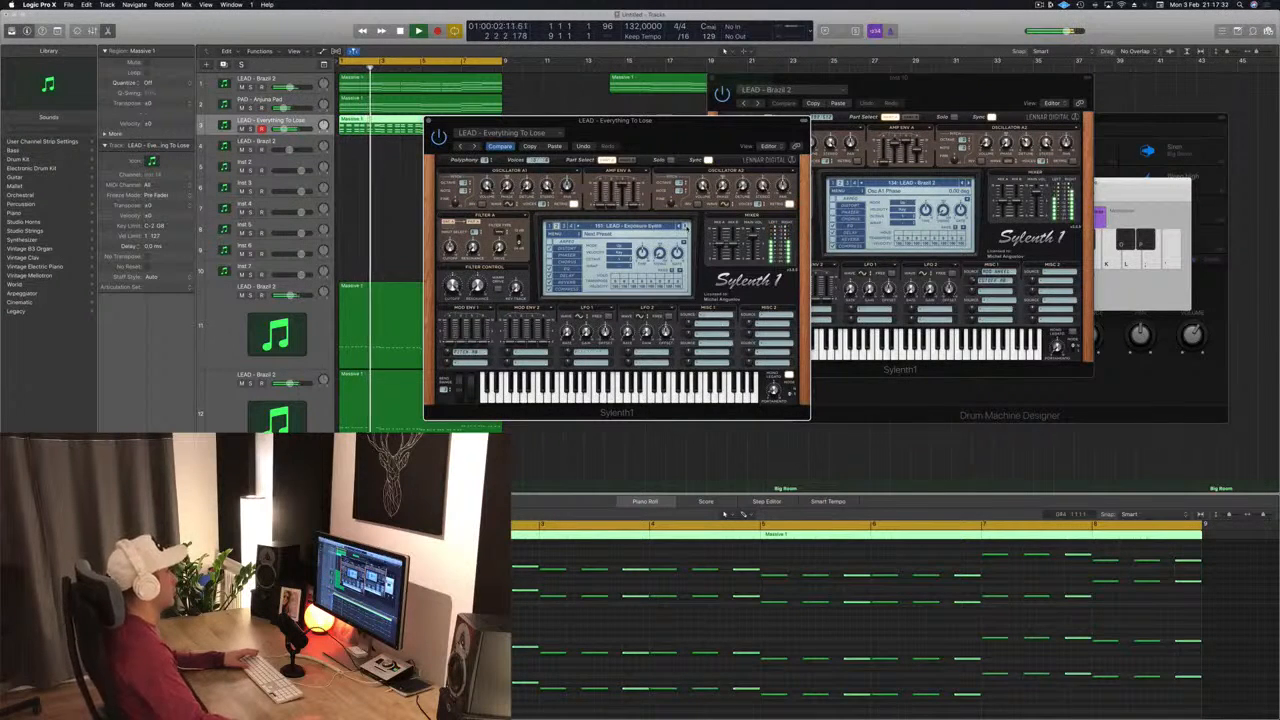
click(687, 227)
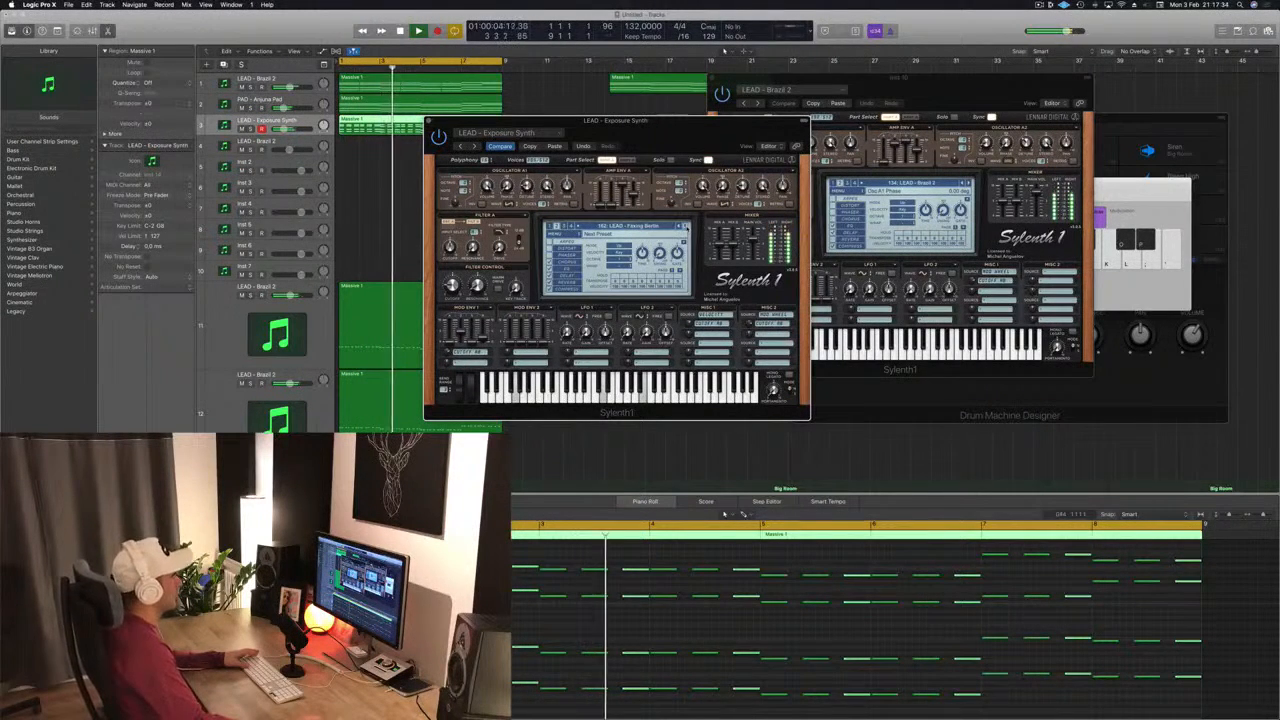
click(687, 227)
click(687, 227)
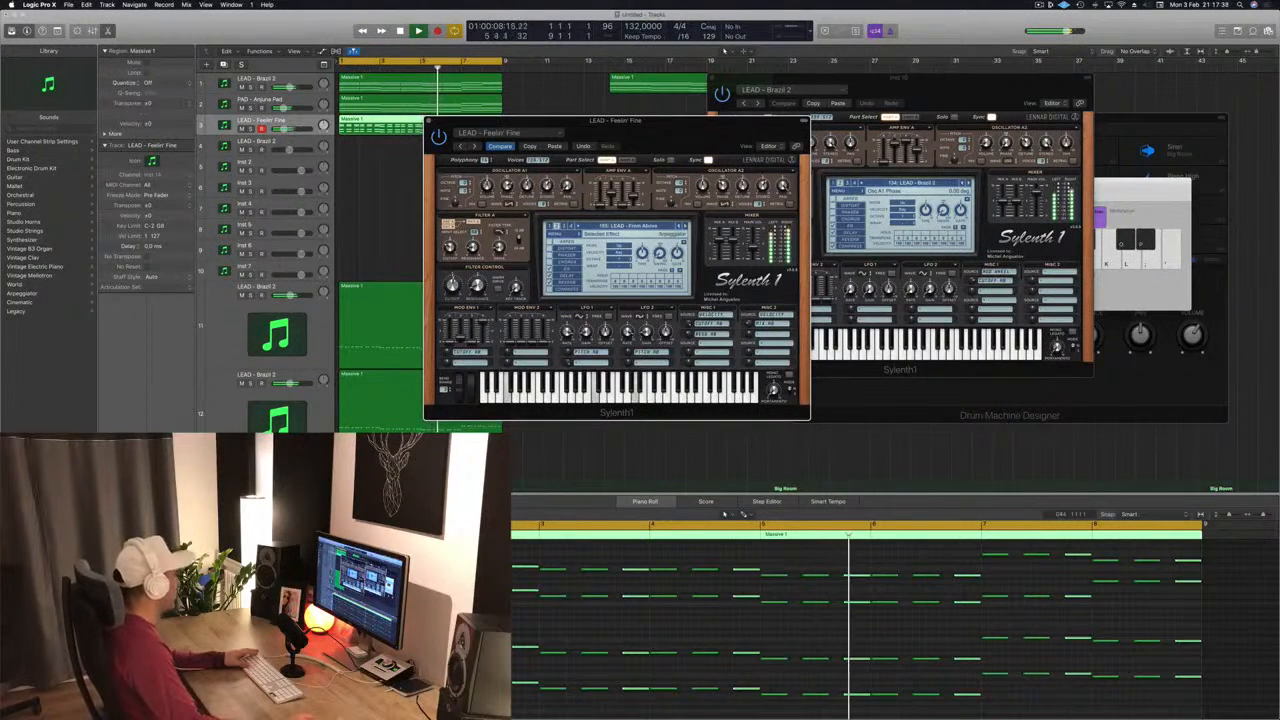
click(800, 625)
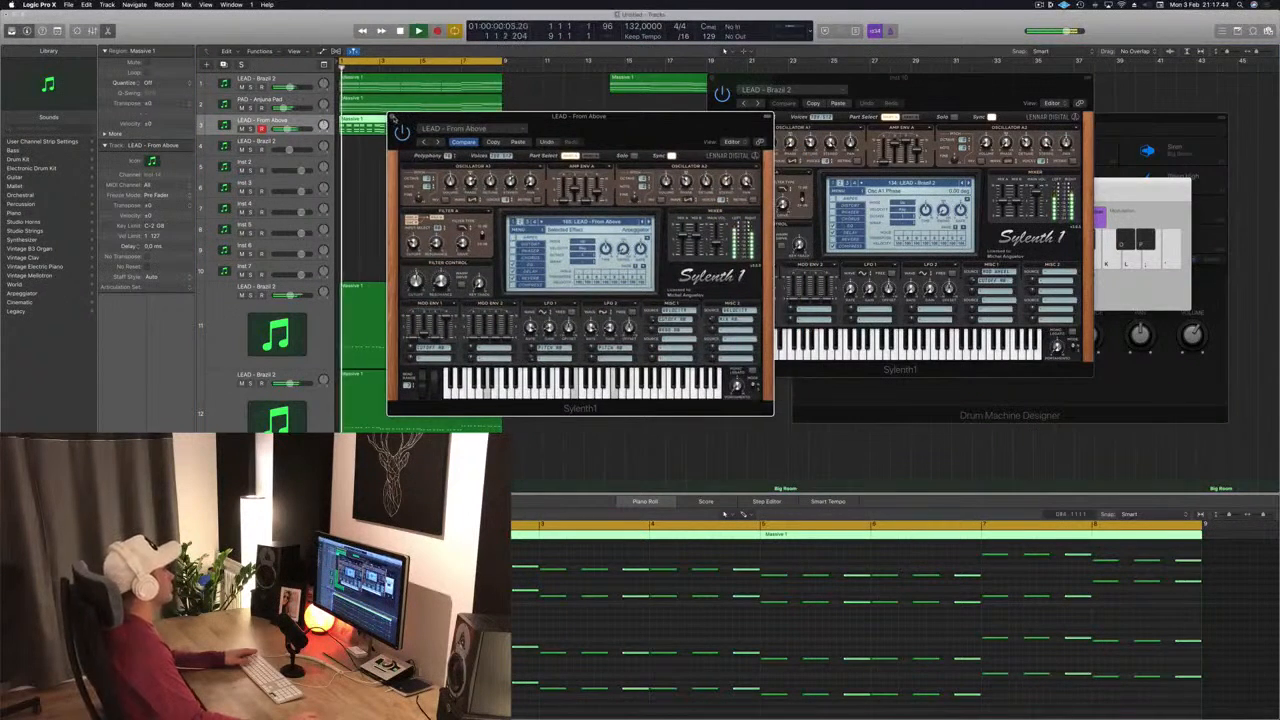
key(super+w)
click(398, 207)
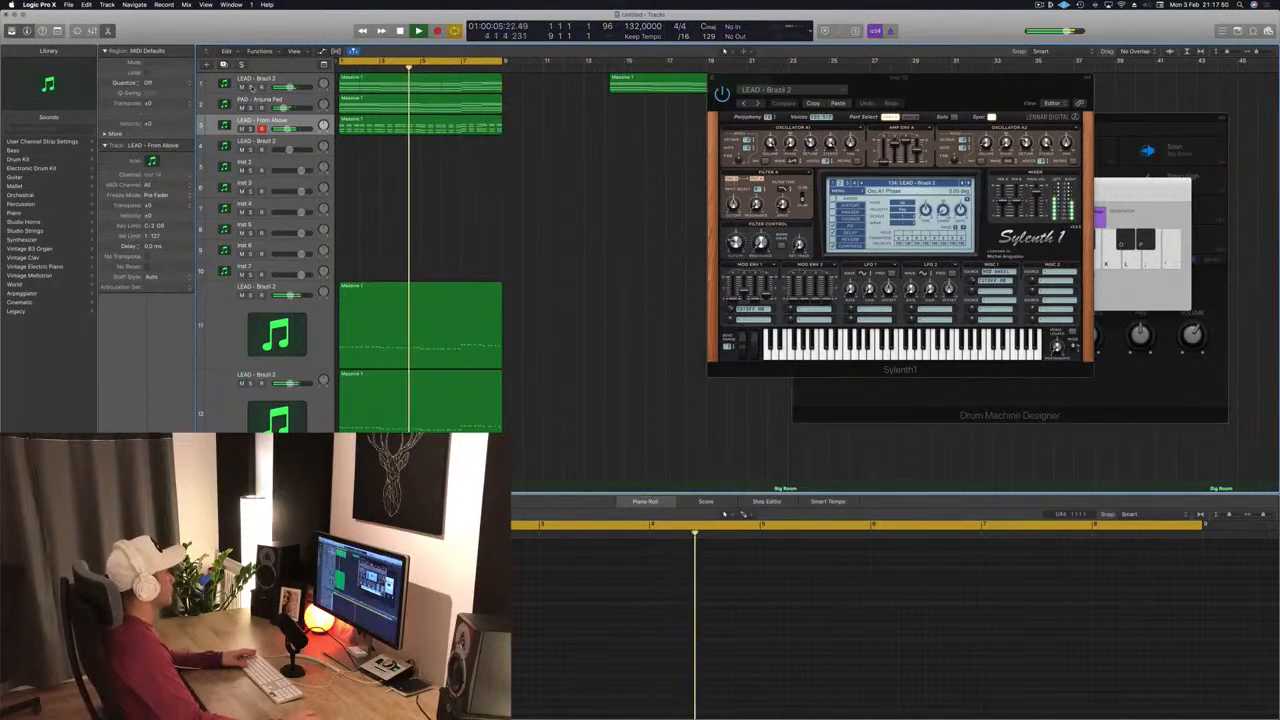
- Briefly solo the first chord track for comparison, then fine-tune the volume of the From Above stab track
click(250, 87)
click(250, 87)
click(268, 120)
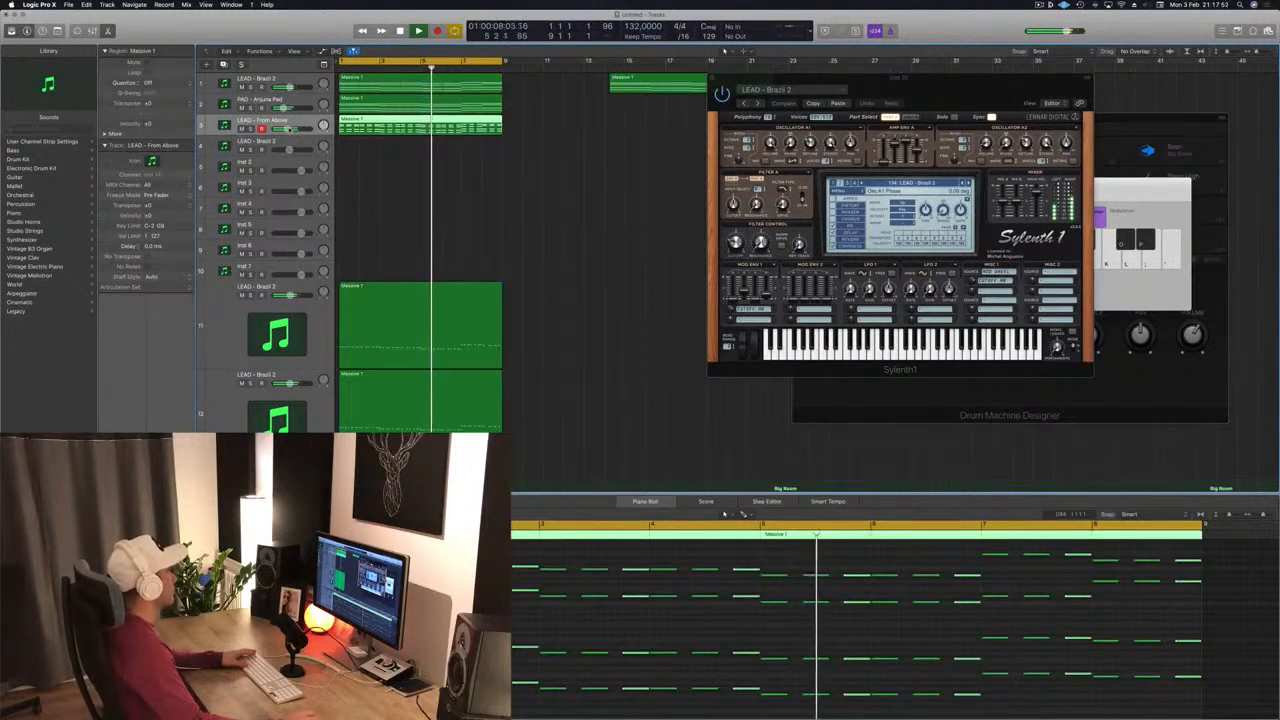
drag(286, 129, 287, 129)
- Stop playback and copy the first Kick 1 region to the Snare 3 - Big Room track at bar 1
scroll(609, 257, down, 8)
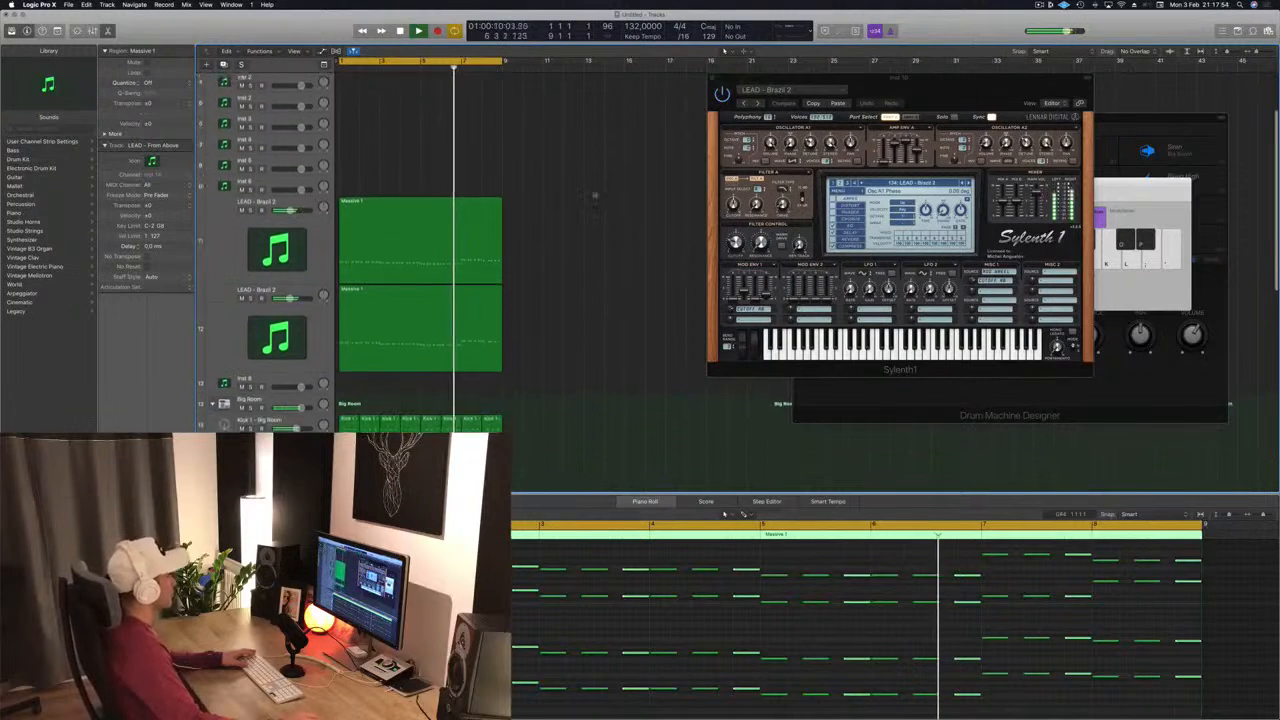
scroll(609, 257, down, 2)
key(space)
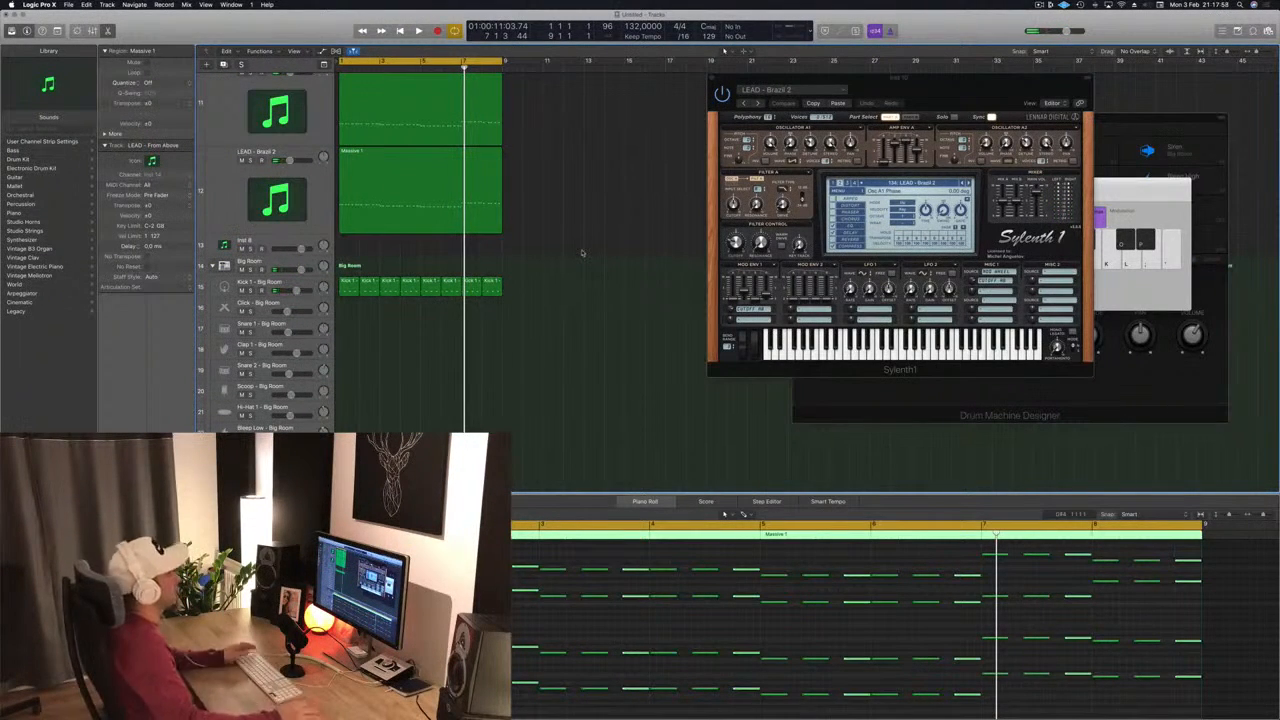
click(598, 357)
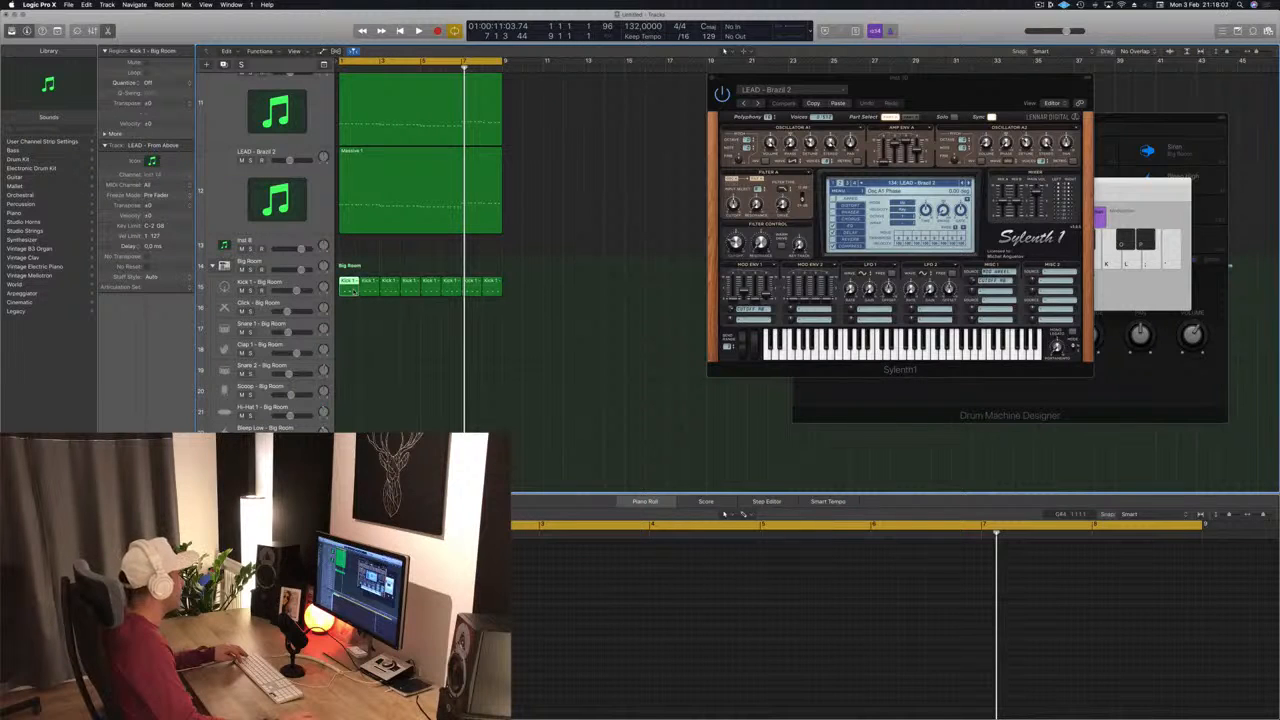
scroll(402, 374, down, 4)
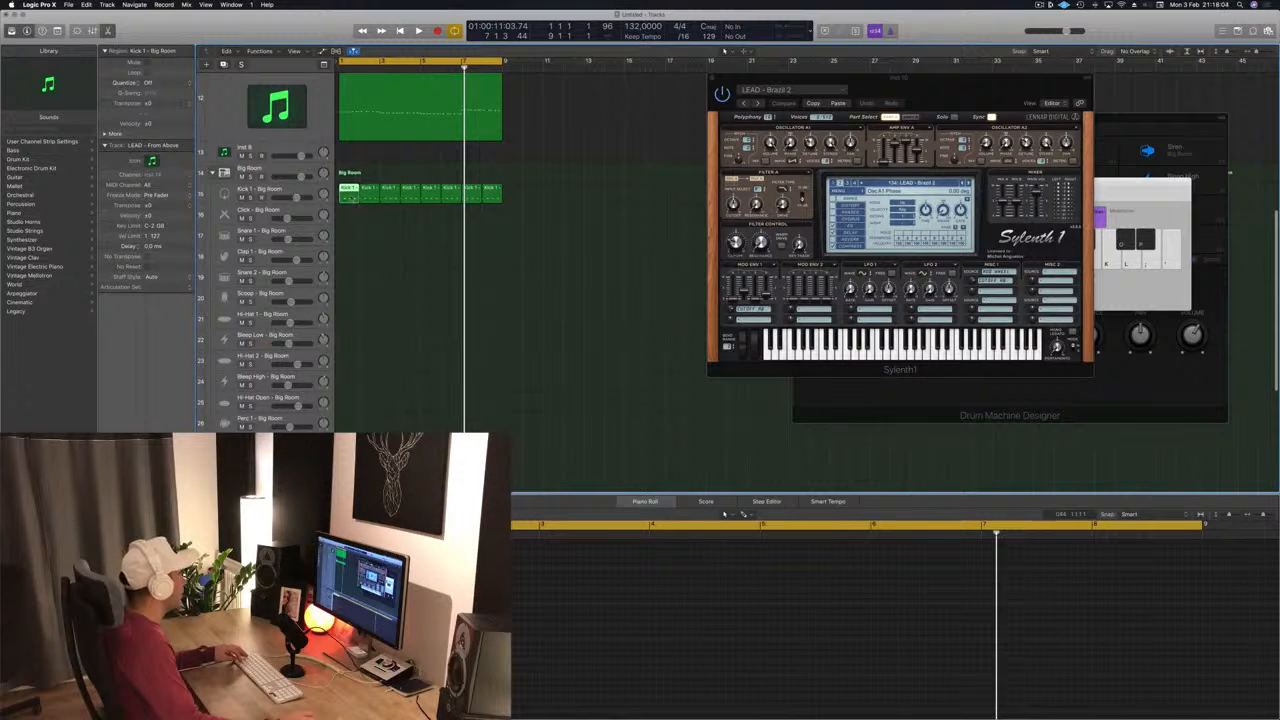
drag(360, 488, 346, 376)
- Adjust the notes in the copied Snare 3 region and play the pattern from the start
click(590, 610)
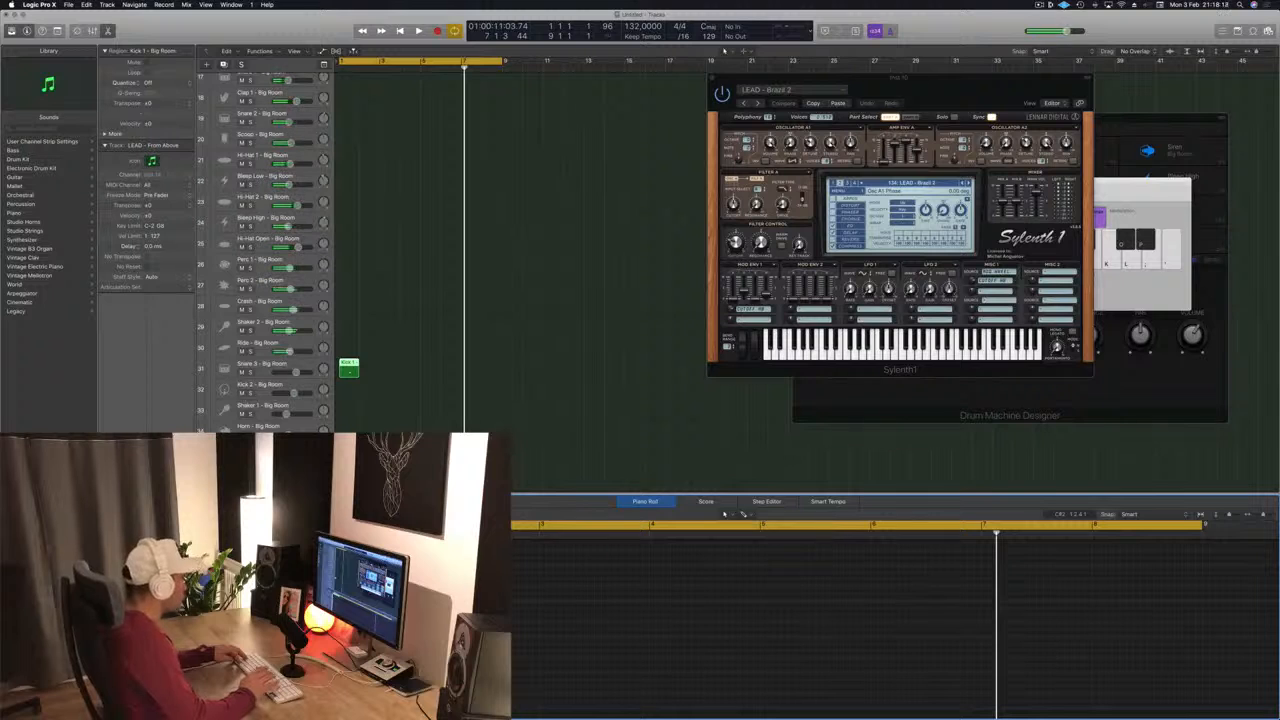
key(Return)
key(space)
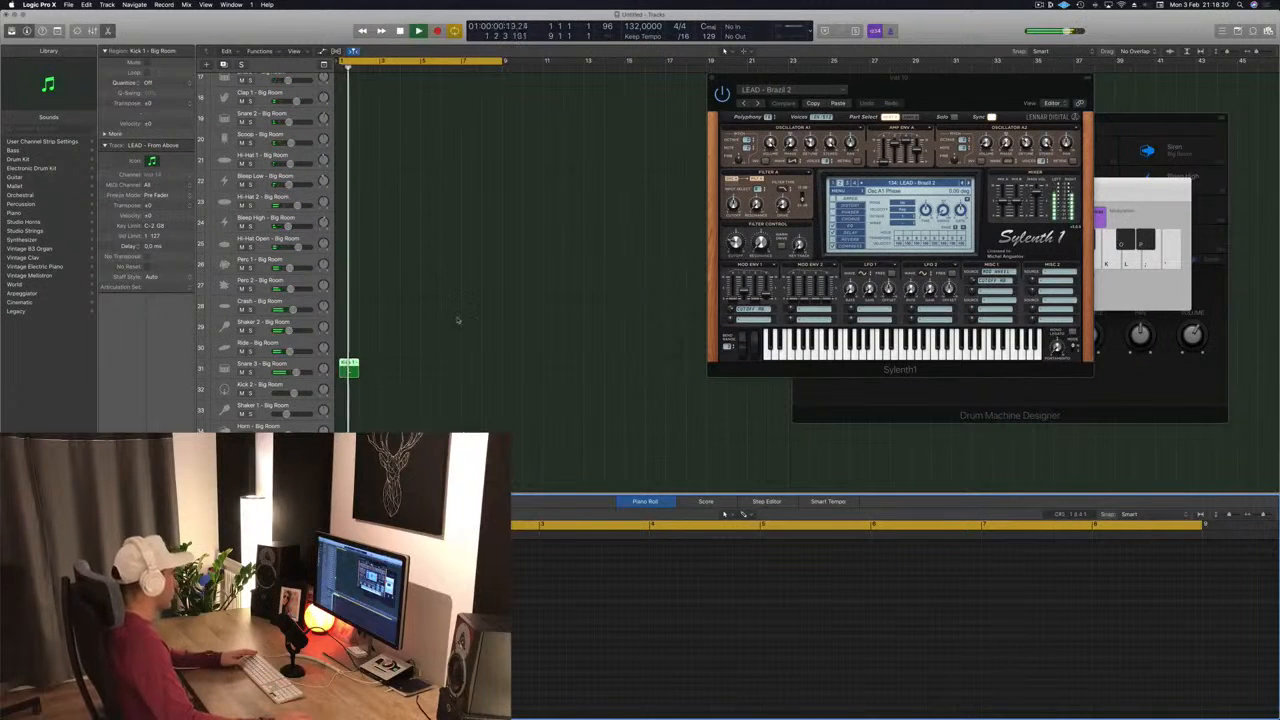
key(Return)
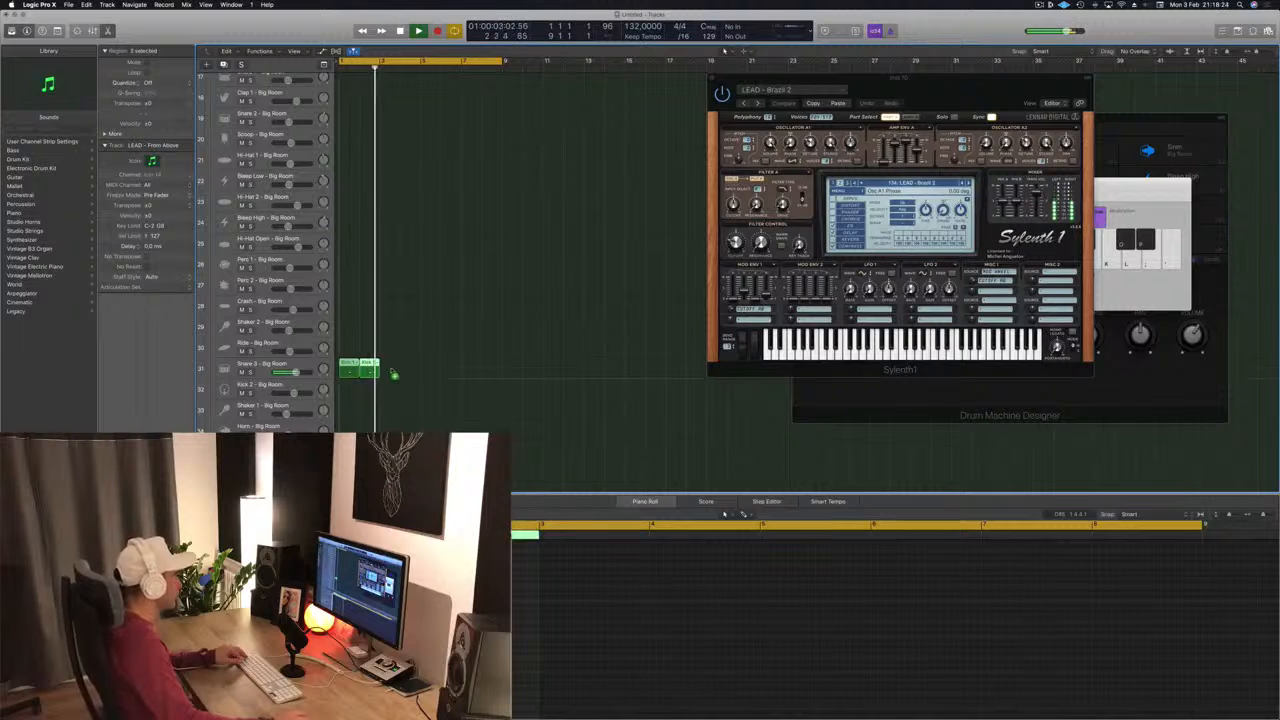
- Repeat the Snare 3 regions up to bar 9 and lower the Snare 3 track's volume during playback
mouse_move(440, 367)
mouse_down()
mouse_move(364, 373)
mouse_move(433, 376)
mouse_up()
key(space)
key(space)
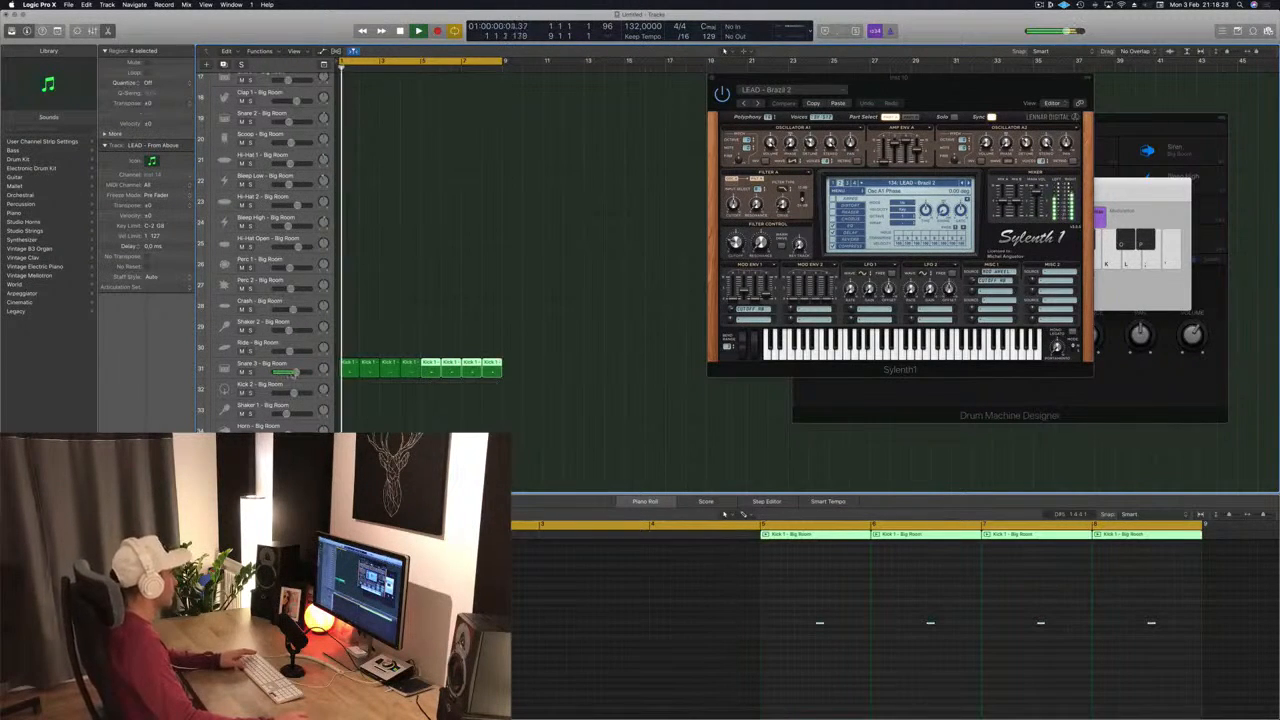
drag(296, 372, 289, 372)
- Stop playback, copy the first Kick 1 region to the Hi-Hat 1 track at bar 1 and edit its notes
scroll(403, 346, up, 8)
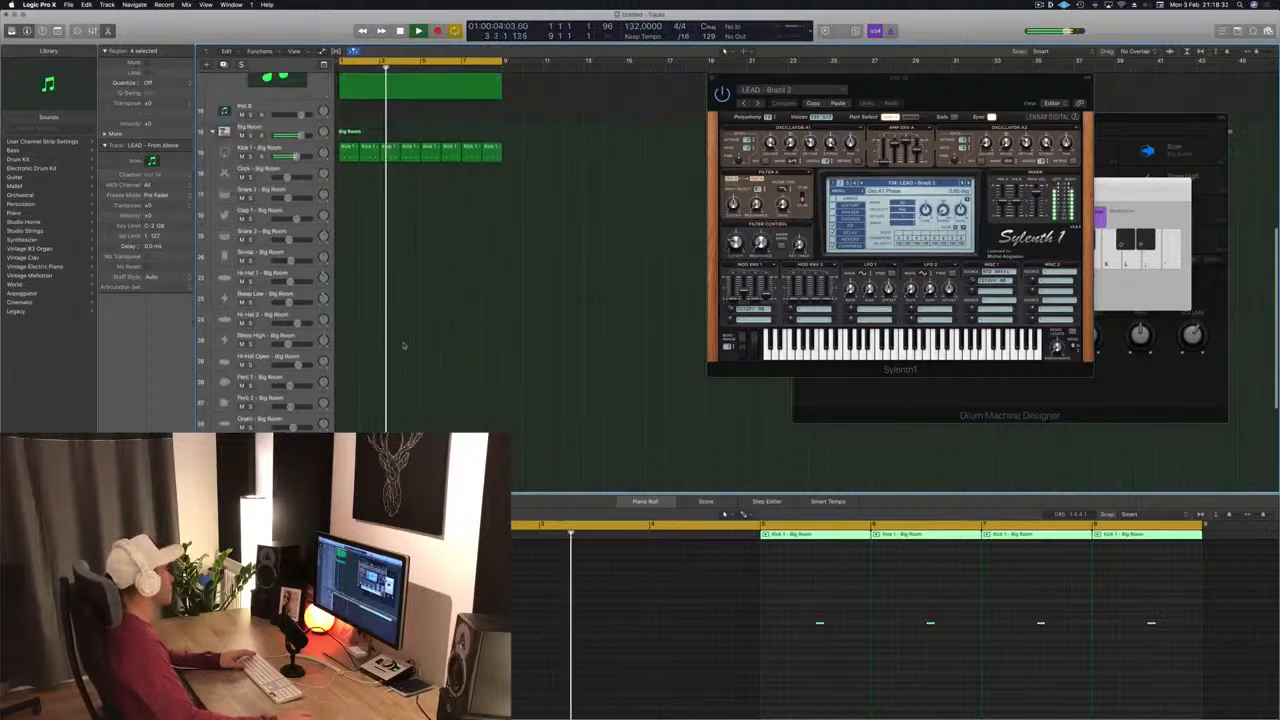
key(space)
click(348, 272)
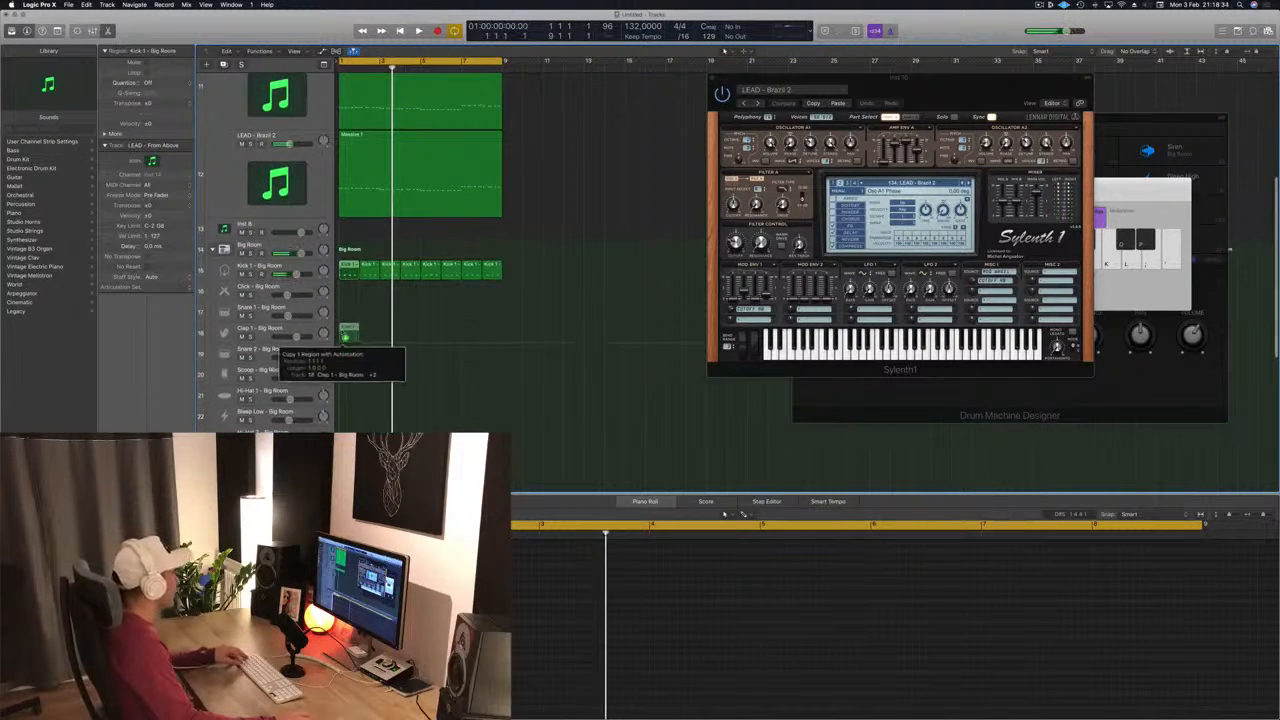
drag(345, 338, 345, 402)
click(400, 620)
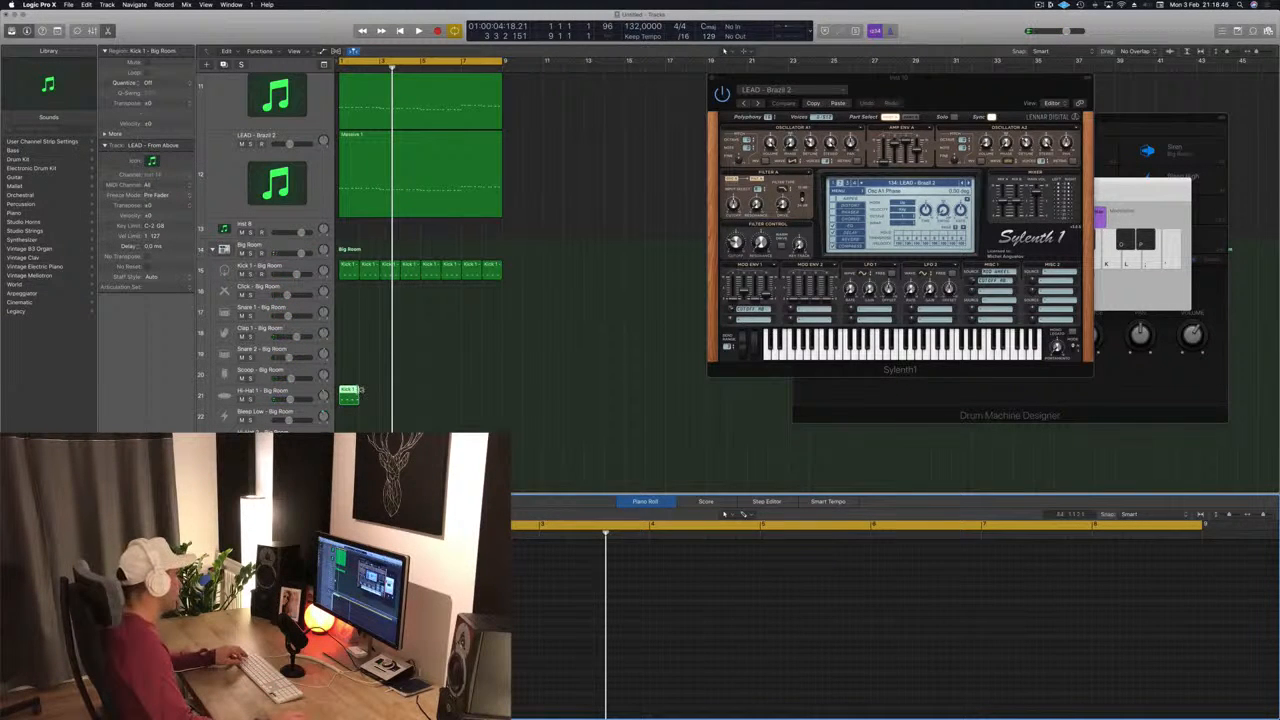
- Loop the Hi-Hat 1 region up to bar 9 and check the Hi-Hat 1 and Snare 3 levels during playback
drag(359, 390, 495, 390)
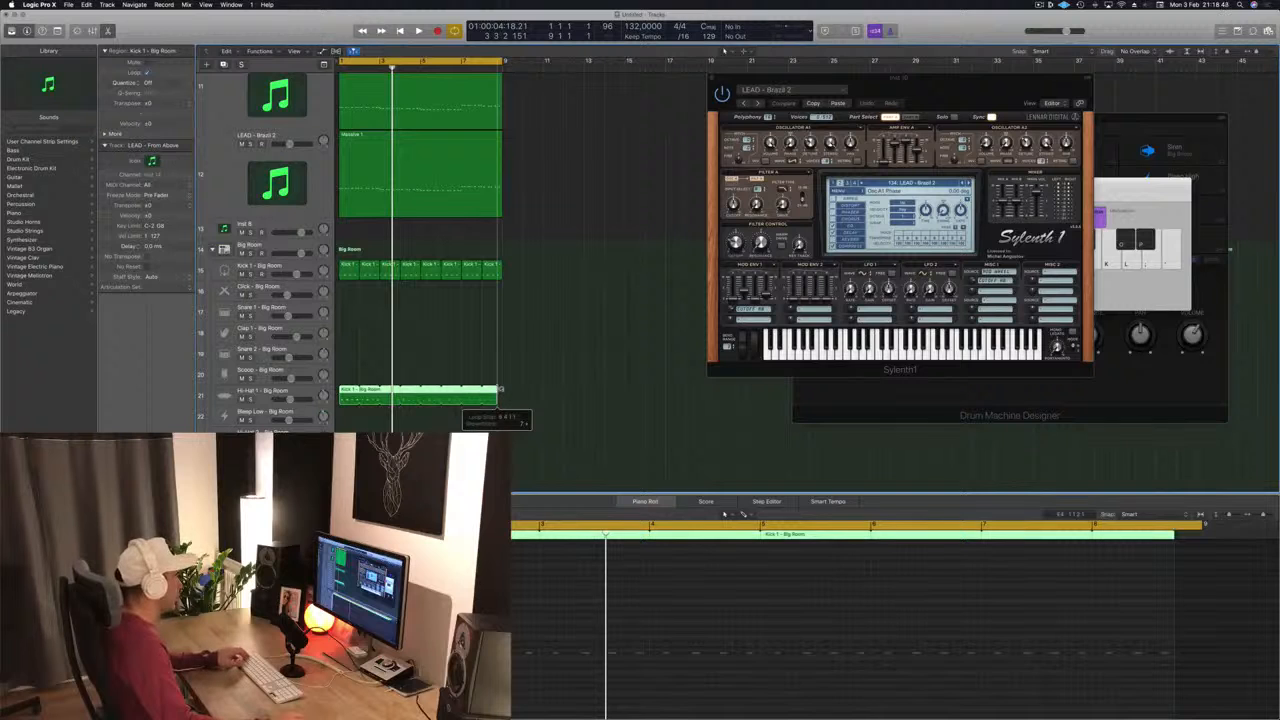
key(Return)
key(space)
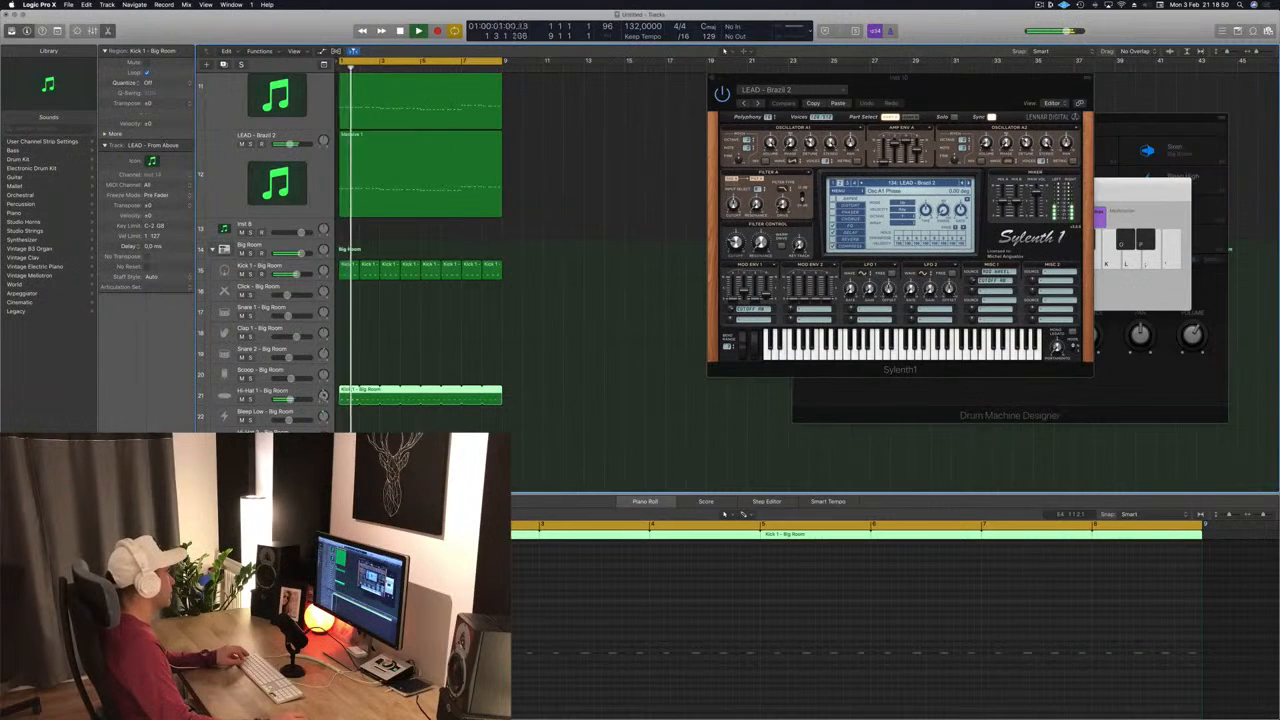
click(290, 398)
scroll(436, 390, down, 5)
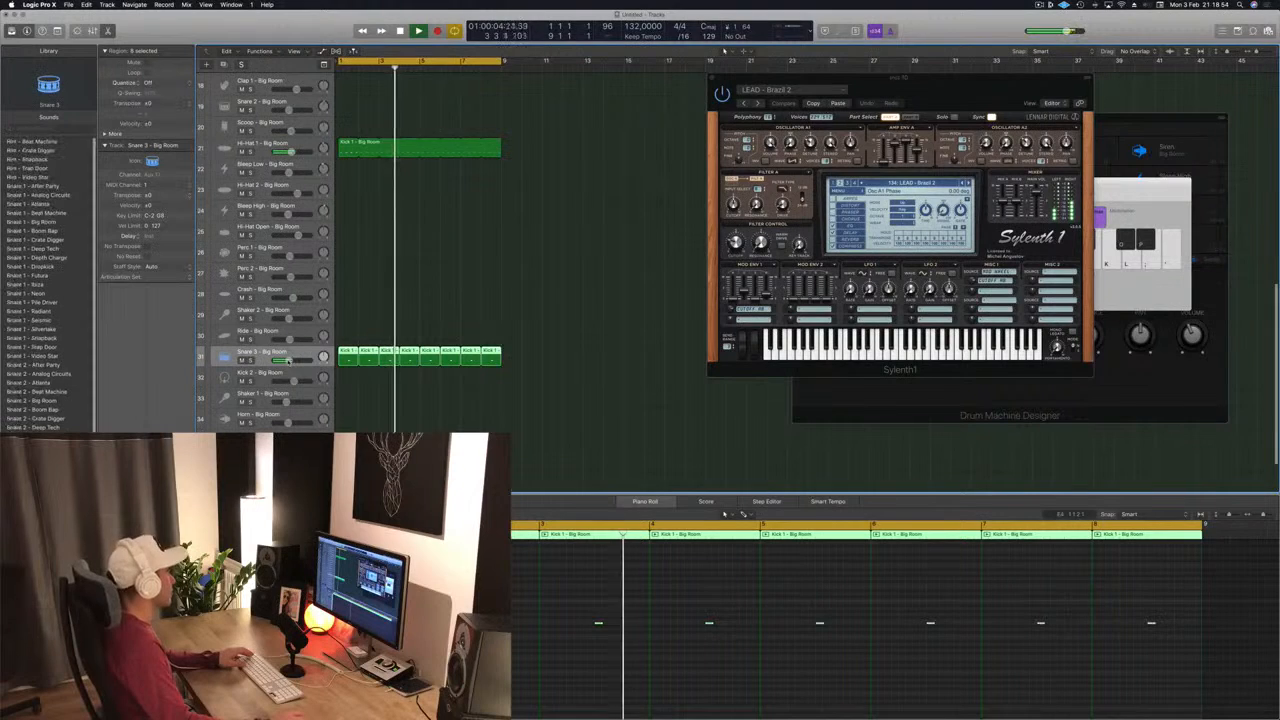
click(278, 358)
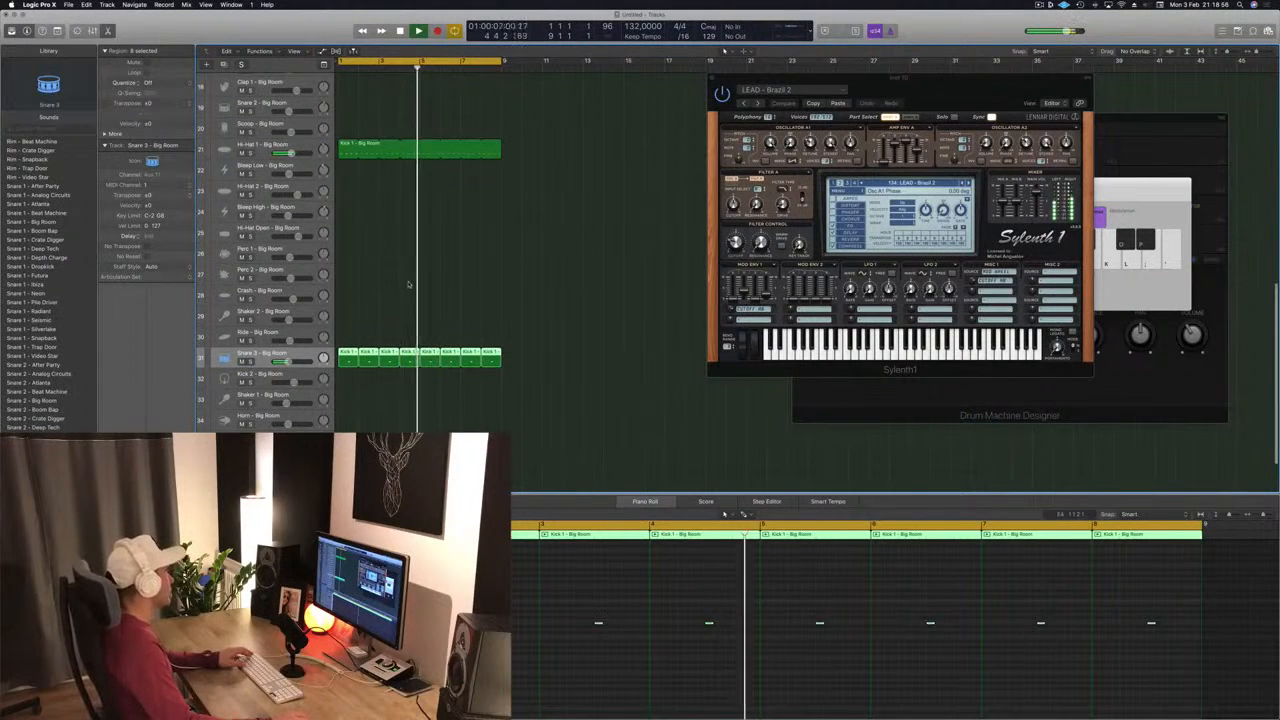
scroll(371, 311, up, 2)
scroll(371, 311, up, 2)
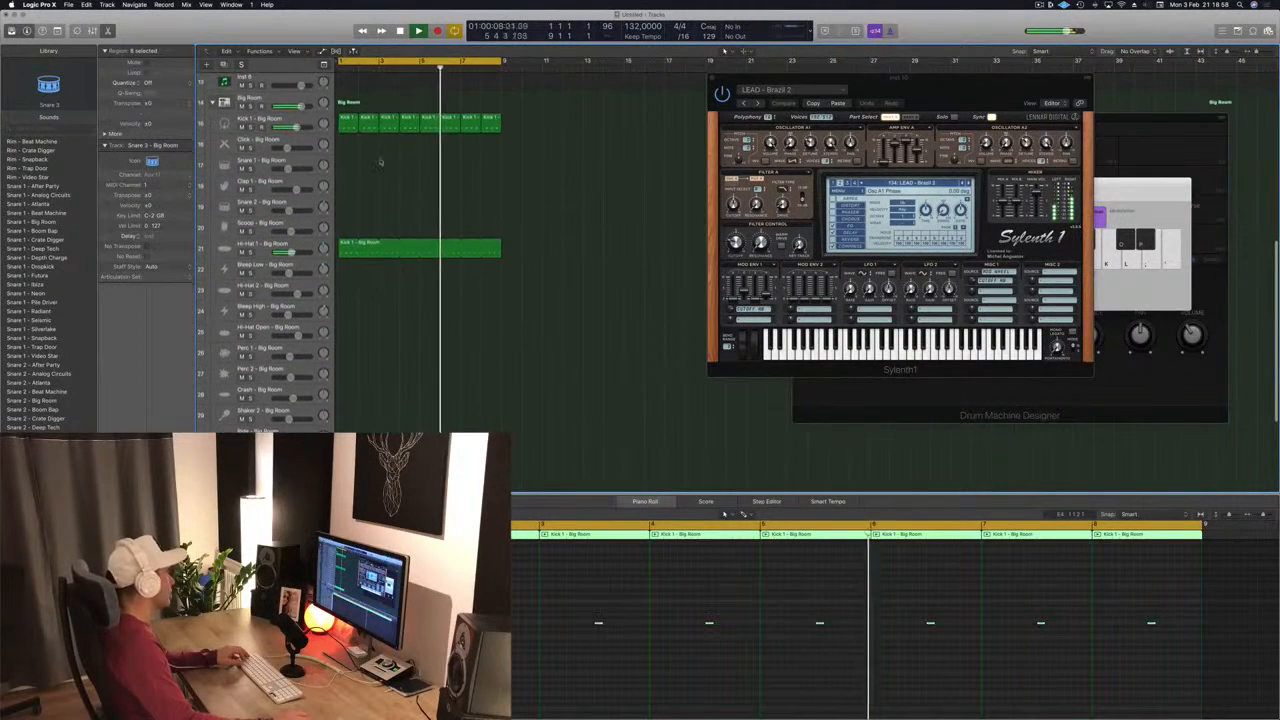
click(345, 128)
drag(346, 130, 355, 289)
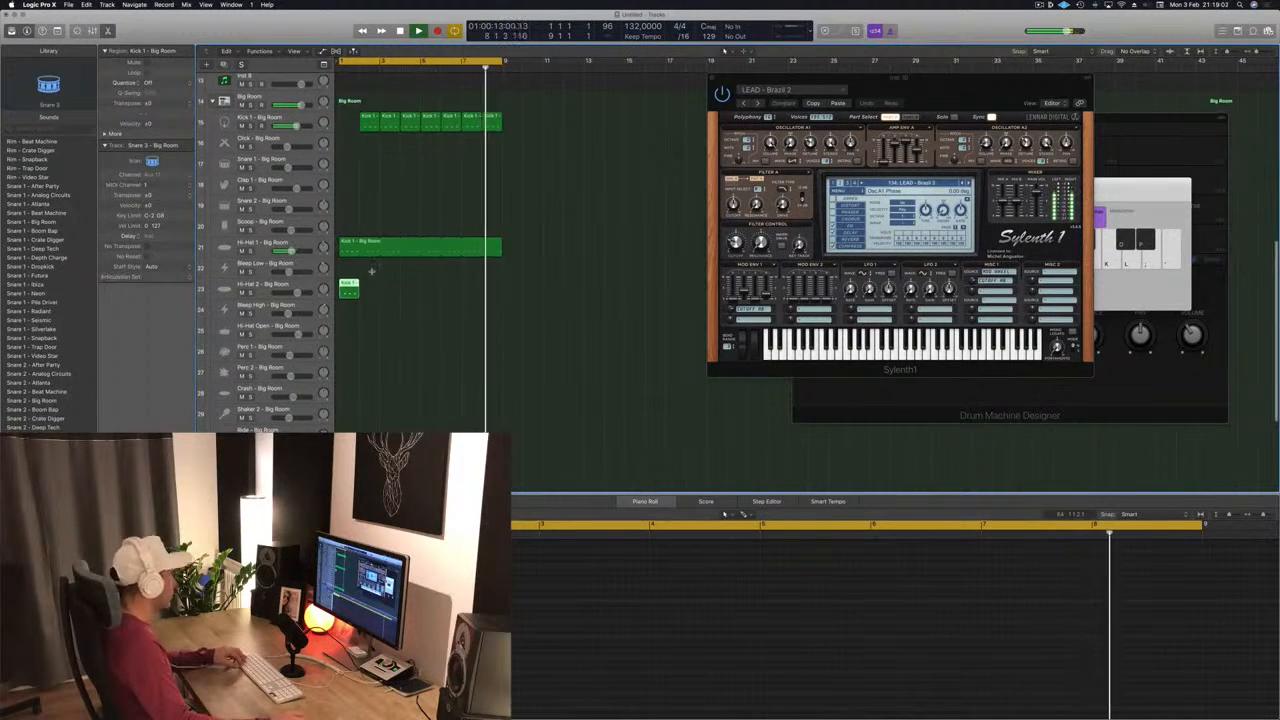
key(super+z)
- Copy the first Kick 1 region to the Shaker 2 track and split the edited region at bar 2, splitting crossing notes
drag(348, 117, 348, 413)
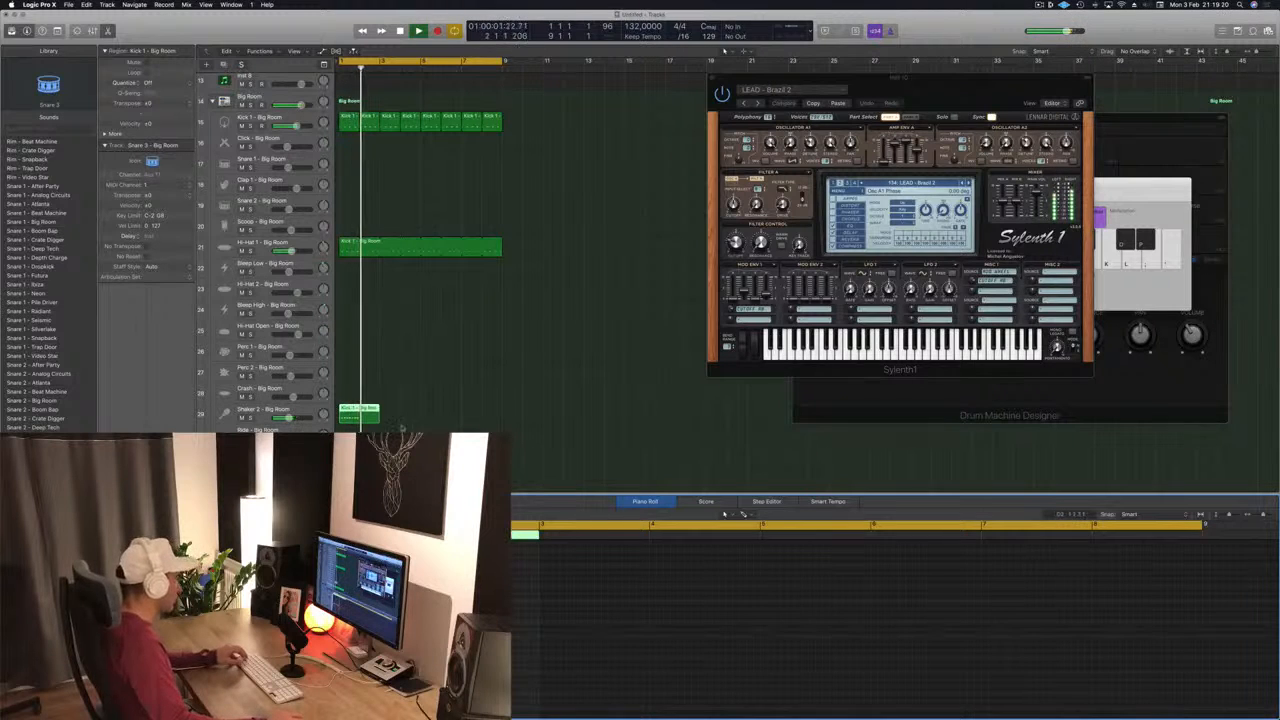
double_click(360, 413)
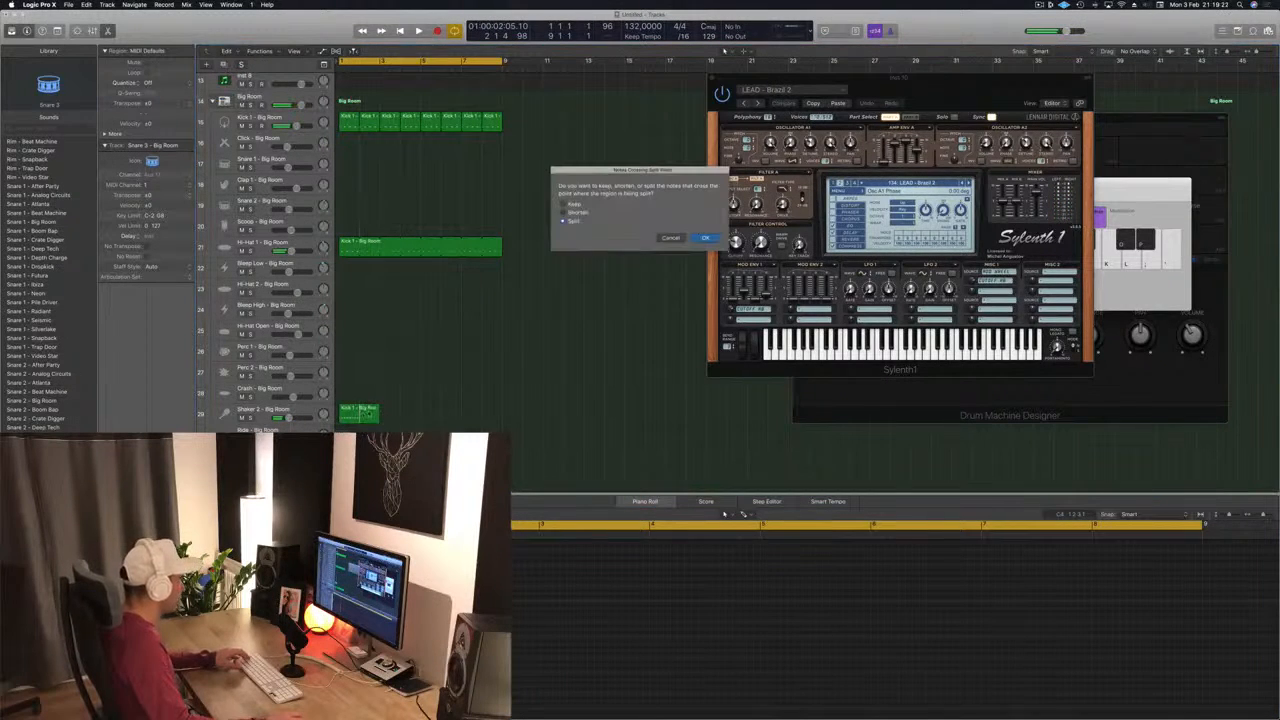
click(704, 238)
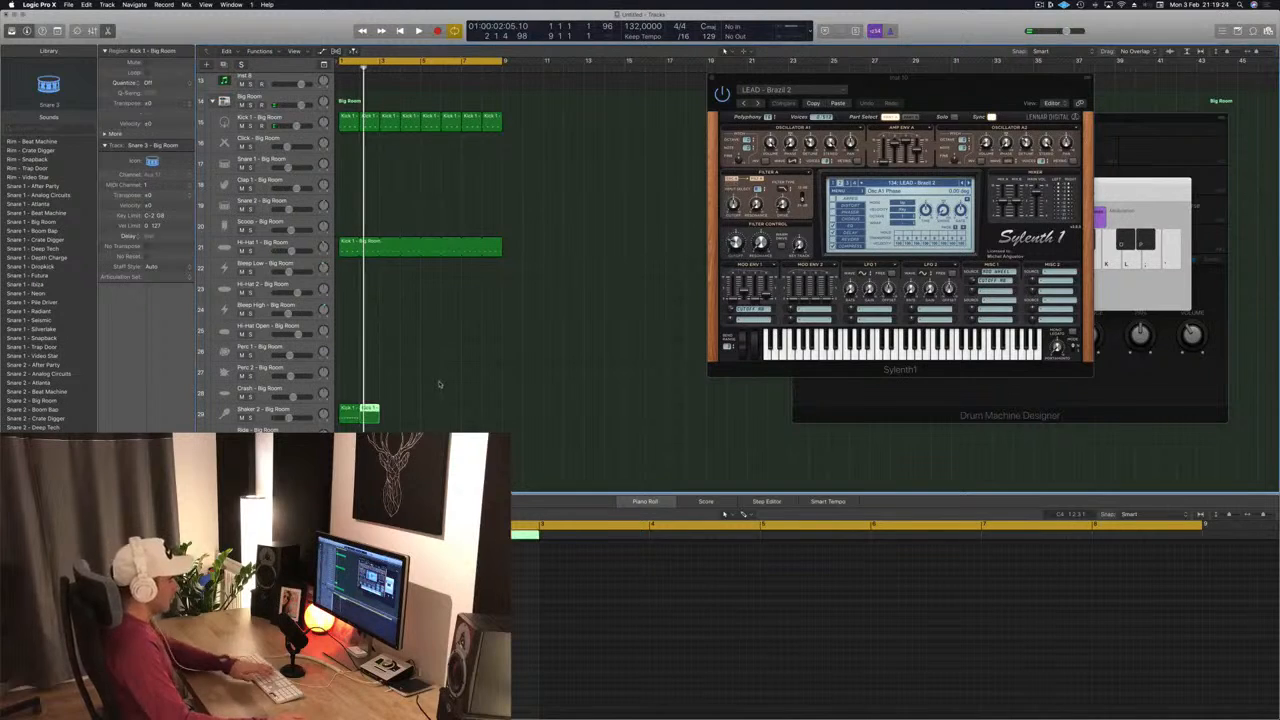
- Replace the split-off Shaker 2 part with copies of the first bar up to bar 9 and lower the track's volume
key(Delete)
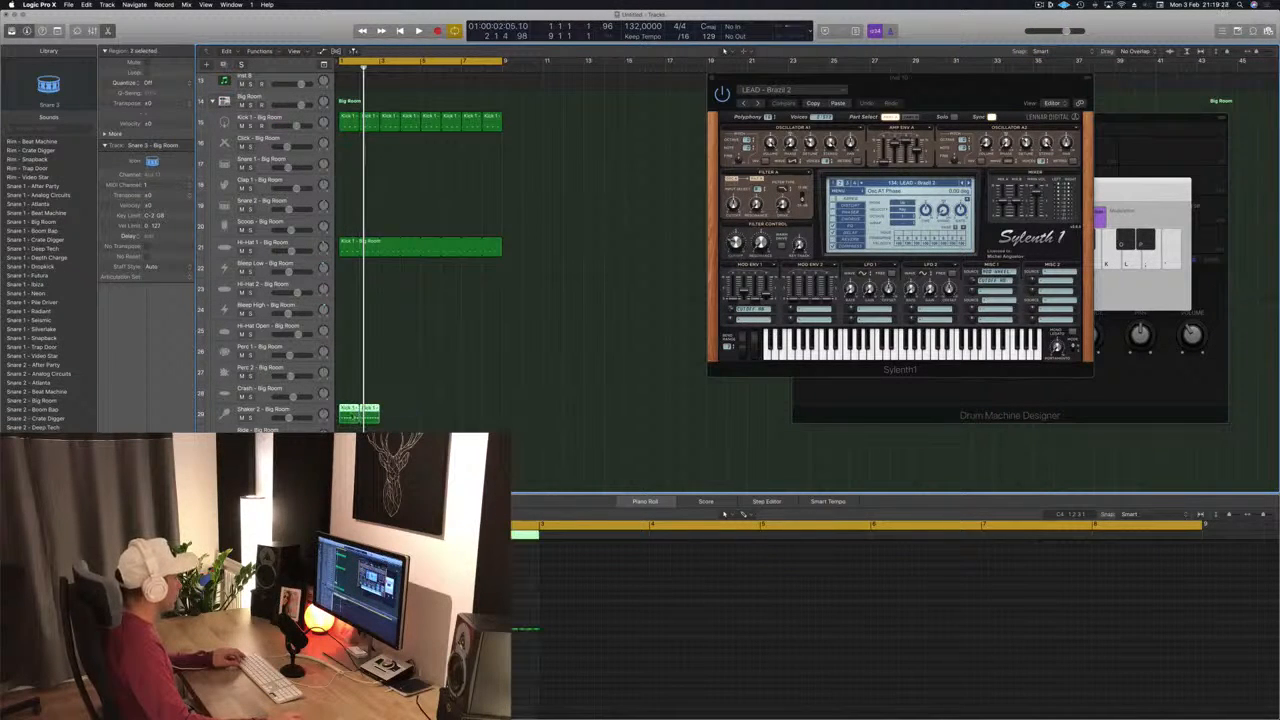
click(468, 413)
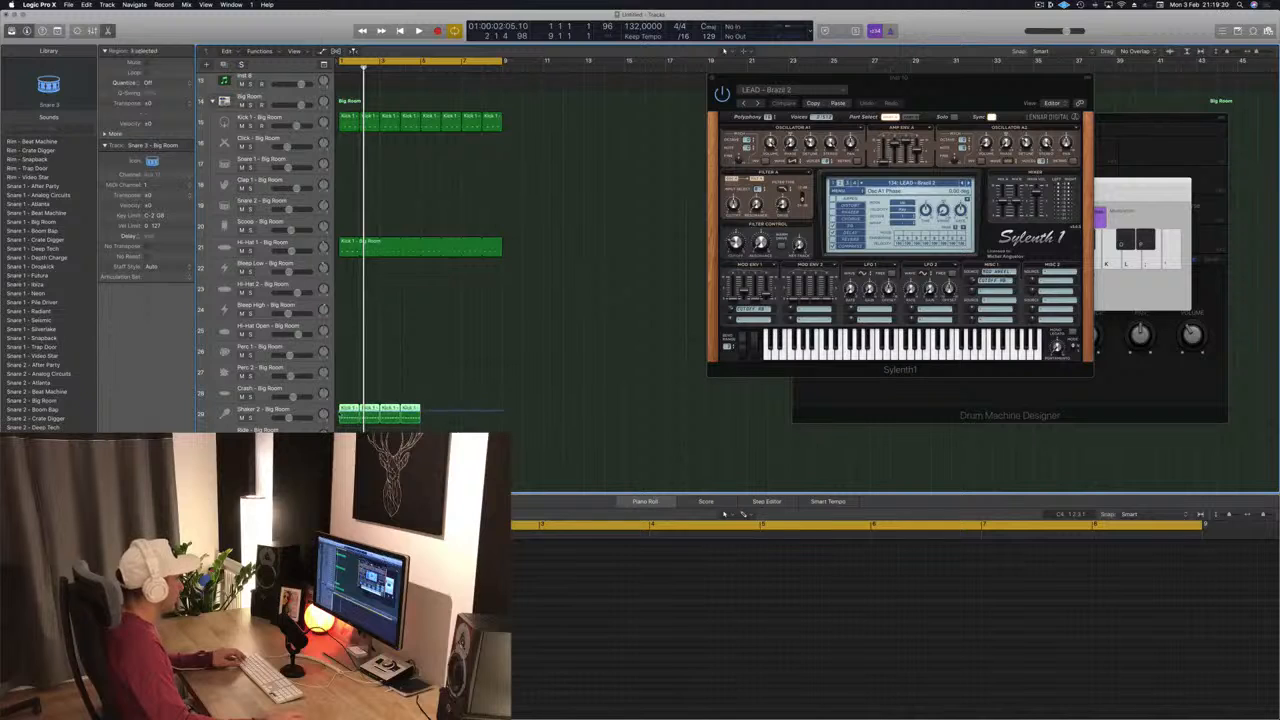
click(343, 410)
click(437, 411)
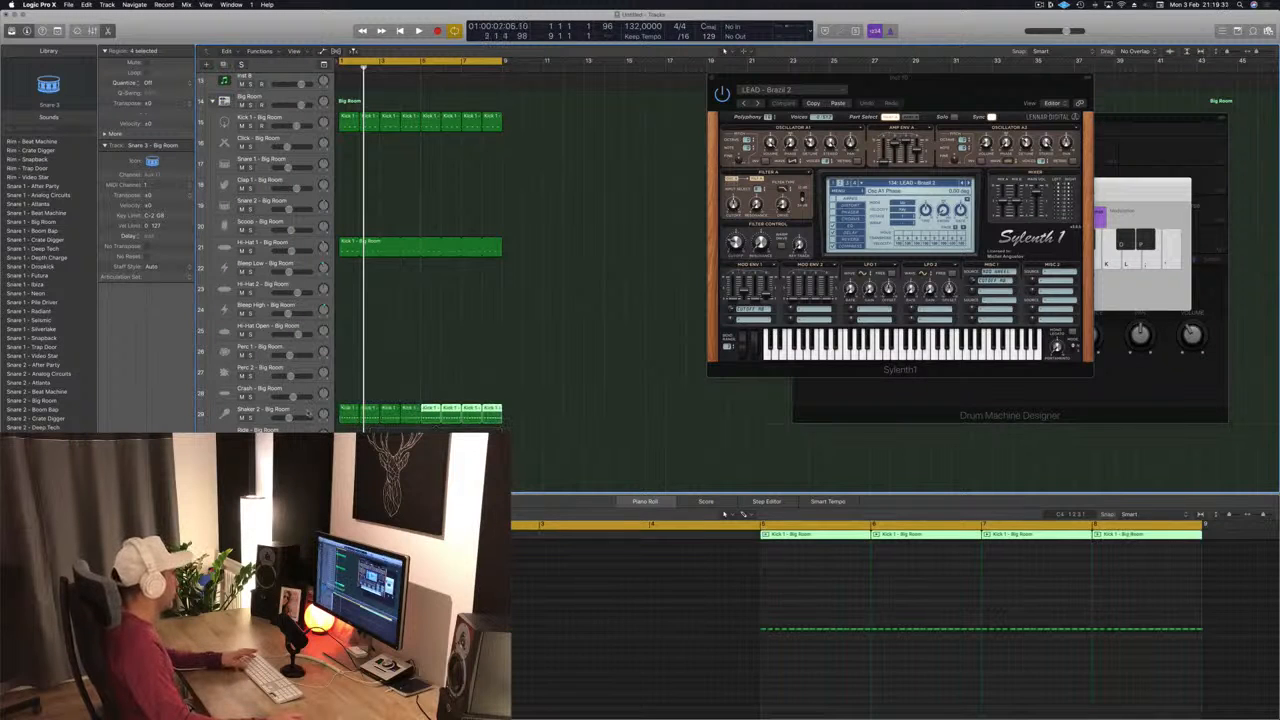
click(292, 415)
key(space)
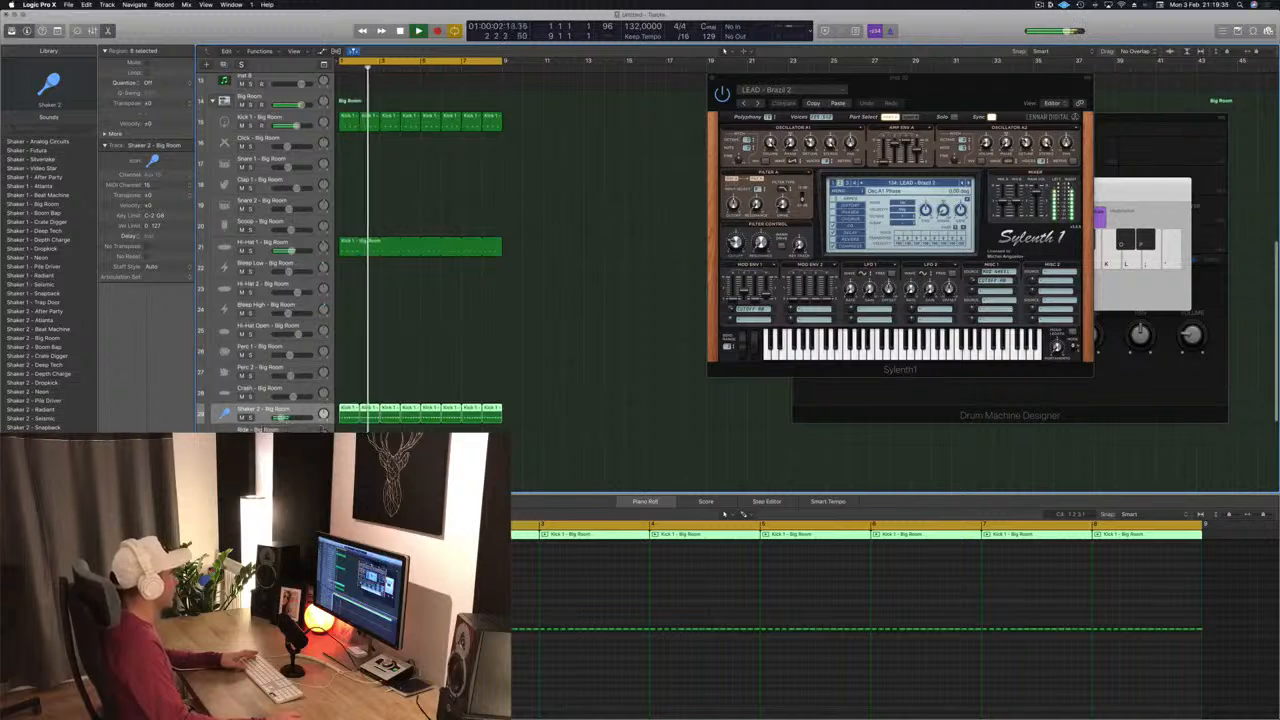
- Copy the first Kick 1 region to the Clap 1 - Big Room track at bar 1
scroll(443, 371, up, 5)
scroll(443, 371, up, 8)
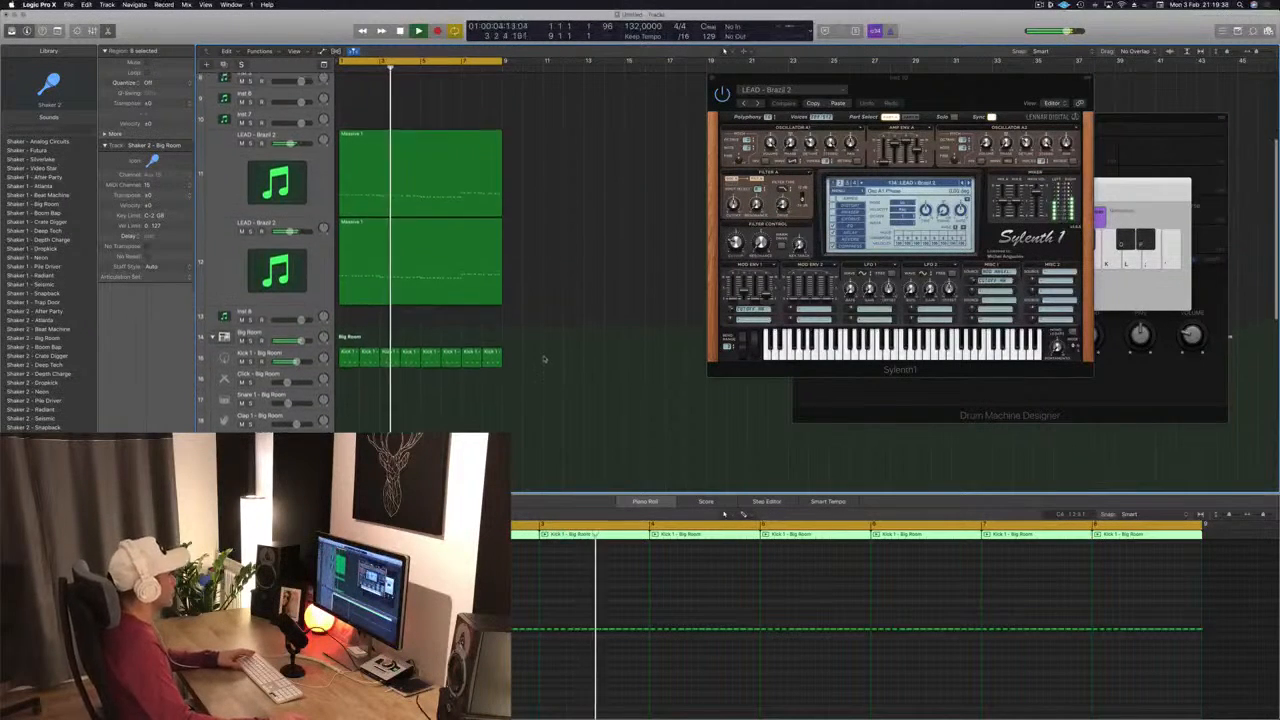
scroll(594, 251, down, 10)
scroll(594, 251, down, 1)
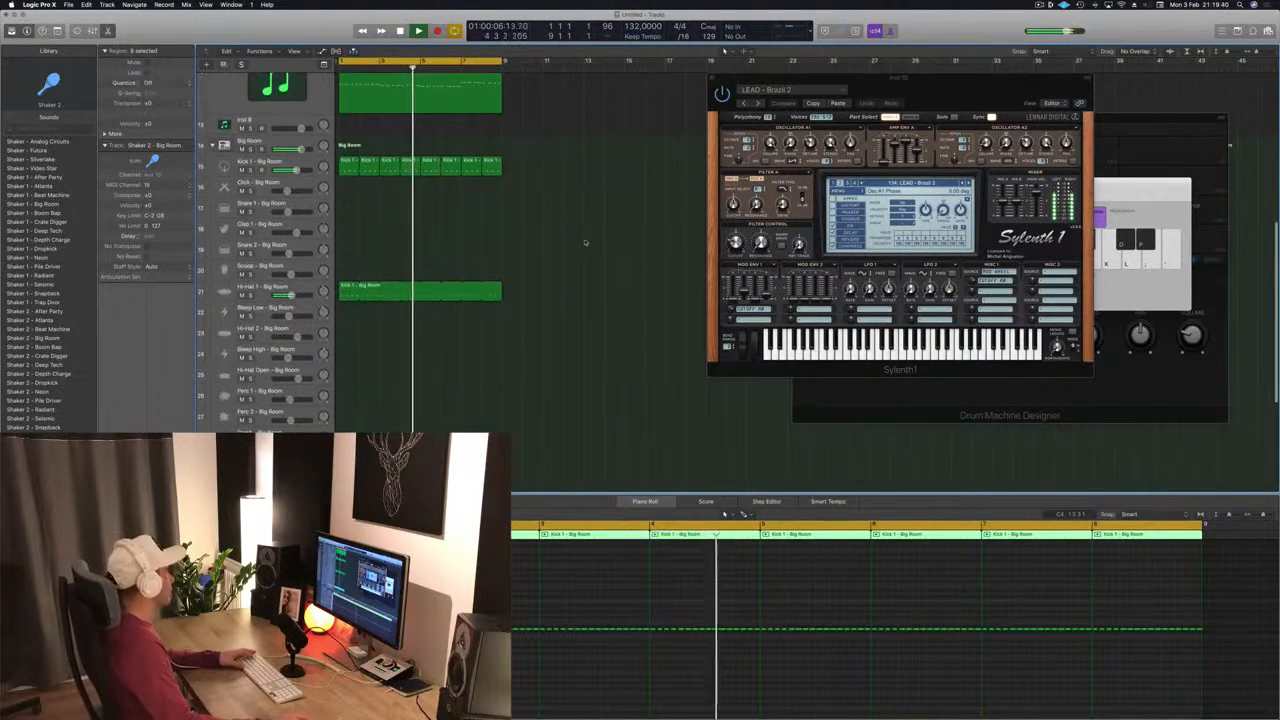
click(339, 182)
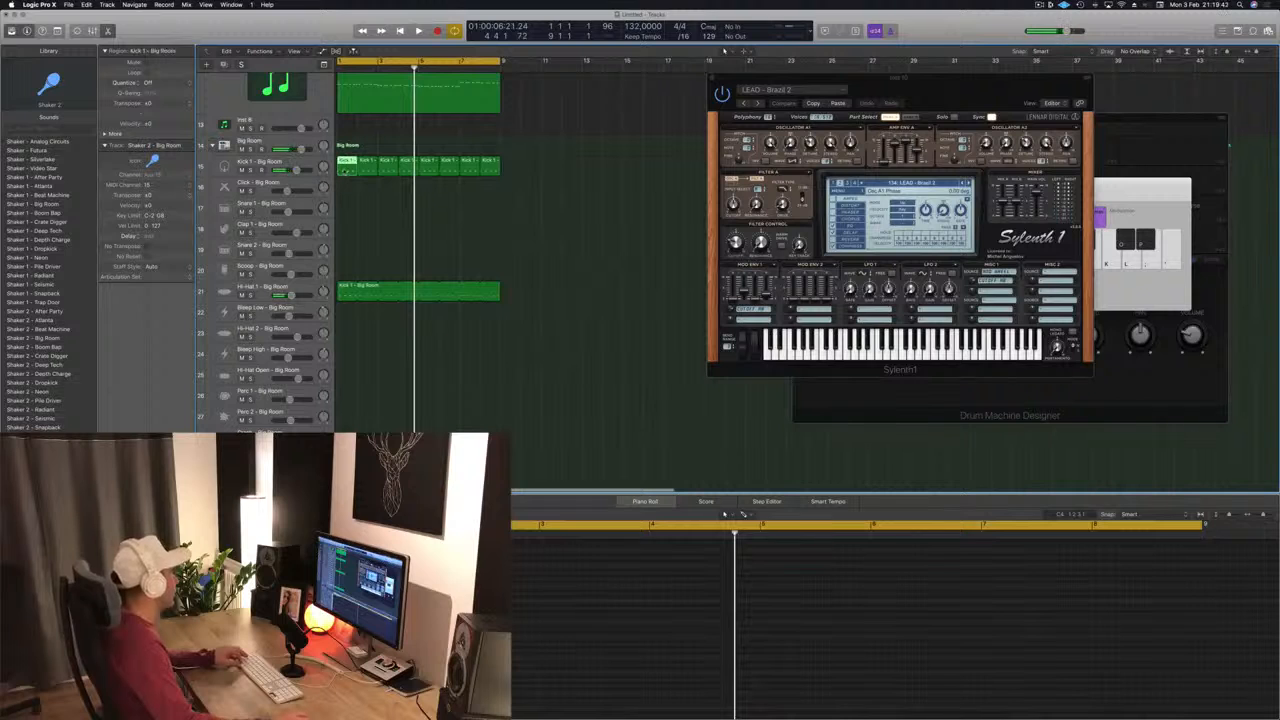
drag(346, 170, 349, 229)
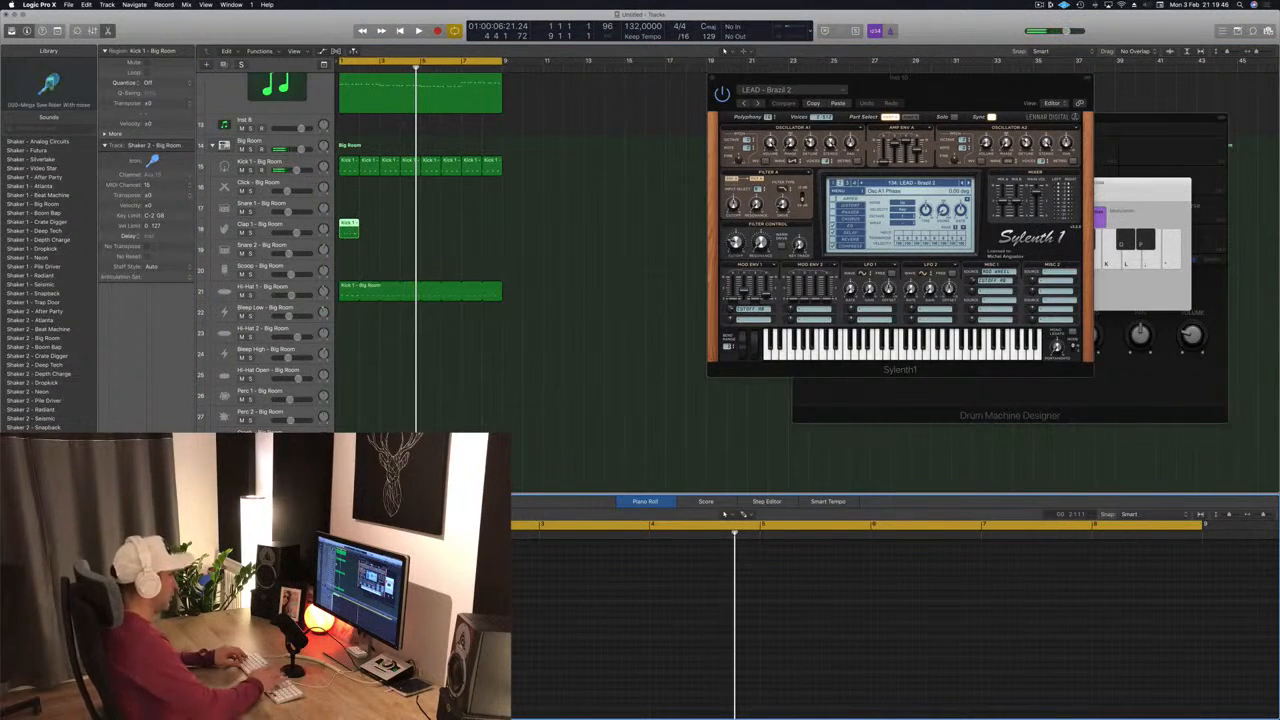
- Loop the edited Clap 1 region up to bar 9 and slightly lower the Clap 1 track's volume during playback
key(Down)
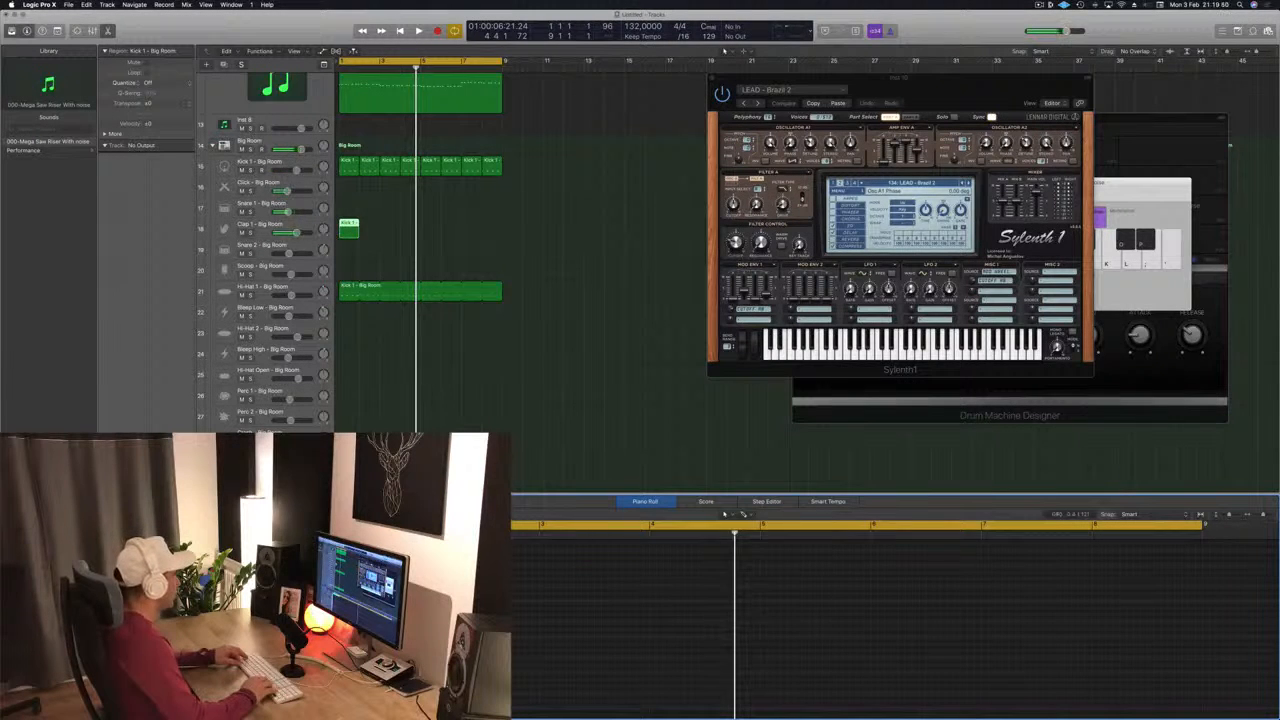
key(Return)
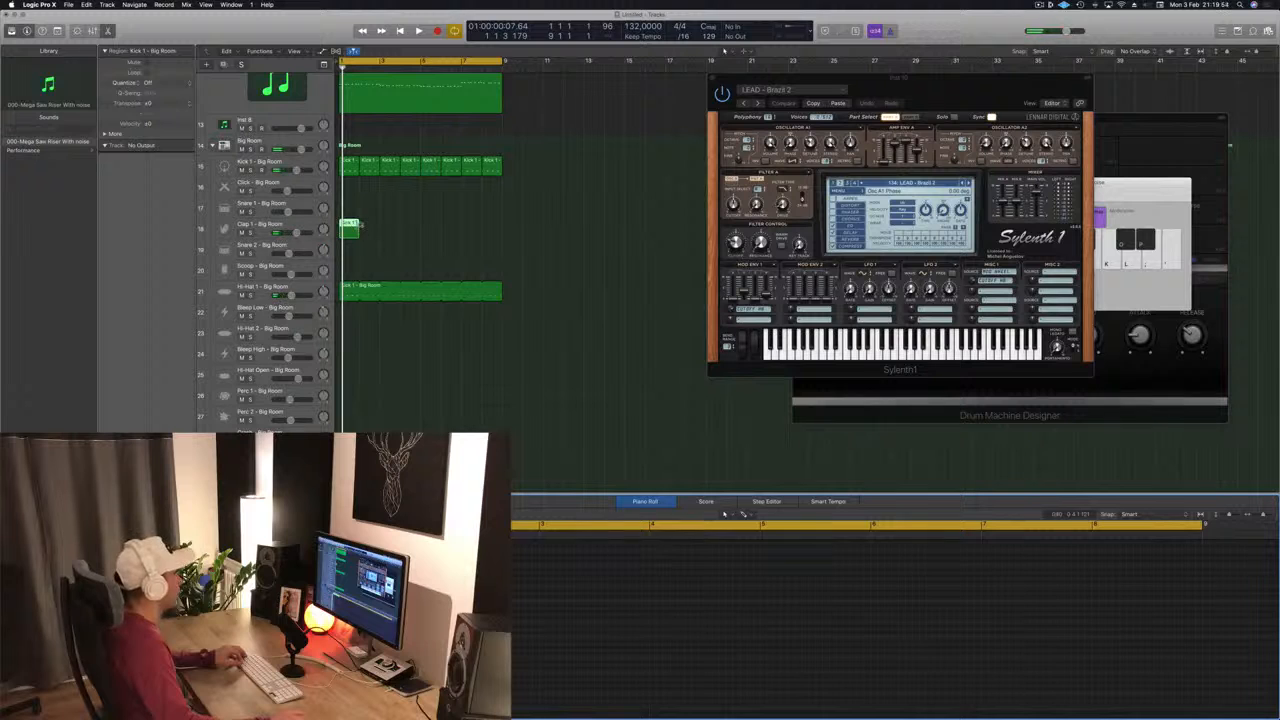
drag(356, 226, 502, 232)
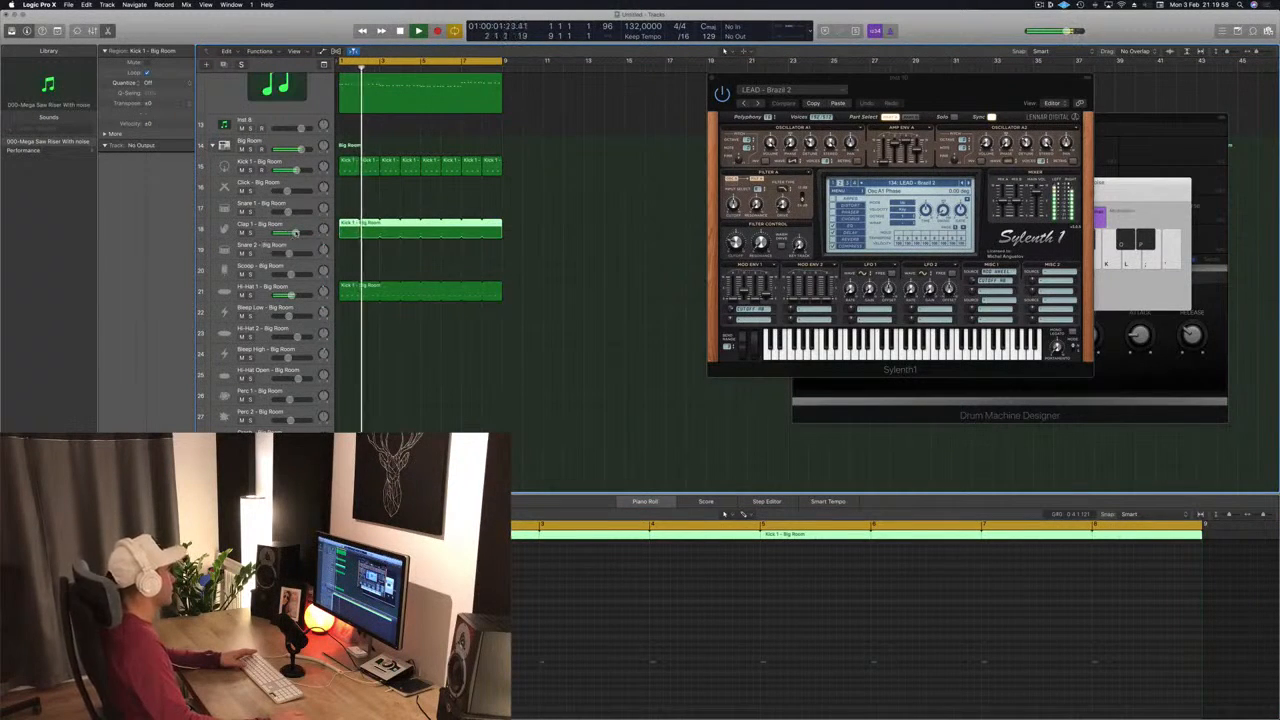
click(278, 226)
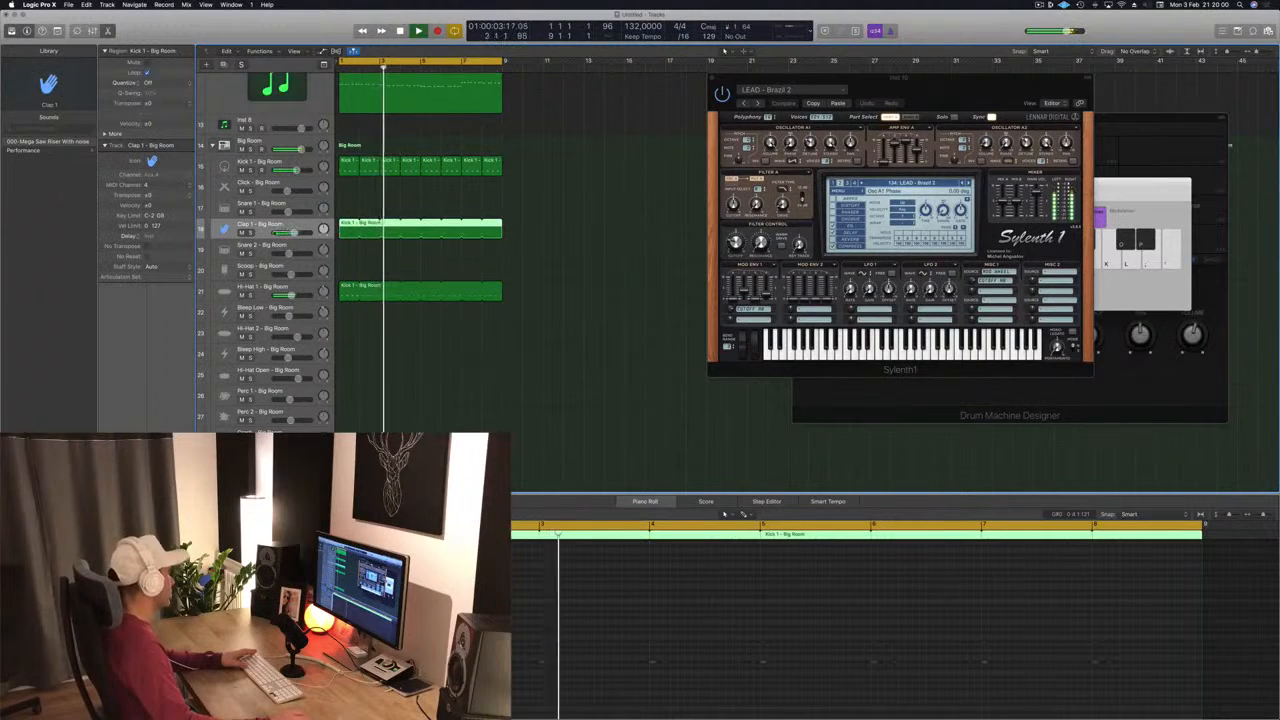
- Restart playback with a Stereo Delay on the Clap 1 track and browse its presets to Dual 1:8 Note Triplet
key(Return)
key(space)
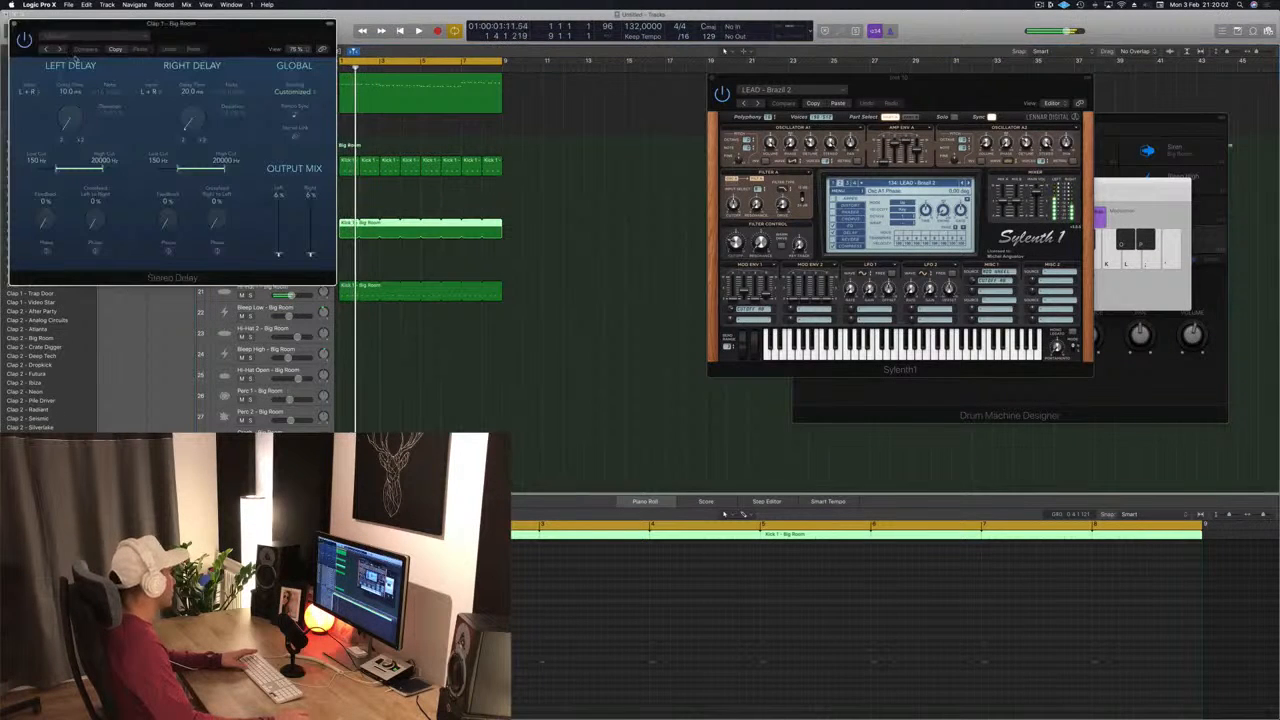
click(47, 50)
click(47, 50)
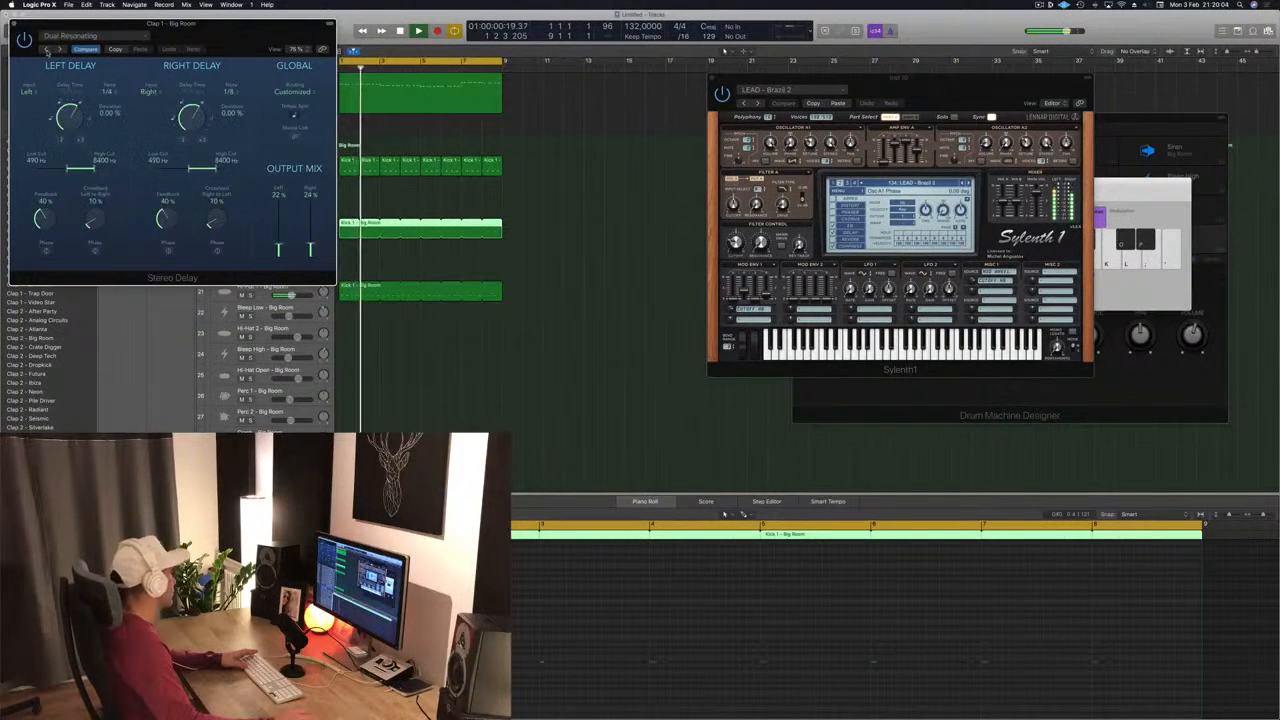
drag(228, 31, 749, 158)
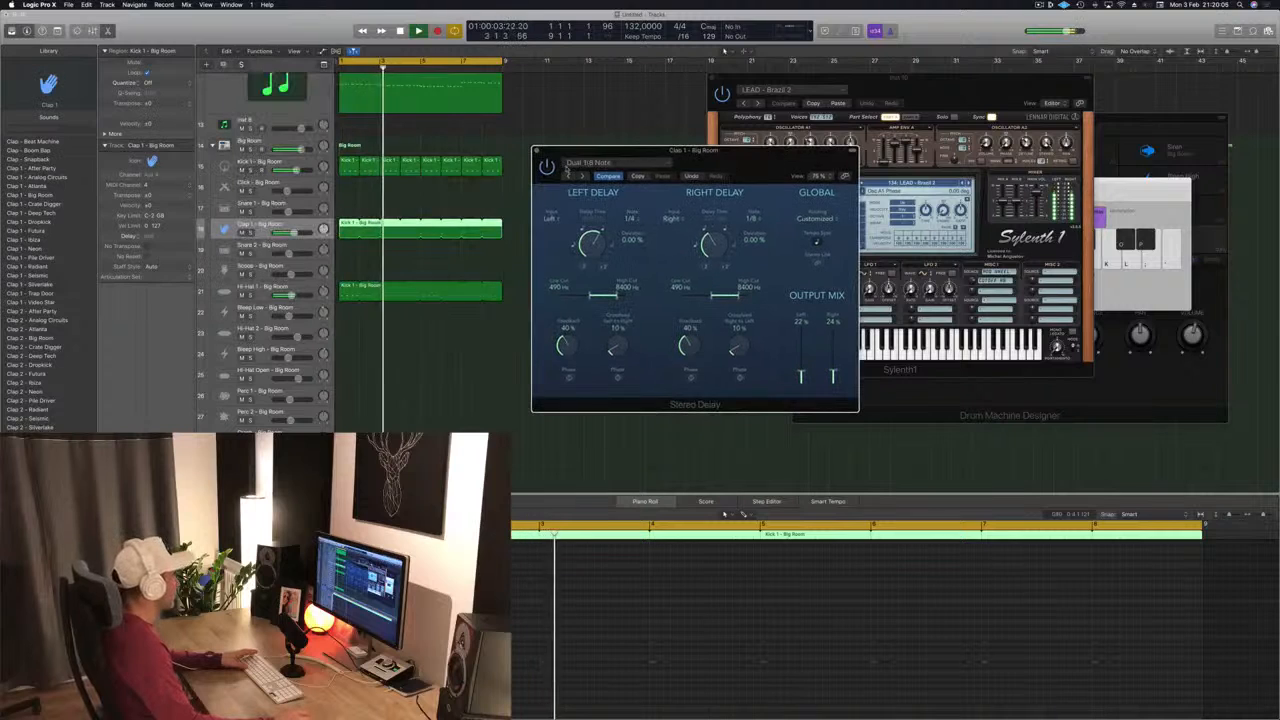
click(568, 177)
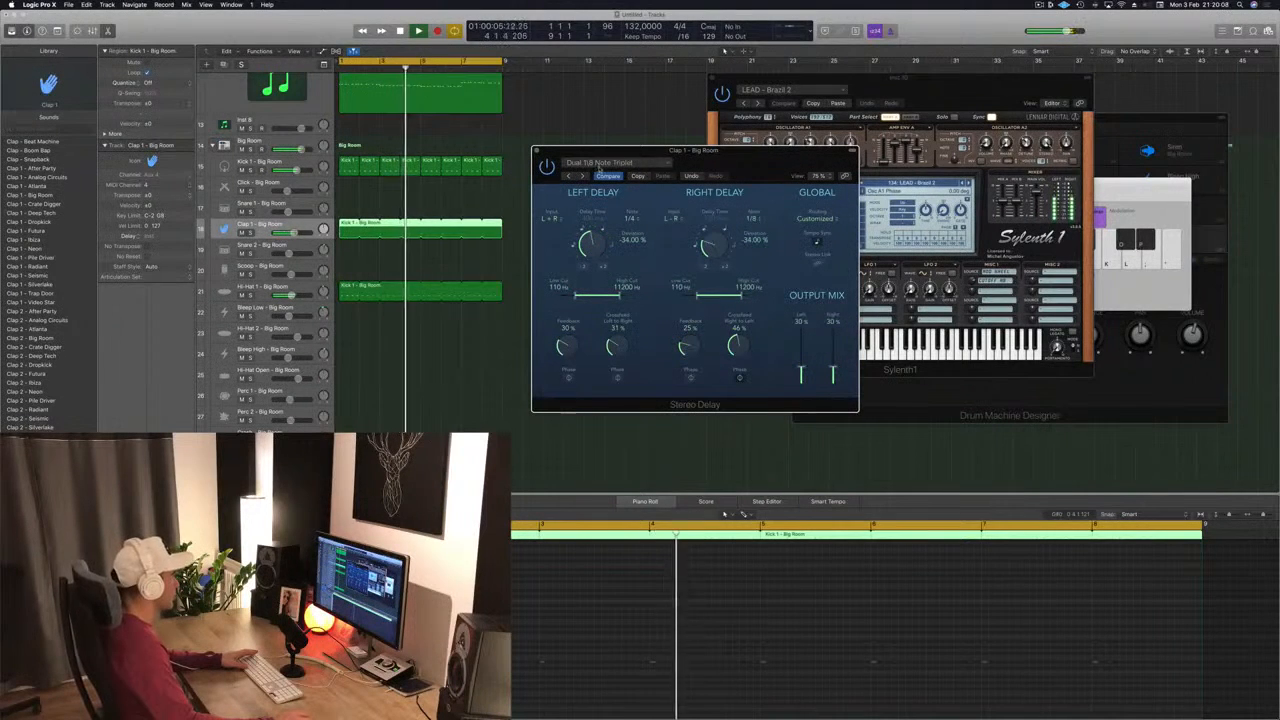
- Switch the Clap 1 Stereo Delay to the Dual 1:8 Note Dotted preset and close its window
click(489, 225)
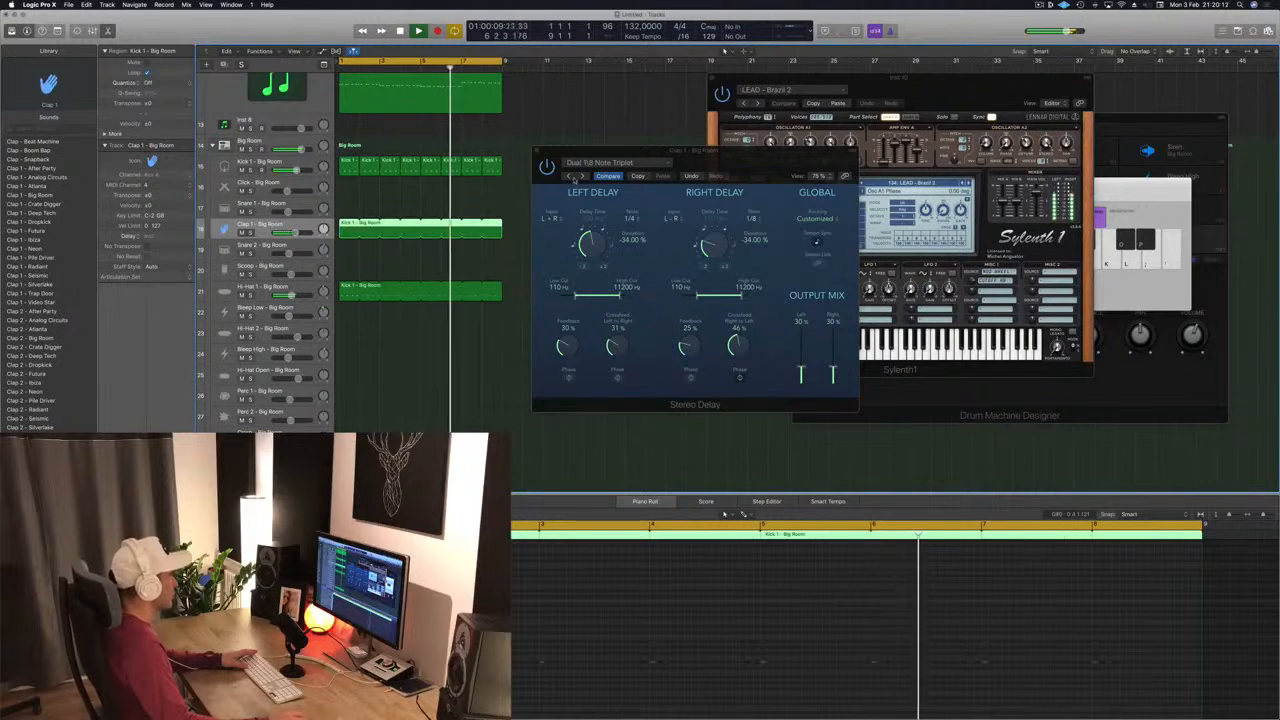
click(566, 177)
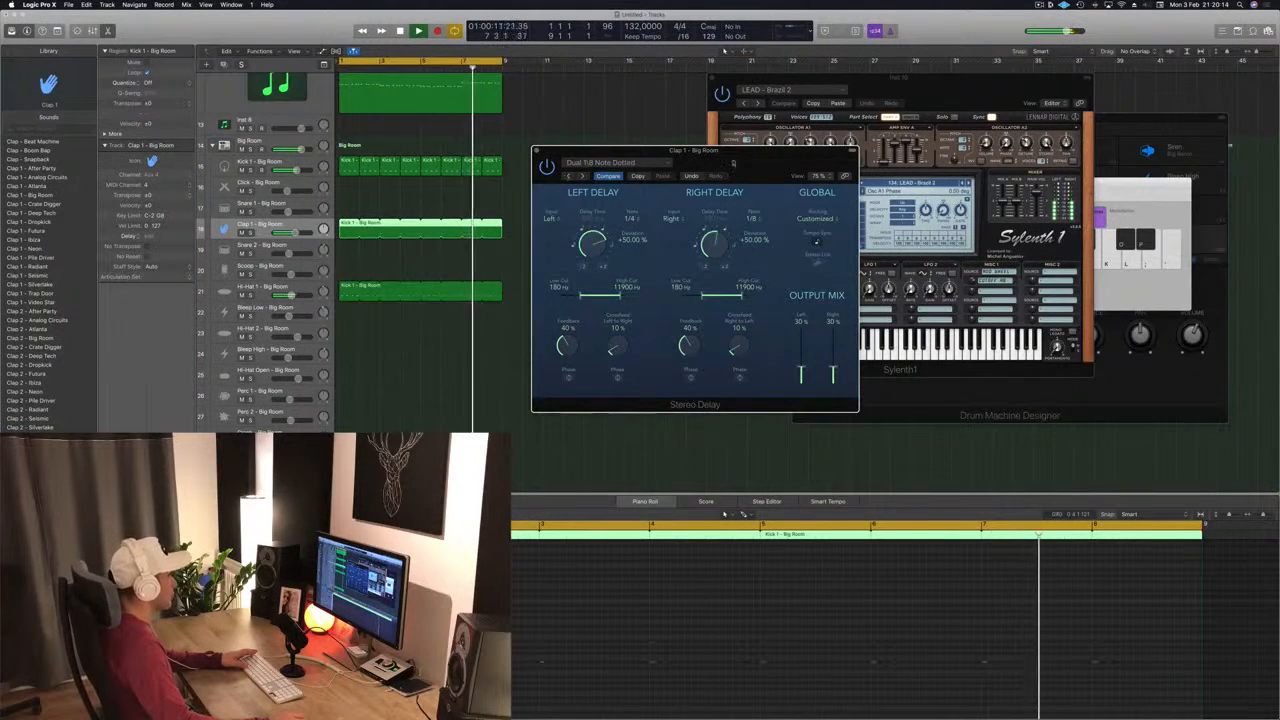
drag(600, 150, 560, 167)
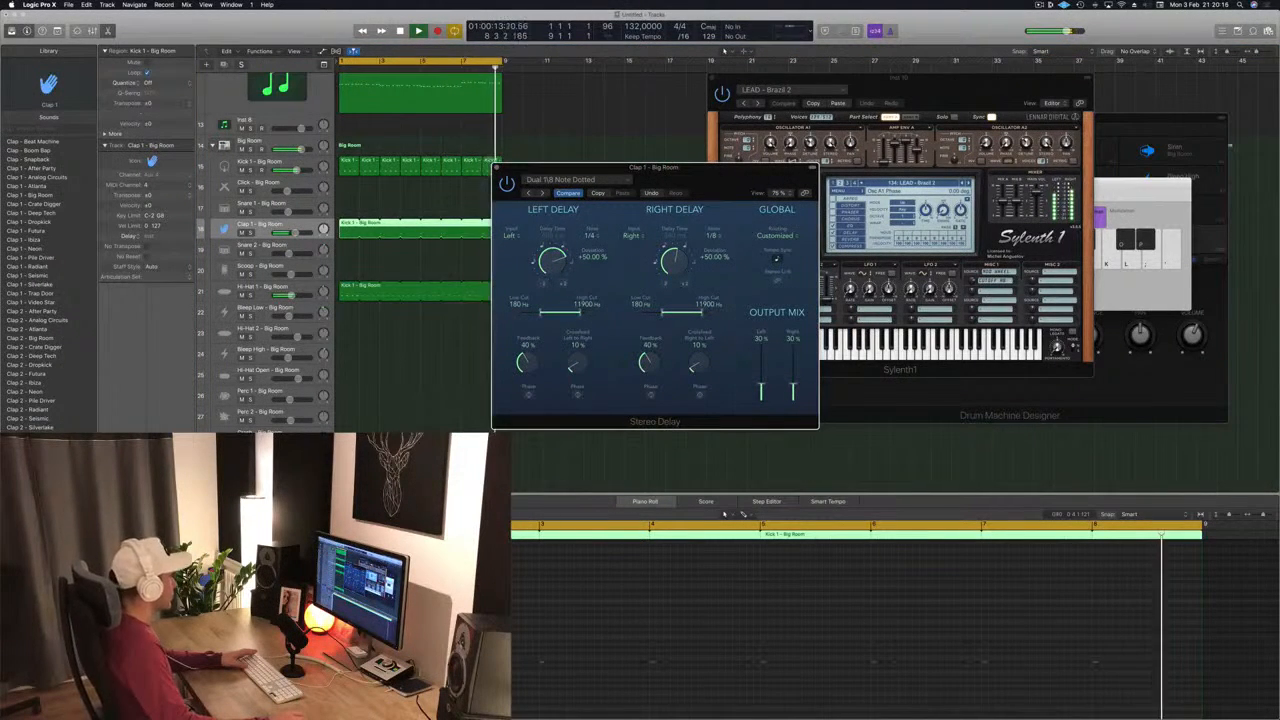
click(262, 225)
click(497, 169)
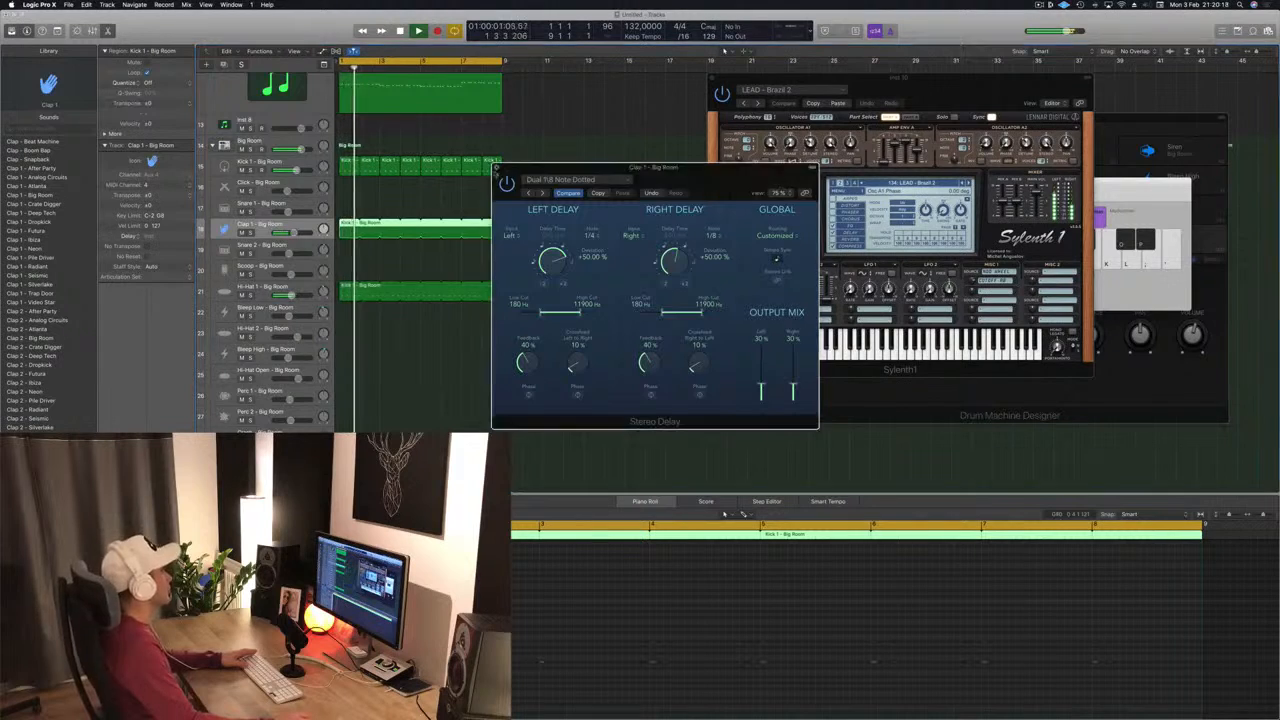
- Check the Sylenth1 settings of the first LEAD - Brazil 2 track, close its window and mute that track
scroll(400, 170, up, 10)
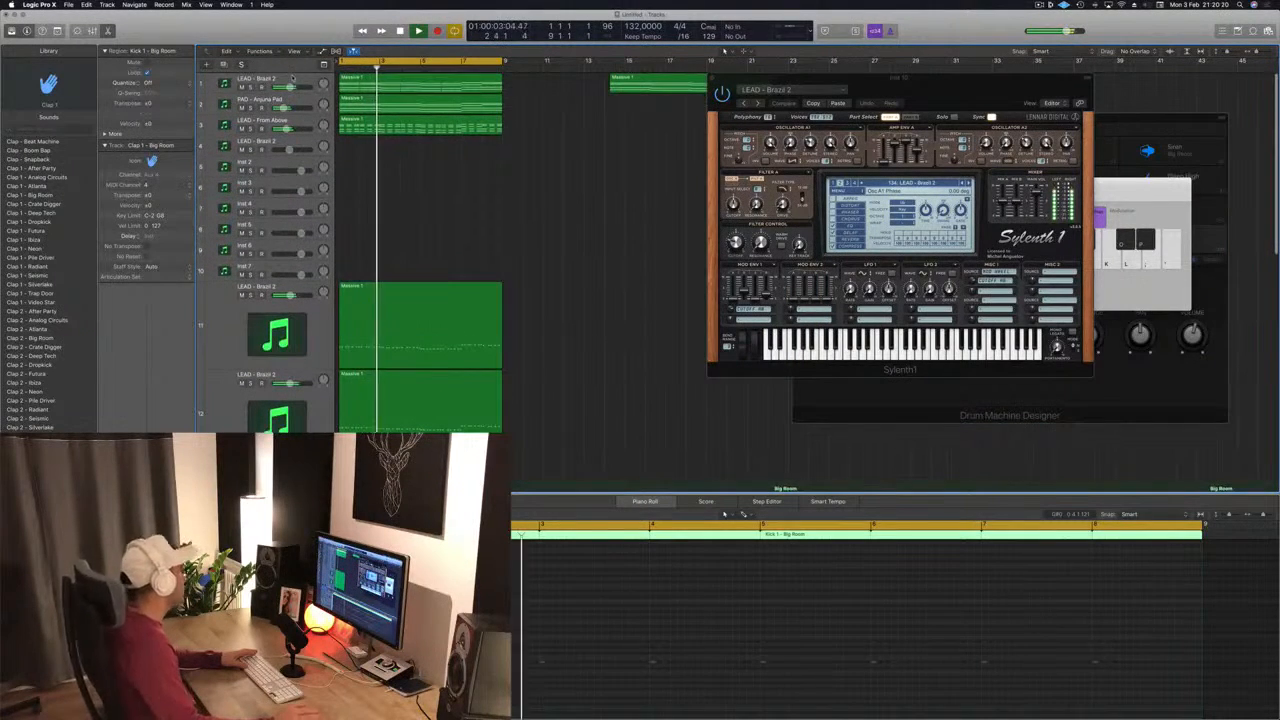
click(292, 76)
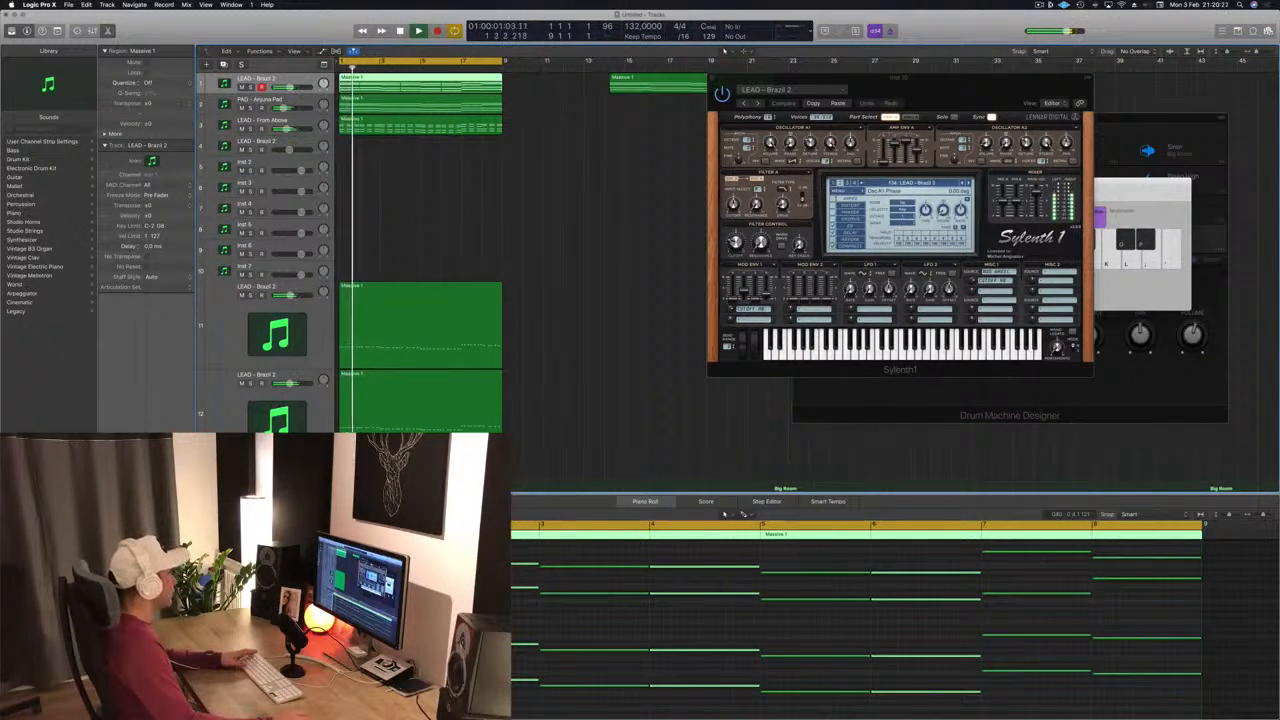
double_click(293, 78)
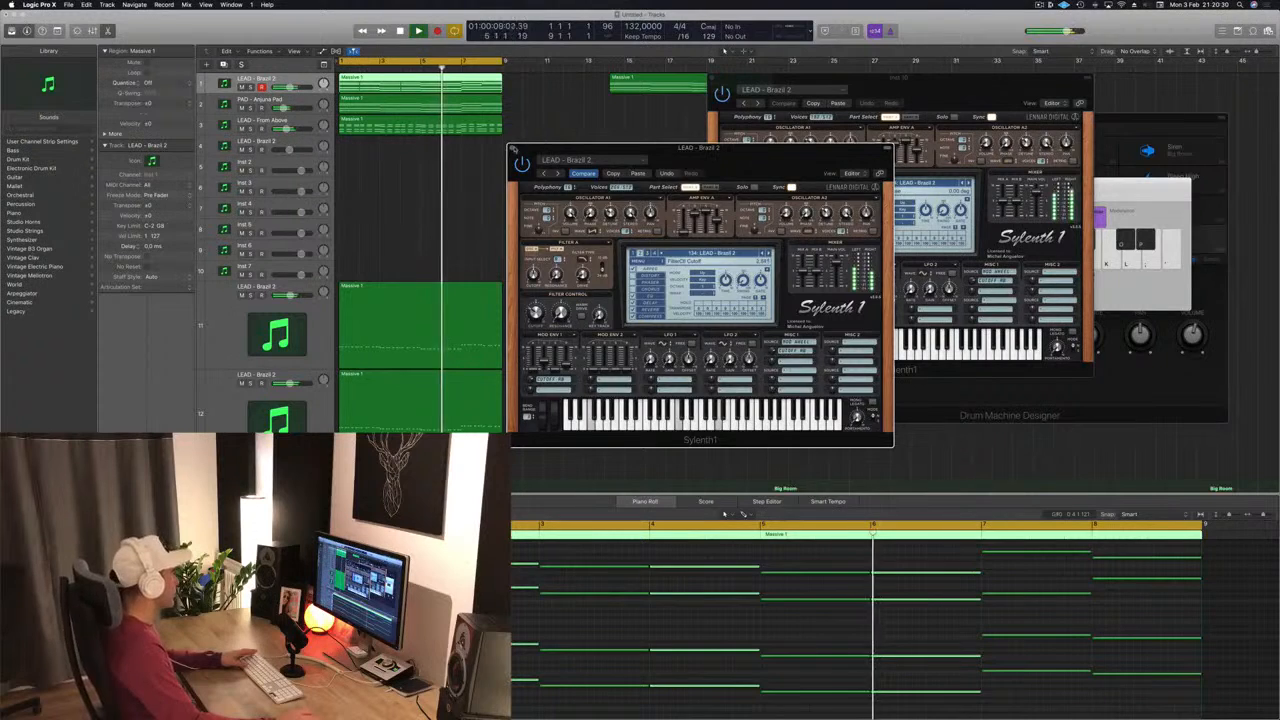
click(514, 149)
click(241, 88)
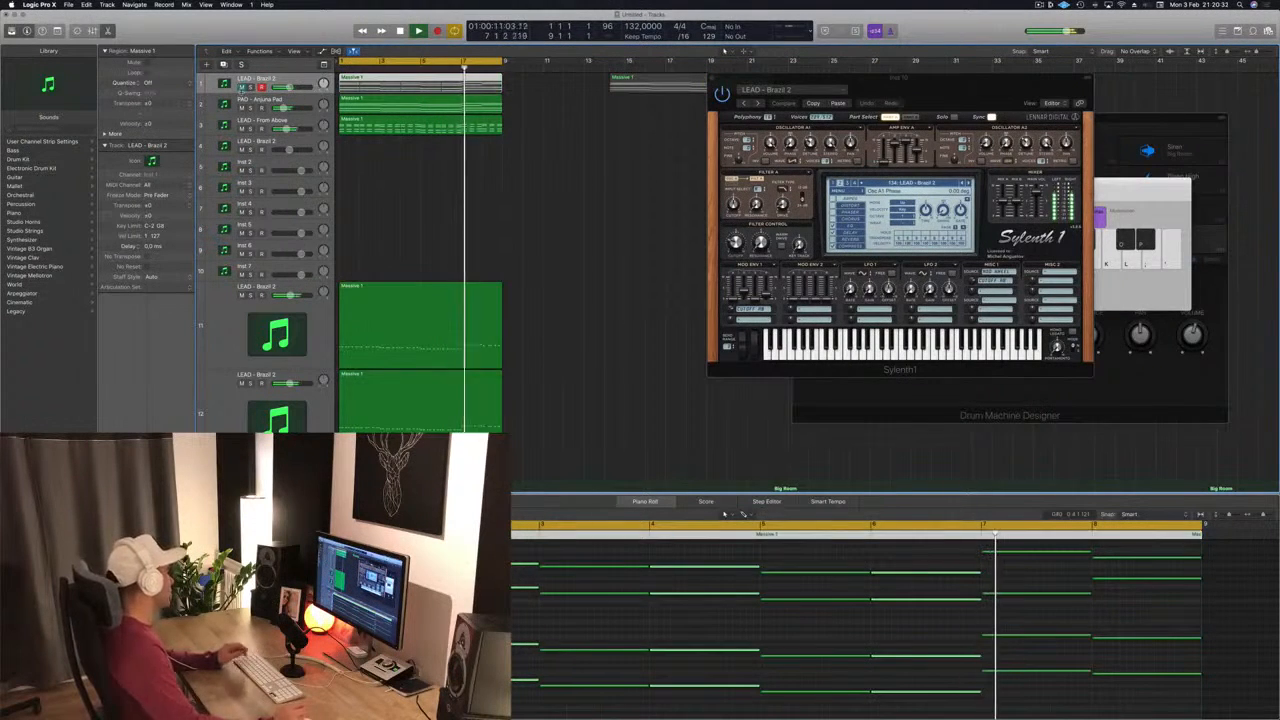
click(390, 196)
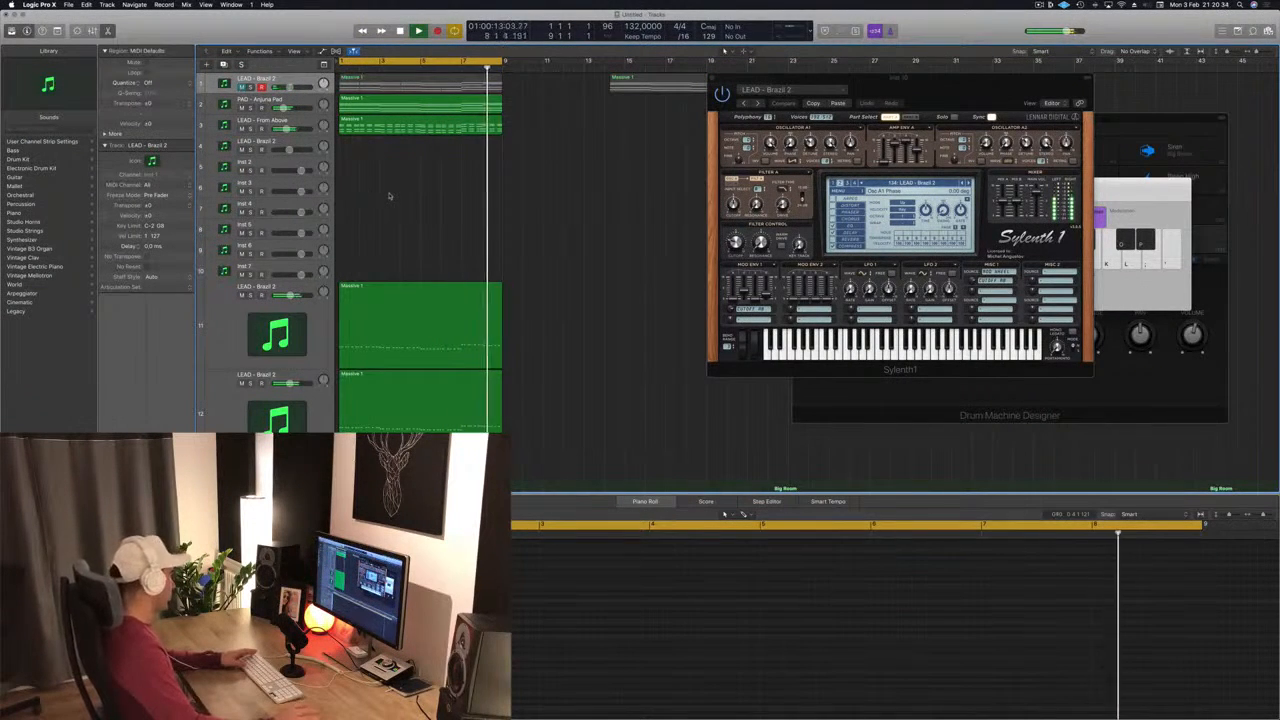
scroll(437, 200, down, 3)
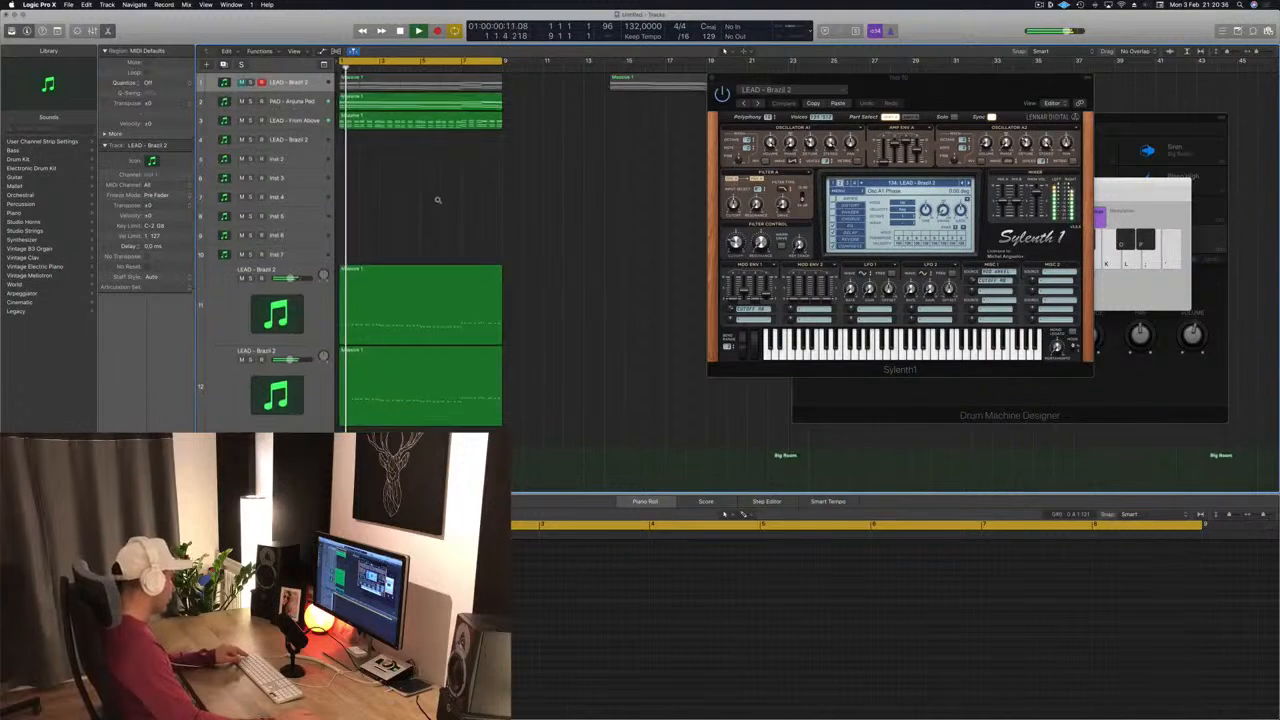
scroll(437, 200, down, 2)
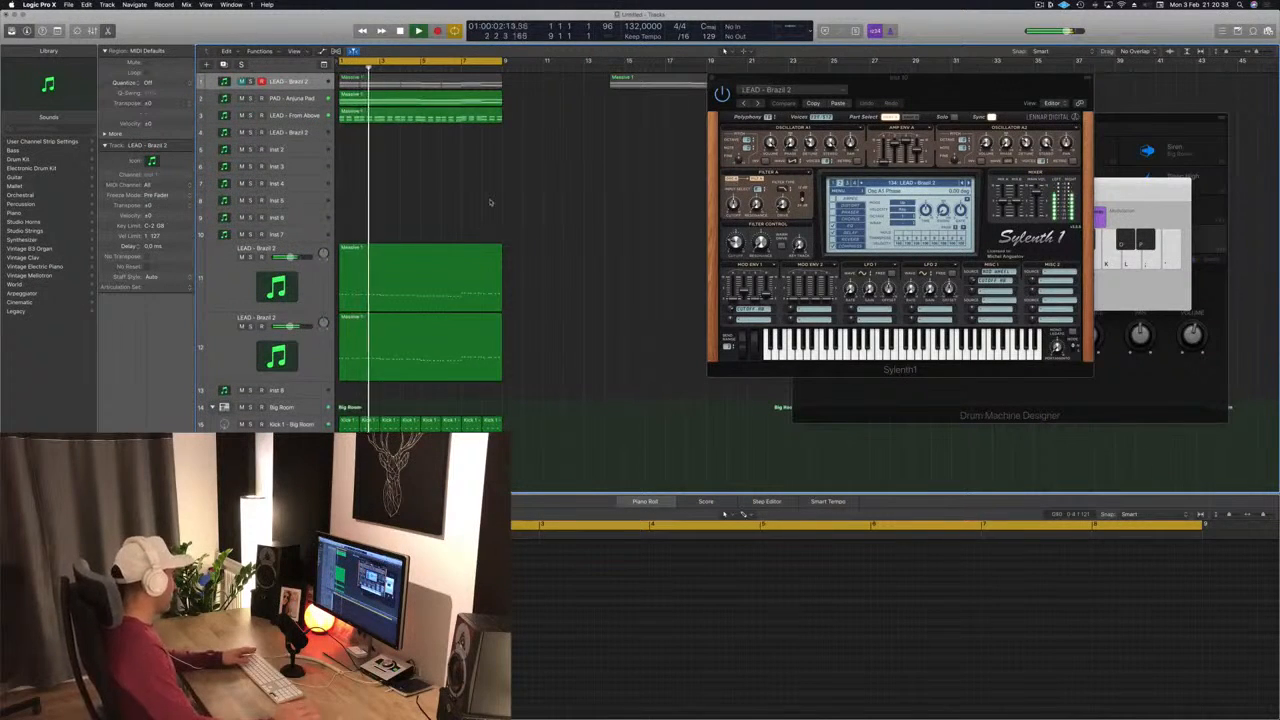
click(407, 119)
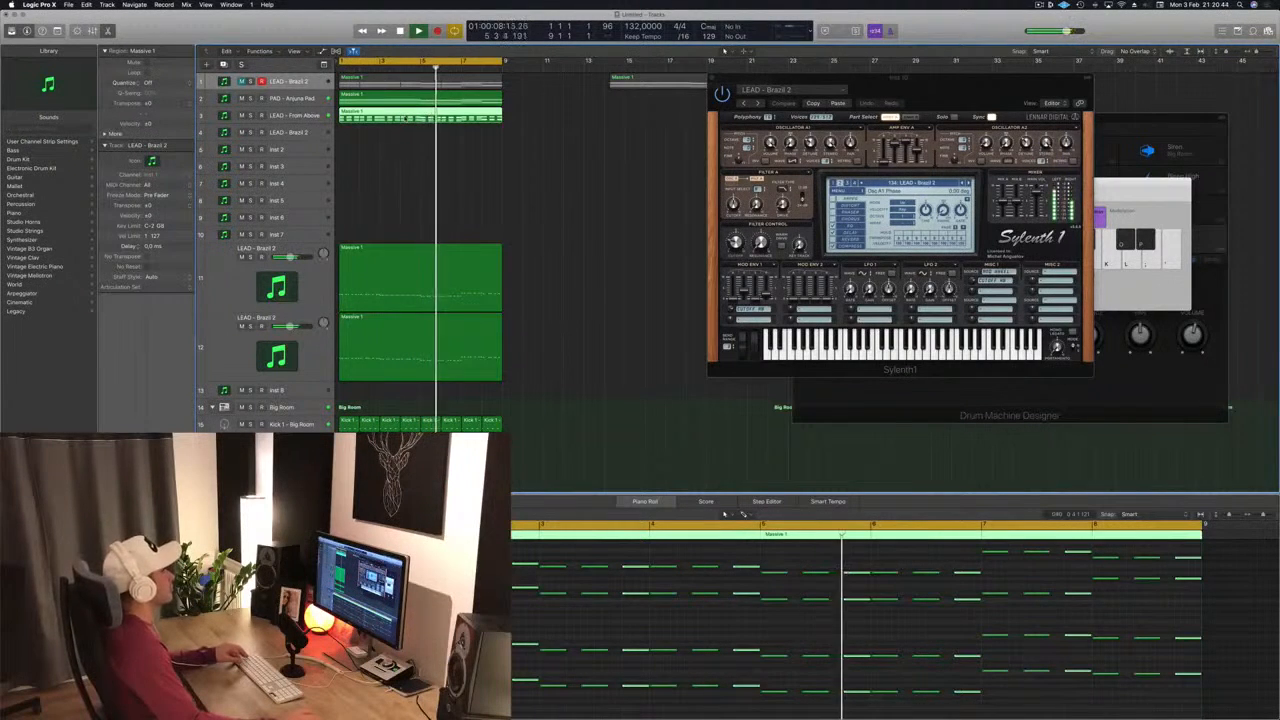
drag(405, 119, 403, 135)
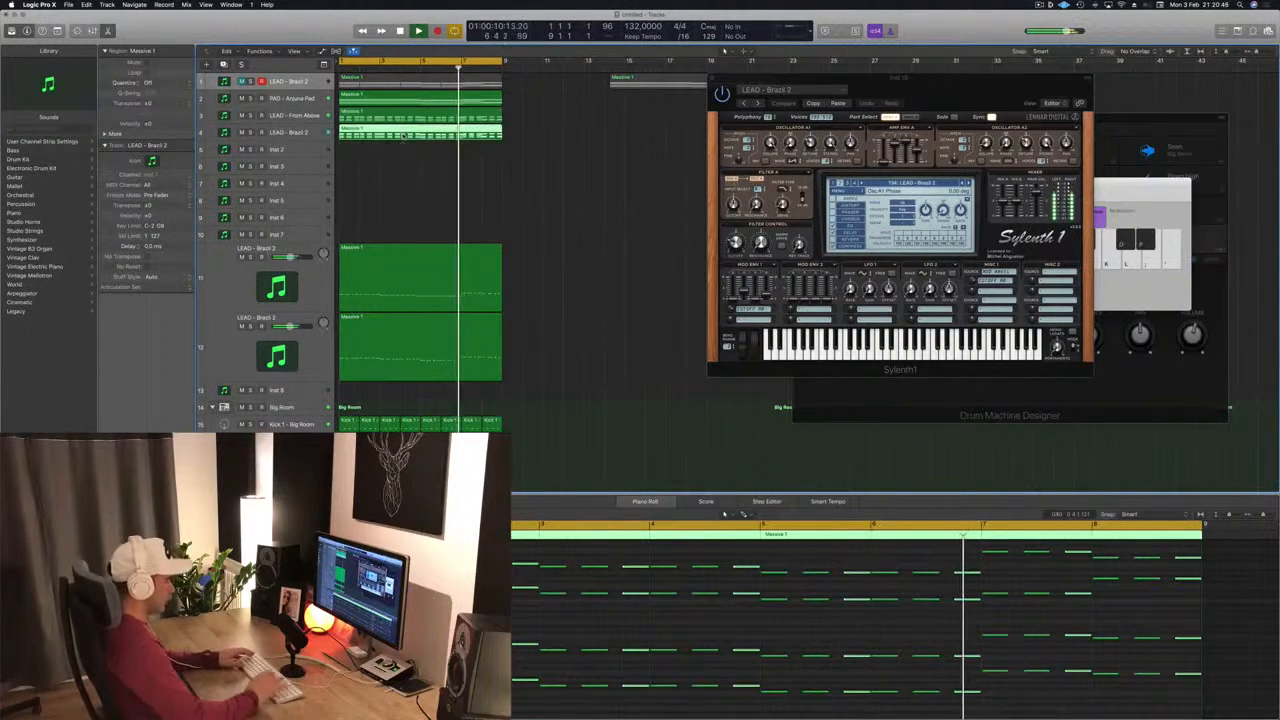
key(Delete)
- Load the LEAD - Bright Lead preset in the fourth track's Sylenth1, keeping the Musical Typing keyboard at hand
click(290, 133)
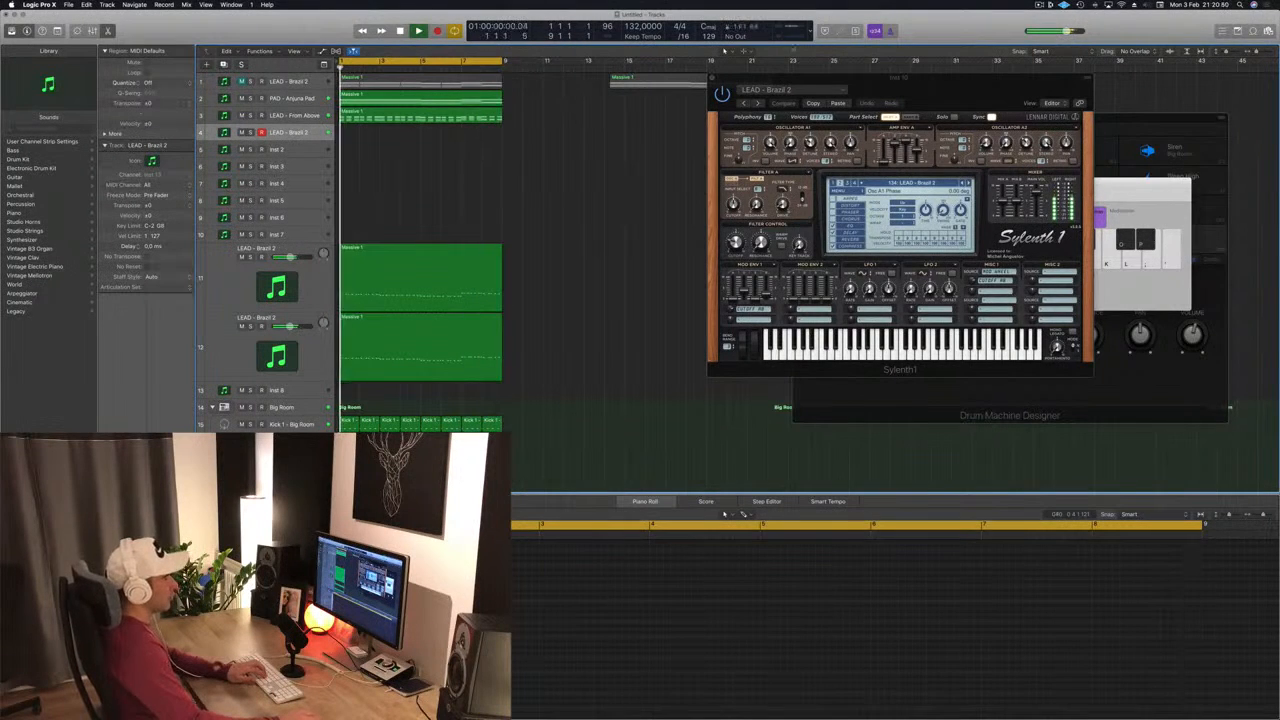
drag(1118, 189, 823, 177)
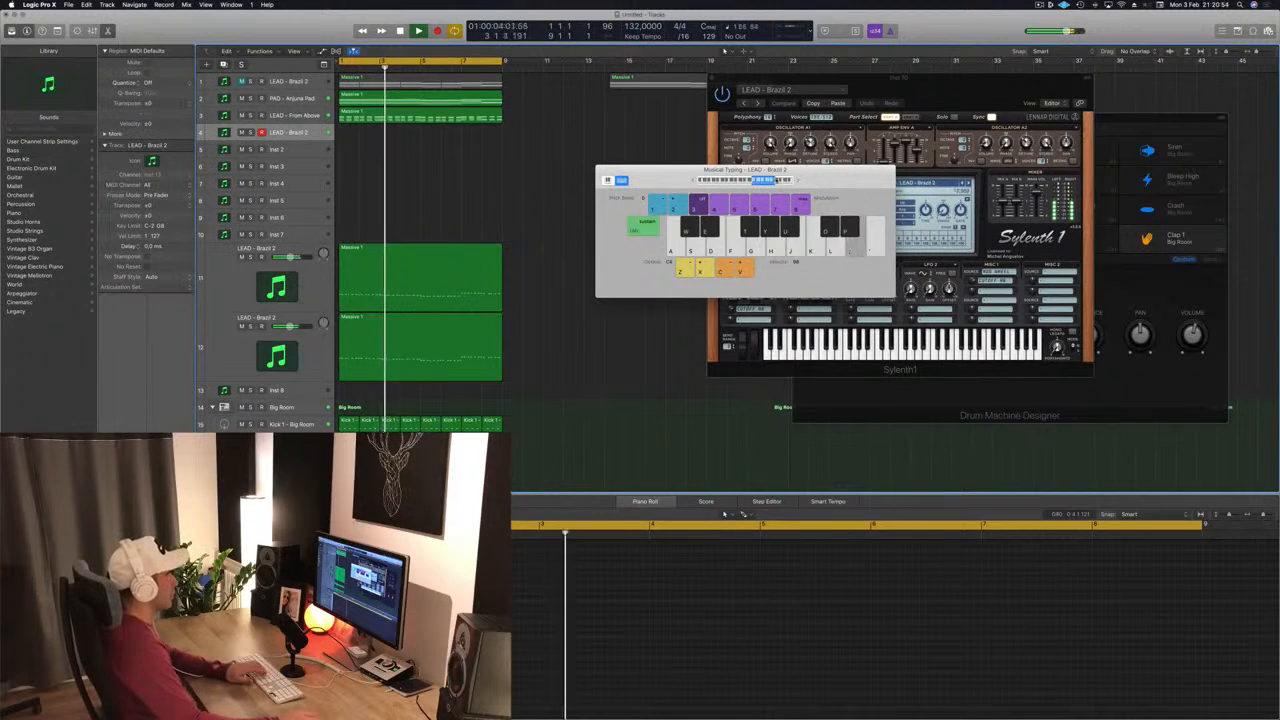
drag(803, 182, 650, 257)
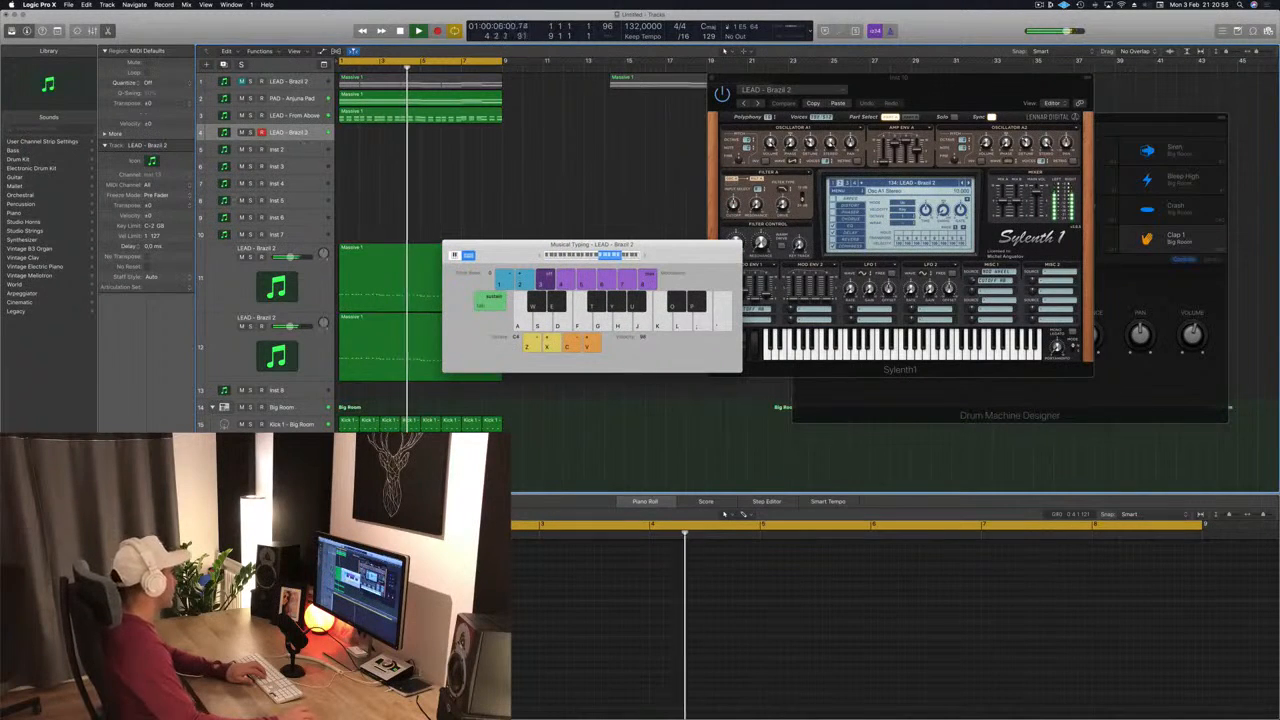
double_click(224, 132)
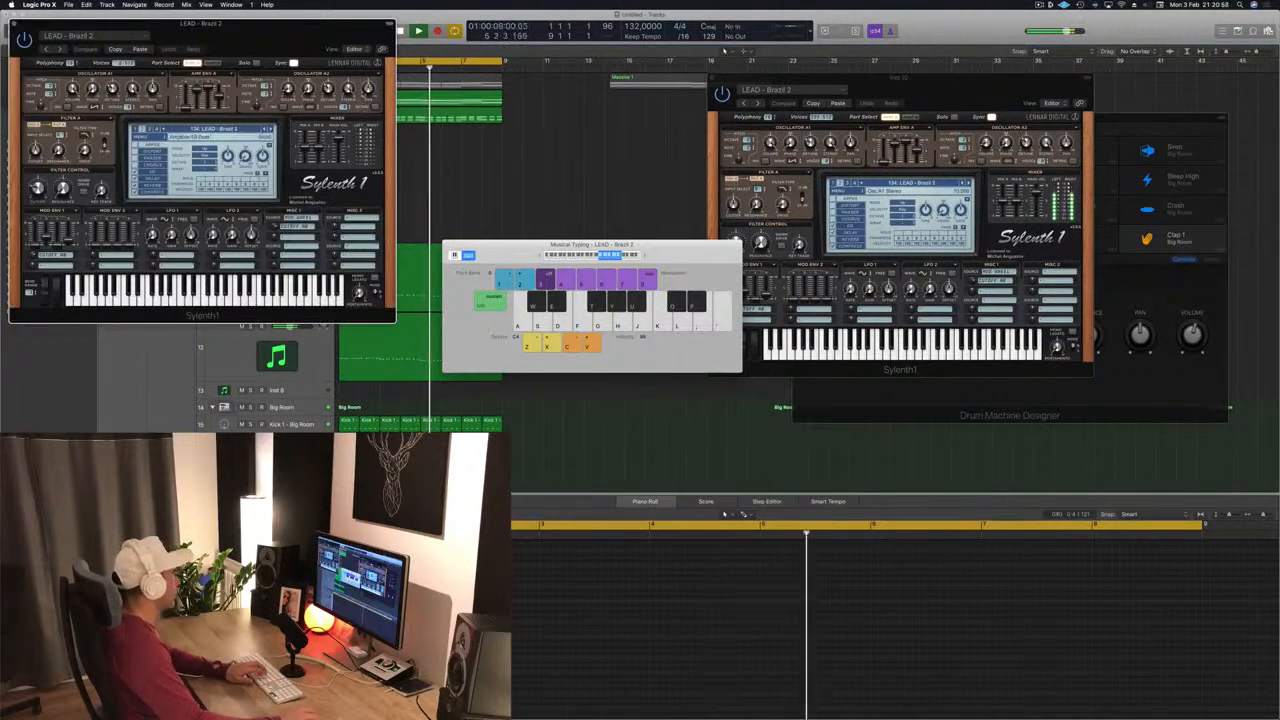
drag(269, 37, 711, 172)
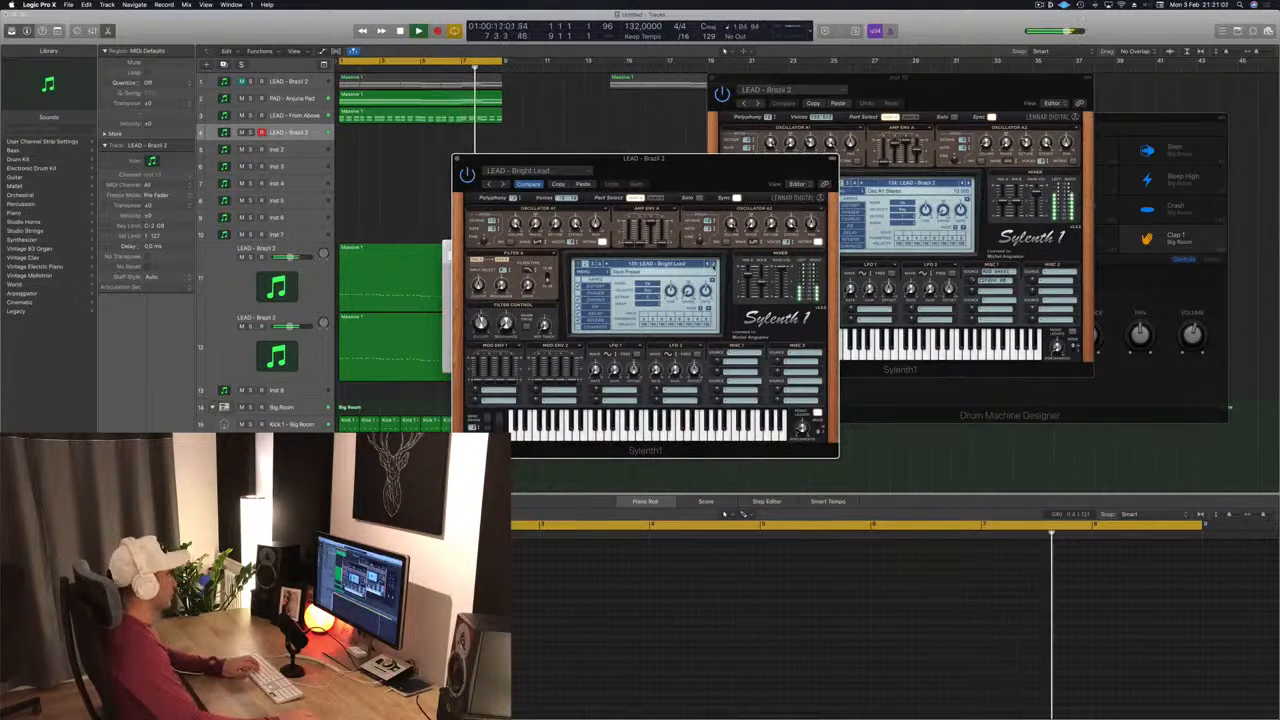
key(super+k)
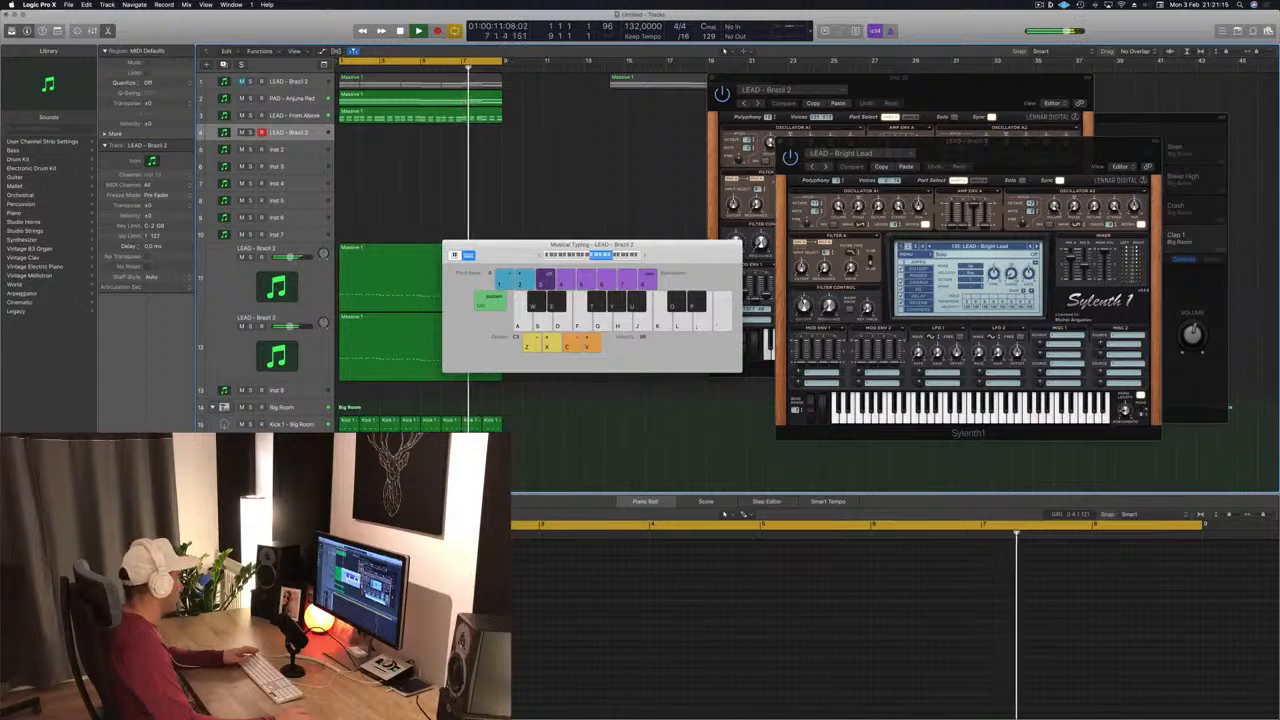
- Load the grandiose preset in the Aux 15 SilverVerb reverb and close its window
click(170, 505)
click(113, 35)
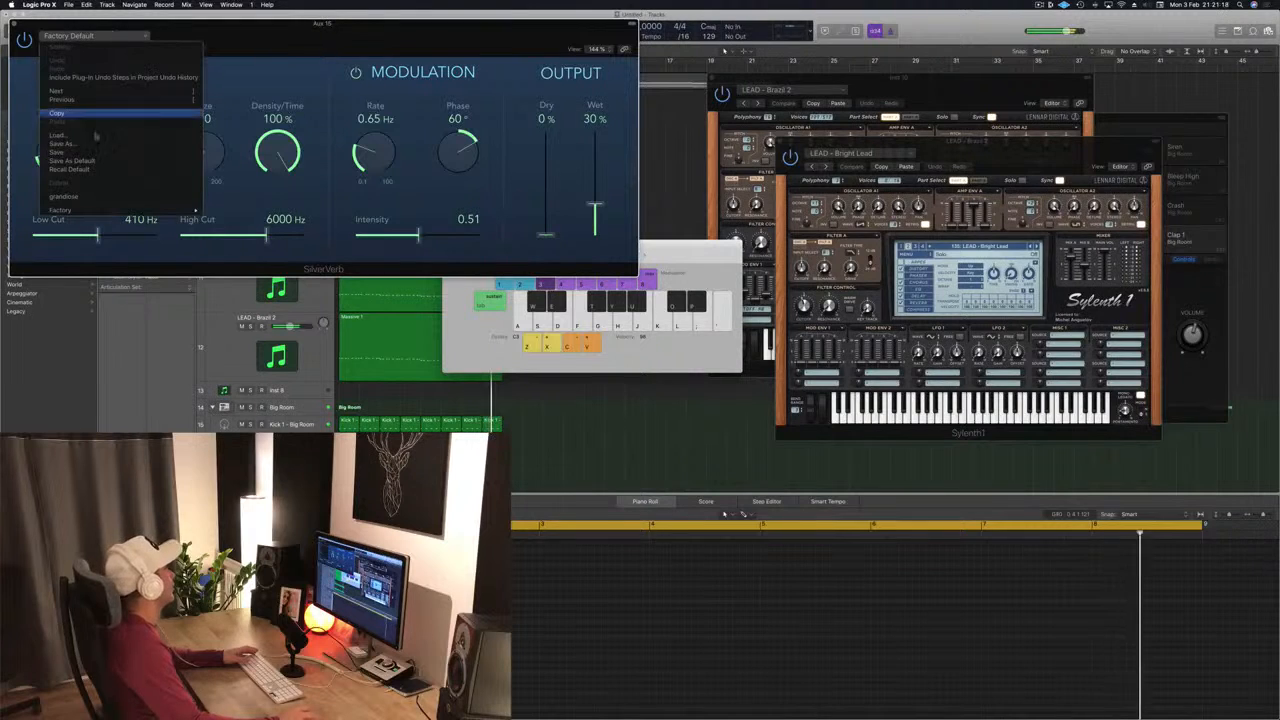
click(90, 194)
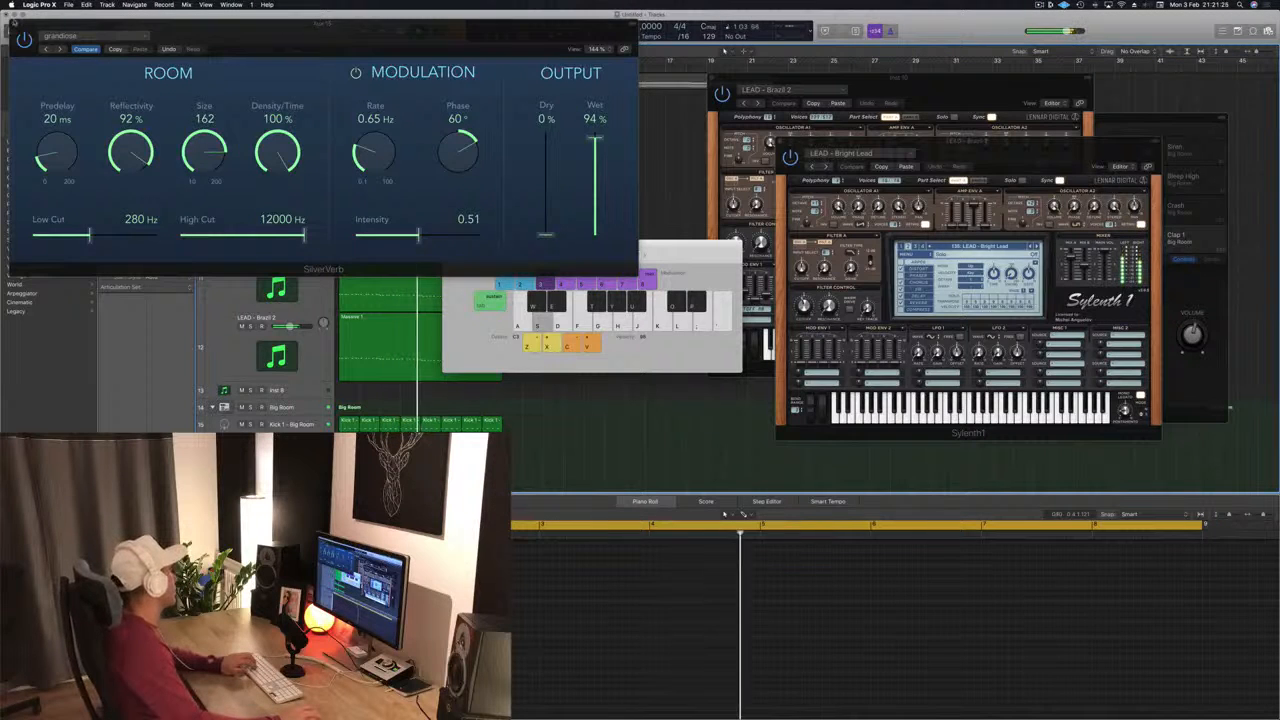
key(super+w)
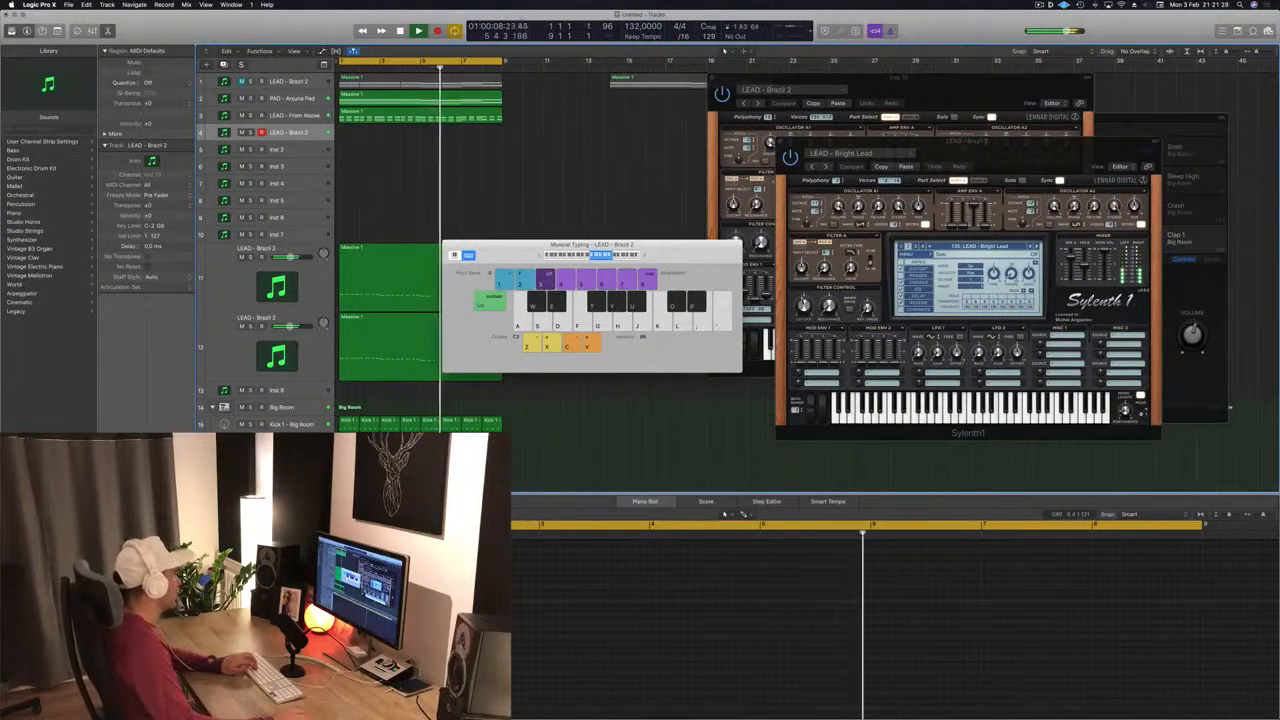
- Try out a short melody on the Bright Lead sound with the Musical Typing keyboard during playback
key(f)
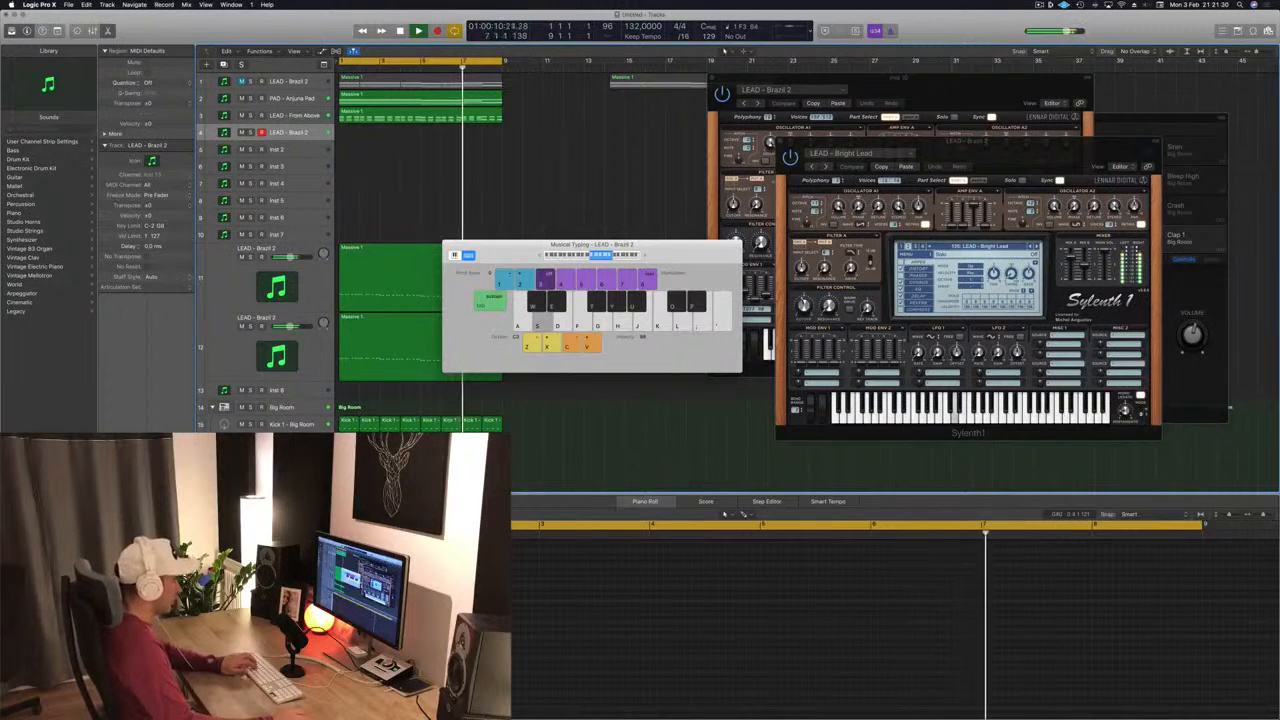
key(k)
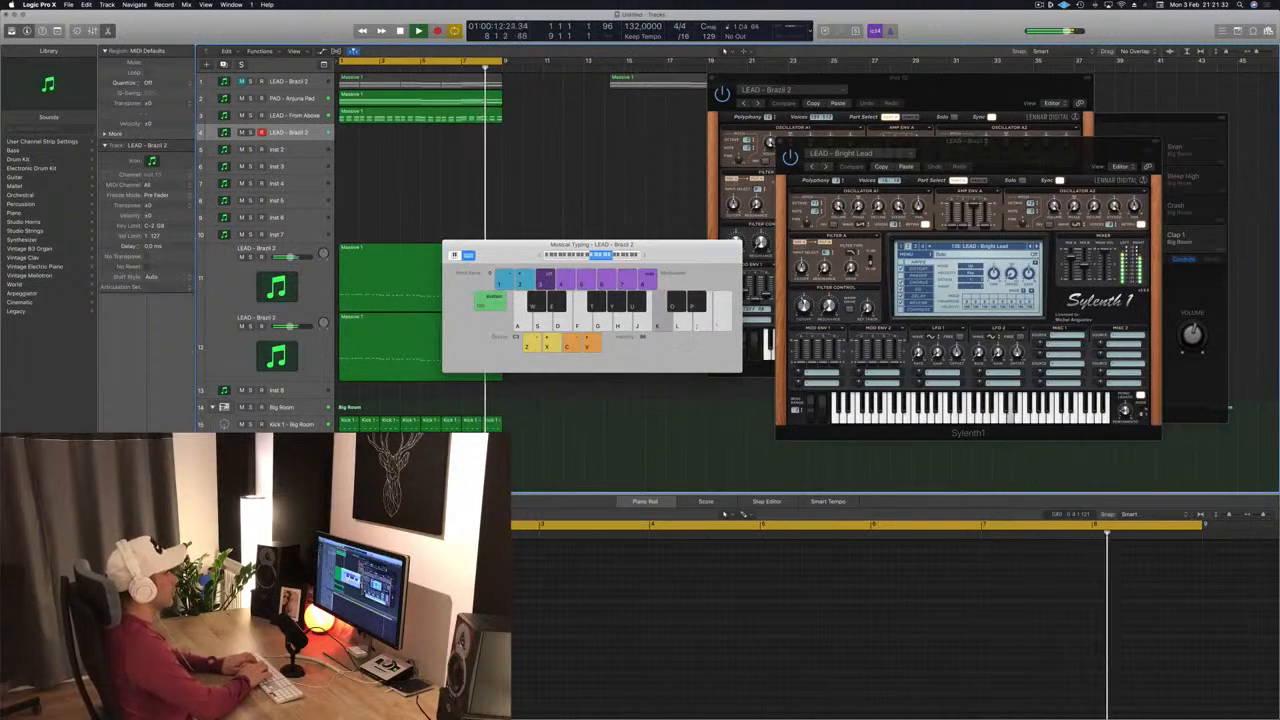
key(h)
key(j)
key(h)
key(f)
key(s)
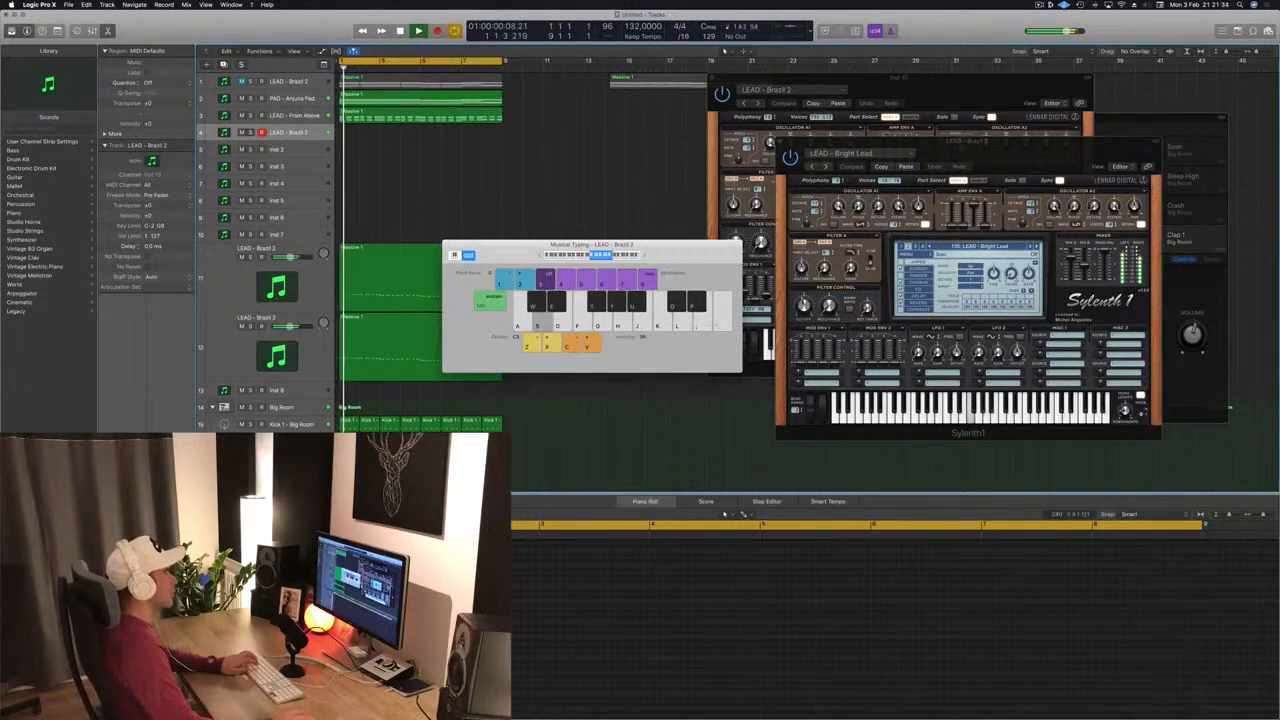
key(f)
key(g)
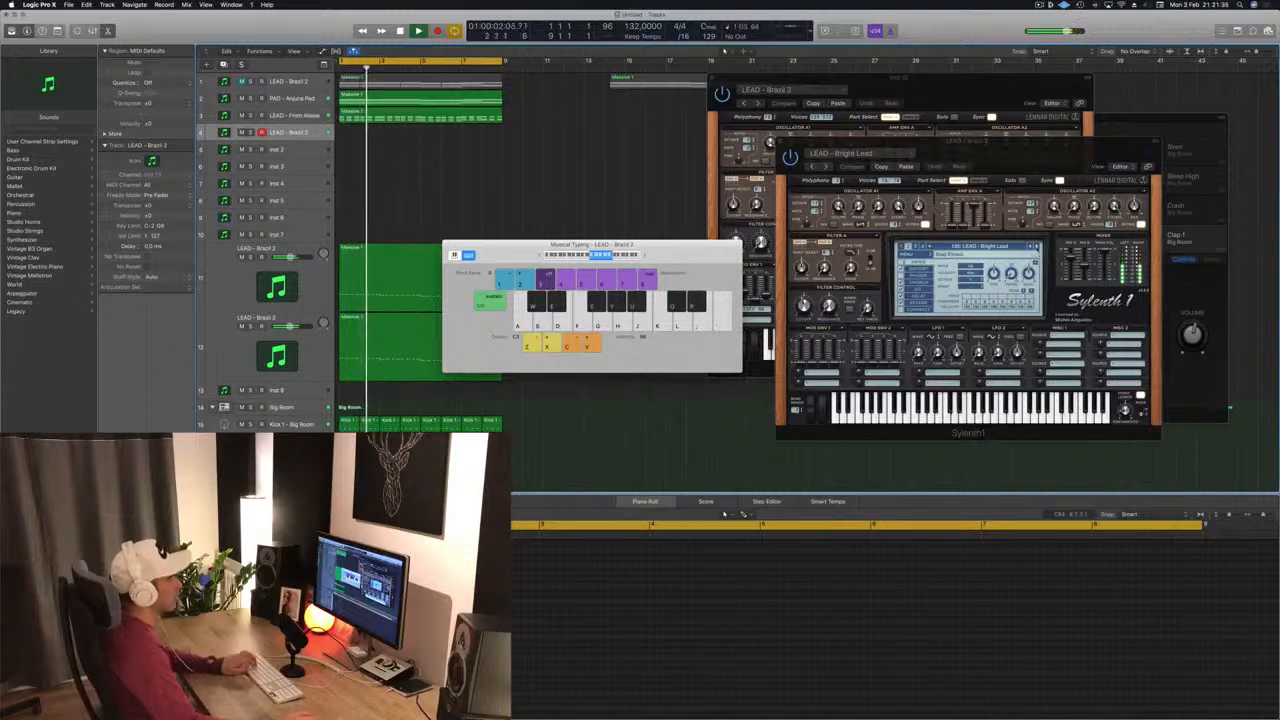
- Audition the following Sylenth1 lead presets with short phrases and settle on LEAD - Danceology for the fourth track
click(1037, 246)
key(f)
key(g)
key(h)
click(1037, 246)
key(g)
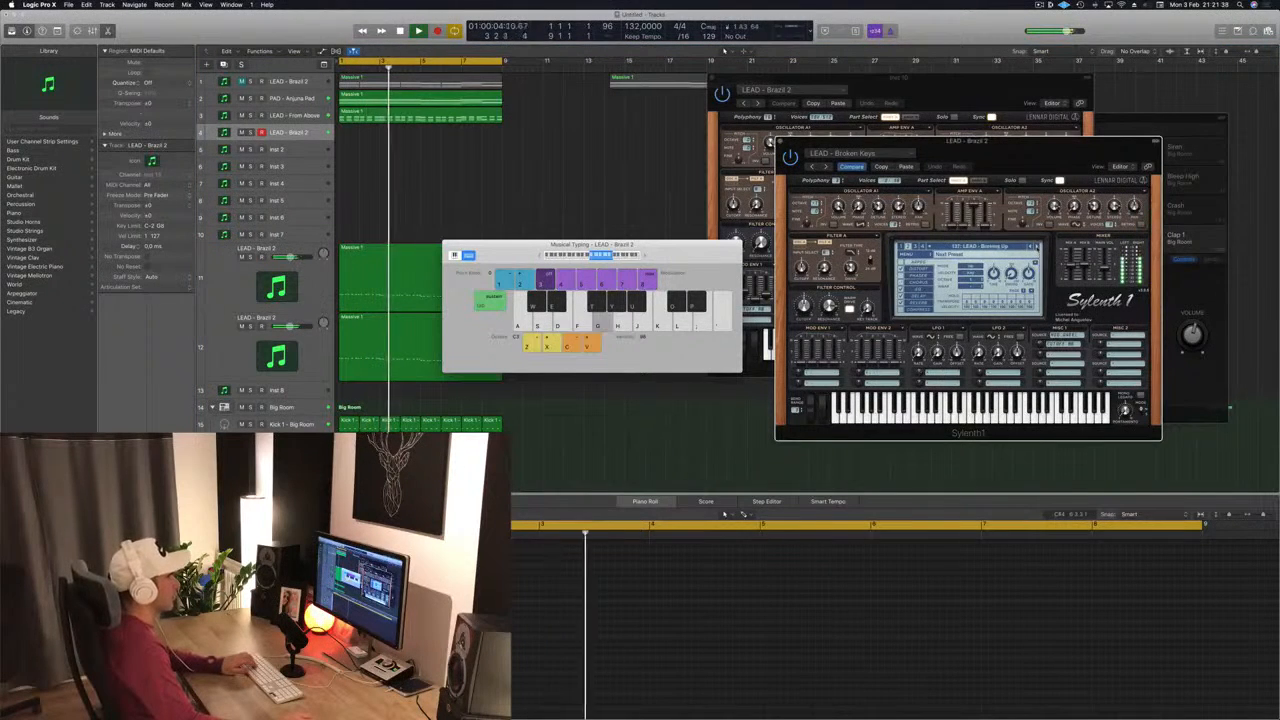
key(h)
click(1037, 246)
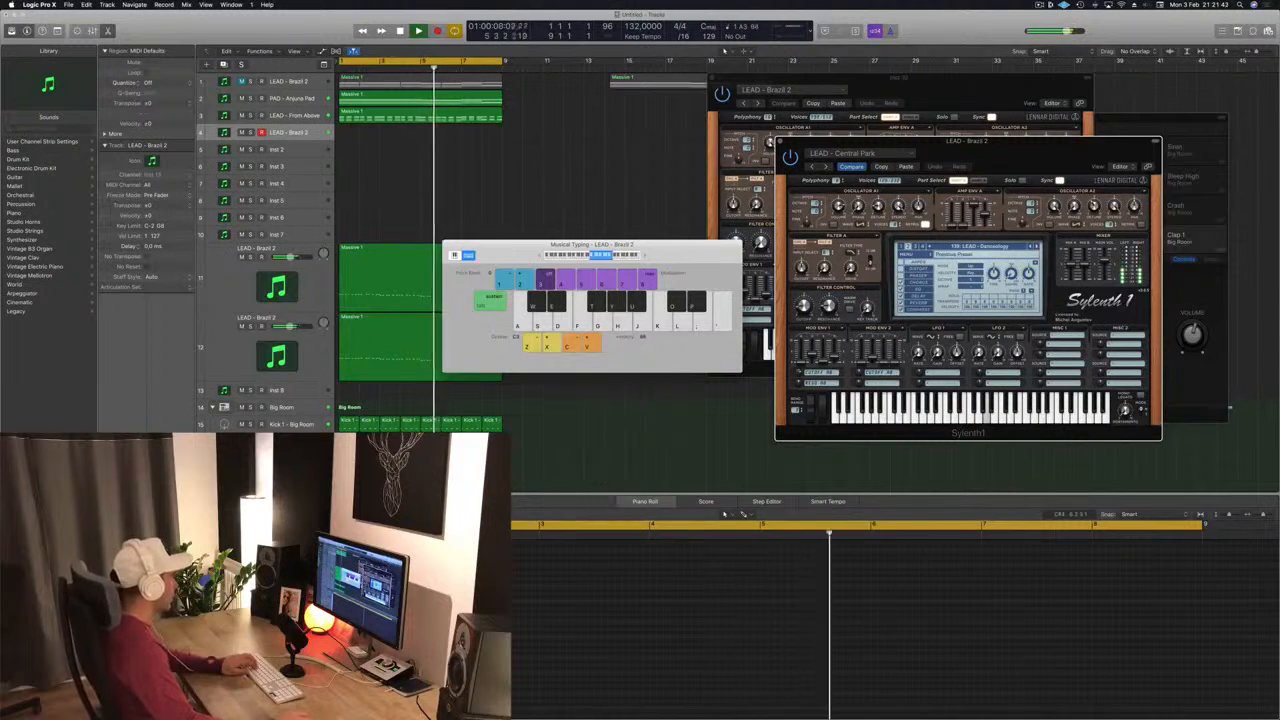
click(914, 602)
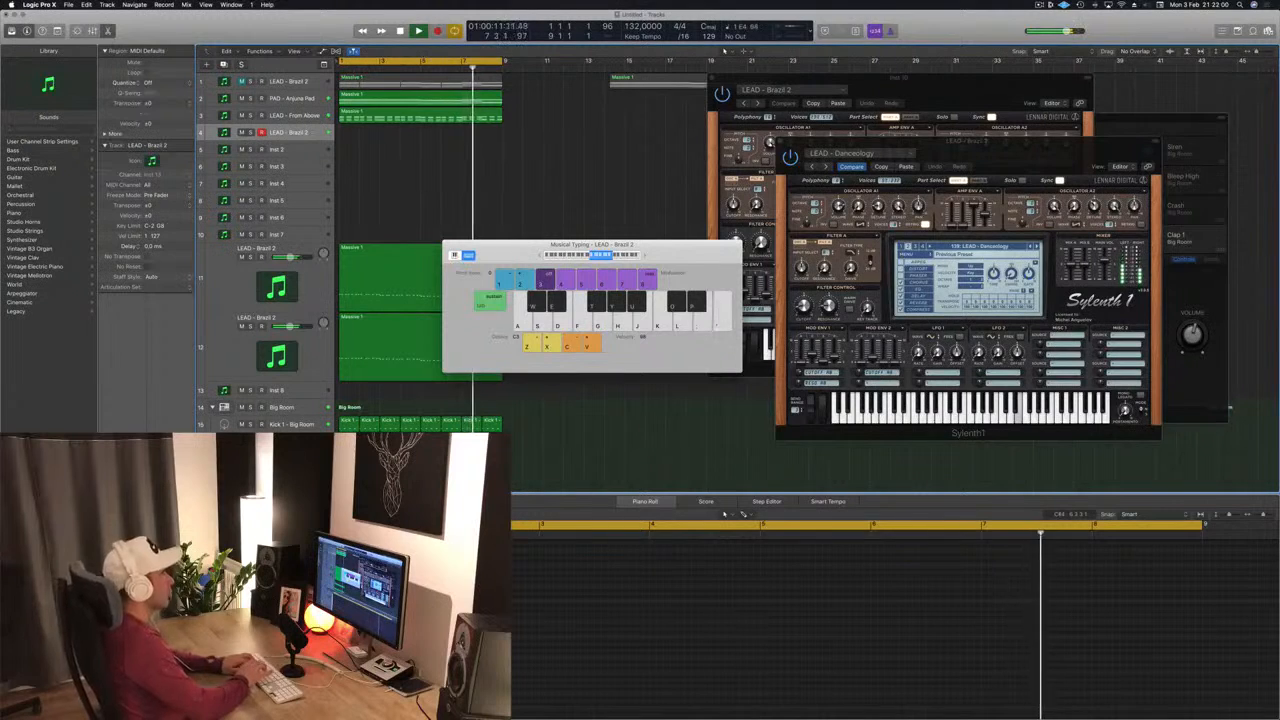
- Record an improvised melody on the fourth track with the Musical Typing keyboard over the bar 1 to 9 cycle, and stop recording
key(h)
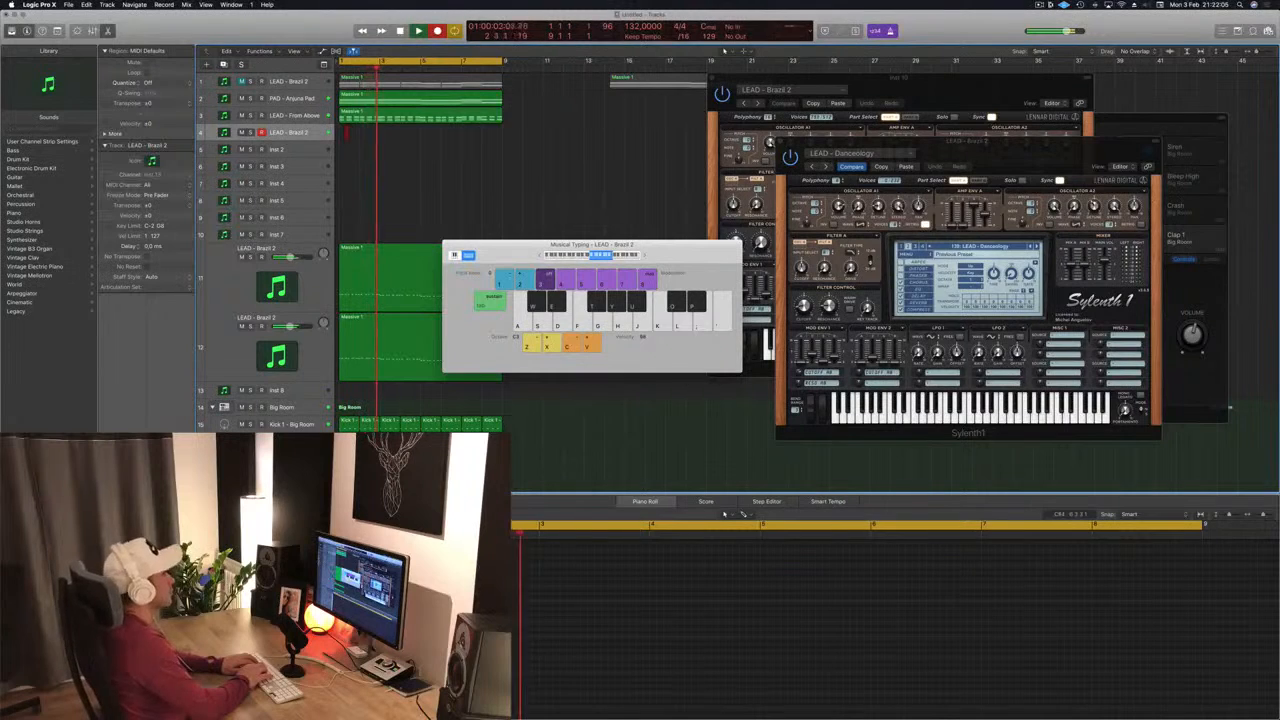
key(semicolon)
key(semicolon)
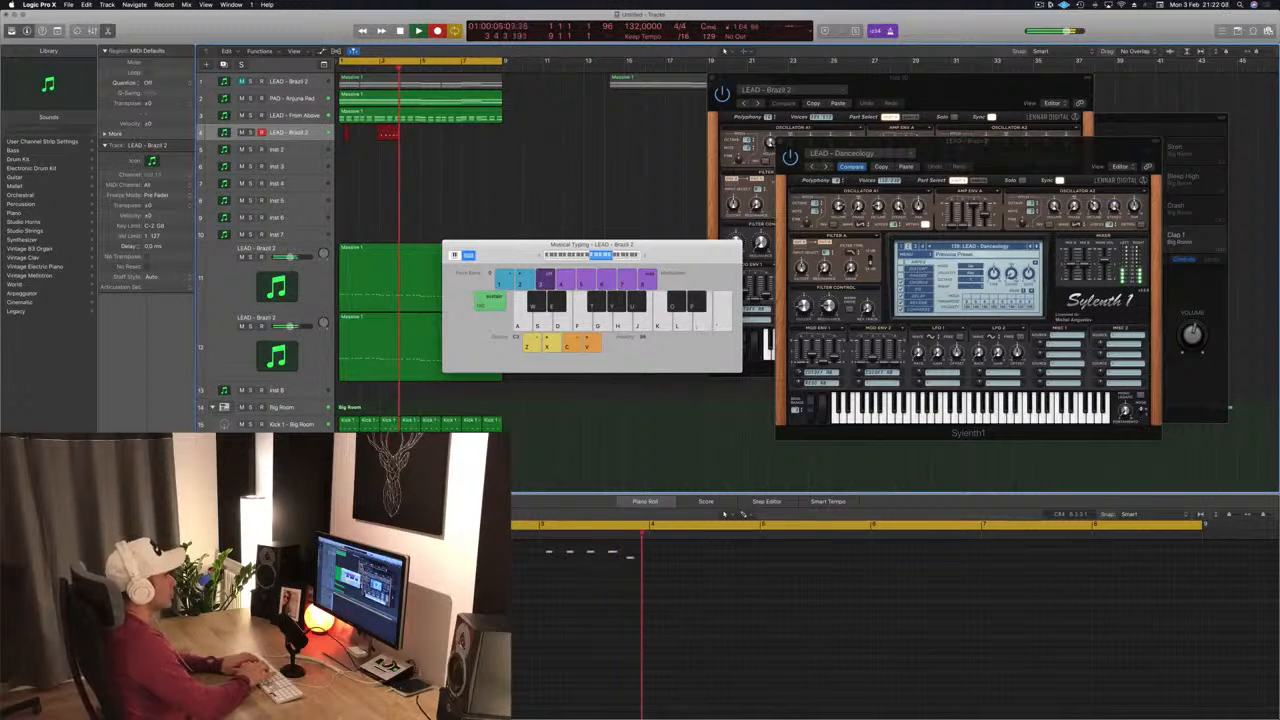
key(h)
key(g)
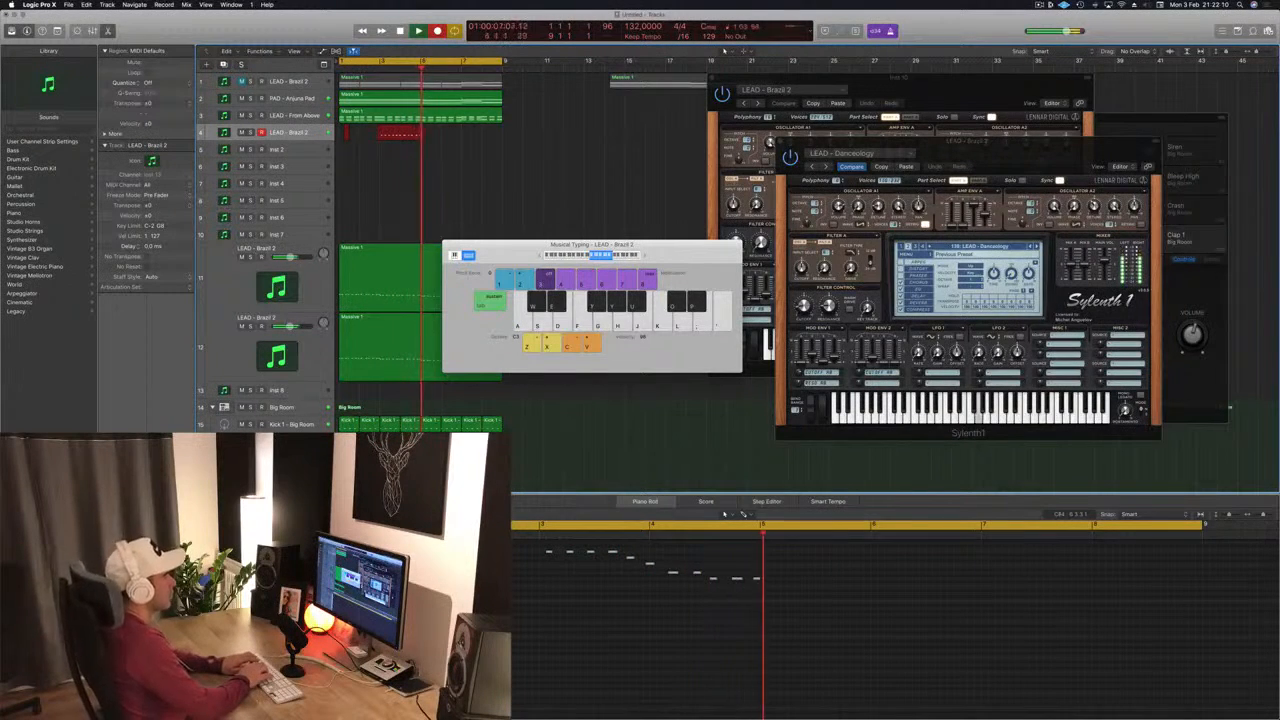
key(f)
key(semicolon)
key(semicolon)
key(semicolon)
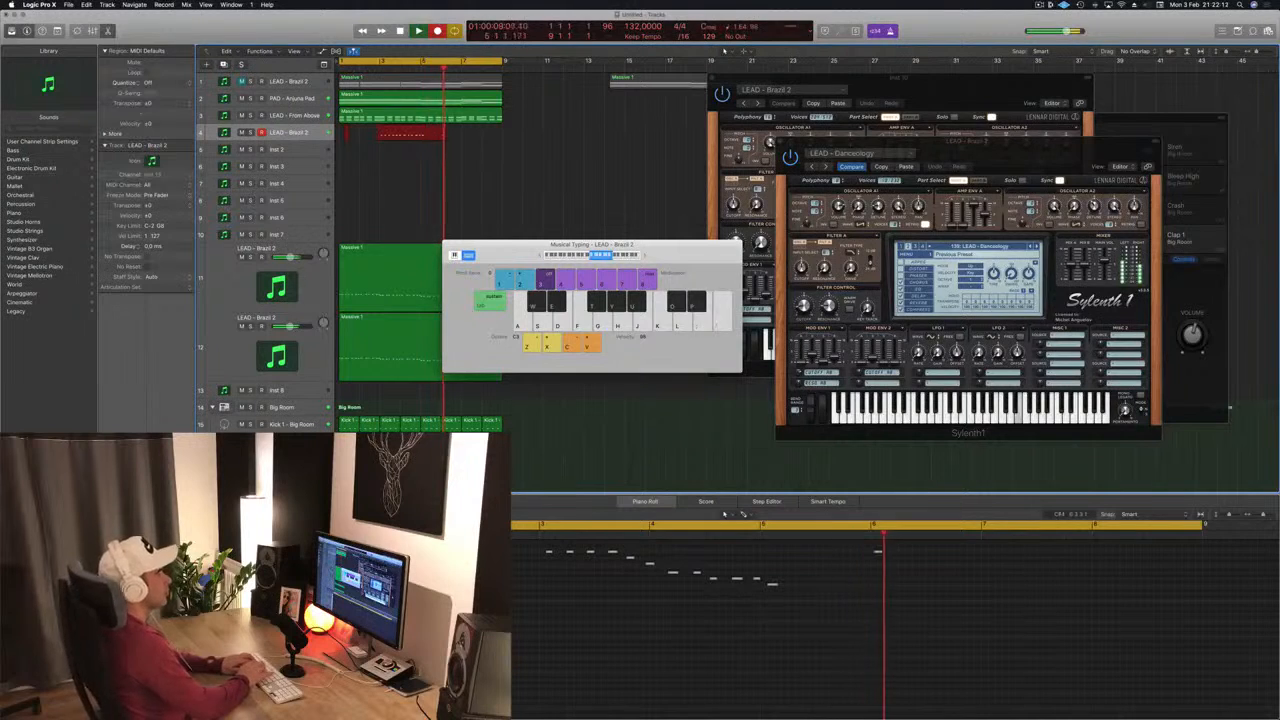
key(k)
key(h)
key(l)
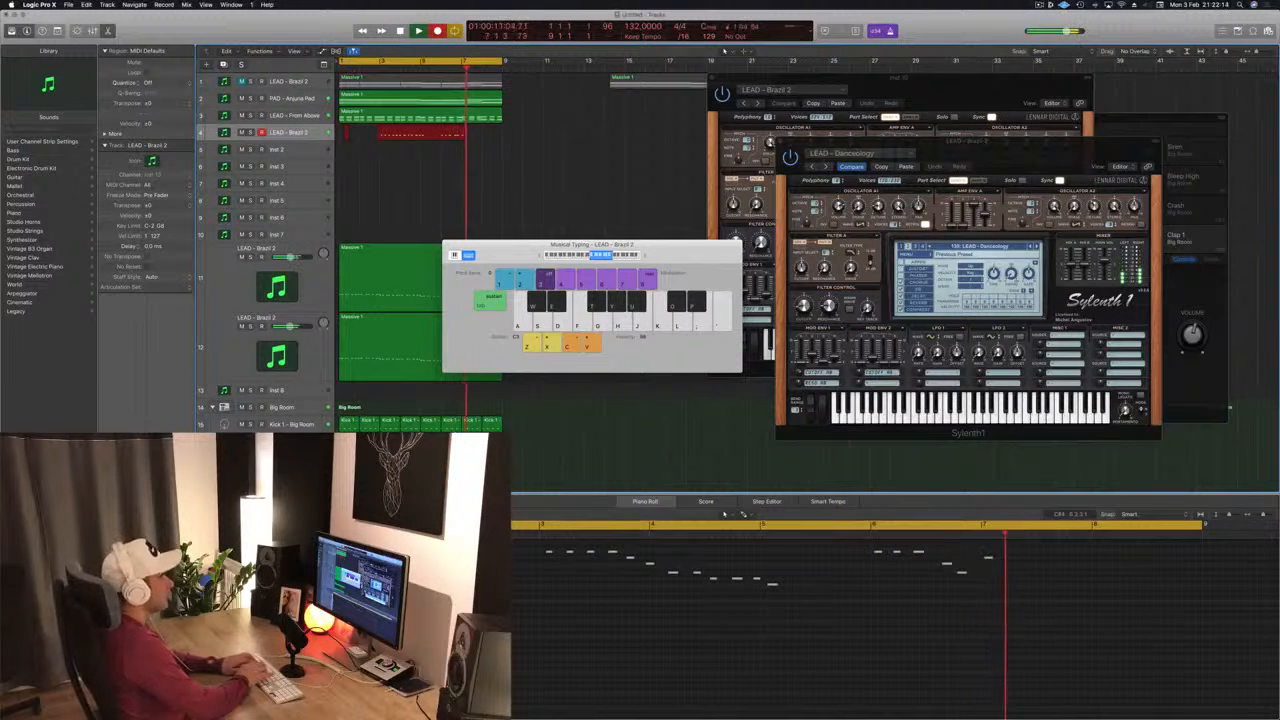
key(semicolon)
key(k)
key(semicolon)
key(semicolon)
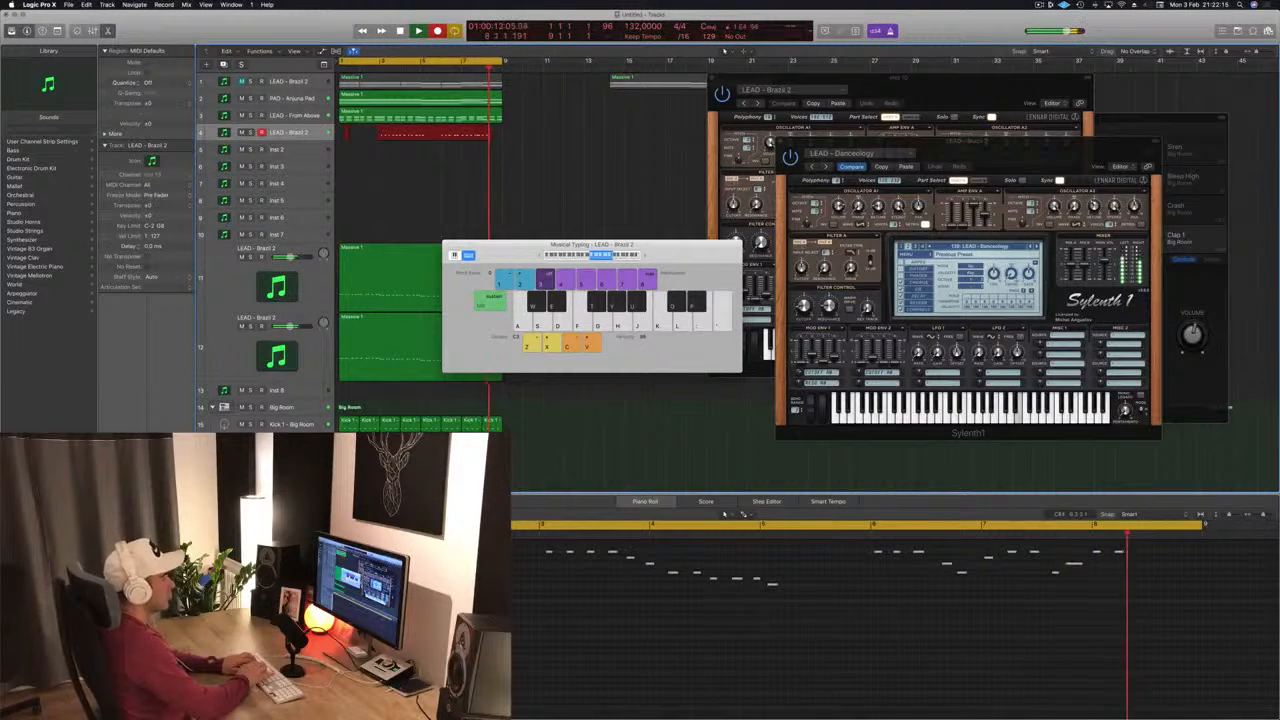
key(k)
key(space)
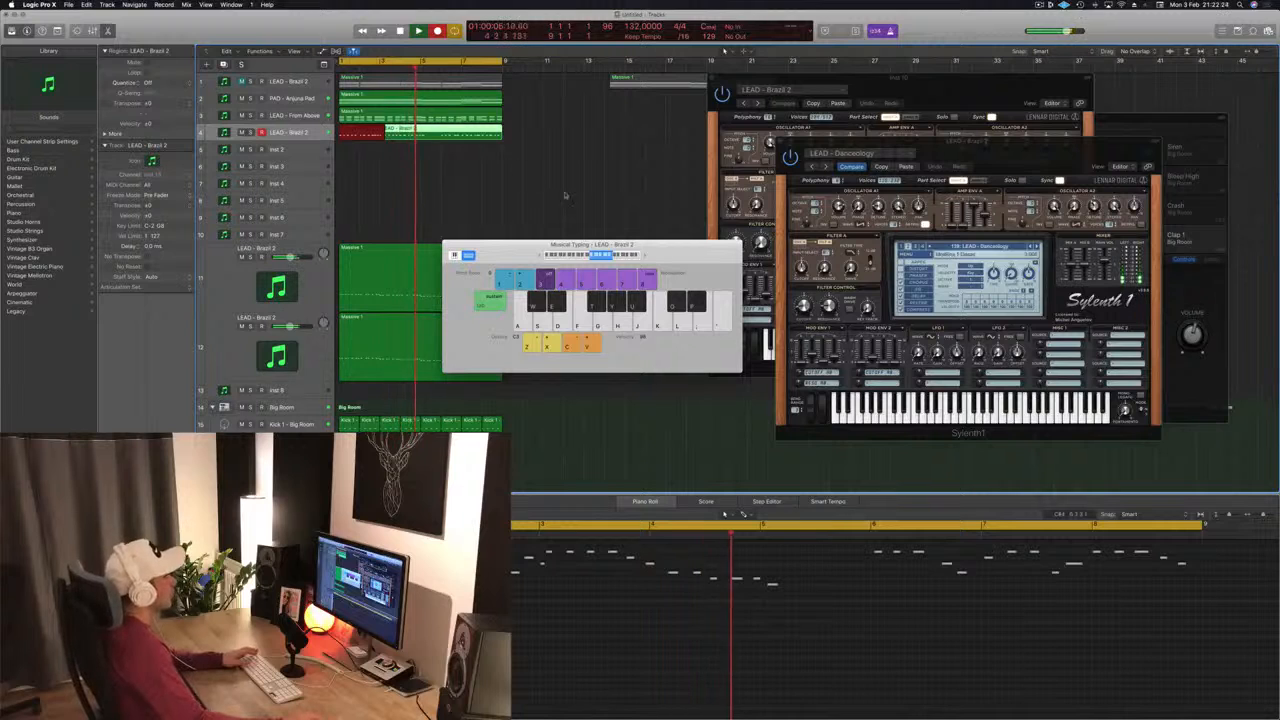
key(space)
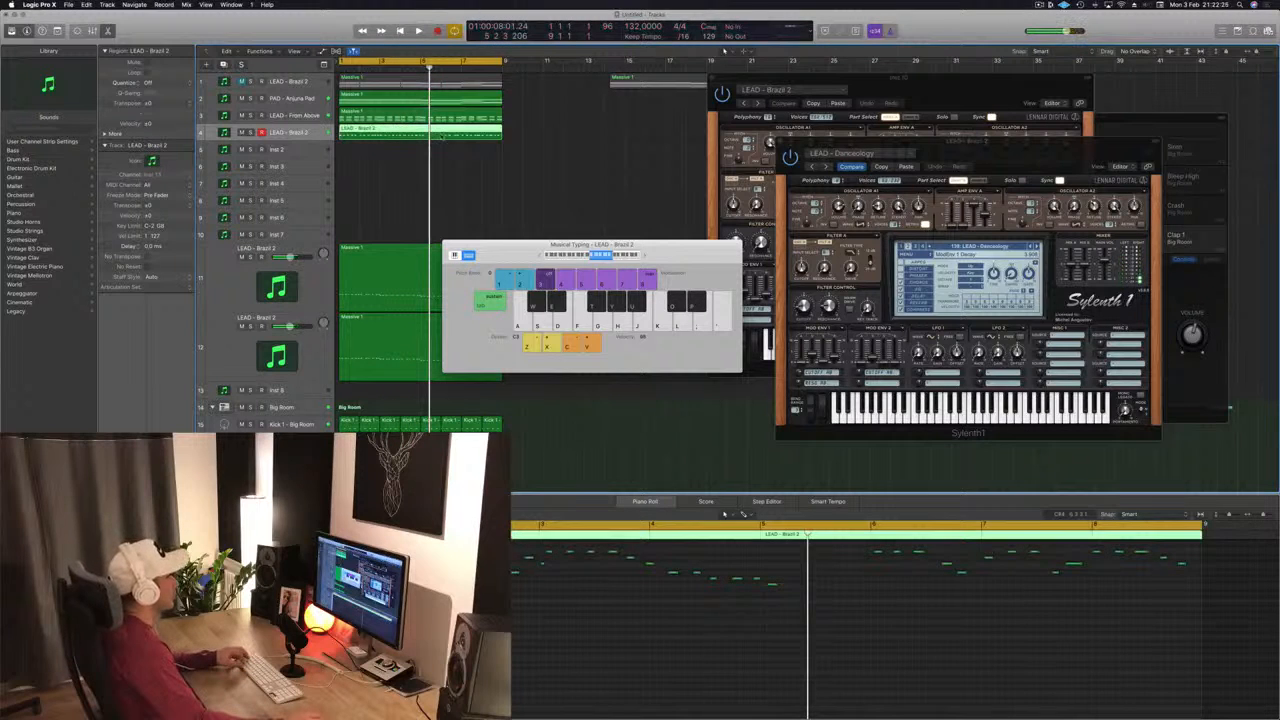
- Keep only the part of the recorded melody region from bar 6 onward and move it to bar 1
super+double_click(441, 137)
click(418, 137)
key(Delete)
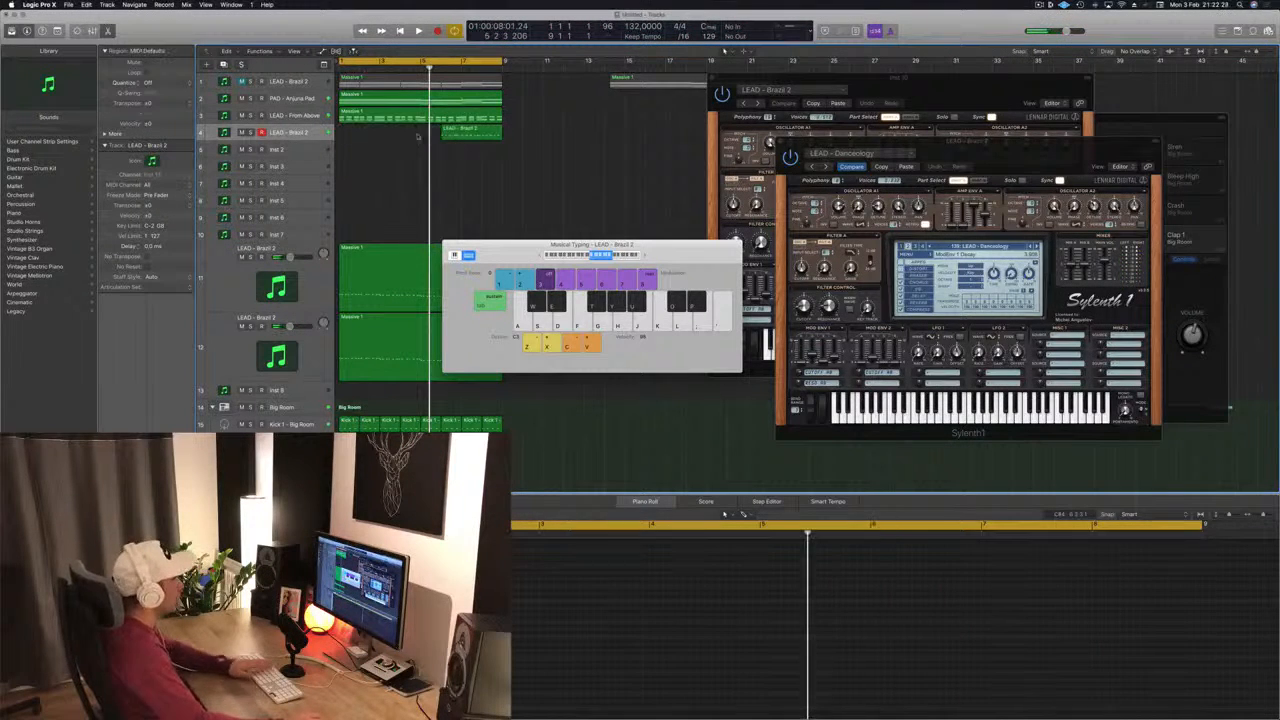
drag(453, 136, 350, 136)
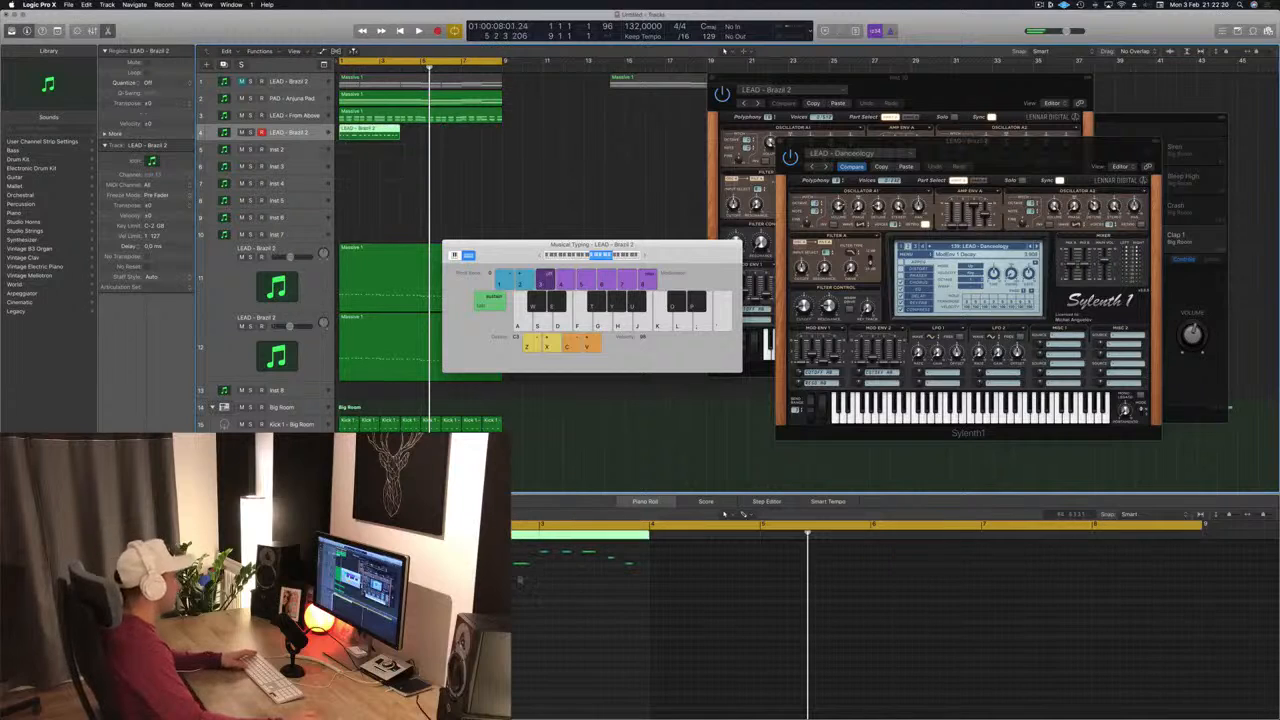
- Play the shortened melody region from the start of the project, restarting once to hear it again
click(510, 592)
key(Return)
key(space)
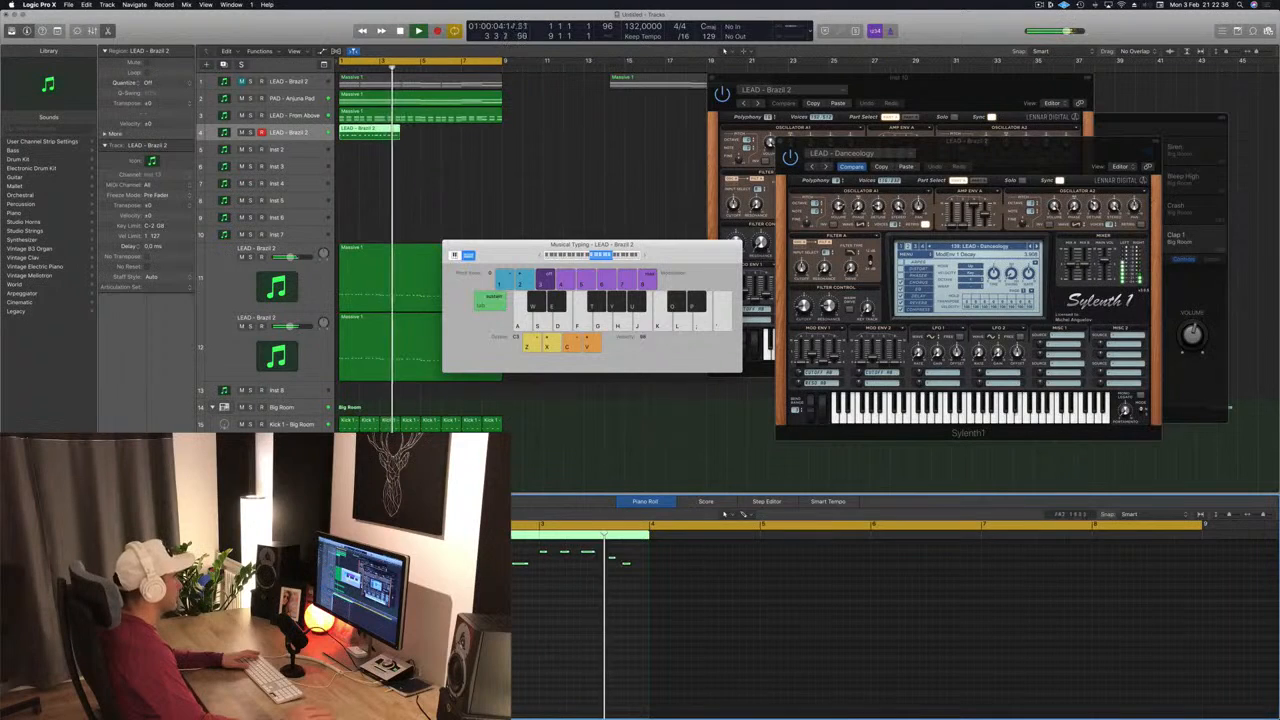
key(Return)
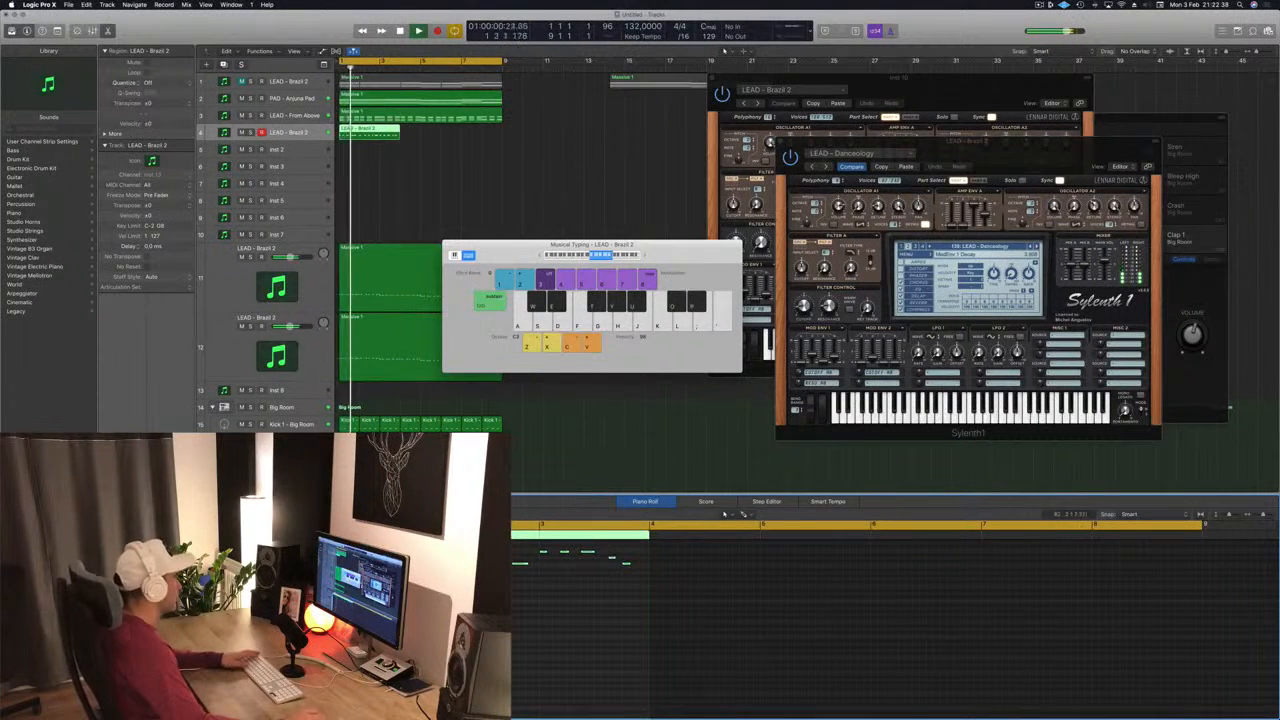
- Select the LEAD - From Above track, restart playback and check its Sylenth1 sound before closing the window
click(311, 116)
key(Return)
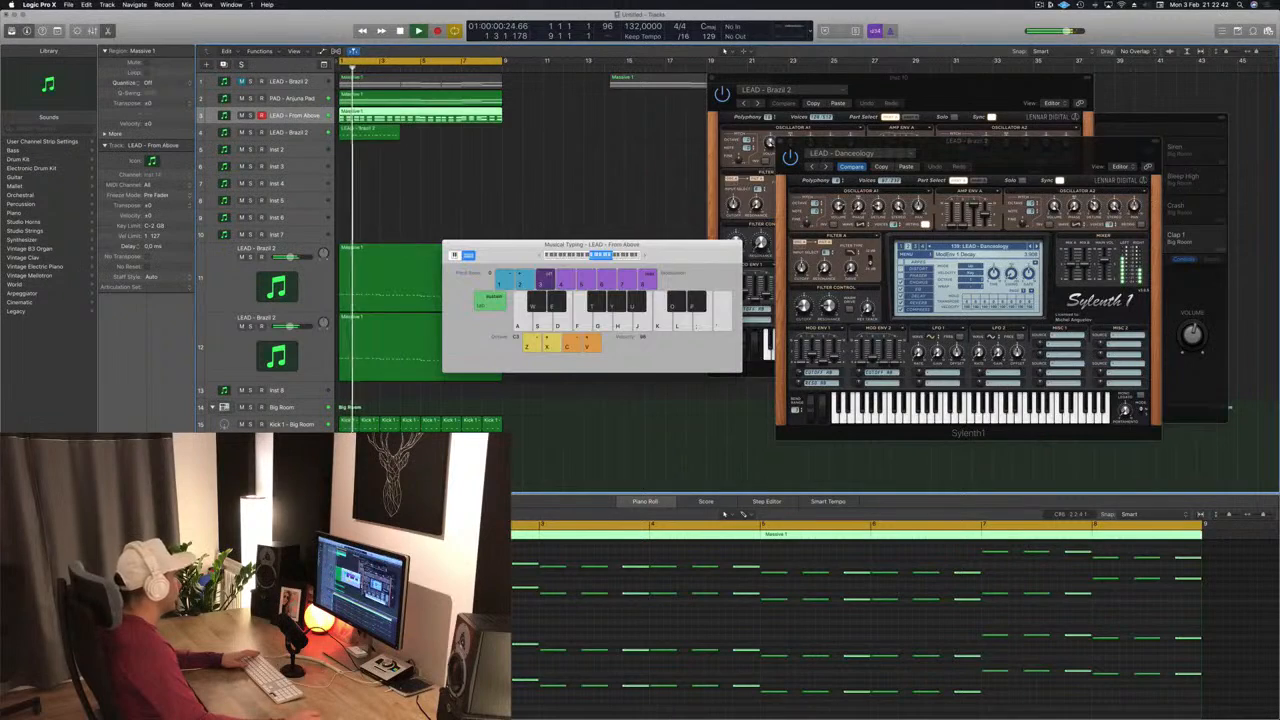
click(124, 490)
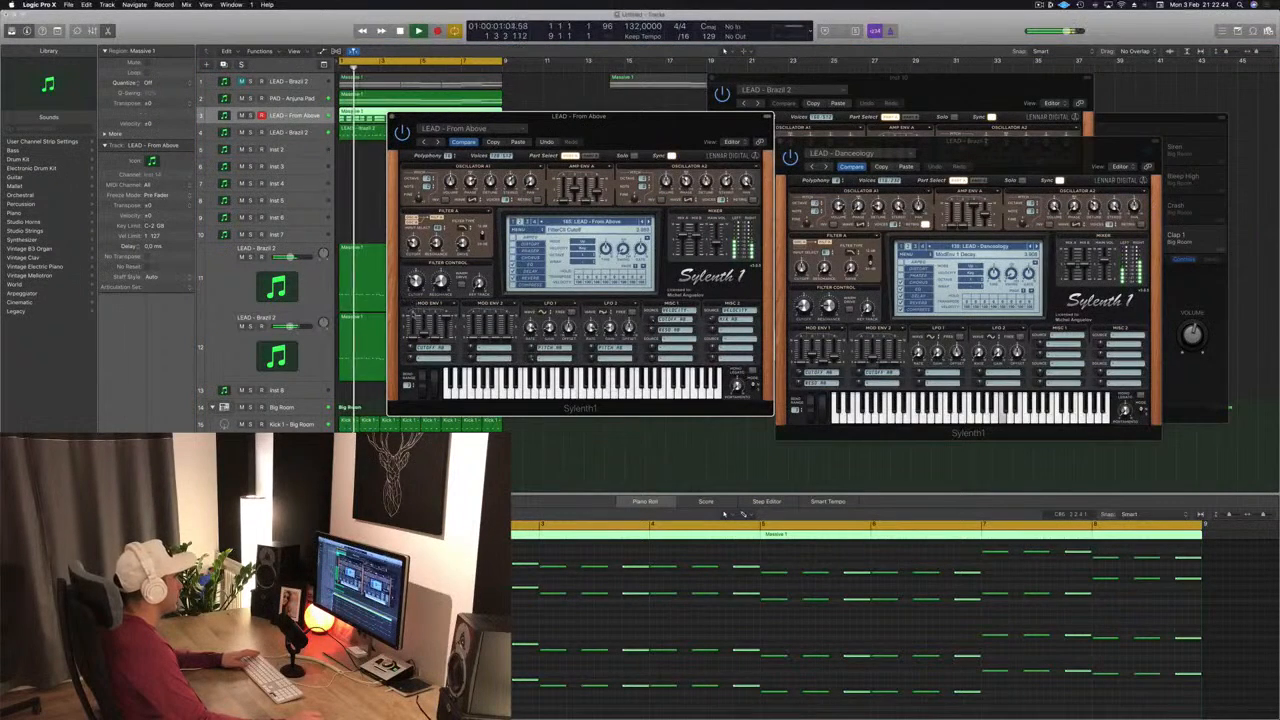
drag(430, 117, 586, 138)
click(548, 138)
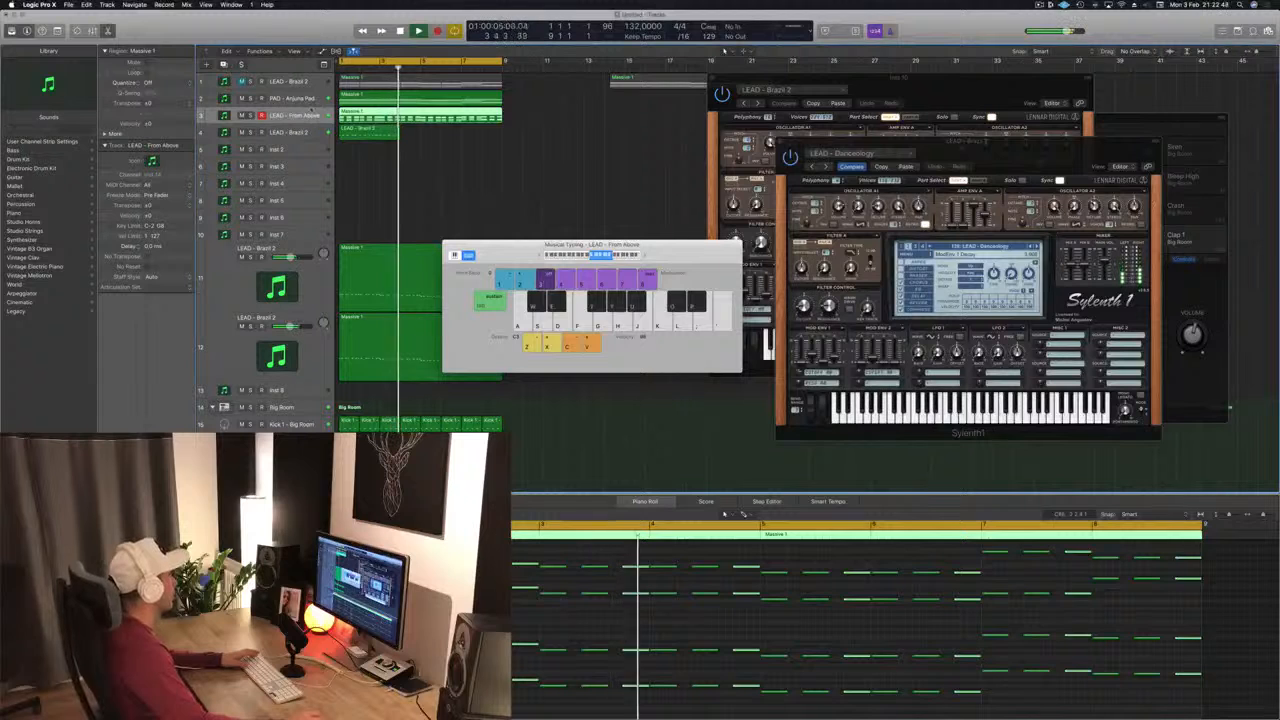
- Audition the PAD - Anjuna Pad track and the fourth track, LEAD - Brazil 2, separately in solo, then unsolo both
click(310, 98)
key(s)
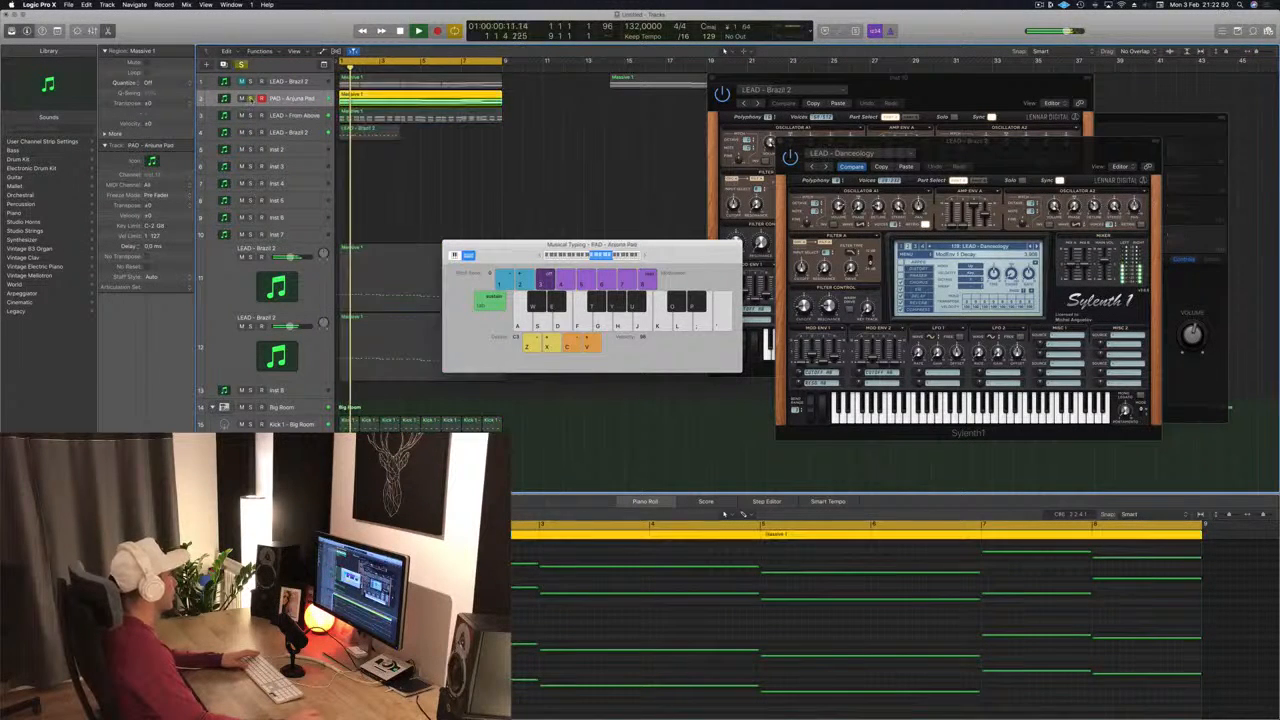
key(s)
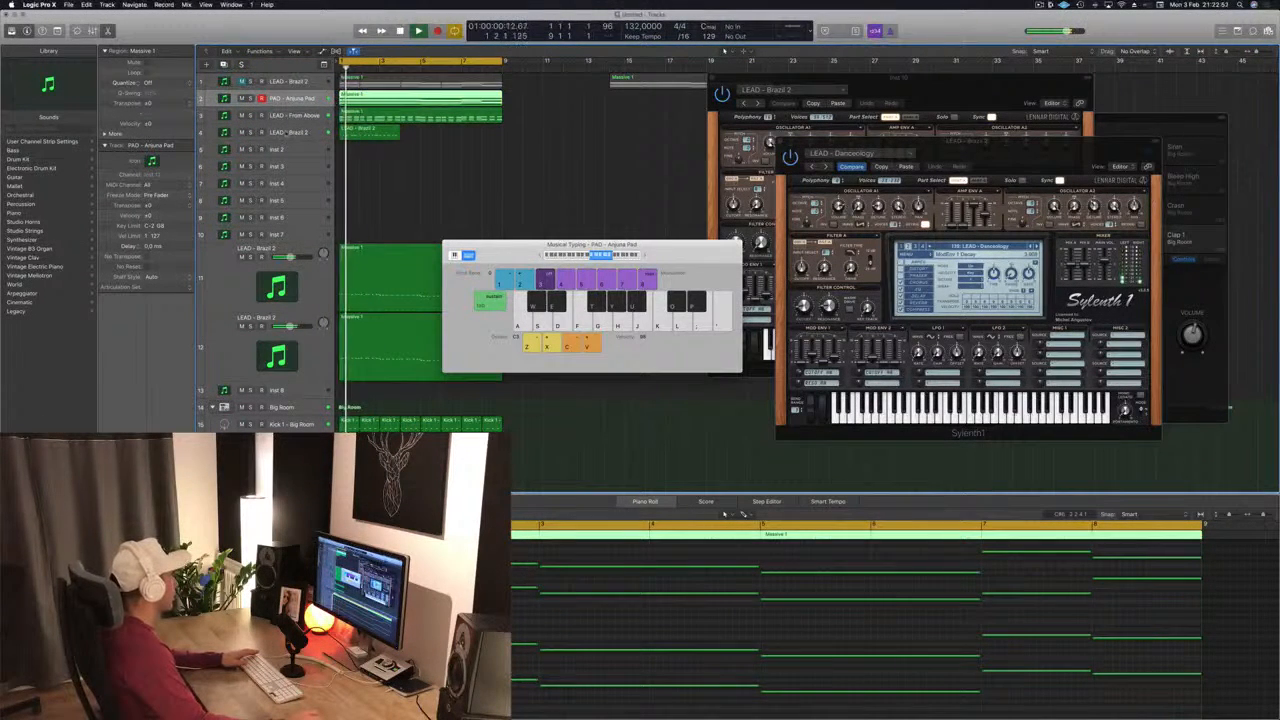
click(286, 132)
key(s)
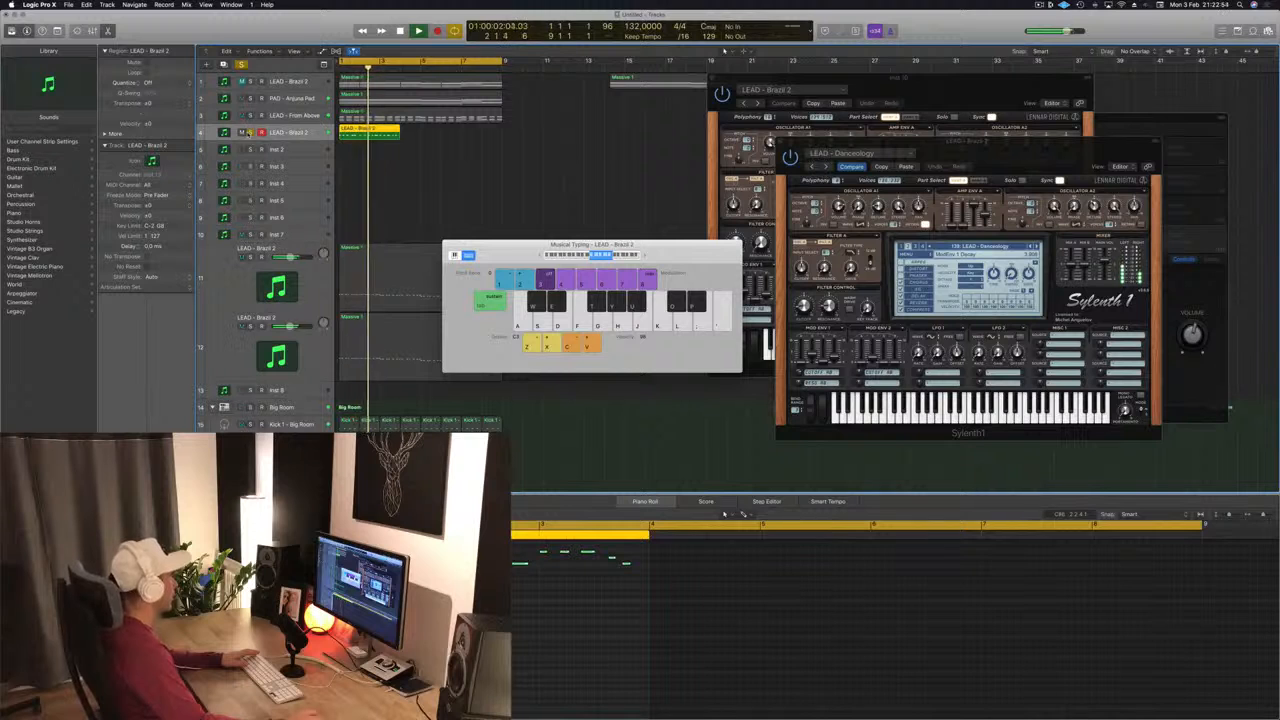
key(s)
key(space)
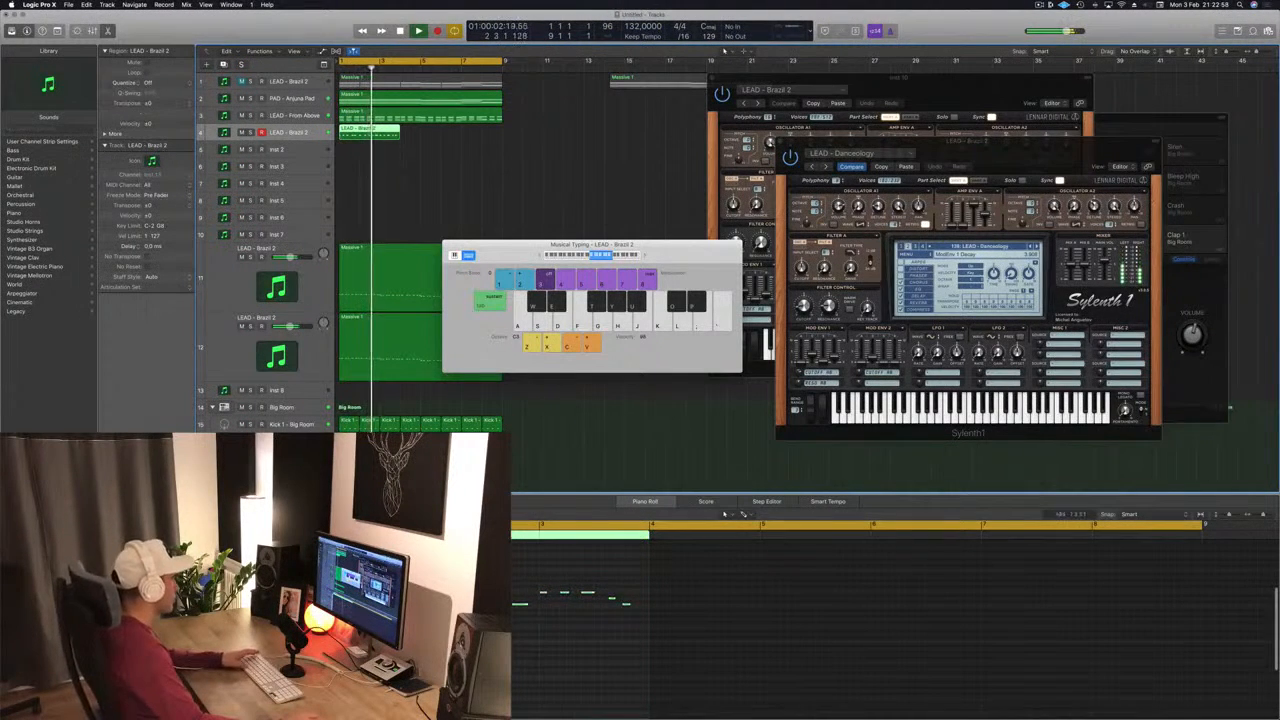
- Extend the fourth track's lead region to bar 5 and fill its fourth bar with copied melody notes
key(Return)
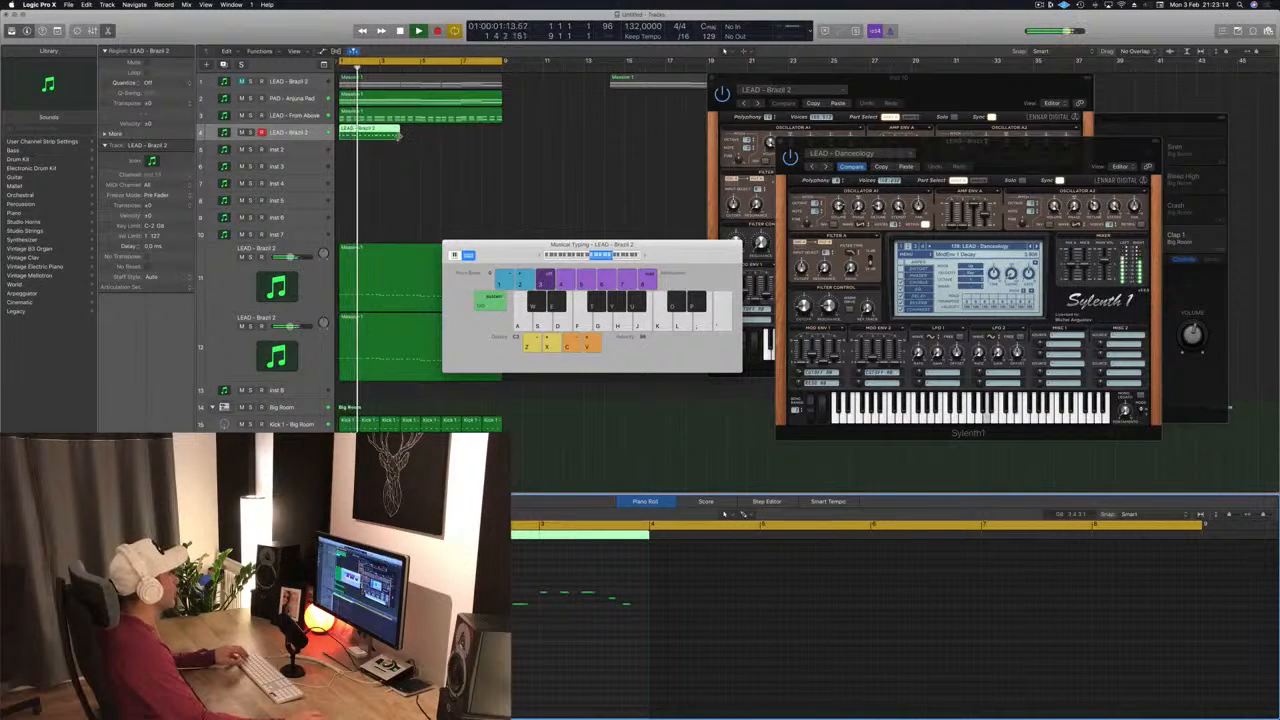
drag(400, 138, 420, 138)
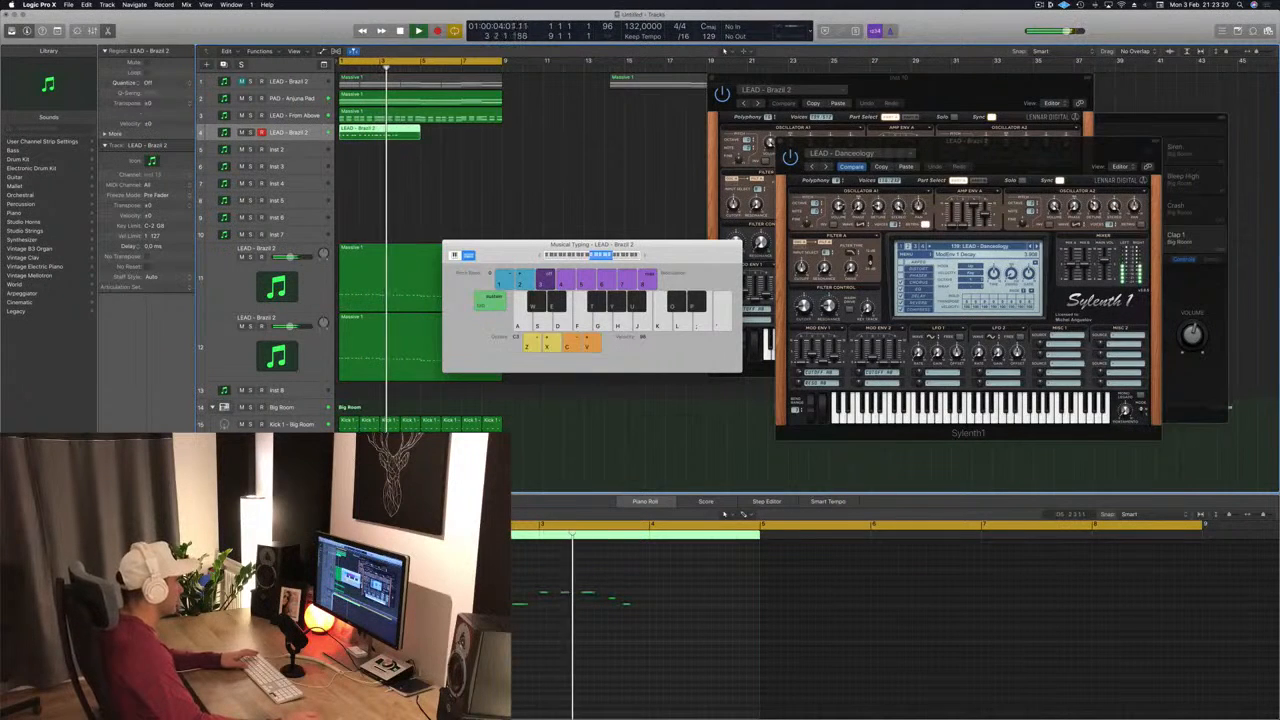
click(436, 604)
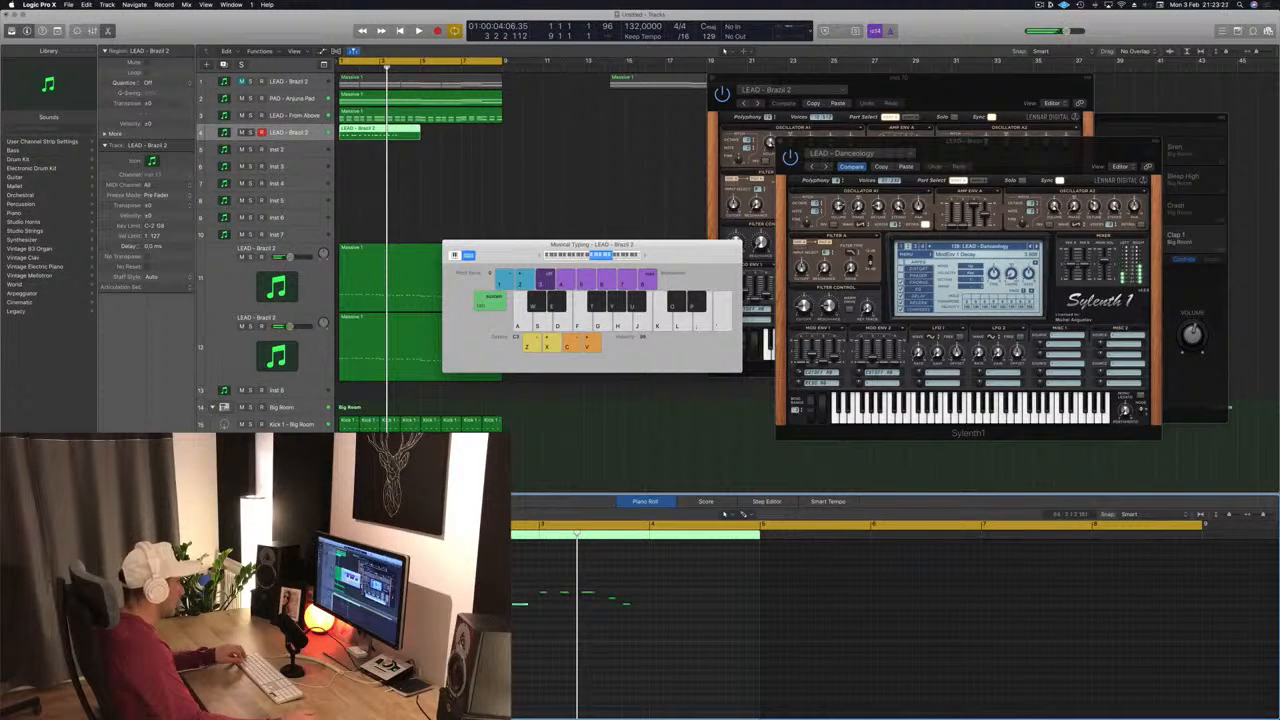
drag(465, 595, 740, 612)
key(space)
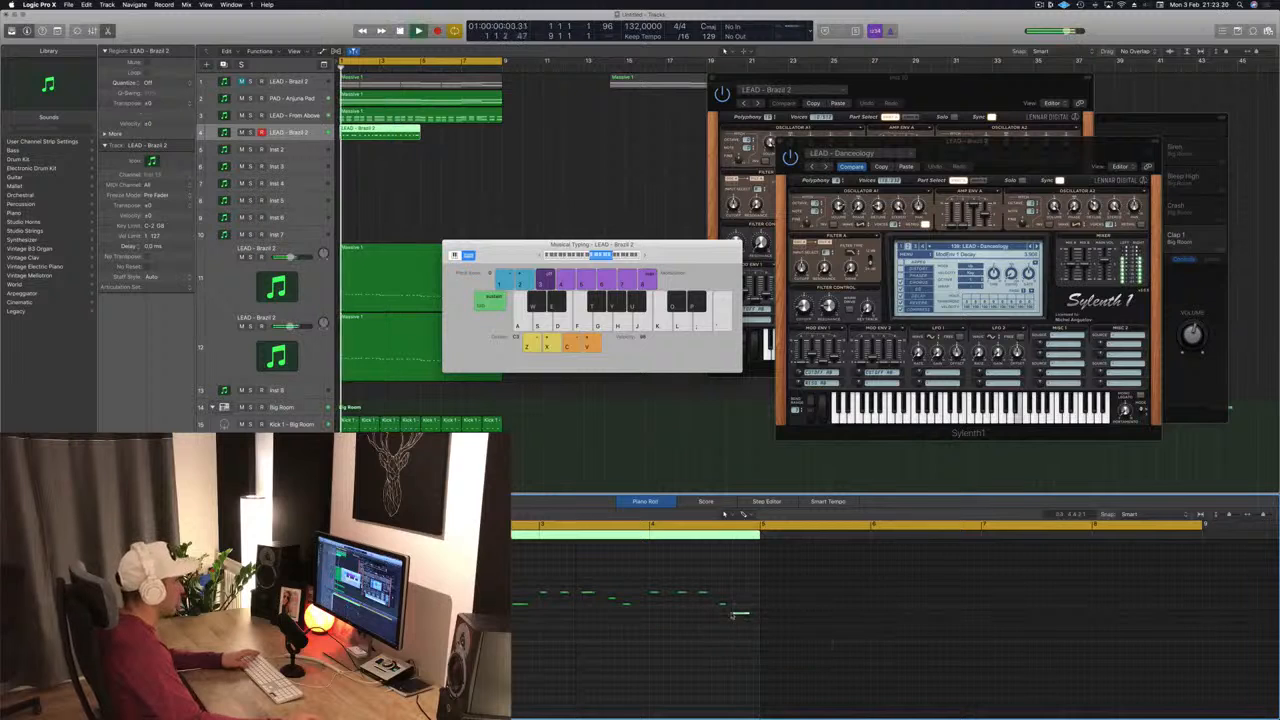
- Duplicate the four-bar lead region on the fourth track so the copy starts at bar 5
drag(388, 135, 470, 139)
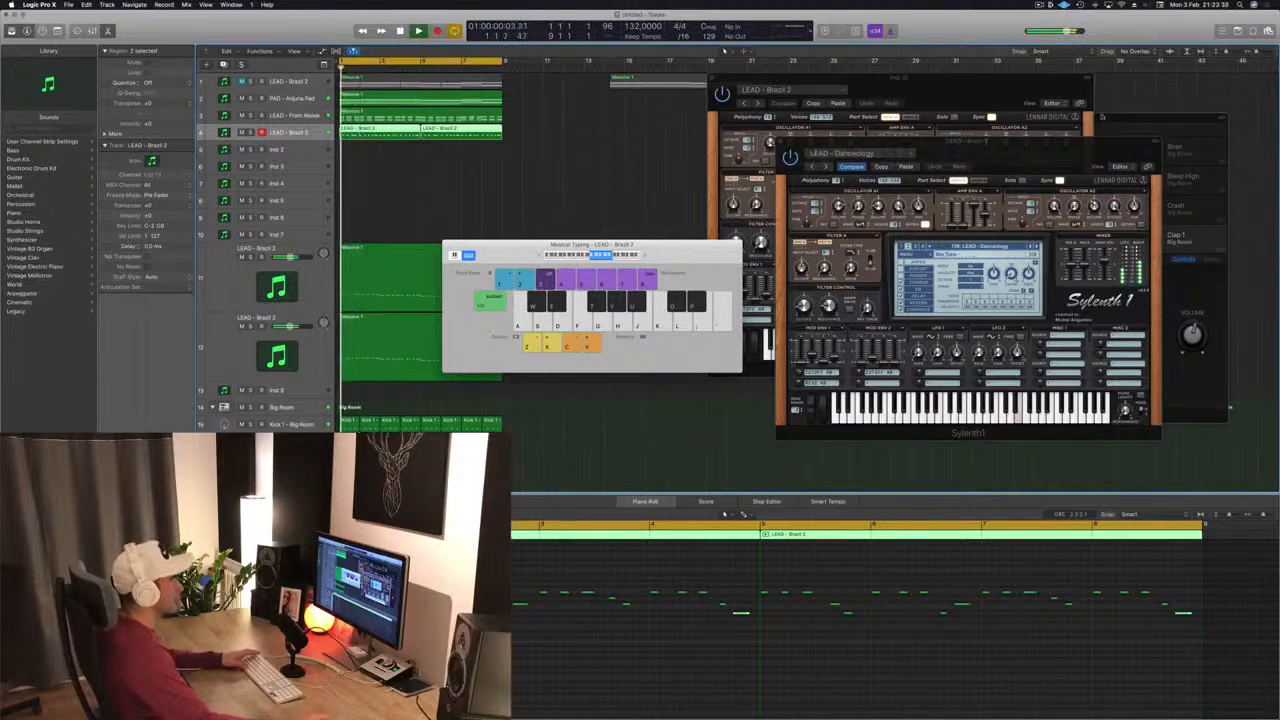
- Audition successive Sylenth1 lead presets on the fourth track during playback, load LEAD - Divine, and close the plug-in window
drag(957, 141, 806, 147)
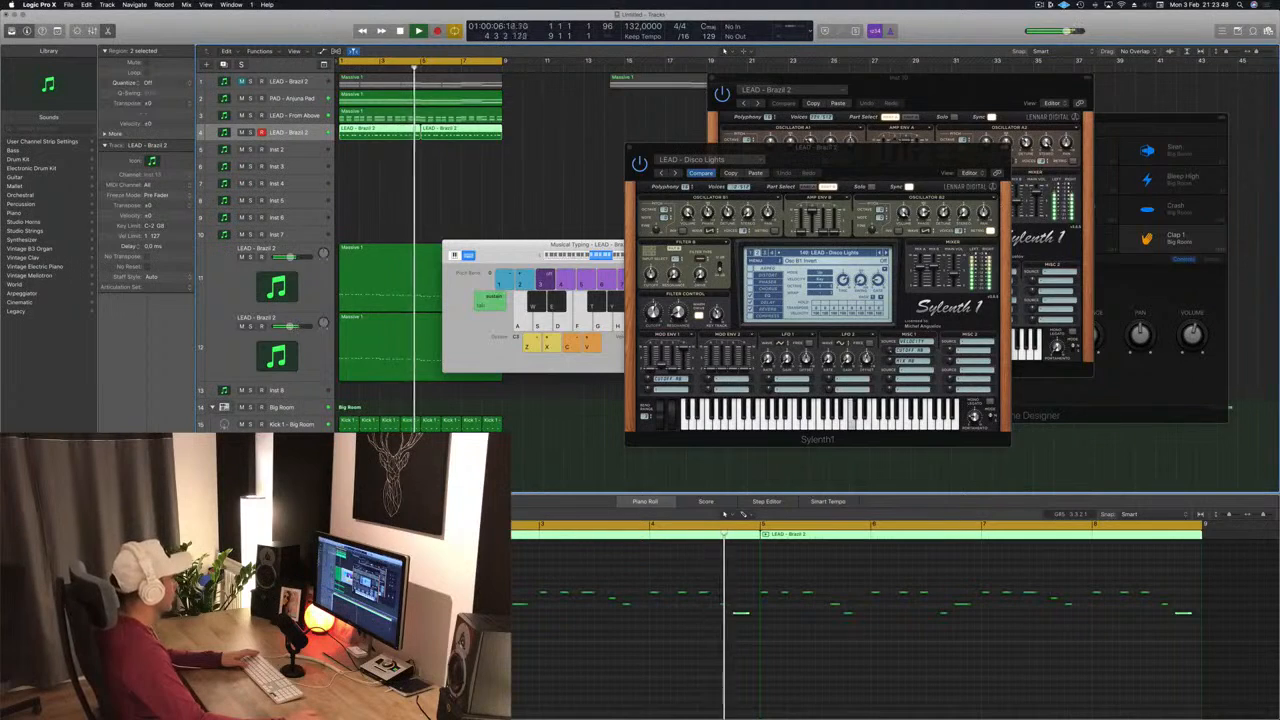
key(space)
key(space)
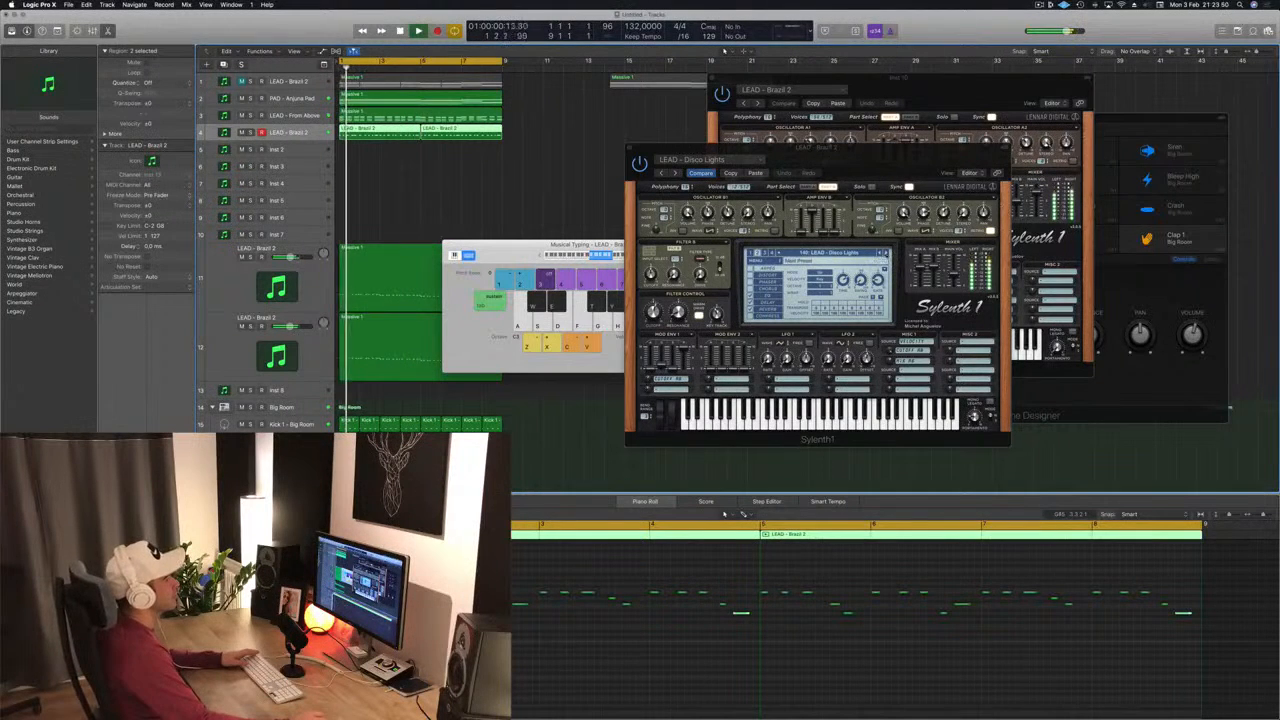
click(885, 253)
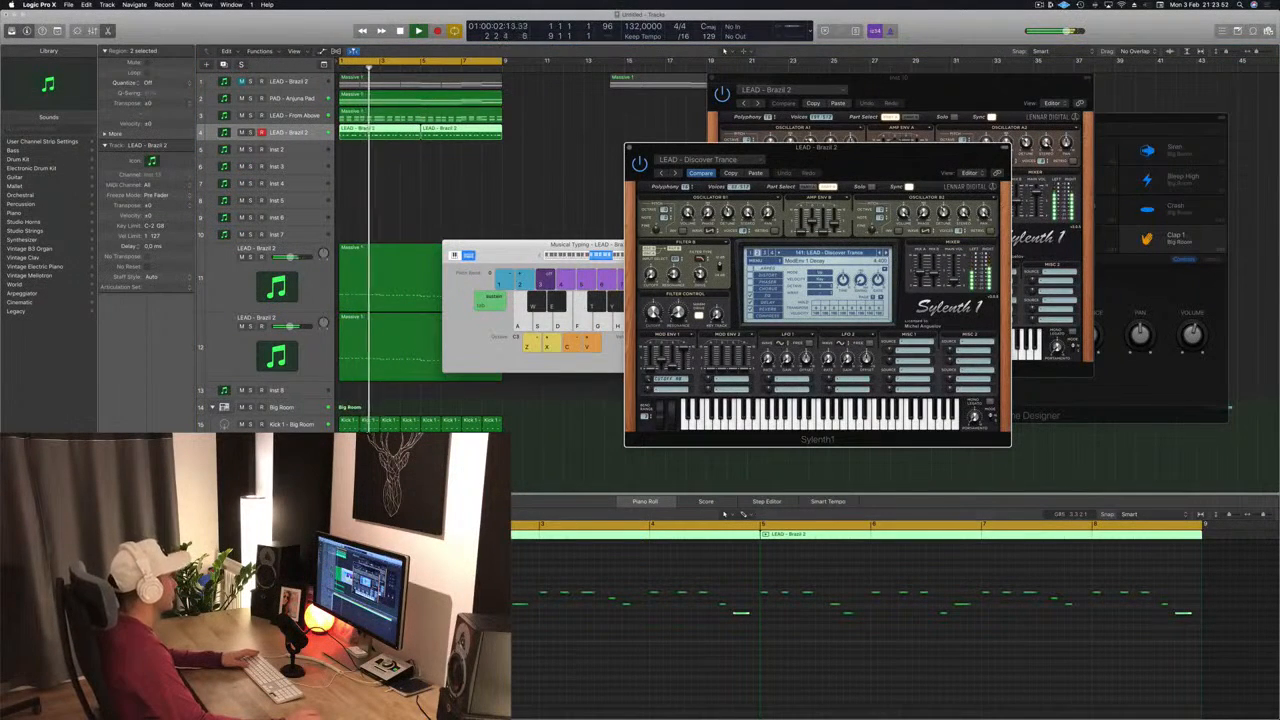
click(568, 452)
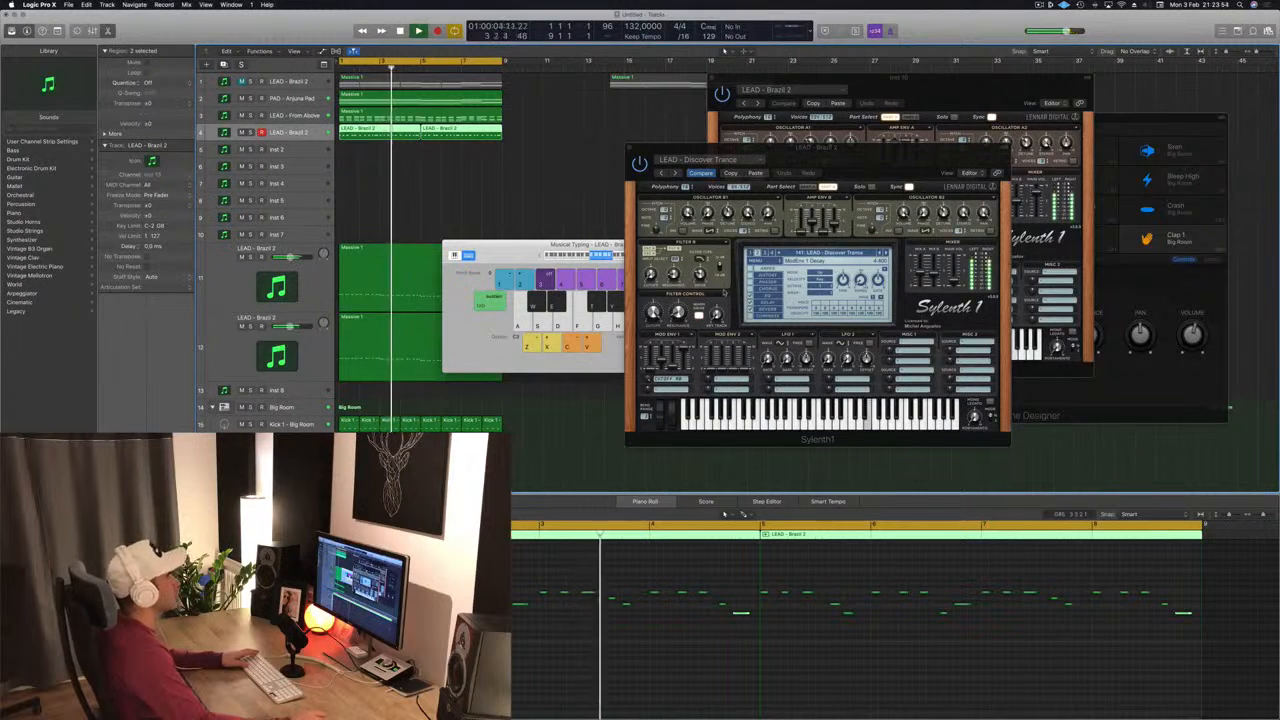
click(886, 253)
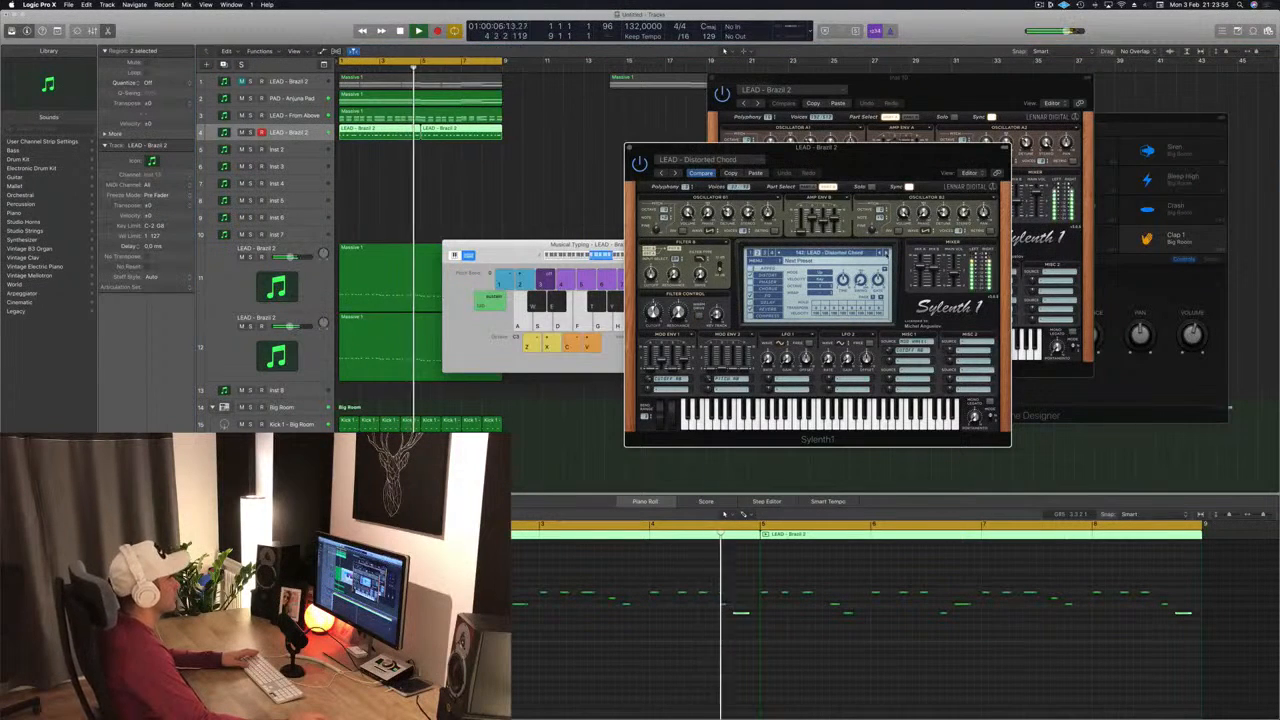
click(886, 253)
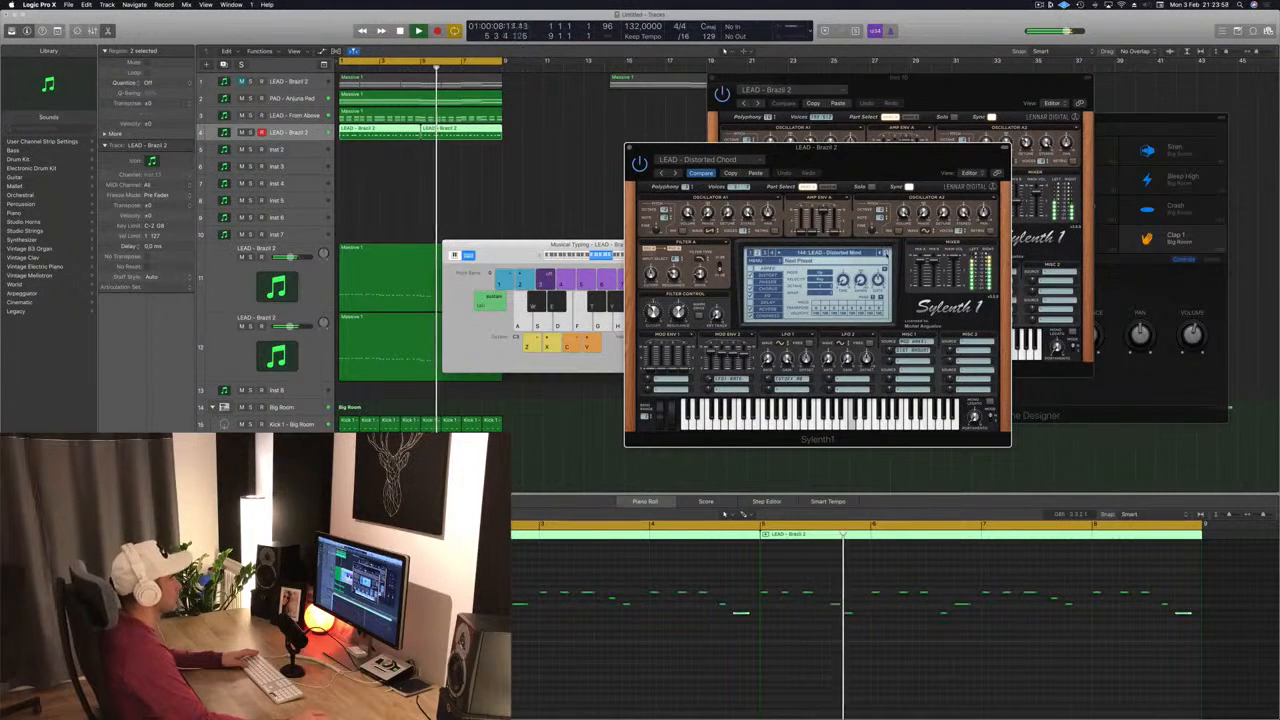
click(886, 253)
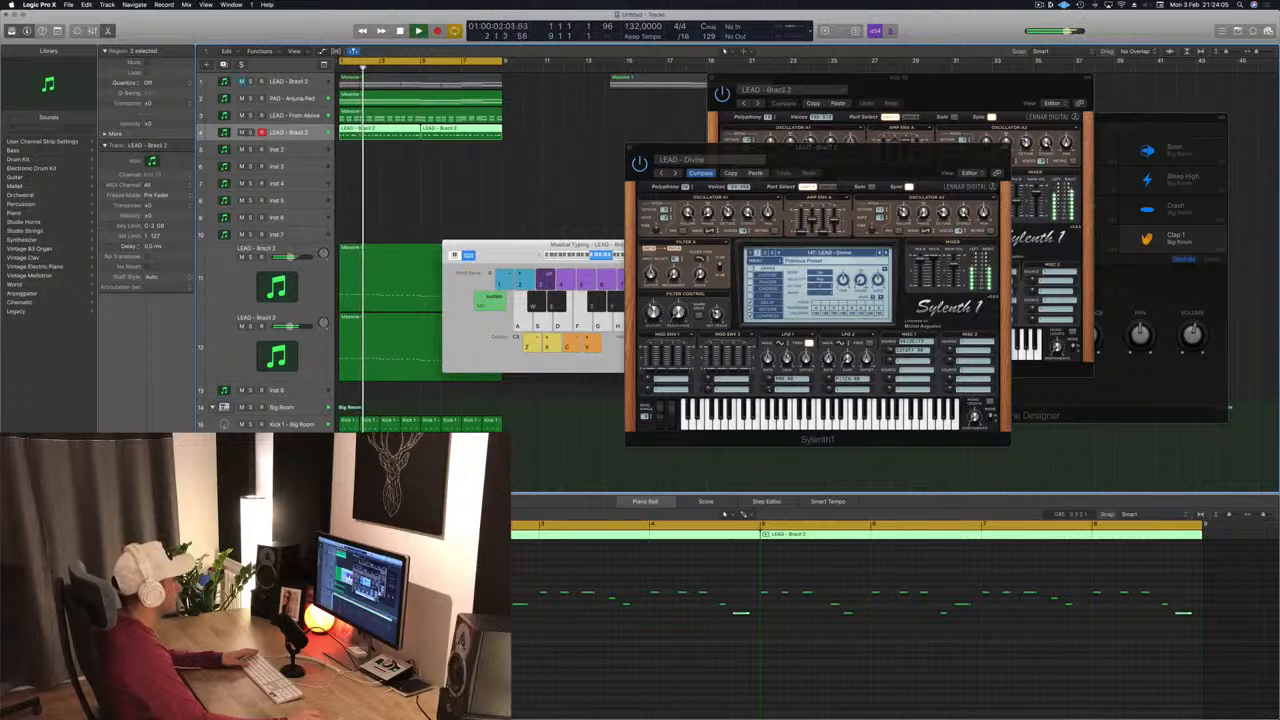
drag(632, 148, 583, 158)
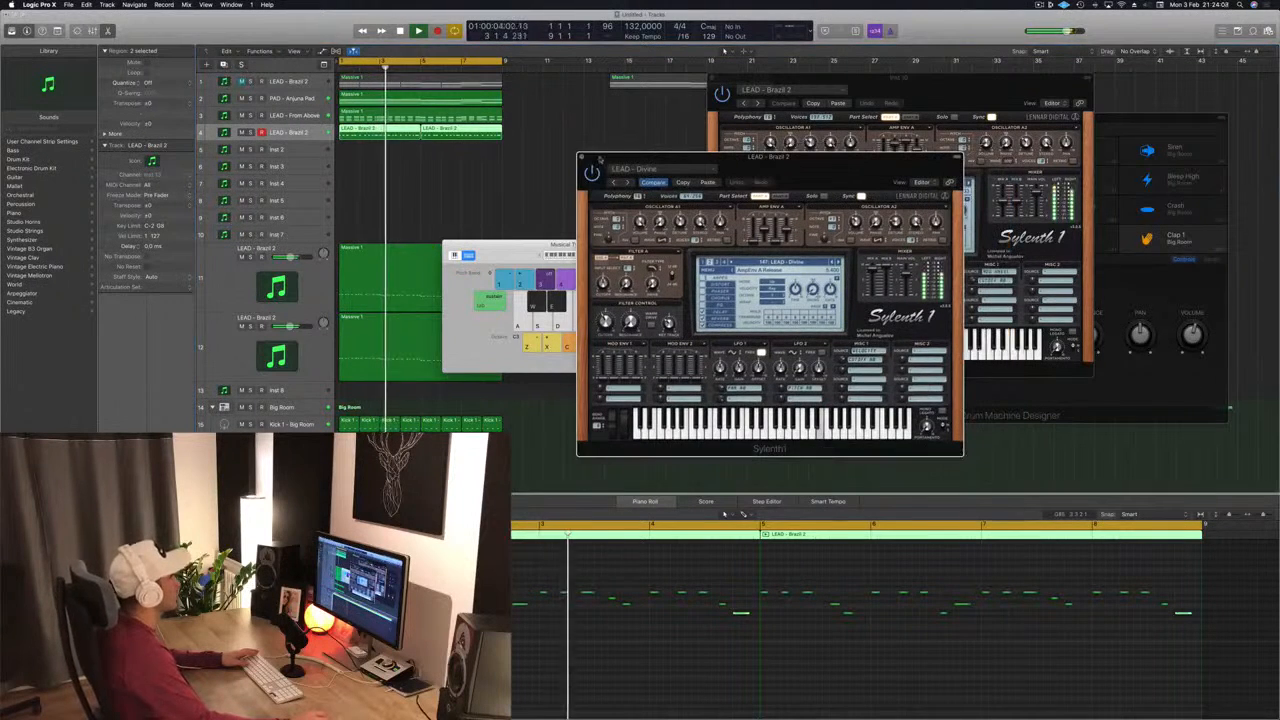
click(582, 157)
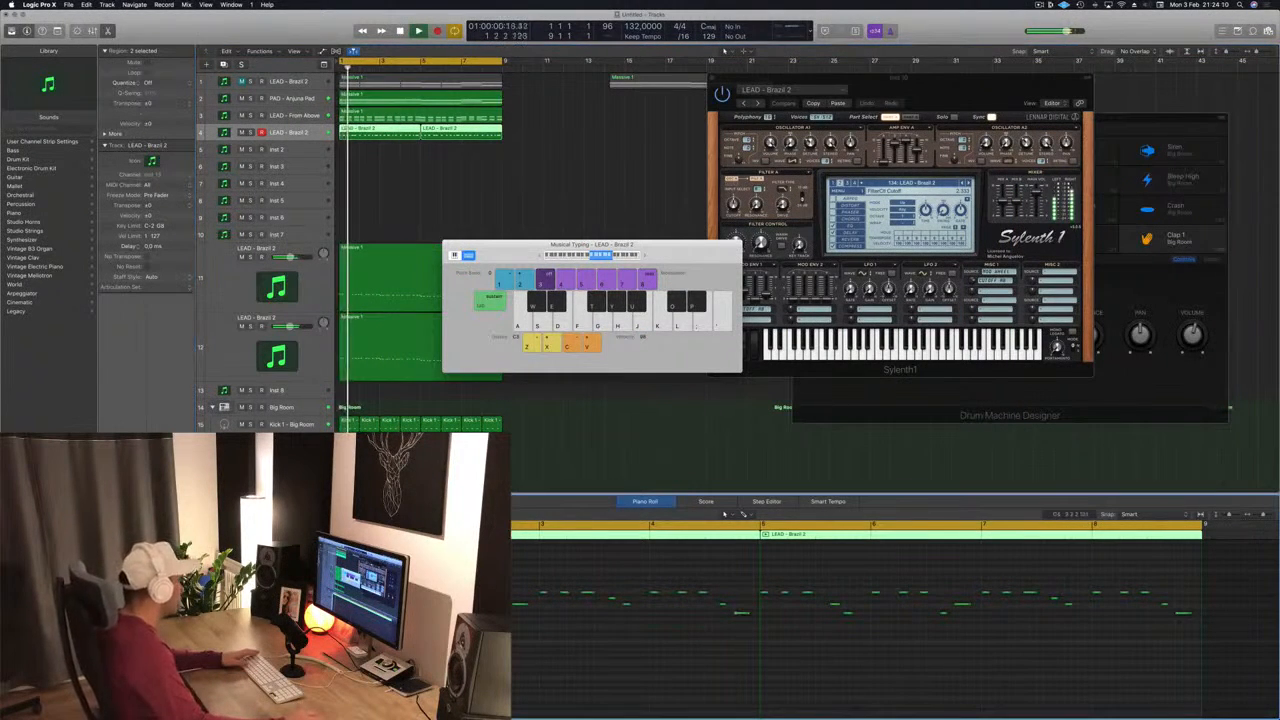
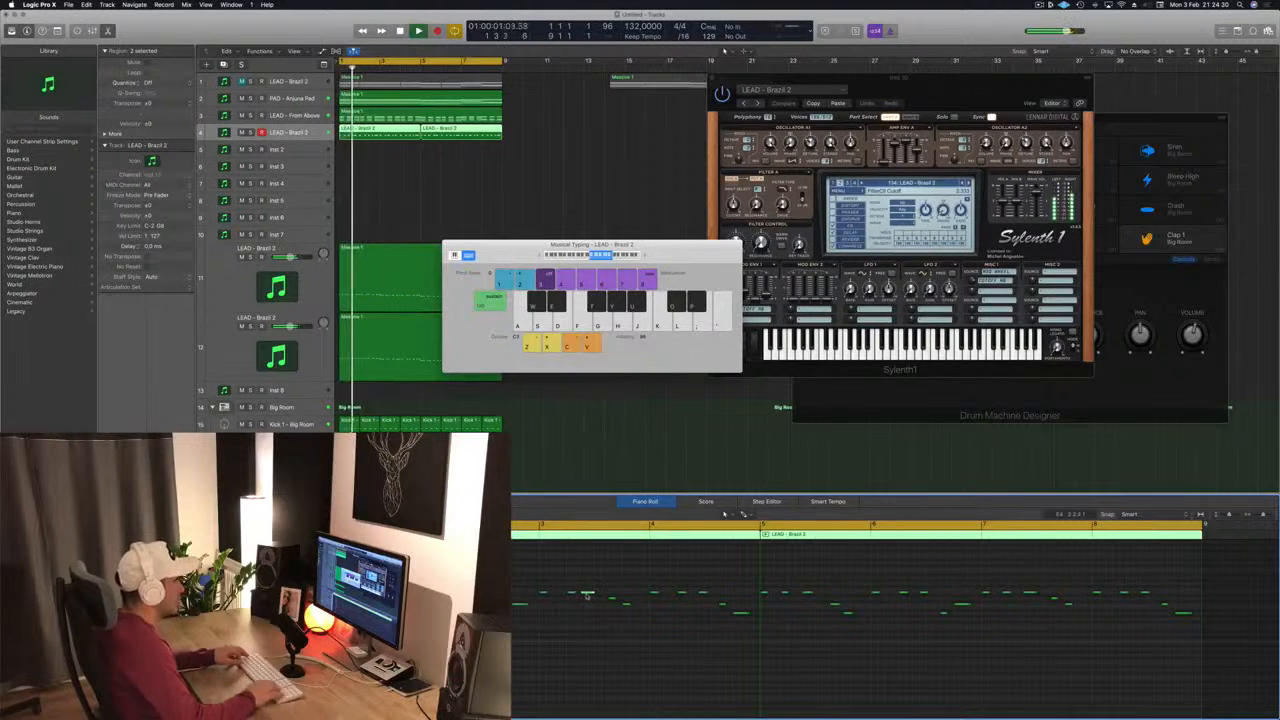
- Check the edited melody in playback and replace the second lead region with a fresh copy of the first at bar 5
key(space)
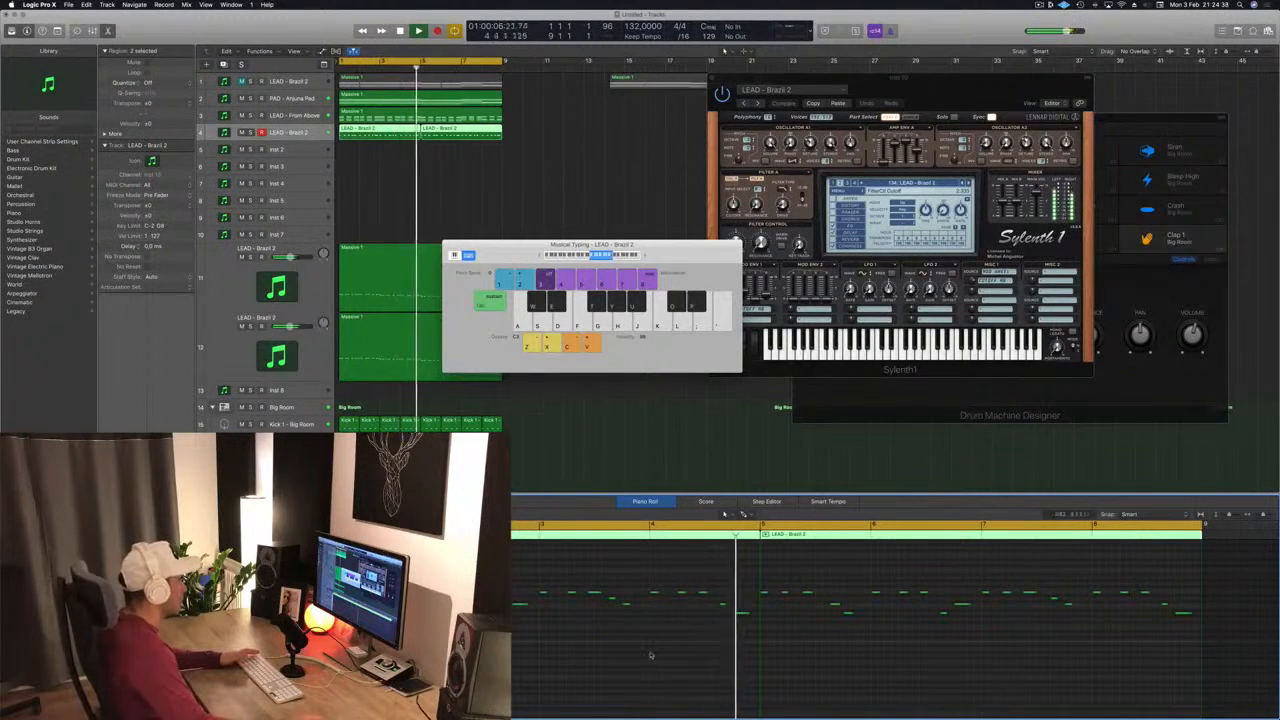
key(space)
key(space)
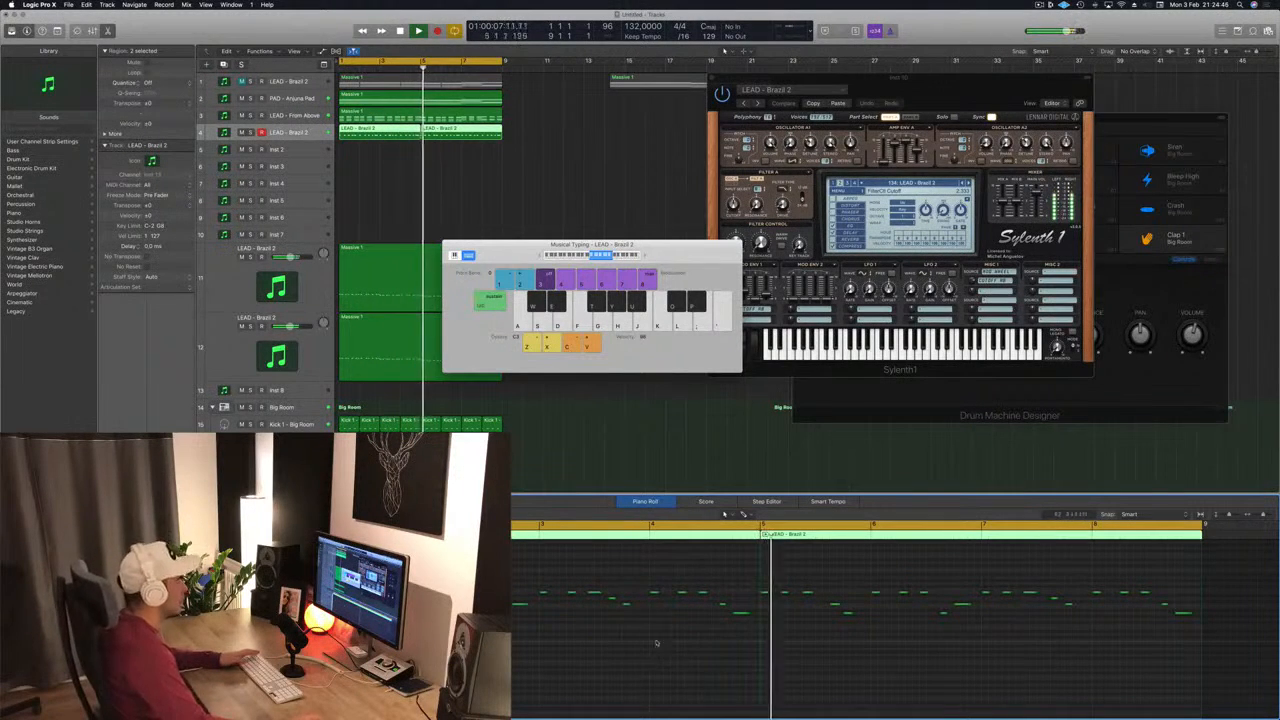
key(Return)
click(529, 145)
click(468, 133)
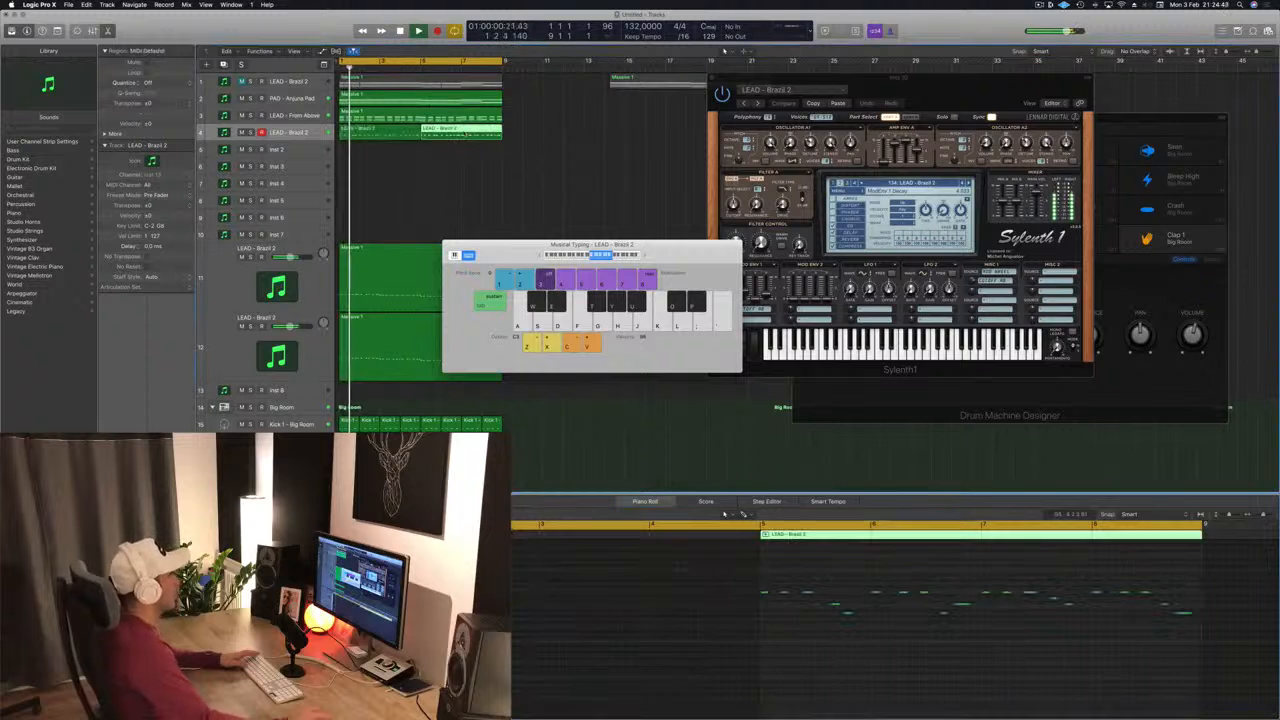
key(Delete)
key(Return)
click(418, 132)
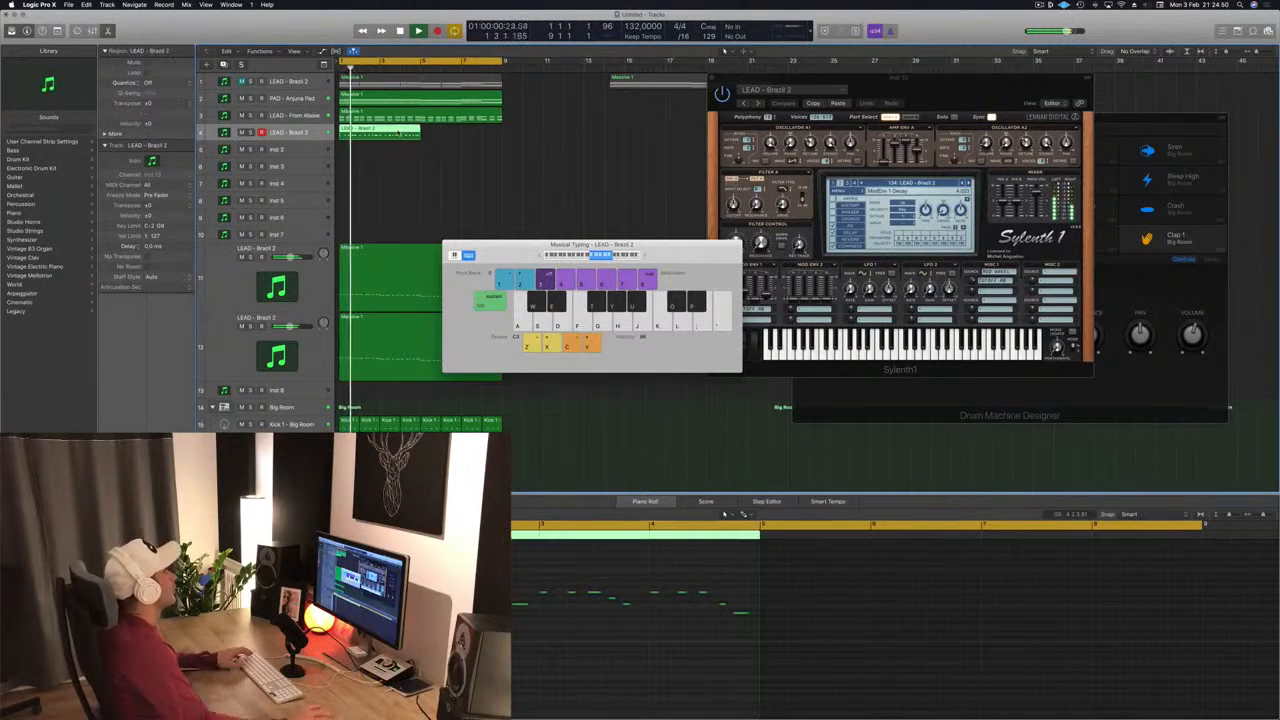
drag(418, 132, 458, 138)
key(space)
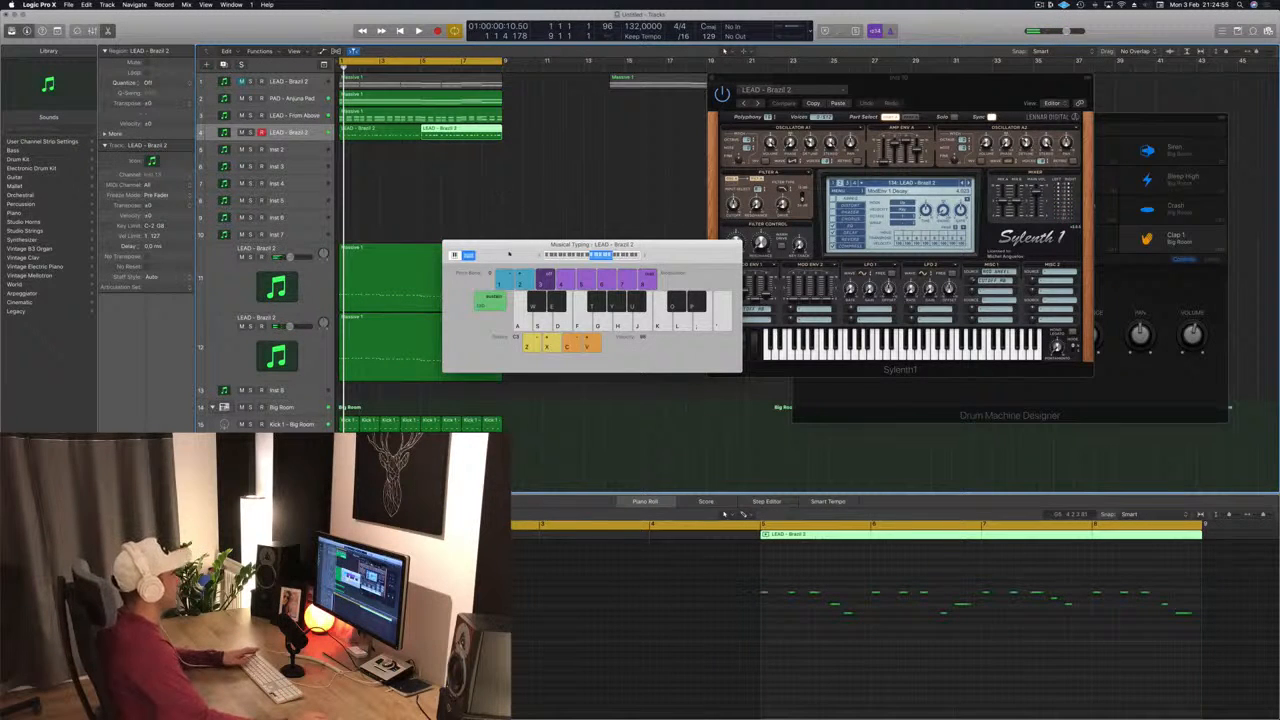
- Move the Musical Typing window clear of the tracks and the synth, and restart playback of the loop
drag(508, 254, 524, 255)
click(1039, 4)
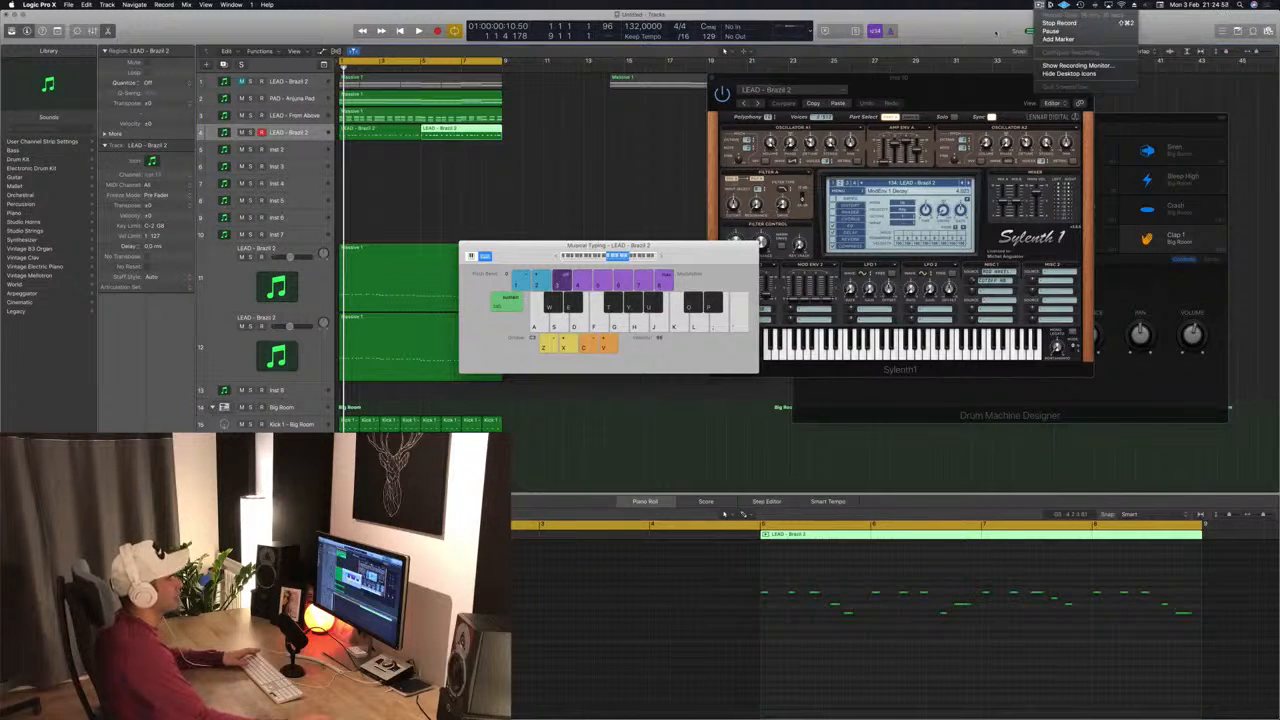
click(995, 33)
drag(701, 247, 935, 200)
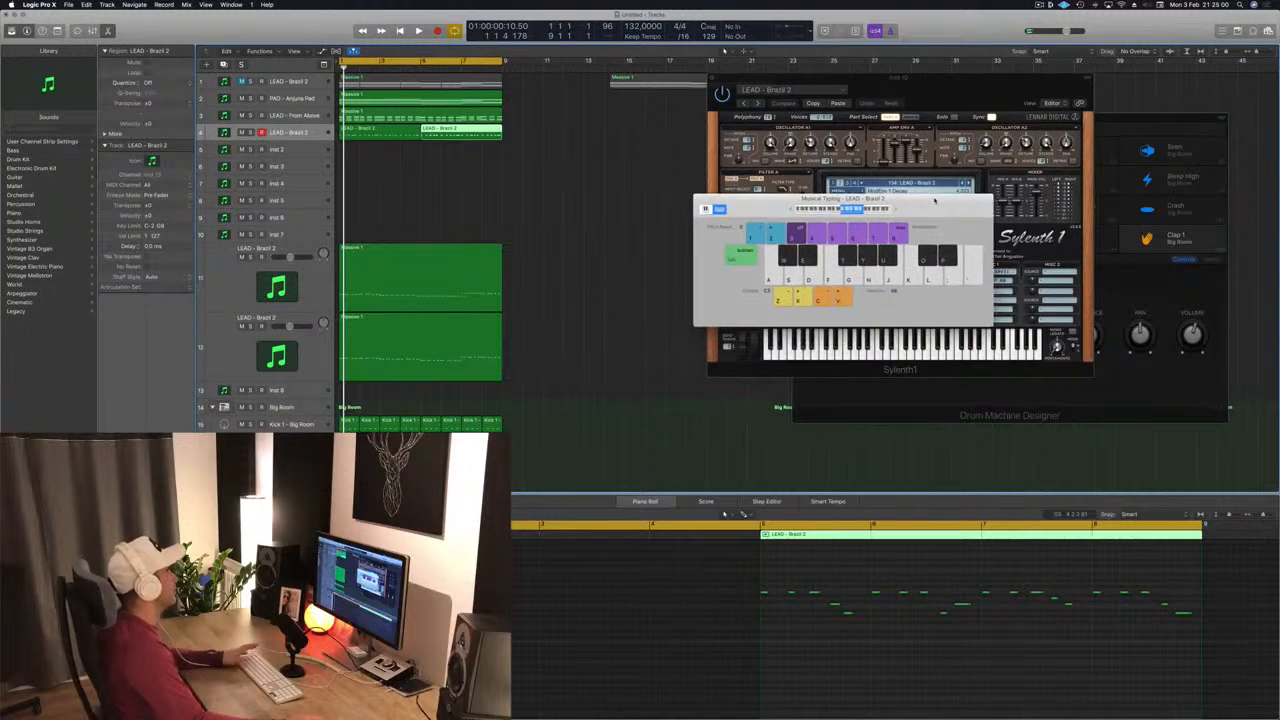
key(space)
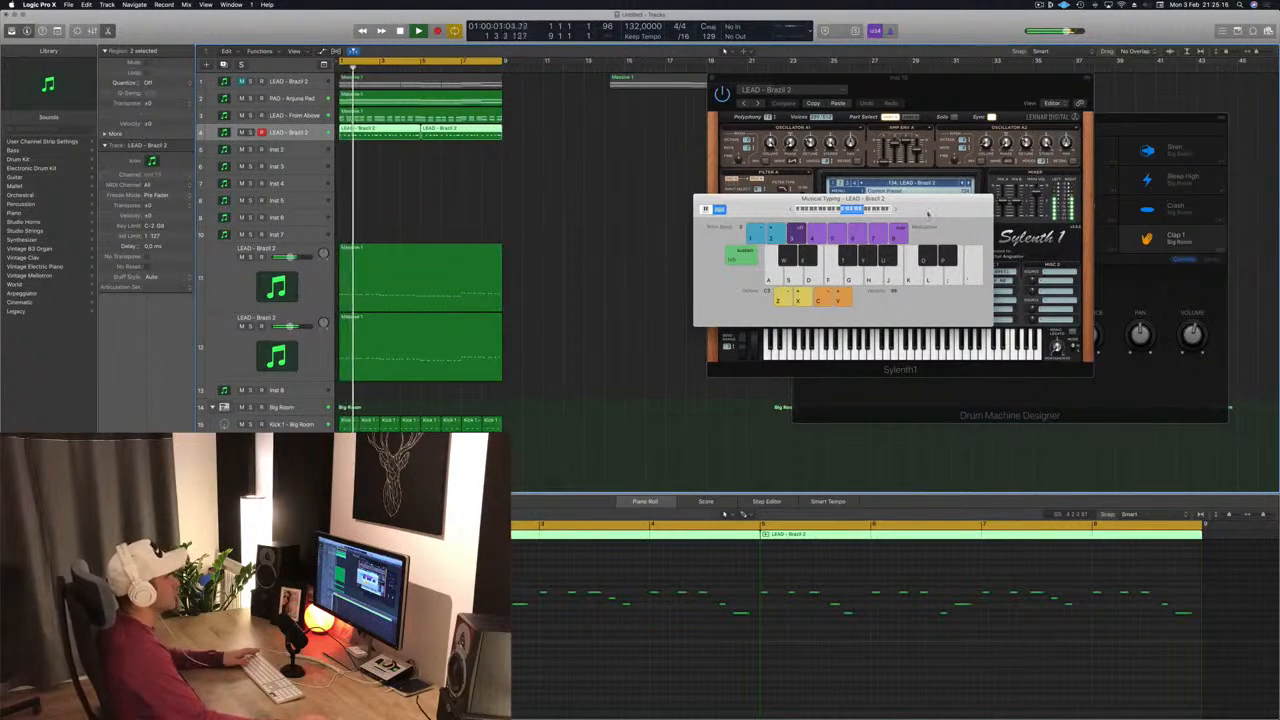
drag(928, 213, 1239, 243)
key(space)
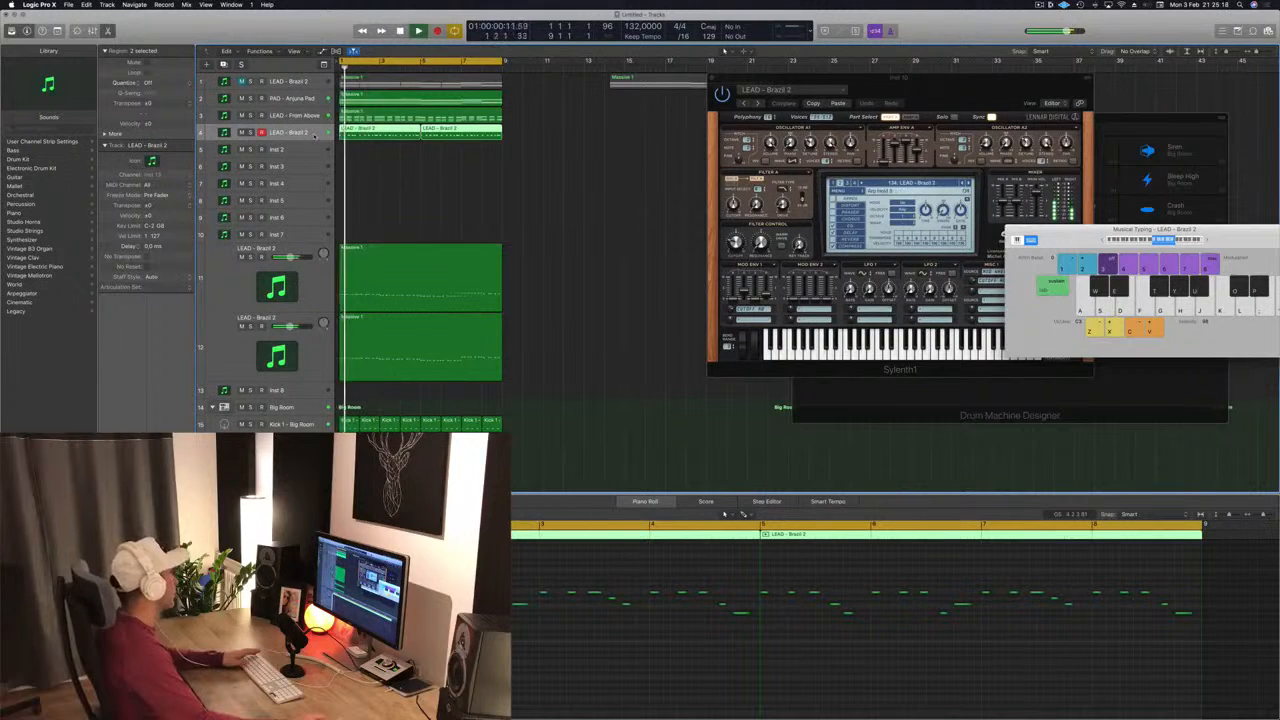
- Reopen the fourth track's Sylenth1 window, move it clear of the other synth window, and restart loop playback
click(122, 490)
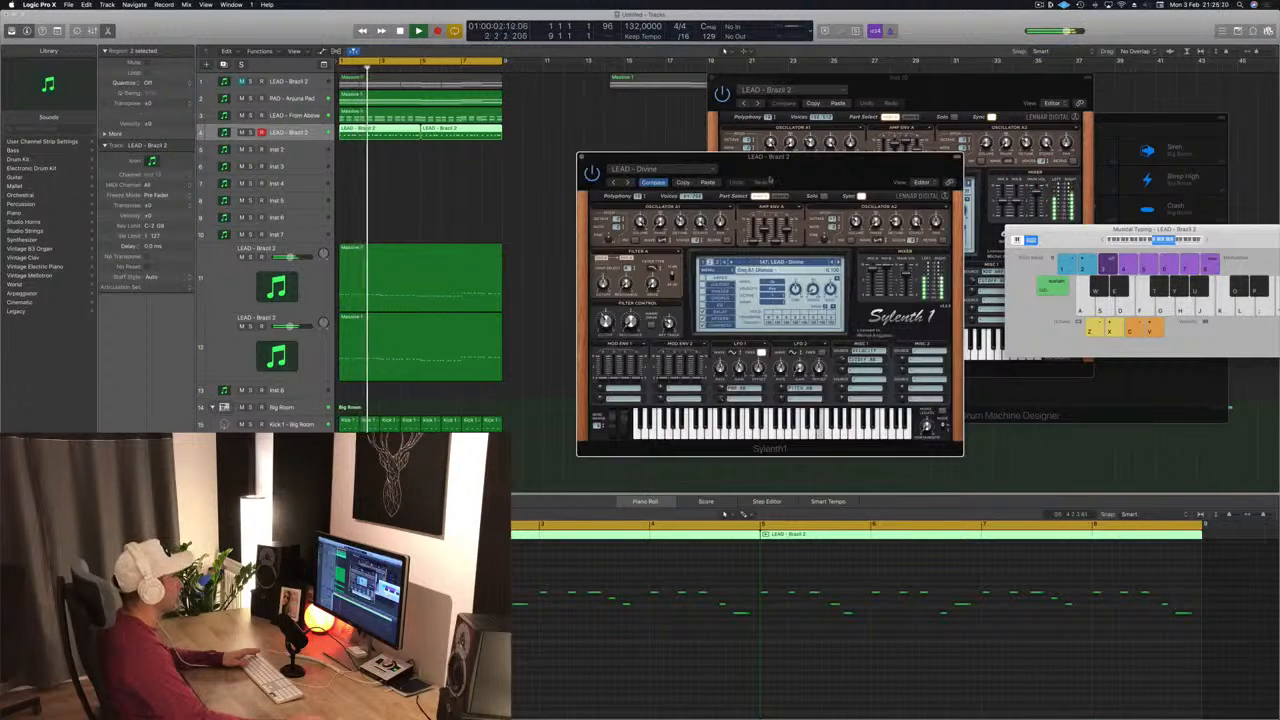
drag(763, 156, 717, 153)
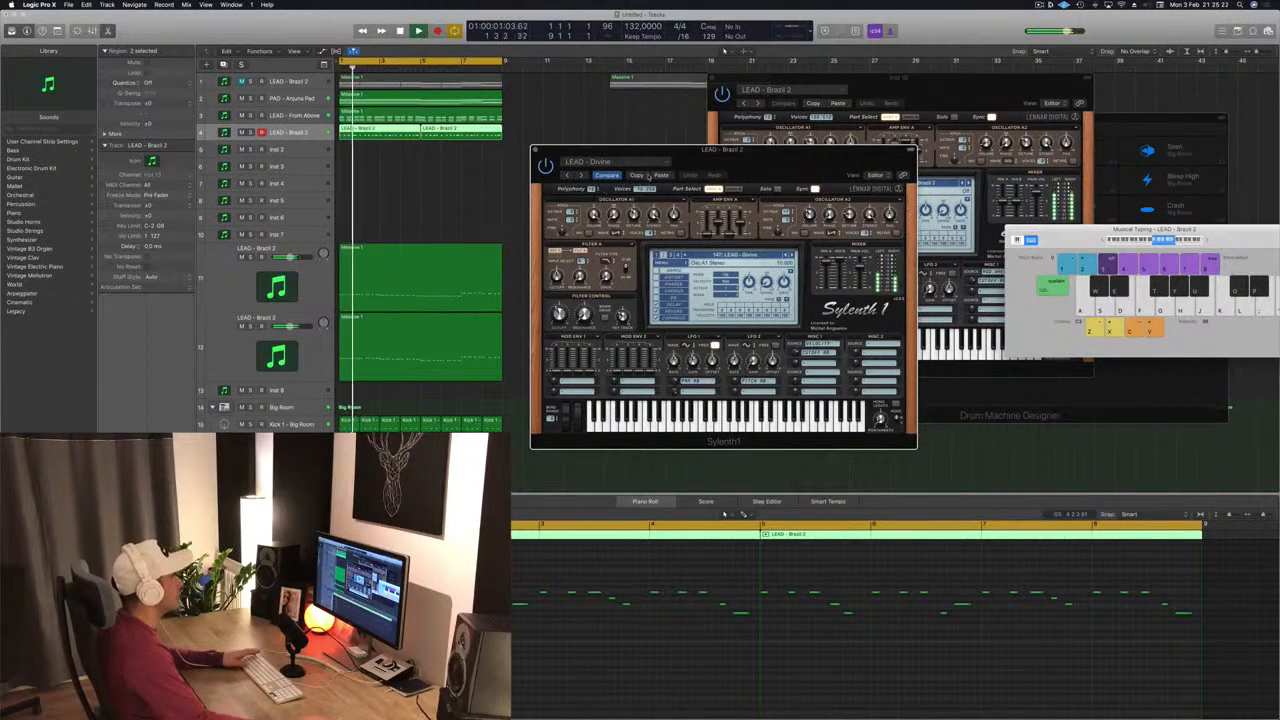
key(space)
key(space)
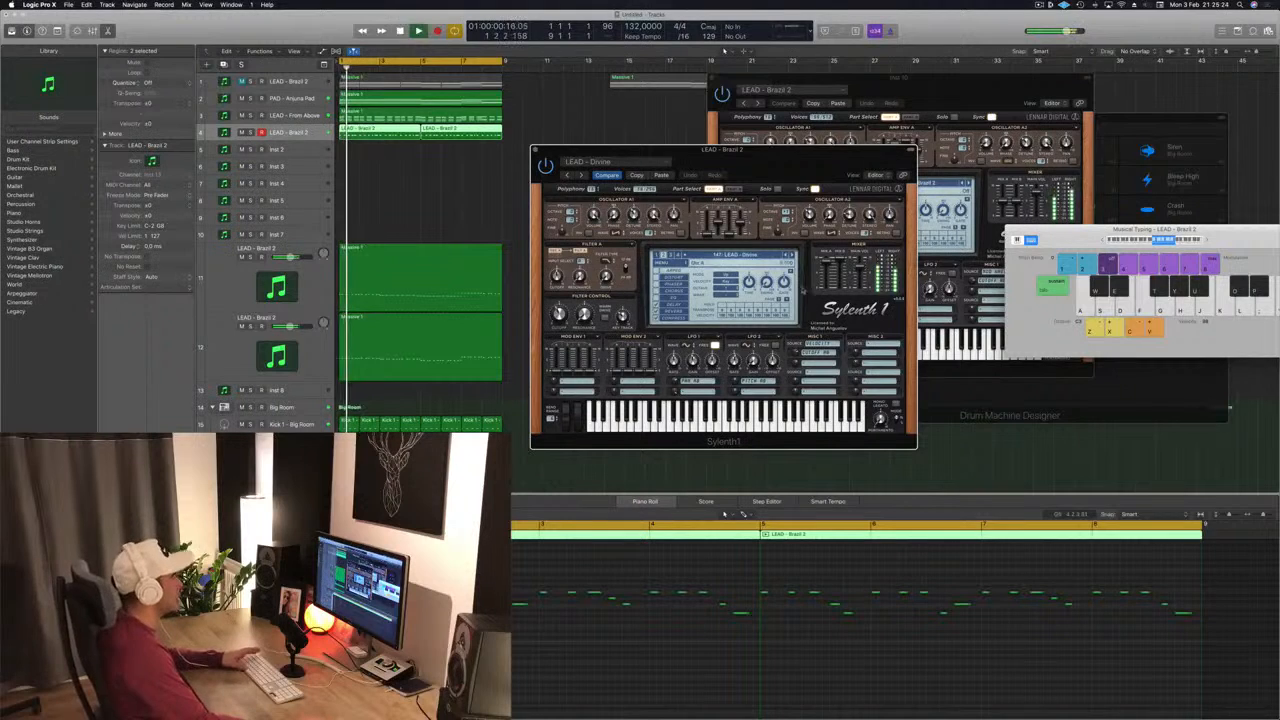
- Audition the Sylenth1 presets following LEAD - Divine during playback, load LEAD - Let Go on the fourth track, and reposition the synth window
click(792, 256)
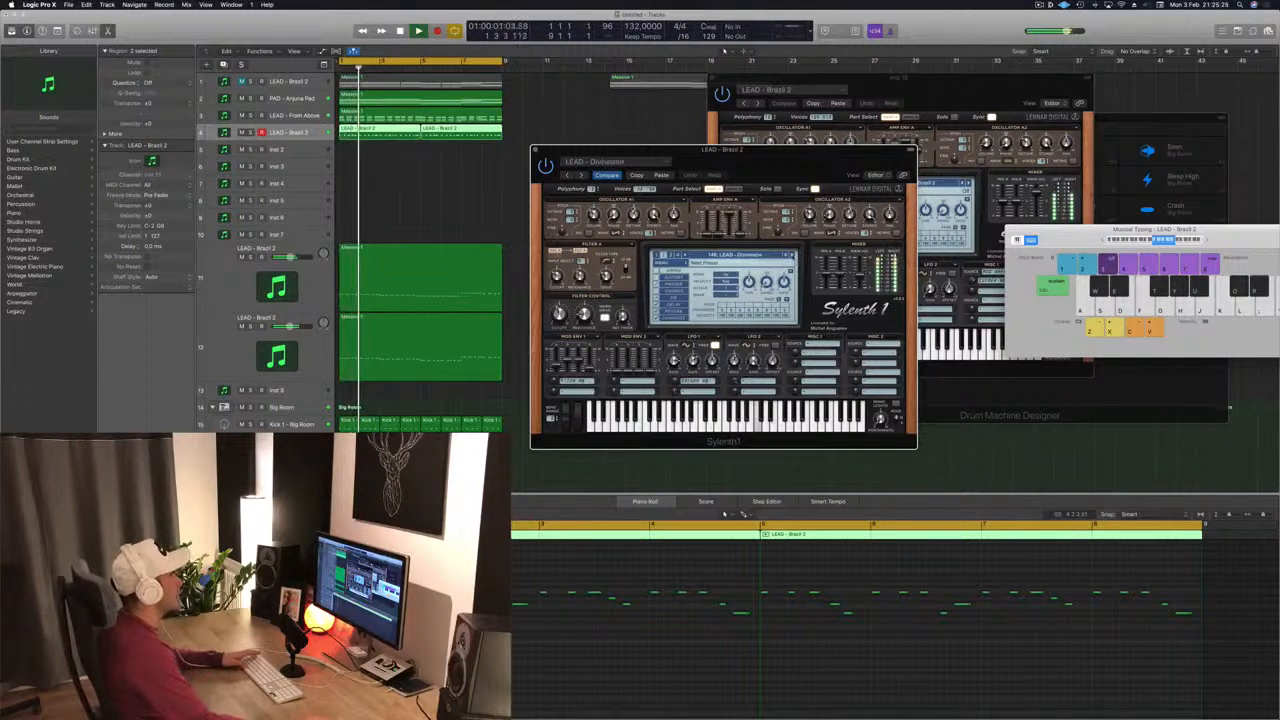
key(space)
key(space)
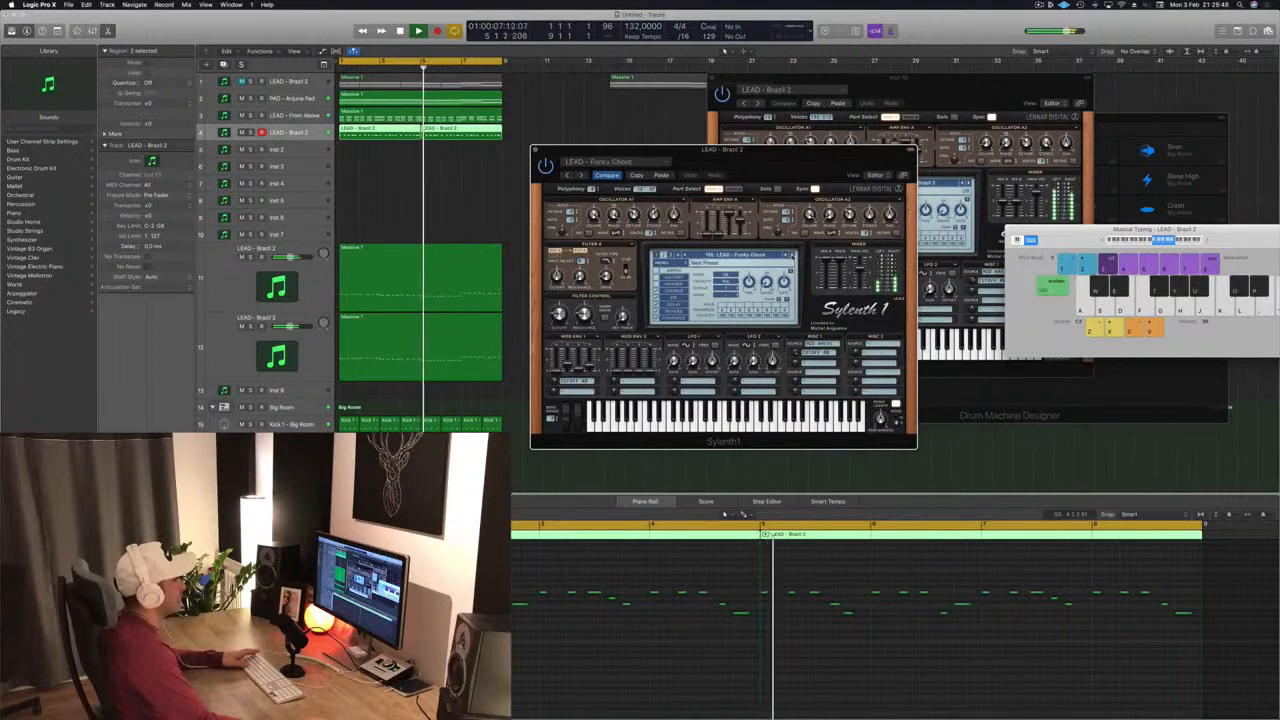
key(])
key(])
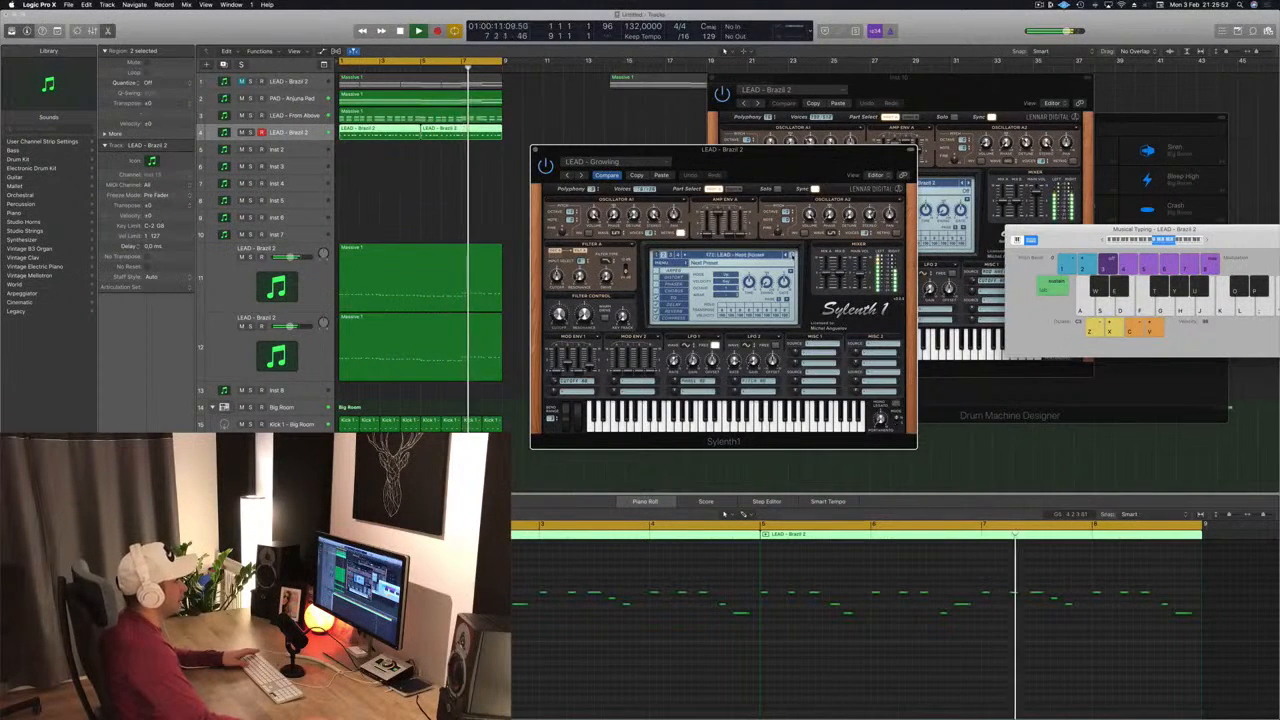
key(])
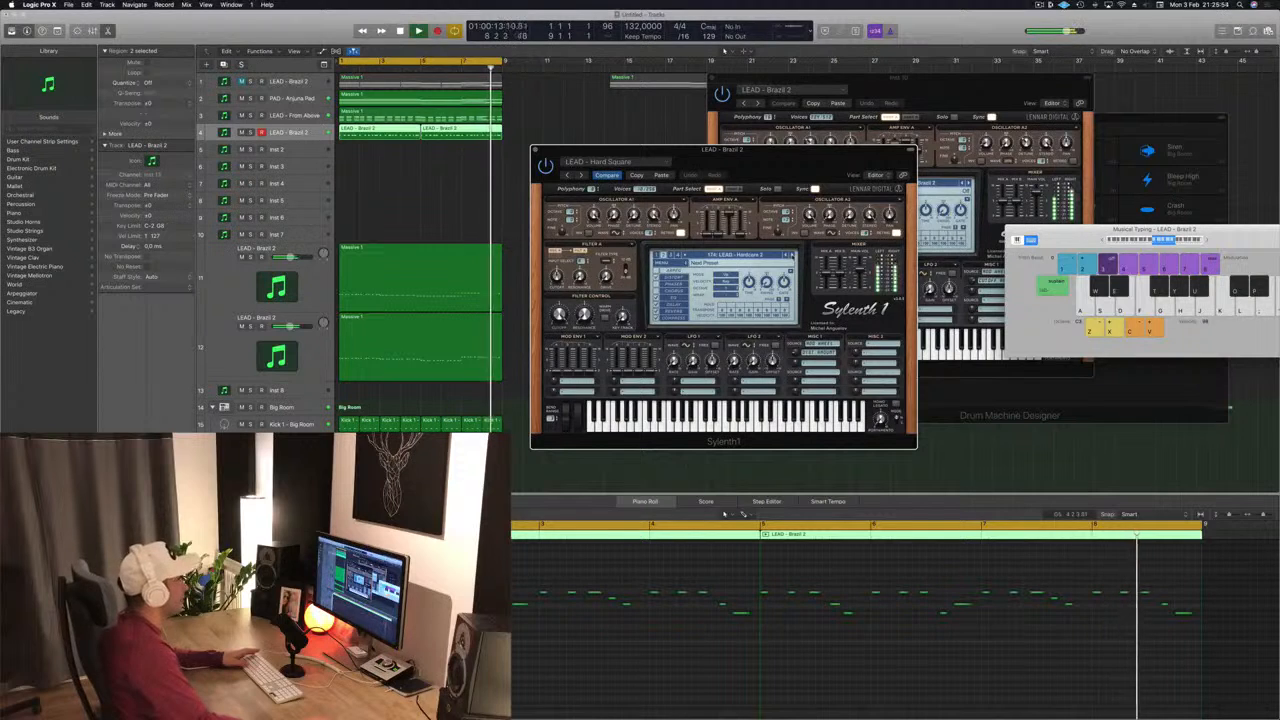
key(])
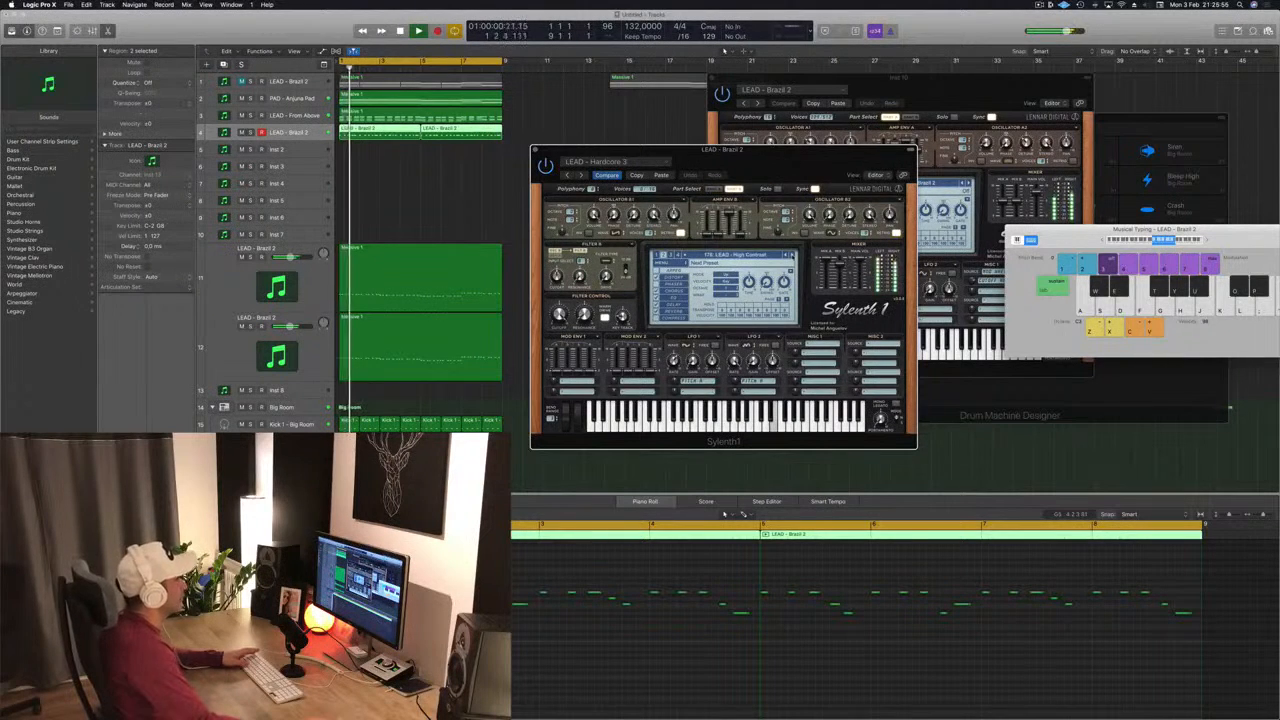
key(])
key(])
key(])
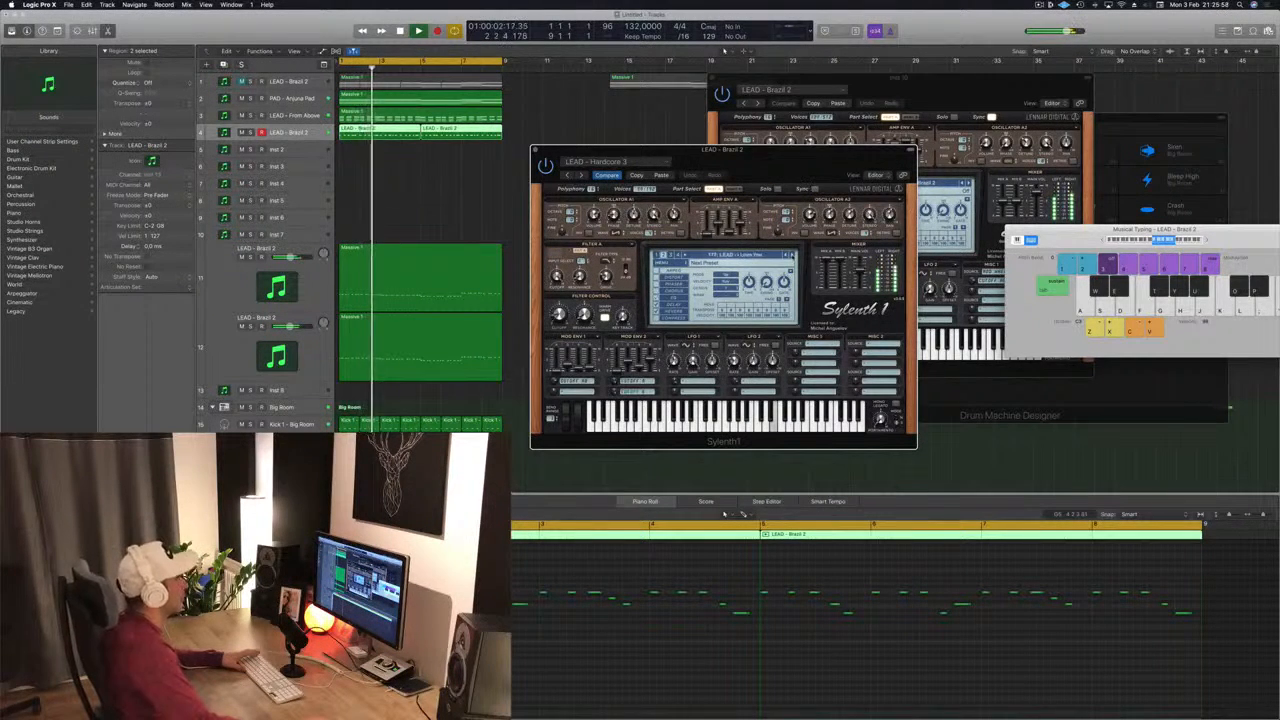
key(])
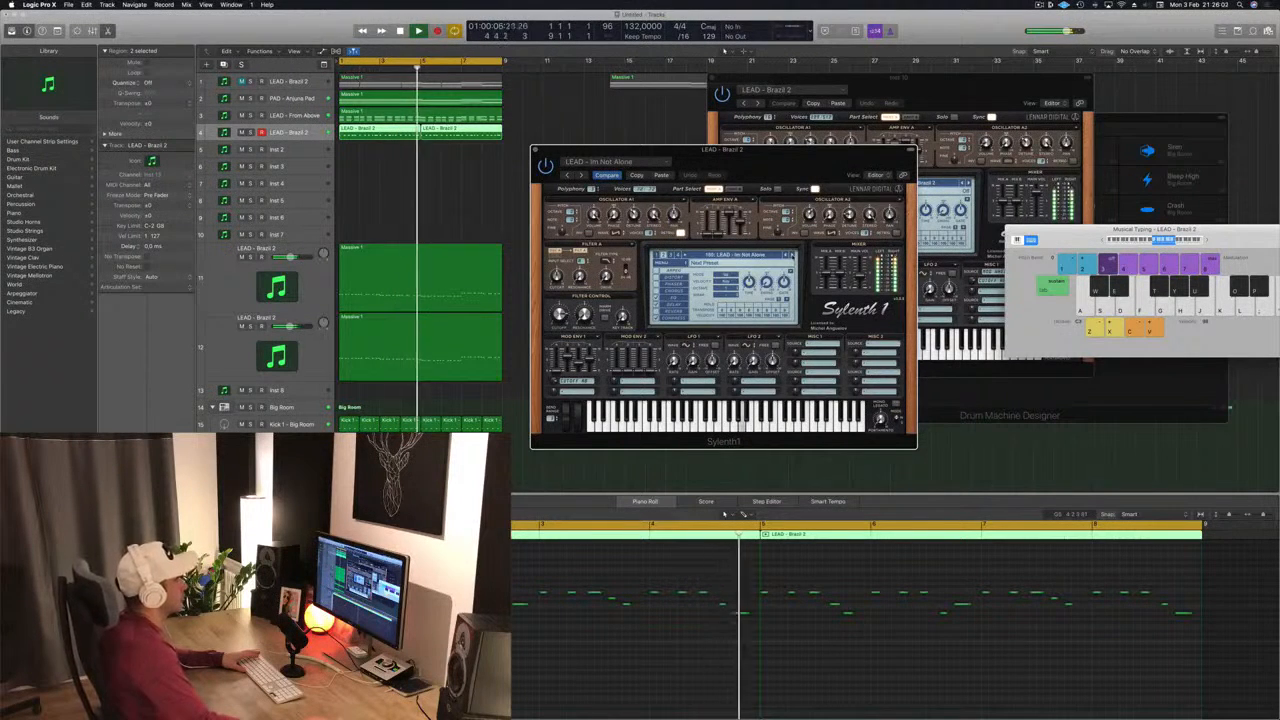
key(])
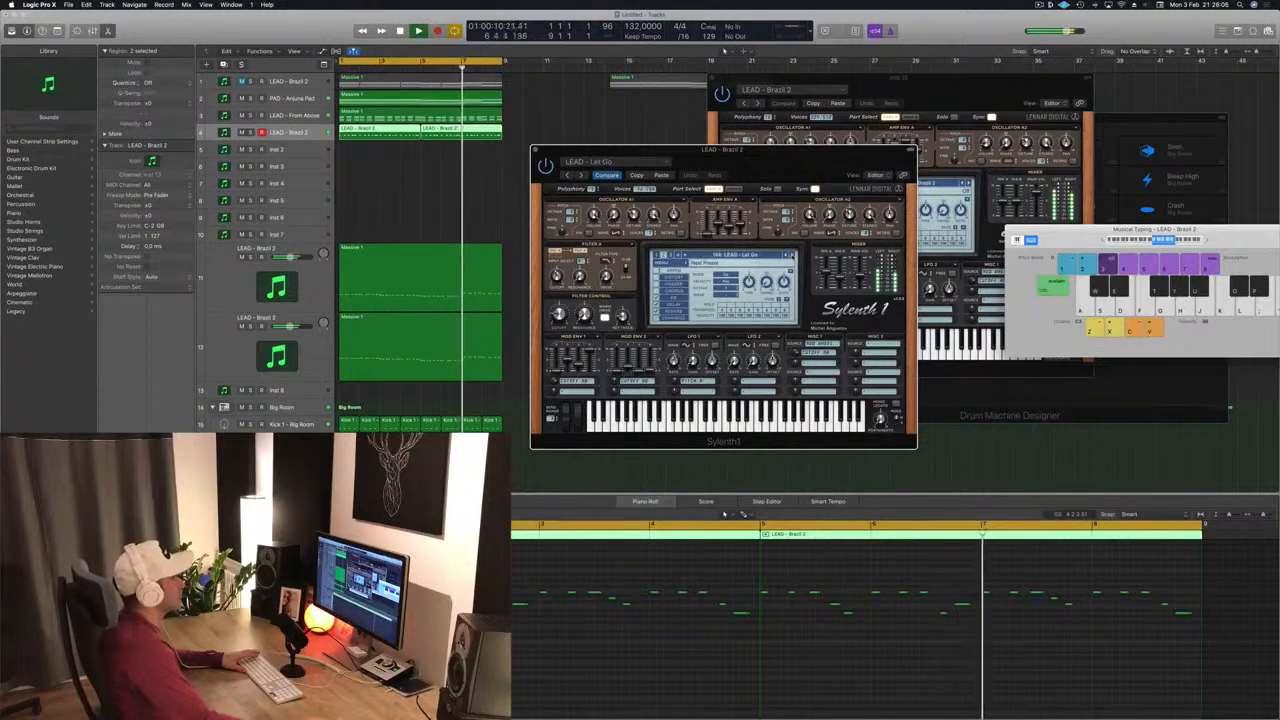
drag(794, 160, 862, 149)
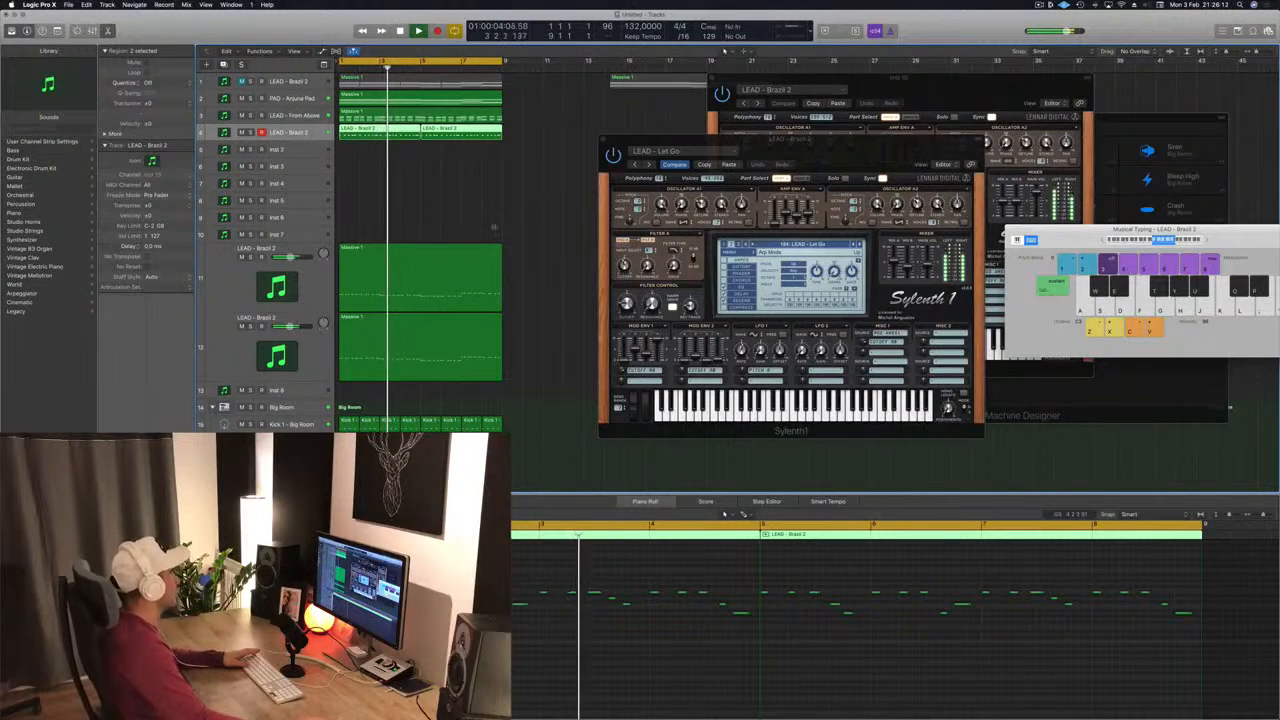
drag(790, 150, 743, 154)
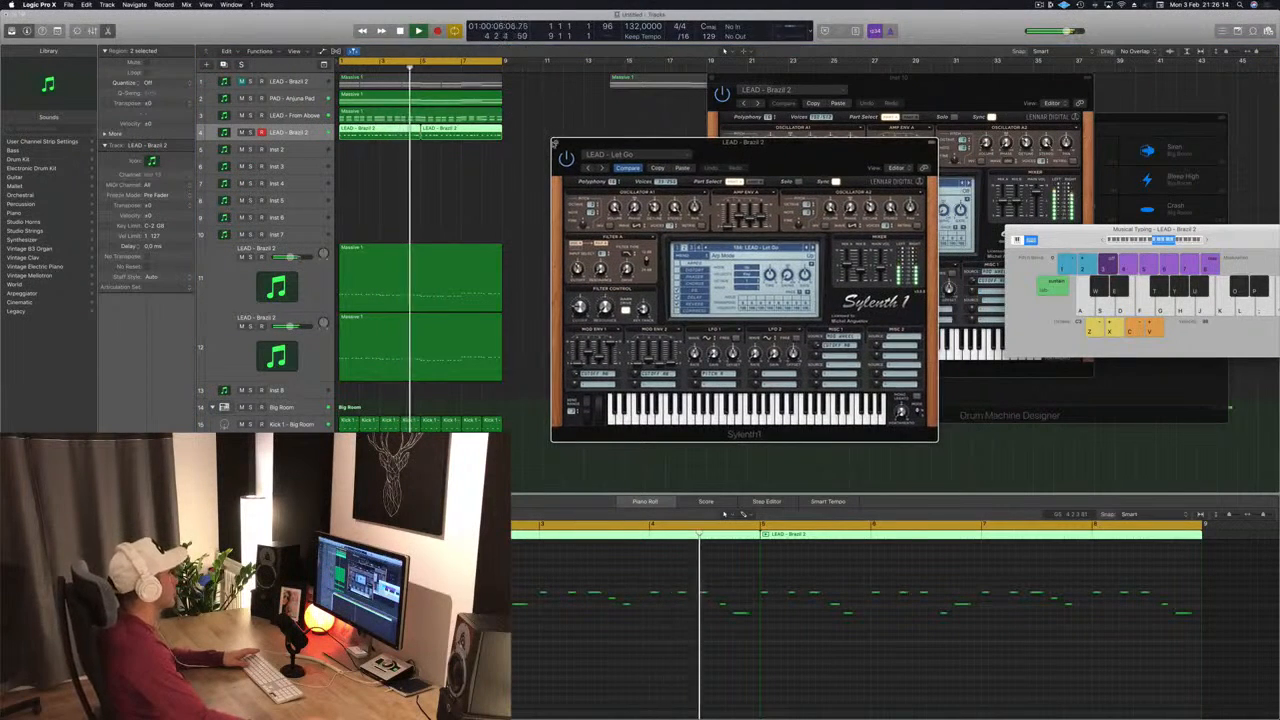
- Raise the filter control cutoff slightly in the Sylenth1 of the PAD - Anjuna Pad track and close that synth window
click(298, 99)
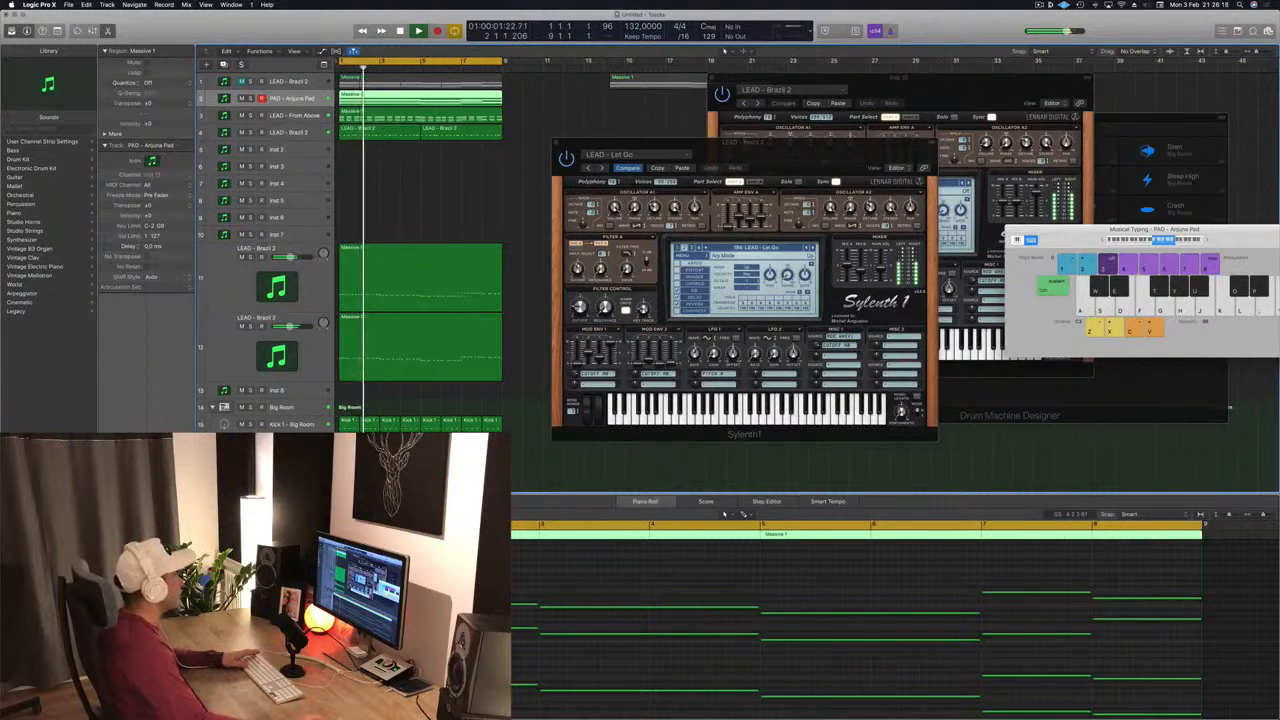
click(121, 490)
drag(659, 172, 686, 177)
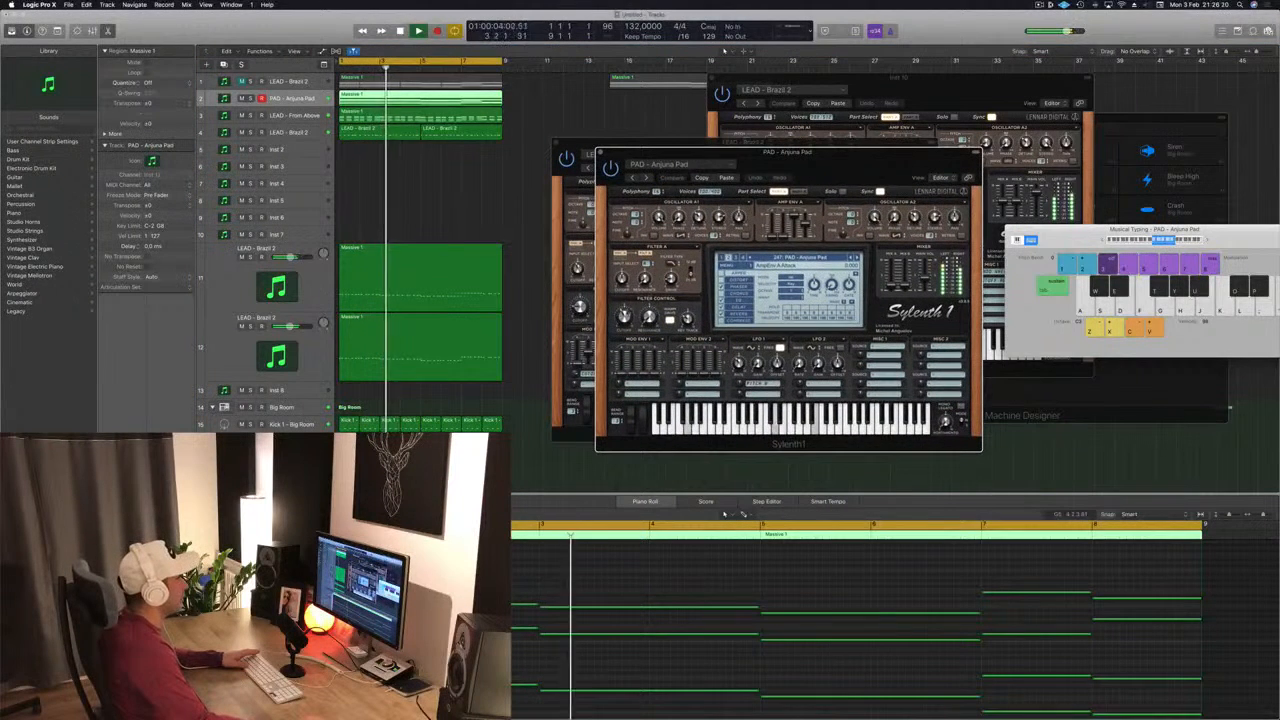
drag(625, 317, 626, 293)
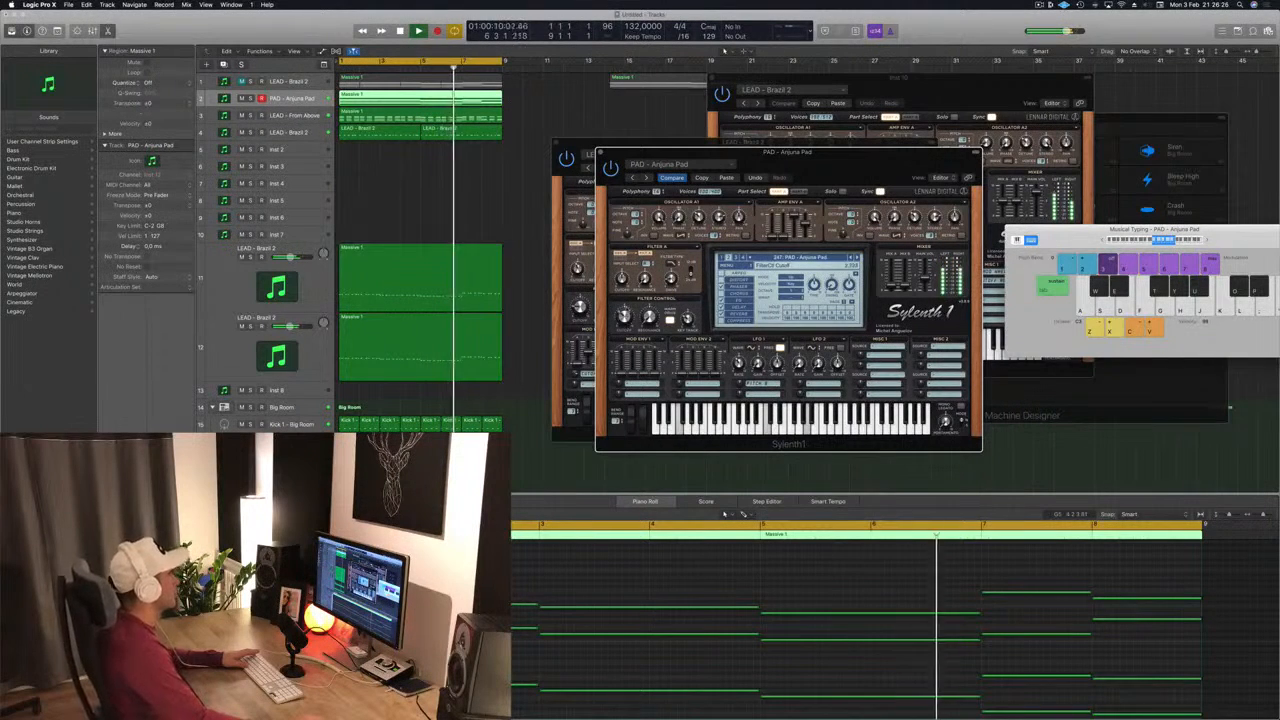
click(600, 153)
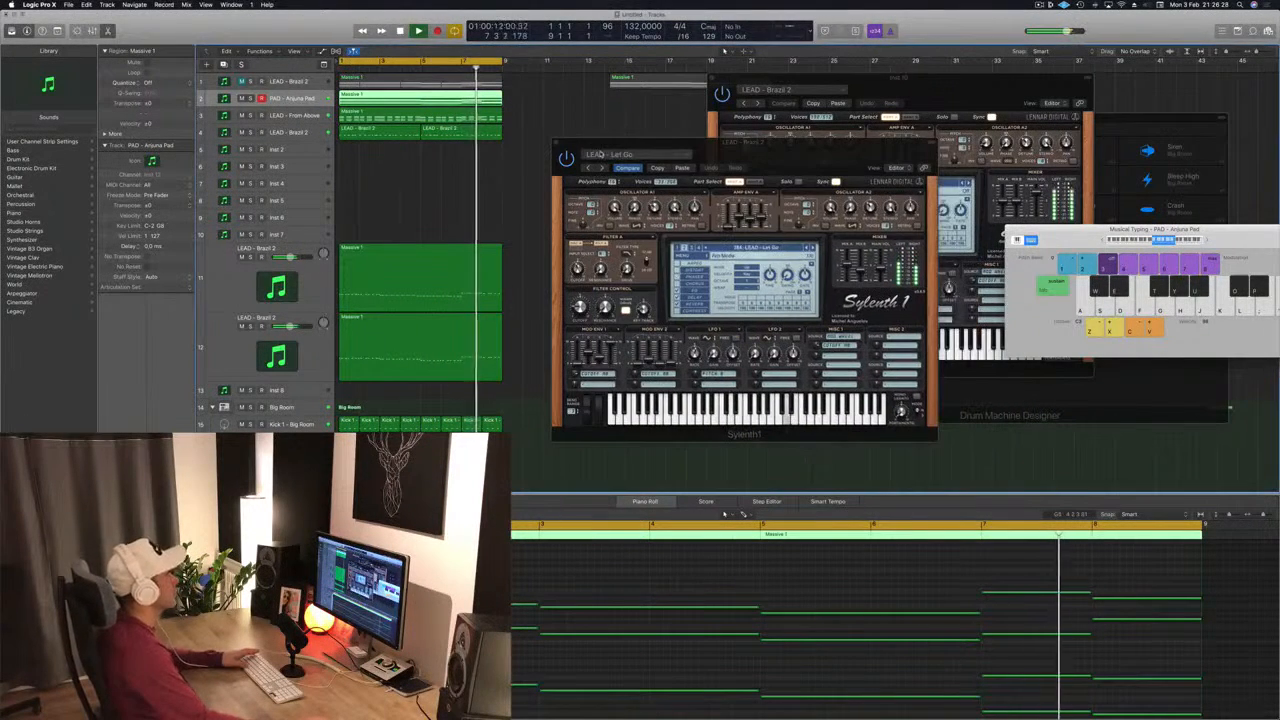
- Stop playback and close the two remaining Sylenth1 windows, LEAD - Let Go and LEAD - Brazil 2
key(space)
drag(573, 143, 592, 142)
click(575, 142)
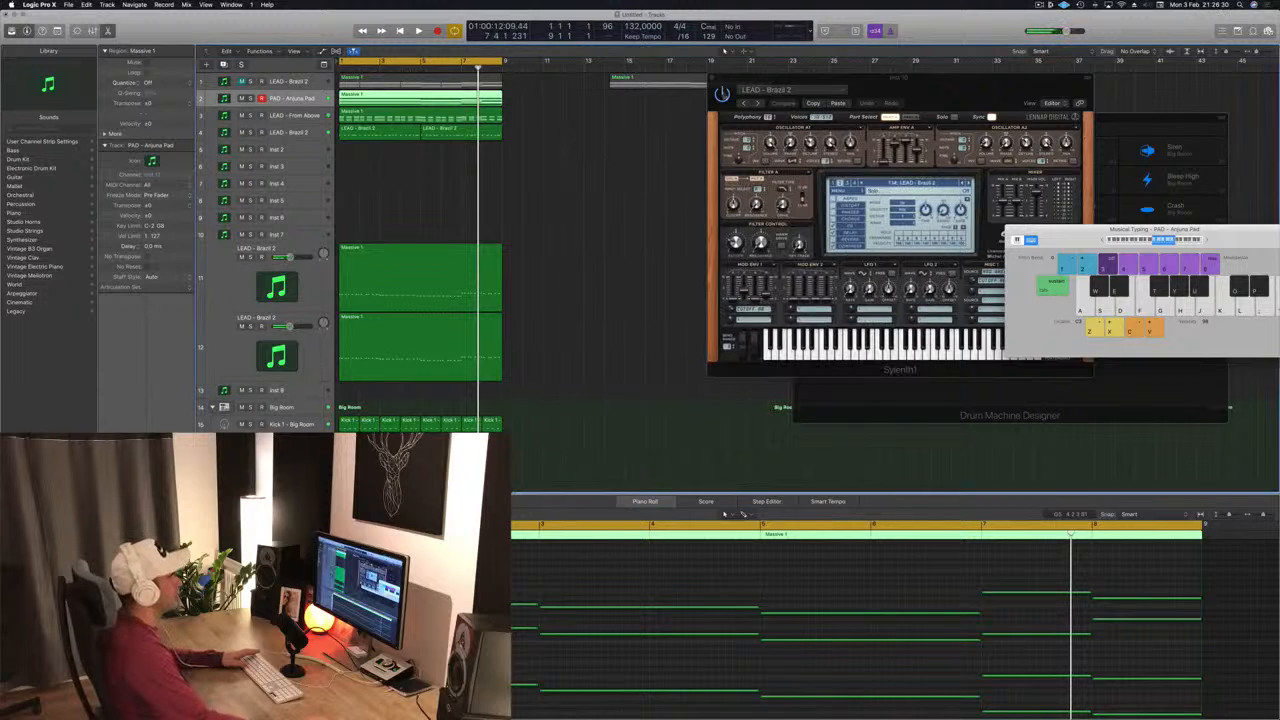
drag(717, 79, 721, 76)
click(716, 76)
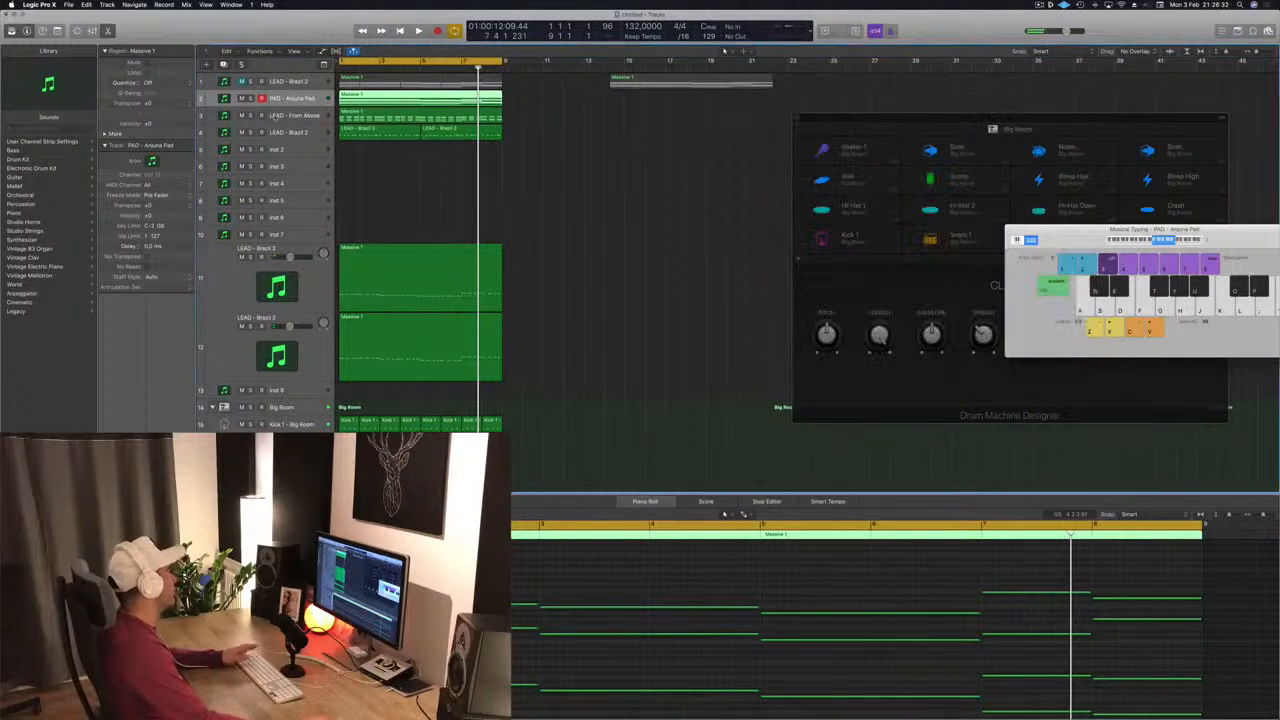
- Solo the LEAD - From Above track, play it from the start, and show its Sylenth1 window
click(285, 116)
key(Return)
key(space)
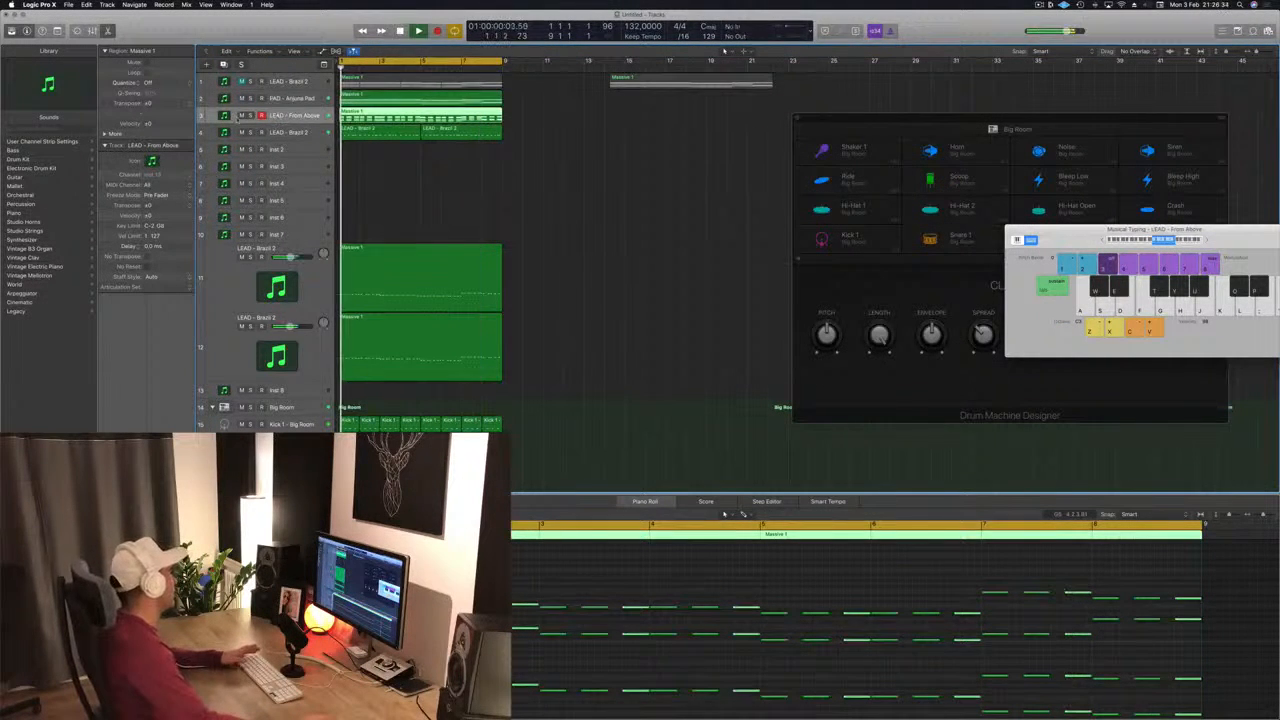
key(s)
key(Return)
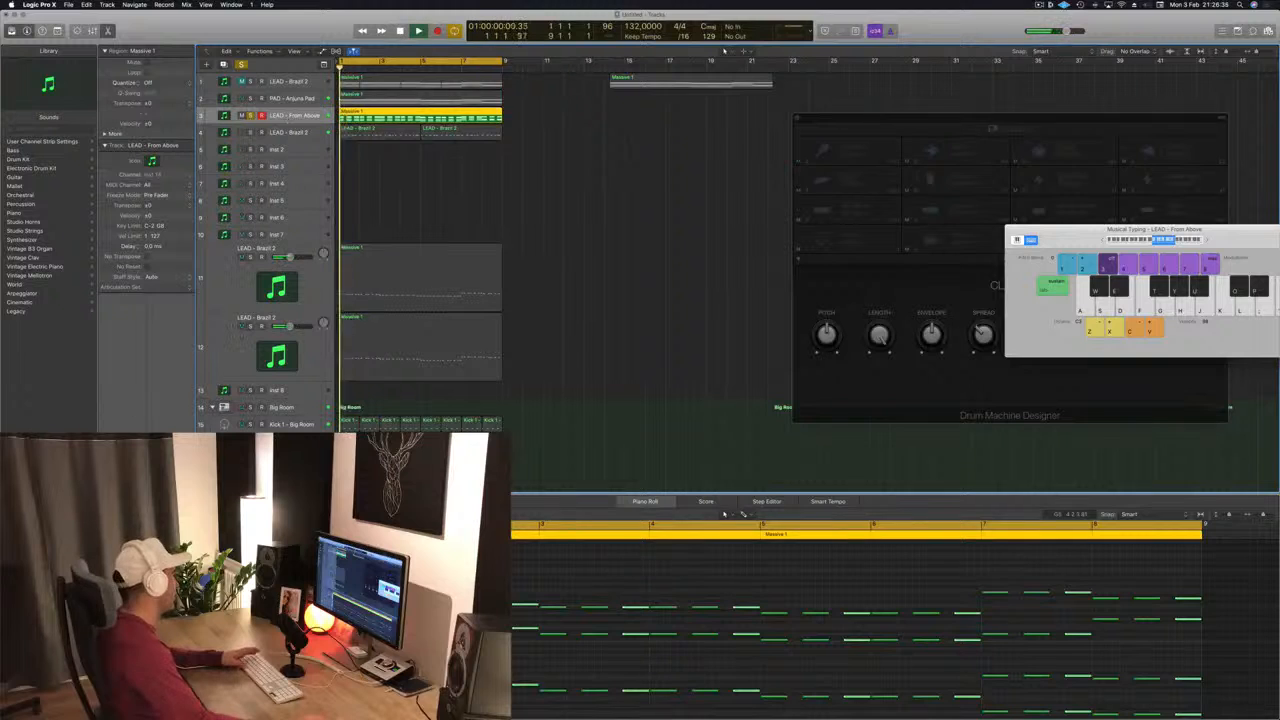
key(v)
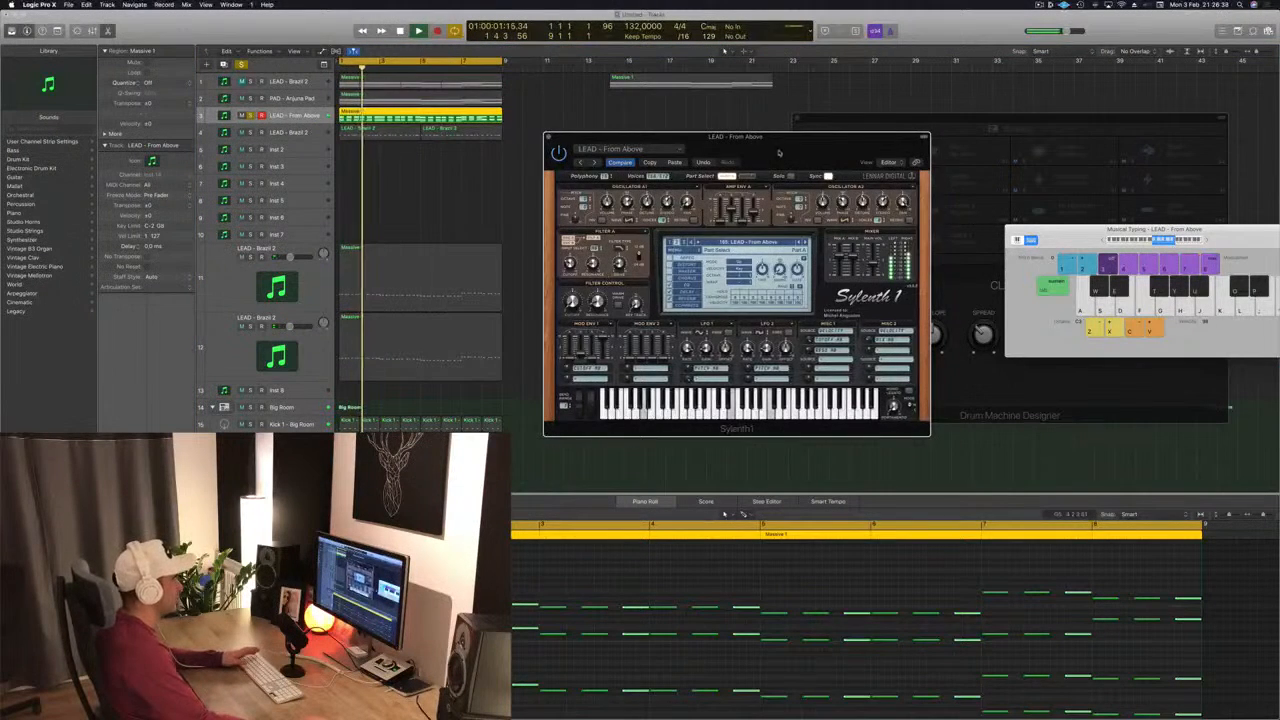
drag(779, 152, 682, 136)
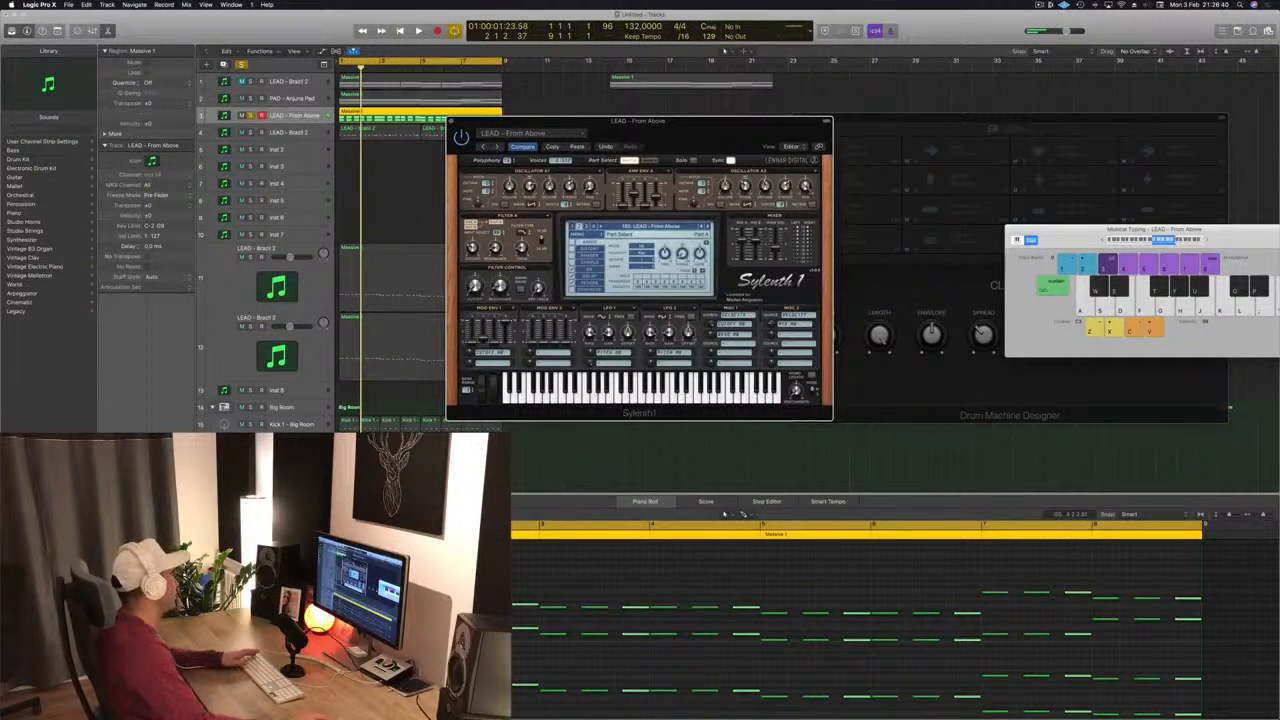
- Open a Channel EQ on the LEAD - From Above track and cut the 100 Hz band by 6 dB
click(122, 470)
key(space)
drag(441, 38, 812, 47)
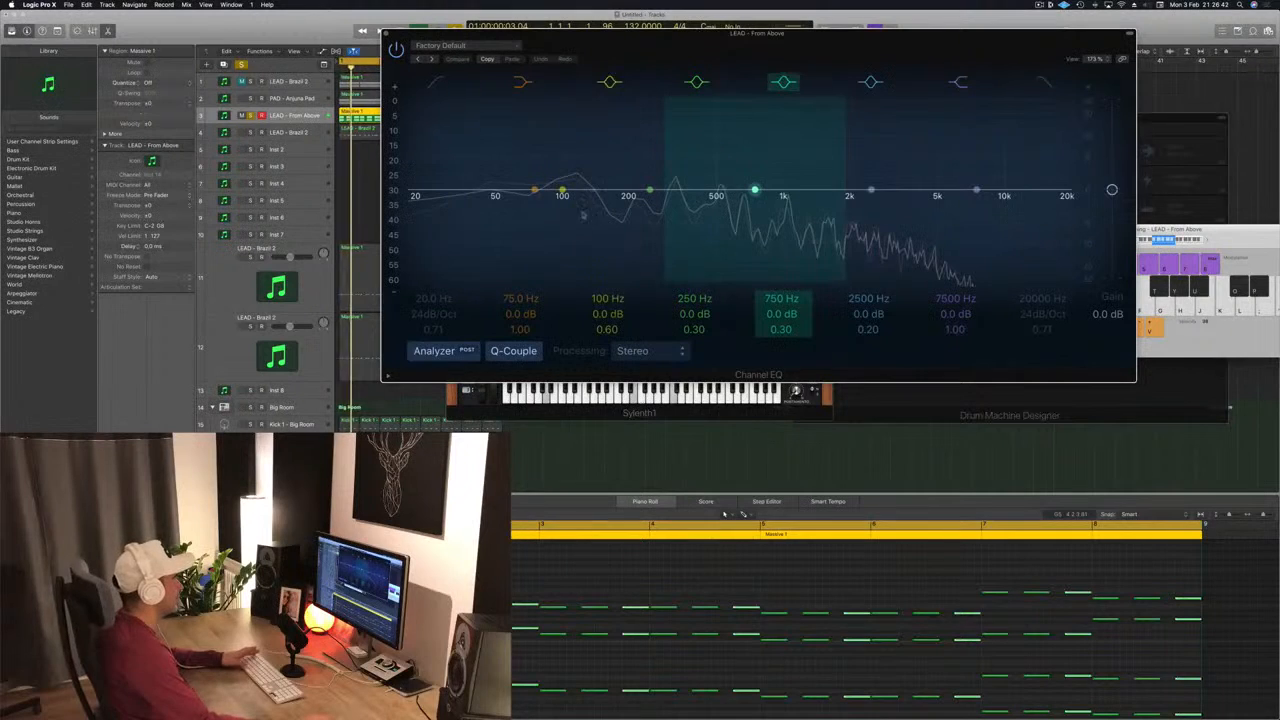
scroll(540, 248, down, 5)
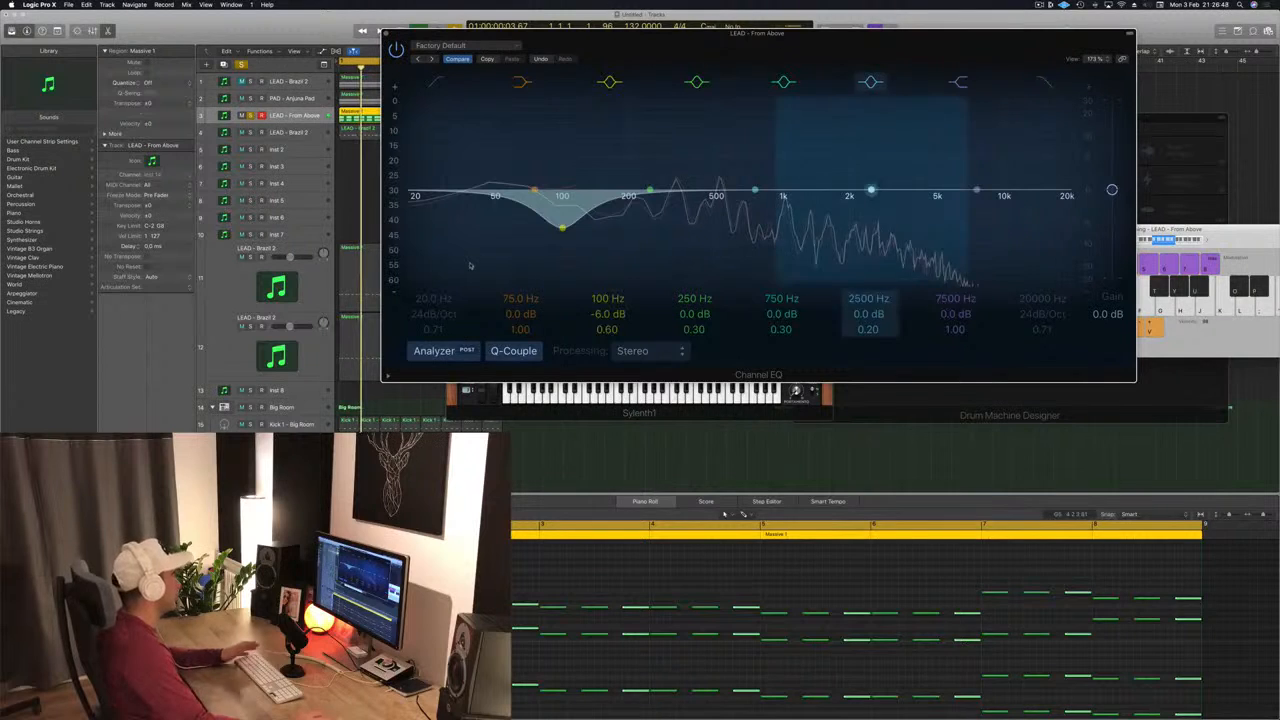
- Set the EQ's low shelf to -1.5 dB at 164 Hz, enable a low cut at about 80 Hz, and close the EQ
click(434, 83)
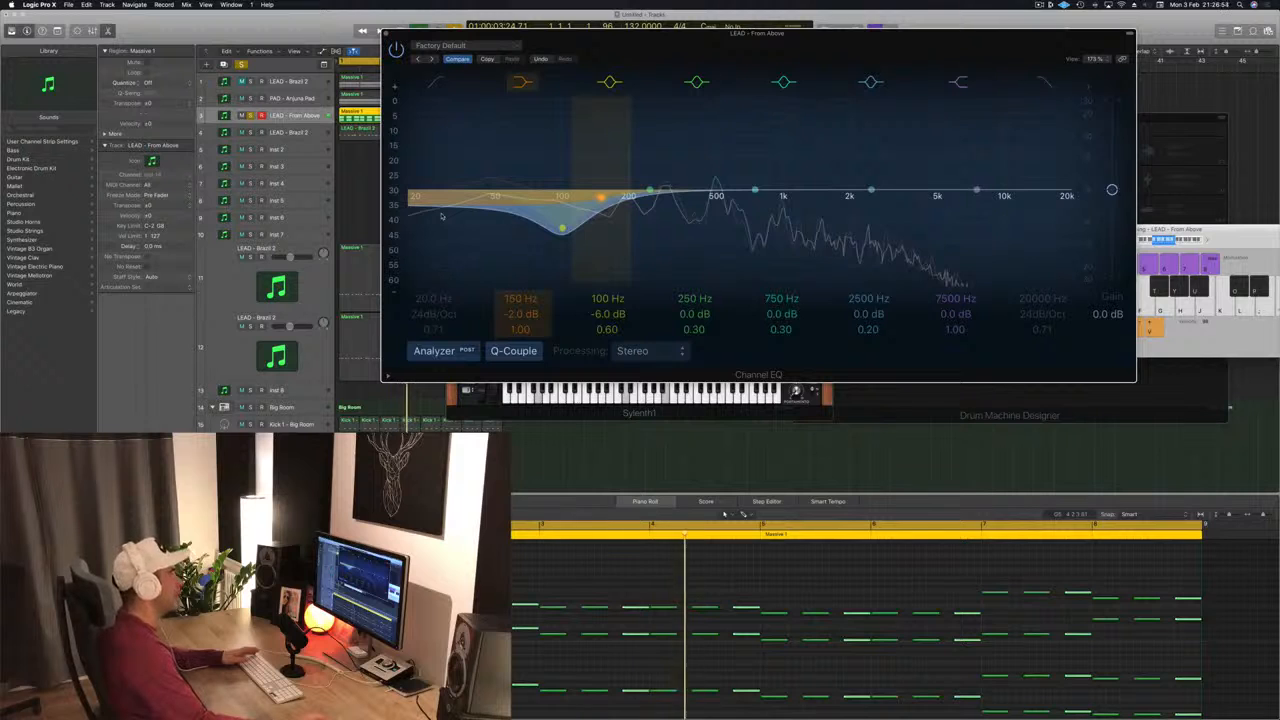
drag(442, 216, 451, 213)
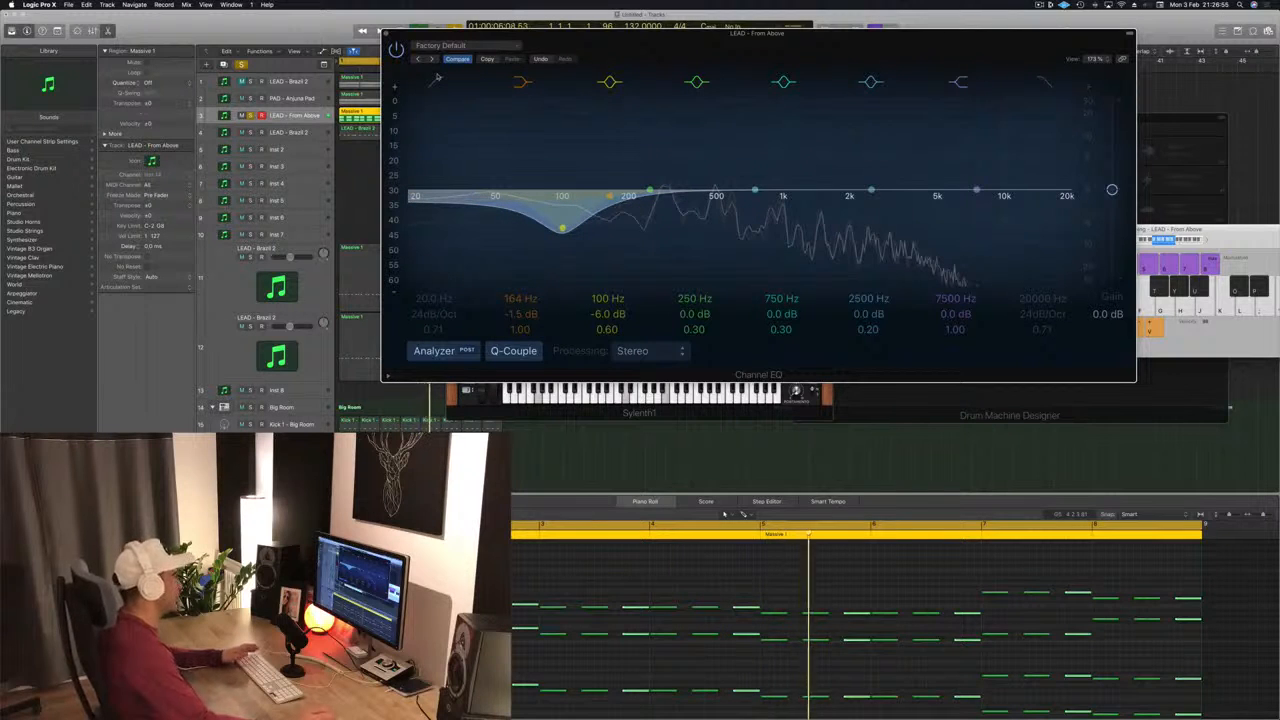
drag(437, 77, 367, 123)
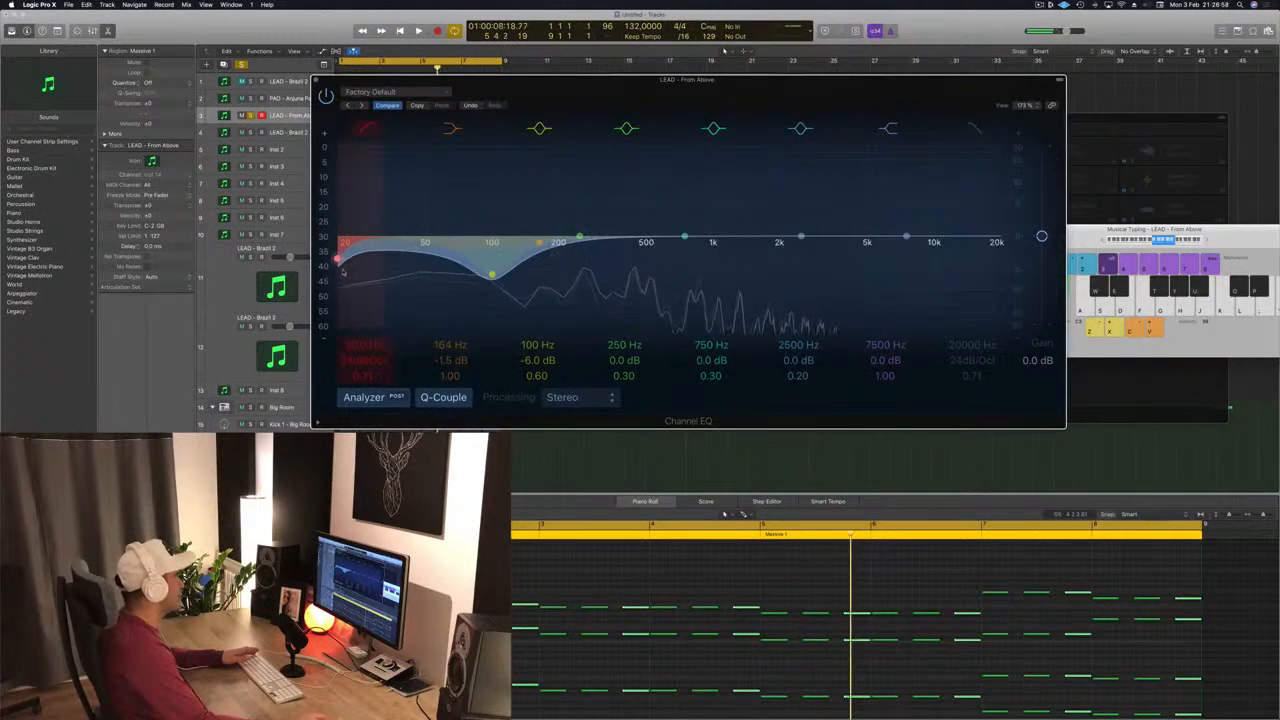
drag(338, 262, 483, 265)
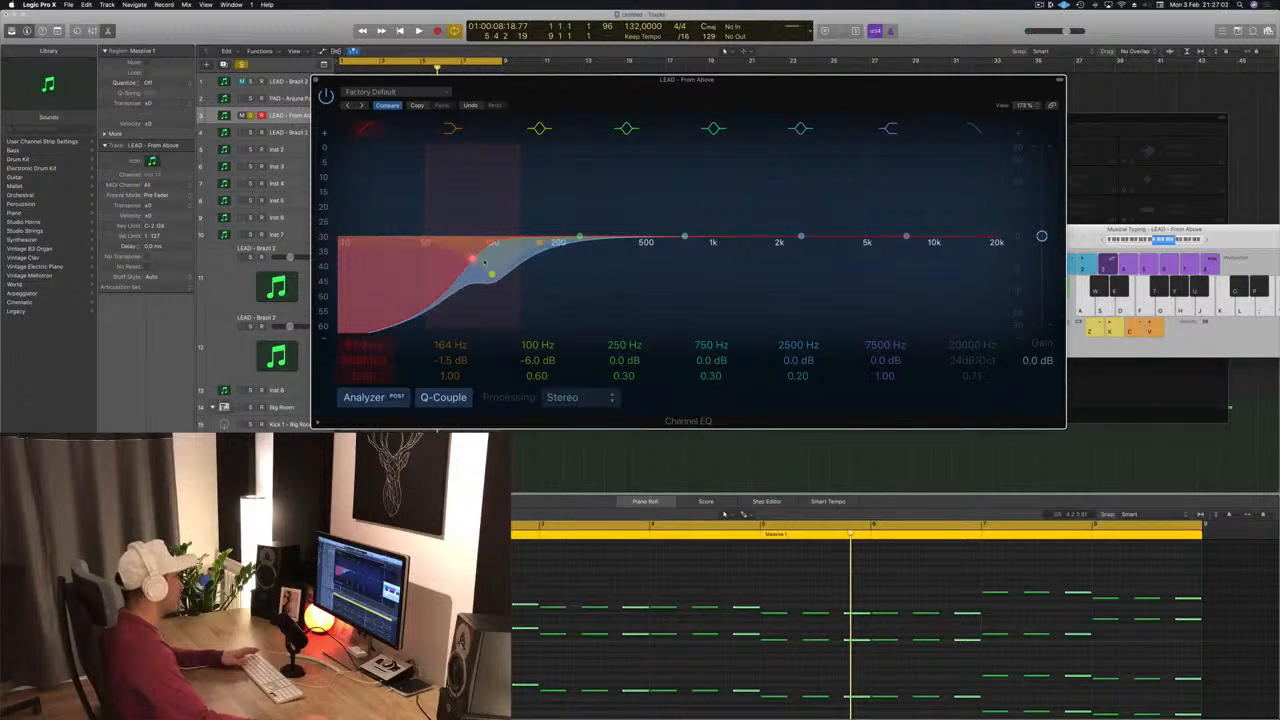
key(space)
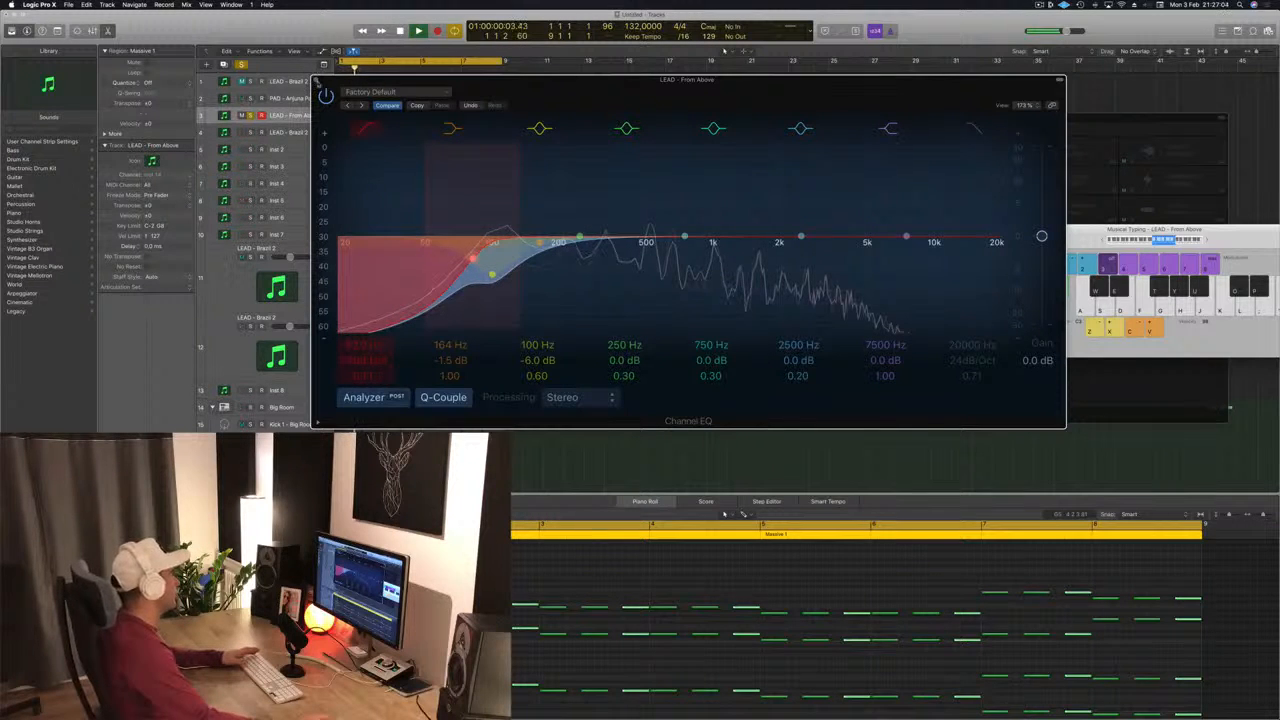
click(317, 81)
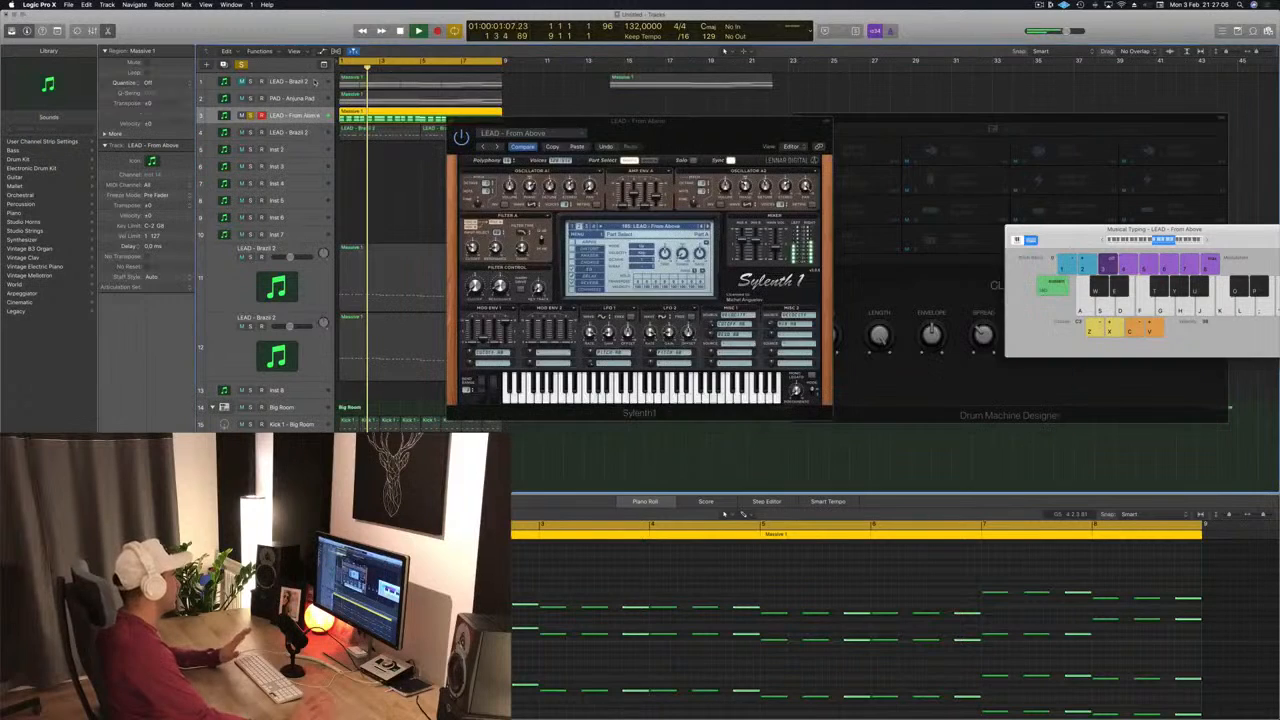
- Solo the LEAD - Brazil 2 track on track 12 alongside LEAD - From Above and play the loop
key(space)
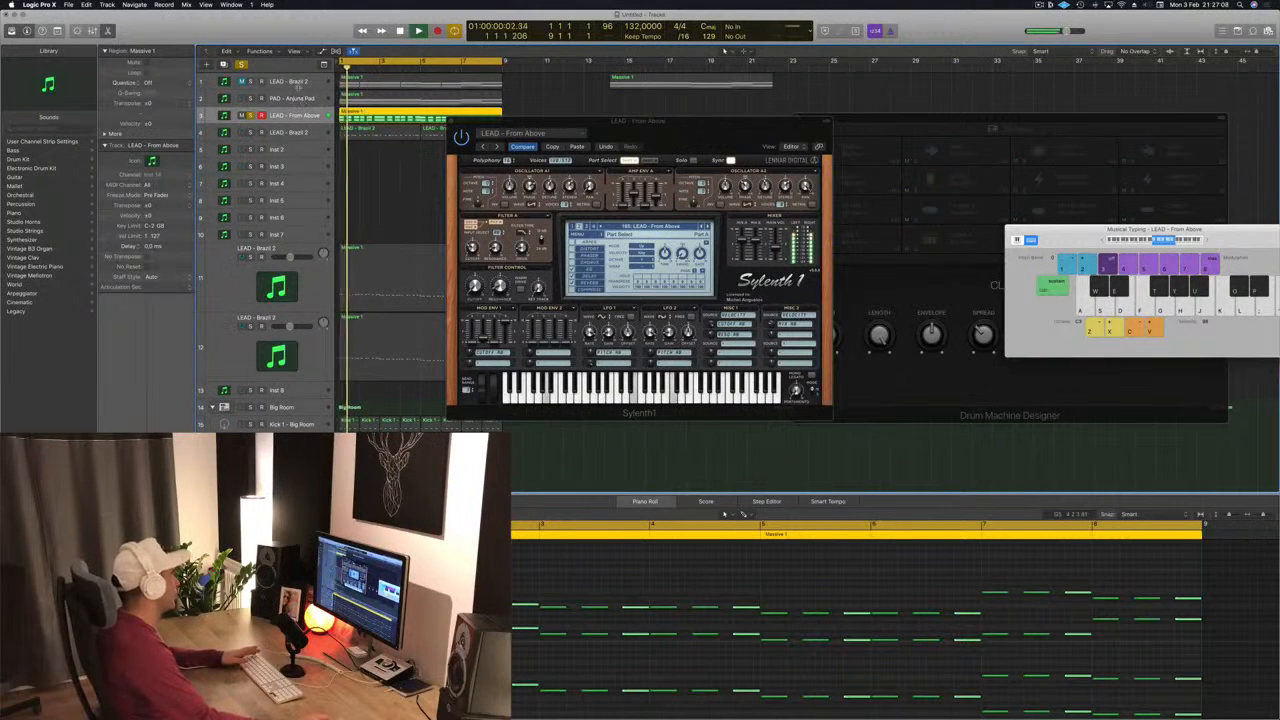
key(space)
scroll(297, 210, down, 1)
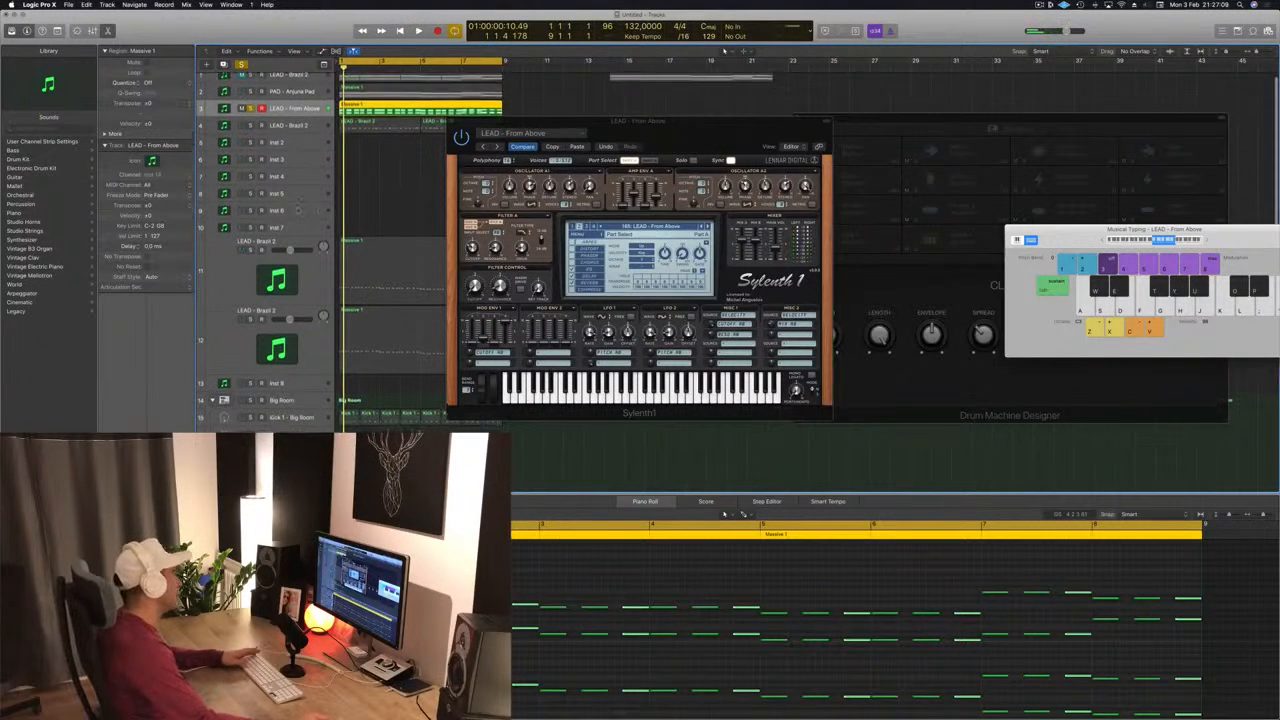
key(space)
click(240, 342)
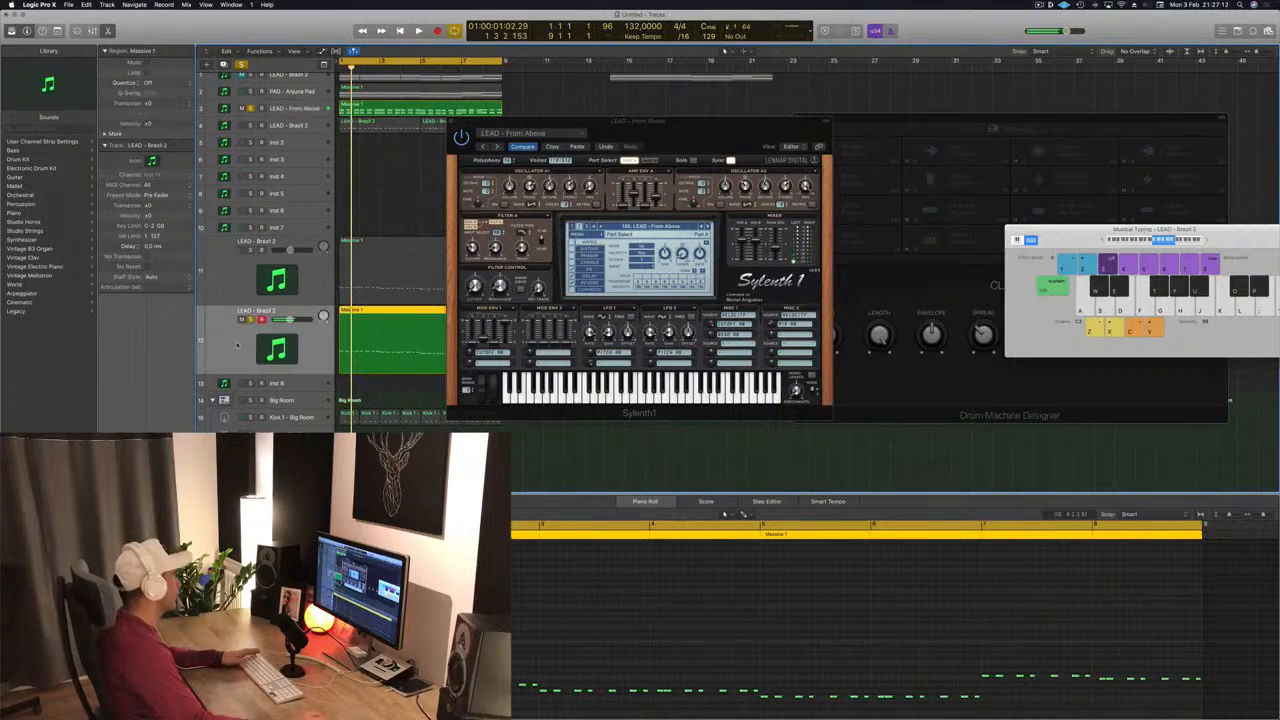
key(space)
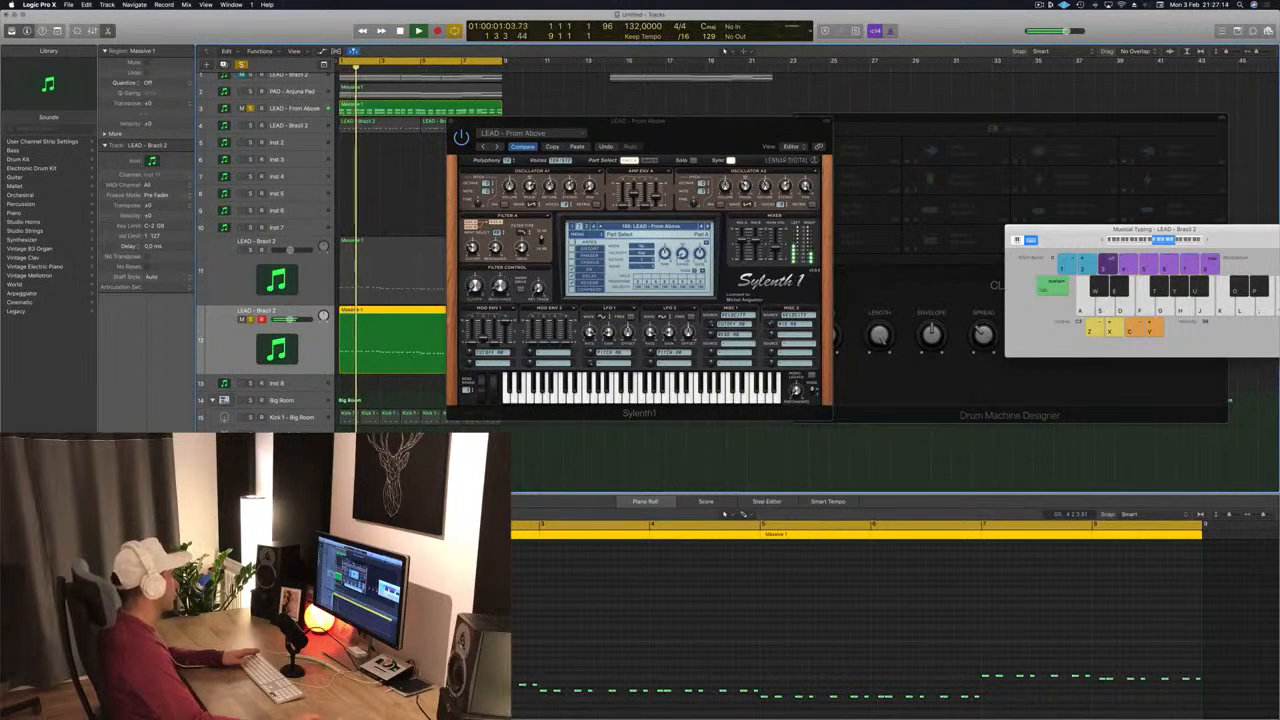
- Close the LEAD - From Above Sylenth1 window, solo track 11's LEAD - Brazil 2, and check its Sylenth1 settings
drag(540, 121, 793, 191)
key(super+w)
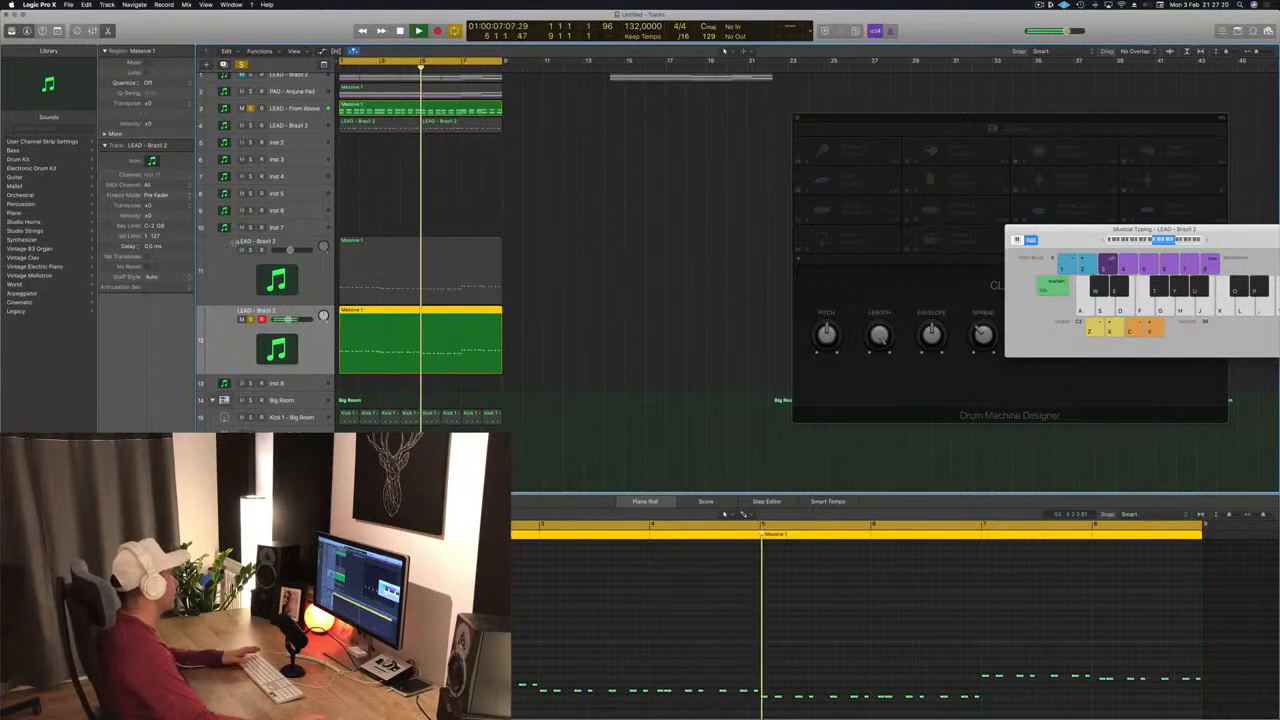
key(Return)
key(Up)
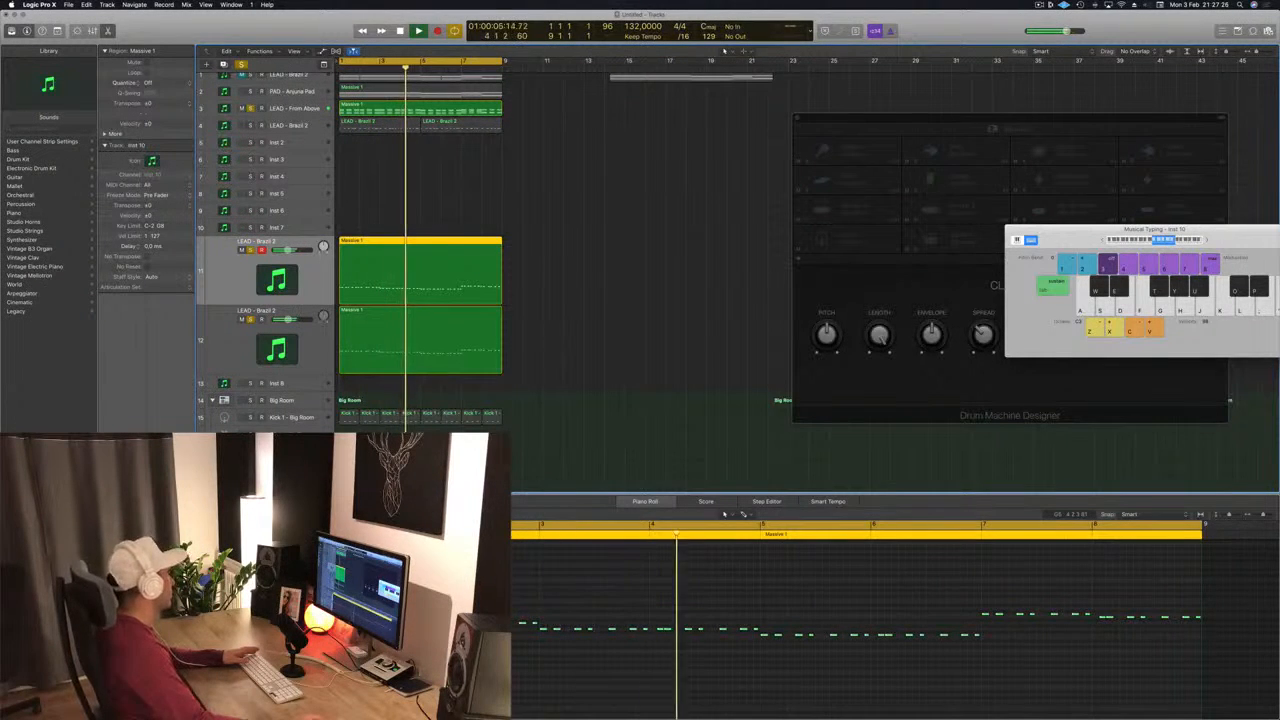
key(v)
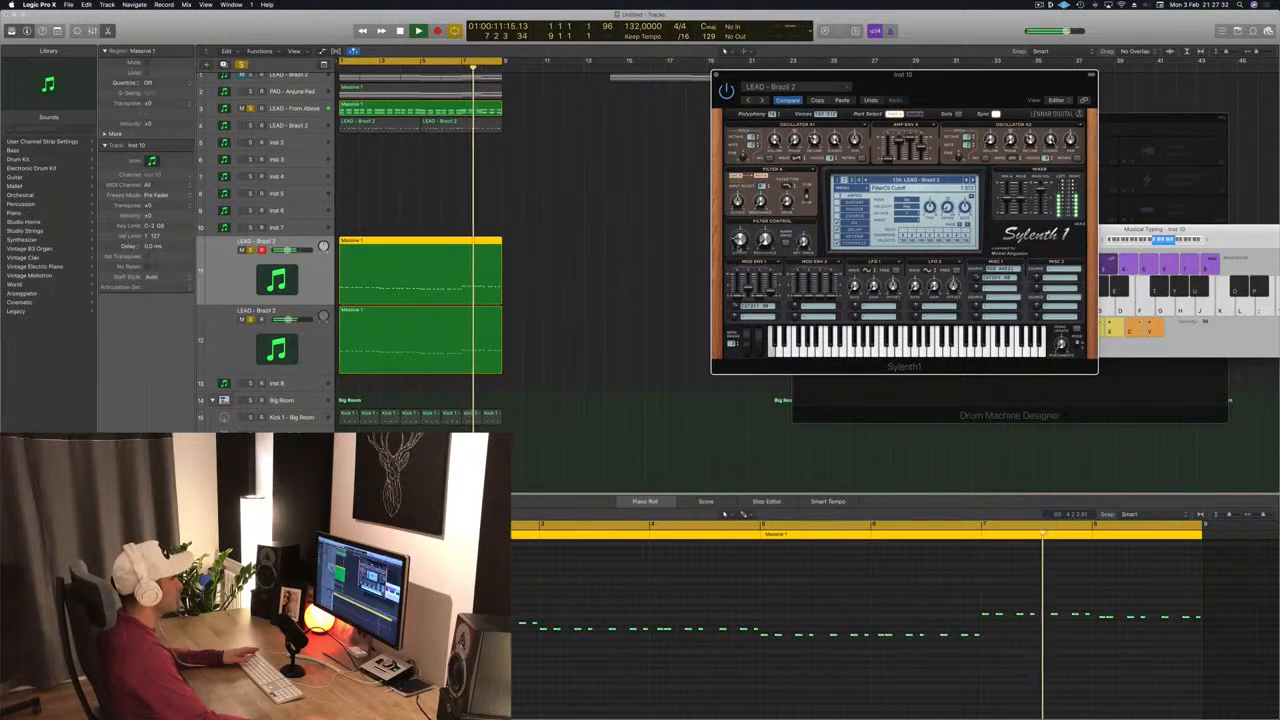
click(716, 74)
scroll(434, 191, up, 1)
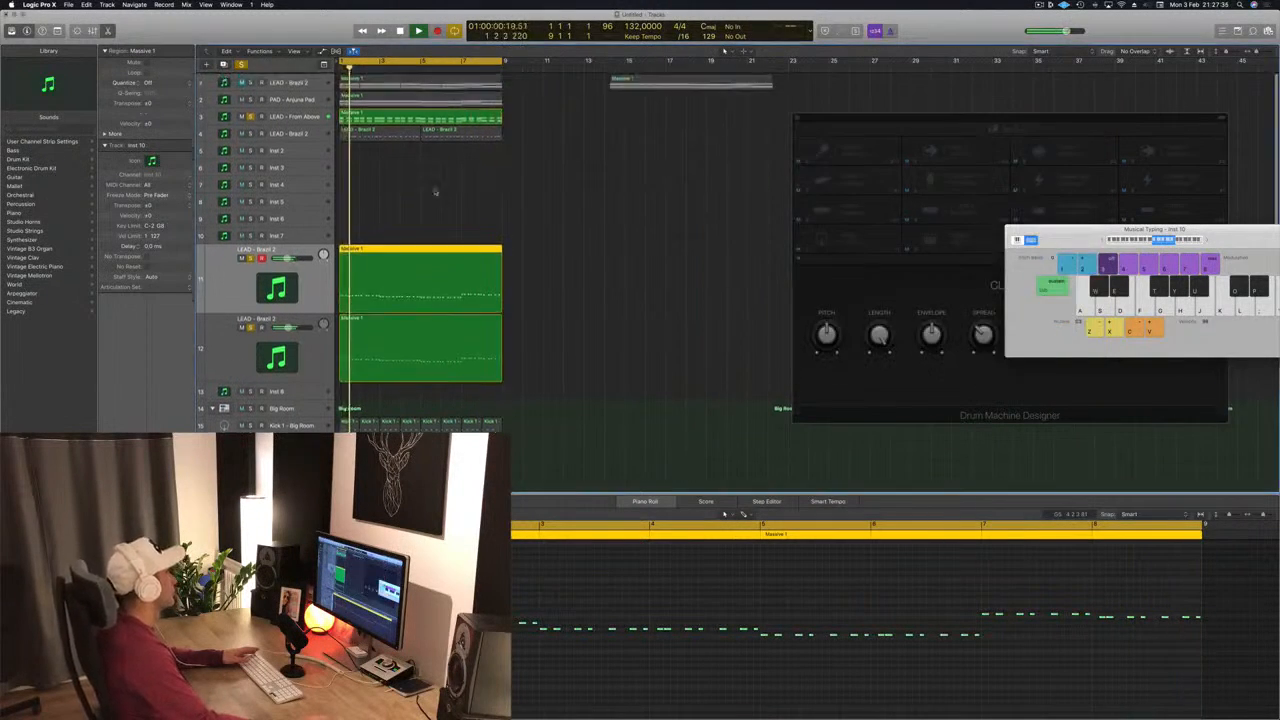
- Solo the LEAD - Brazil 2 track on track 4 and the PAD - Anjuna Pad track alongside the other soloed layers
click(250, 132)
click(286, 133)
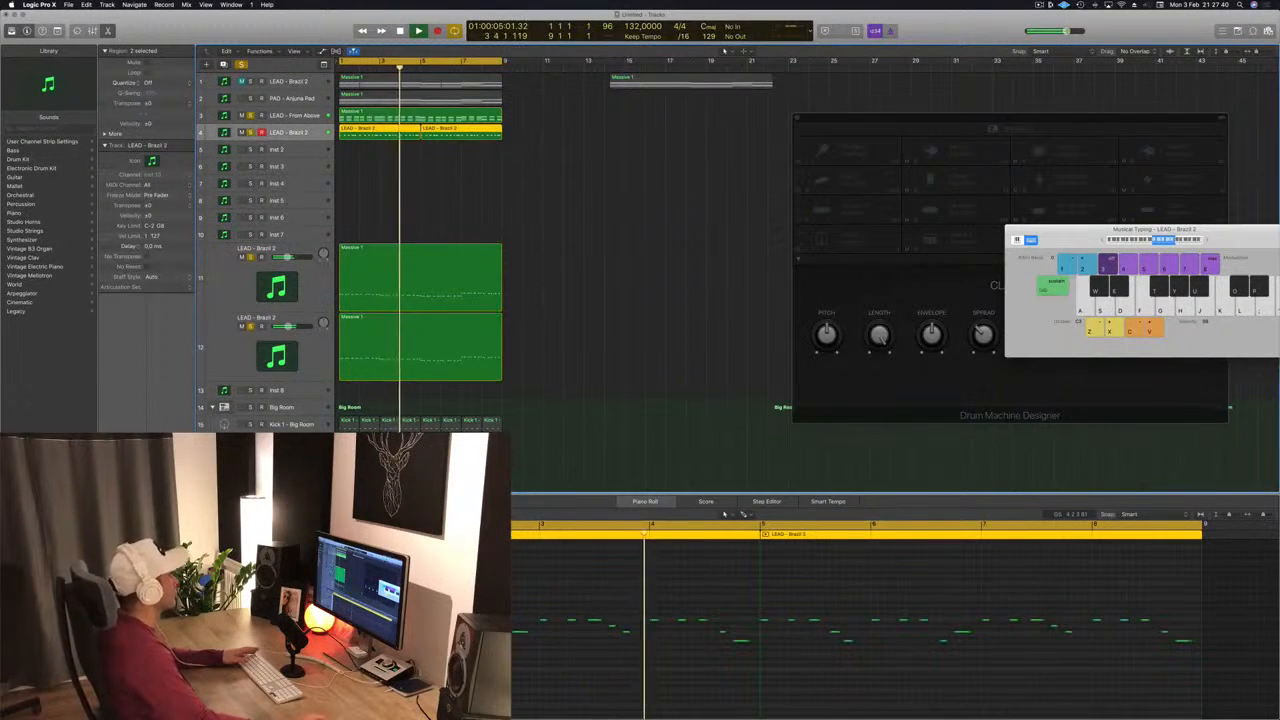
click(250, 98)
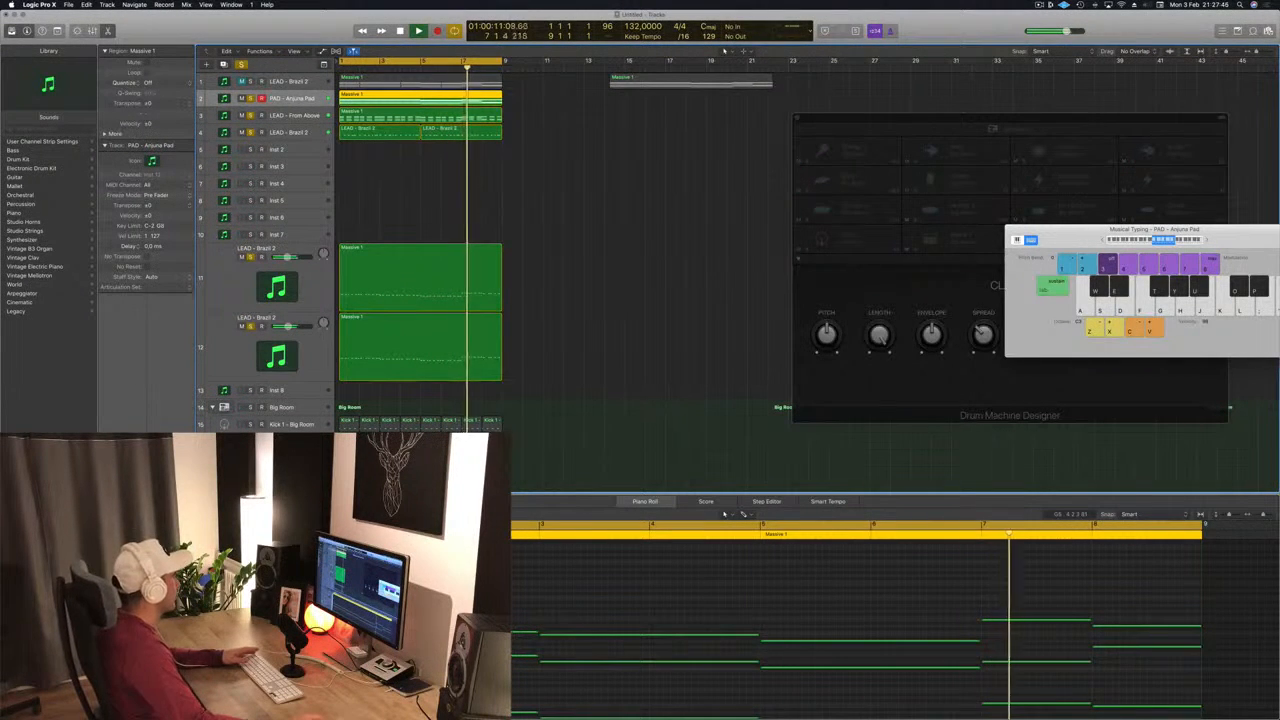
- Open a Channel EQ on the PAD - Anjuna Pad track, enable a low cut at 80 Hz, and close the EQ
click(122, 462)
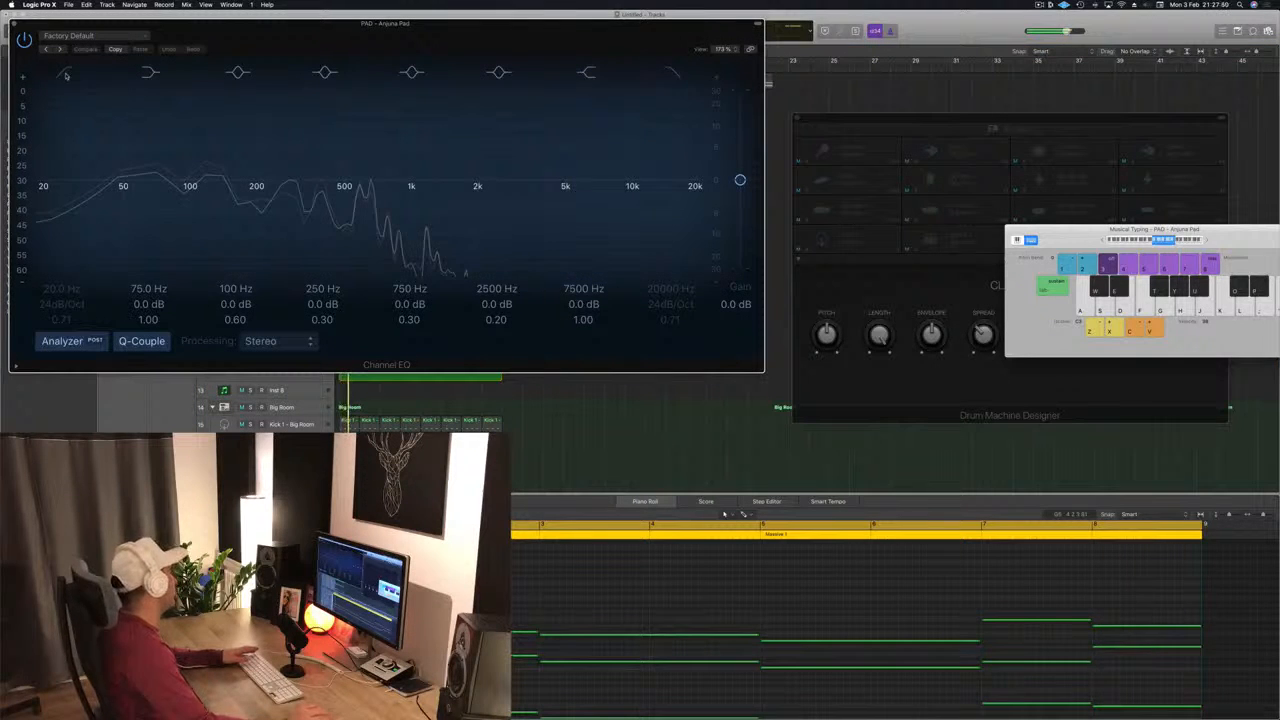
click(103, 187)
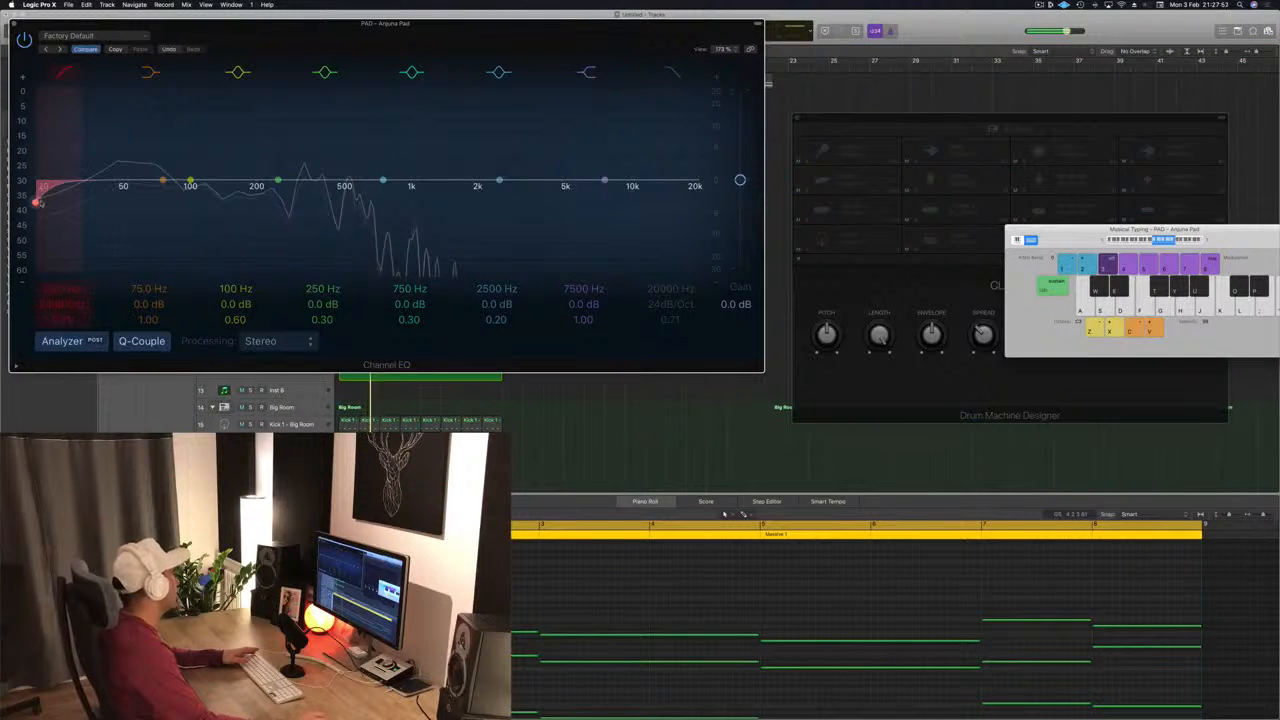
drag(79, 203, 172, 200)
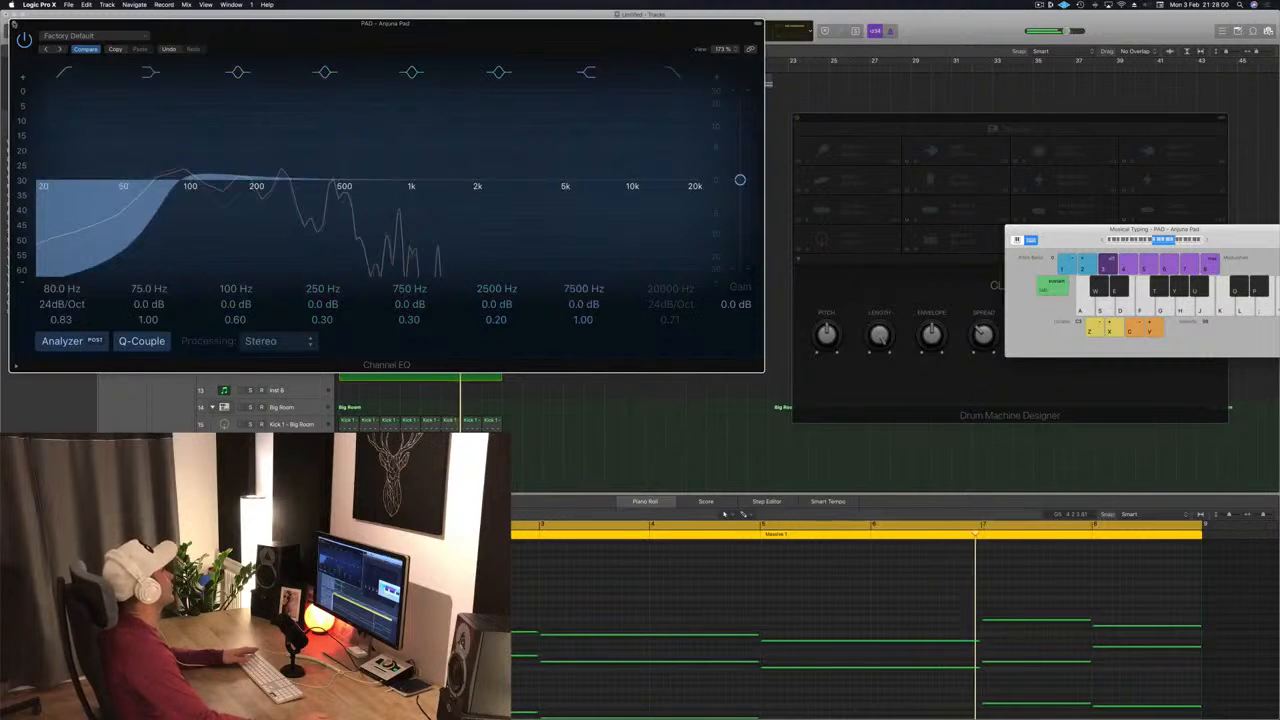
key(super+w)
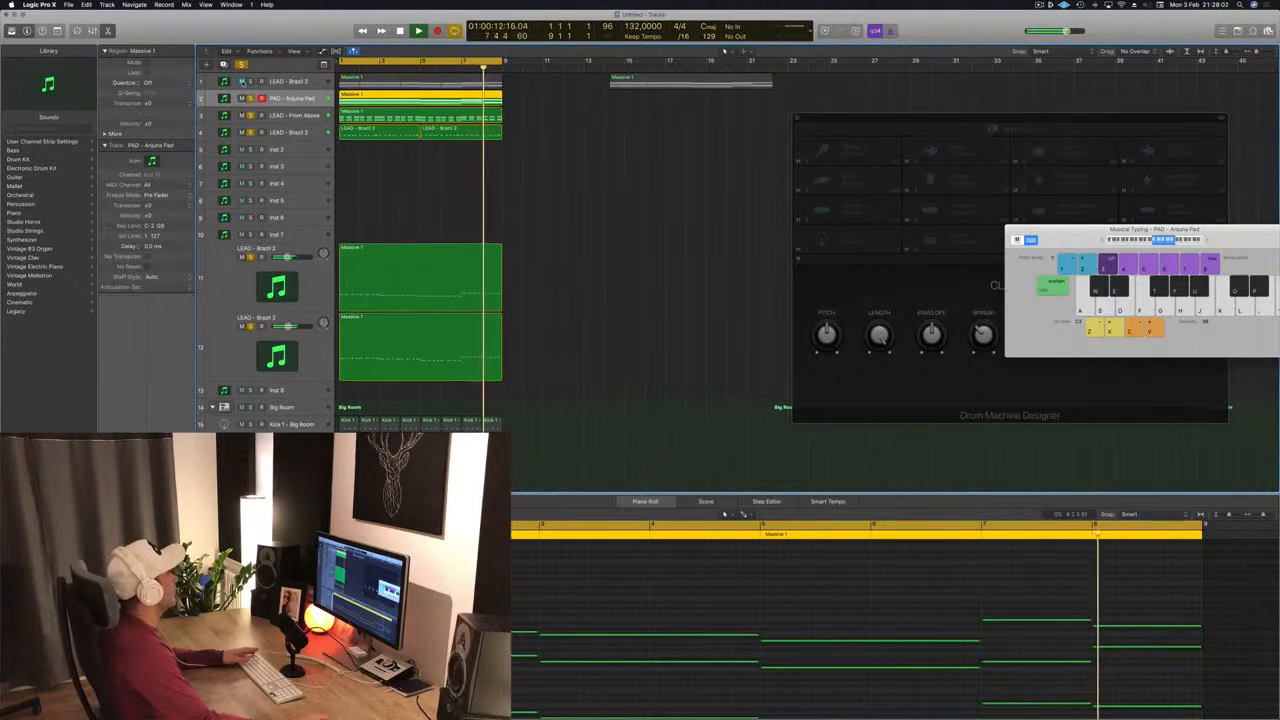
- Unmute and solo the LEAD - Brazil 2 track on track 1 and open a Channel EQ on it
click(251, 82)
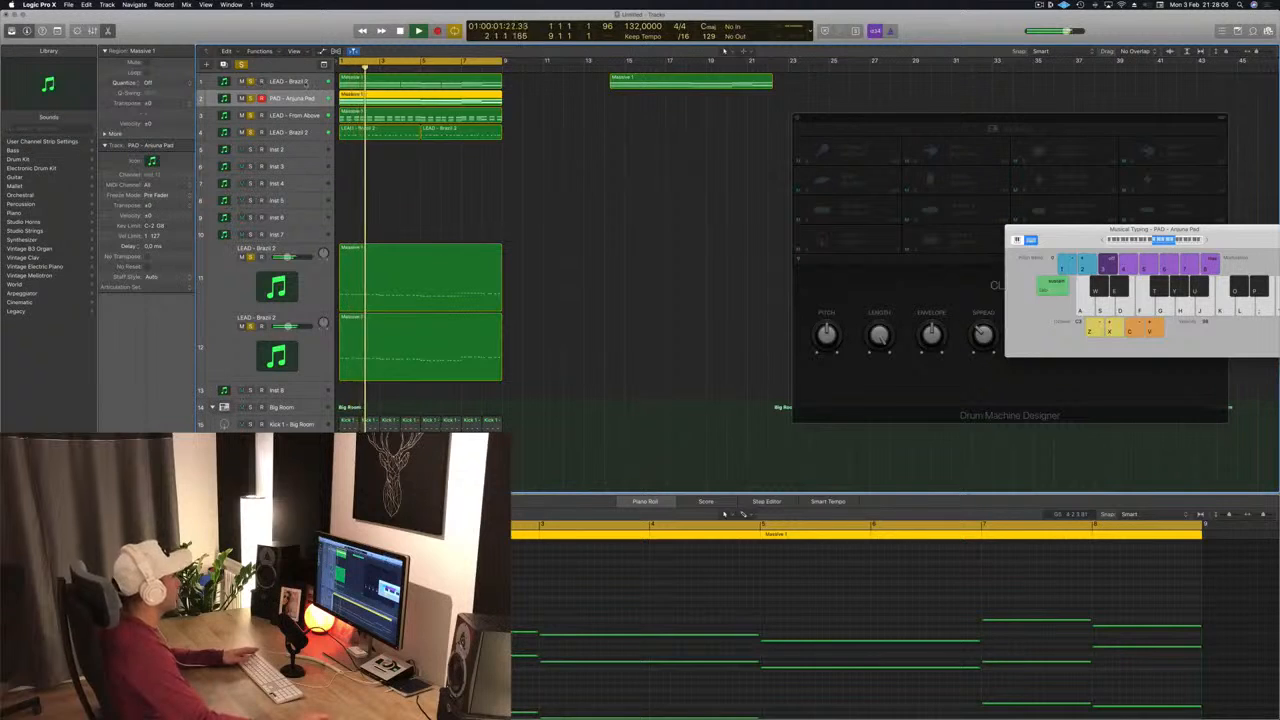
click(306, 83)
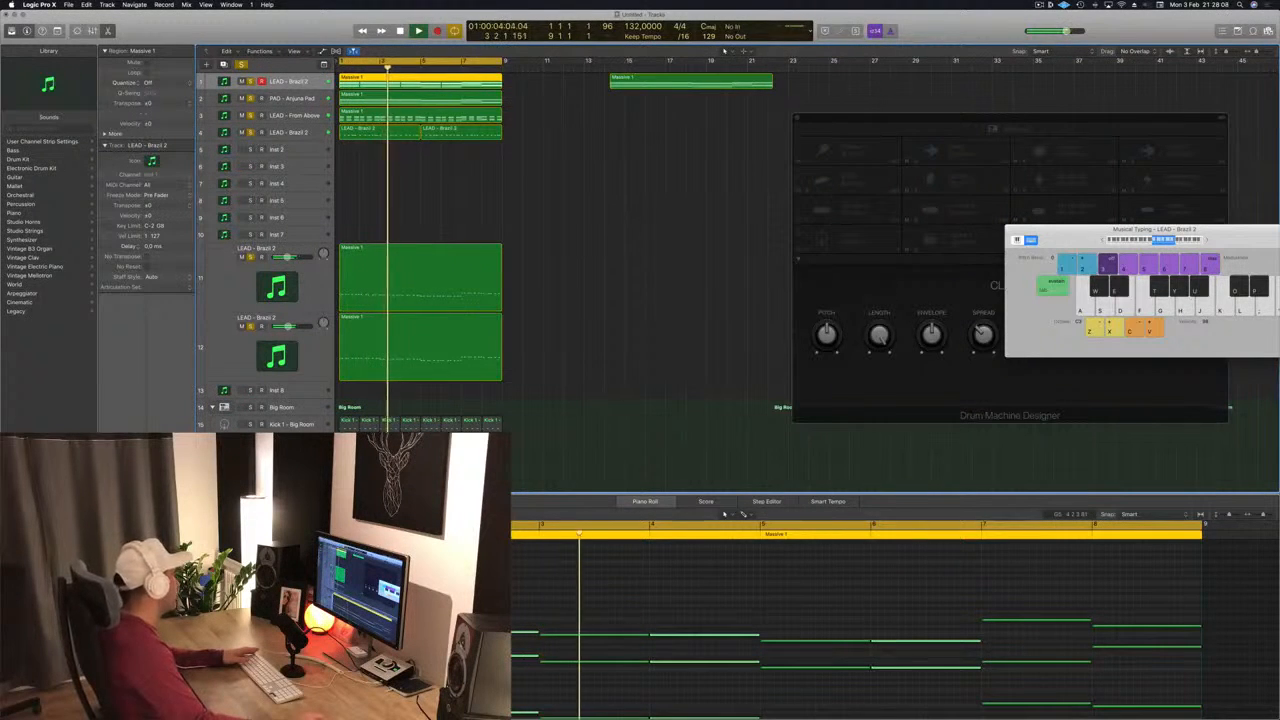
click(122, 462)
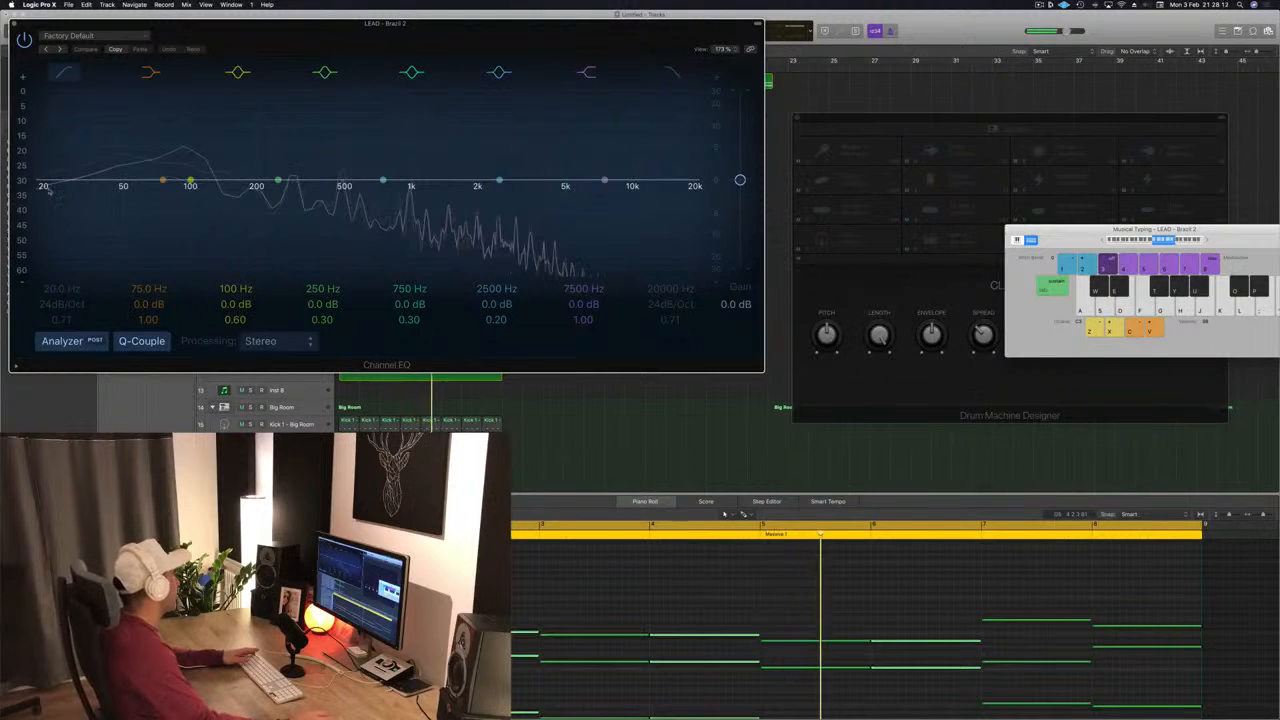
- Stop playback, enable the low cut in track 1's EQ, set it to 180 Hz, and close the EQ
click(46, 190)
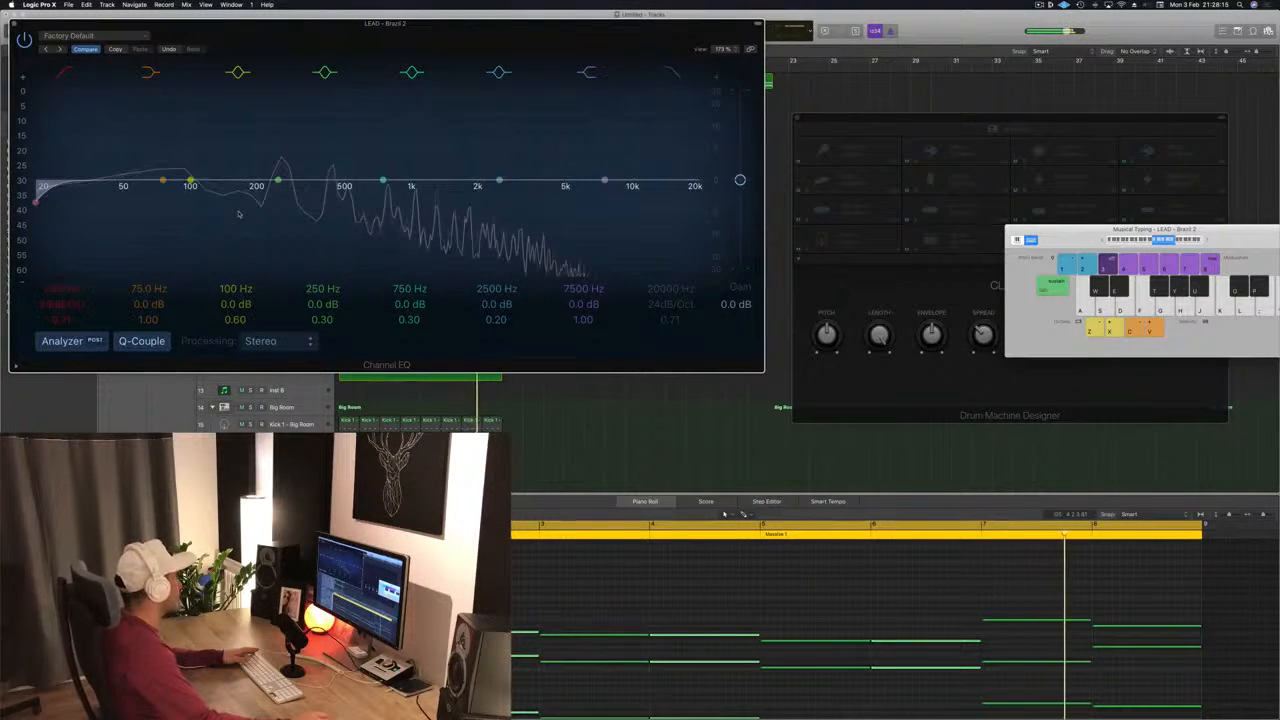
drag(398, 46, 542, 72)
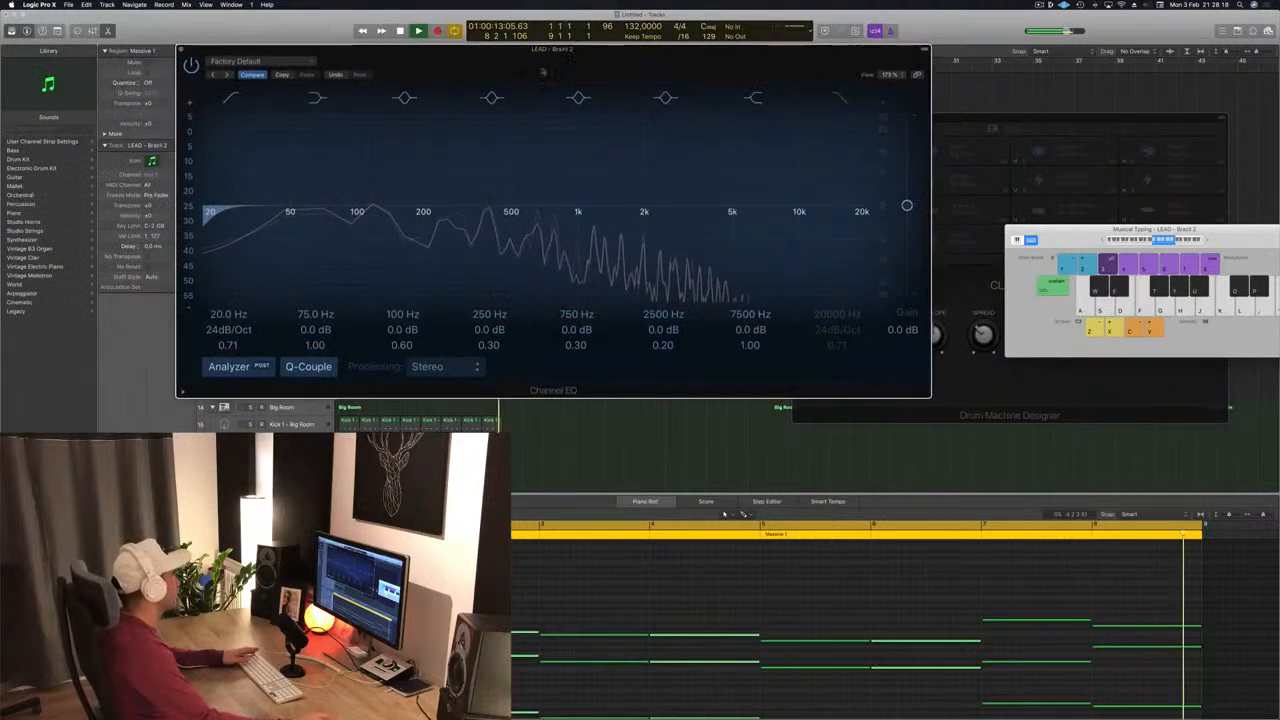
key(space)
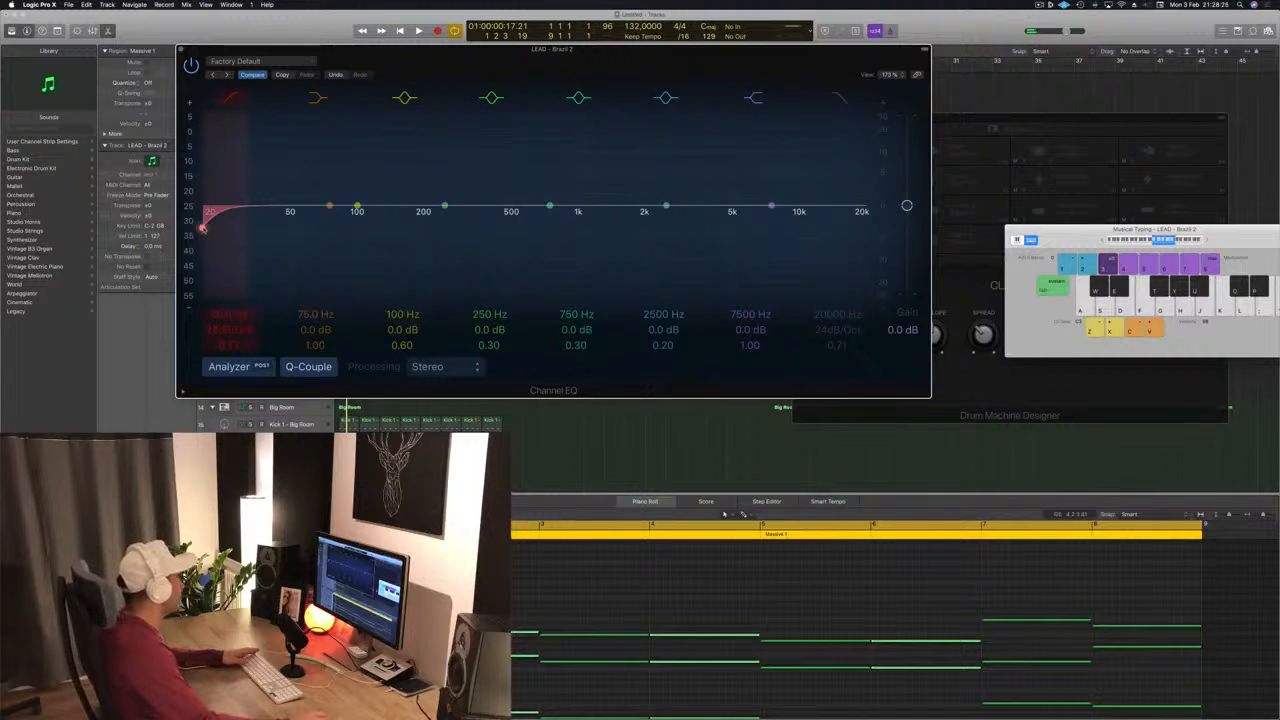
drag(213, 228, 411, 224)
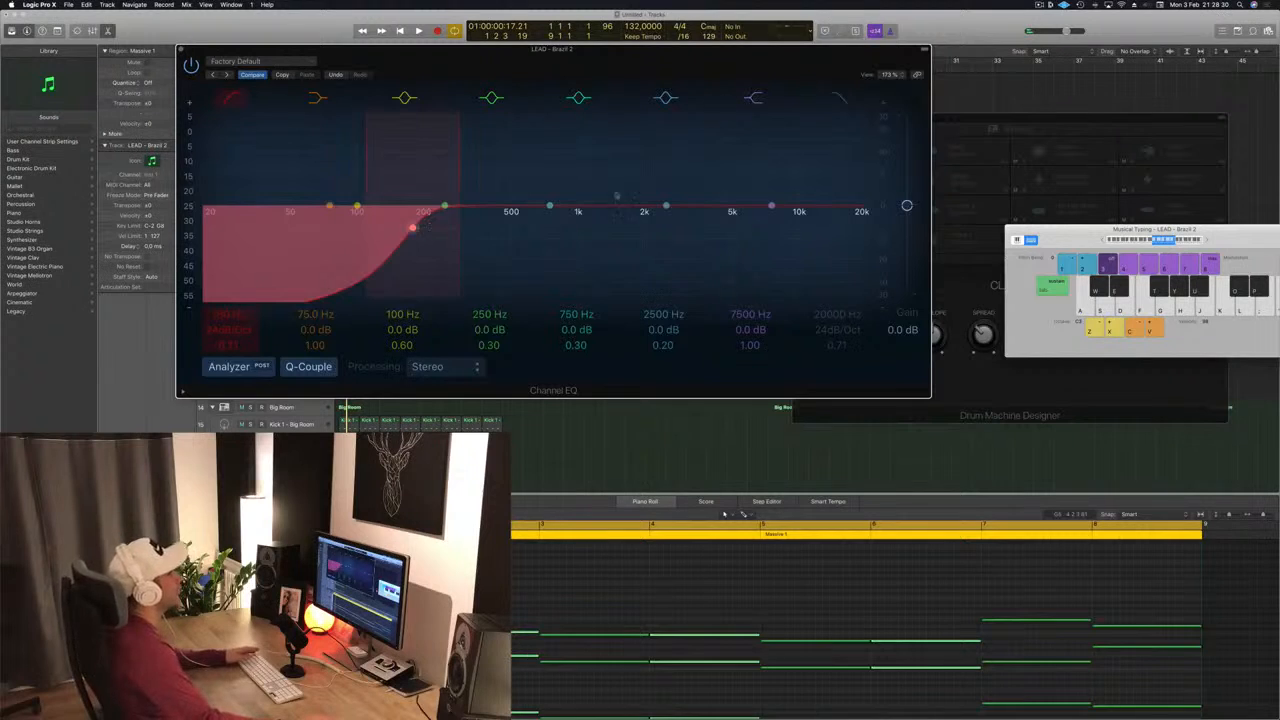
drag(754, 63, 844, 74)
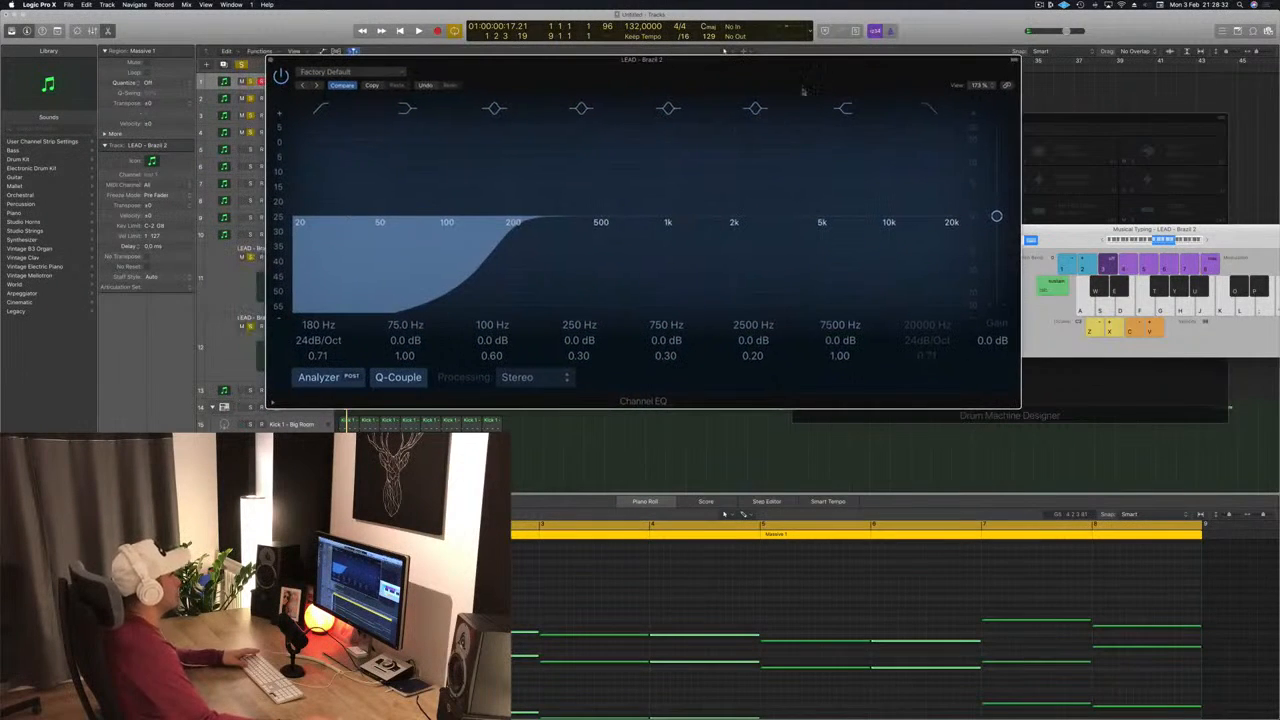
key(super+w)
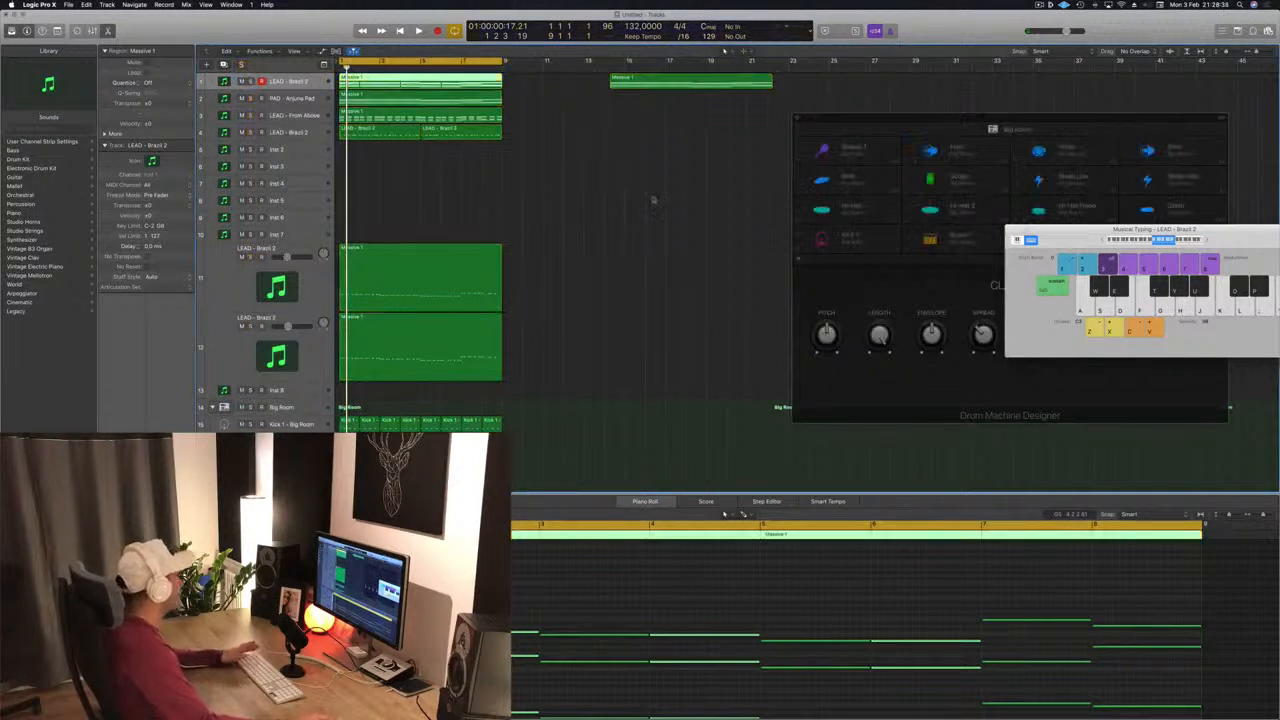
- Play the full mix without solos and mute the LEAD - Brazil 2 track on track 1
key(space)
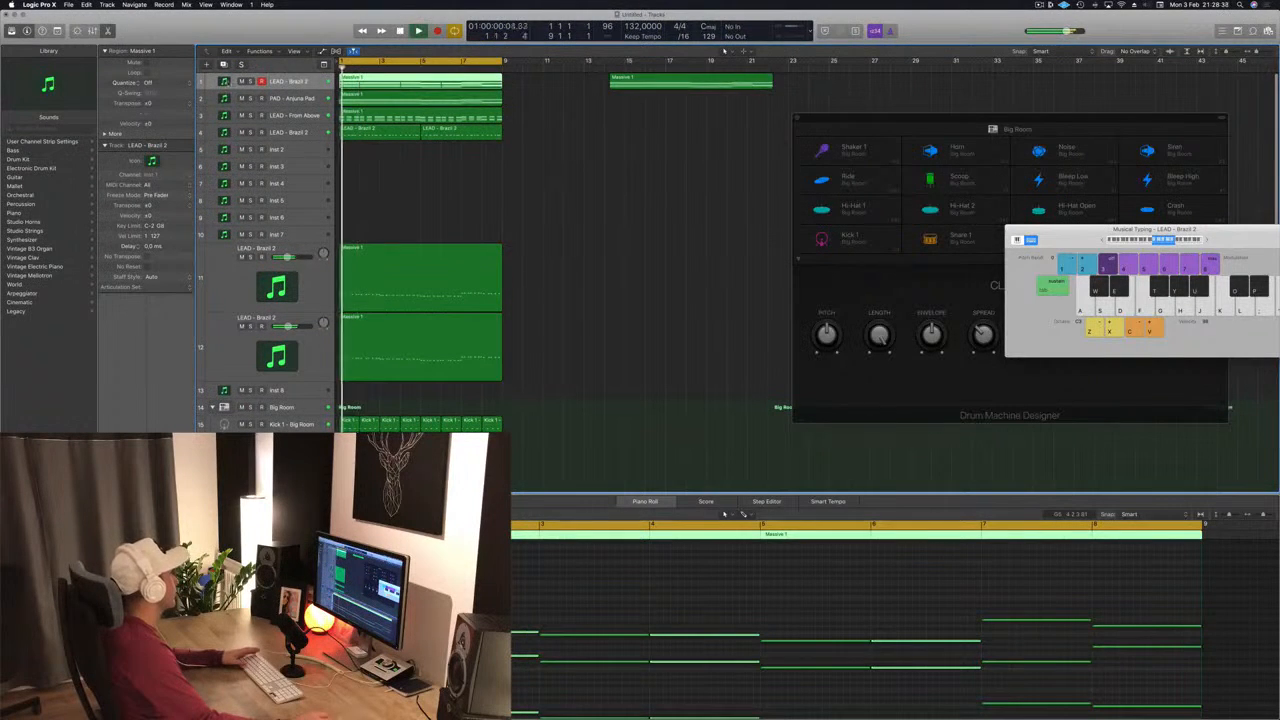
key(m)
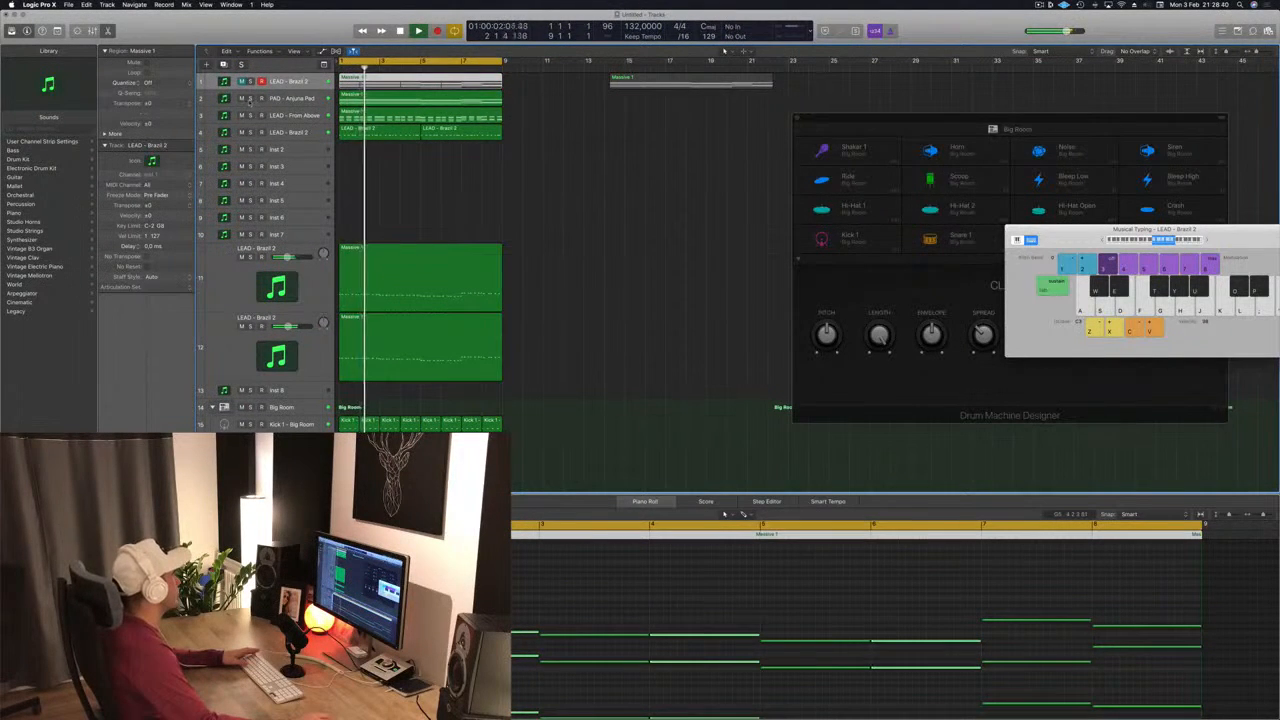
click(250, 98)
click(540, 197)
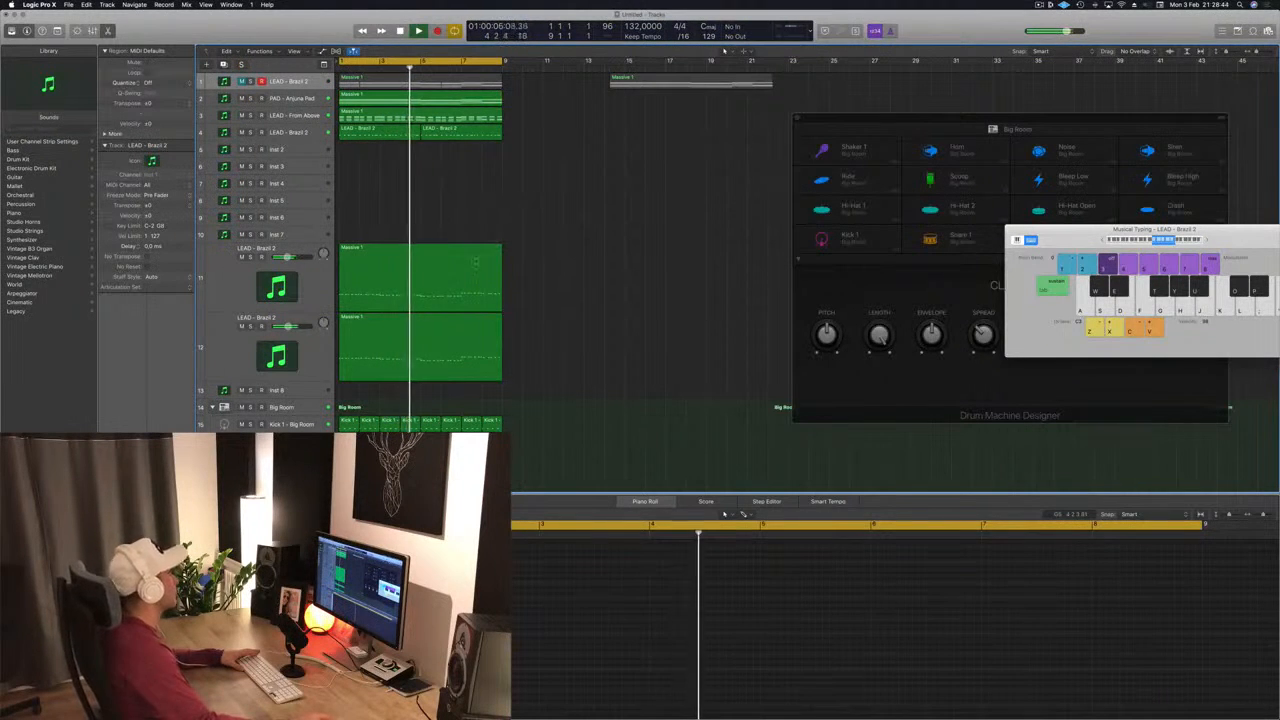
- Move the spare Massive 1 region on track 1 further along the timeline to about bar 25
click(283, 132)
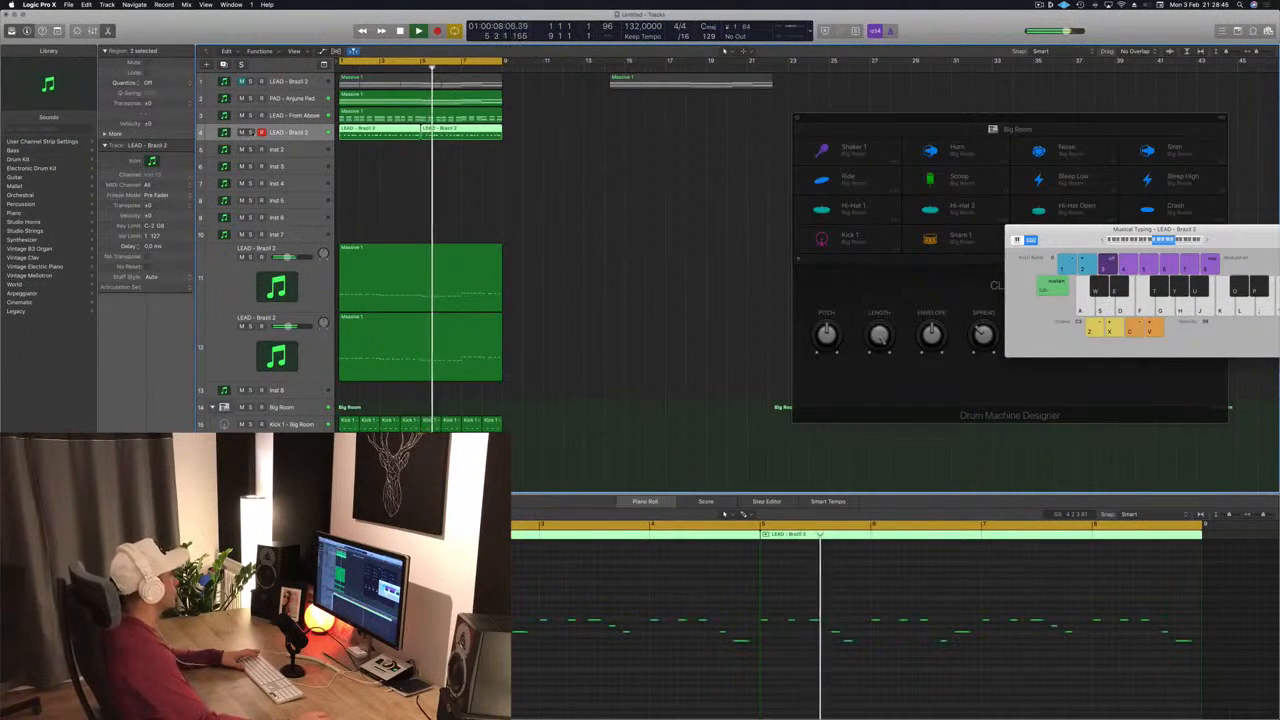
drag(680, 85, 897, 87)
scroll(520, 191, left, 2)
key(super+Left)
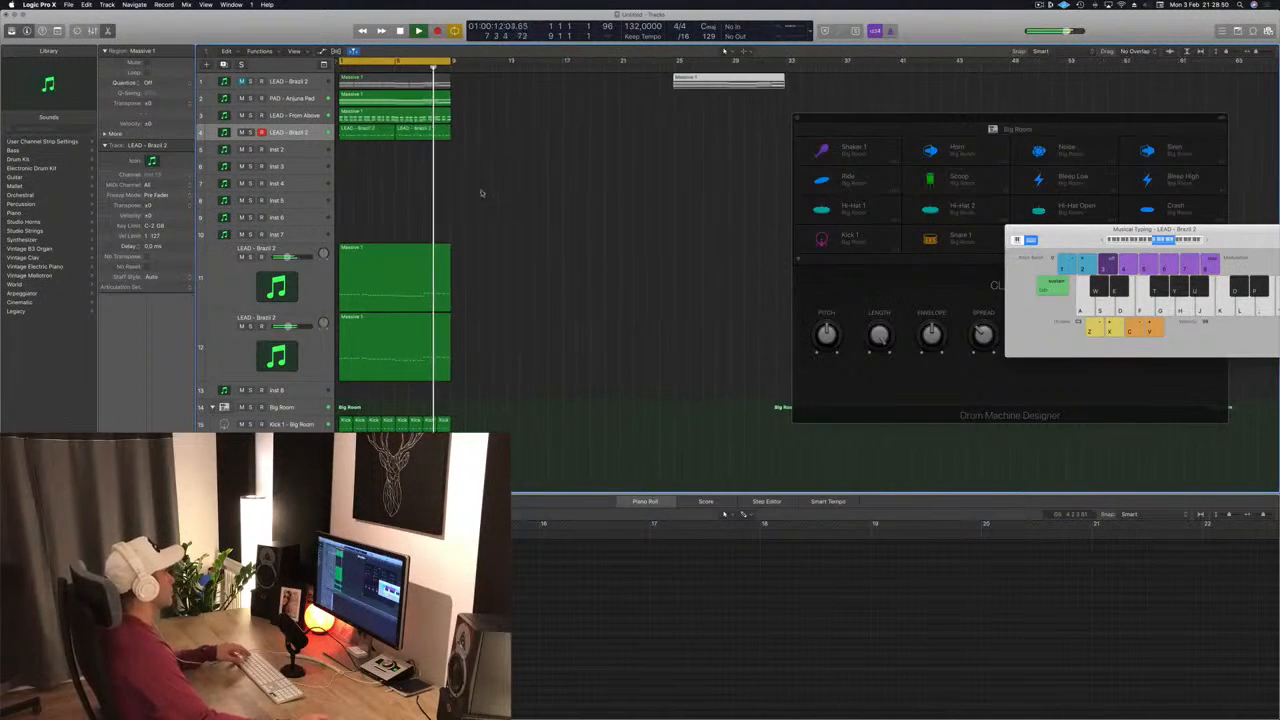
- Repeat the eight-bar section of all tracks three times up to bar 33 and extend the cycle range to bar 33
key(super+r)
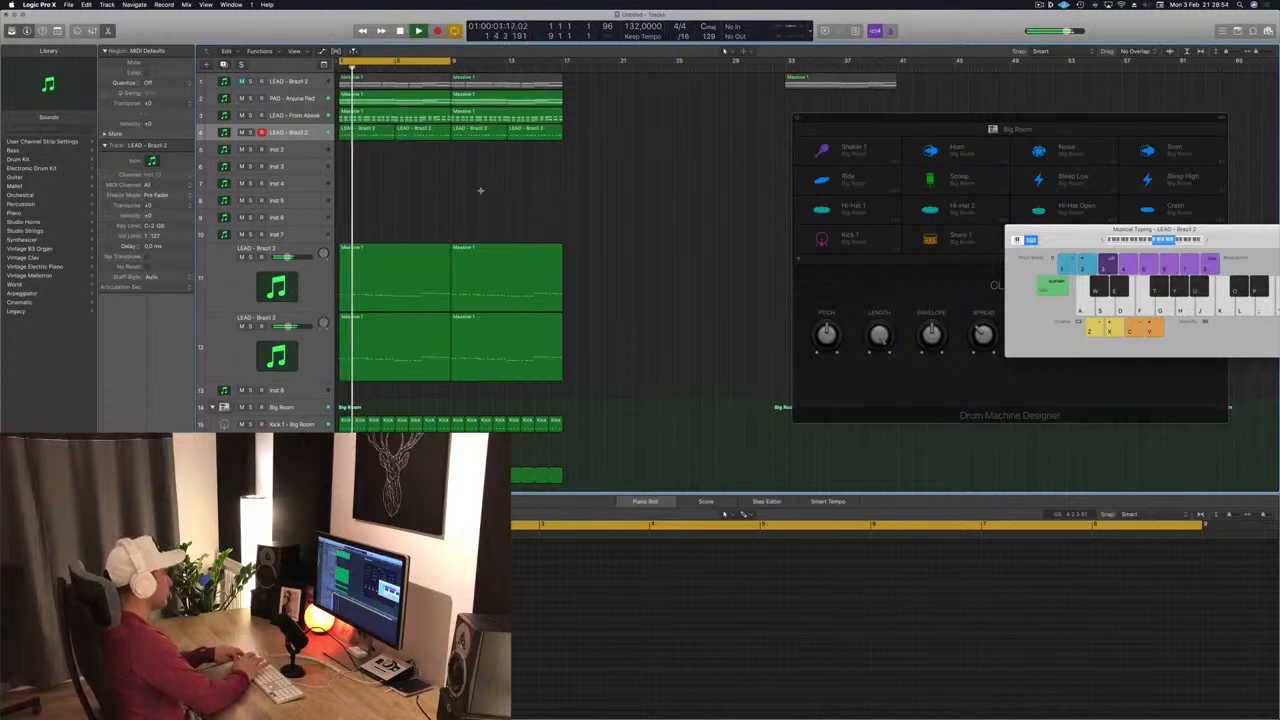
key(super+r)
key(super+r)
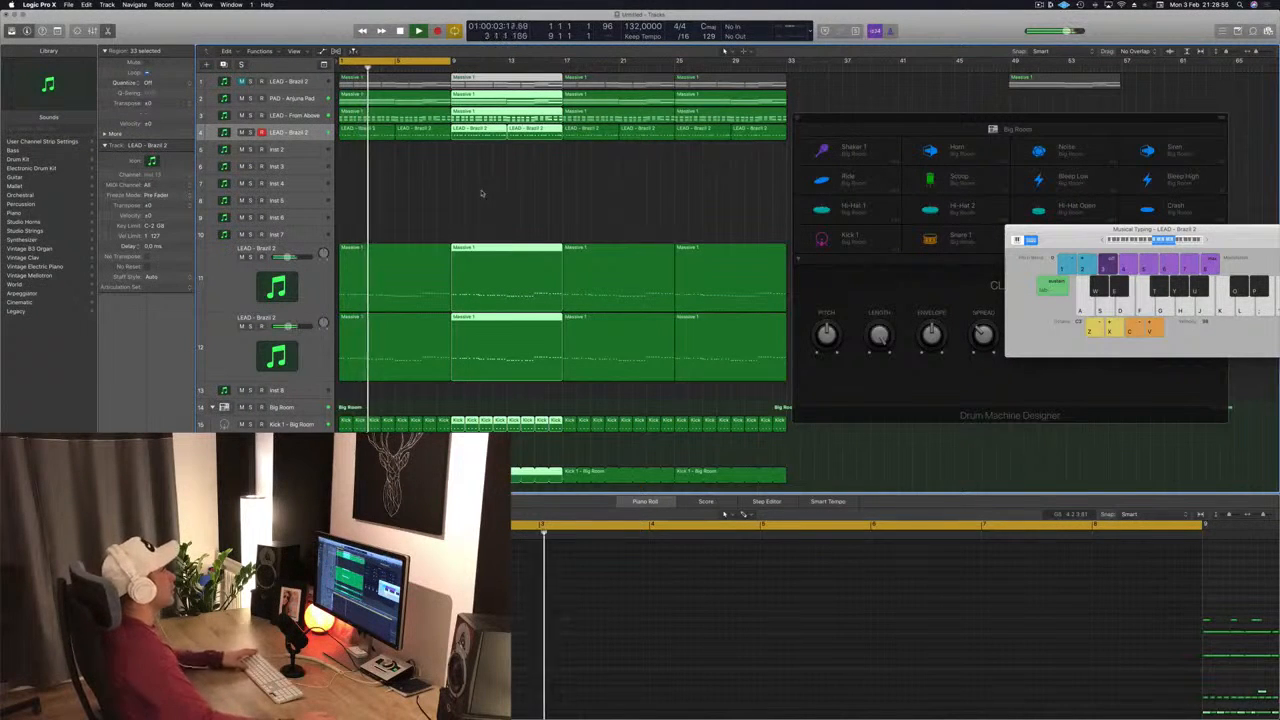
key(space)
drag(455, 61, 790, 61)
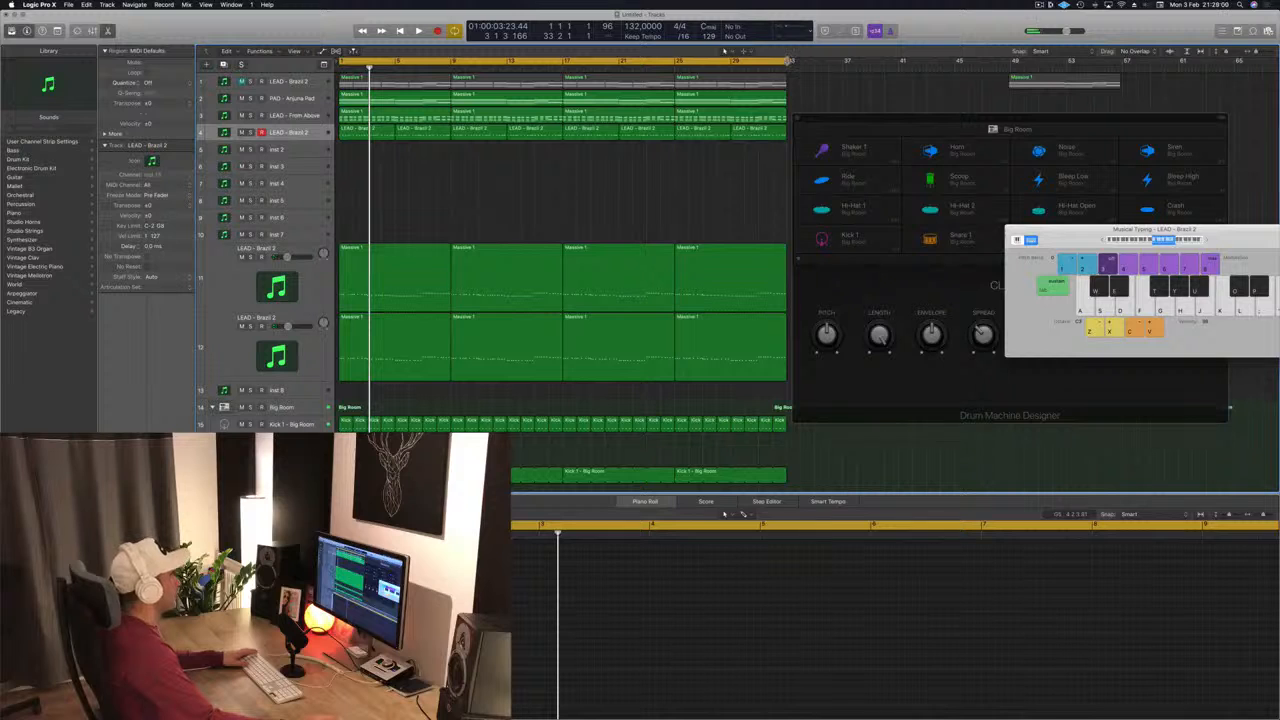
- Show the secondary ruler above the tracks, move the Drum Machine Designer window aside, and play the arrangement from the start
key(Return)
key(space)
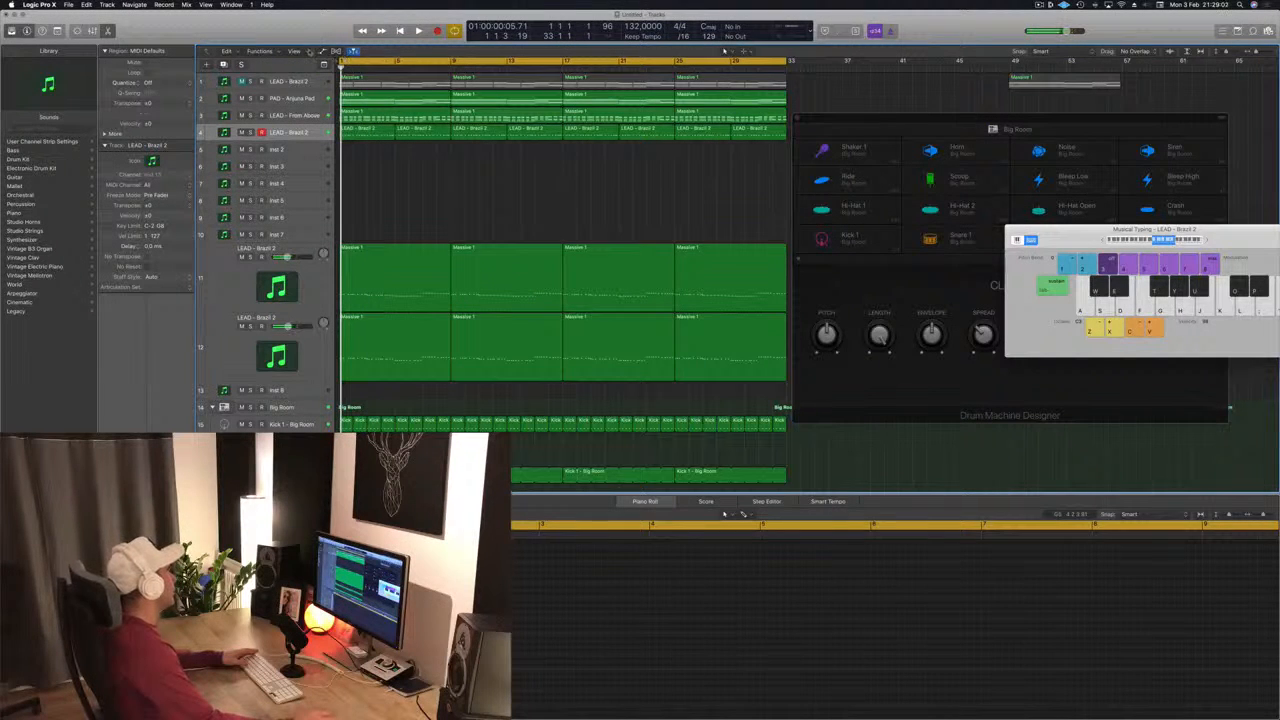
click(310, 50)
click(313, 90)
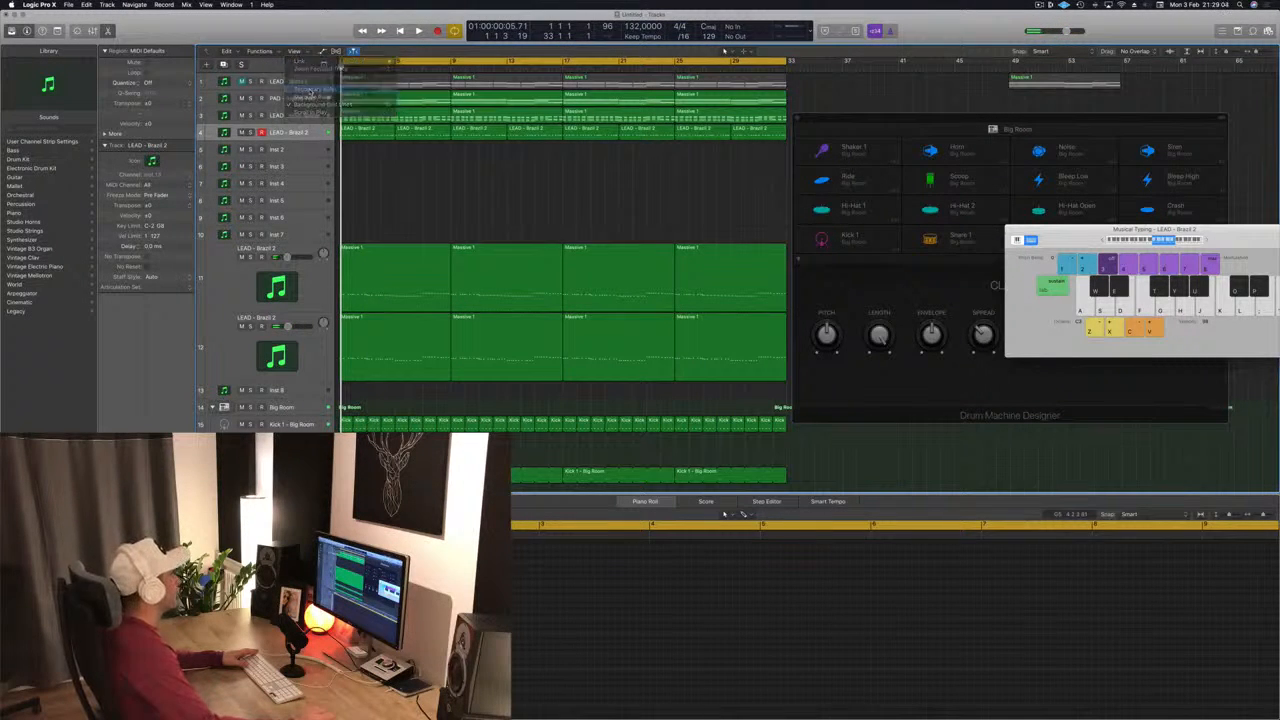
drag(855, 120, 1010, 199)
key(space)
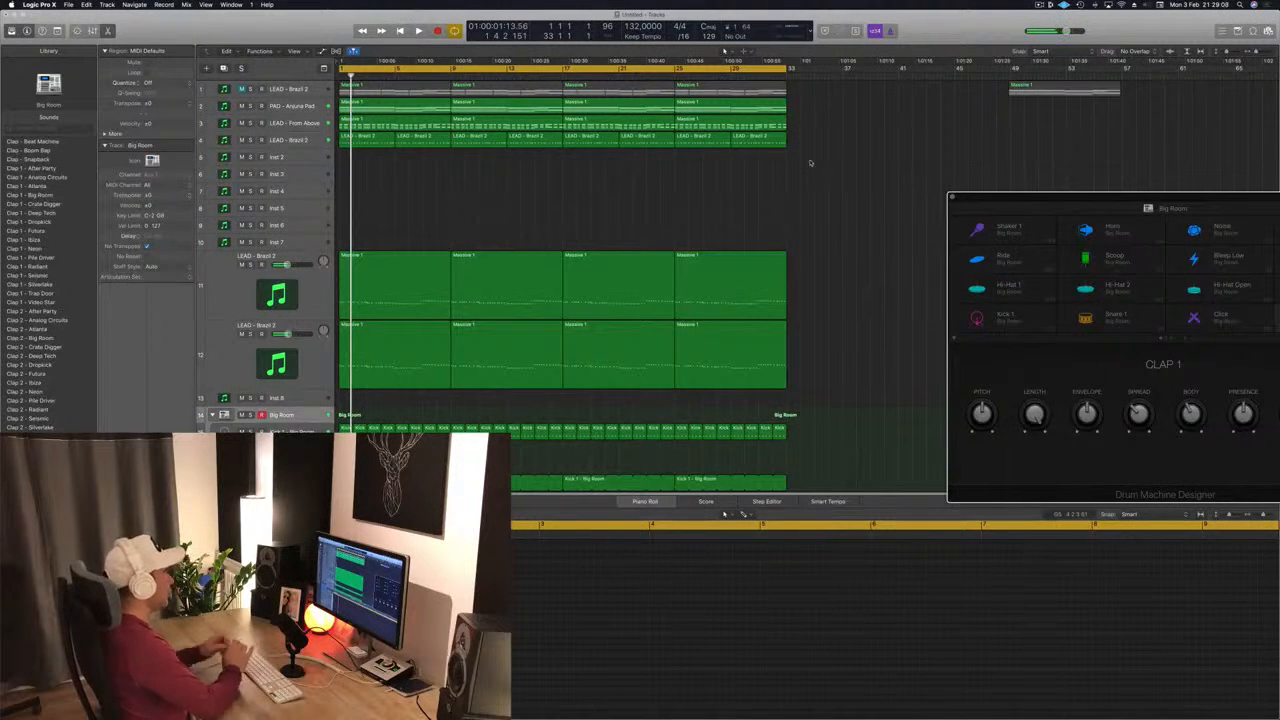
- Repeat the 32-bar section of all tracks up to bar 65 and extend the cycle range to bar 65
key(super+z)
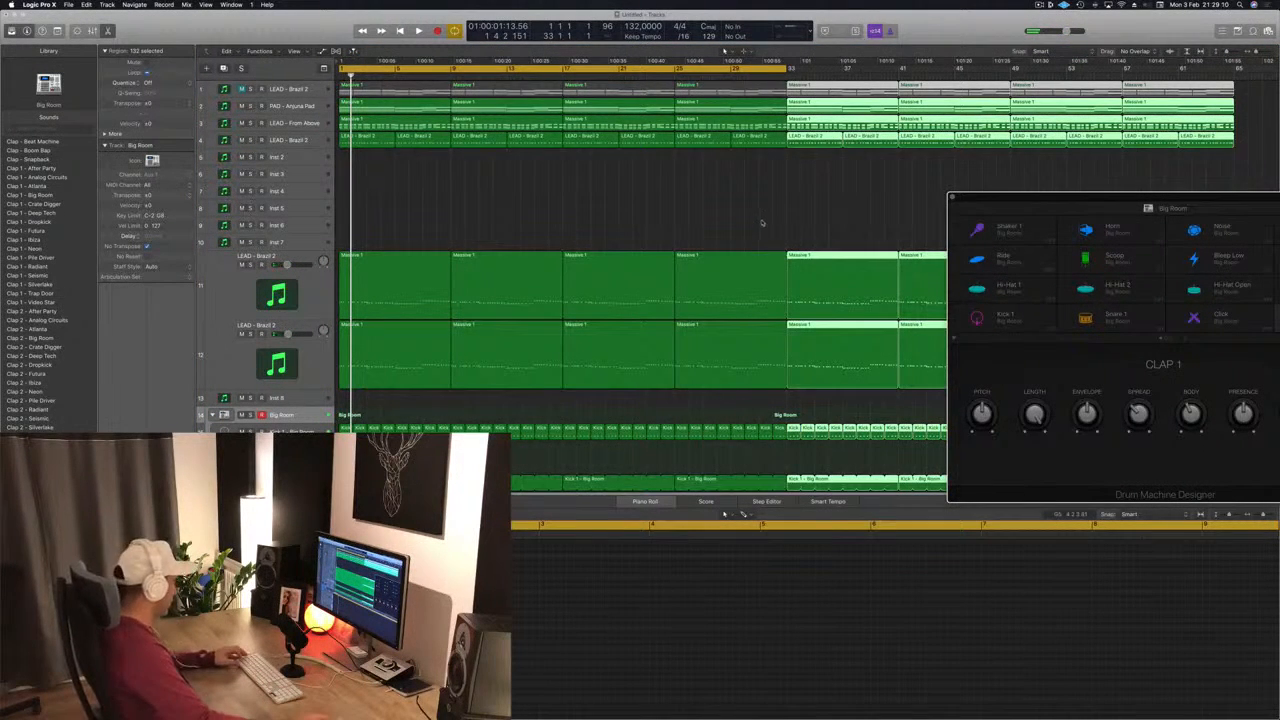
key(super+Left)
click(742, 225)
key(space)
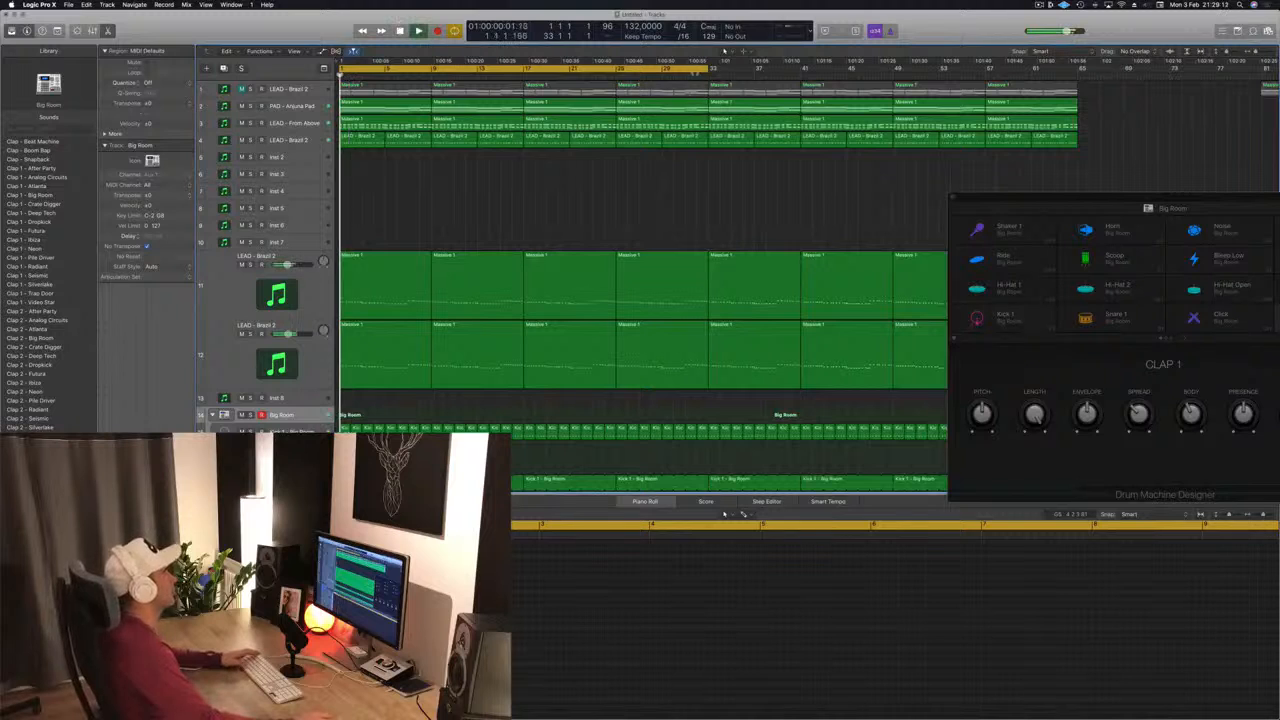
drag(712, 68, 1077, 103)
- Reposition the Drum Machine Designer window, play briefly from the start, and select the LEAD - Brazil 2 track on track 4
drag(1068, 199, 993, 82)
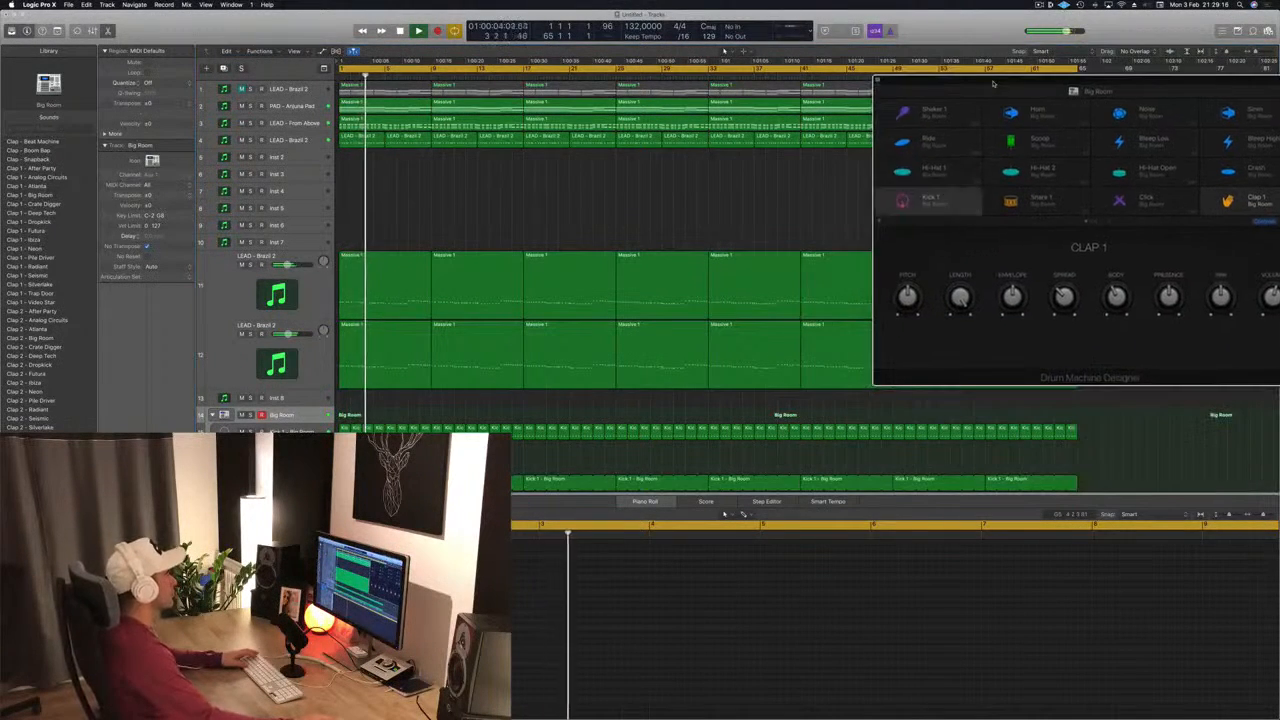
key(space)
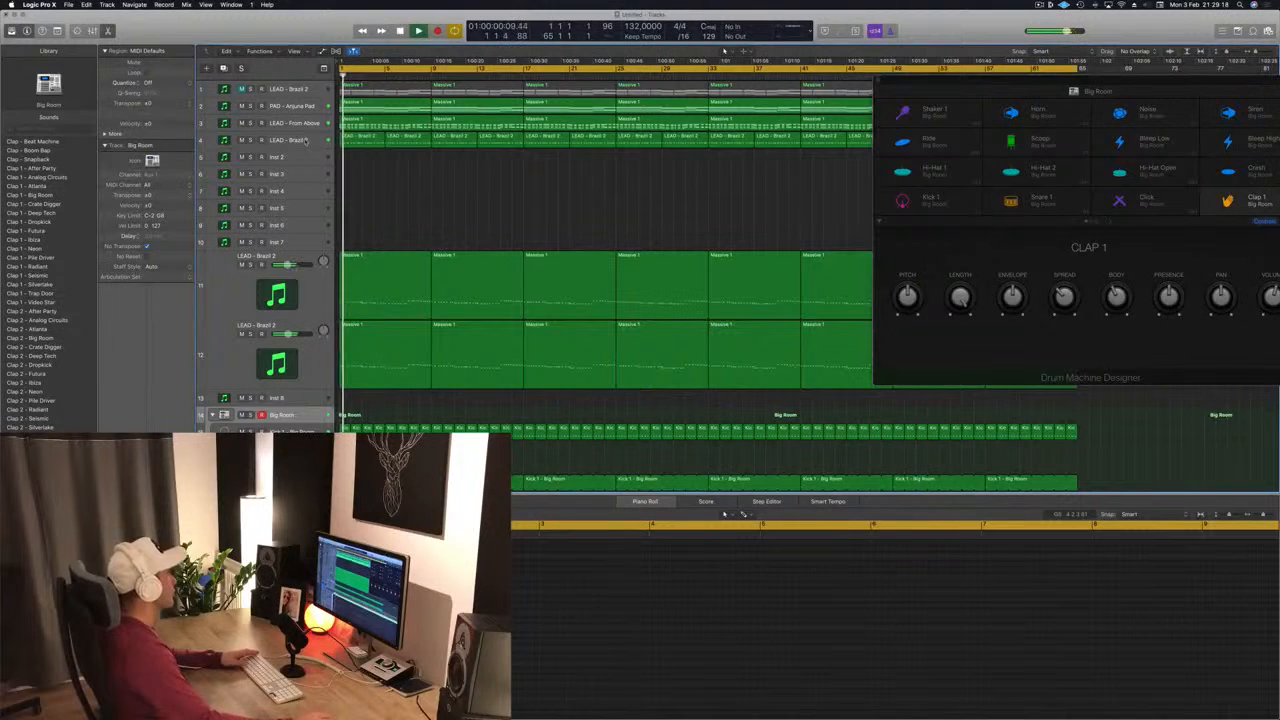
click(308, 142)
key(space)
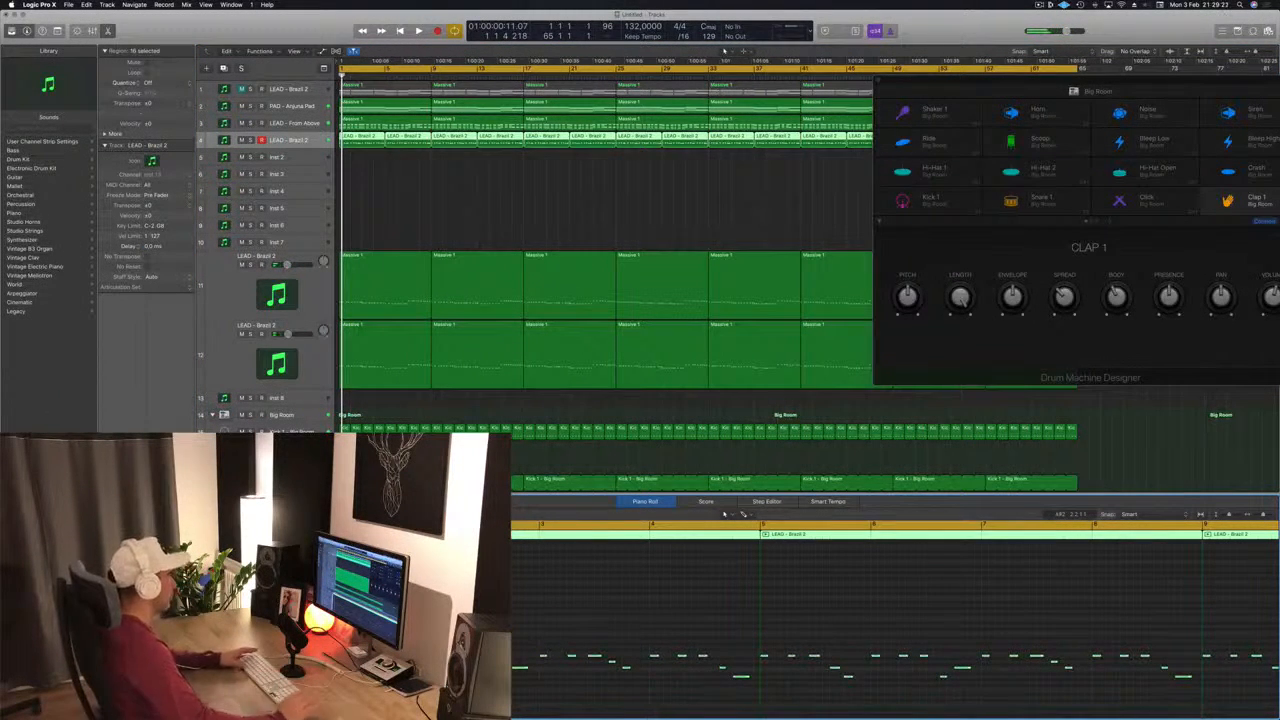
- Play the arrangement briefly from the start, deselect all regions, and close the Drum Machine Designer window
key(space)
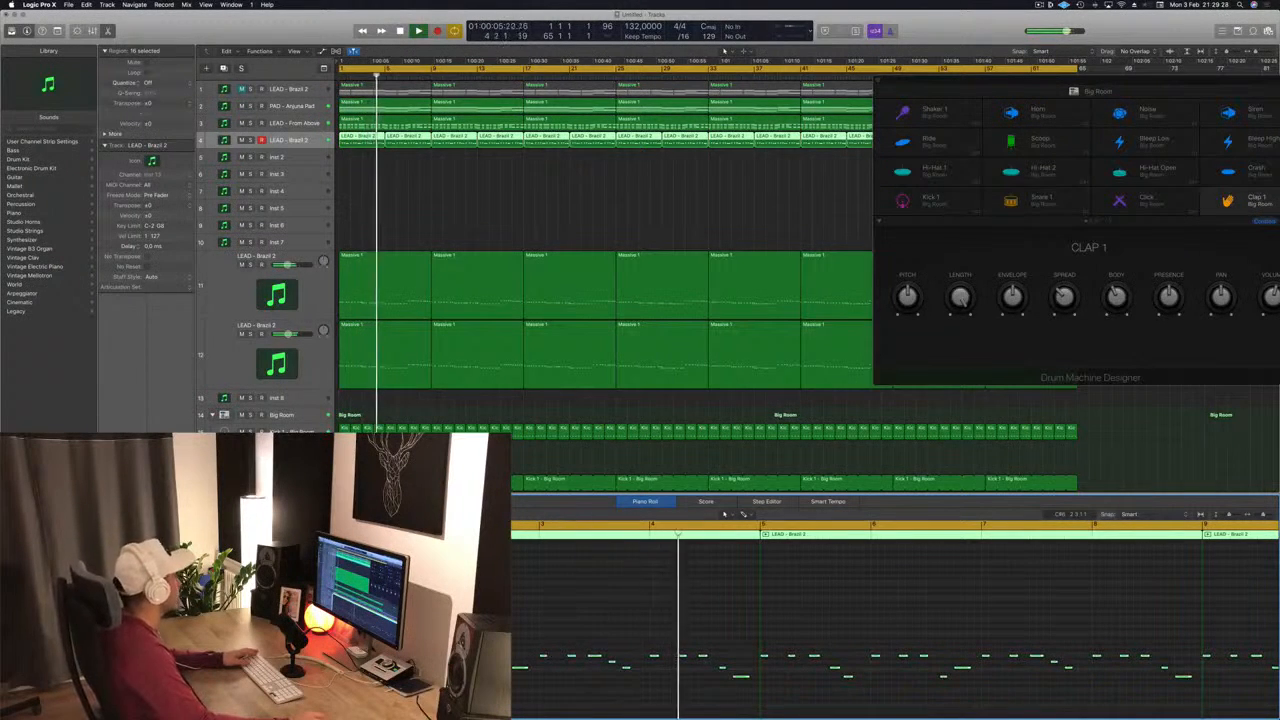
click(476, 204)
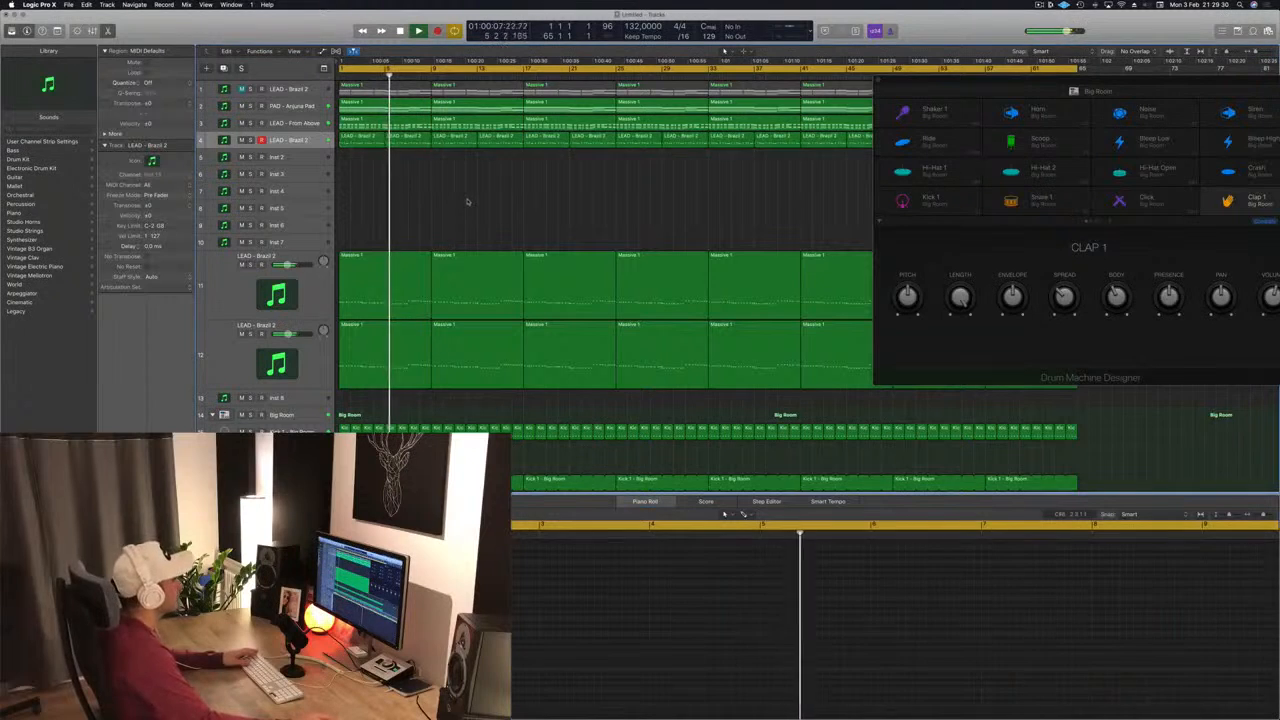
drag(1073, 80, 905, 92)
key(space)
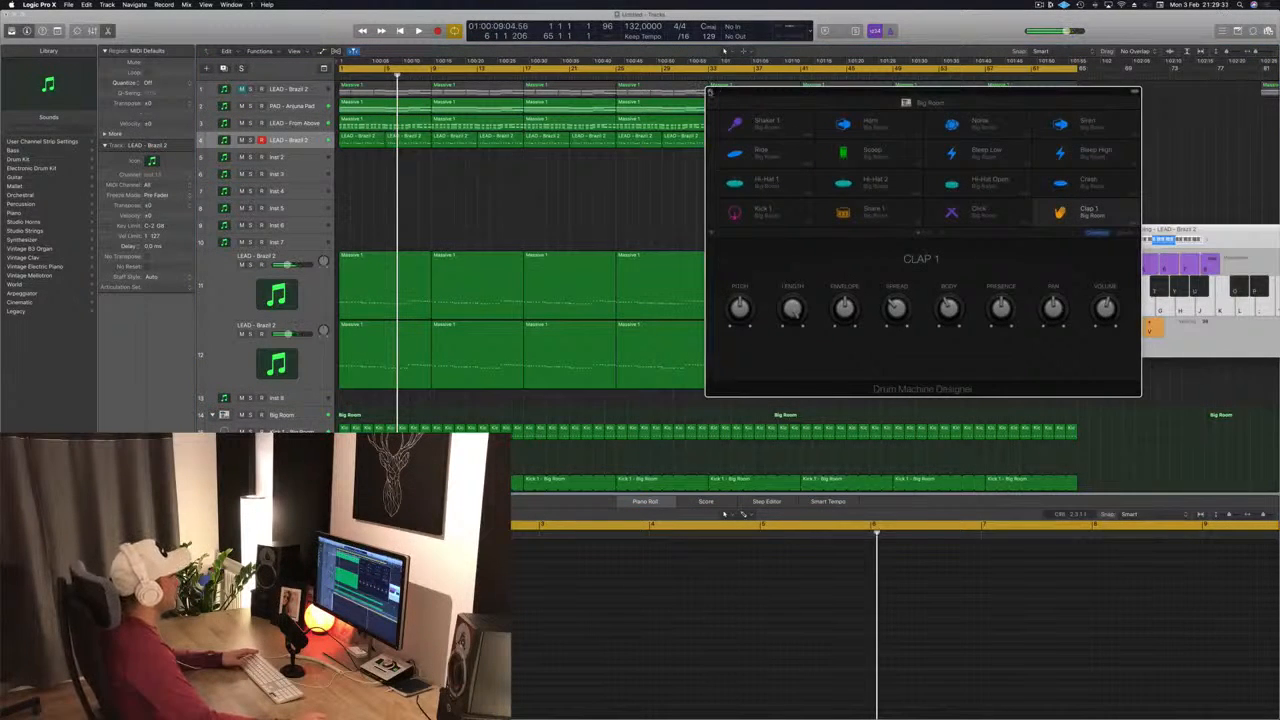
click(710, 93)
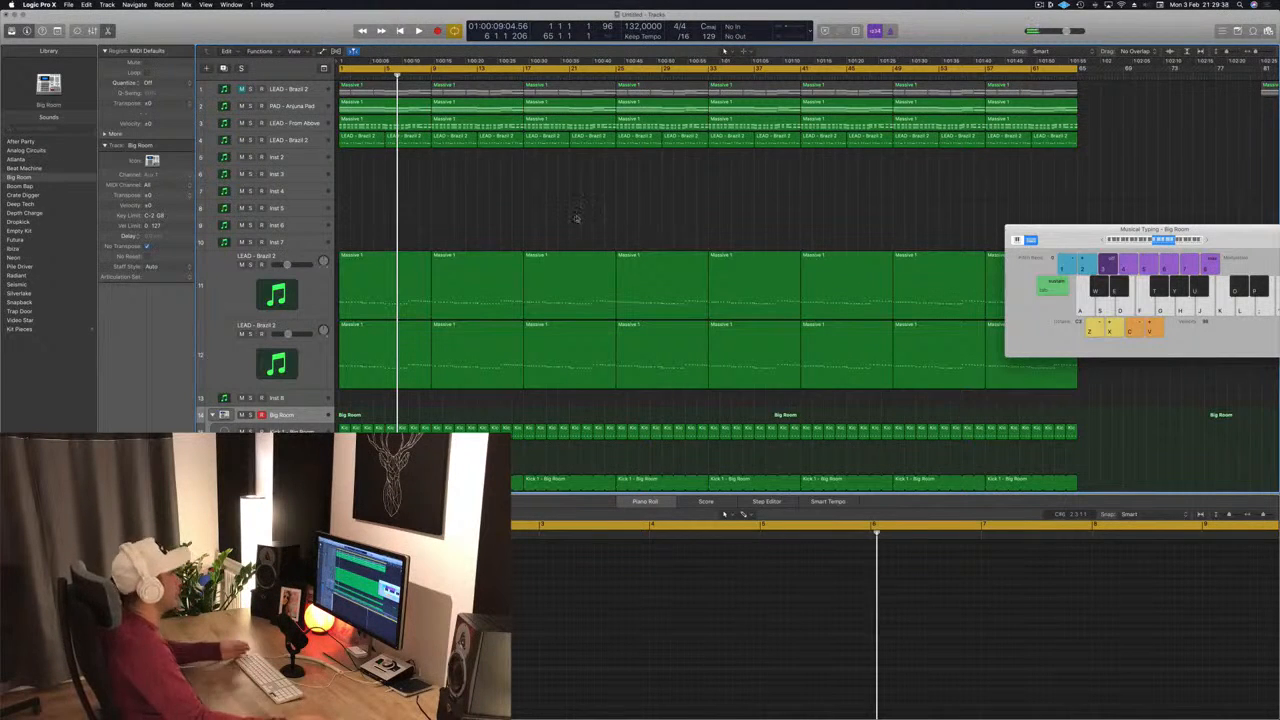
- Reposition the Musical Typing window over the lower track area while replaying the arrangement from the start
key(Return)
key(space)
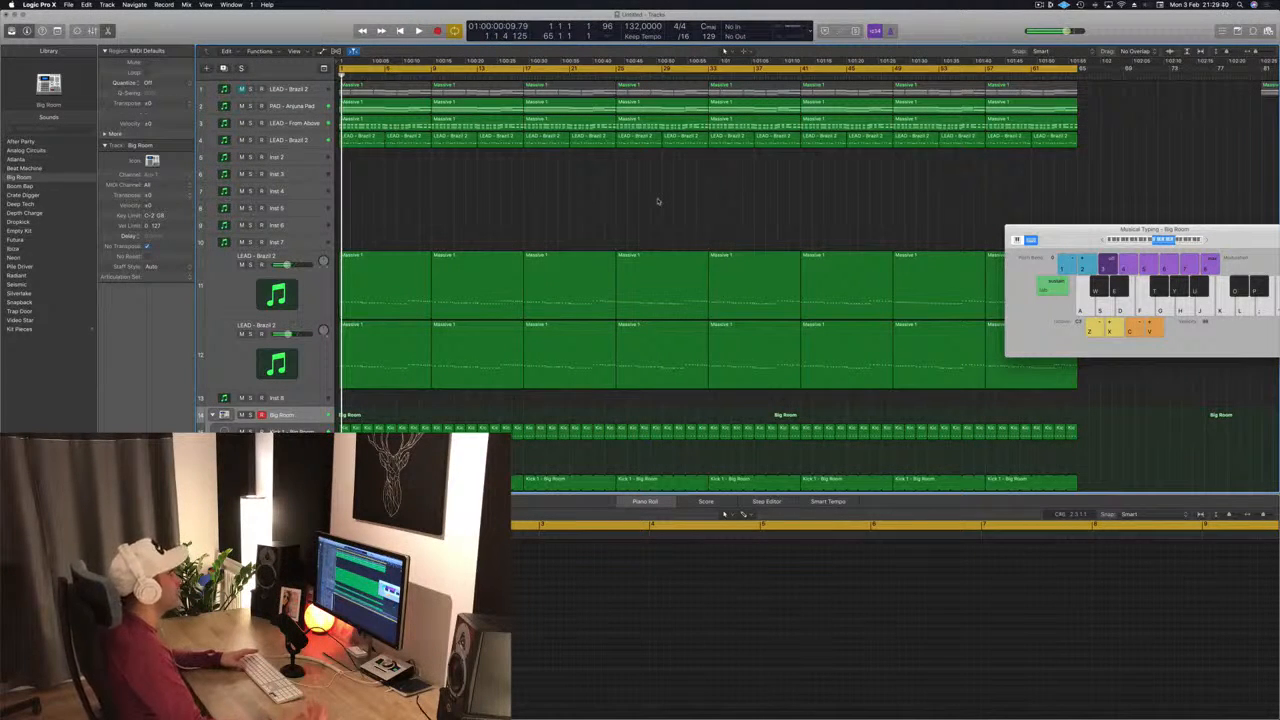
drag(1075, 238, 853, 313)
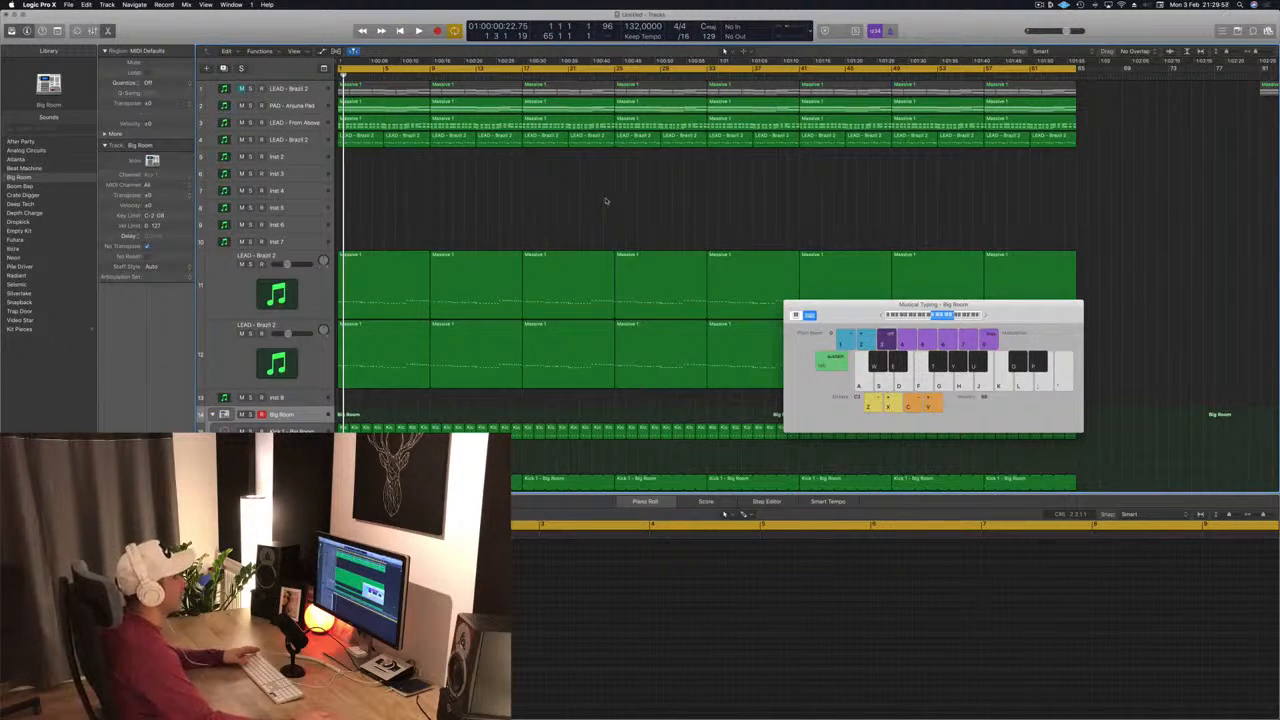
key(space)
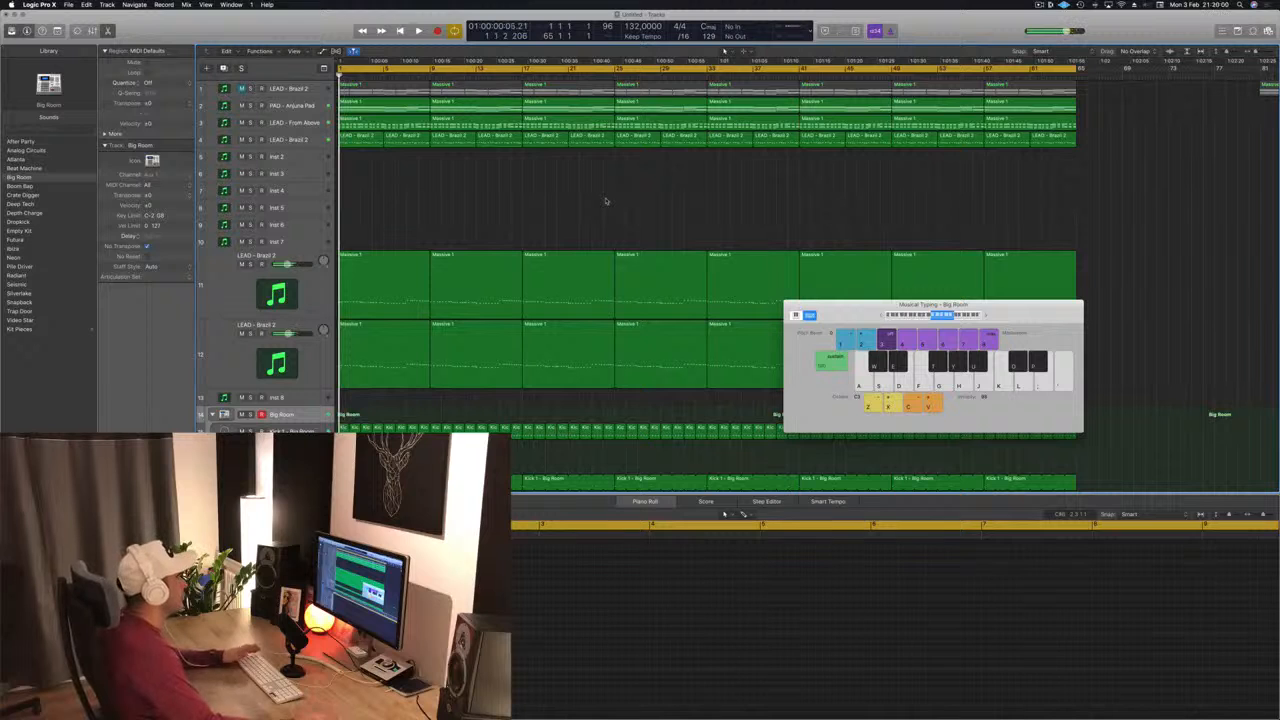
key(space)
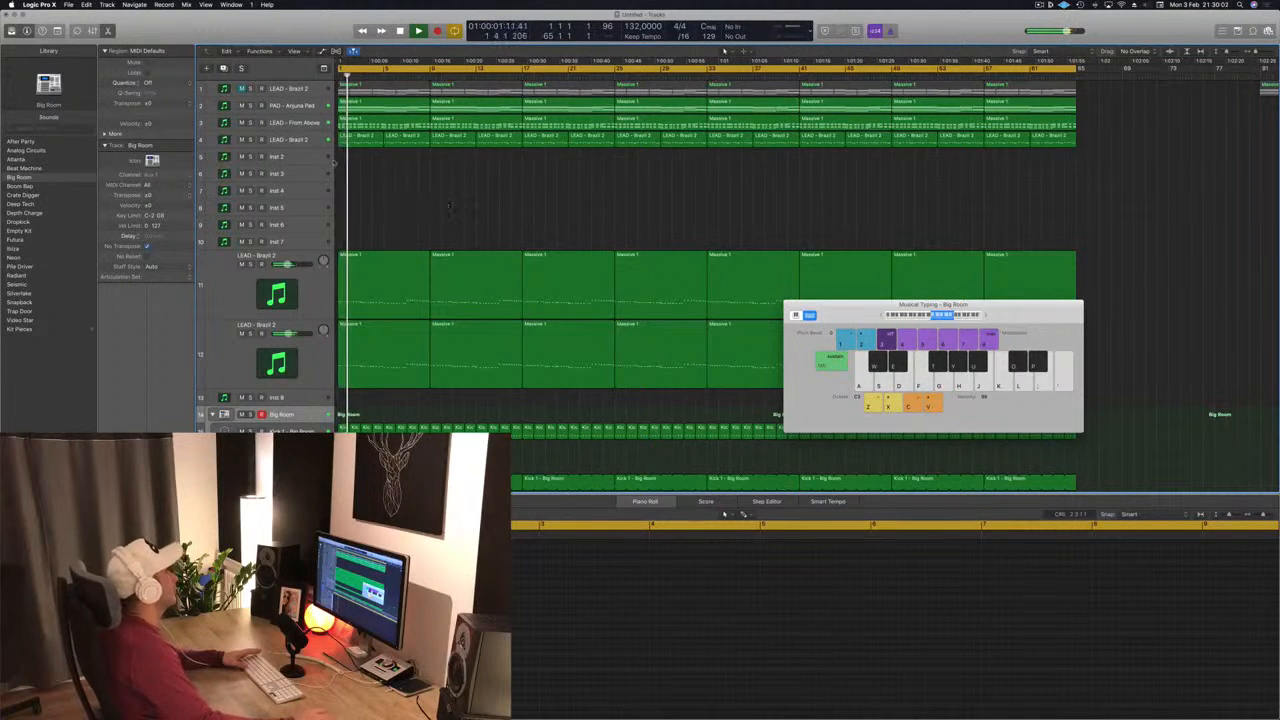
- Solo the LEAD - Brazil 2 track on track 4 briefly during playback, then unsolo it
click(281, 139)
key(ctrl+s)
key(a)
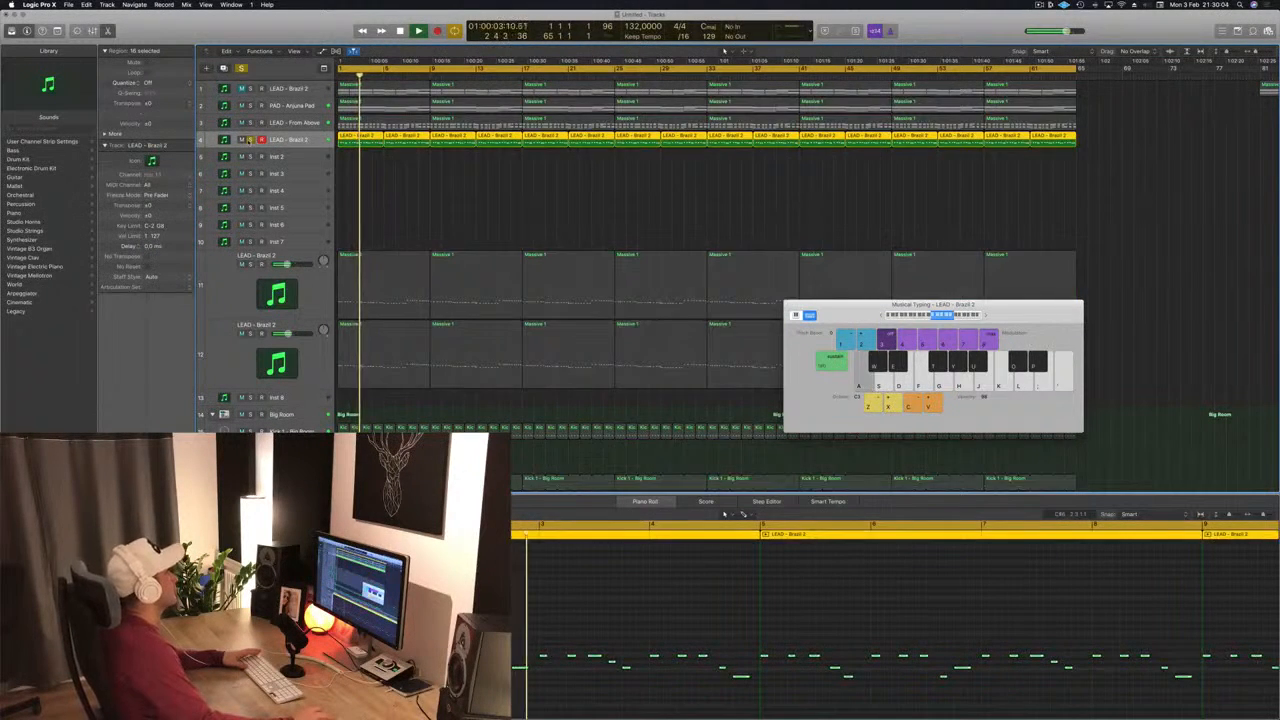
key(ctrl+s)
- Delete the LEAD - Brazil 2 regions before bar 17 on track 4 and play the intro from the start
drag(374, 168, 512, 144)
key(Delete)
scroll(475, 166, down, 3)
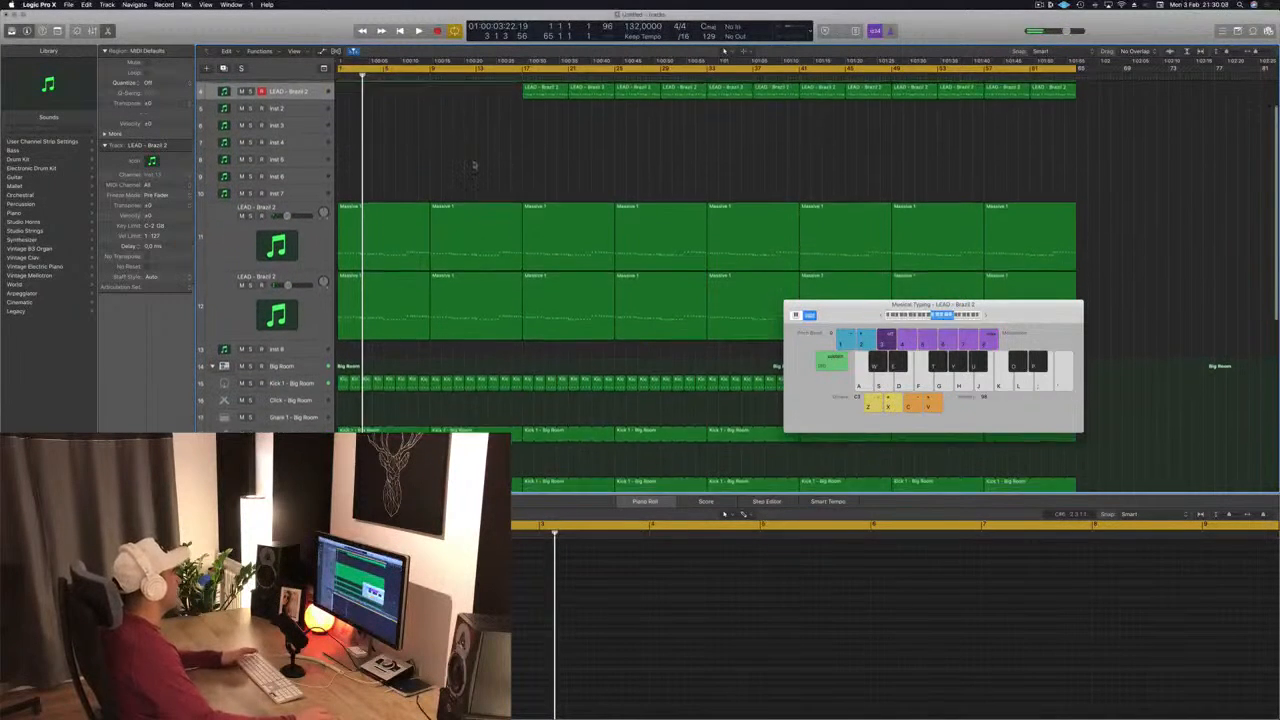
key(space)
scroll(470, 175, up, 3)
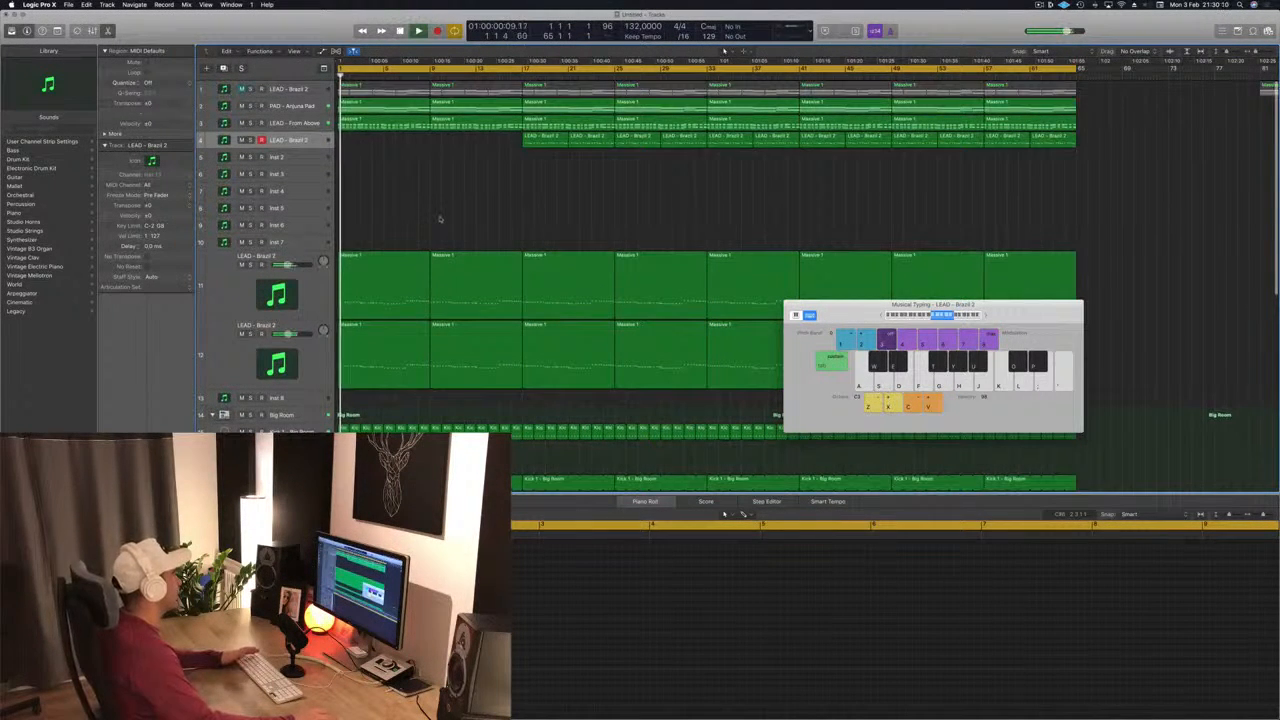
key(space)
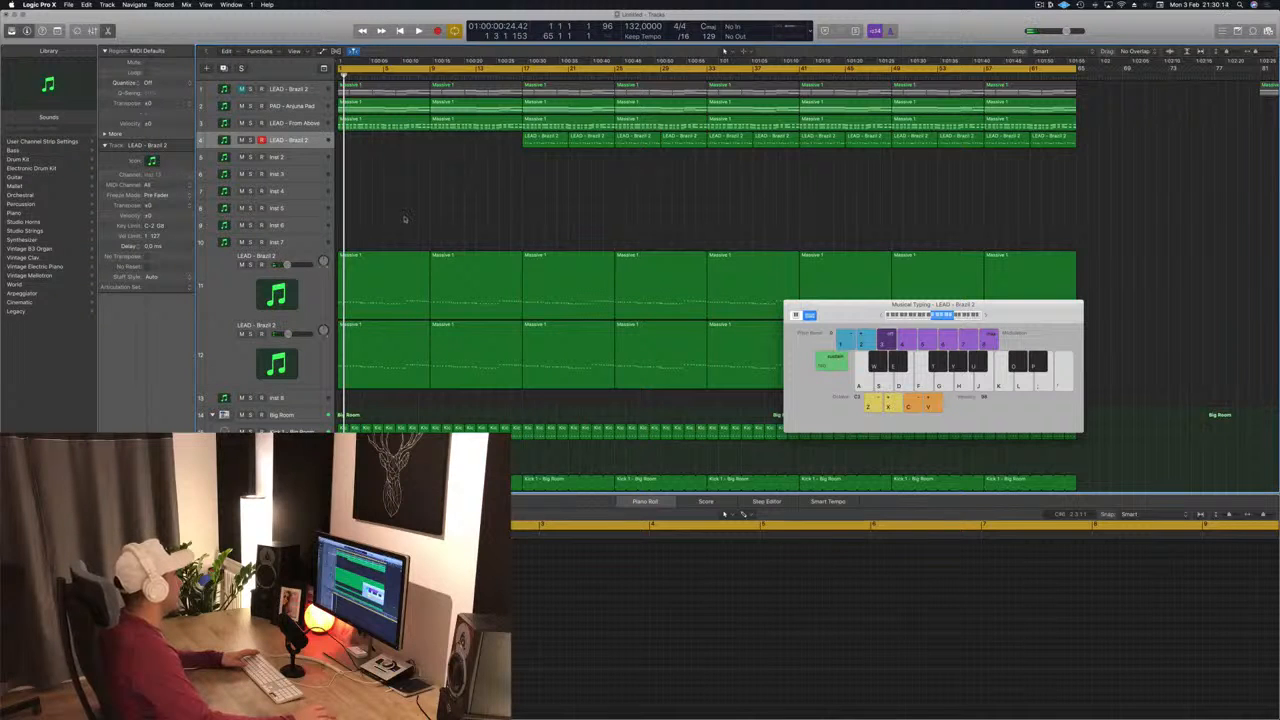
- Delete the regions before bar 17 on tracks 11 and 12 and on the LEAD - From Above track
drag(404, 221, 434, 390)
key(Delete)
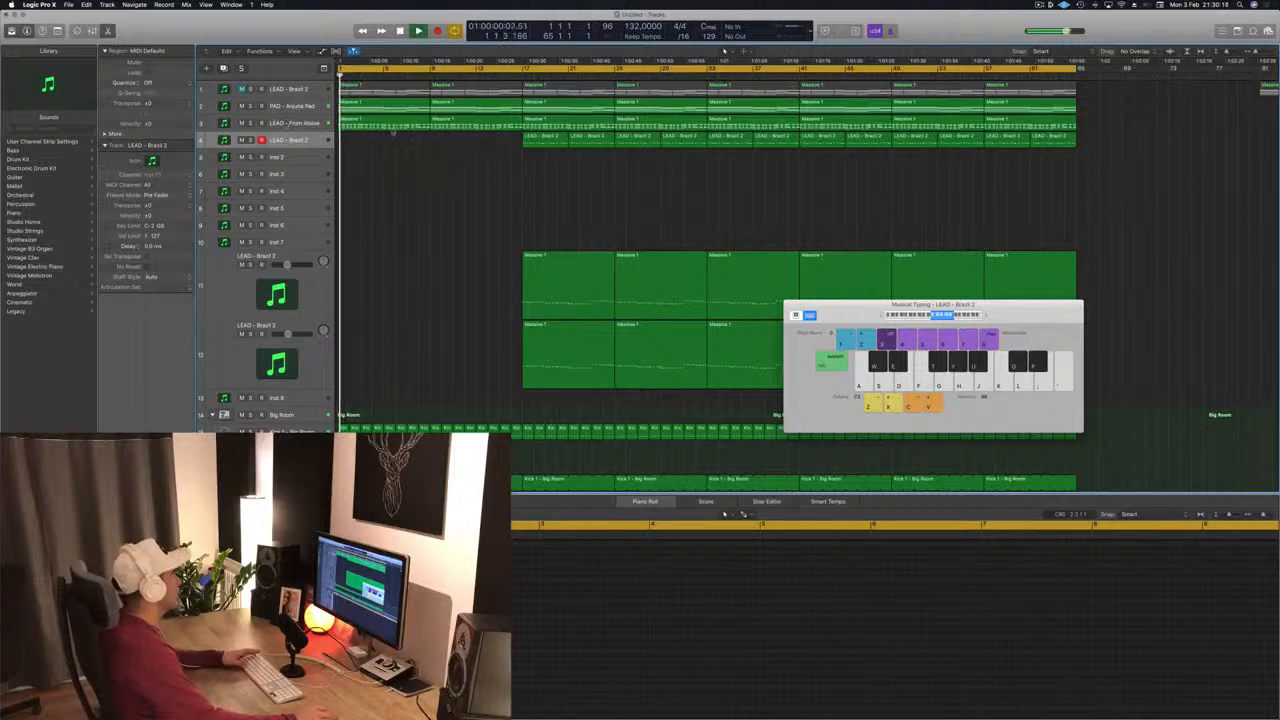
click(393, 129)
key(Delete)
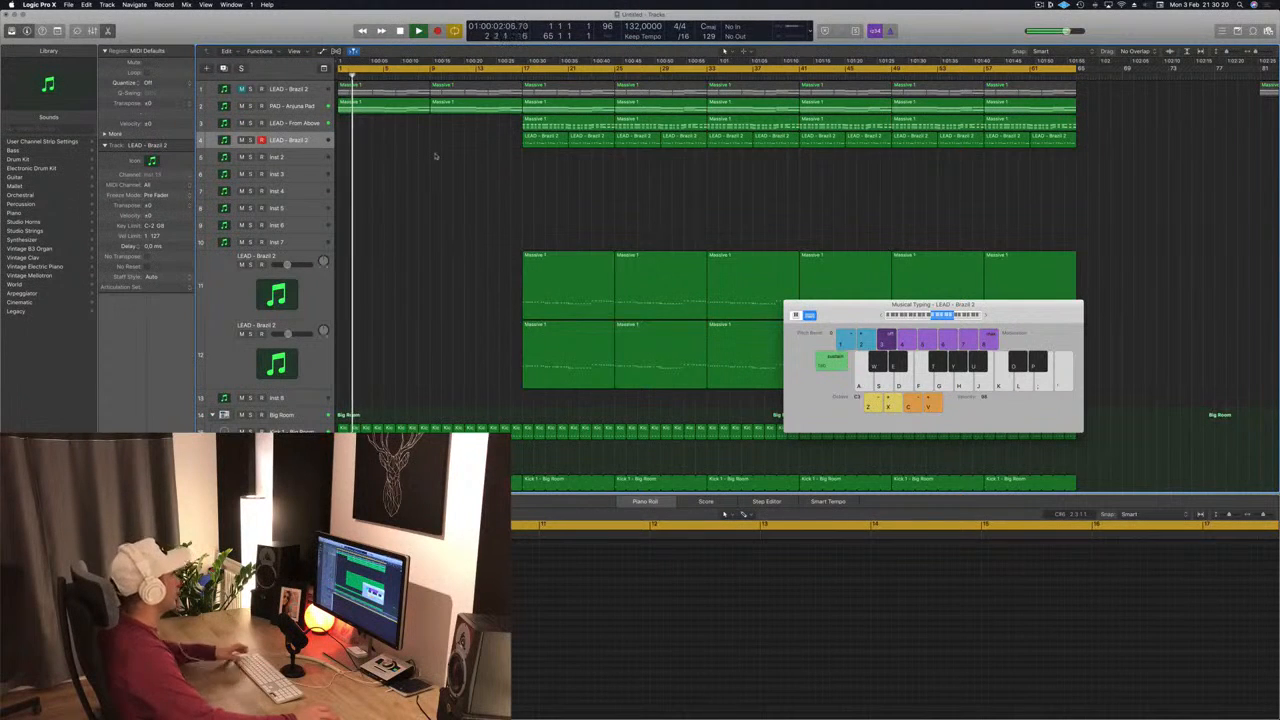
- Play the stripped-down intro and check the Big Room drum tracks, selecting the Kick 1 track
key(space)
scroll(440, 157, down, 6)
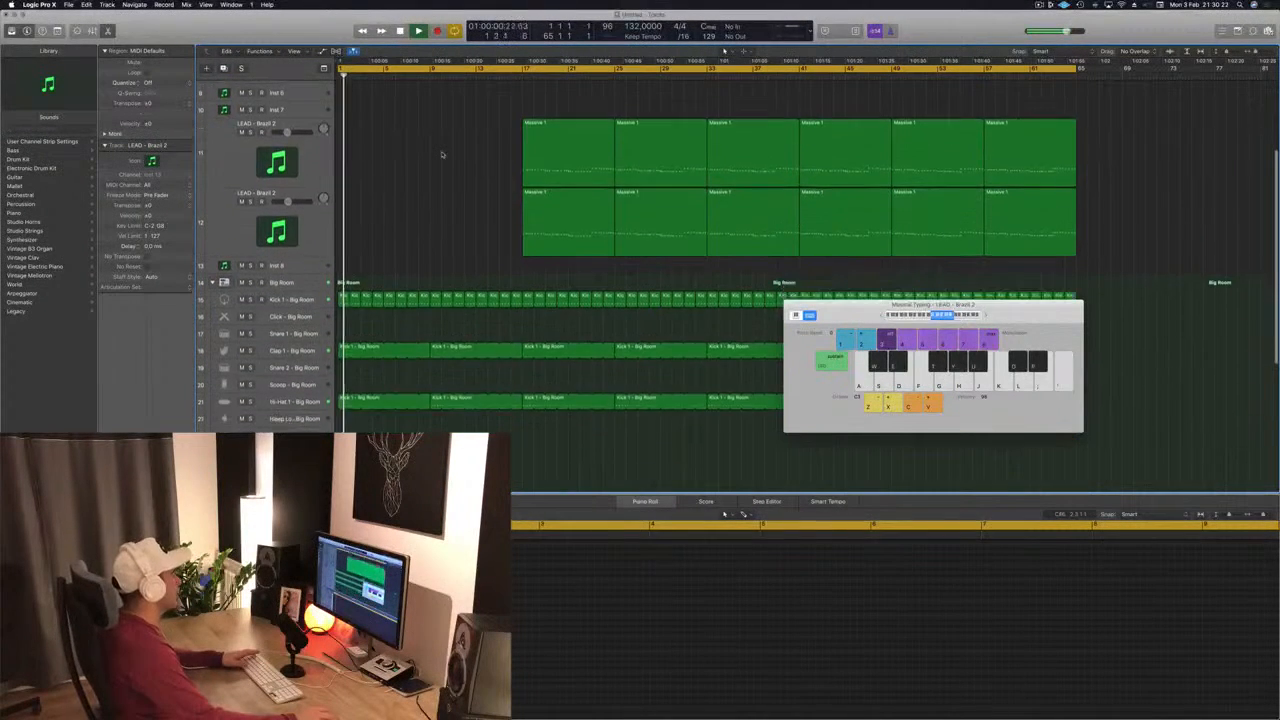
scroll(437, 204, up, 1)
scroll(434, 234, down, 2)
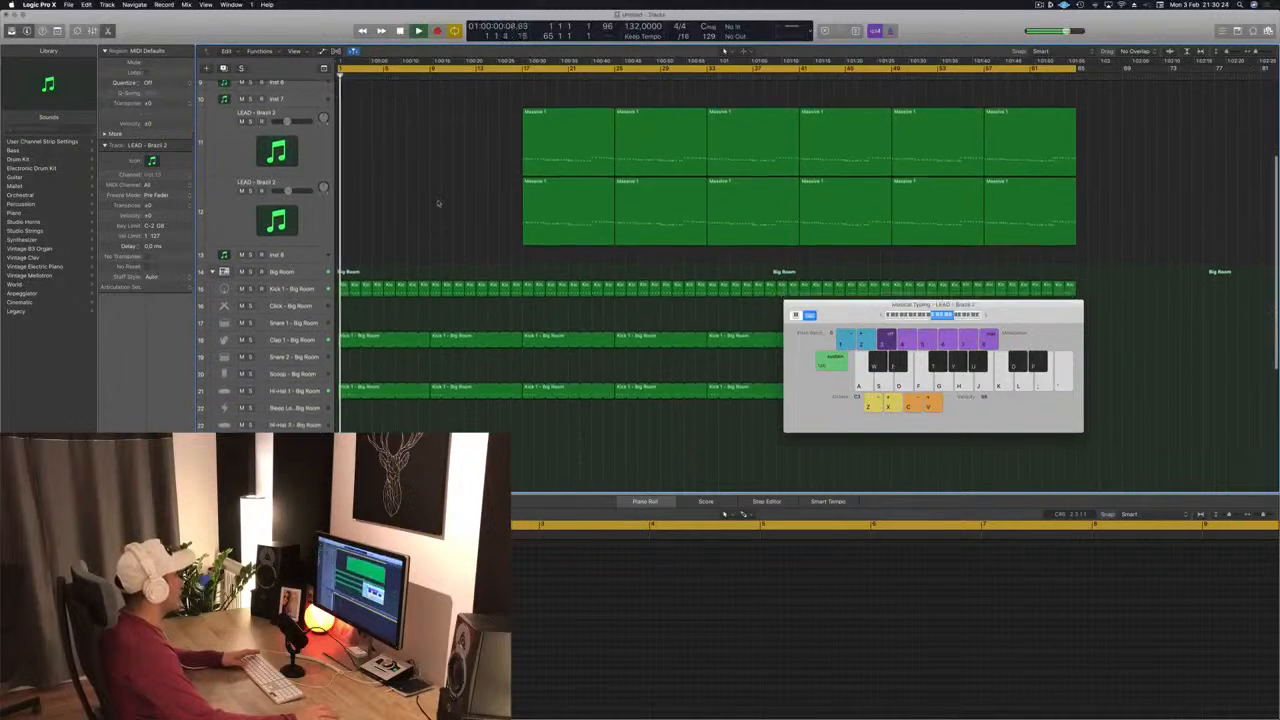
click(313, 278)
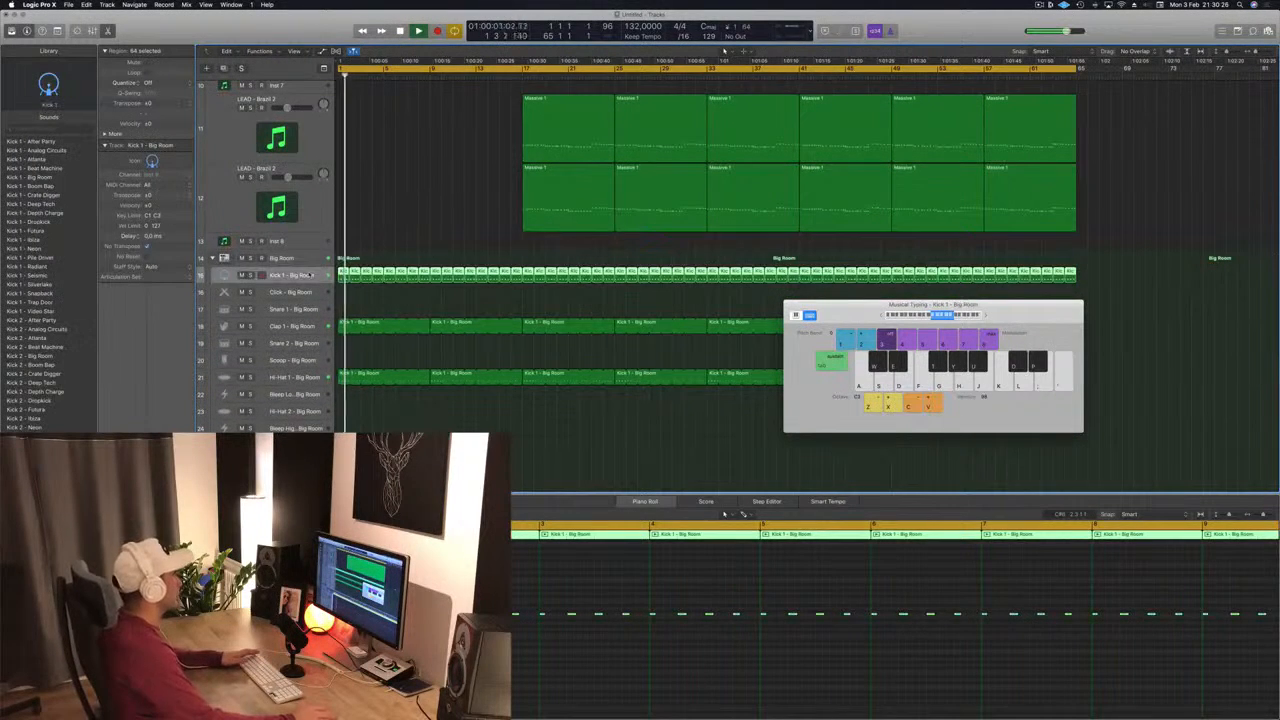
scroll(424, 214, up, 5)
key(space)
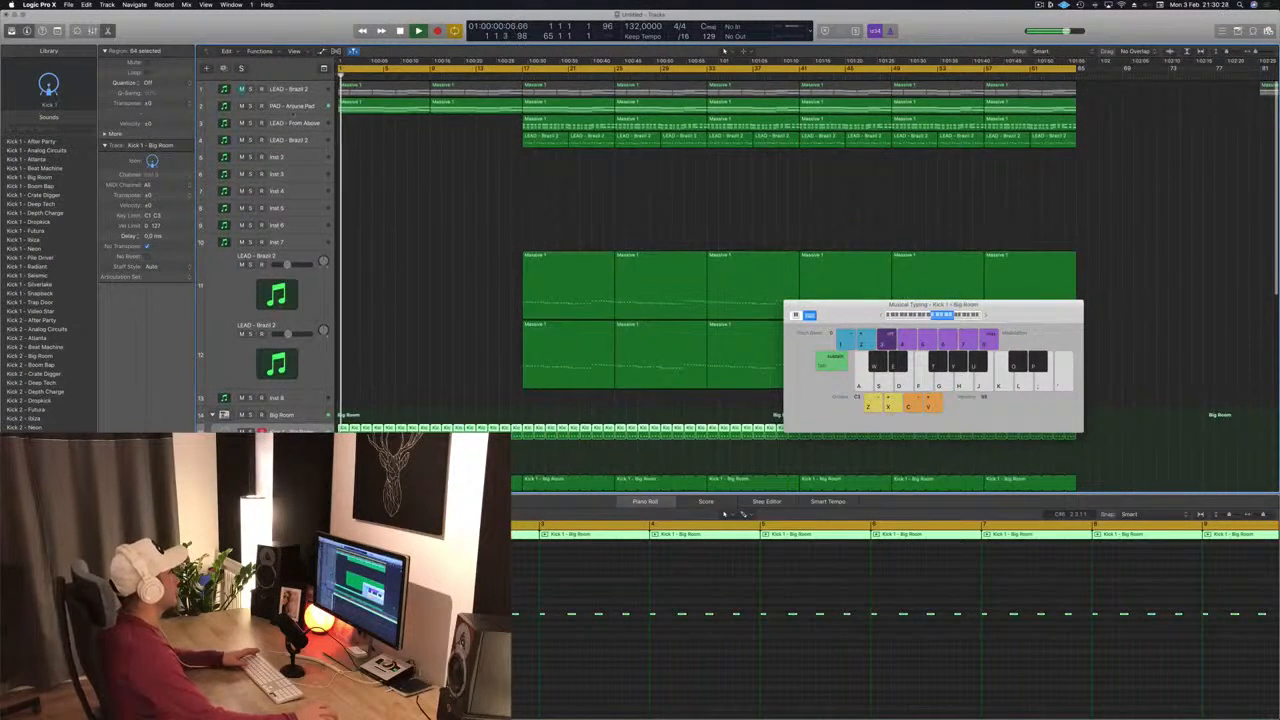
- Open Sylenth1 on the PAD - Anjuna Pad track, move its window aside, and adjust the Filter Control cutoff during playback
click(293, 110)
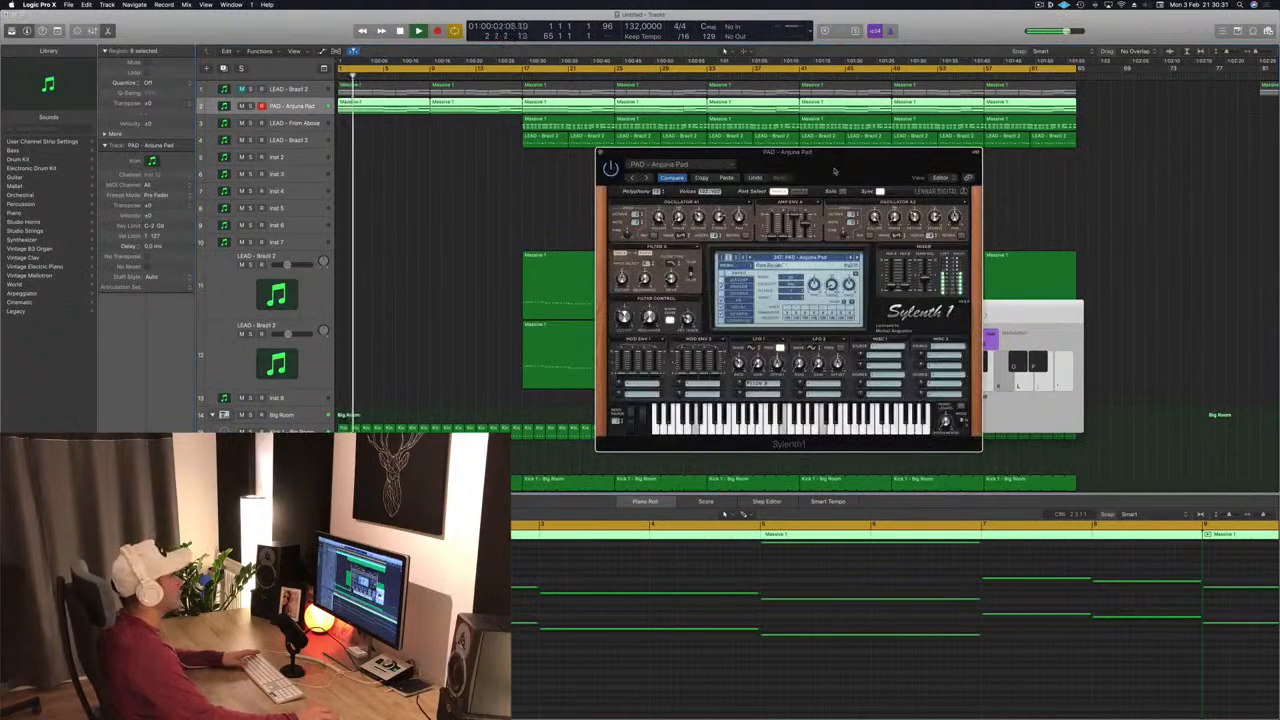
drag(835, 171, 971, 174)
key(space)
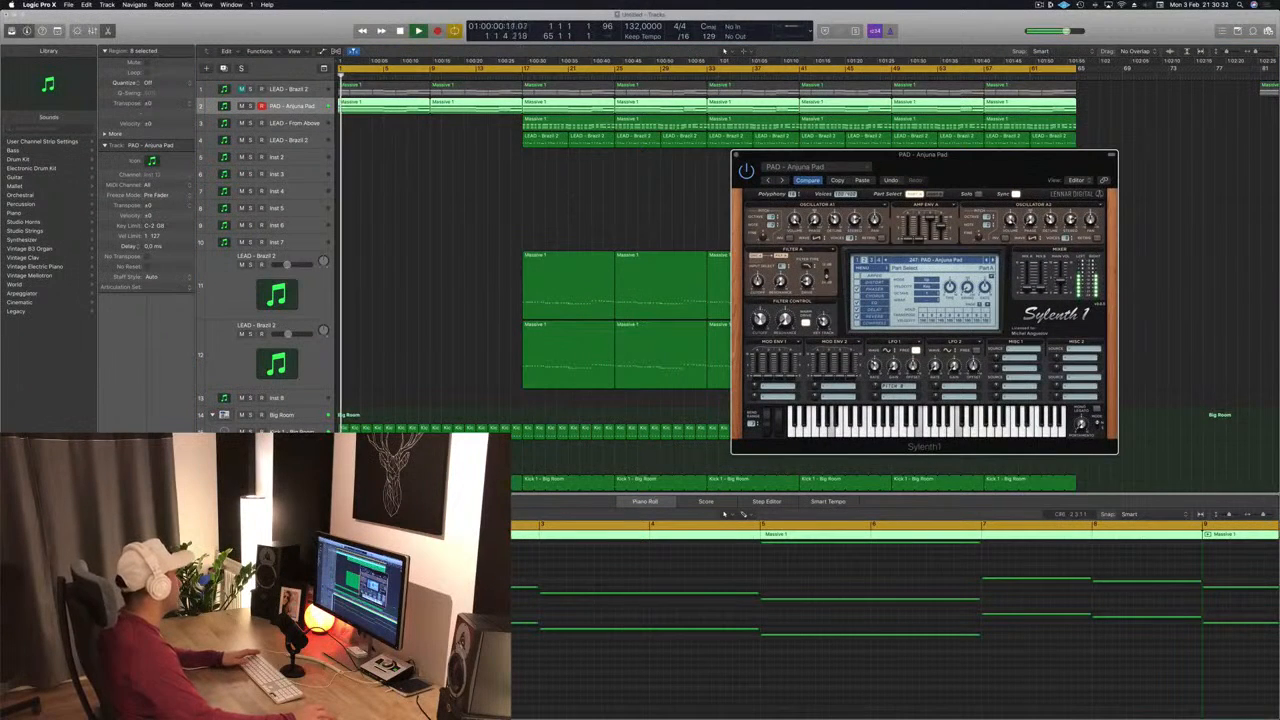
click(292, 107)
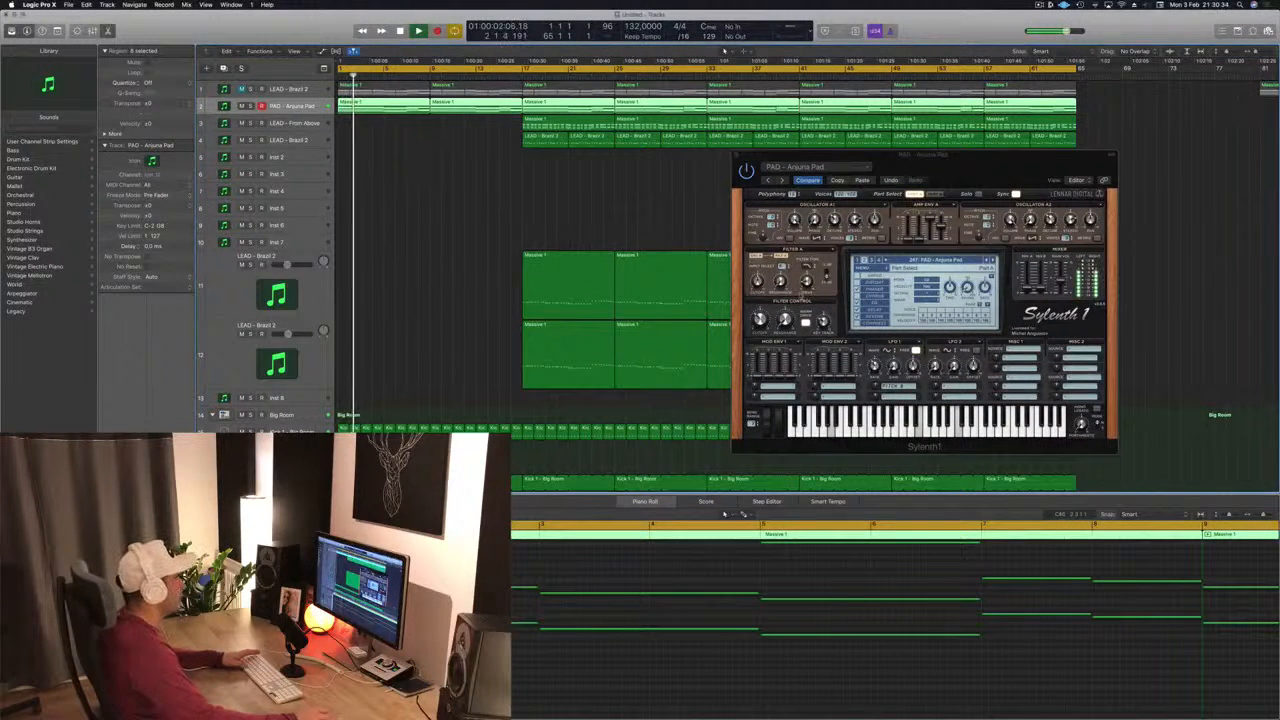
drag(760, 320, 760, 328)
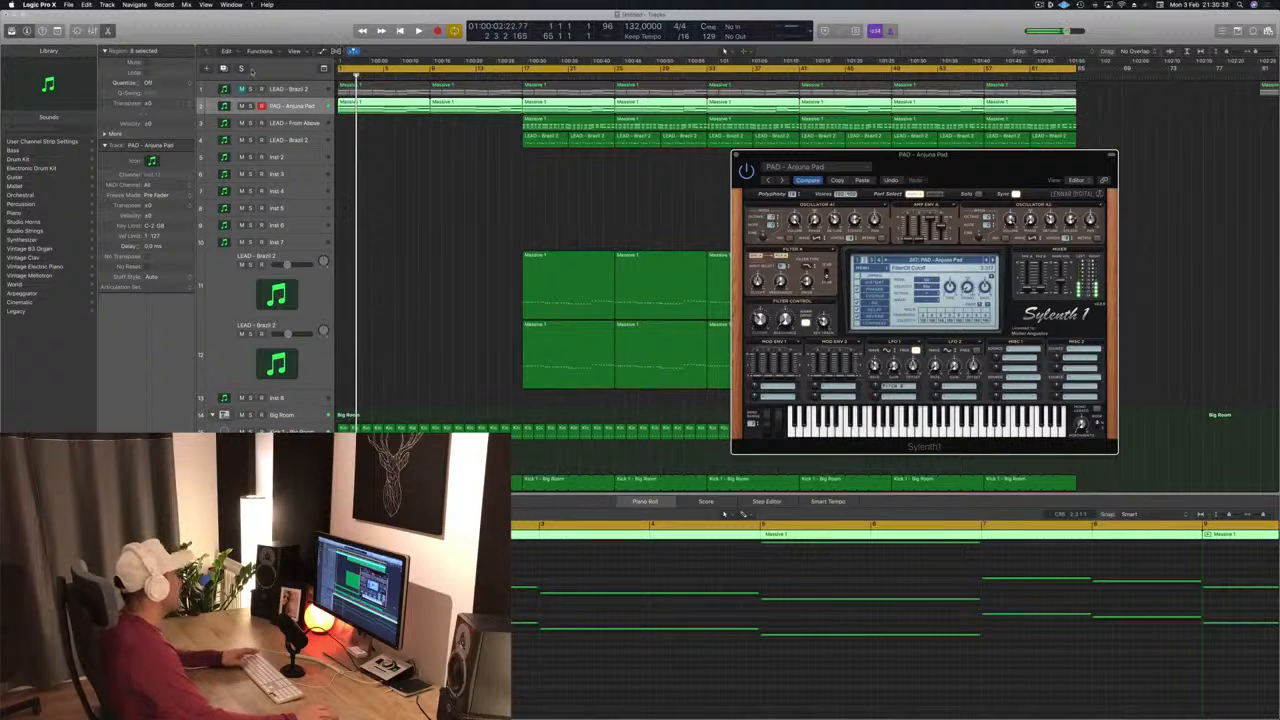
- Show track automation, display the filter cutoff lane on the PAD - Anjuna Pad track, and set its automation mode to Read
click(499, 211)
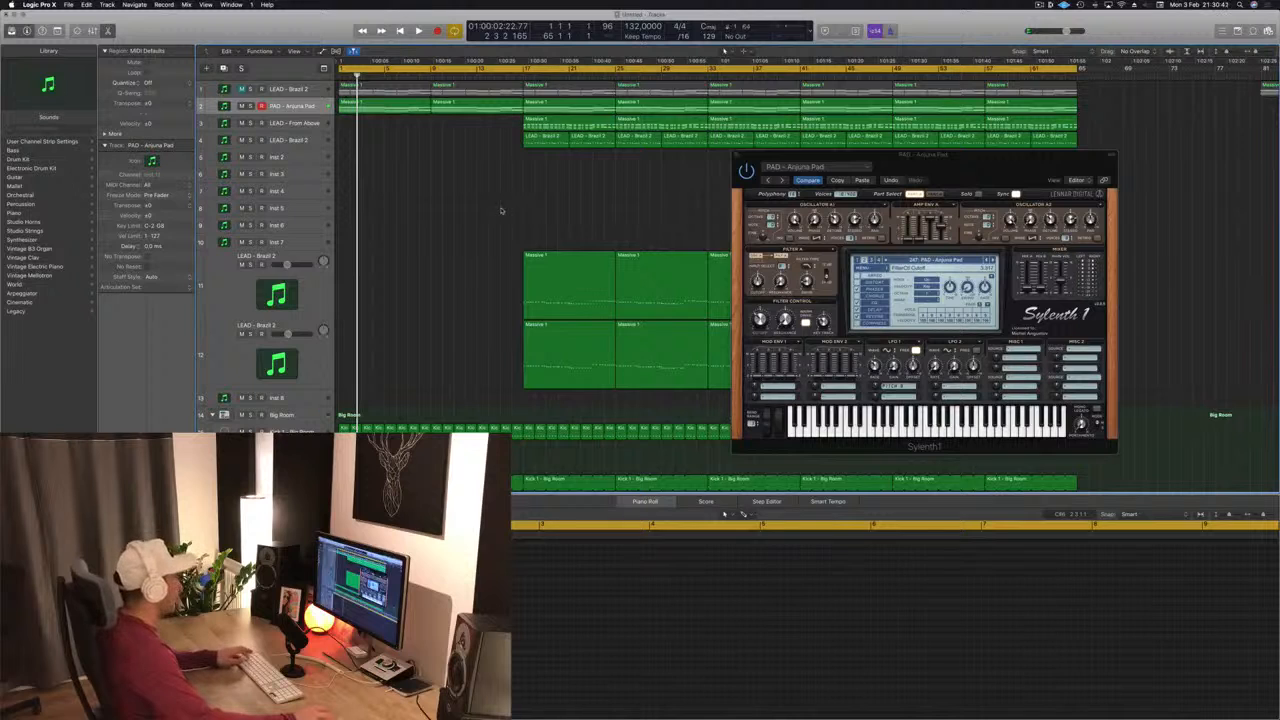
key(a)
scroll(378, 245, up, 2)
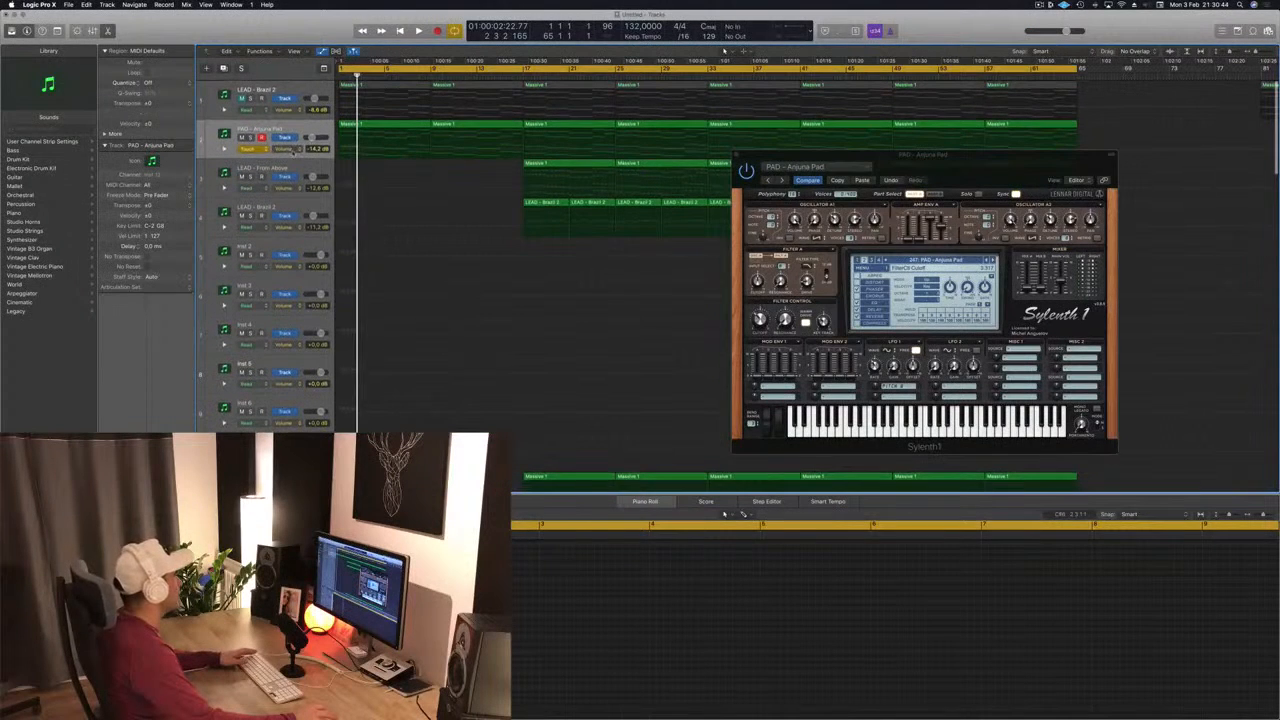
click(333, 245)
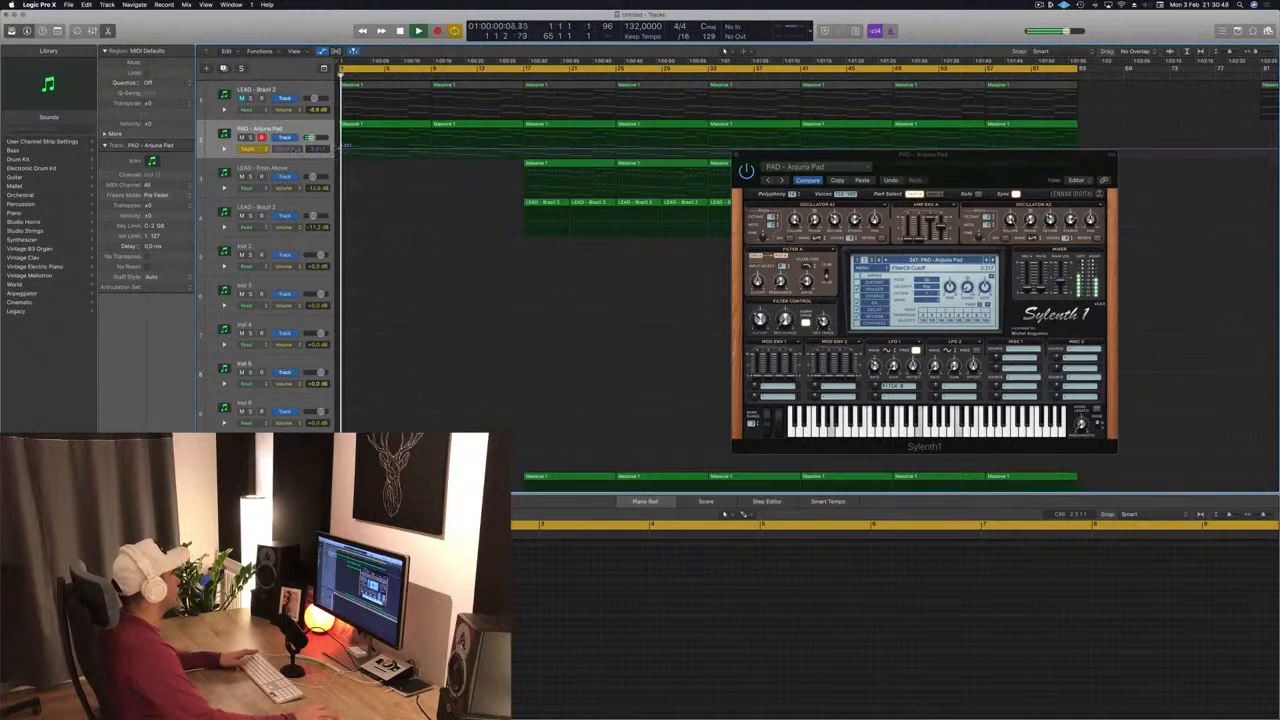
click(248, 148)
click(248, 140)
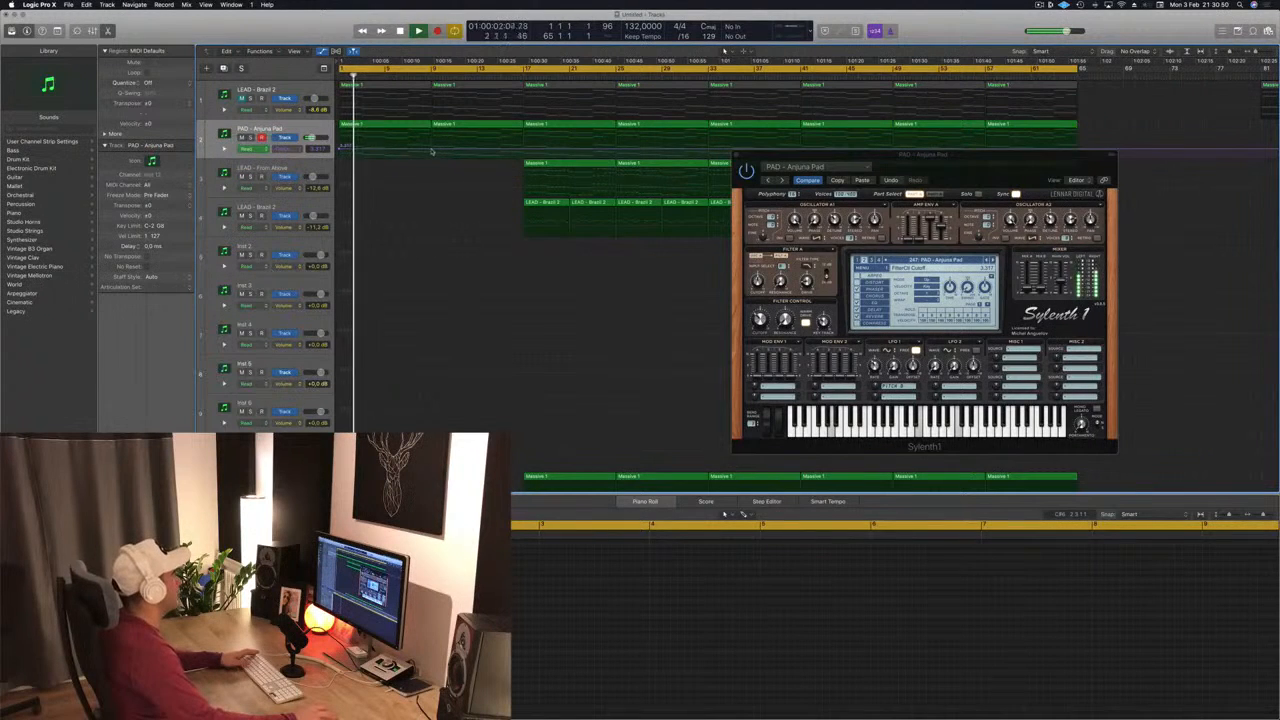
- Shape the pad's filter cutoff automation as a rise from bar 1 to bar 9 and close the Sylenth1 window
drag(340, 151, 339, 154)
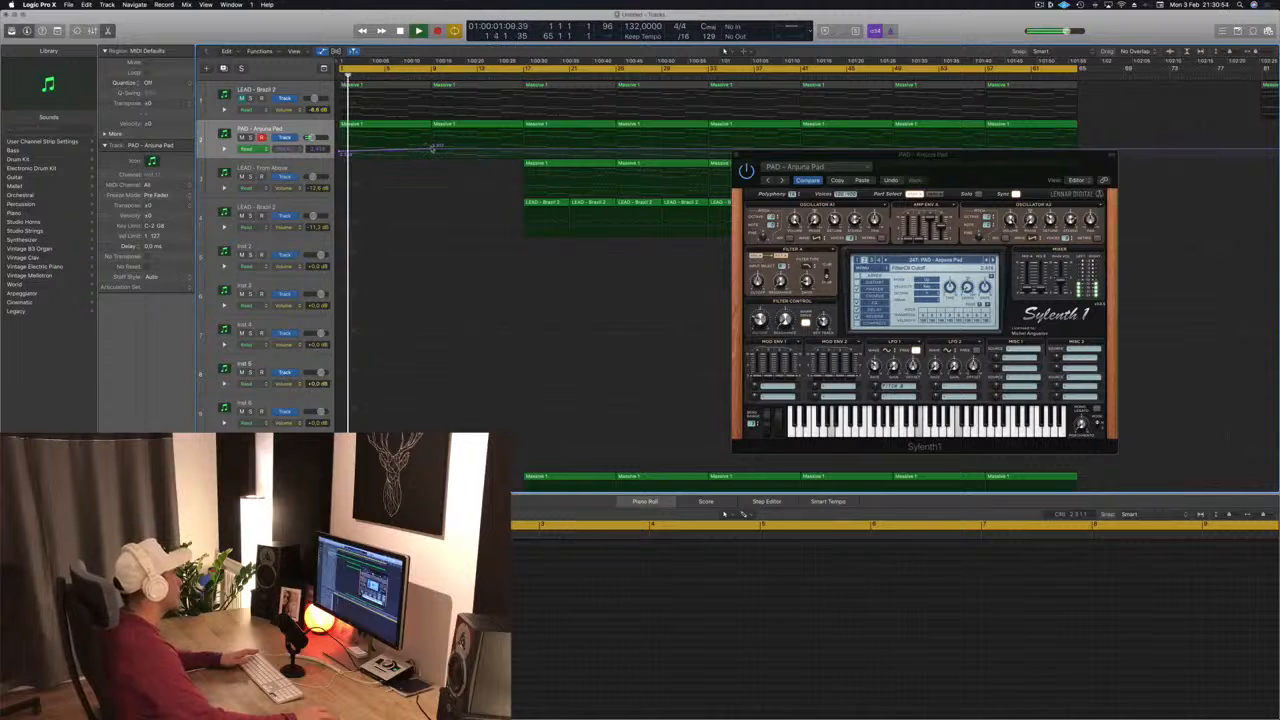
drag(432, 147, 437, 142)
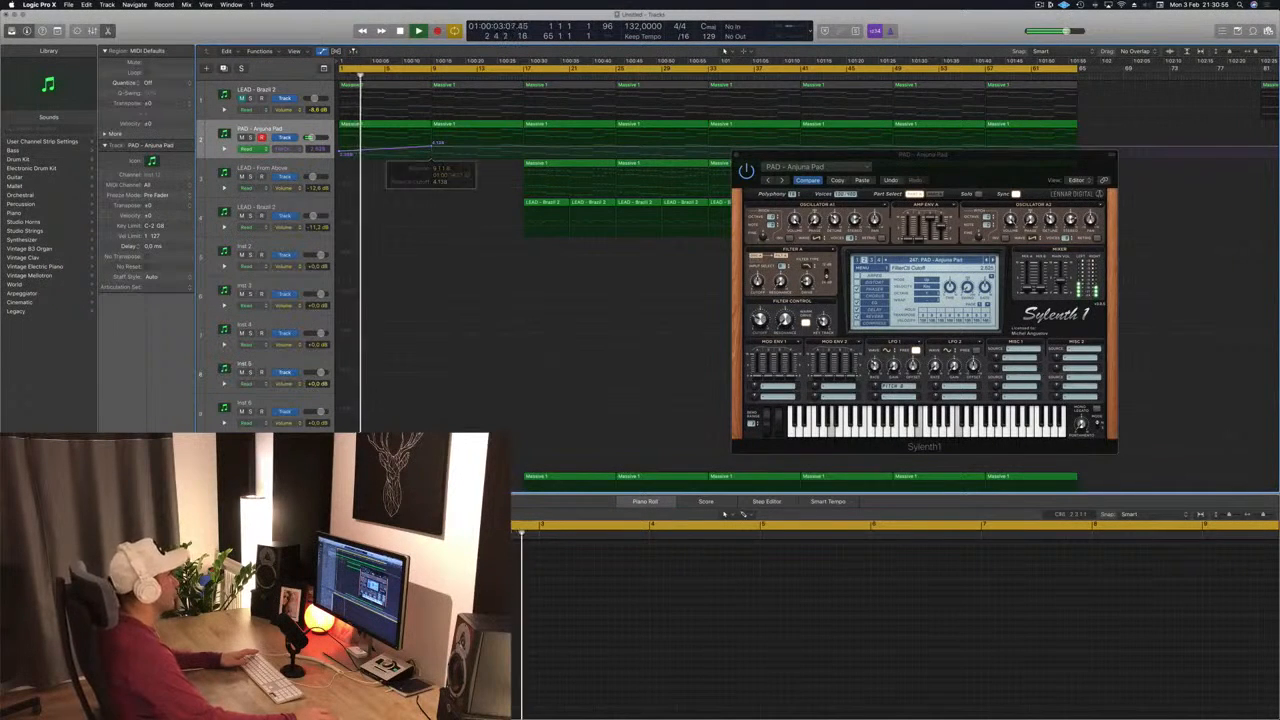
drag(772, 160, 798, 157)
click(763, 150)
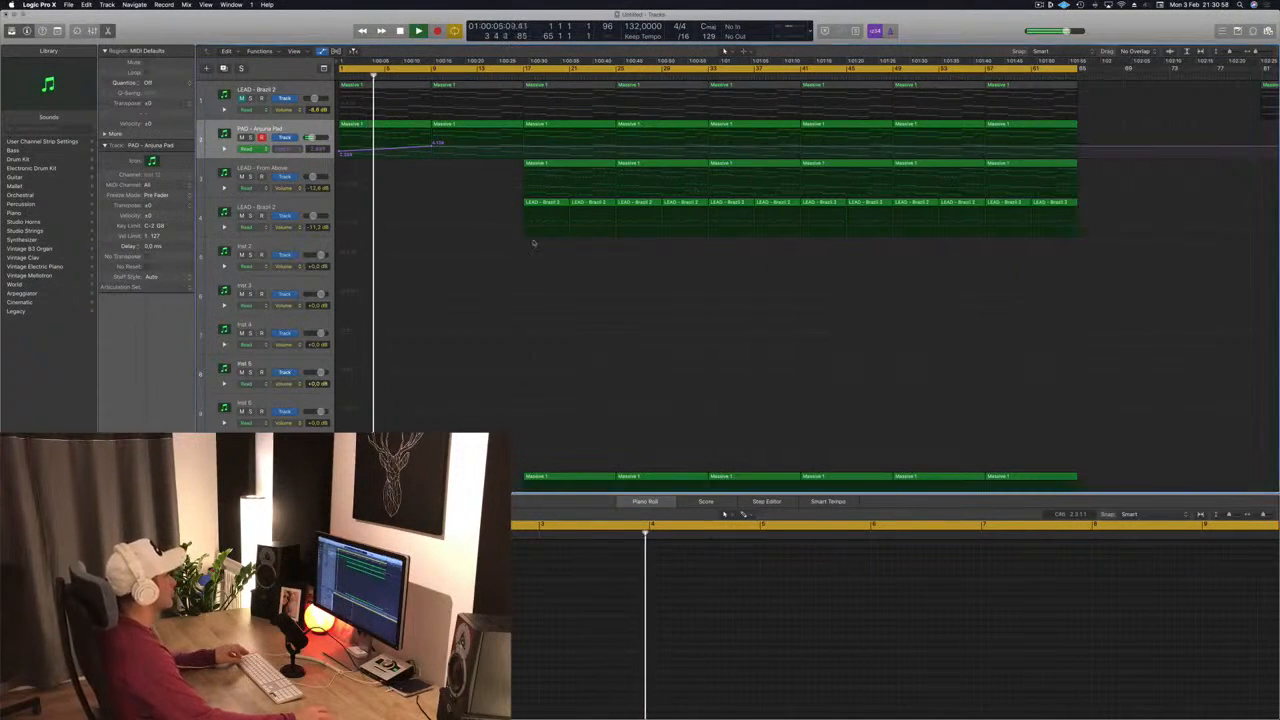
- Look through all tracks for what plays in the intro and replay the arrangement from the start
scroll(470, 243, down, 10)
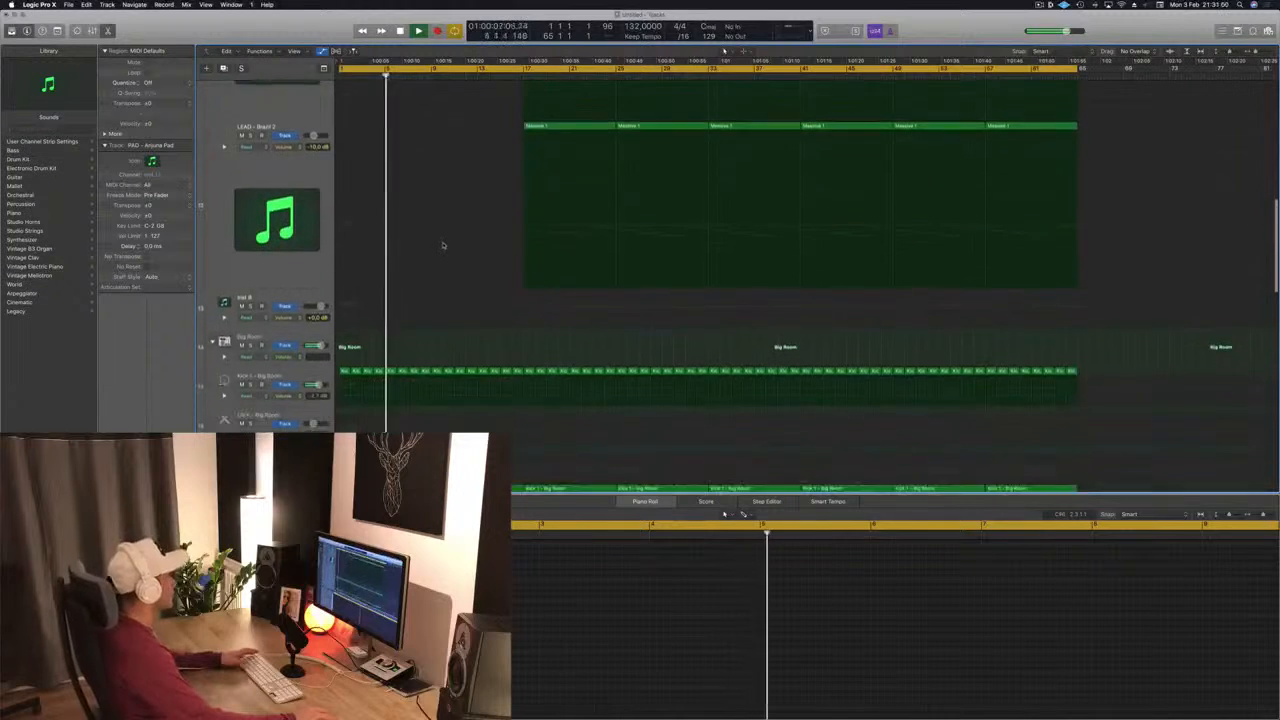
scroll(445, 243, down, 5)
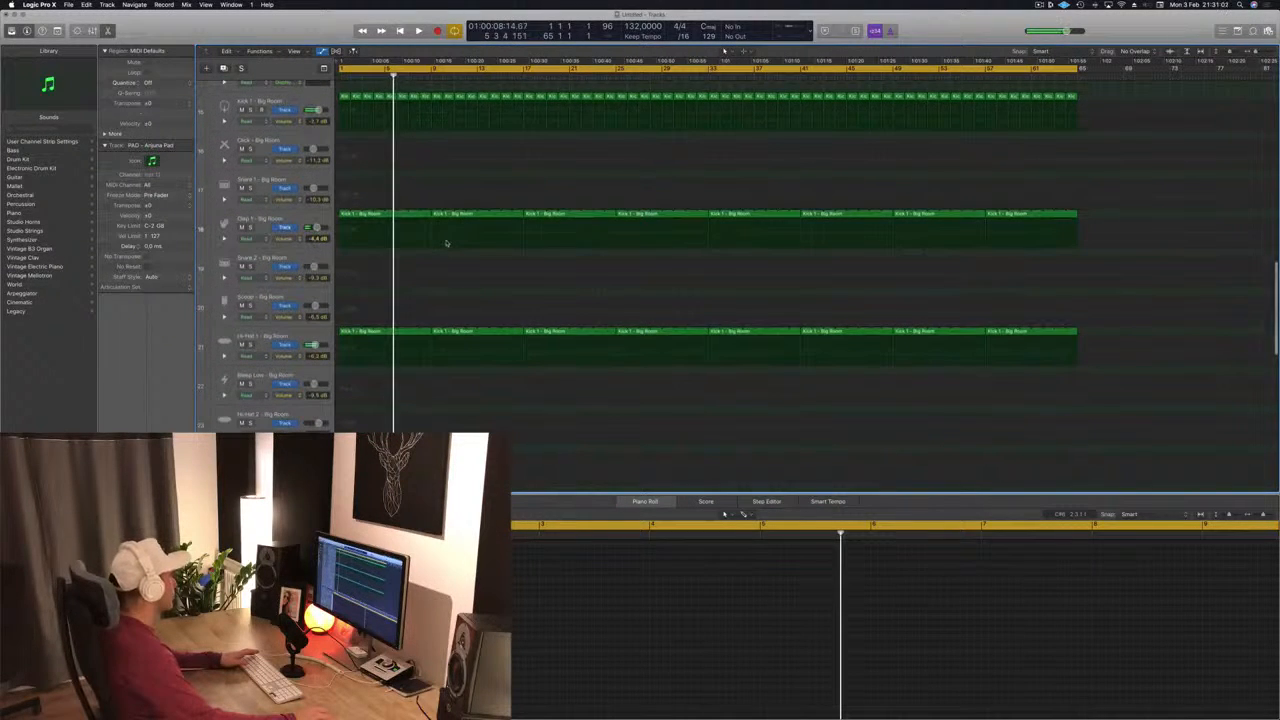
scroll(446, 243, down, 6)
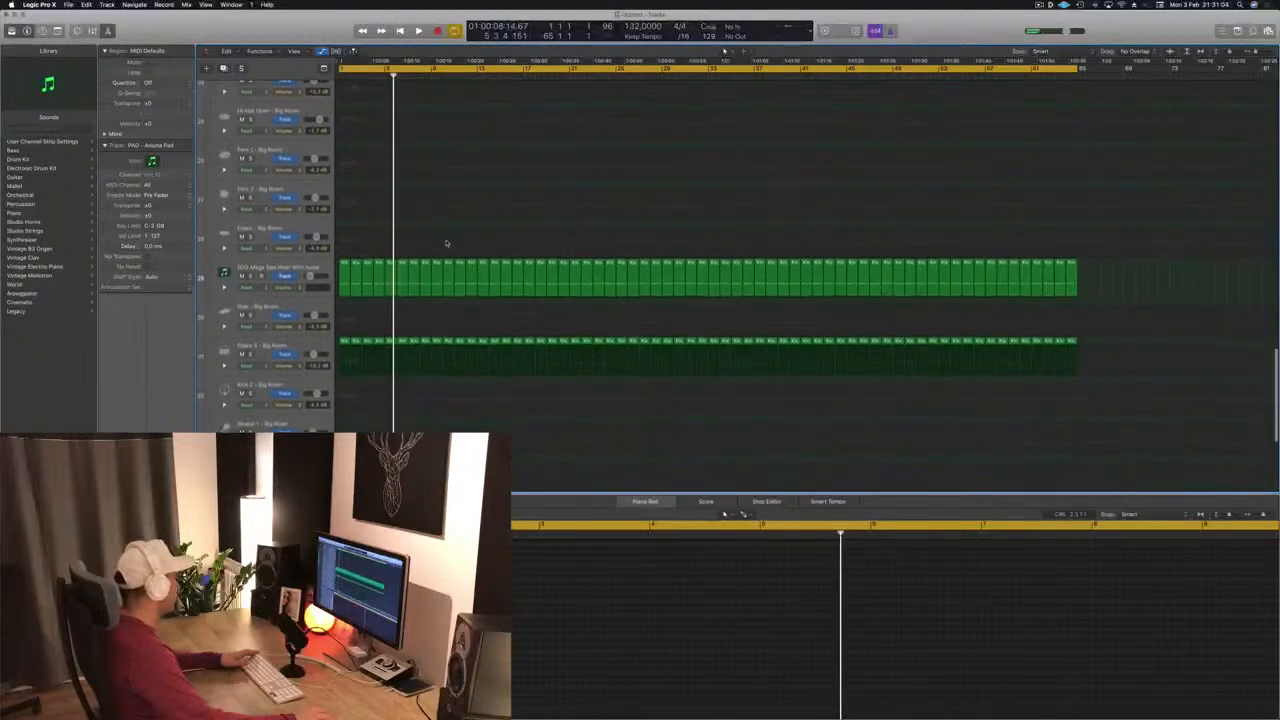
scroll(447, 243, down, 5)
scroll(447, 242, up, 20)
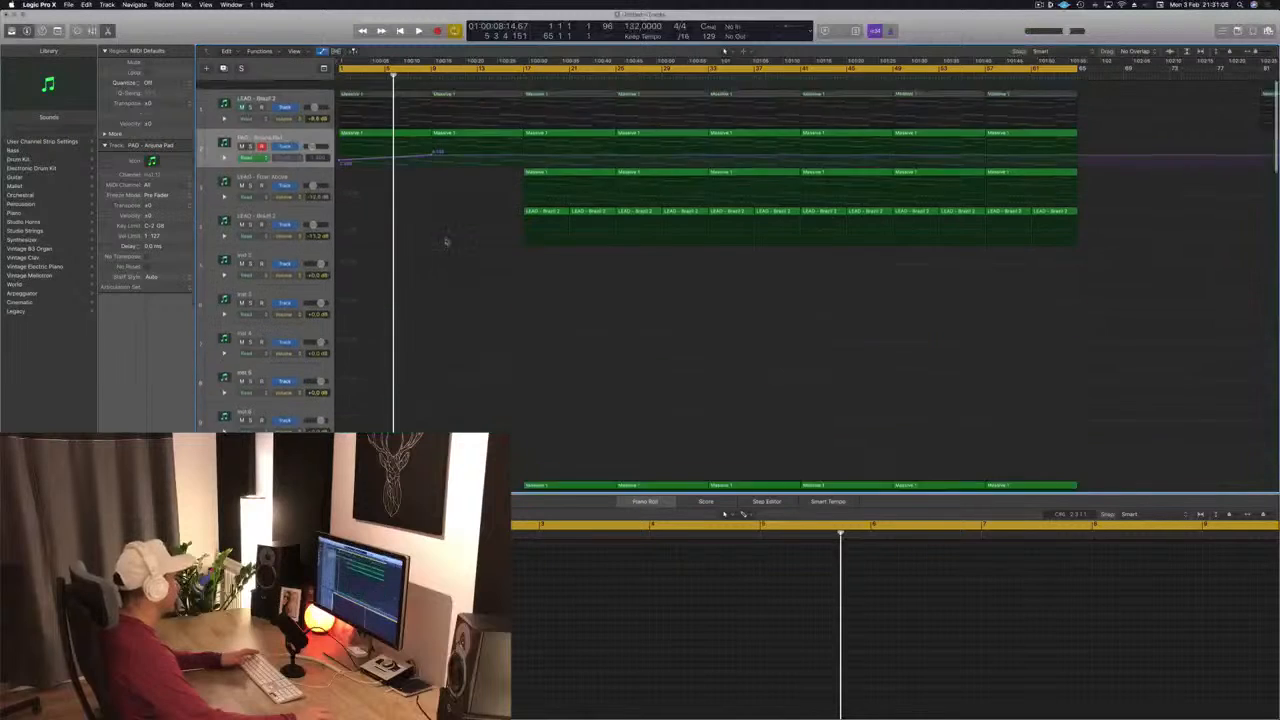
key(Return)
key(space)
scroll(458, 265, down, 10)
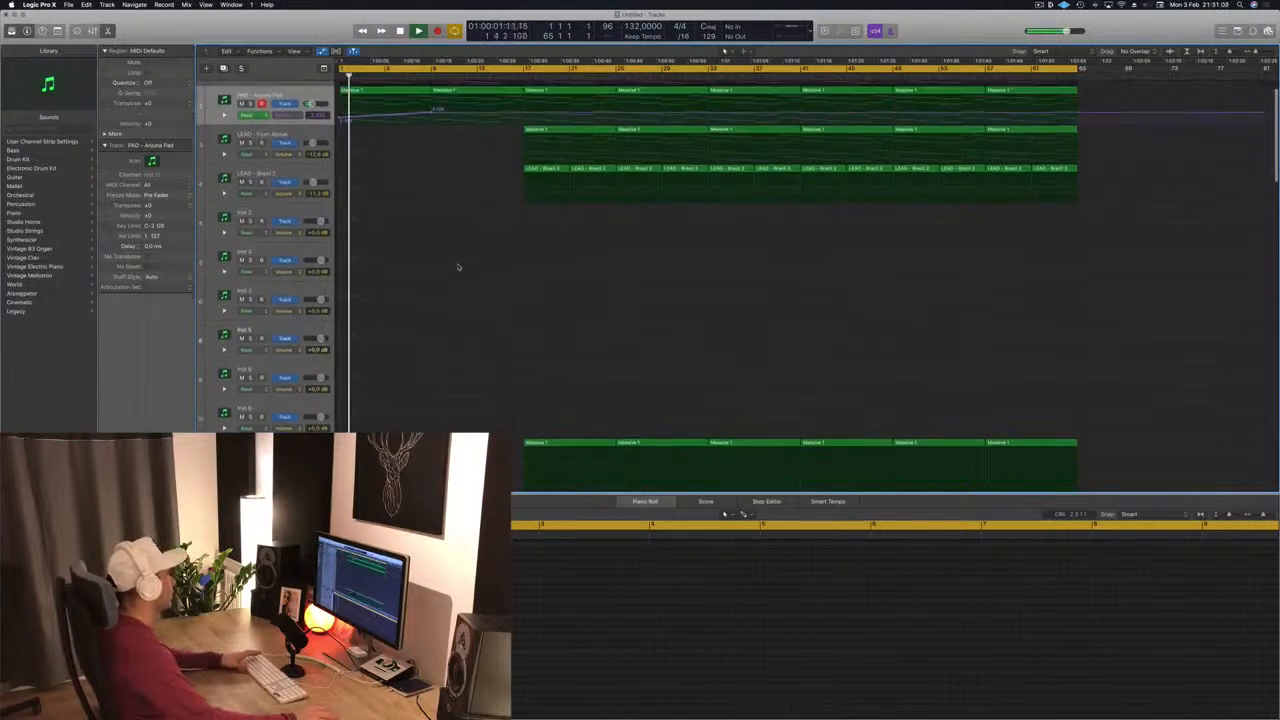
scroll(481, 216, down, 2)
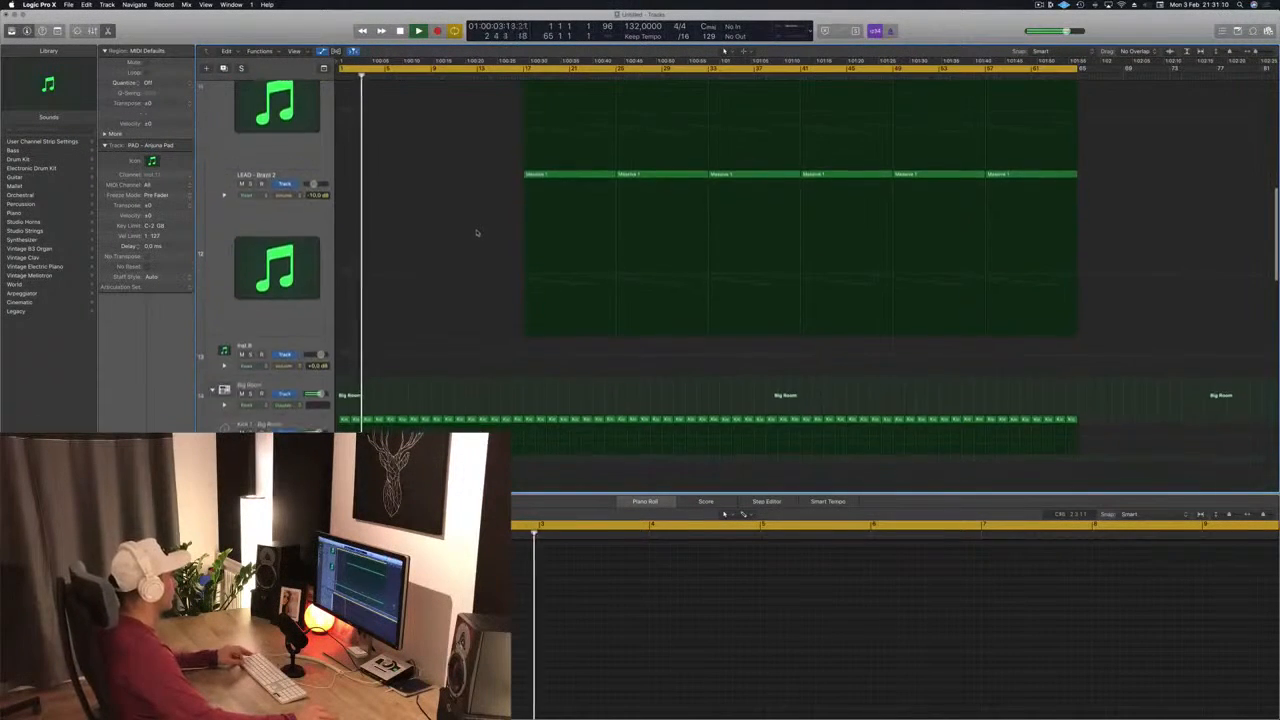
- Audition the Clap 1, Kick 1 and PAD - Anjuna Pad tracks by briefly soloing each one
scroll(480, 225, down, 6)
scroll(479, 224, down, 5)
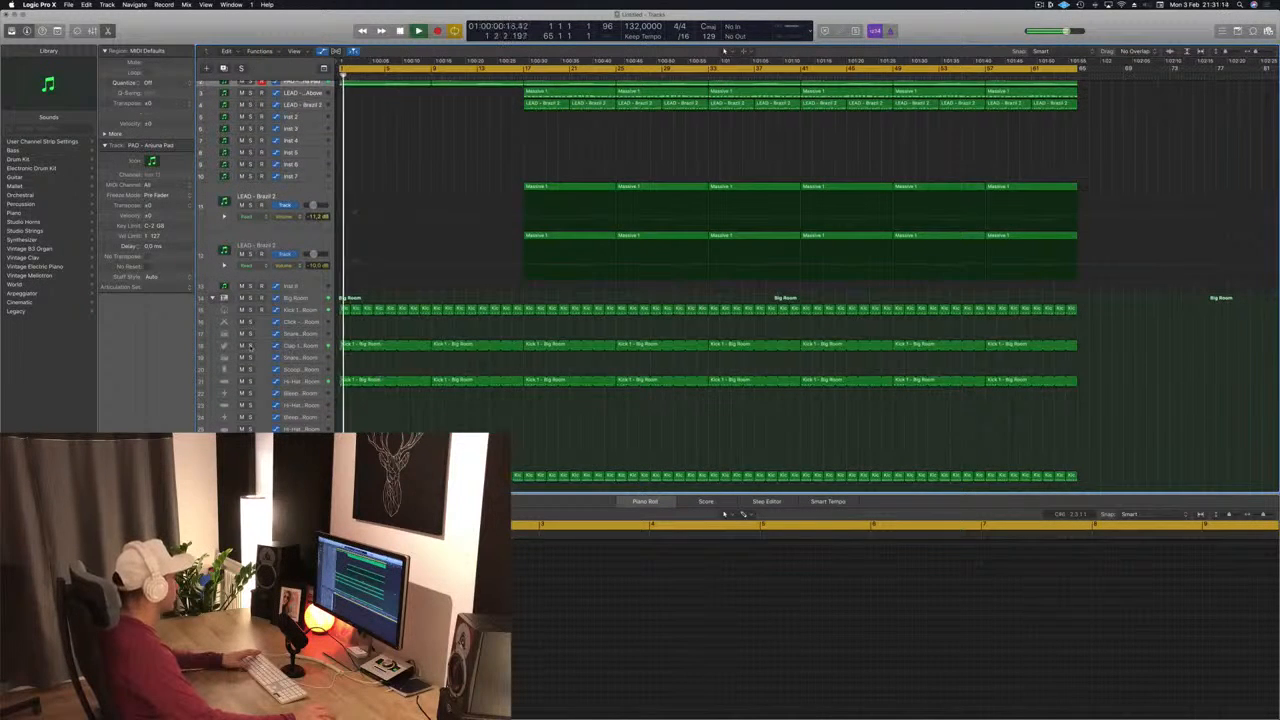
click(250, 345)
click(250, 346)
key(space)
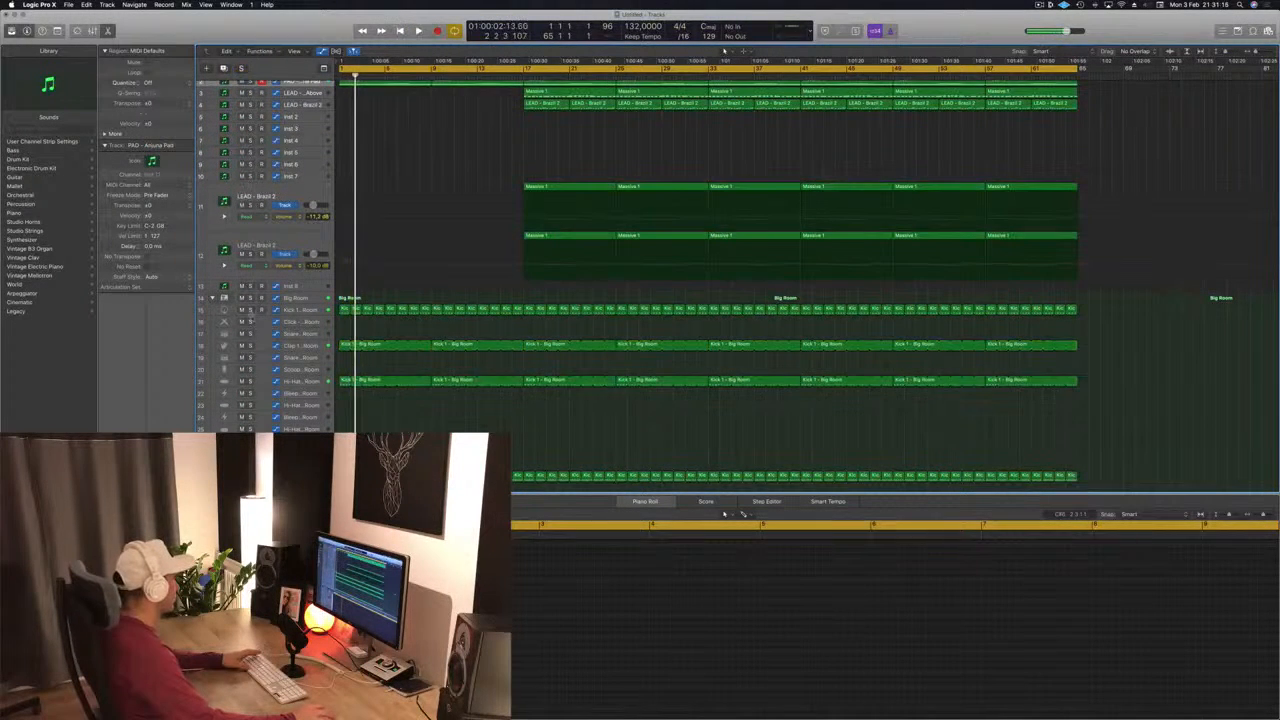
click(250, 310)
click(250, 310)
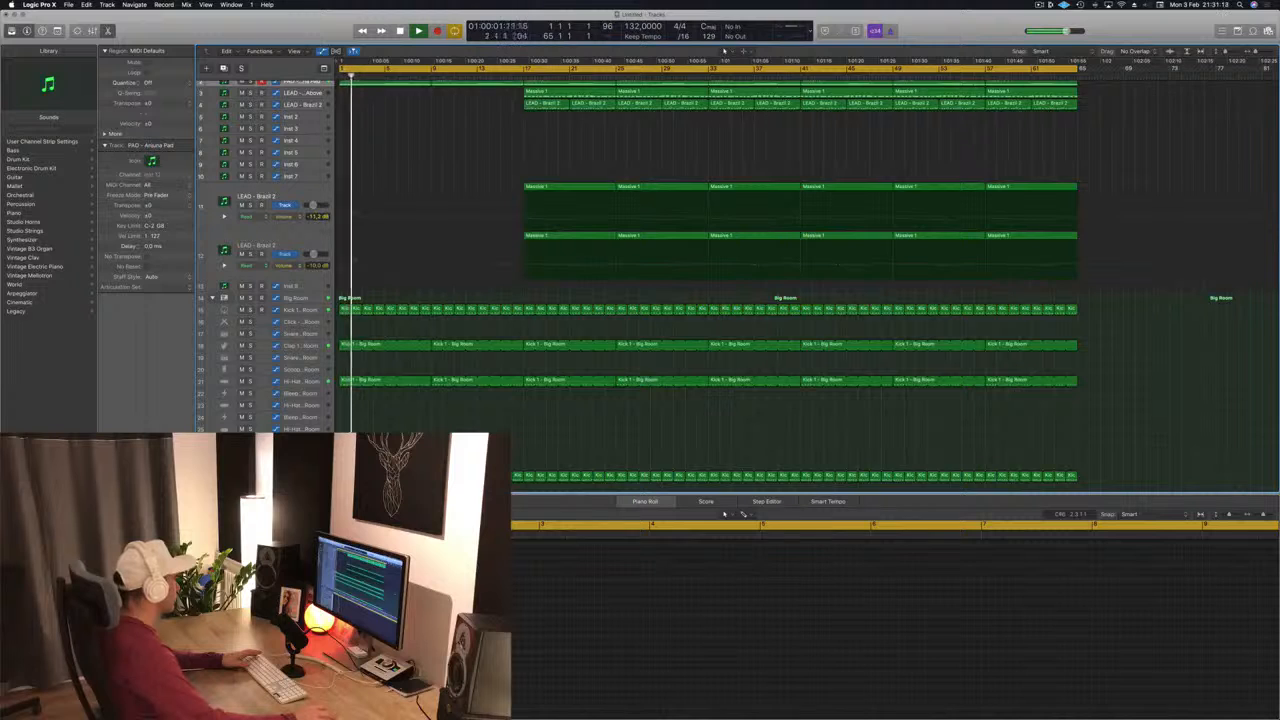
scroll(376, 124, up, 3)
key(space)
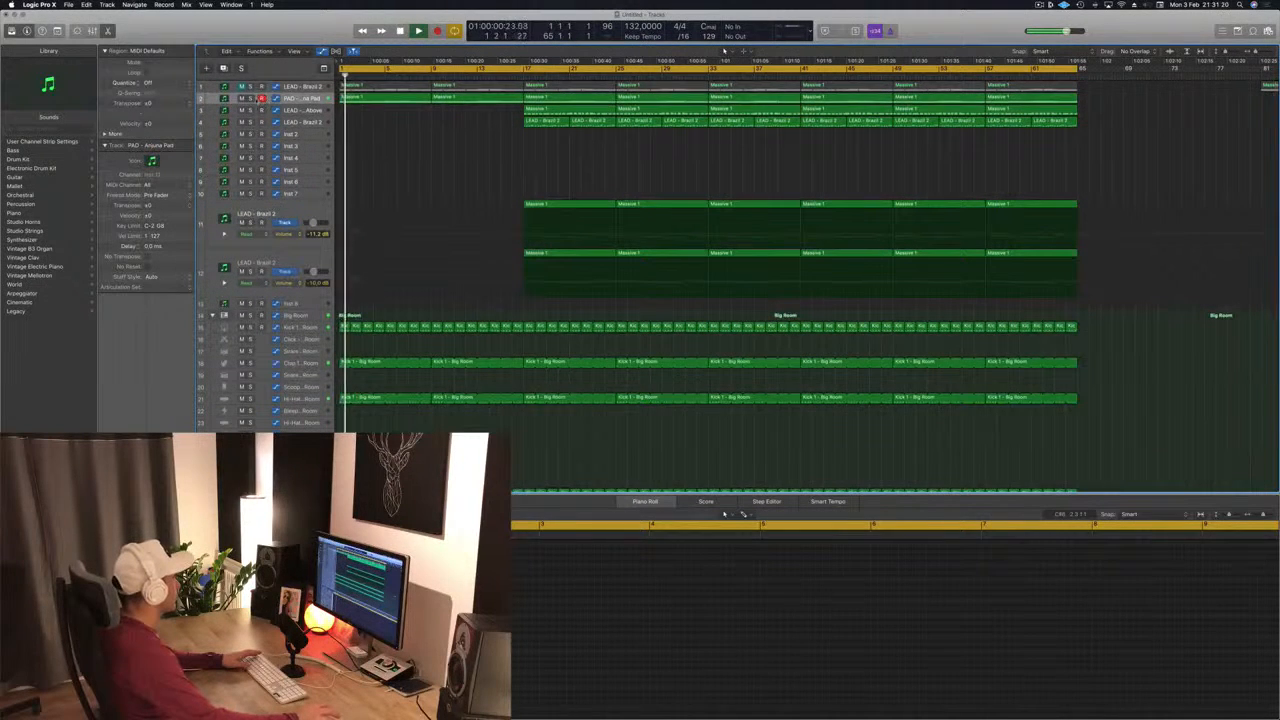
click(251, 99)
click(251, 99)
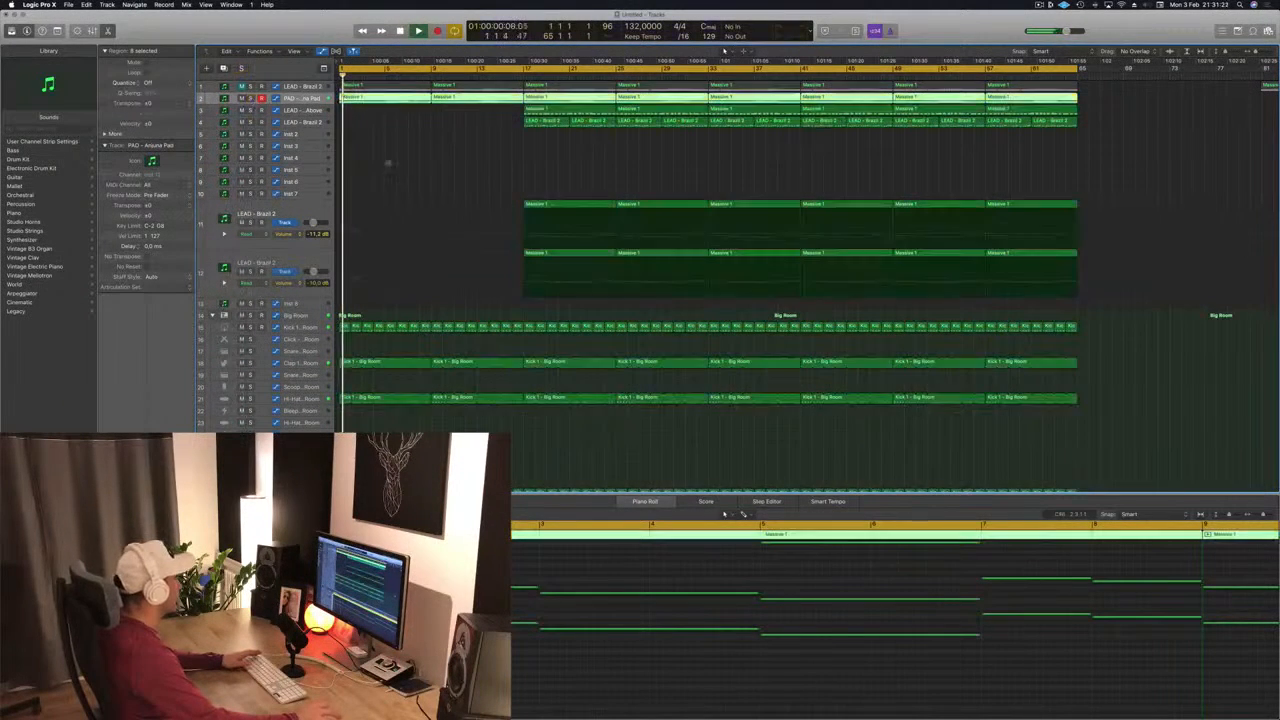
- Solo the snare track at row 31 and the 000-Mega Saw Riser With noise track in turn during playback
scroll(400, 245, down, 5)
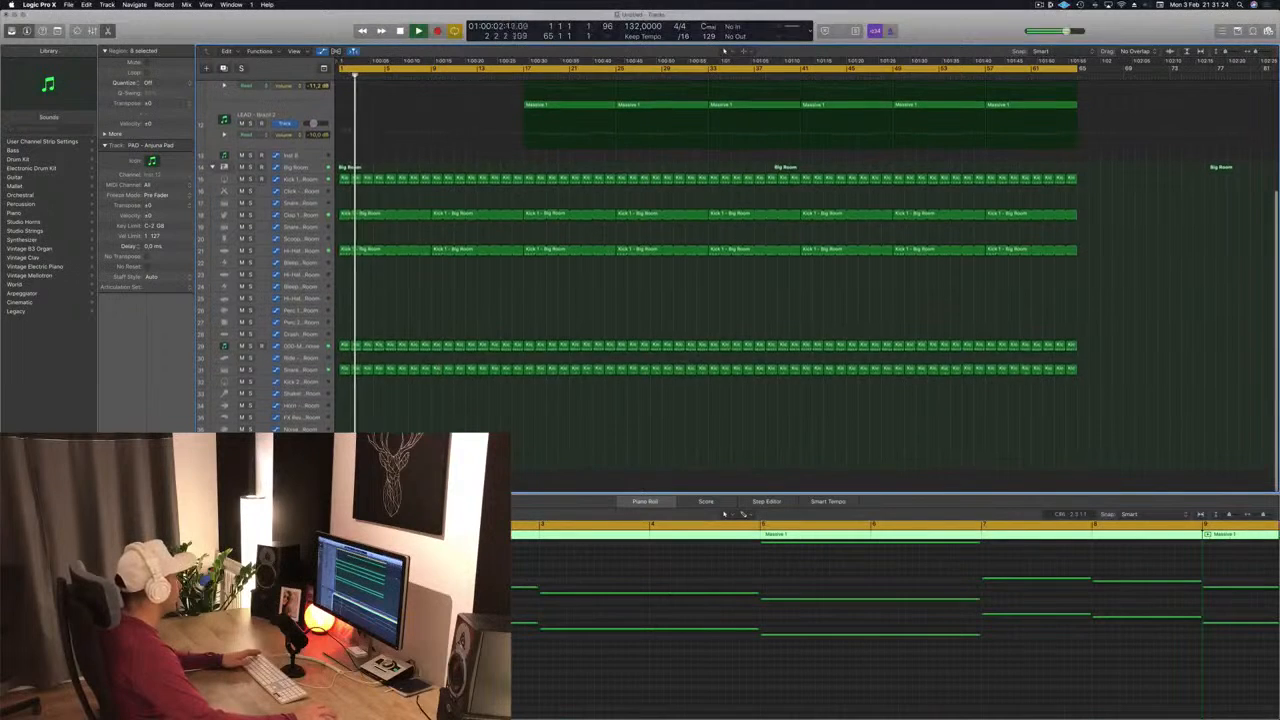
click(249, 370)
click(249, 370)
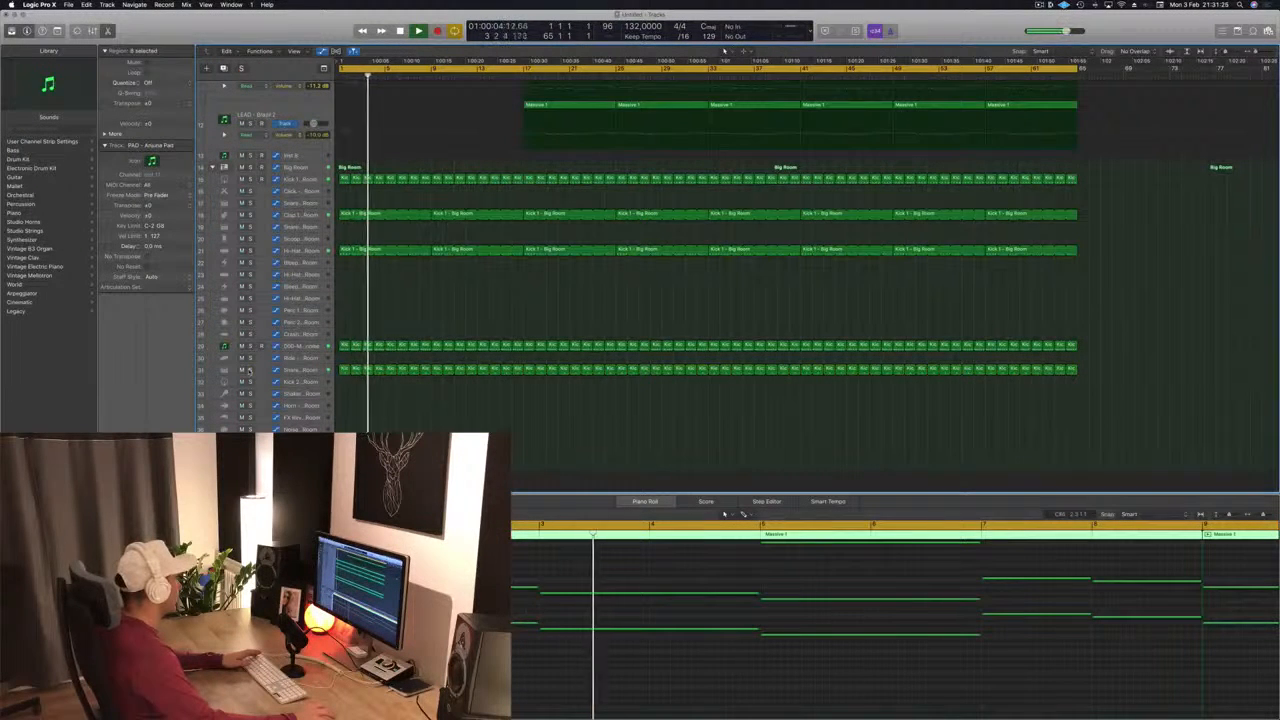
click(249, 370)
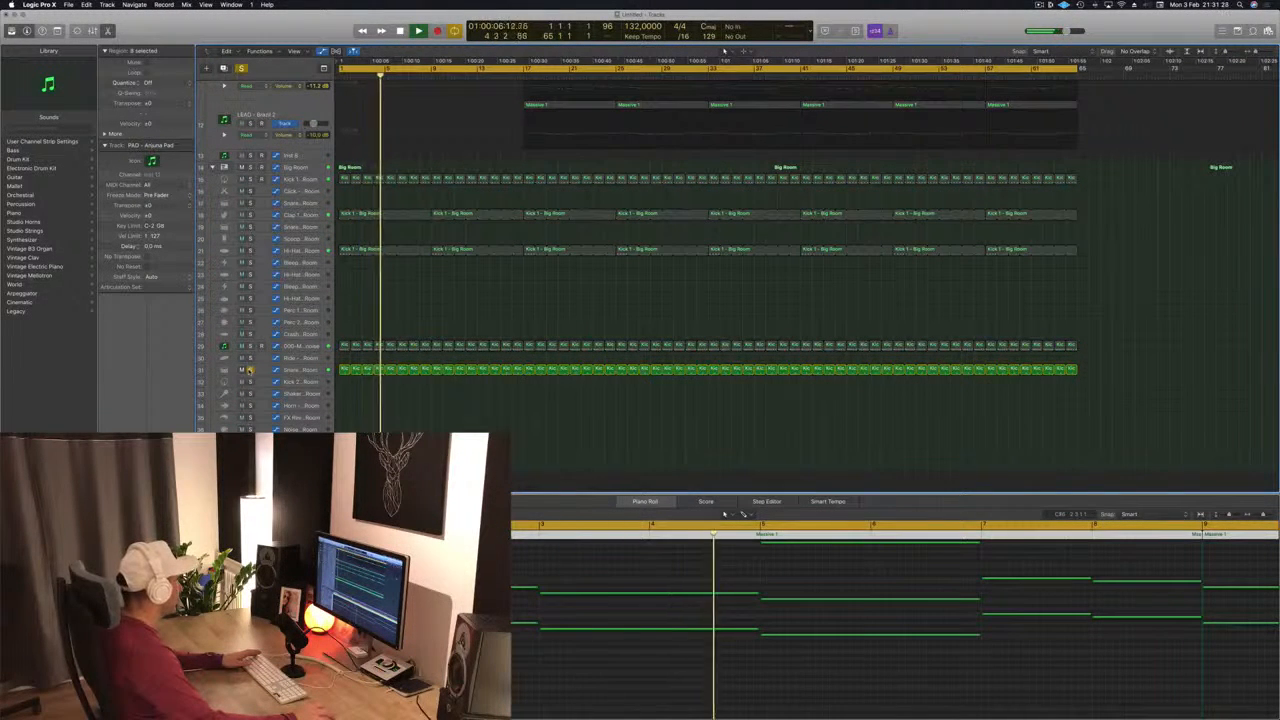
click(249, 370)
click(249, 346)
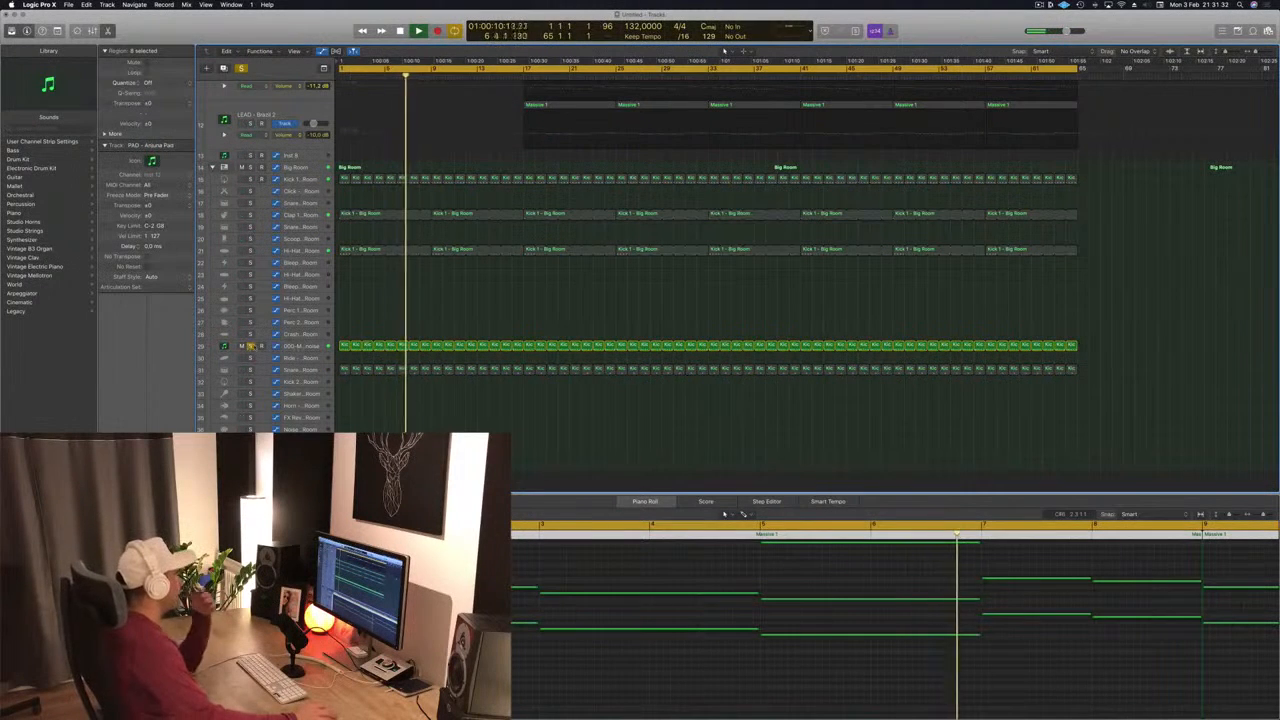
- Select the 000-Mega Saw Riser With noise track, unsolo it, and replay the full mix from the start
click(304, 346)
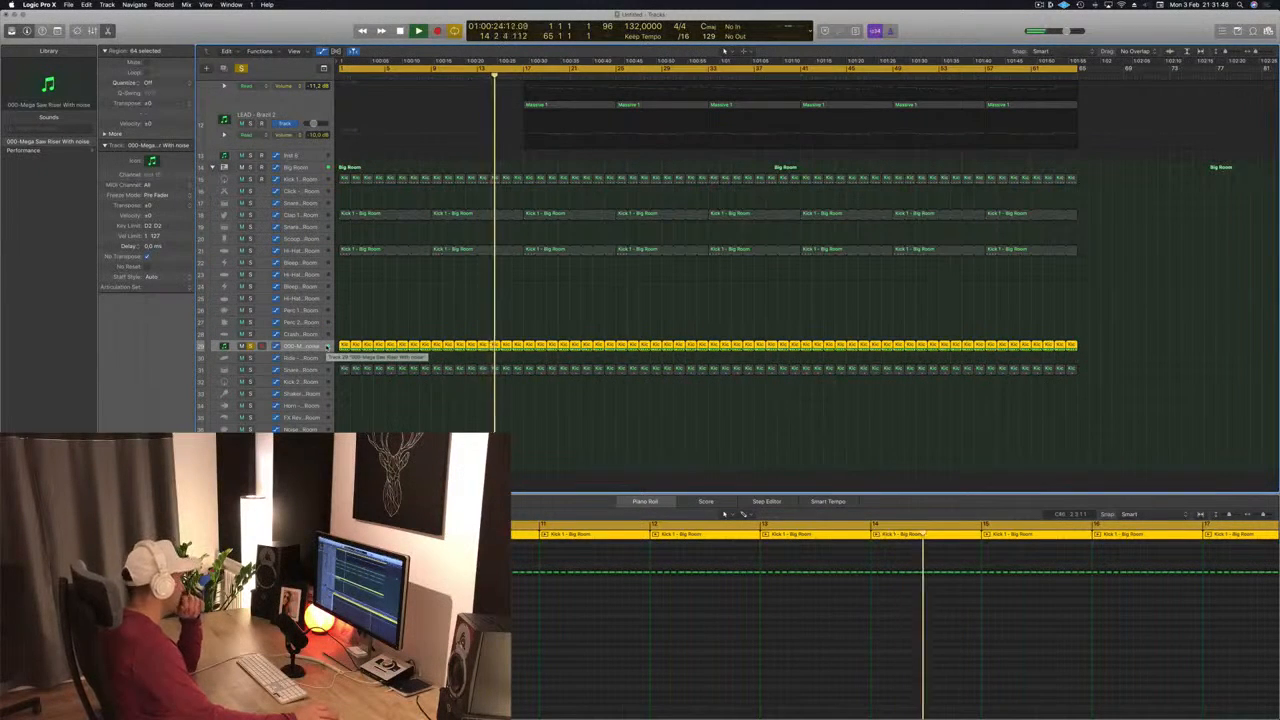
key(space)
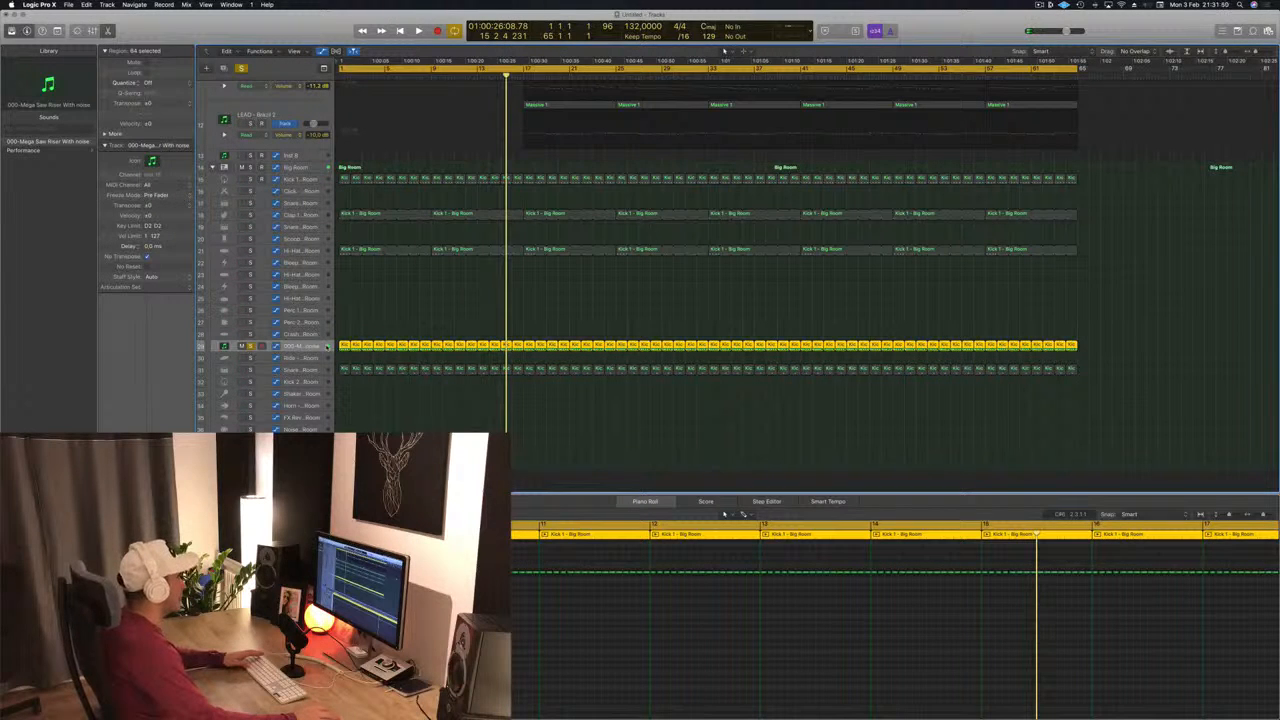
key(Return)
click(250, 347)
key(space)
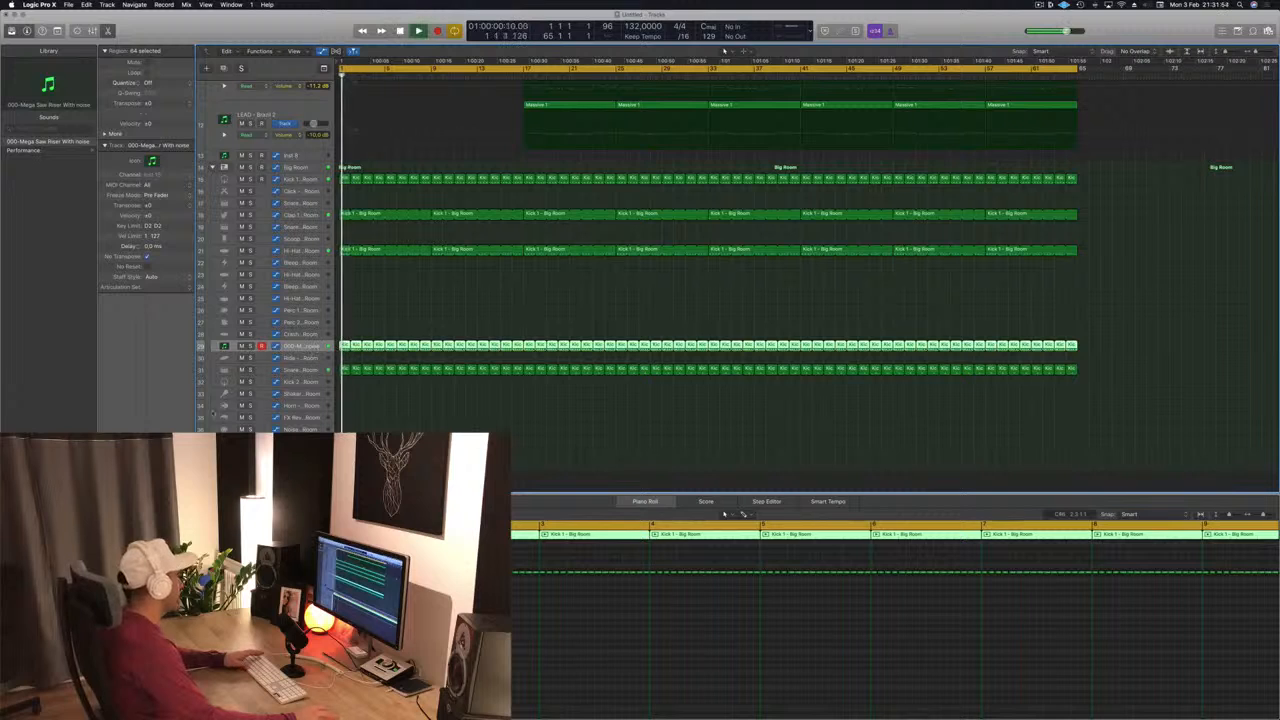
- View the Mega Saw Riser track's Sylenth1 instrument, close it, deselect the regions, and restart playback from bar 1
key(v)
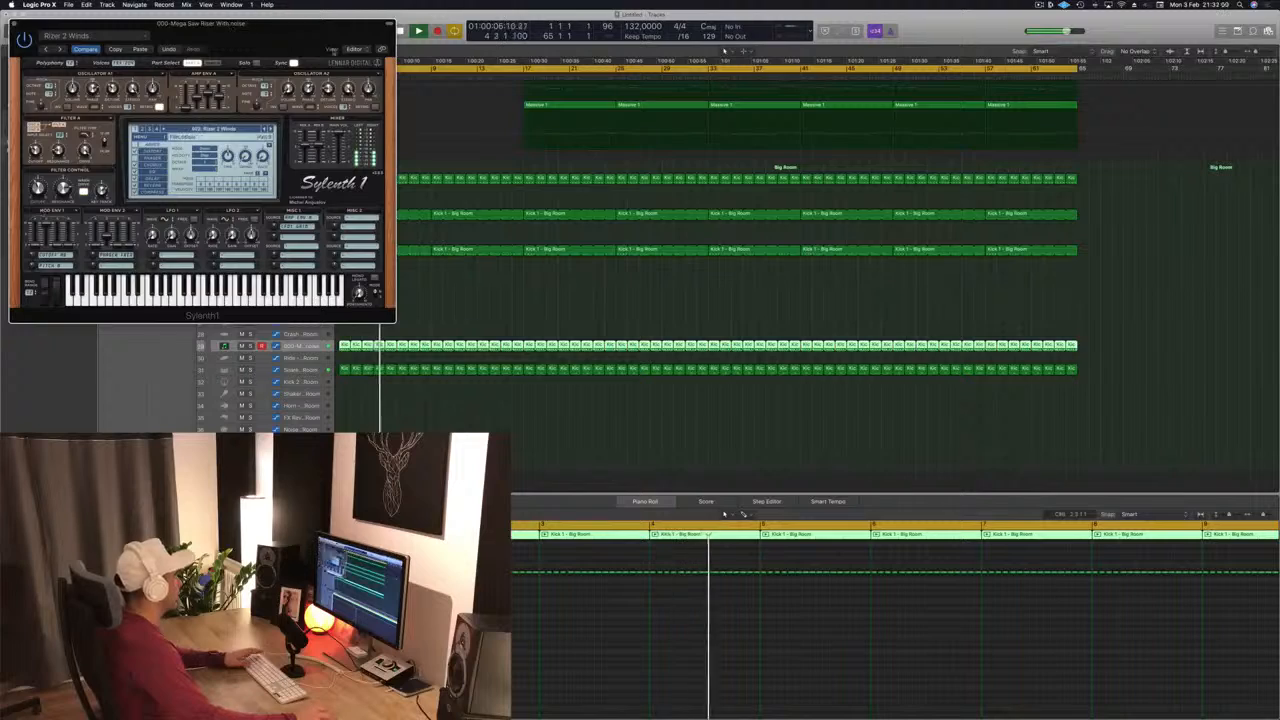
drag(222, 23, 1047, 162)
scroll(490, 240, up, 5)
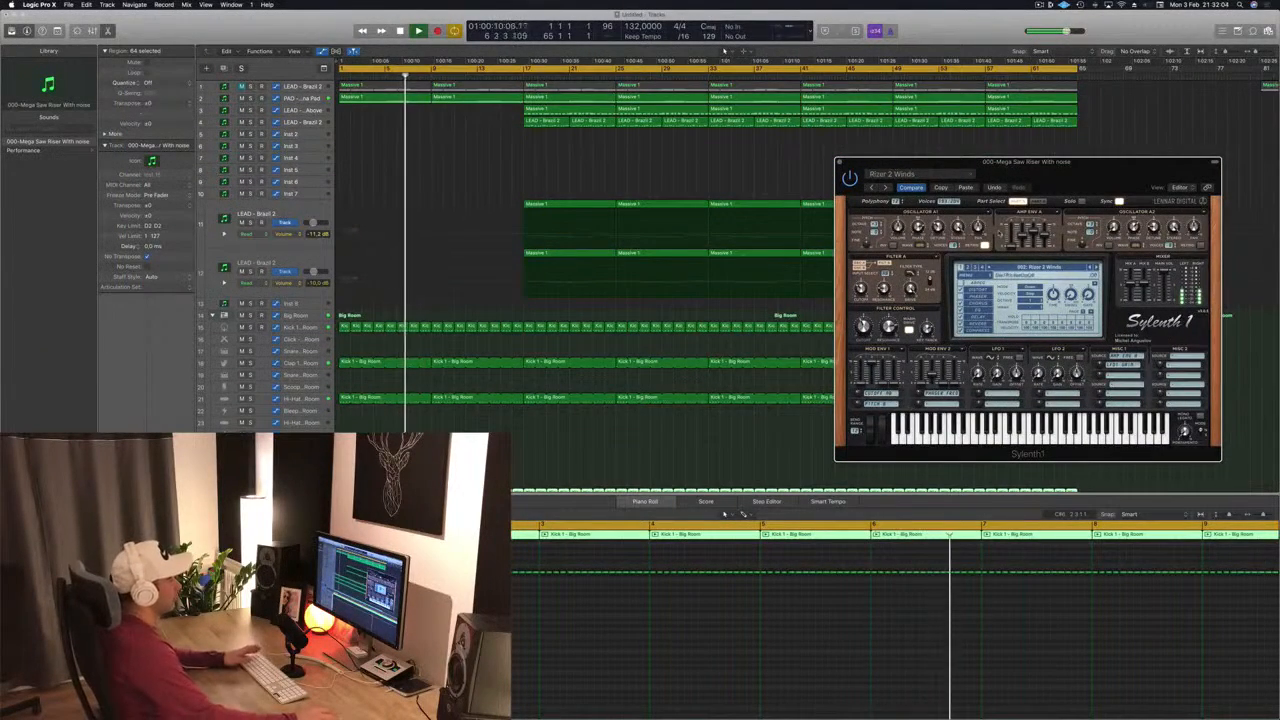
drag(1077, 172, 1018, 177)
click(781, 166)
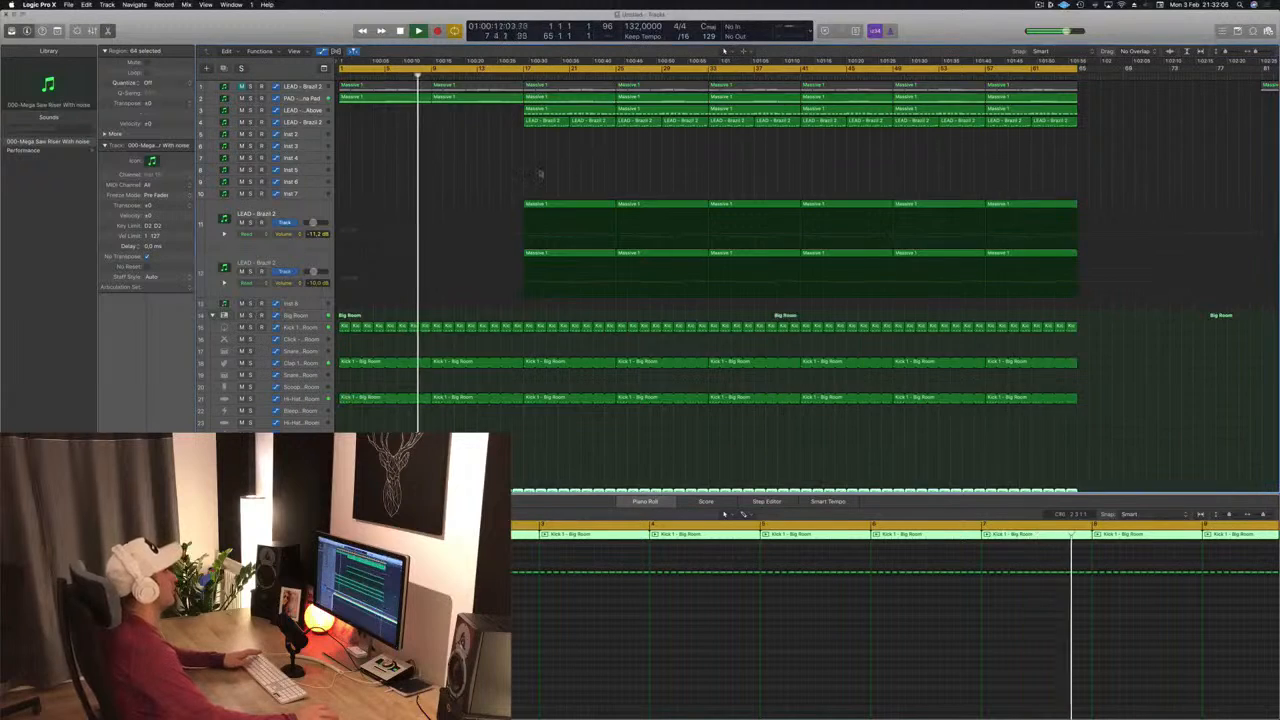
click(468, 169)
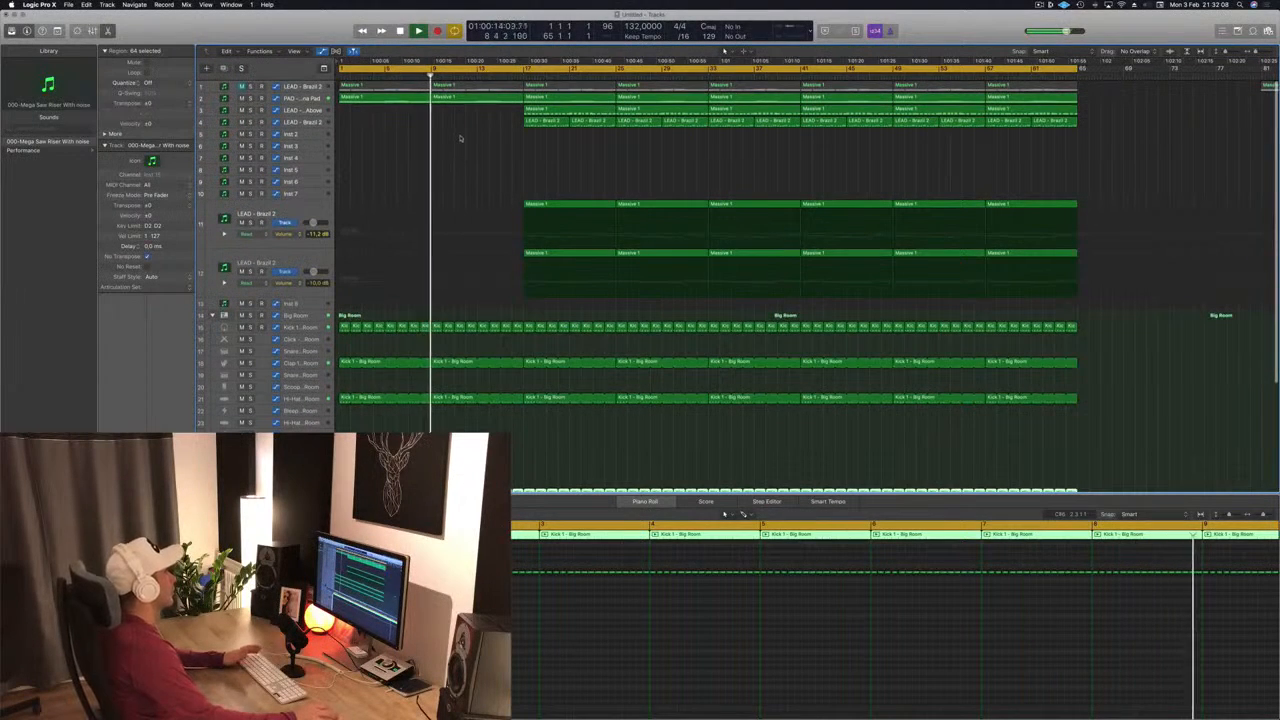
key(Return)
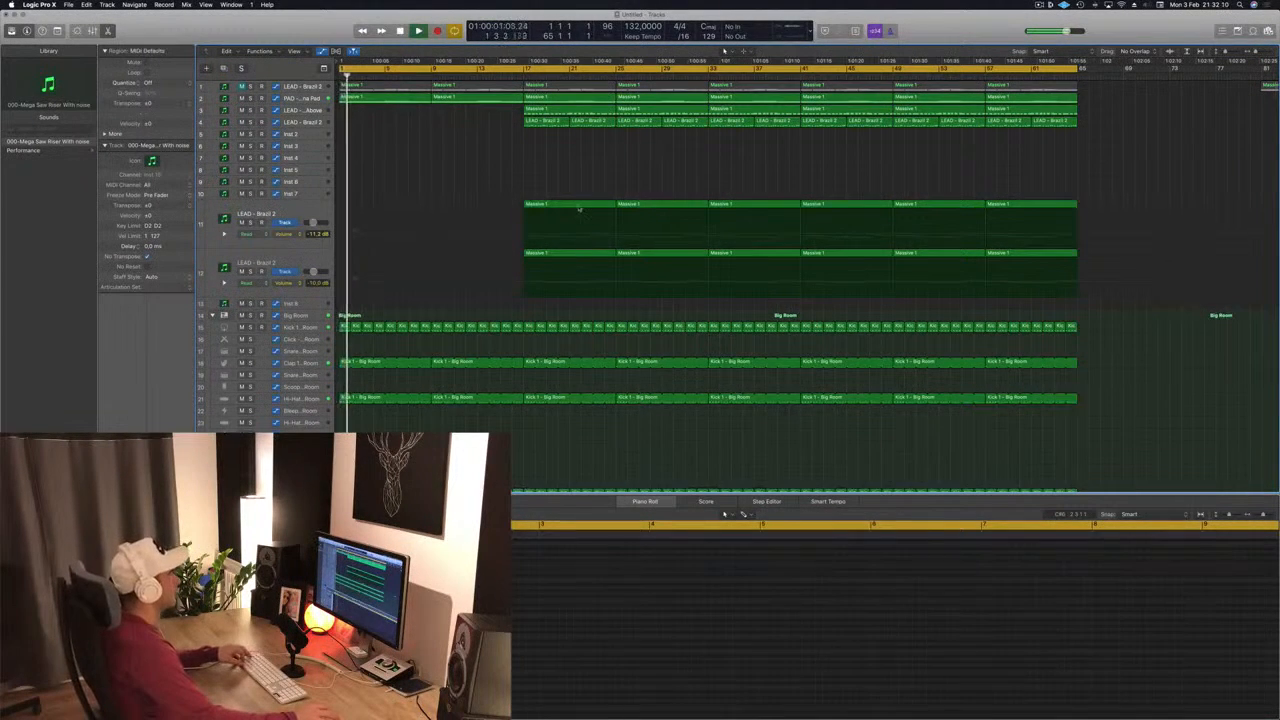
- Copy the Massive 1 region at bar 17 on the upper enlarged LEAD - Brazil 2 track to bar 9
drag(578, 209, 491, 211)
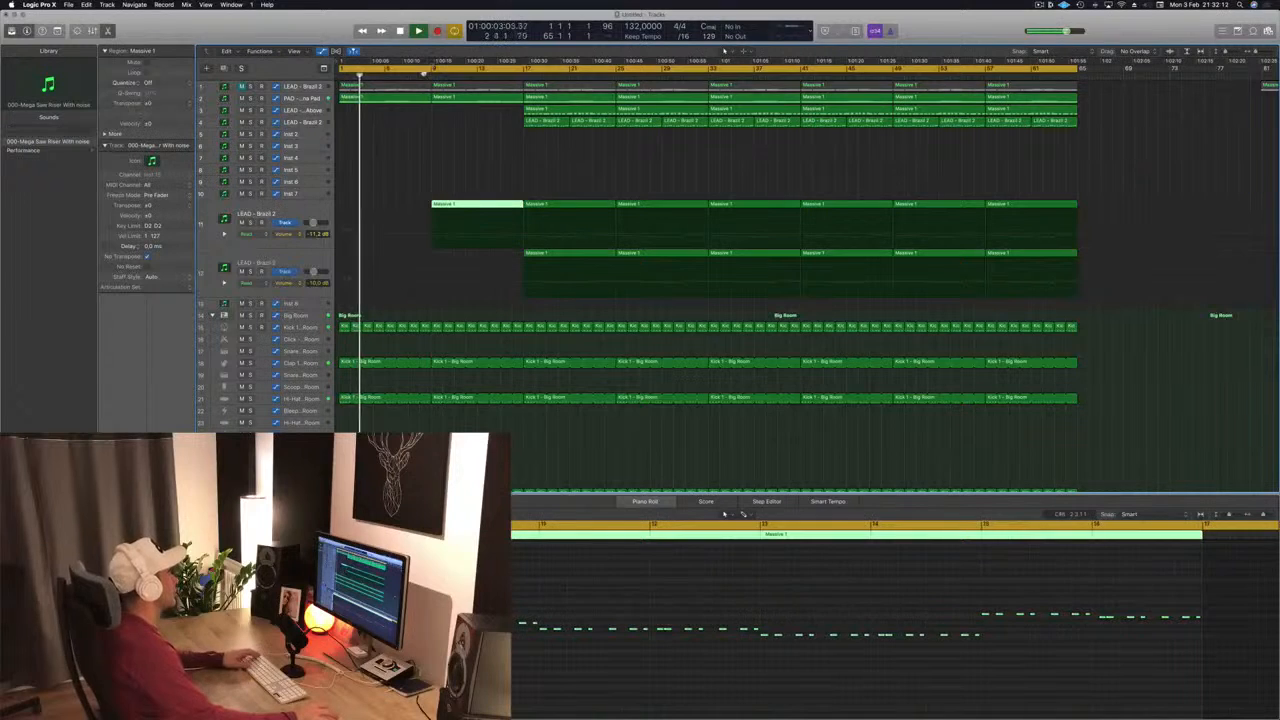
click(289, 210)
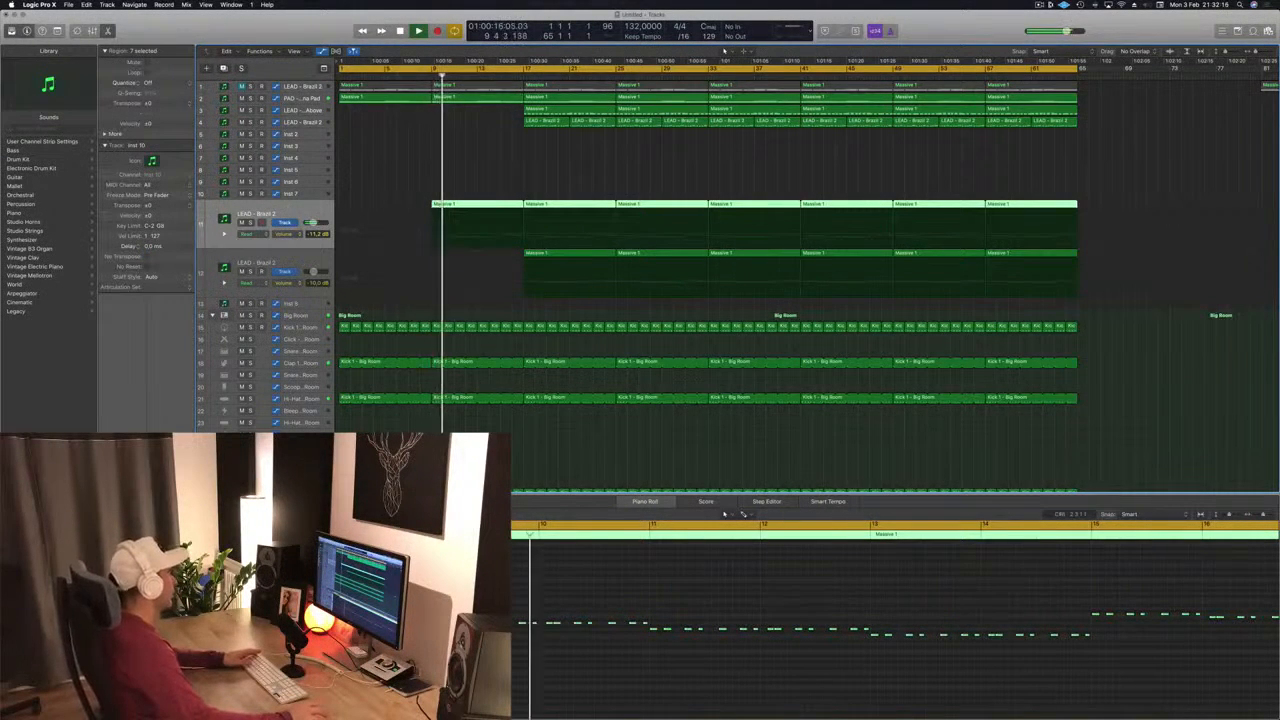
click(493, 153)
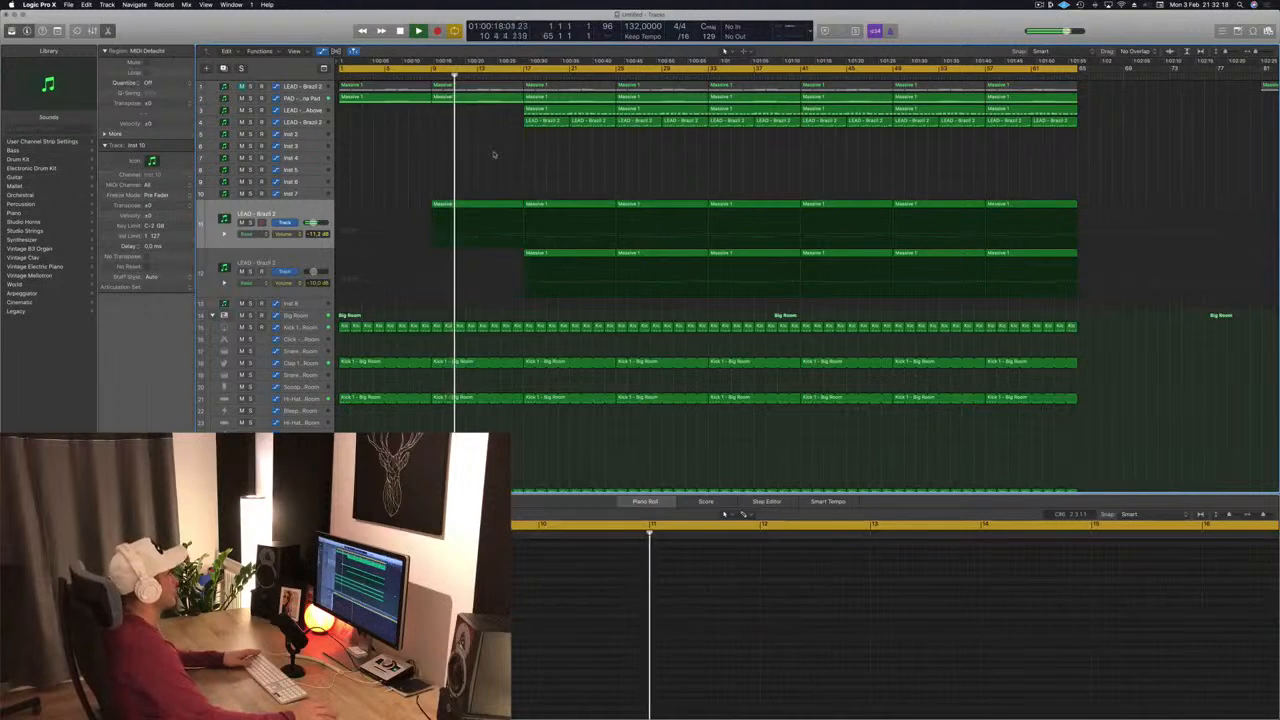
- Delete the row 31 snare track's regions between bars 9 and 17
scroll(497, 300, down, 3)
scroll(497, 381, down, 5)
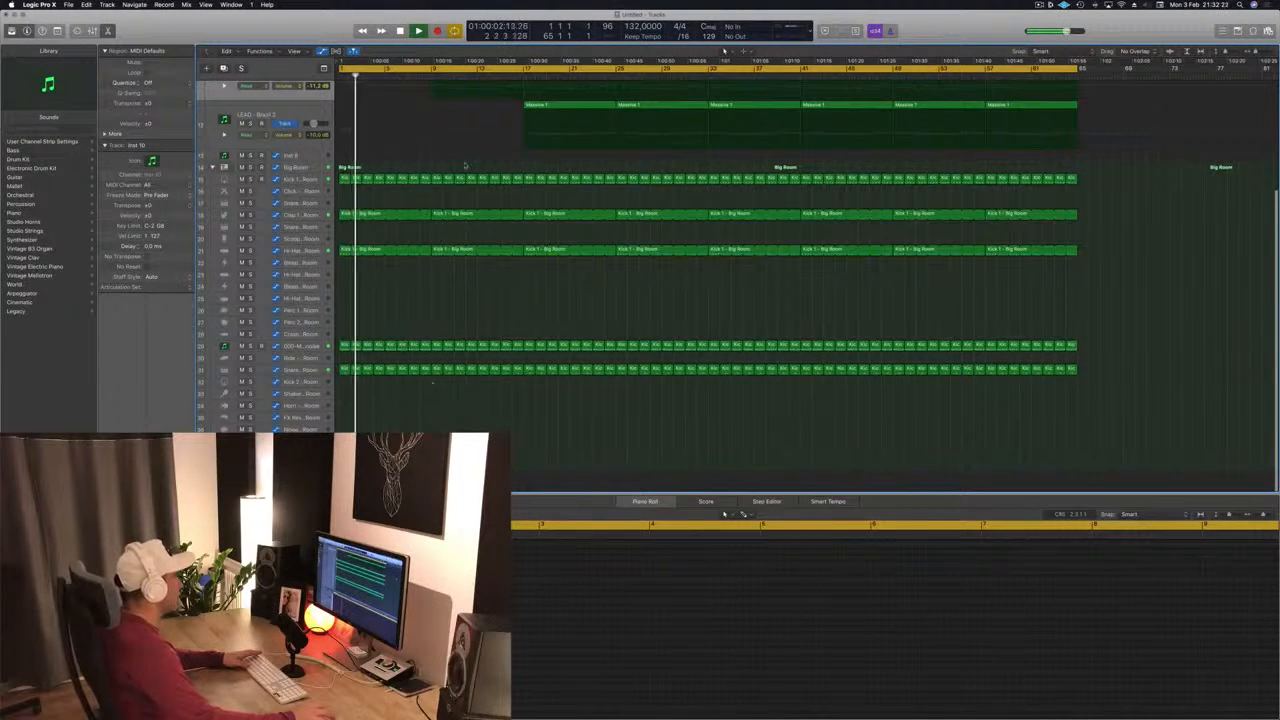
drag(434, 376, 524, 372)
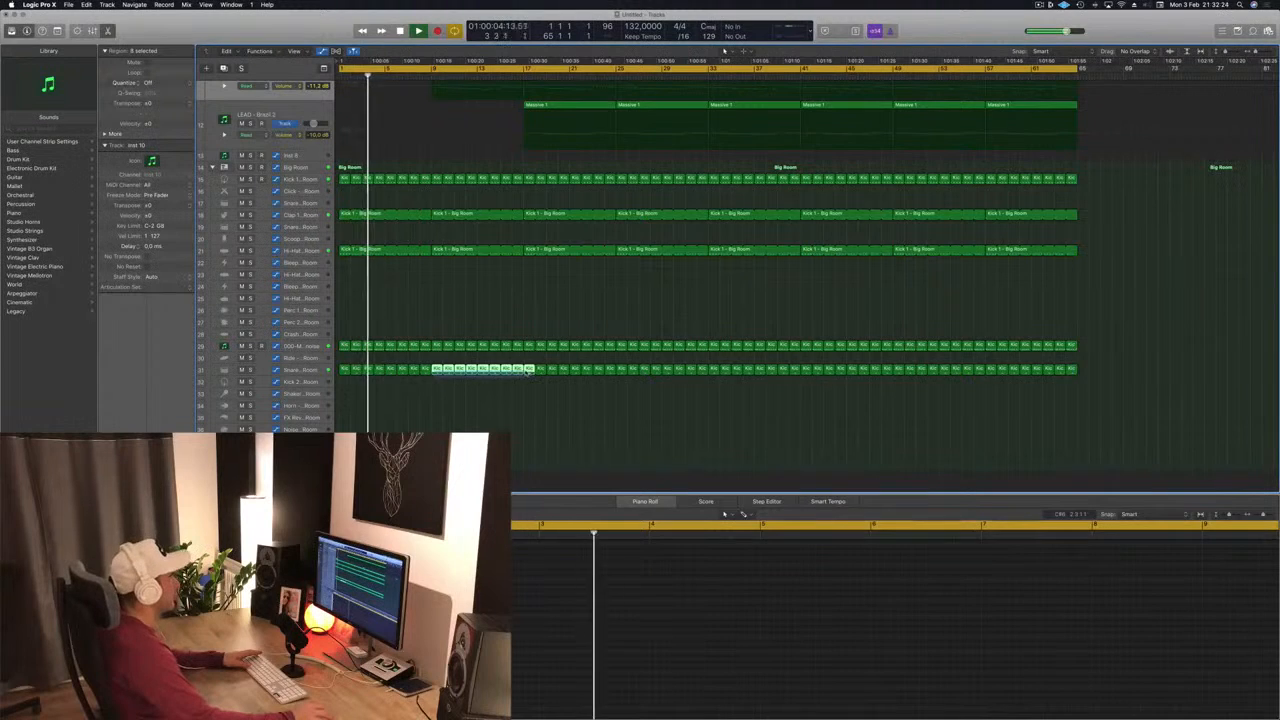
key(Delete)
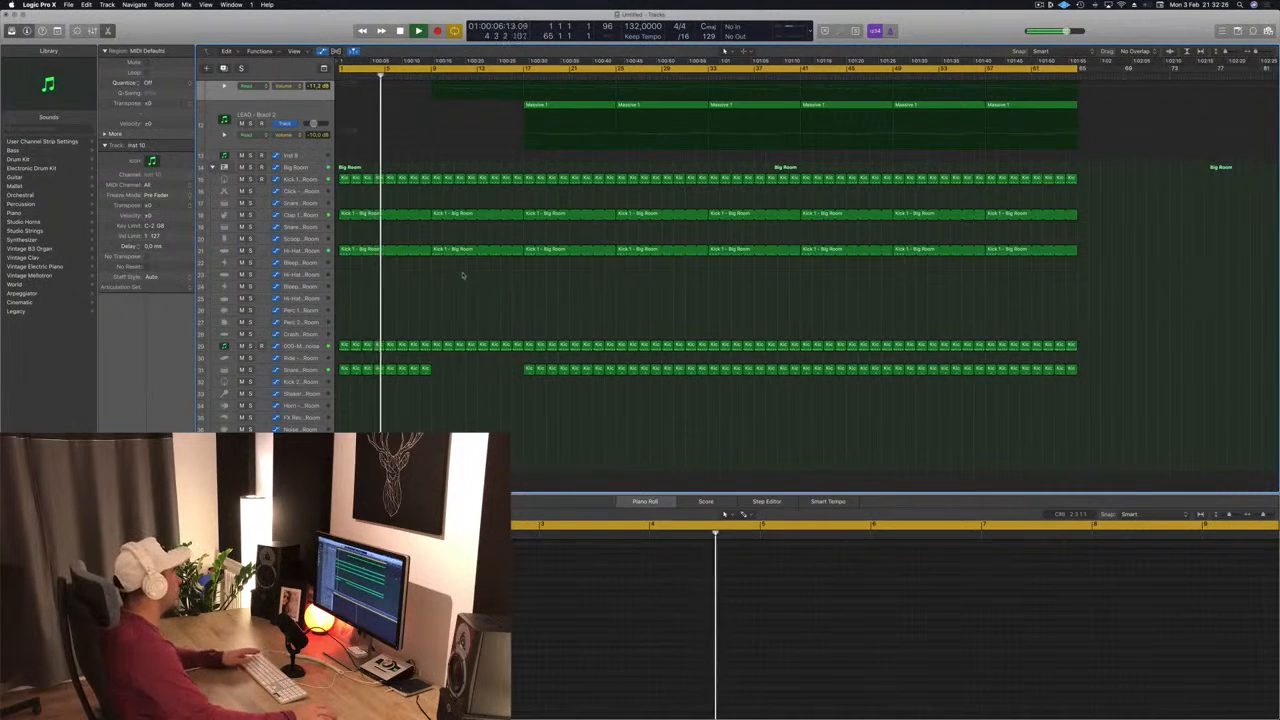
- Delete the Hi-Hat 1 track's region between bars 9 and 17
click(436, 249)
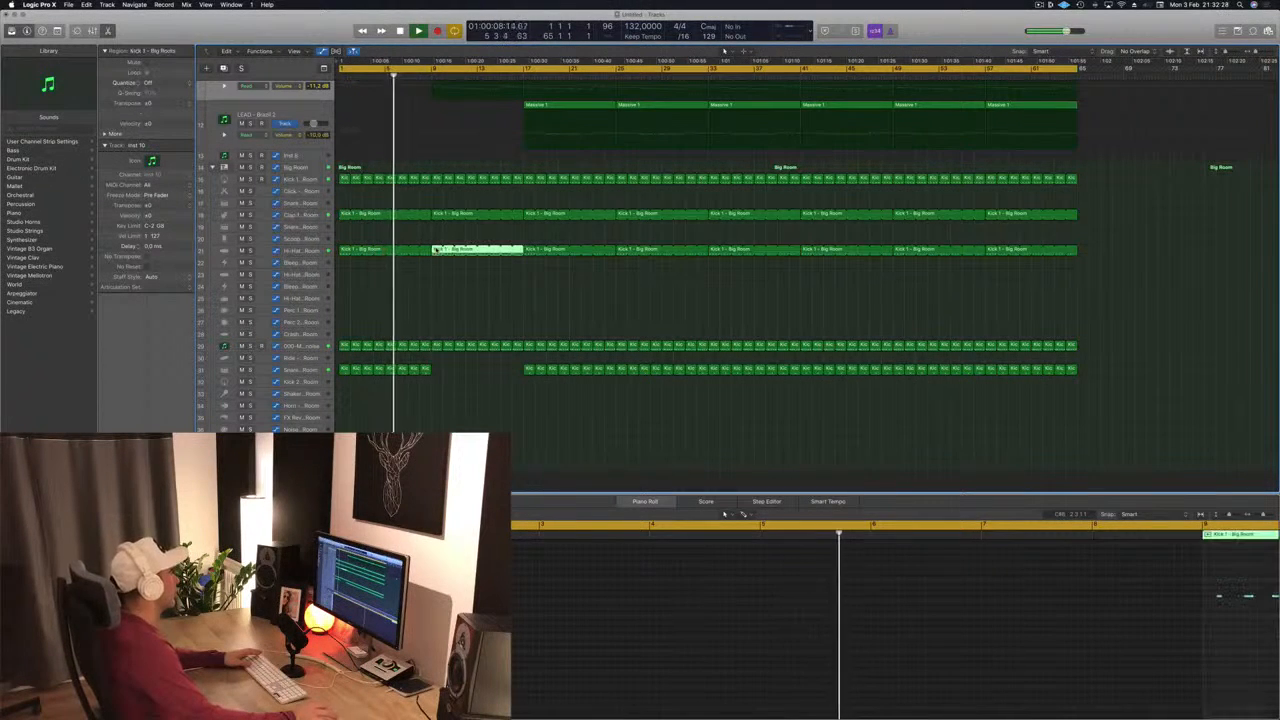
key(Delete)
scroll(440, 240, up, 5)
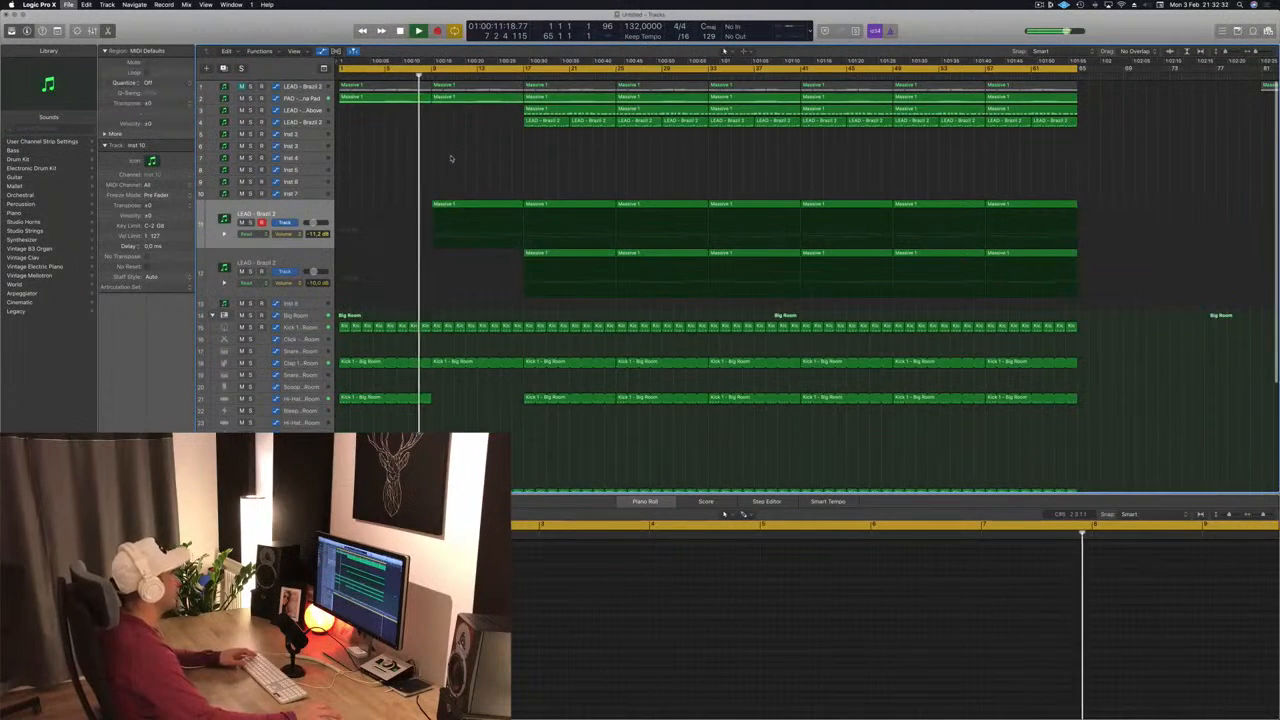
- Save the project as Episode 55 guys in the Logic folder and play the arrangement from the start
key(super+s)
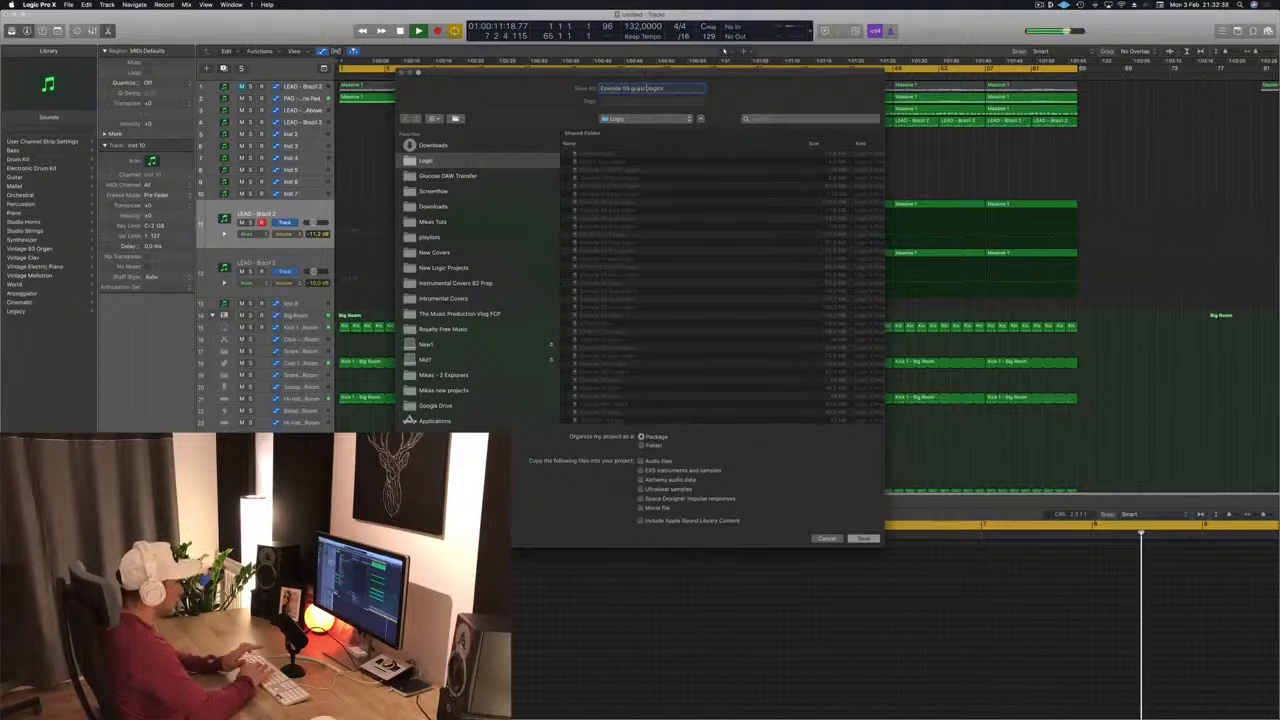
key(Return)
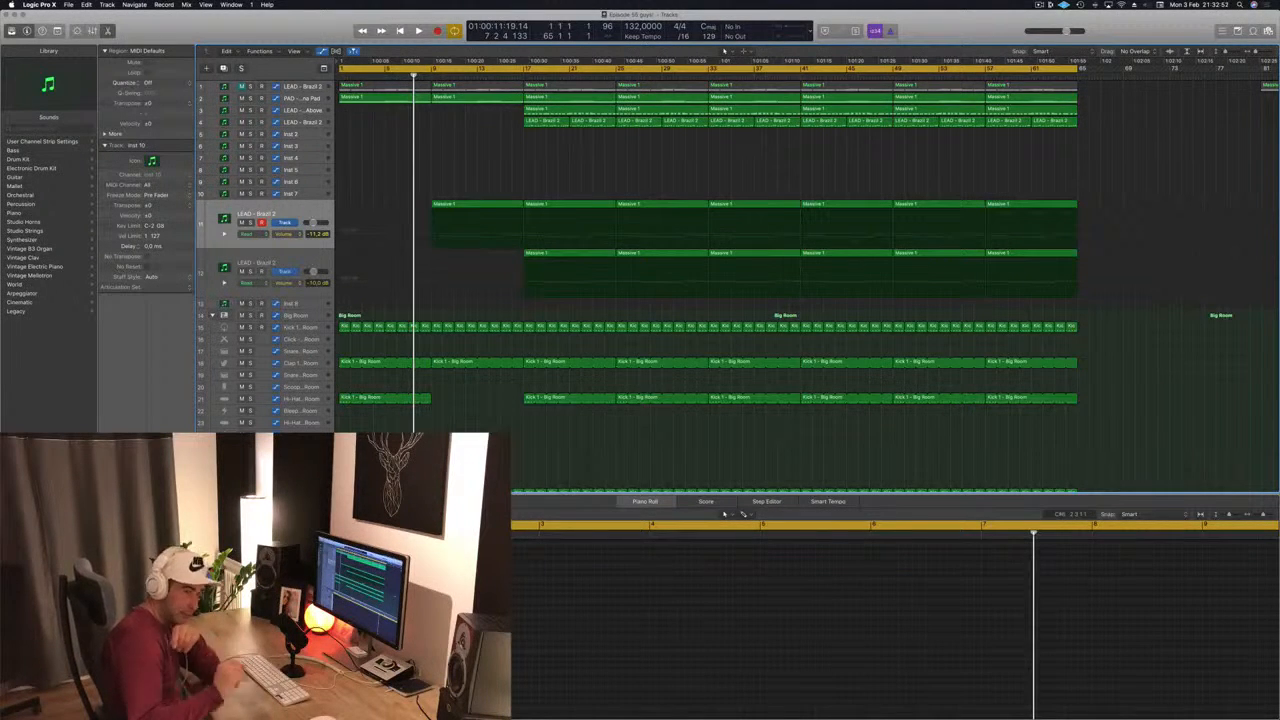
key(Return)
key(space)
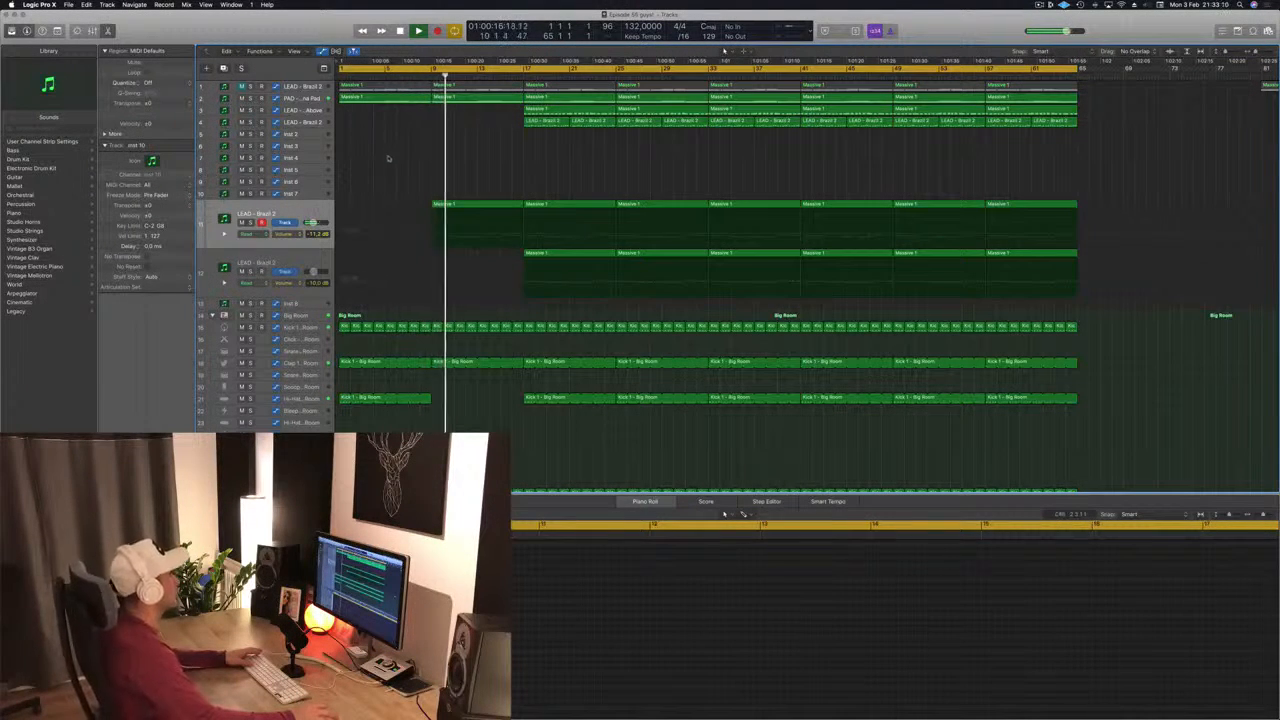
- Select the PAD - Anjuna Pad track and redisplay the track automation lanes
click(312, 99)
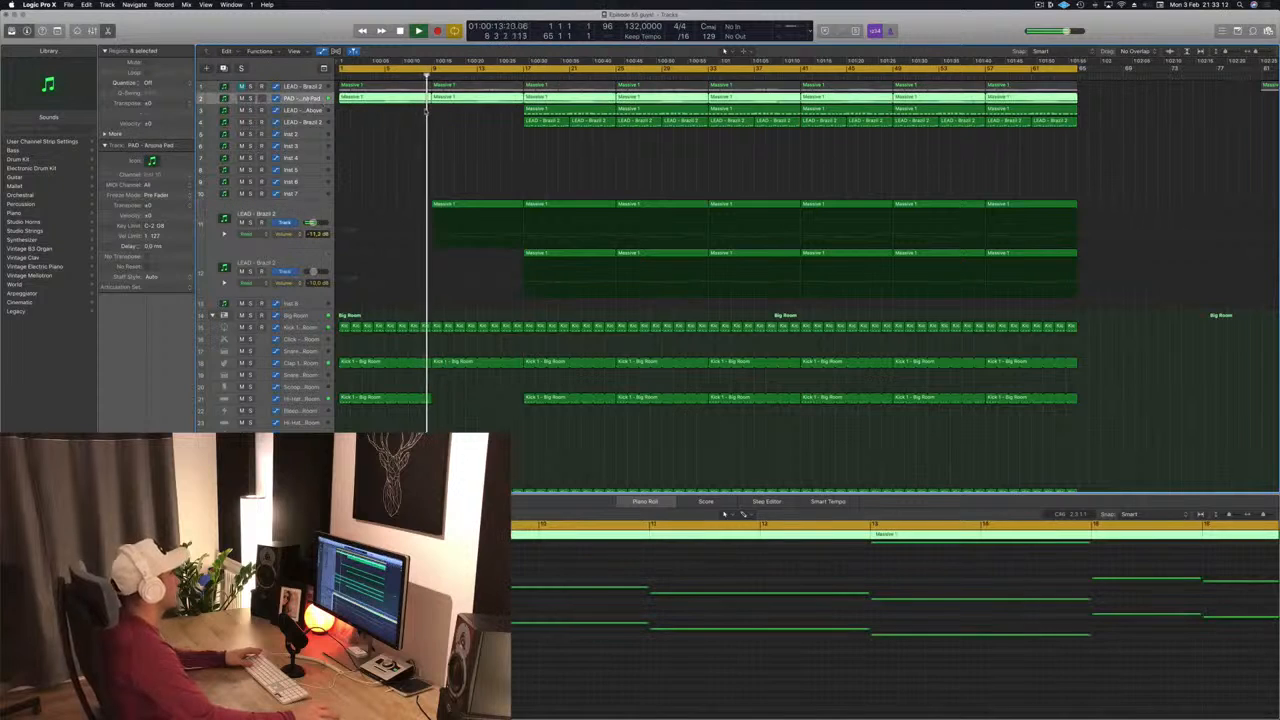
key(a)
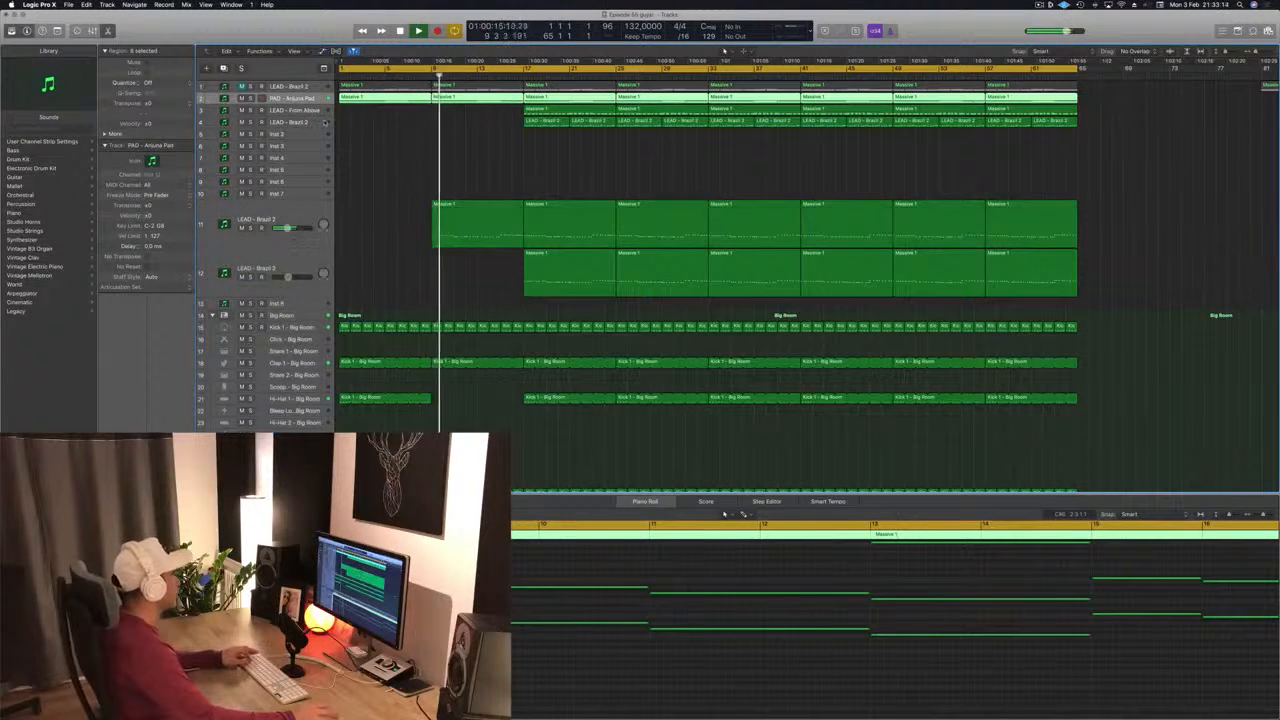
key(a)
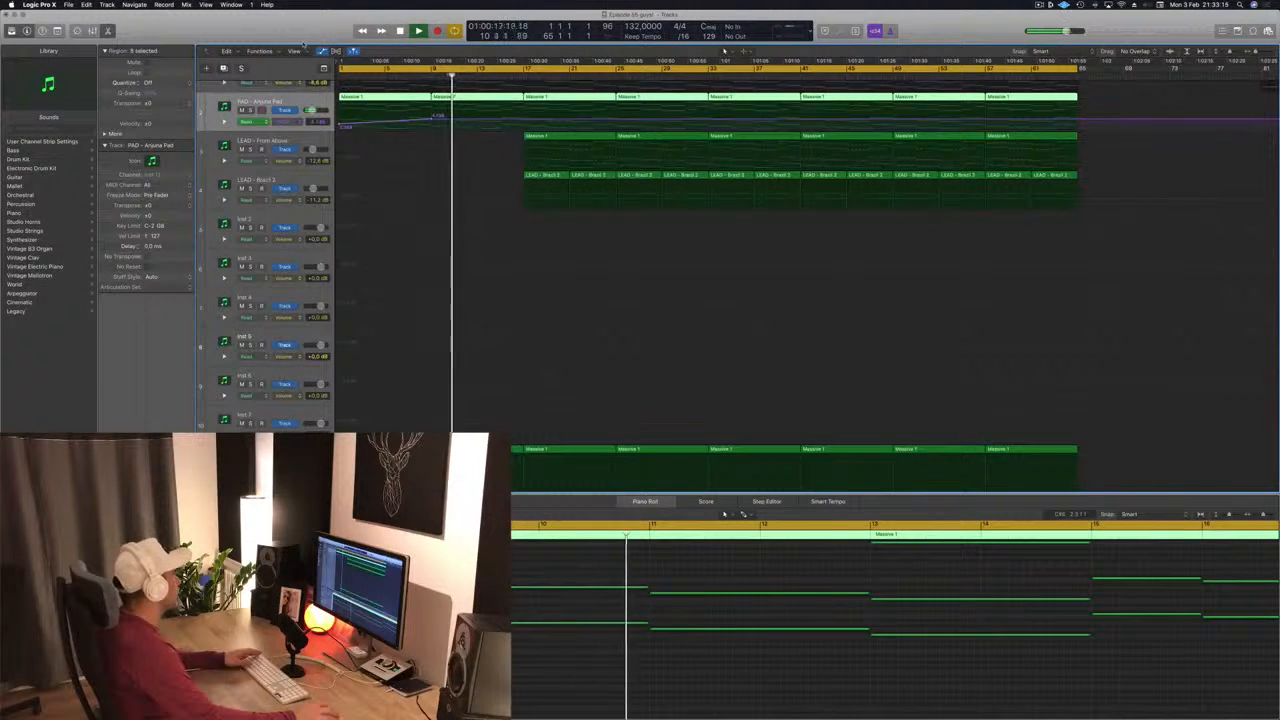
- Show the toolbar, enlarge the PAD - Anjuna Pad track's automation lane with Track Zoom, and replay from the start
key(ctrl+alt+super+t)
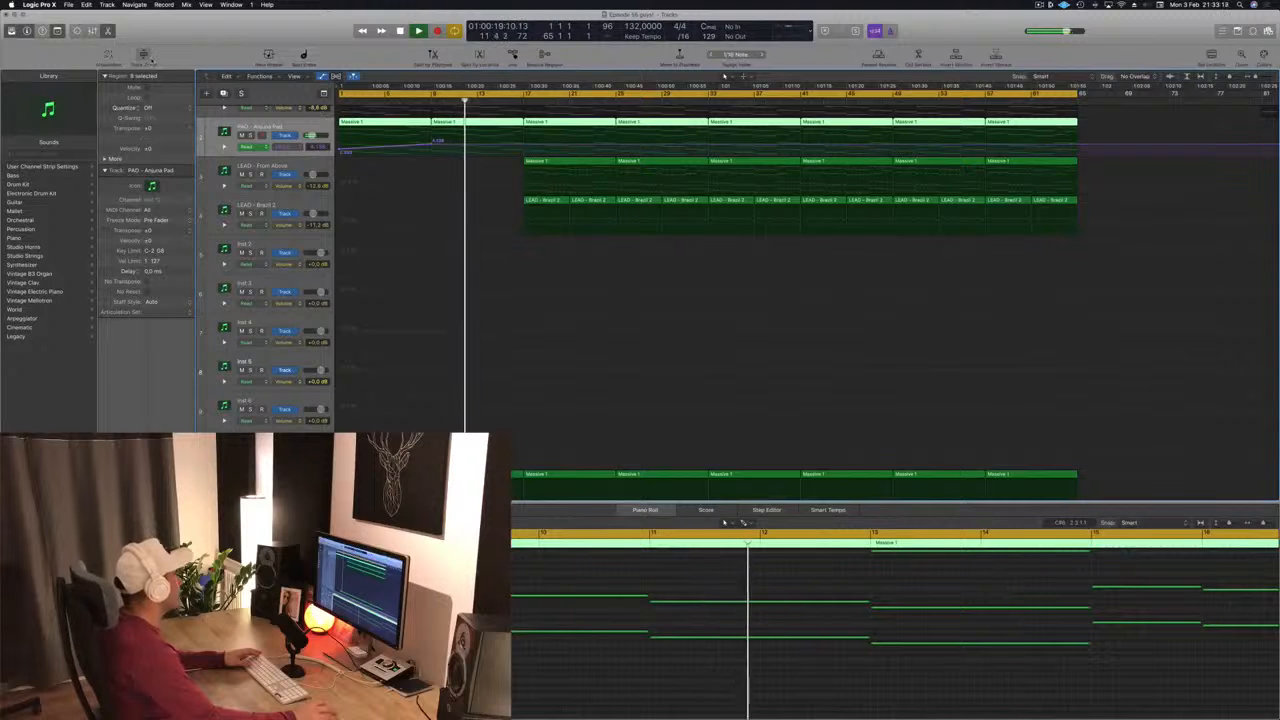
click(145, 56)
scroll(443, 303, up, 2)
scroll(444, 303, down, 5)
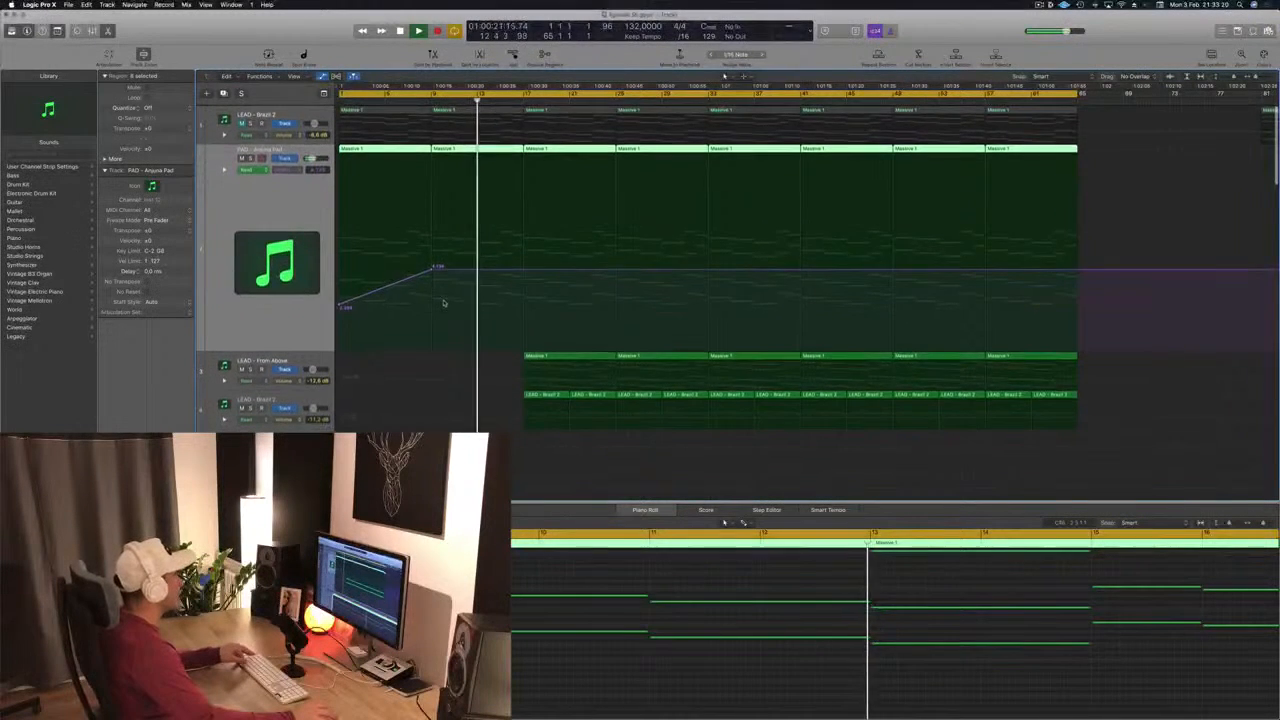
scroll(444, 303, down, 1)
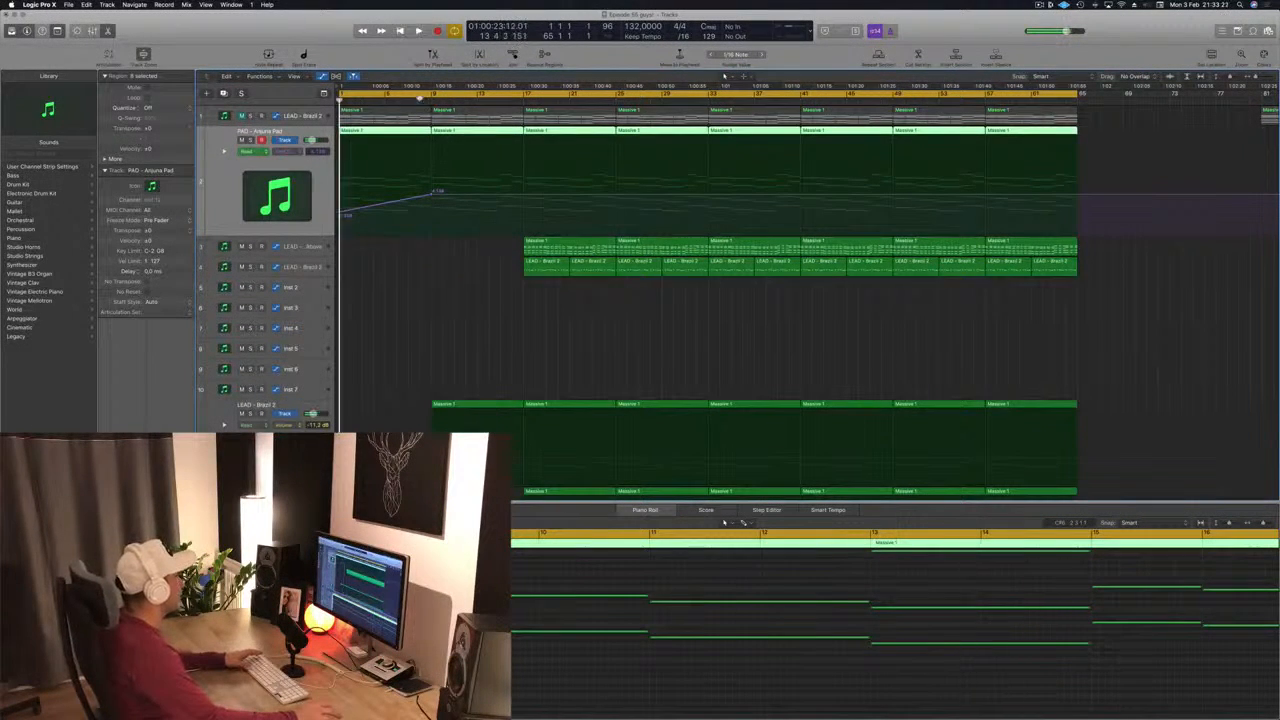
key(space)
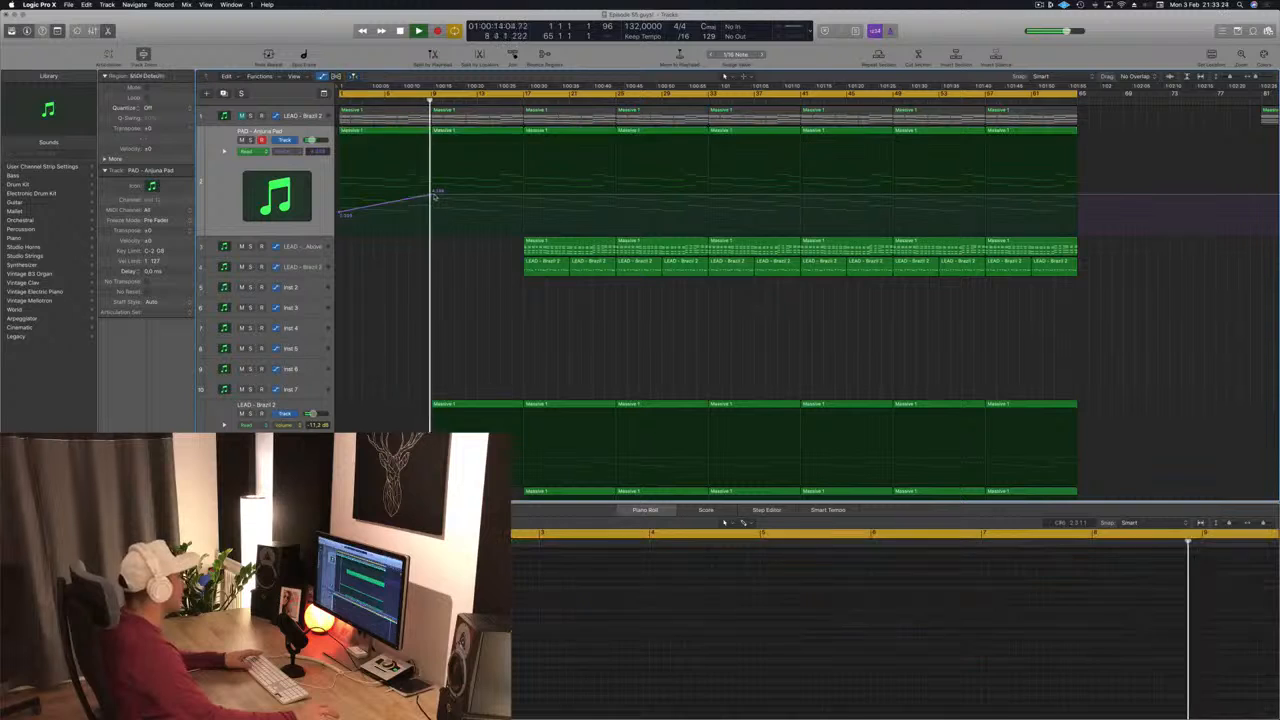
- Drop the PAD - Anjuna Pad cutoff automation sharply at bar 9 and delete the Clap 1 region between bars 9 and 17
drag(432, 195, 434, 206)
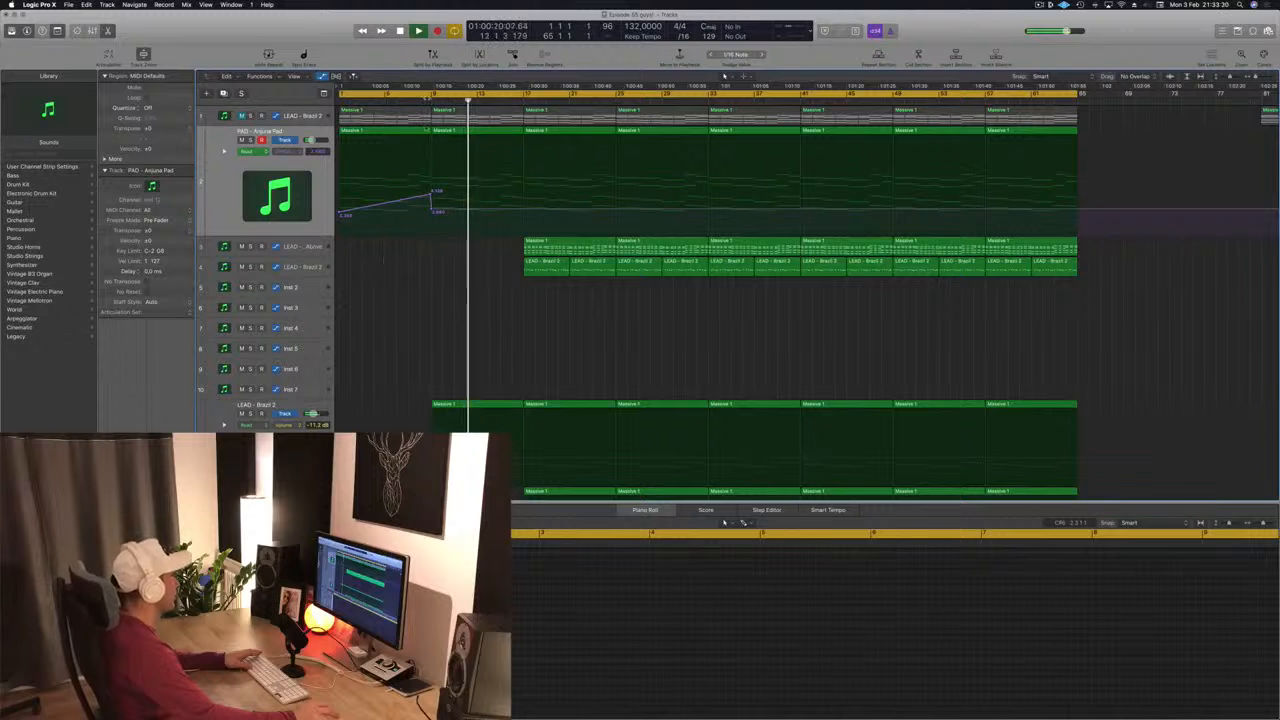
scroll(434, 200, down, 10)
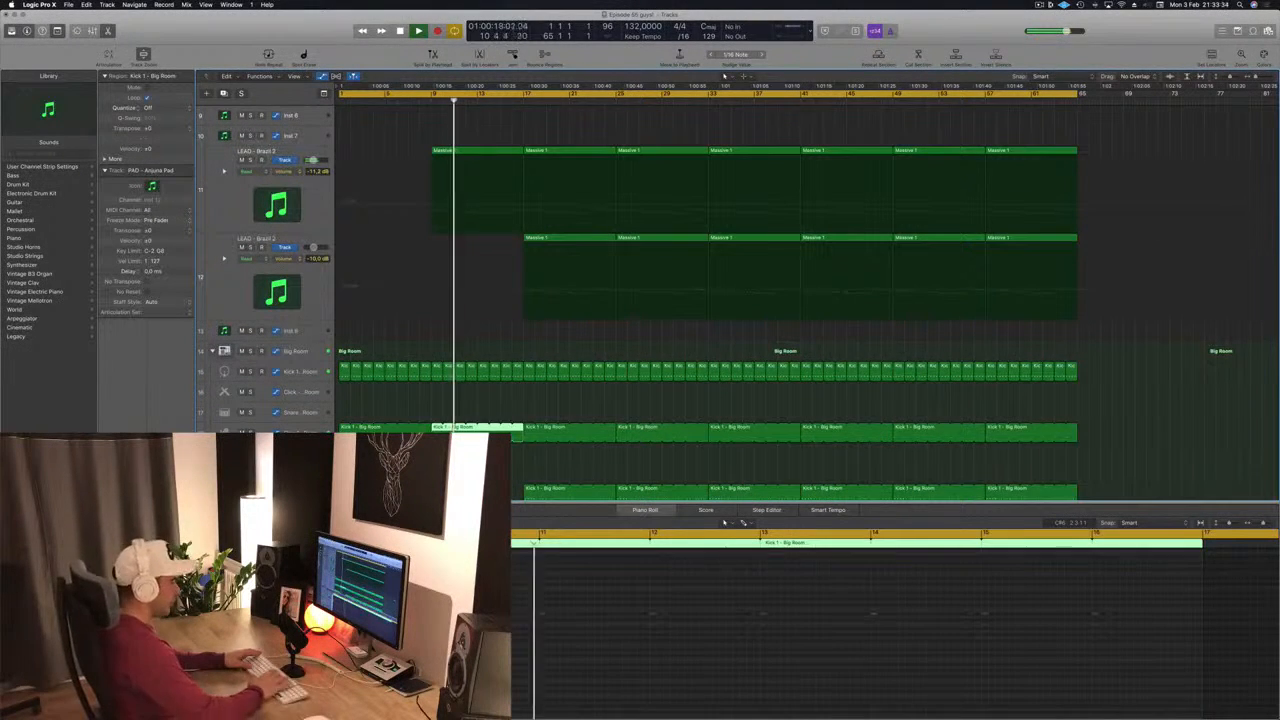
scroll(485, 280, up, 10)
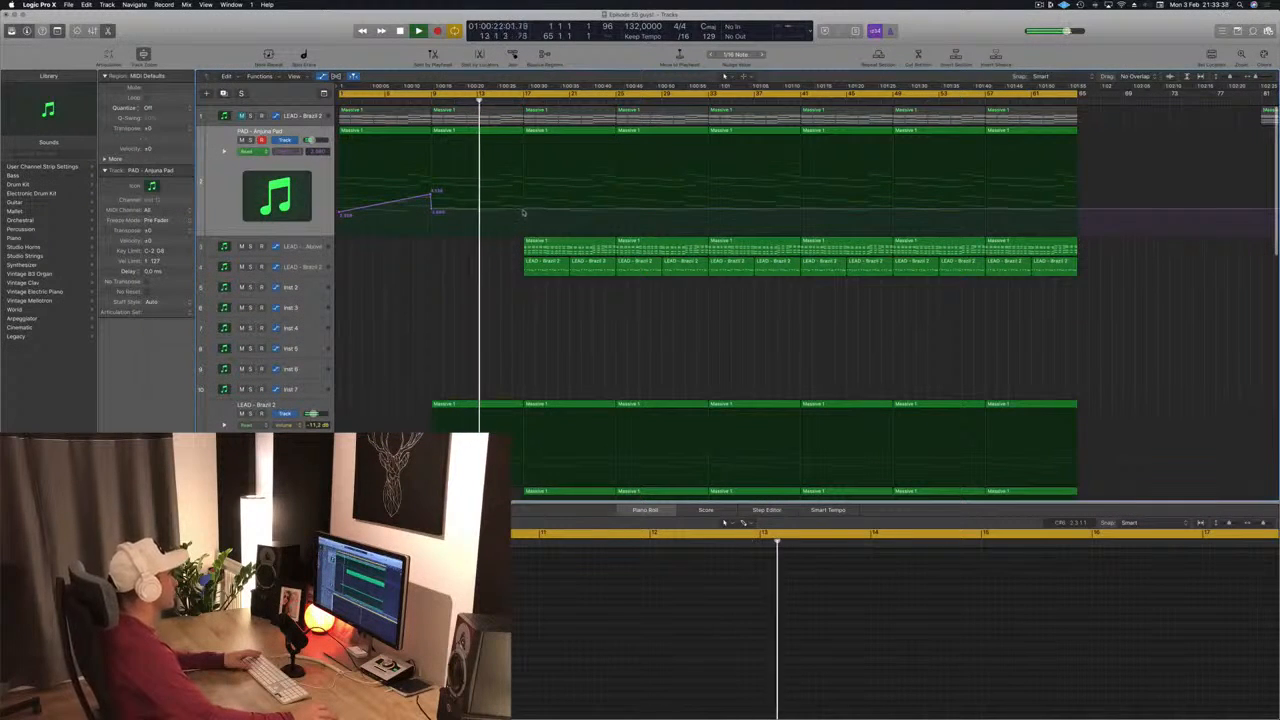
- Ramp the pad's cutoff automation up from bar 9 to bar 17 and restart playback from the beginning
drag(522, 212, 523, 191)
key(space)
key(space)
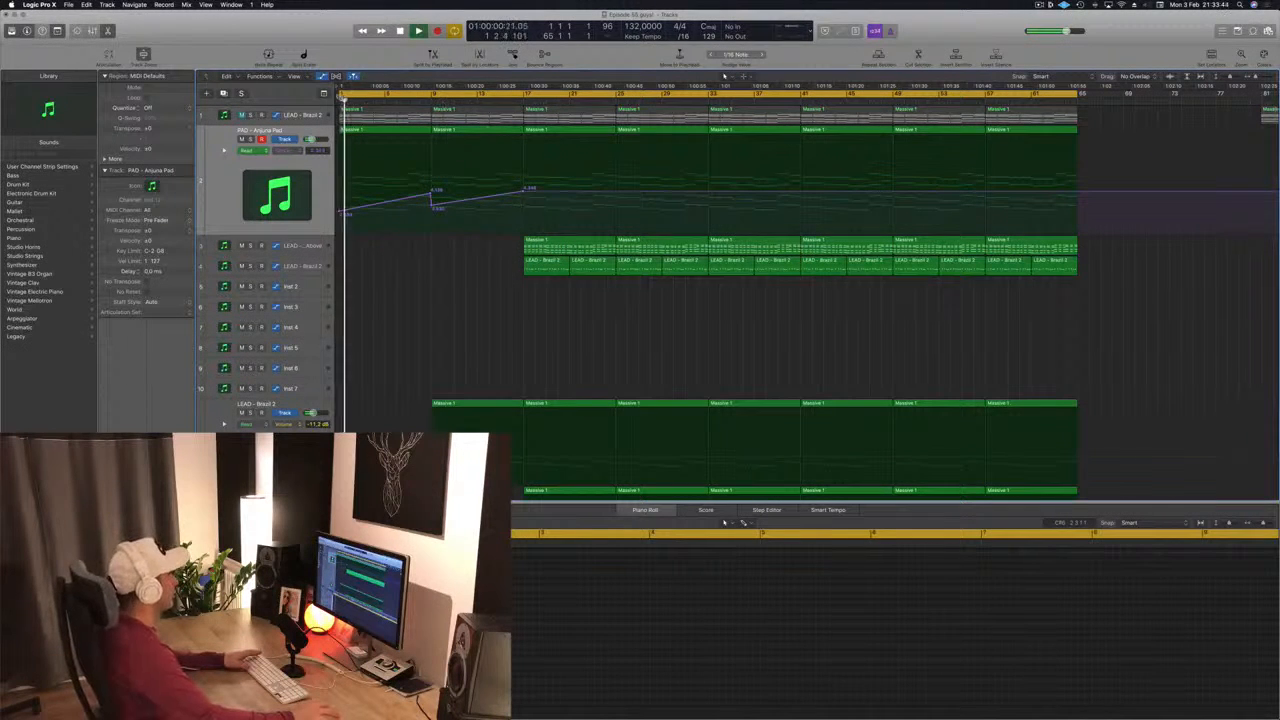
- Move the start of the cycle range to bar 9 and replay the arrangement from there
scroll(342, 98, down, 1)
drag(342, 96, 432, 101)
scroll(528, 314, down, 3)
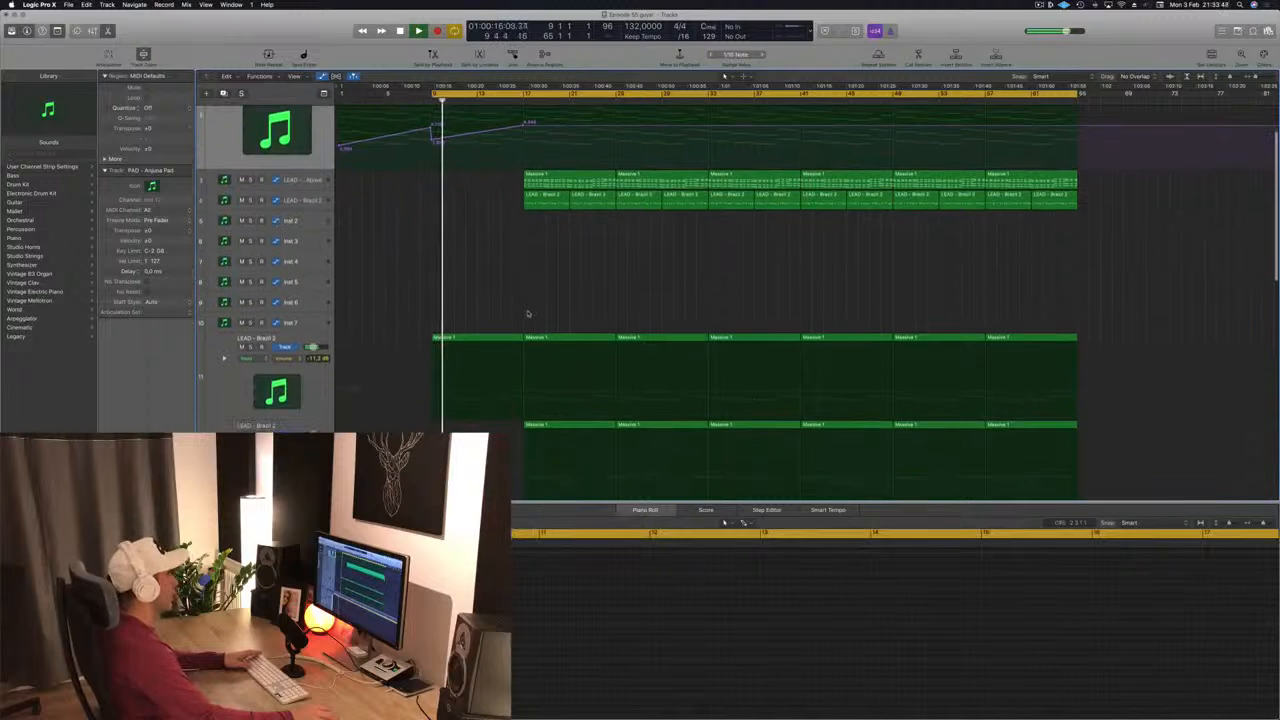
scroll(528, 314, up, 3)
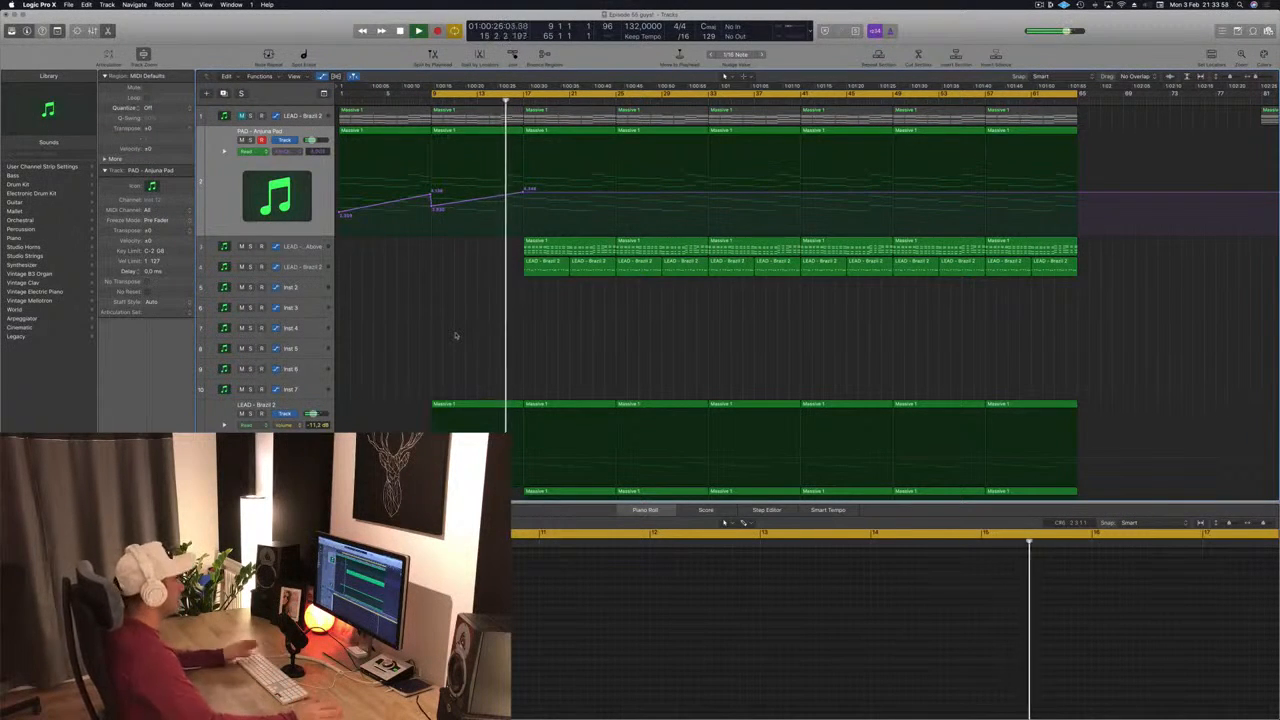
key(space)
key(space)
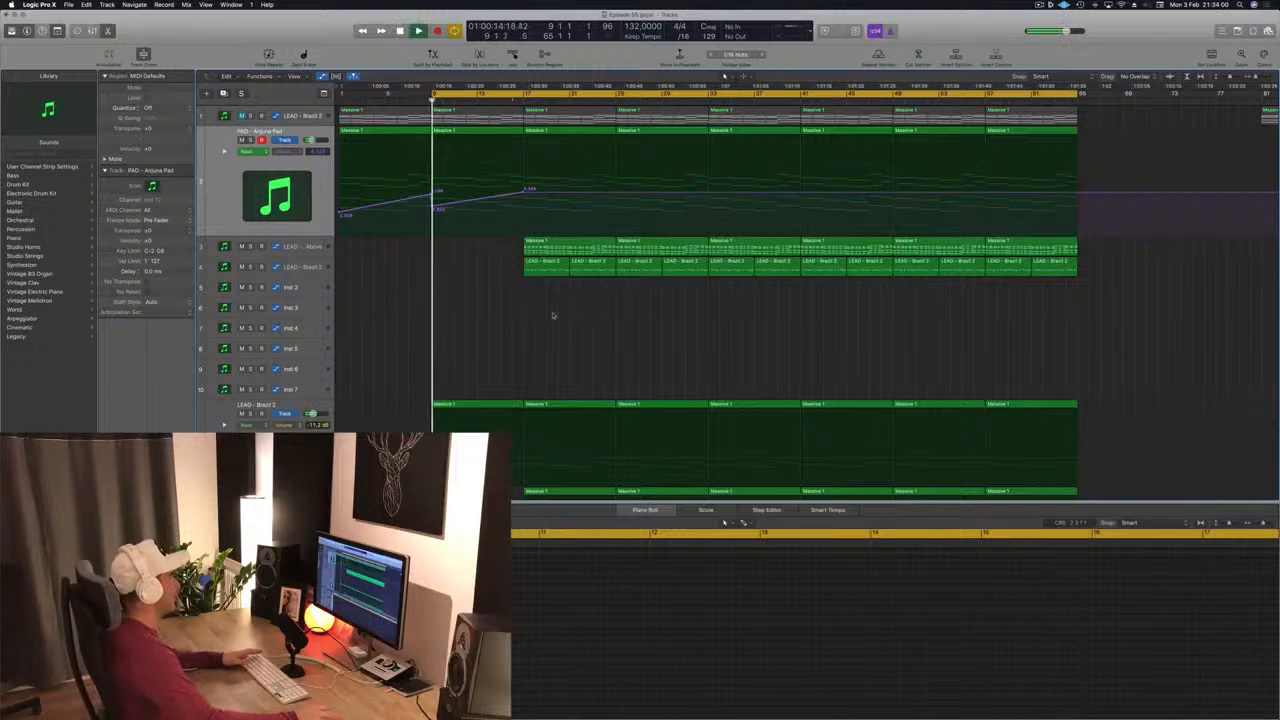
- Delete the LEAD - From Above and LEAD - Brazil 2 regions between bars 17 and 25 on tracks 3 and 4
drag(494, 241, 592, 266)
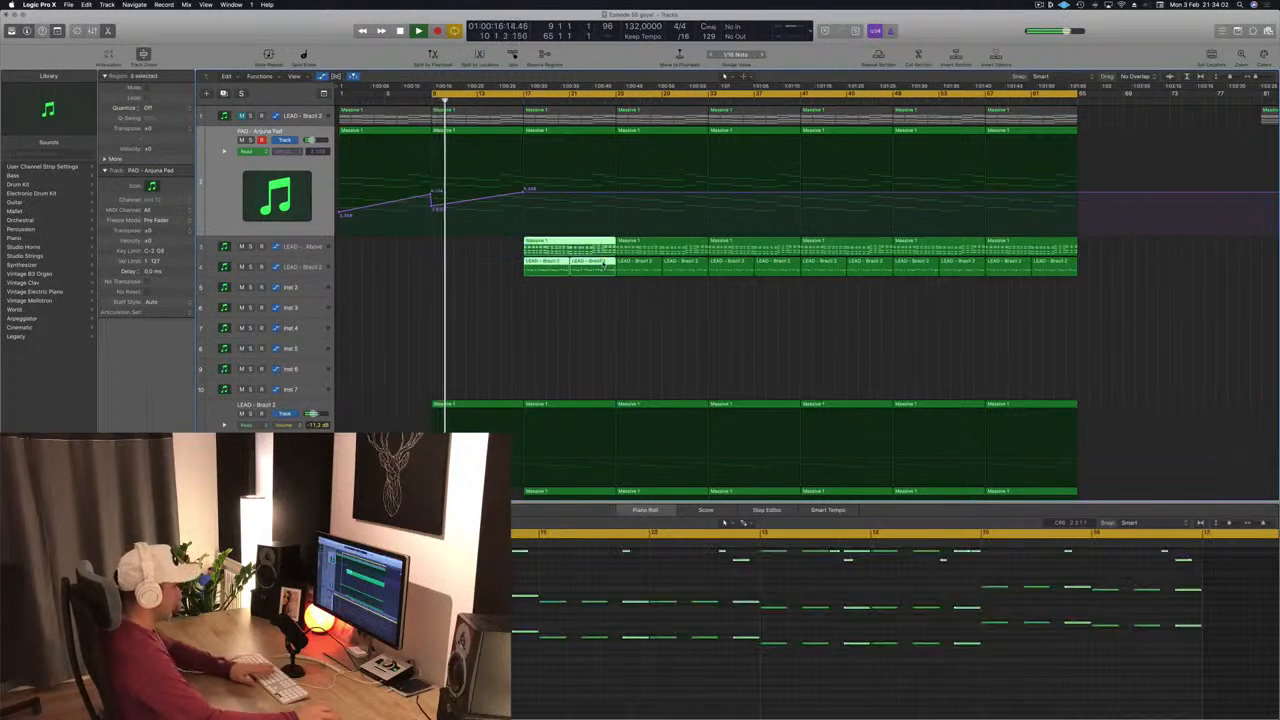
key(Delete)
scroll(594, 287, down, 4)
scroll(593, 288, down, 6)
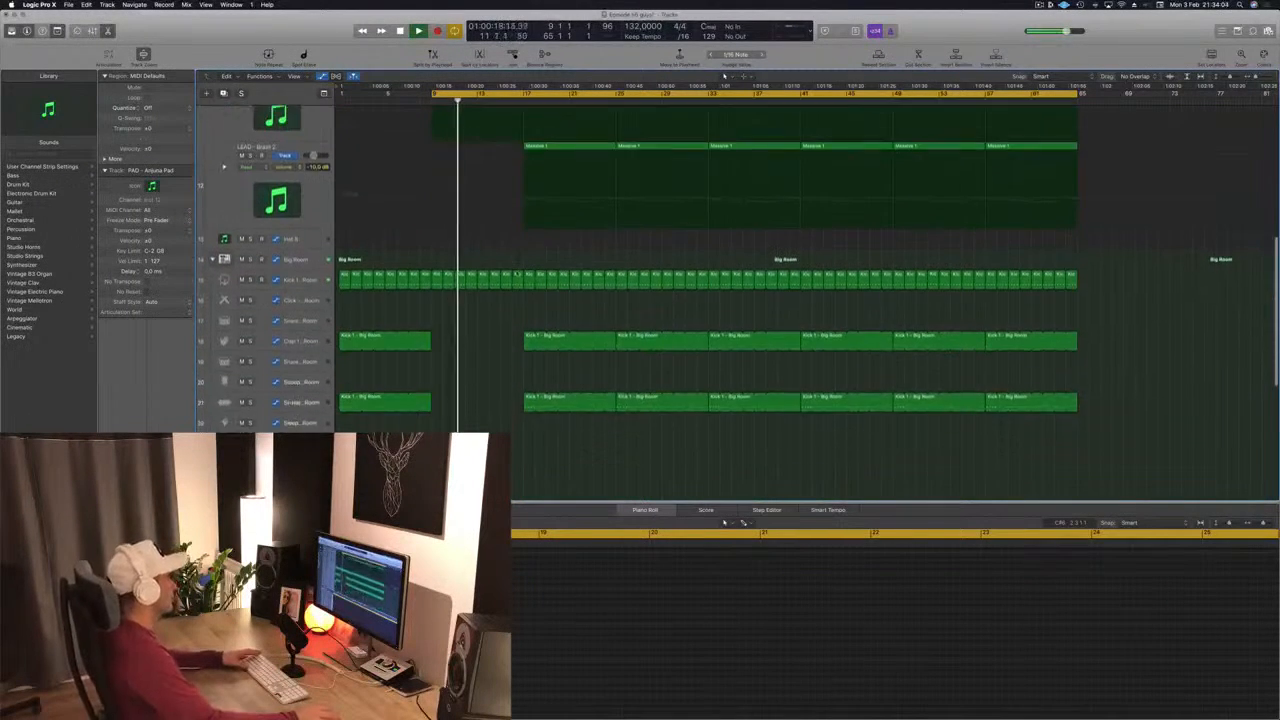
- Raise the pad's cutoff automation to a higher peak at bar 17, drop it sharply there, and replay from just before bar 17
scroll(508, 329, up, 3)
scroll(503, 259, up, 1)
key(super+Right)
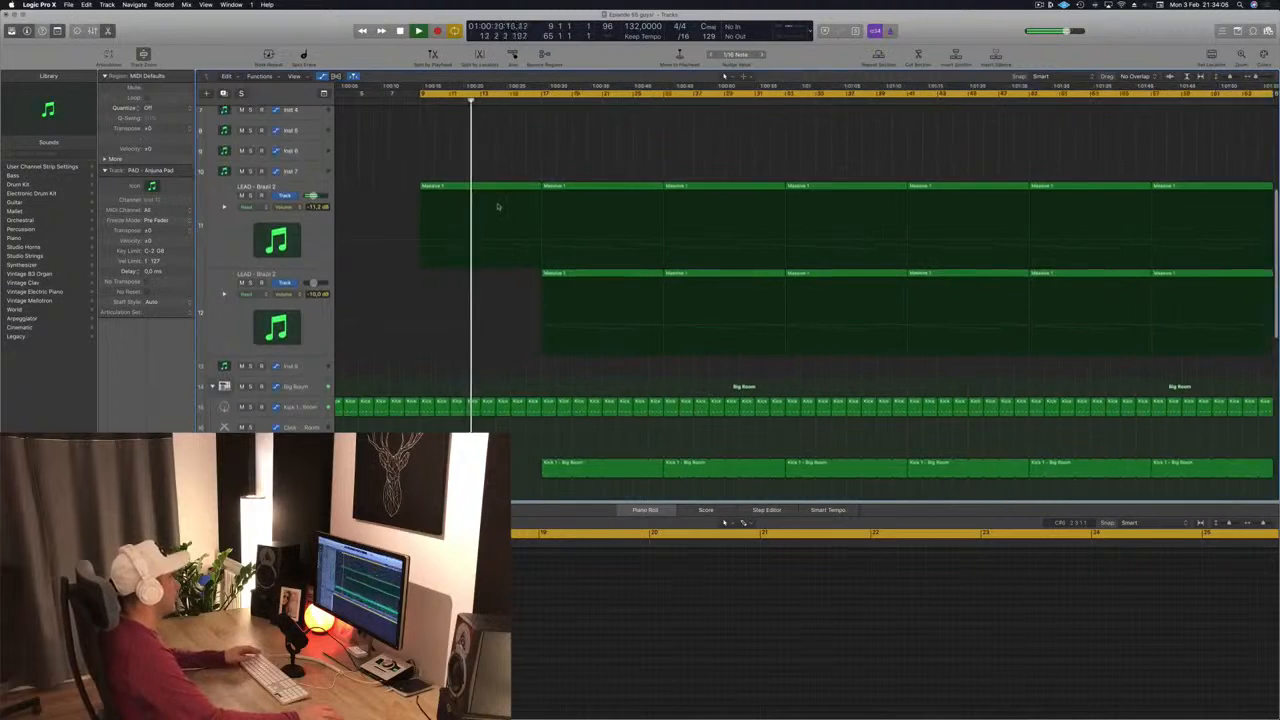
scroll(500, 206, up, 6)
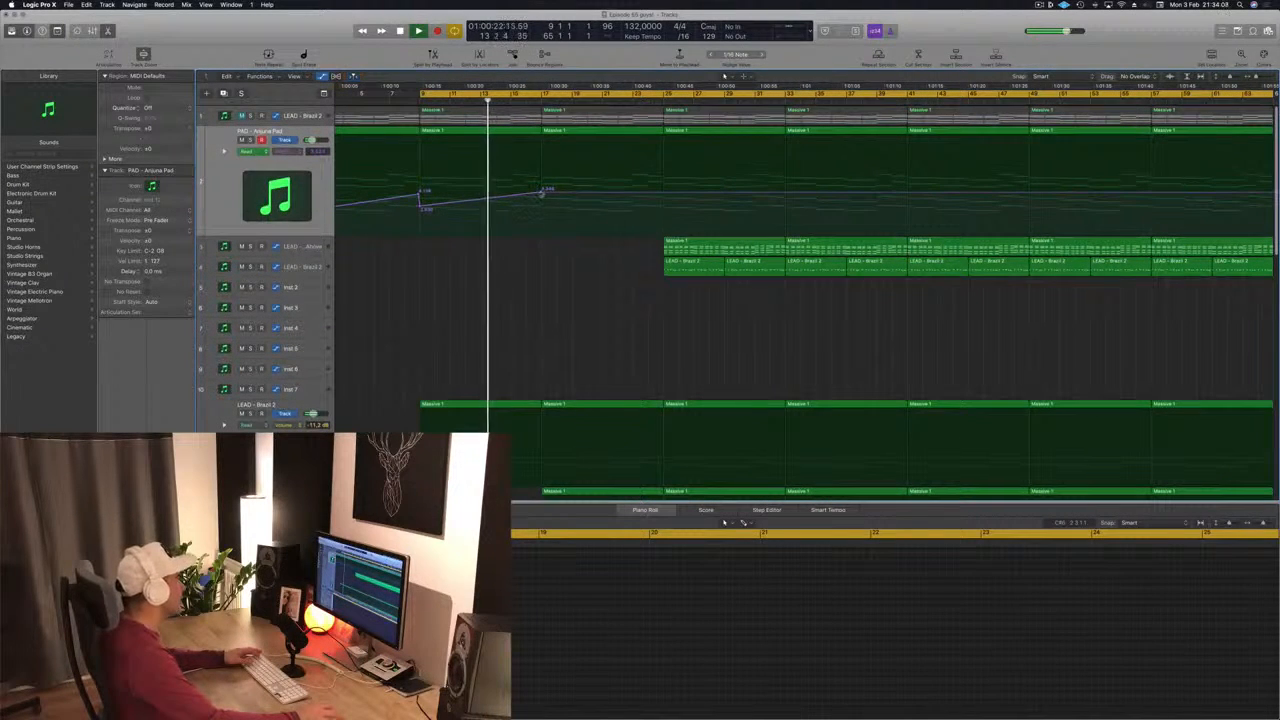
drag(541, 190, 547, 210)
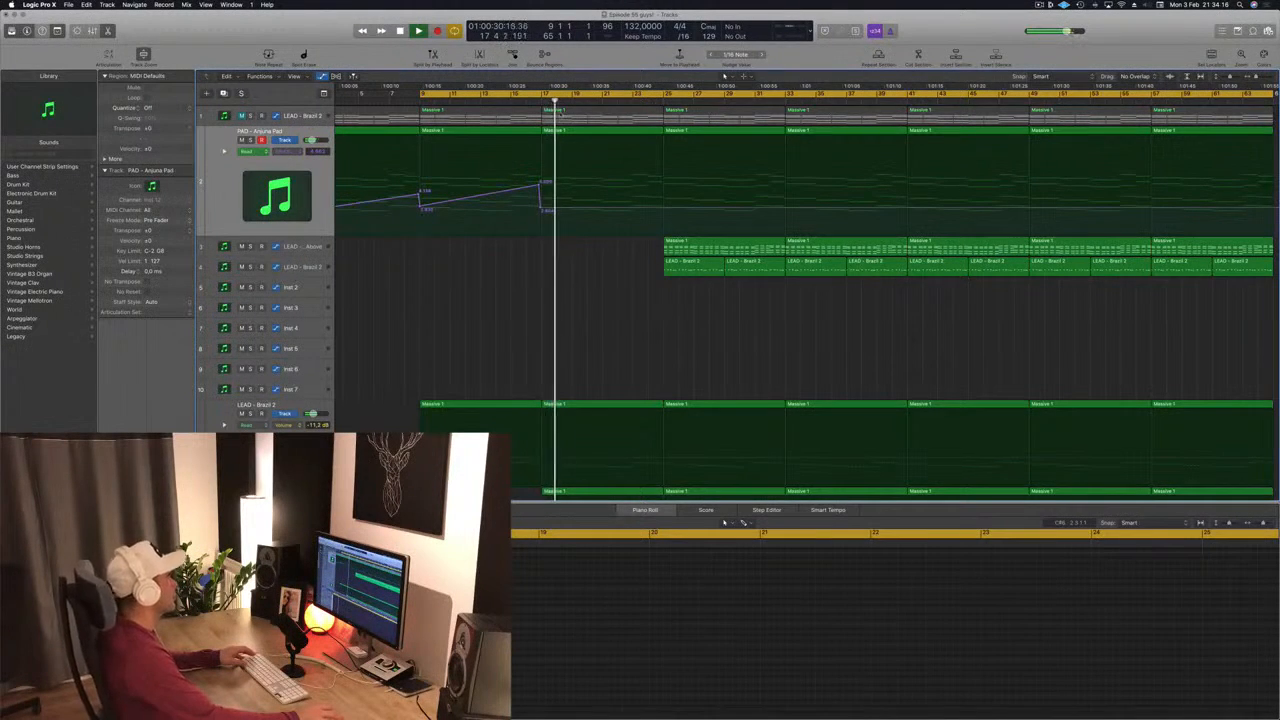
scroll(524, 147, down, 10)
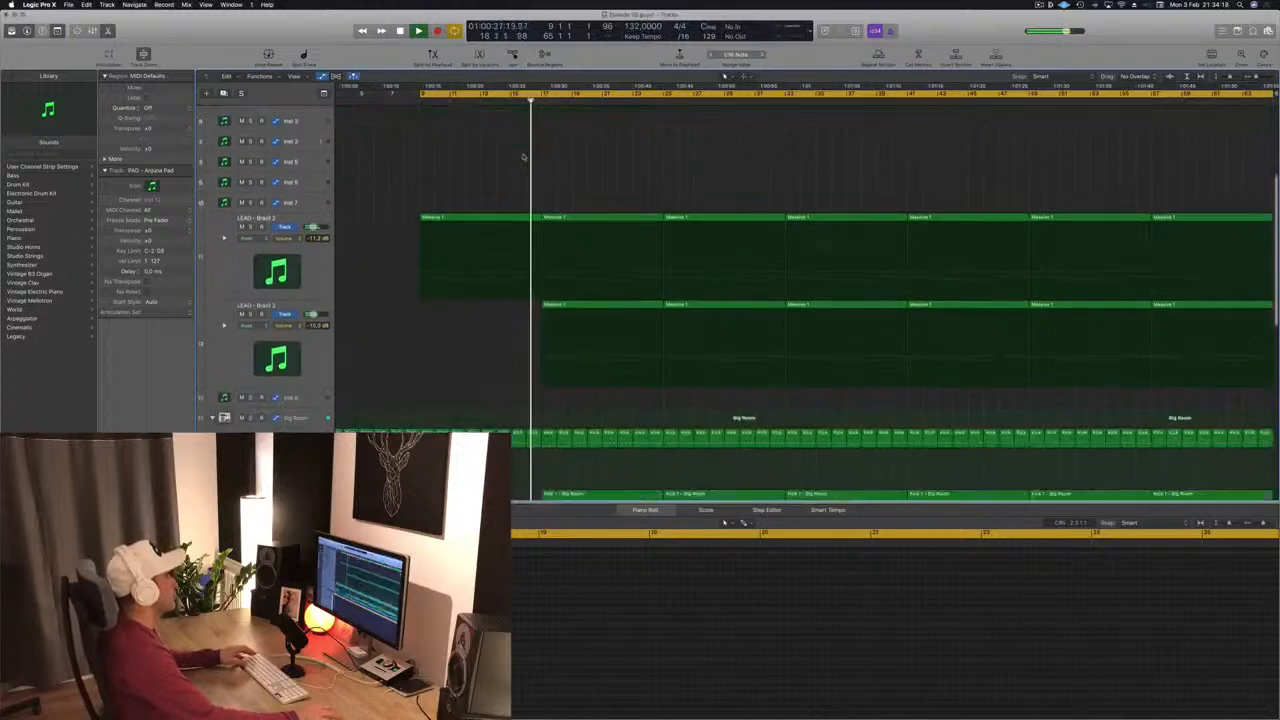
scroll(520, 303, down, 1)
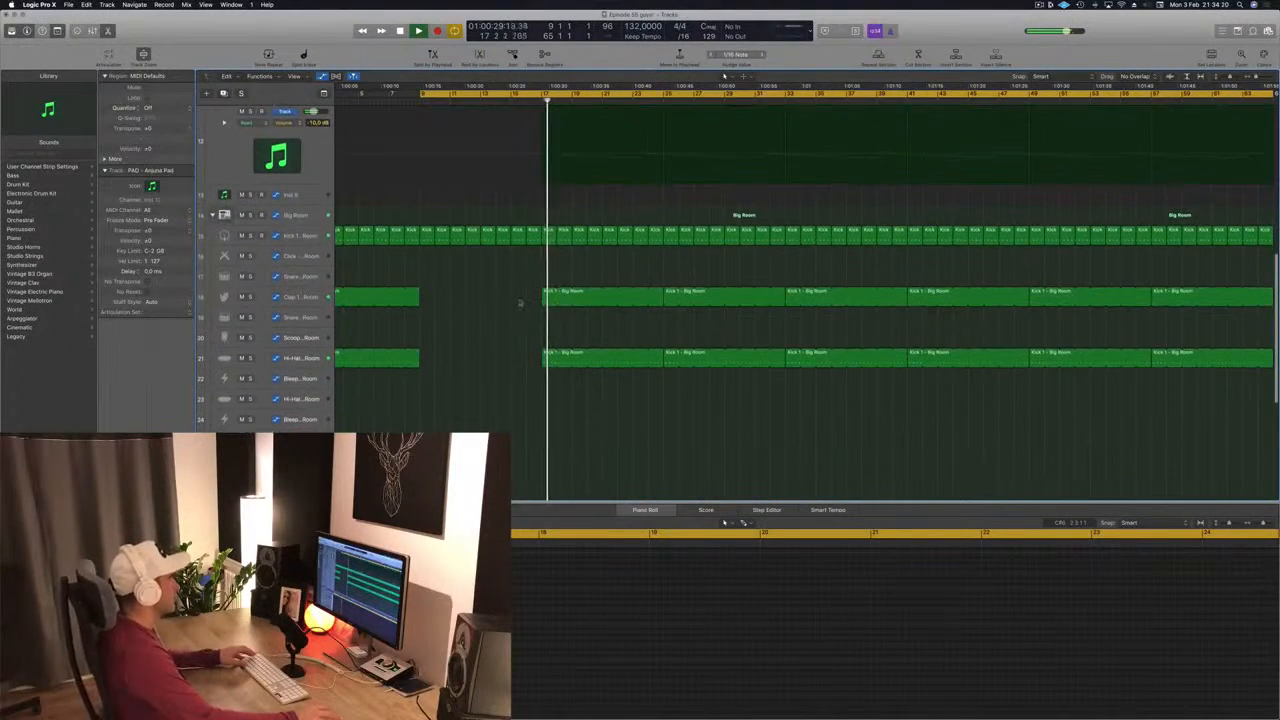
scroll(524, 303, up, 10)
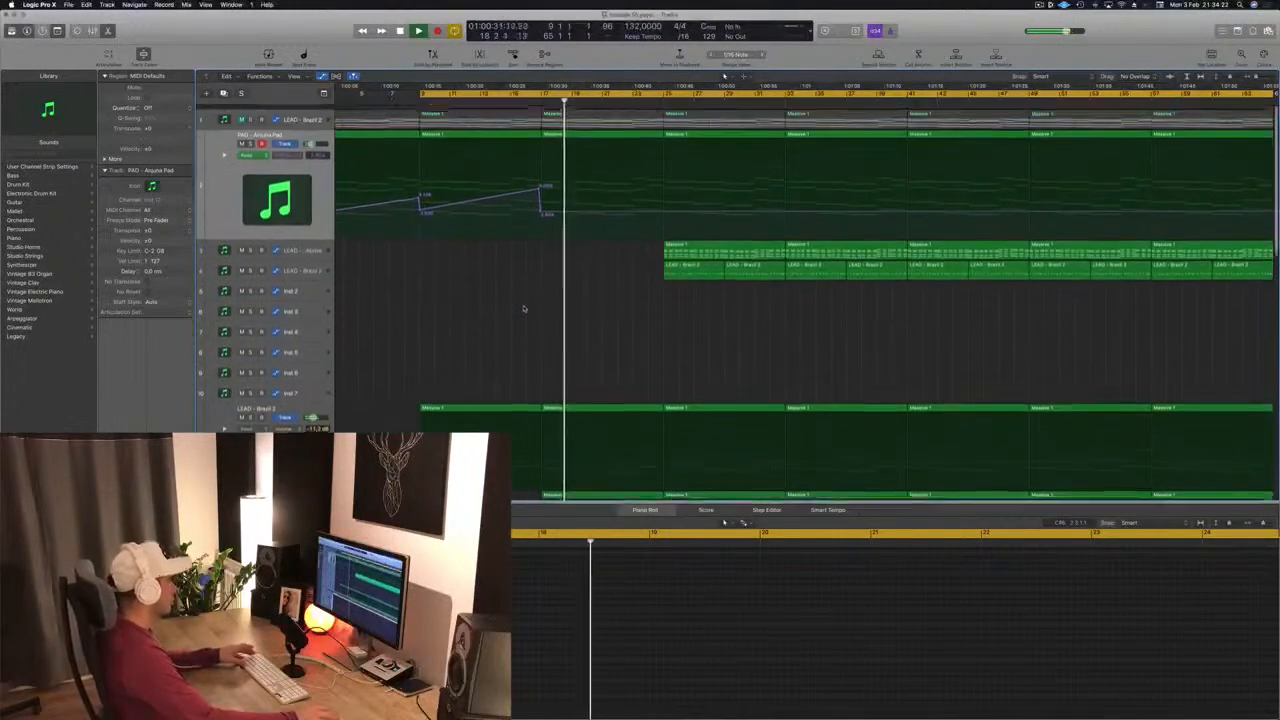
scroll(531, 304, down, 3)
scroll(531, 303, up, 3)
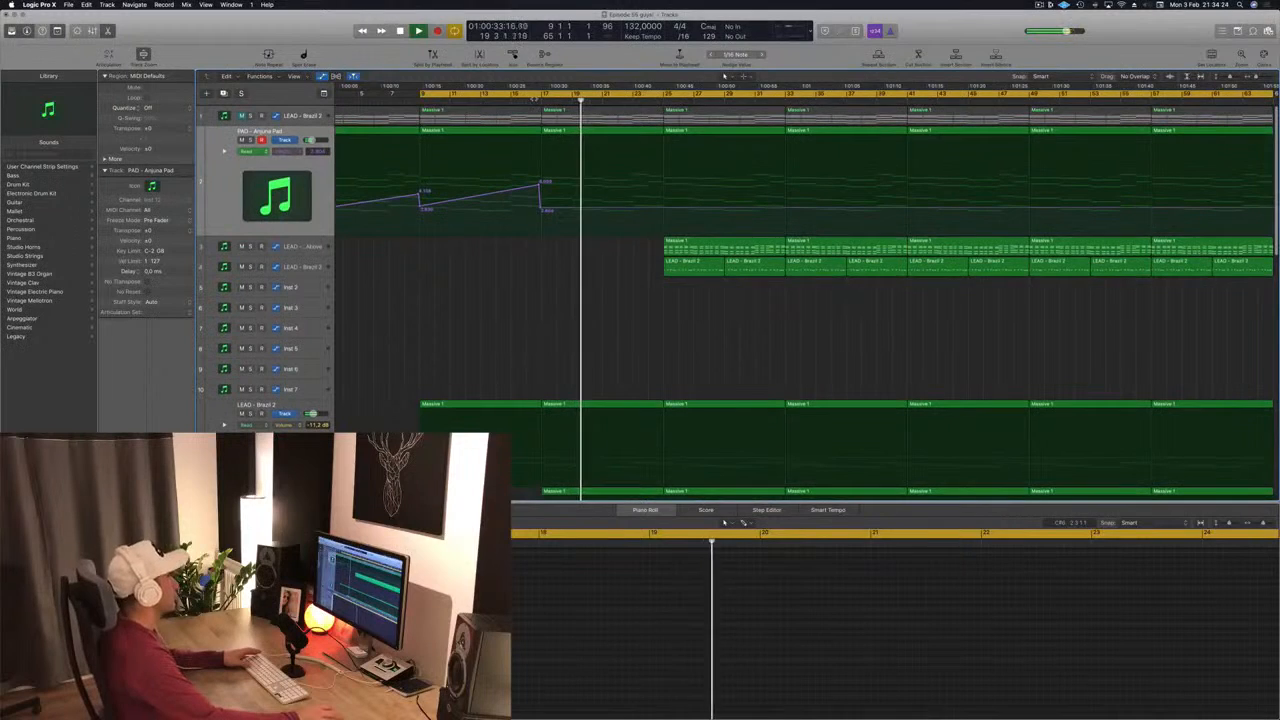
click(527, 101)
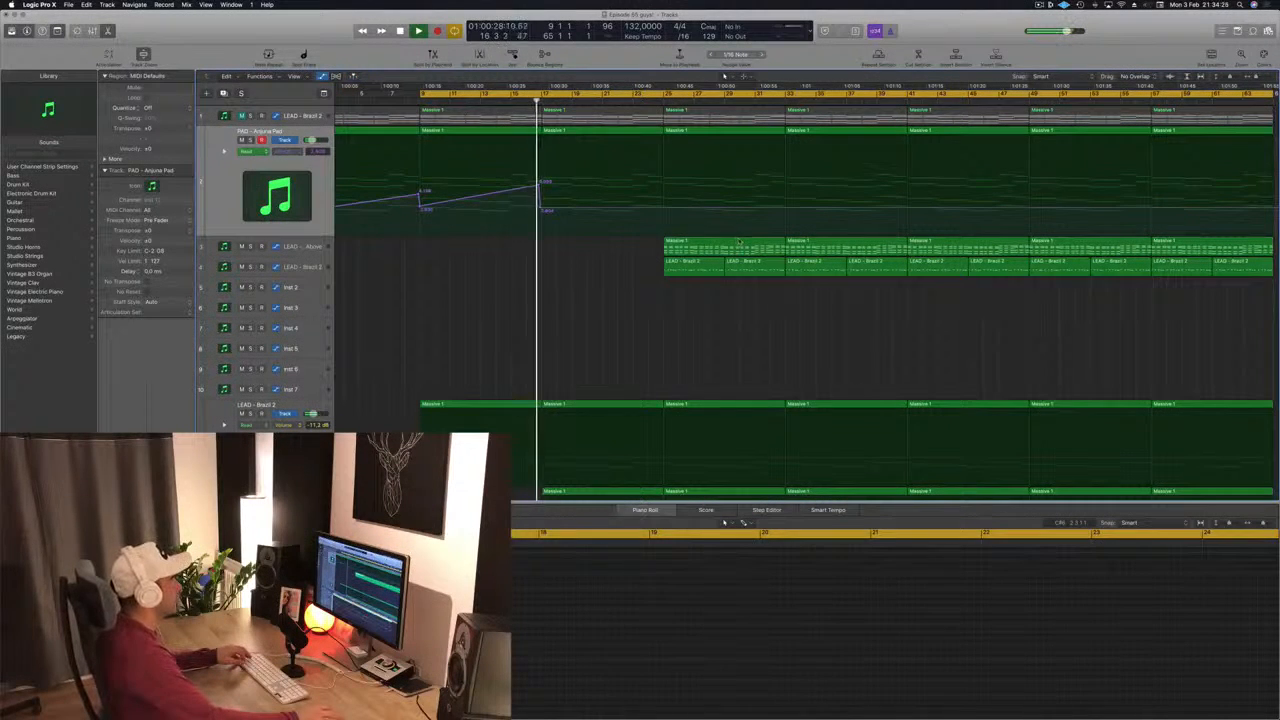
- Copy the LEAD - From Above region from bar 25 to bar 17 and play the transition from shortly before it
drag(739, 242, 618, 242)
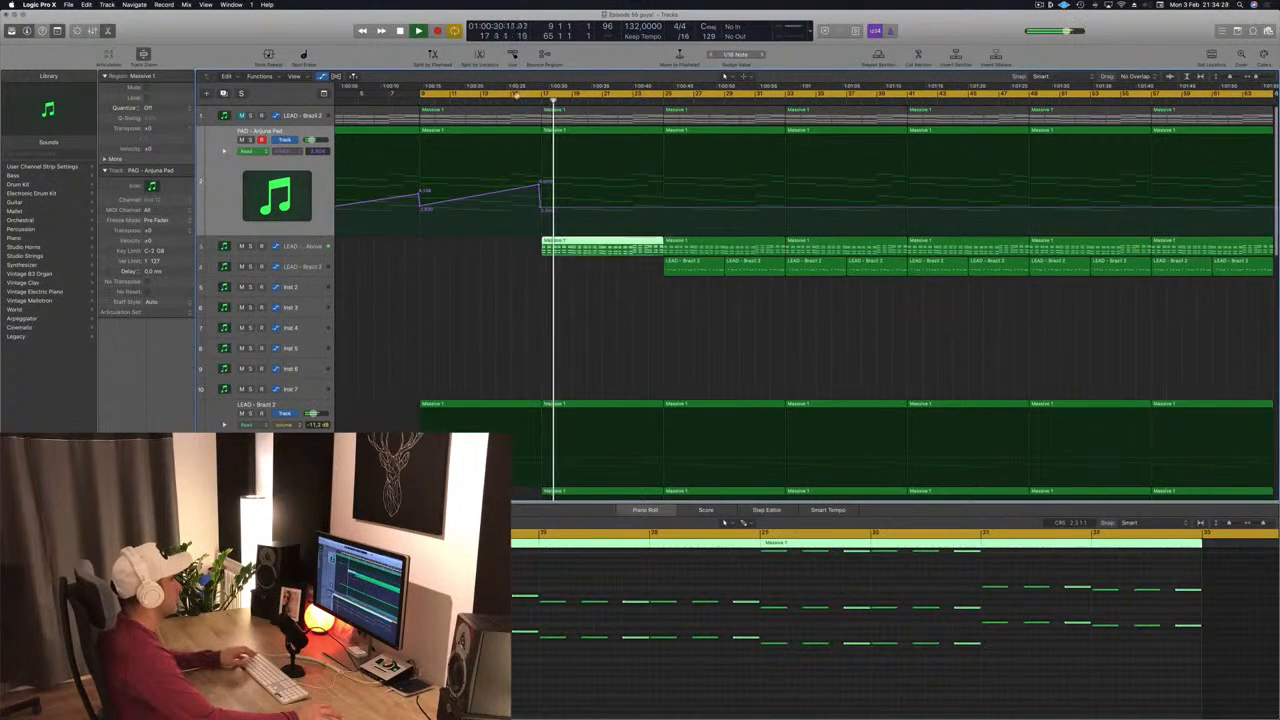
click(517, 97)
key(super+Left)
key(super+Left)
key(super+Left)
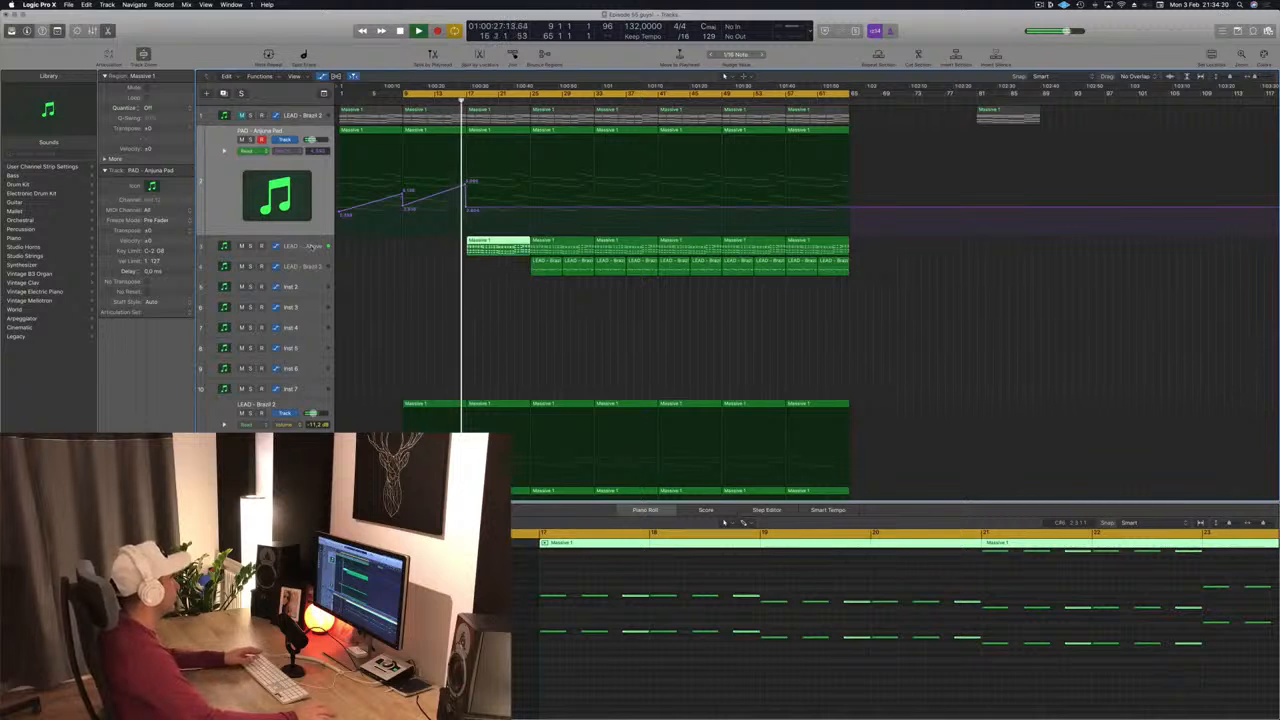
- Listen to the LEAD - From Above track with its Sylenth1 instrument open, and close the instrument
click(313, 246)
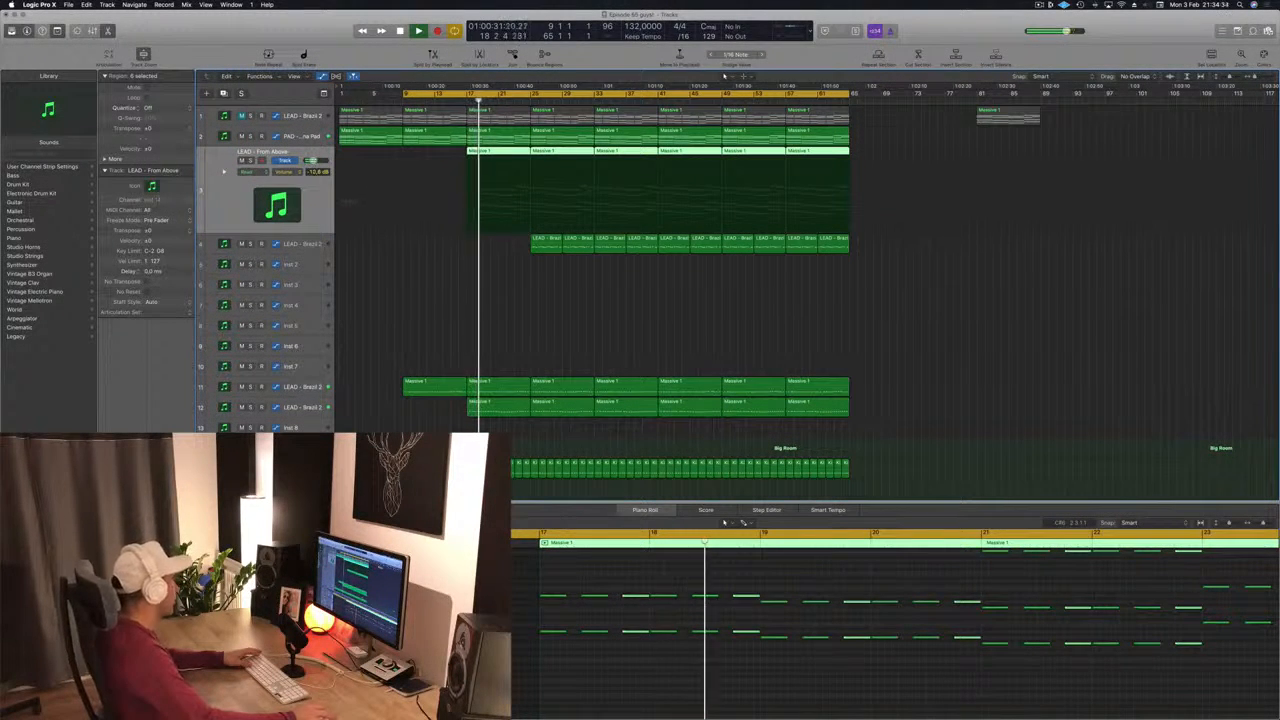
key(v)
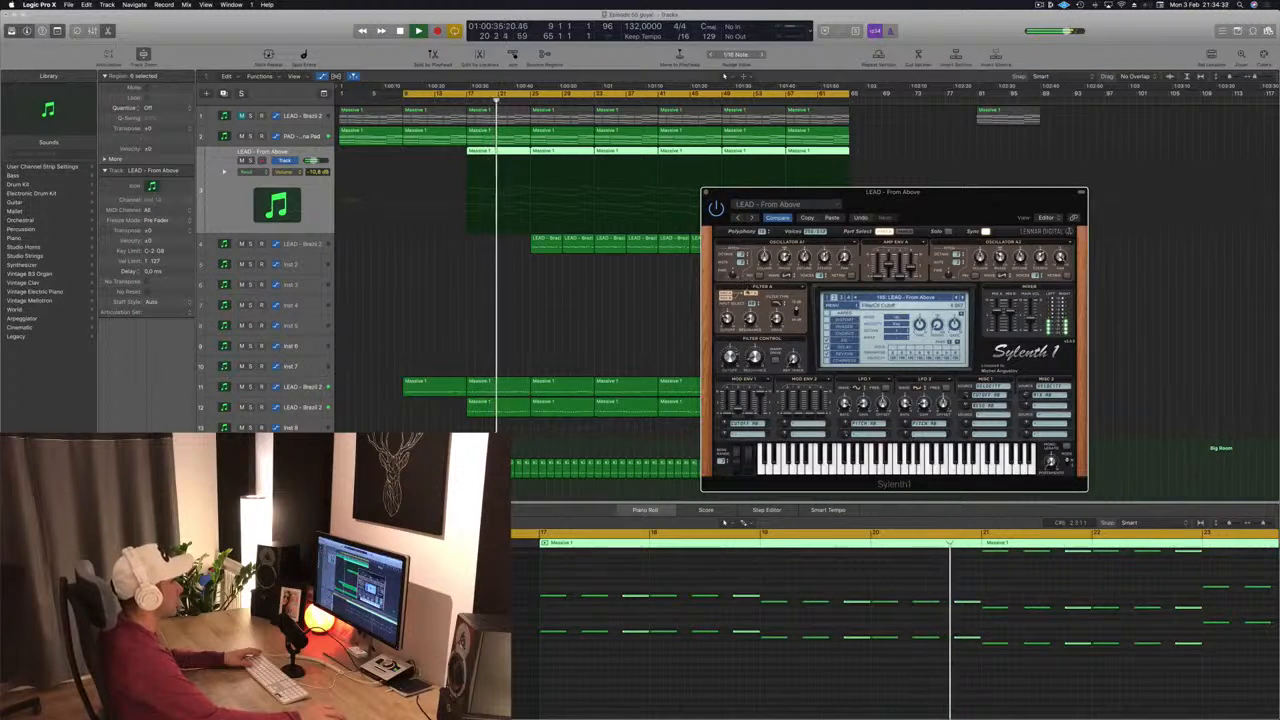
drag(870, 200, 765, 207)
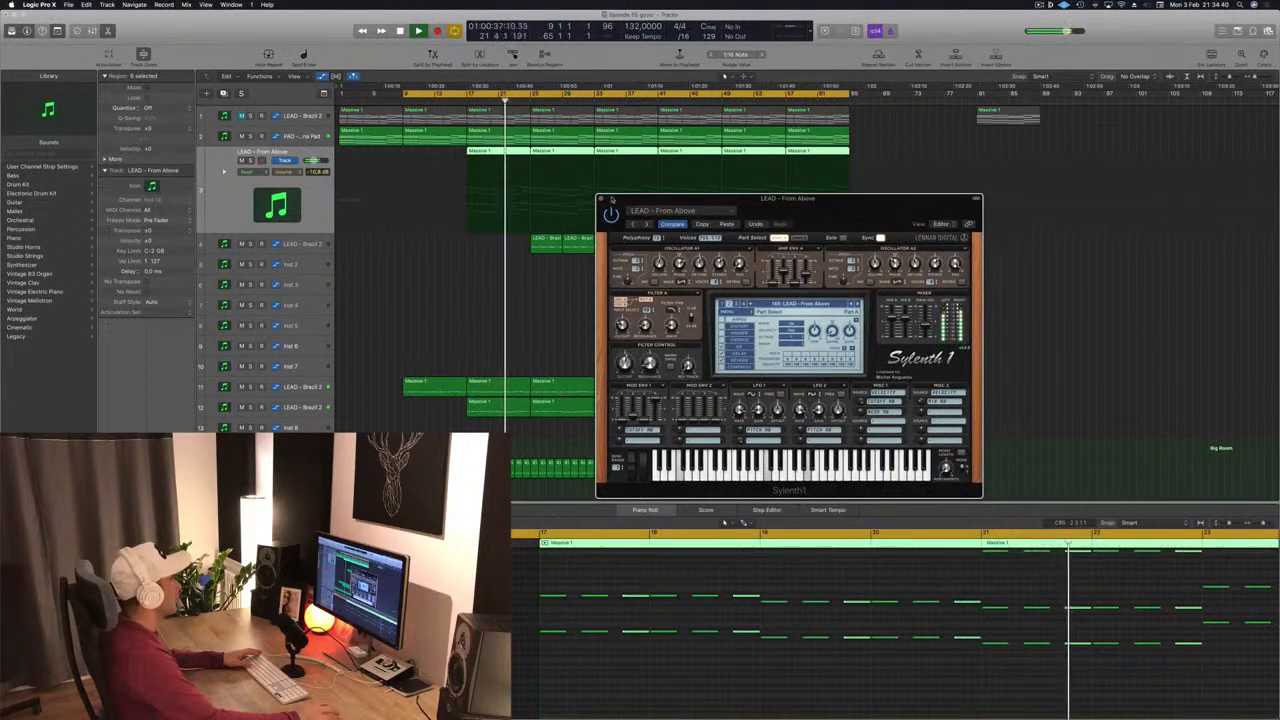
key(v)
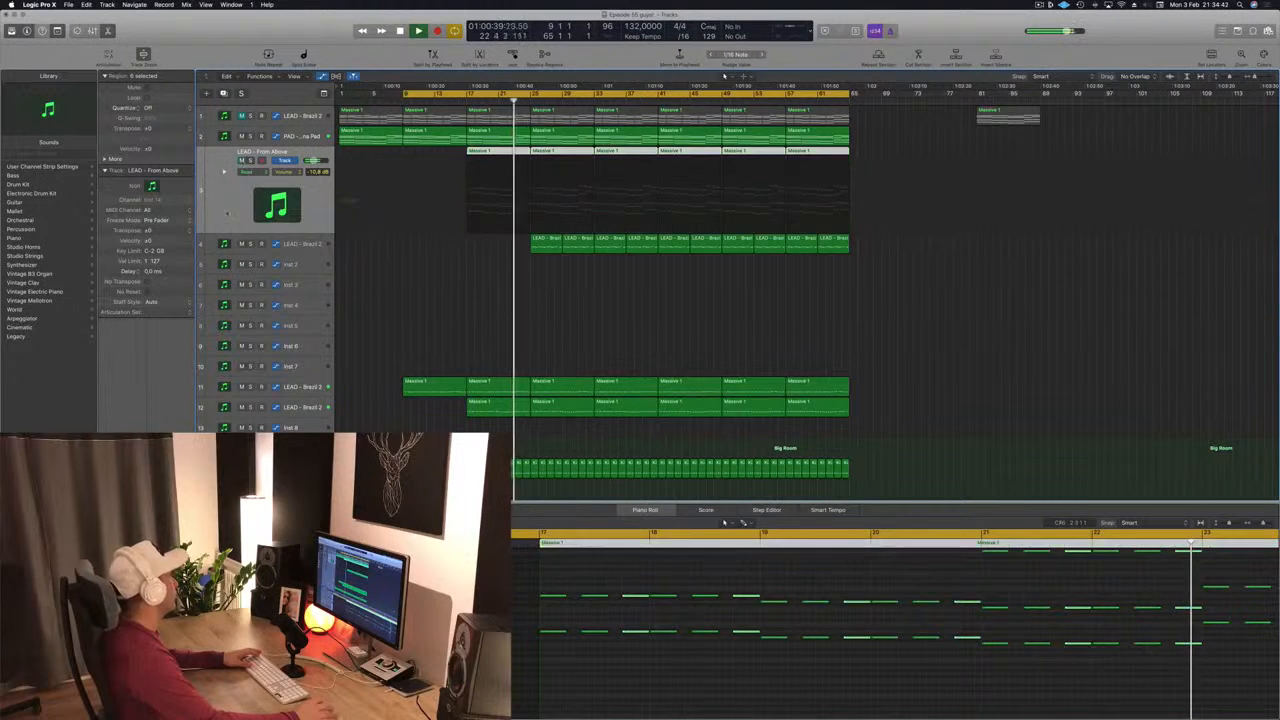
- Unmute the top LEAD - Brazil 2 track in place of LEAD - From Above, and delete its two regions before bar 17
click(241, 160)
click(242, 116)
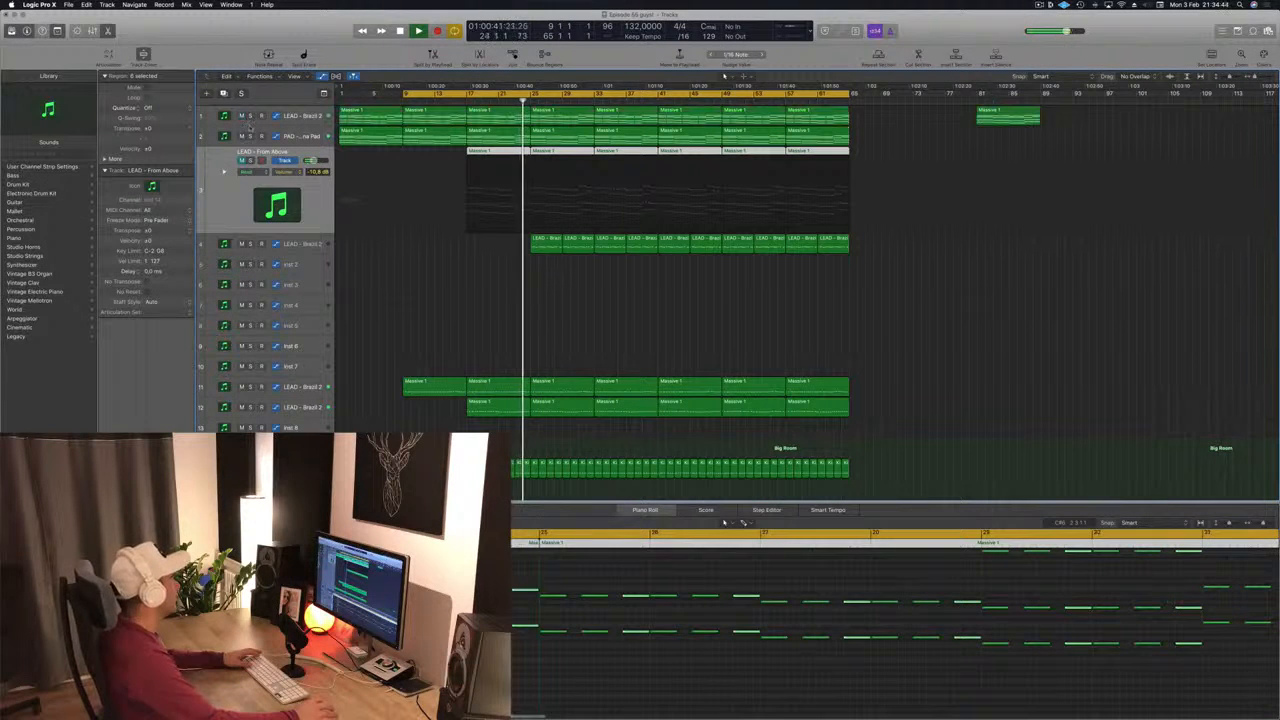
click(385, 116)
key(Delete)
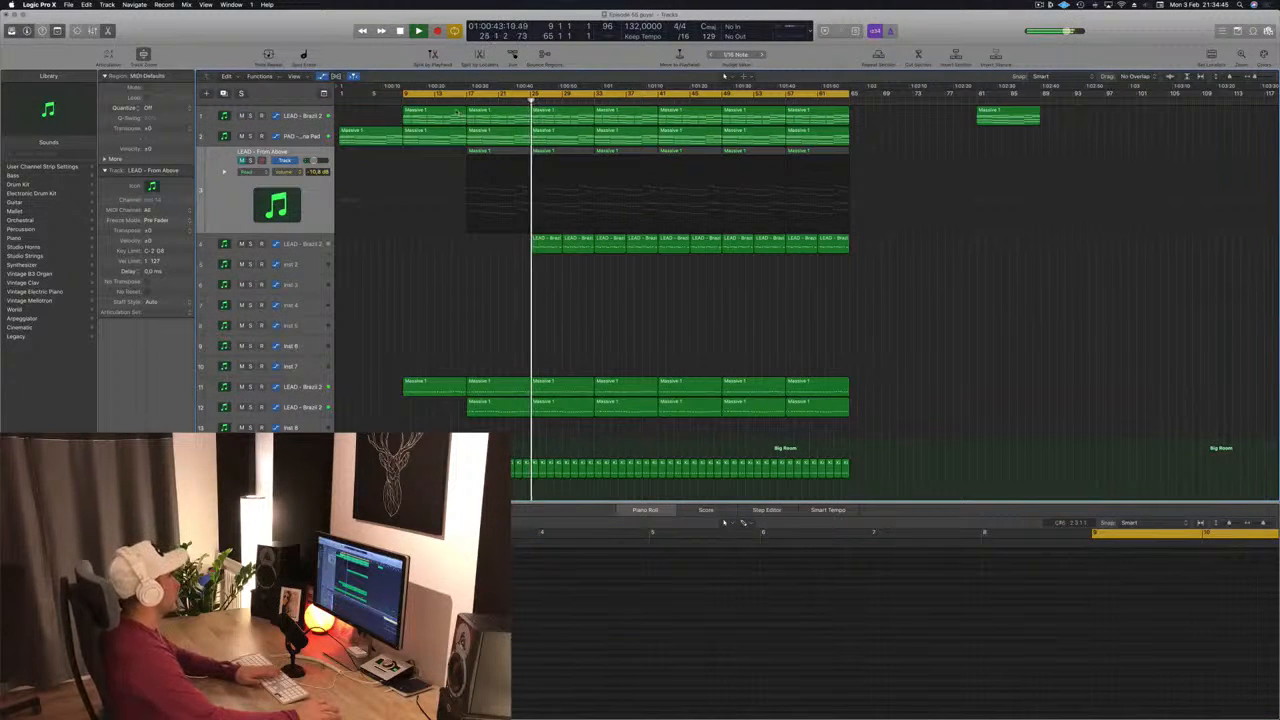
click(457, 112)
key(Delete)
click(458, 100)
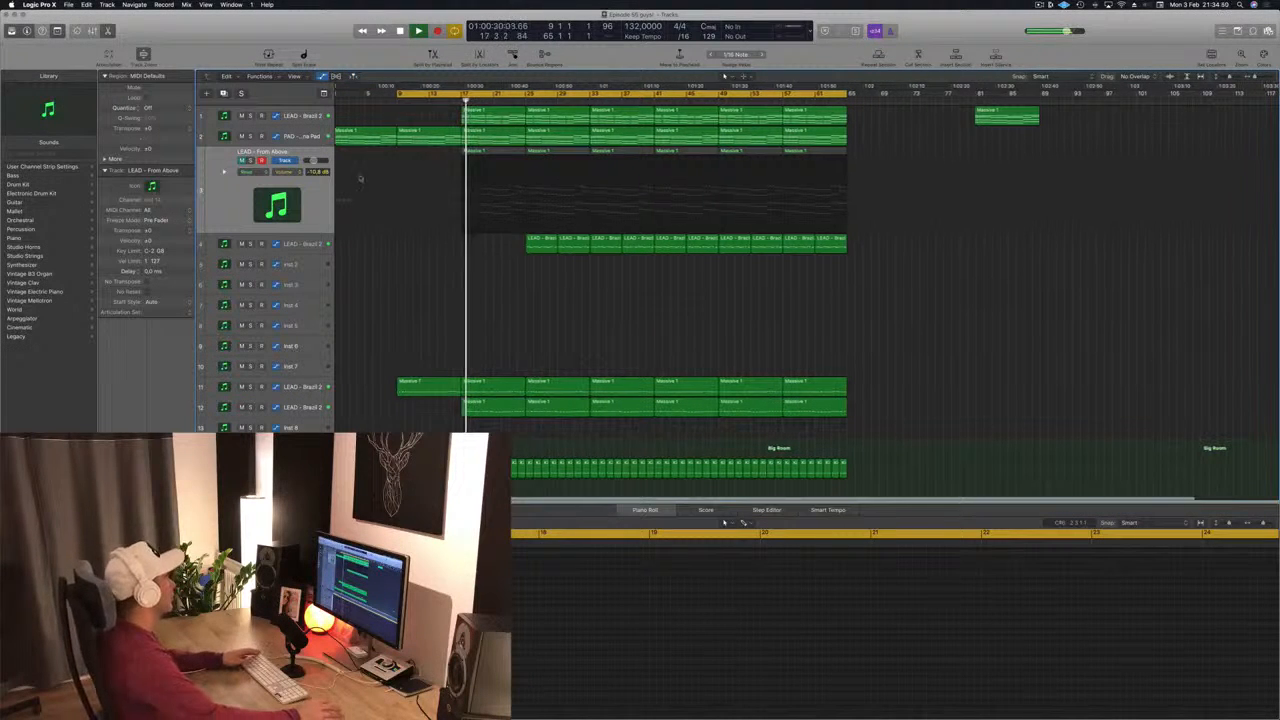
- Open the top LEAD - Brazil 2 track's Sylenth1, adjust its filter cutoff during playback, and place its window clear of the regions
click(305, 115)
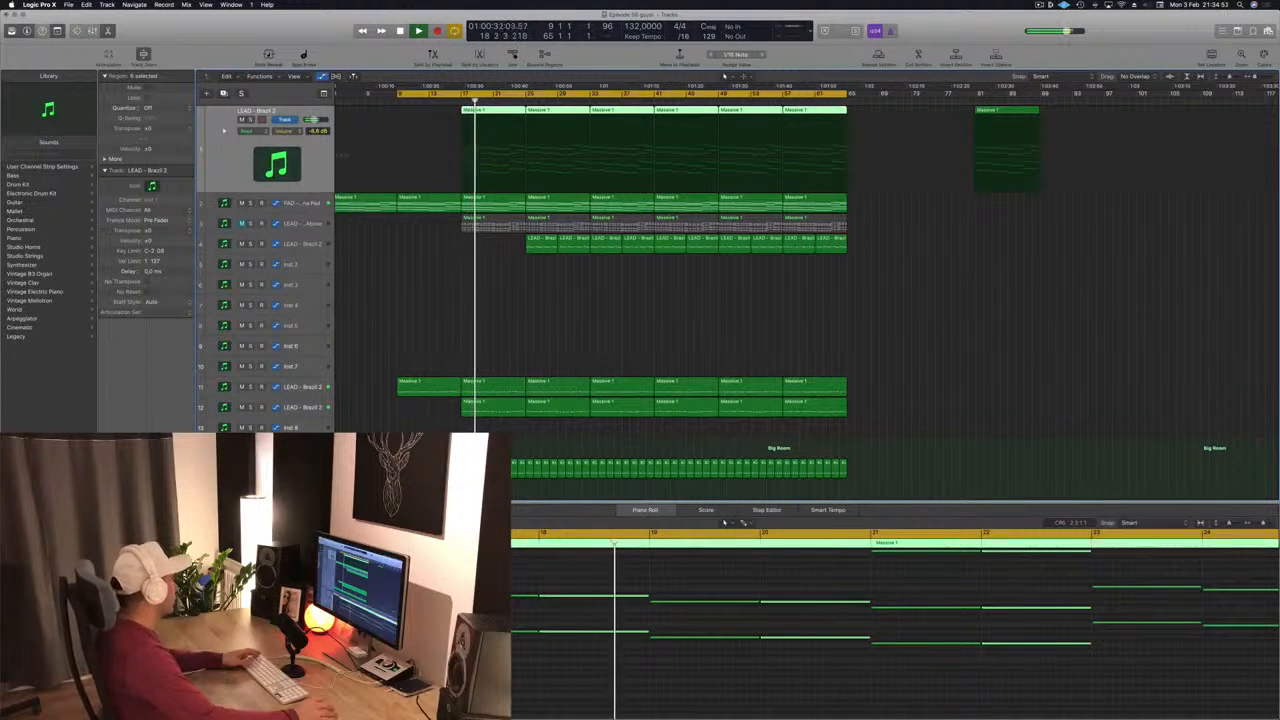
key(v)
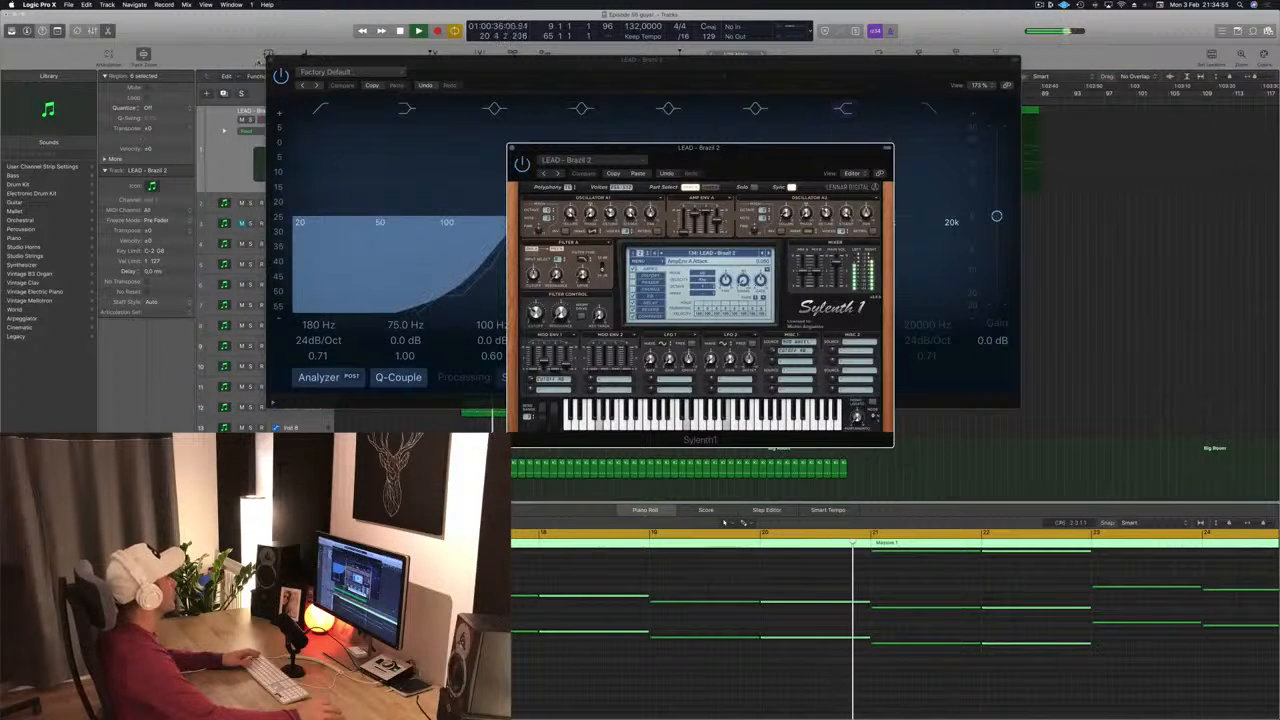
click(270, 60)
click(270, 60)
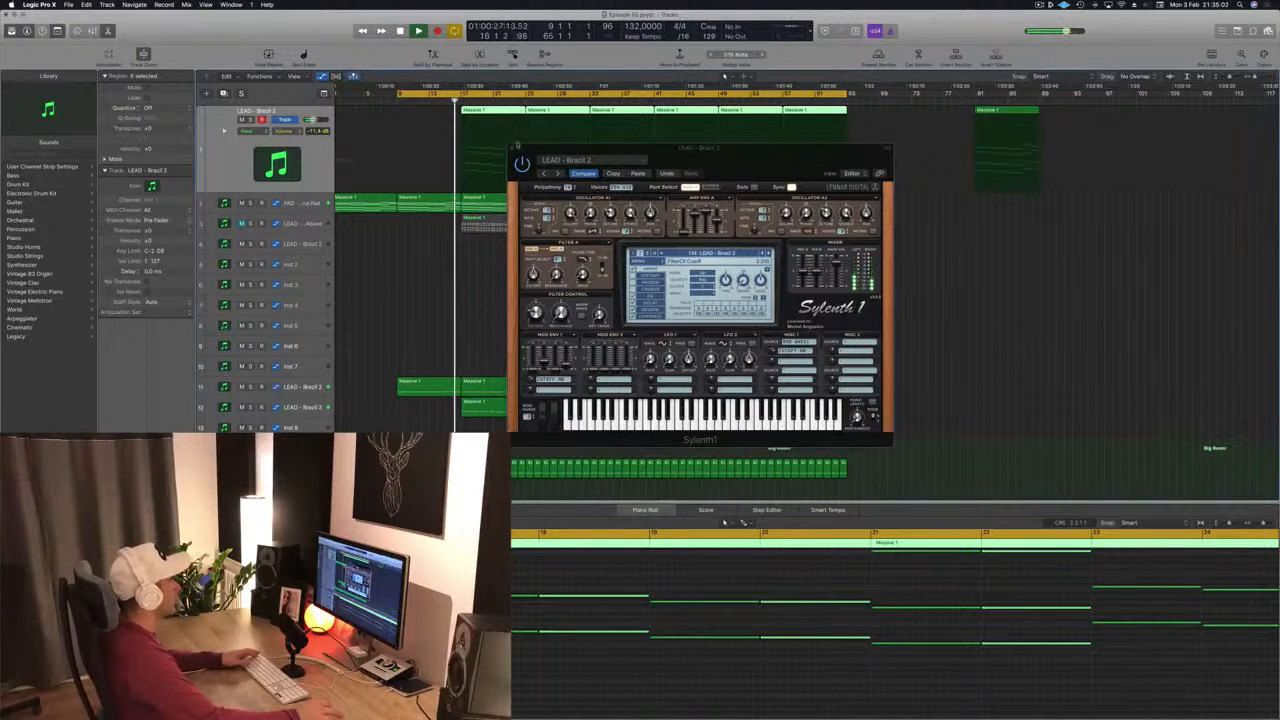
drag(698, 147, 985, 150)
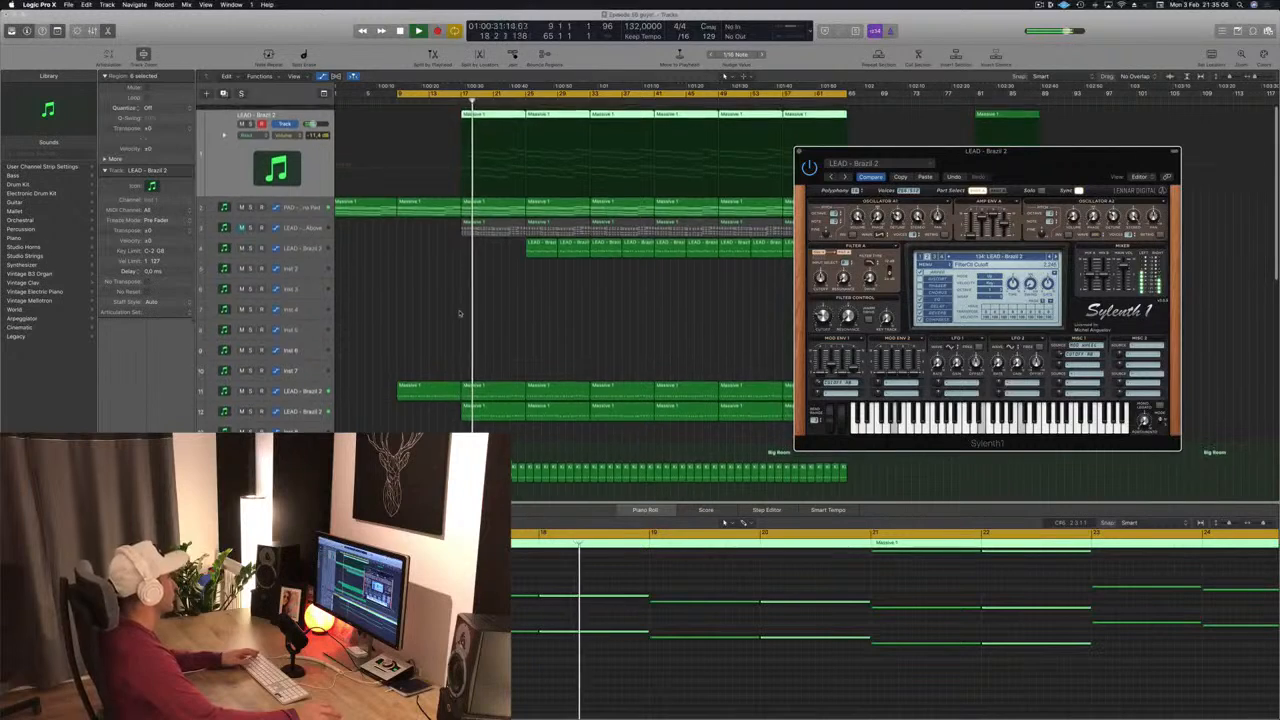
click(544, 358)
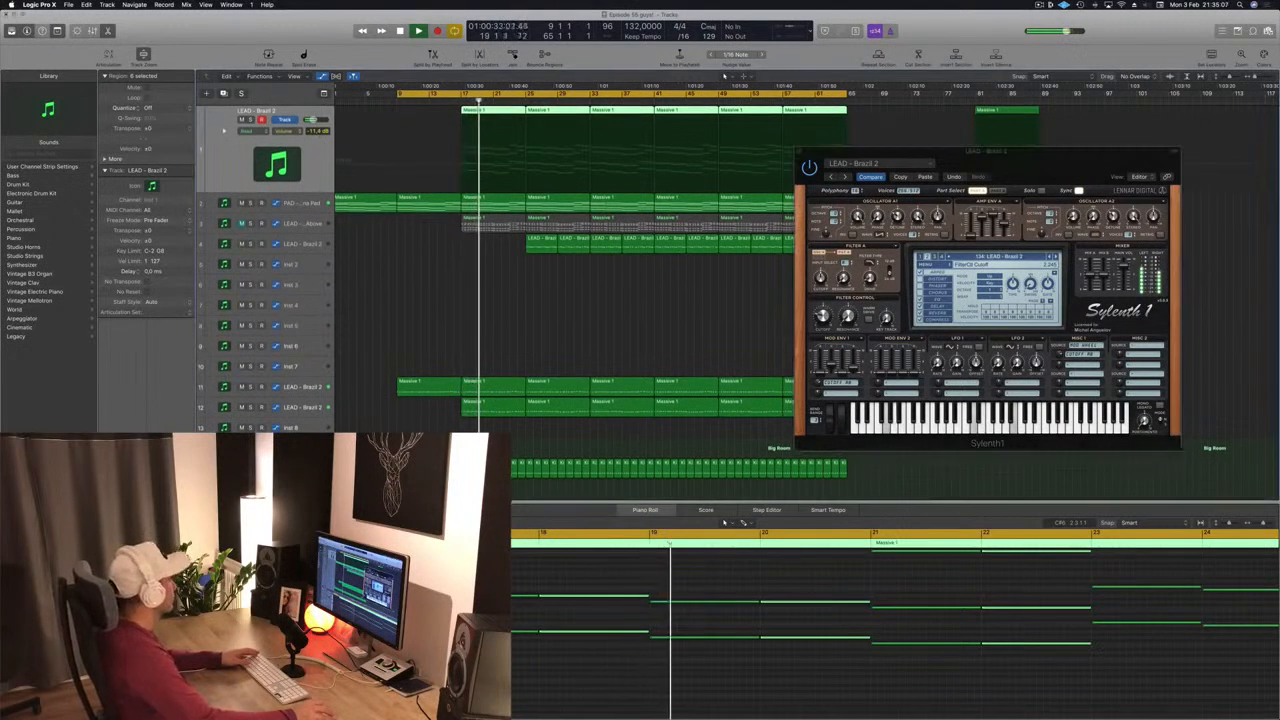
click(544, 358)
drag(1047, 154, 1118, 141)
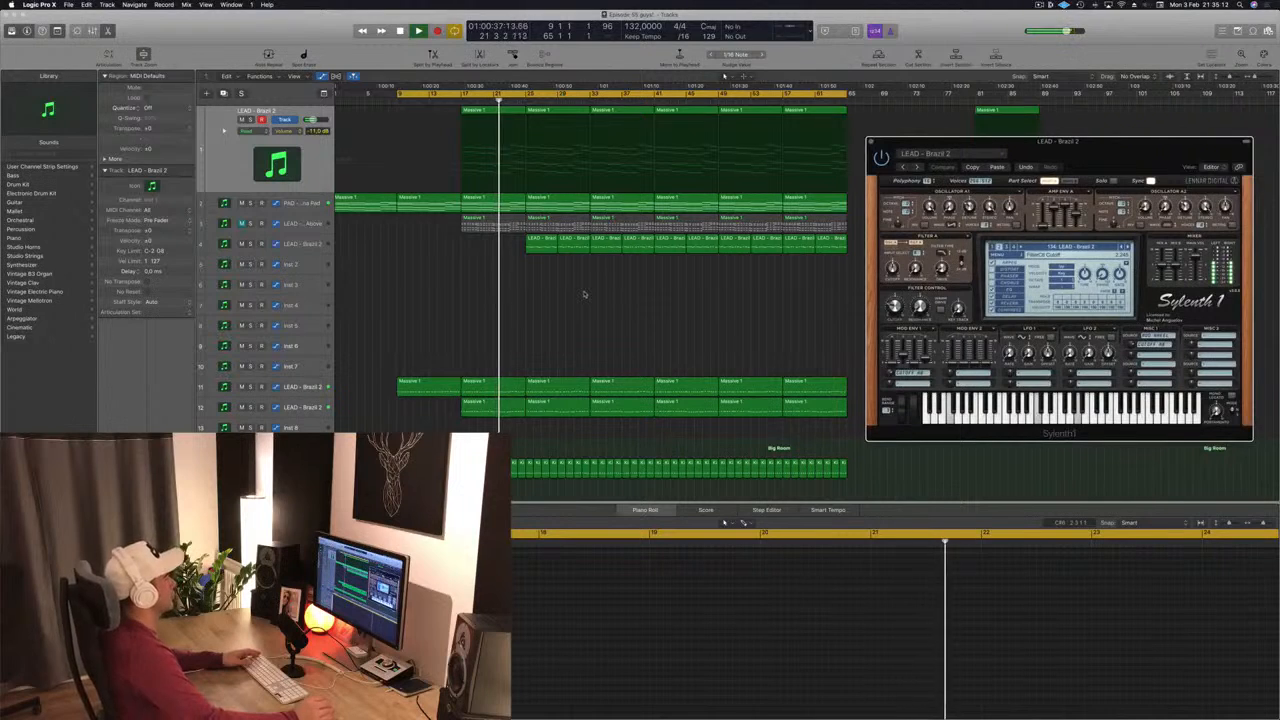
- Stop playback and select the 000-Mega Saw Riser With noise track in the Big Room kit
scroll(584, 294, down, 10)
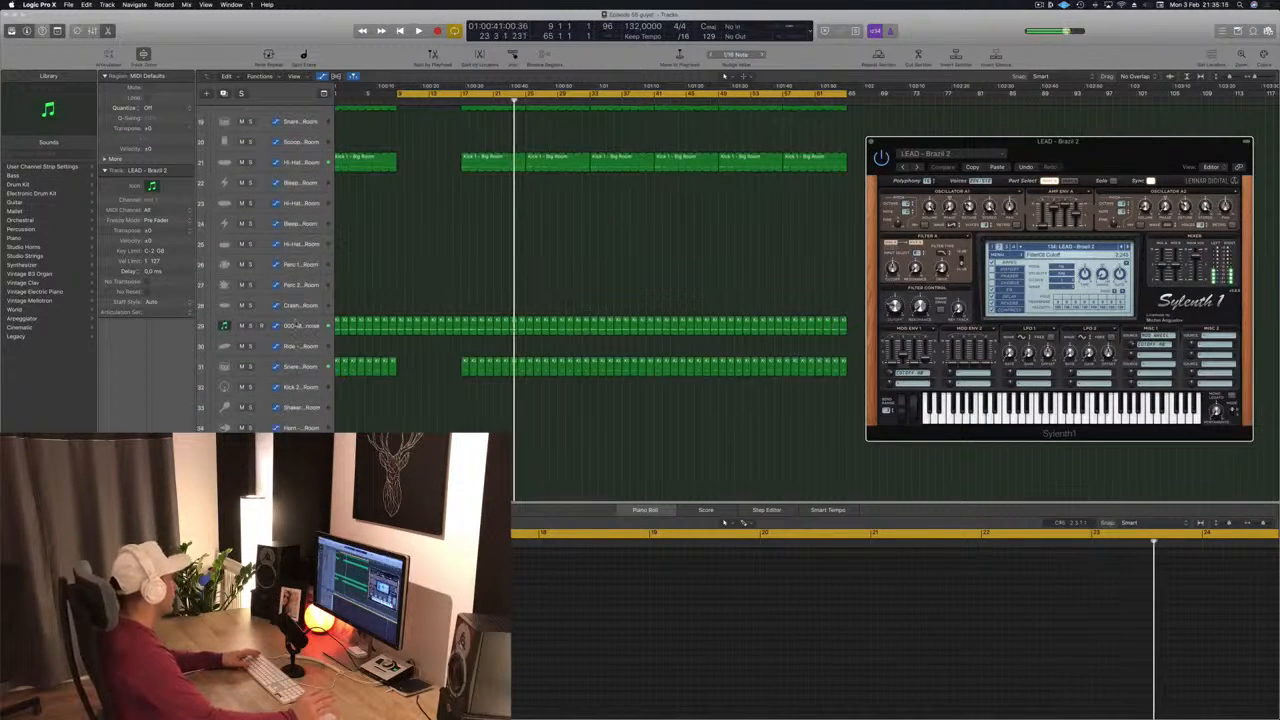
click(296, 323)
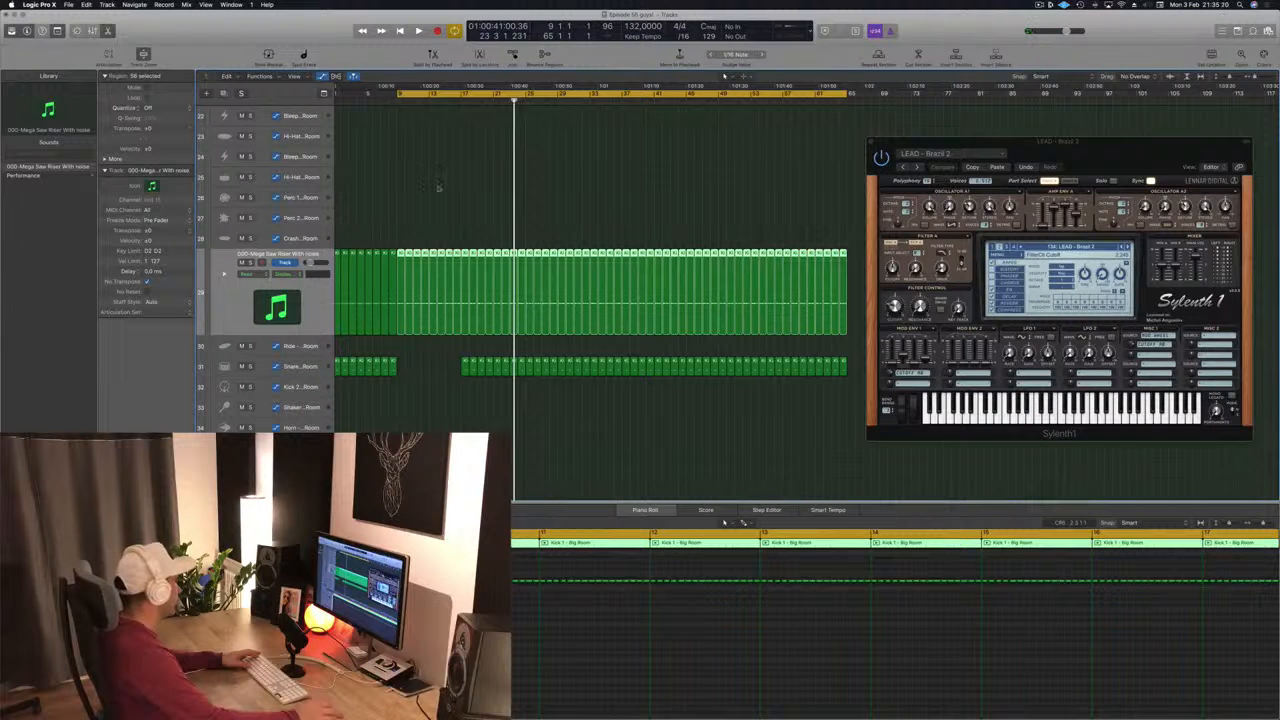
key(super+Left)
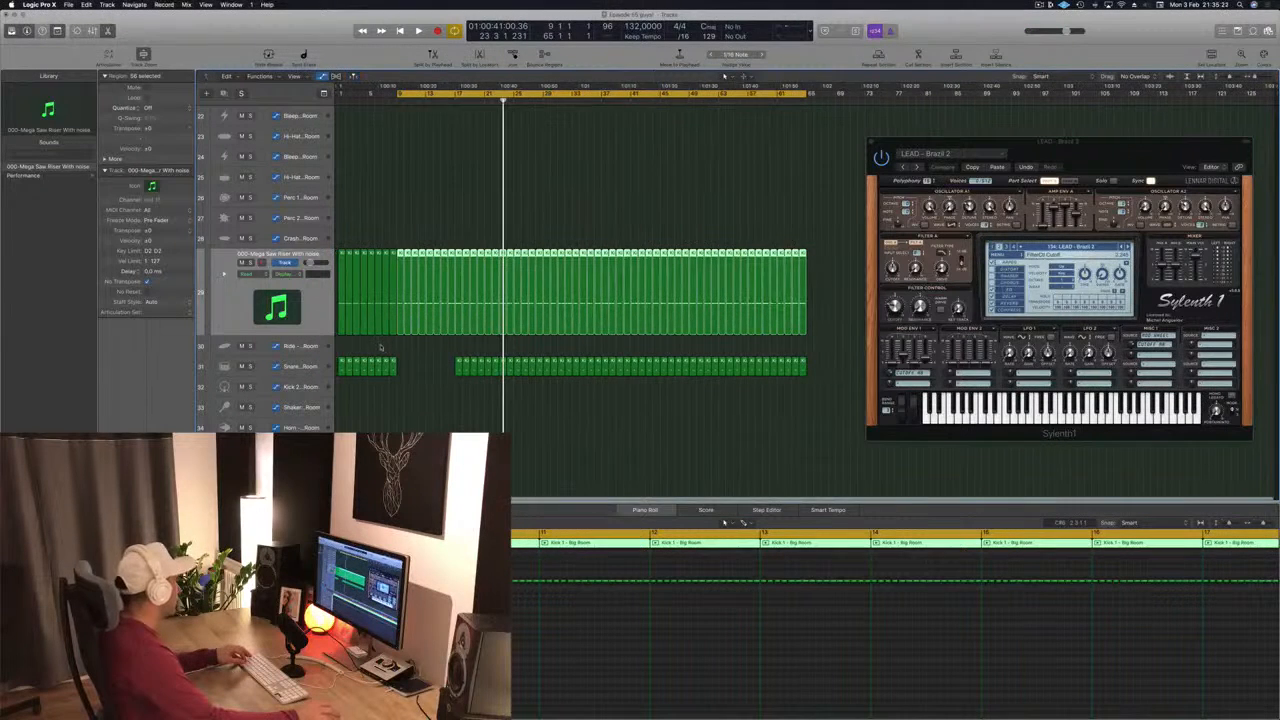
- Copy all regions from the 000-Mega Saw Riser With noise track to the Perc 1 track and delete the originals from the riser track
drag(828, 309, 343, 287)
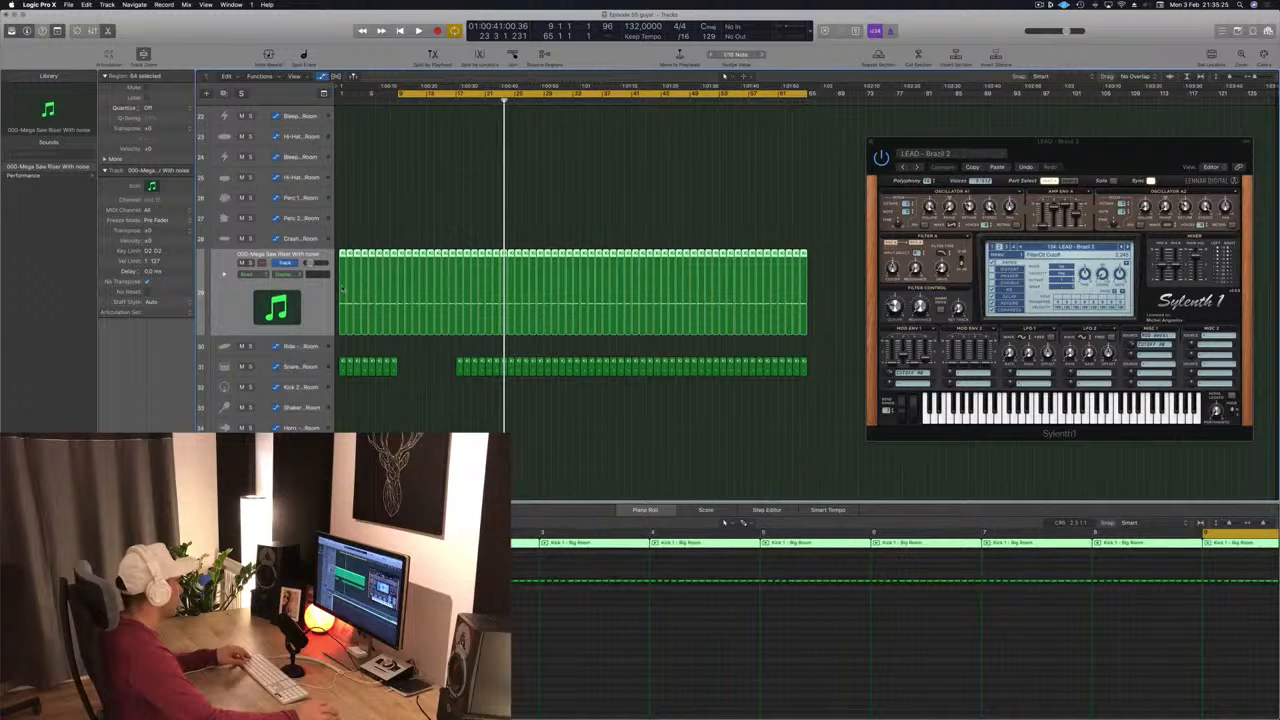
drag(342, 289, 342, 205)
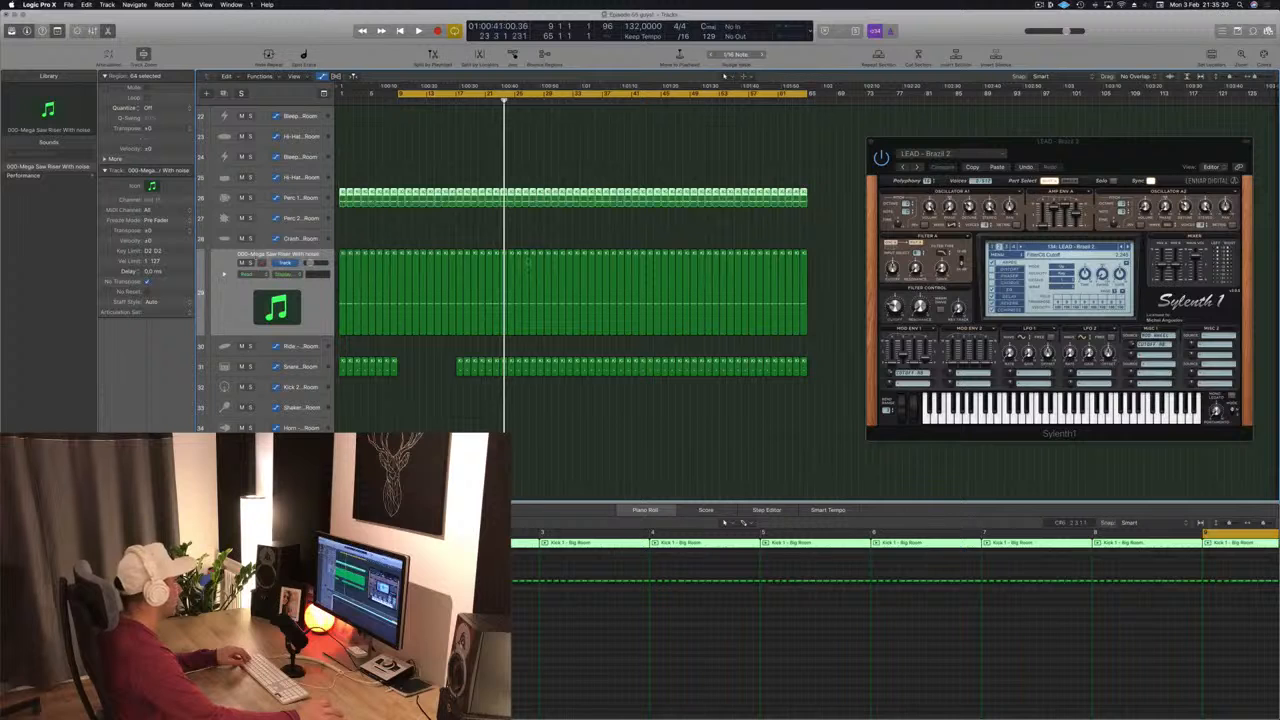
drag(841, 298, 361, 292)
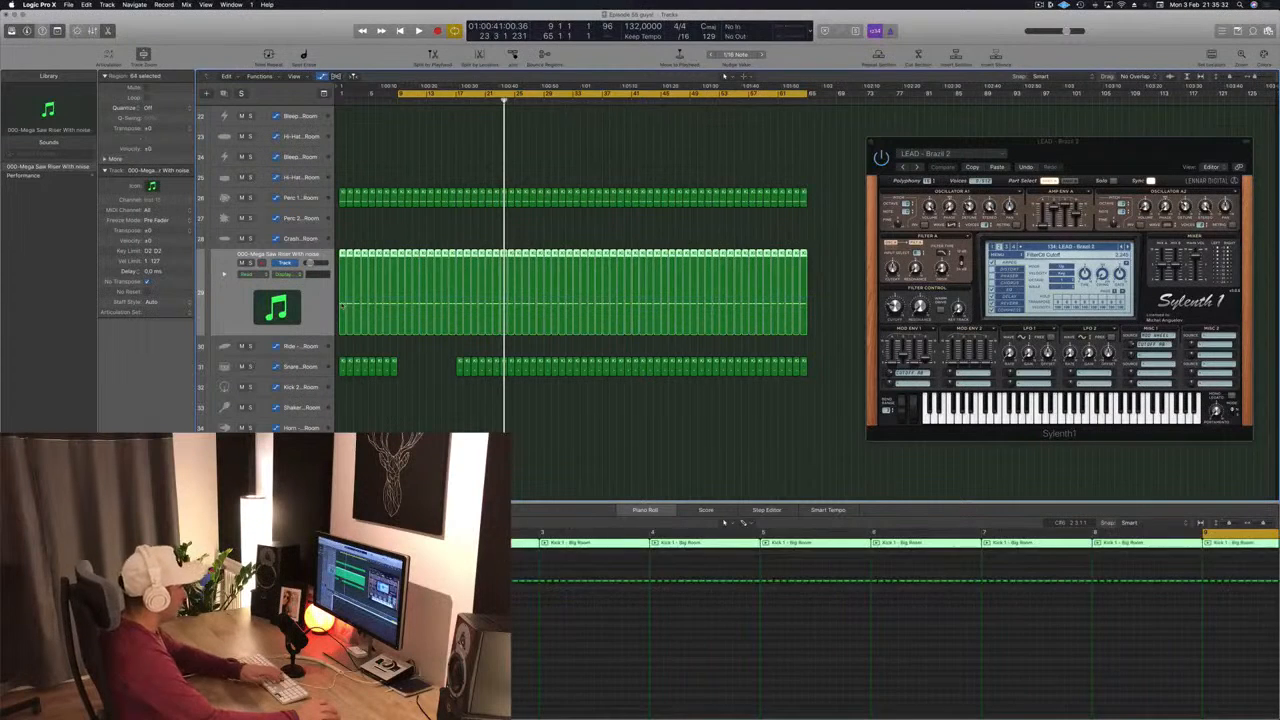
key(Delete)
key(space)
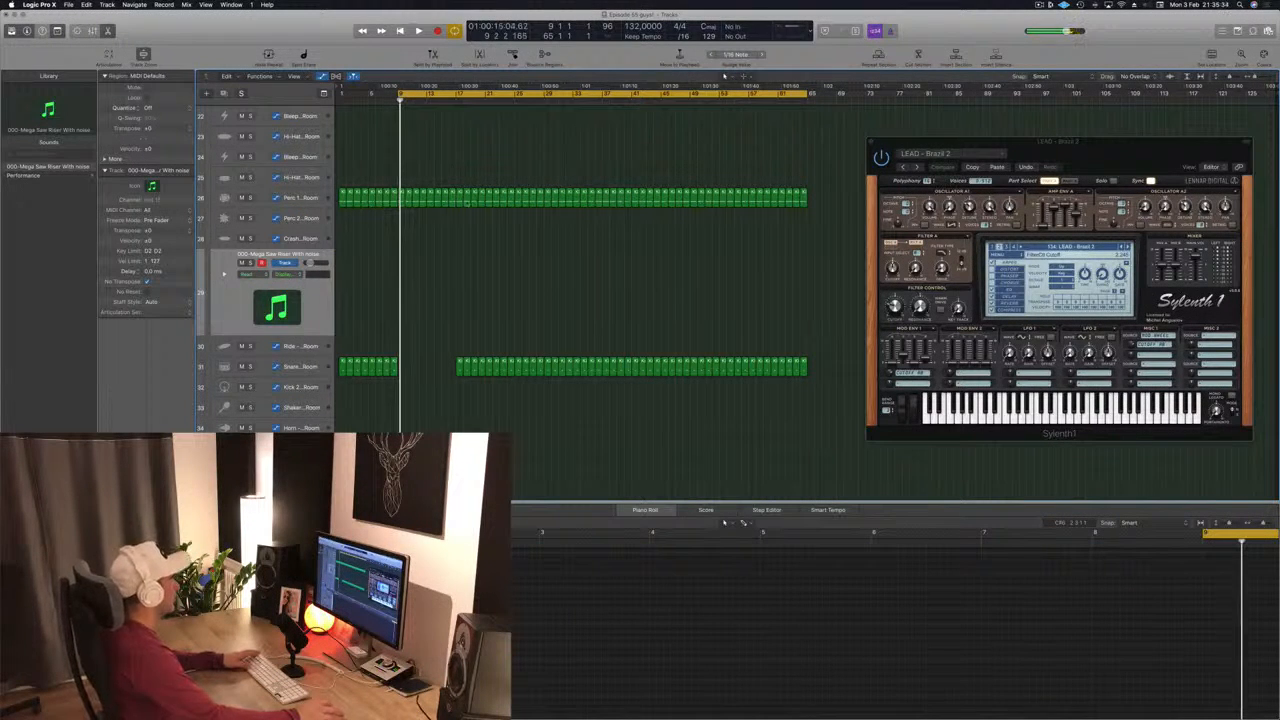
- Select all the Perc 1 regions and listen to them with the arrangement from bar 9
drag(828, 218, 343, 200)
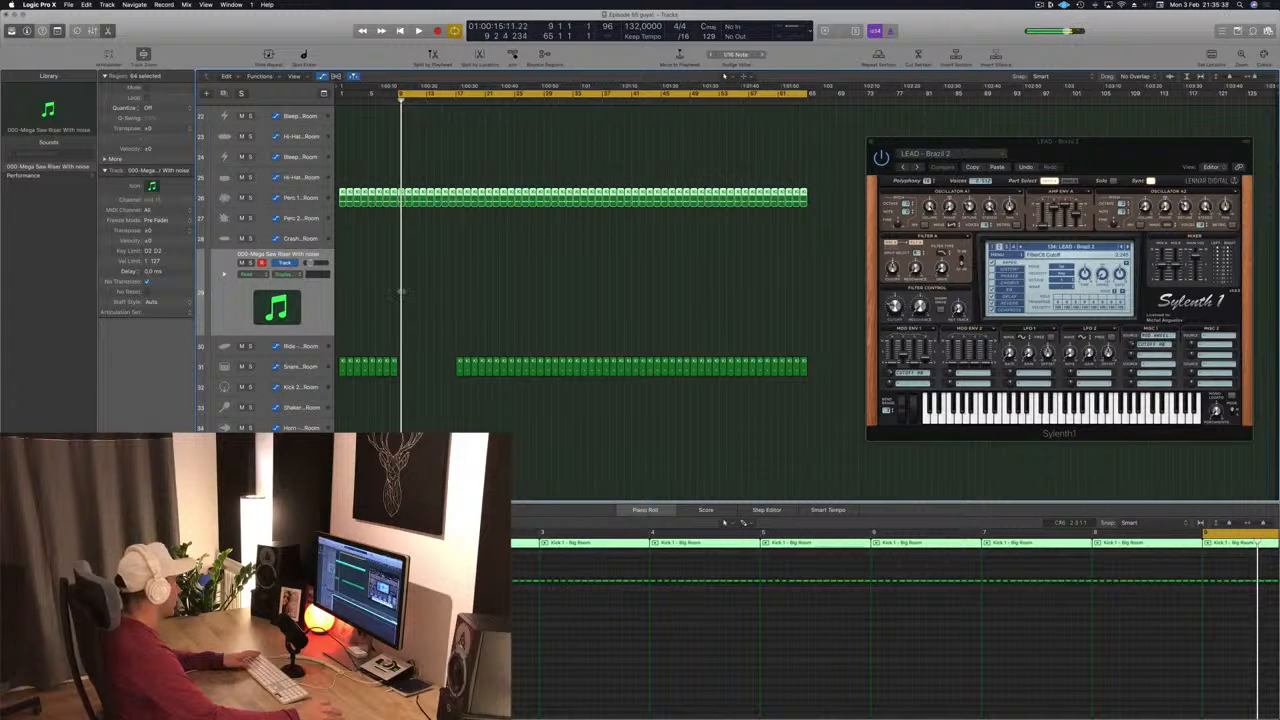
scroll(401, 292, up, 6)
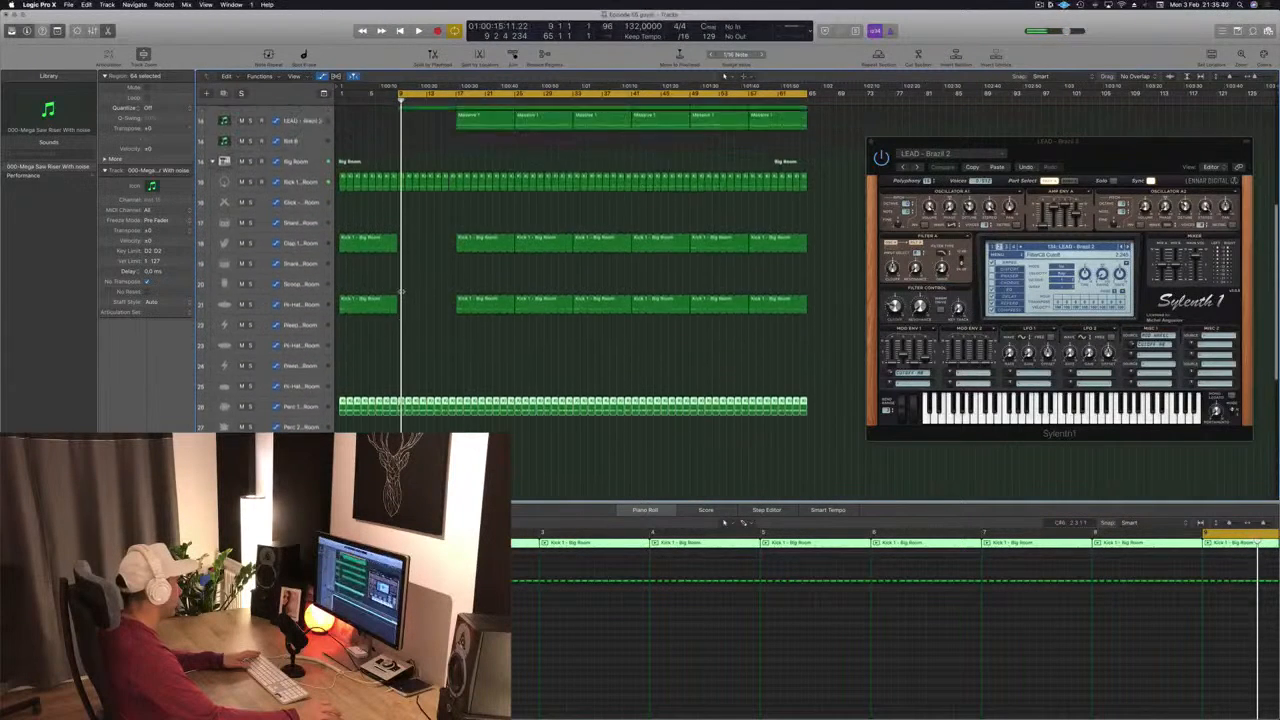
scroll(401, 292, down, 4)
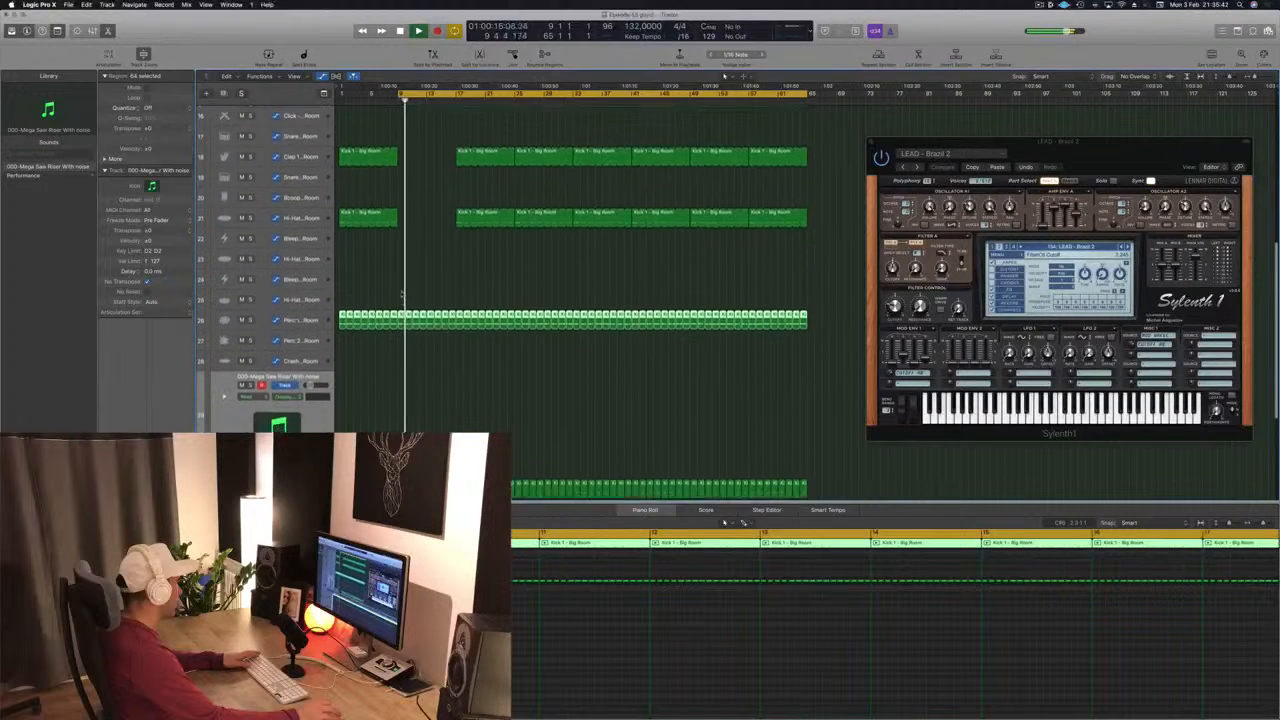
scroll(402, 293, down, 1)
key(space)
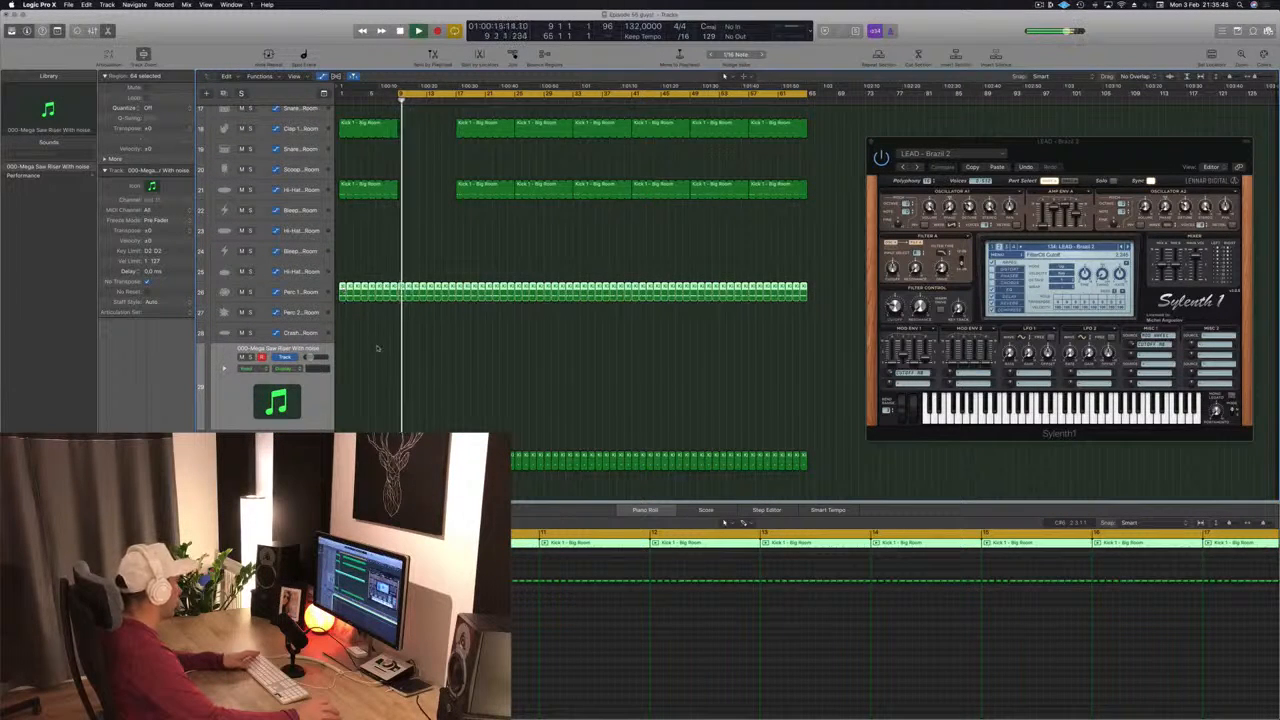
scroll(377, 348, down, 3)
- Show the mixer, audition the percussion sound in solo, add its missing aux channel strip, and lower that channel's volume
key(x)
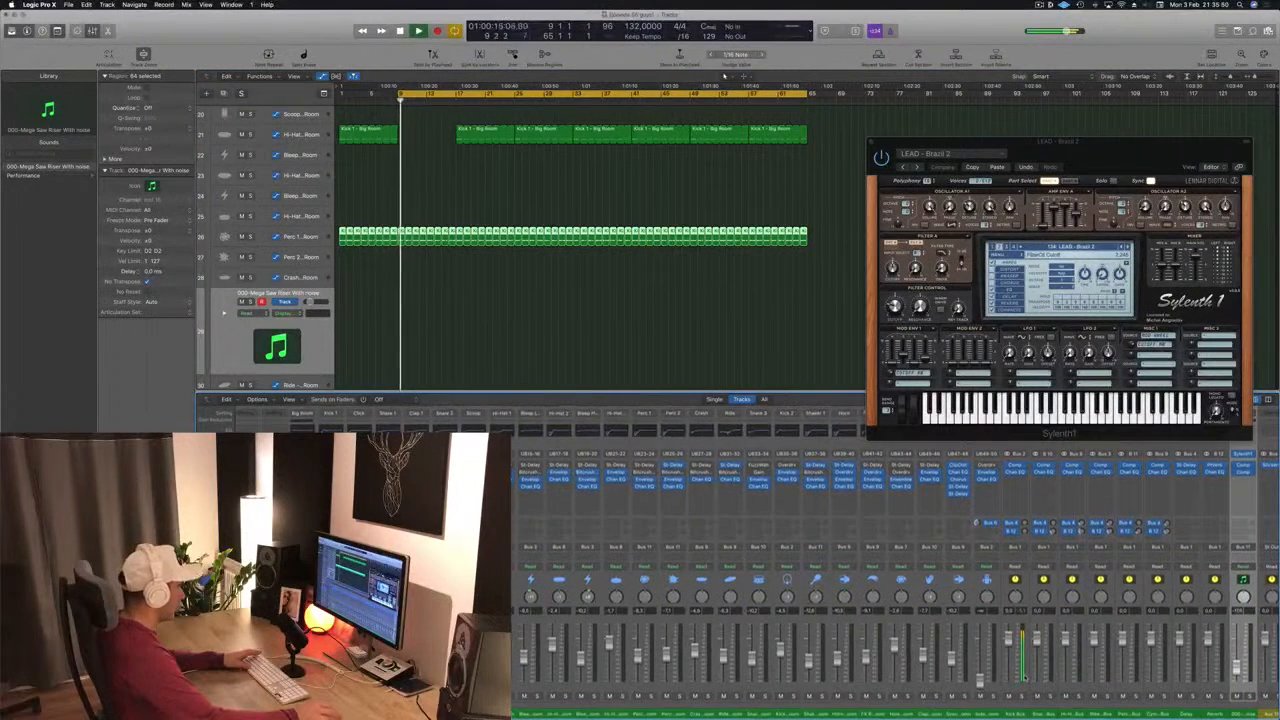
key(s)
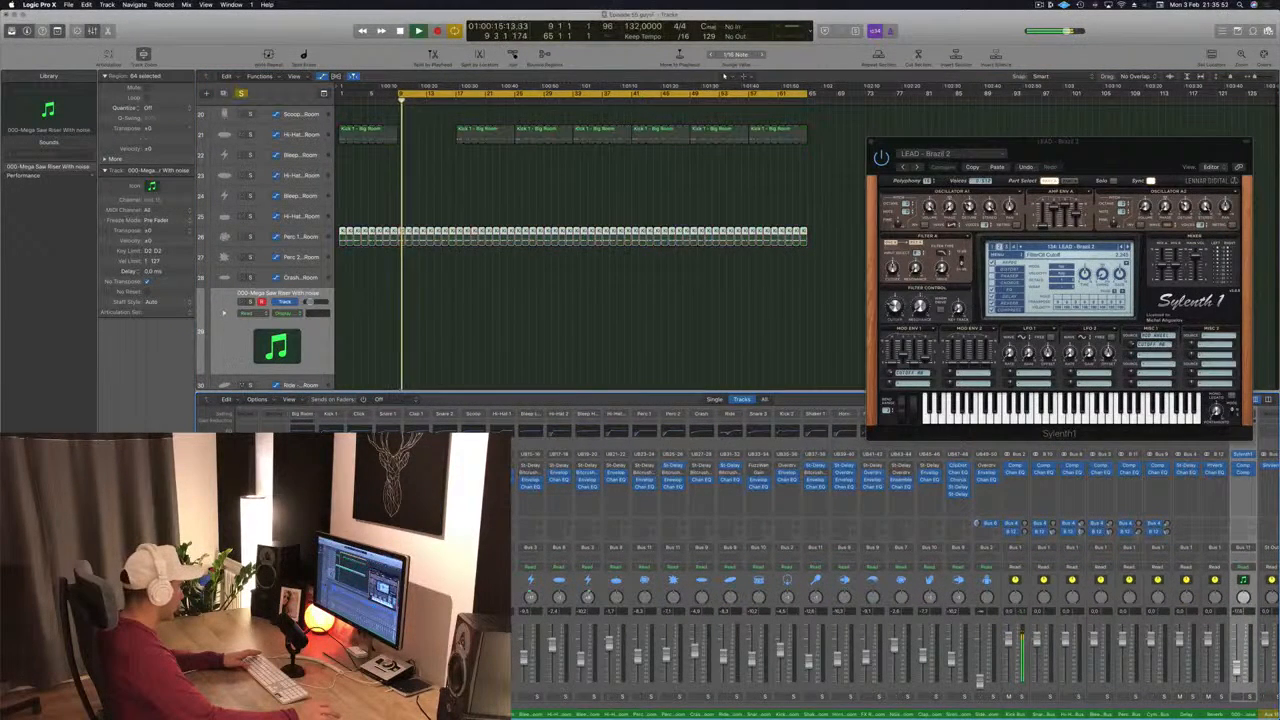
key(s)
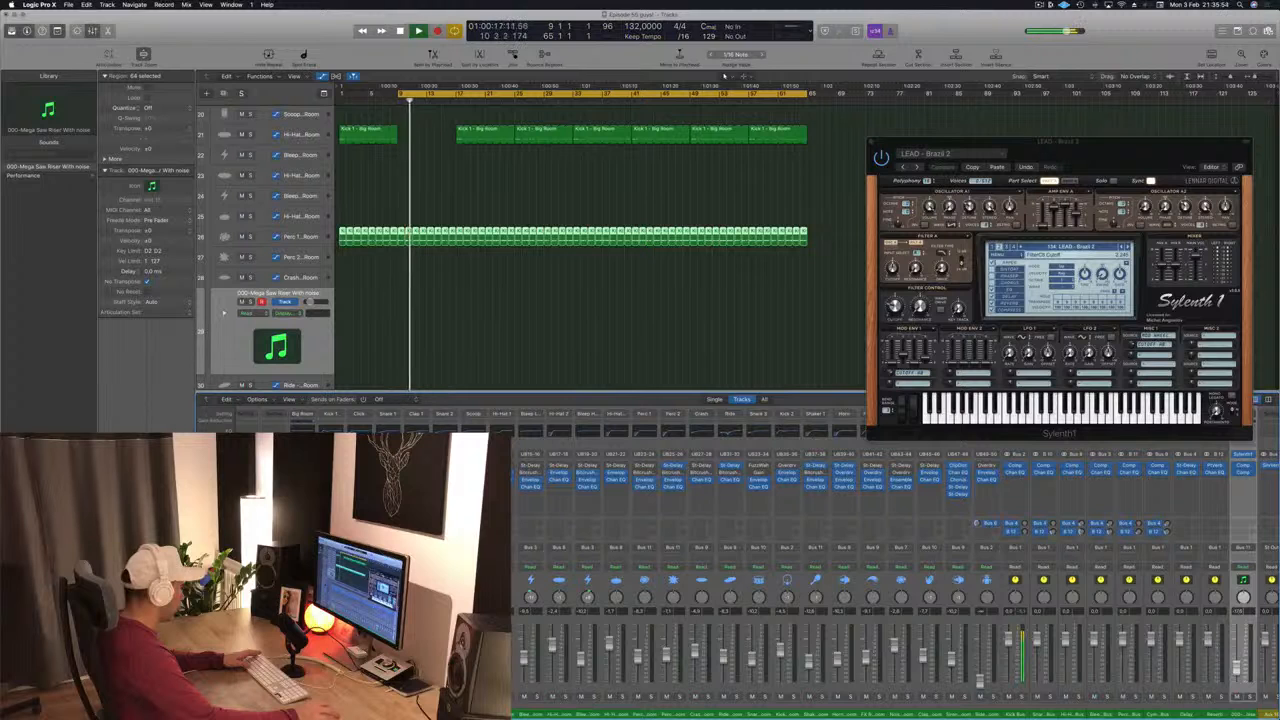
key(super+z)
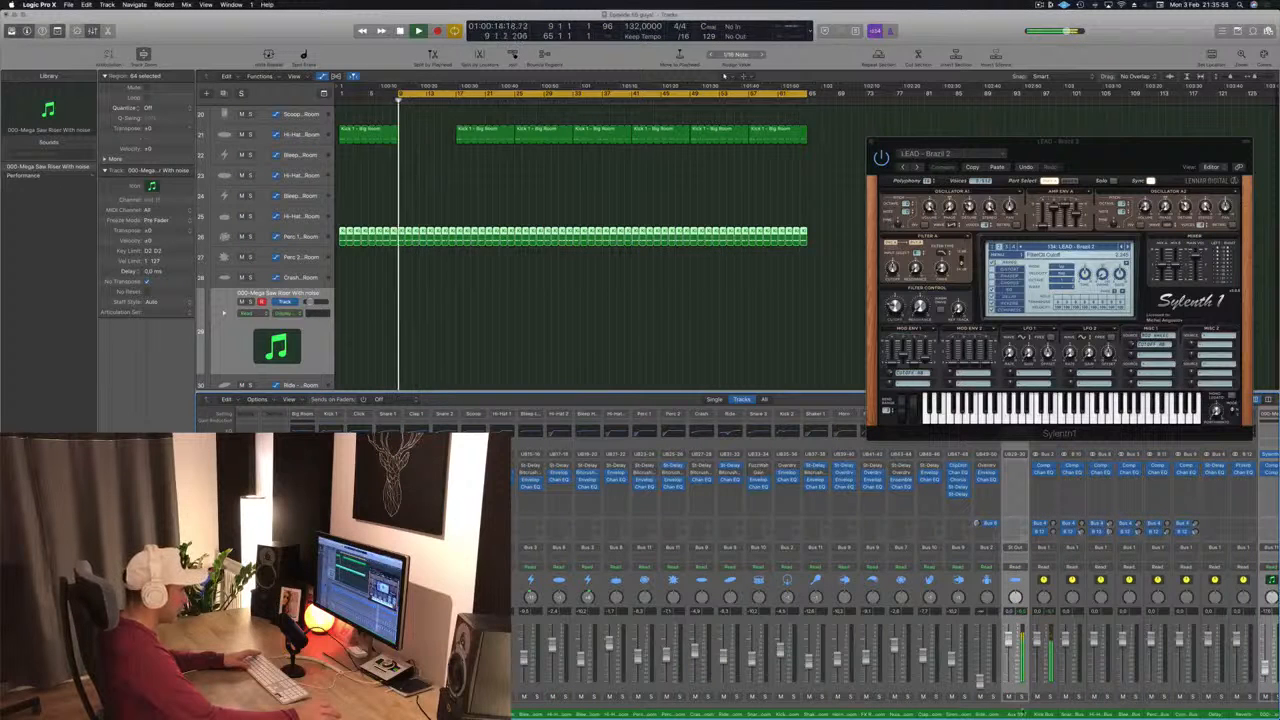
key(s)
key(s)
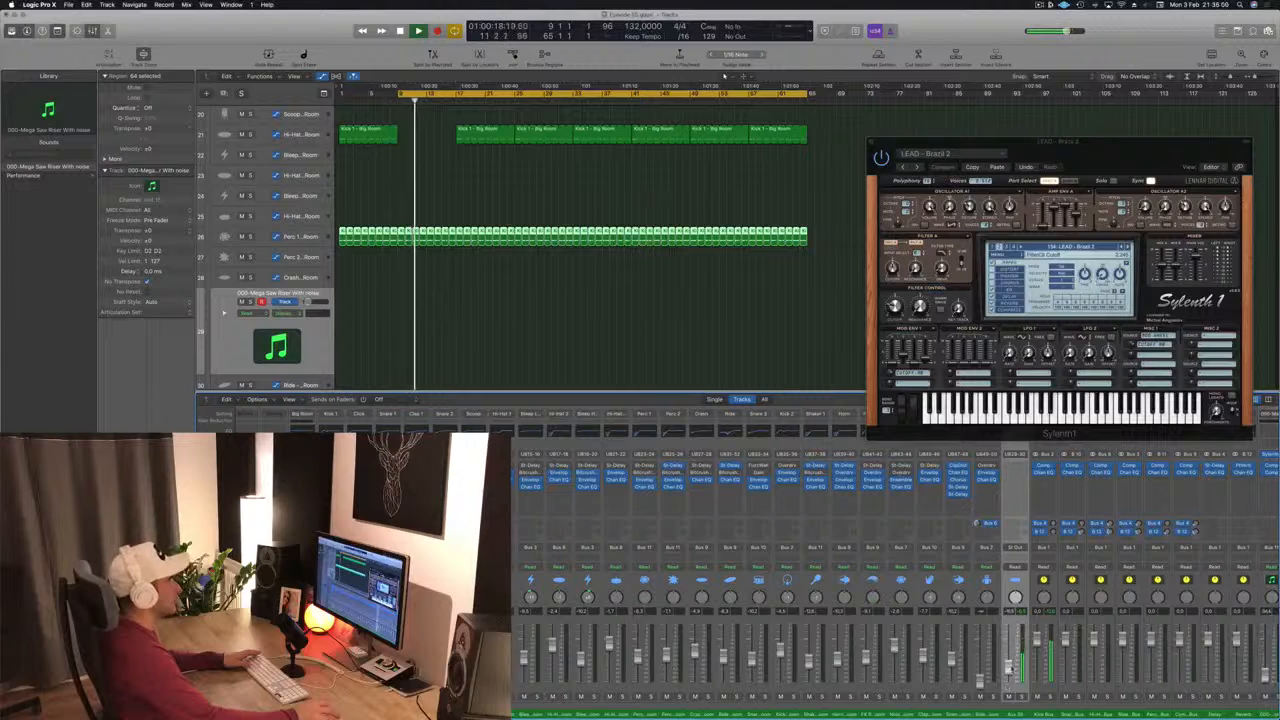
key(s)
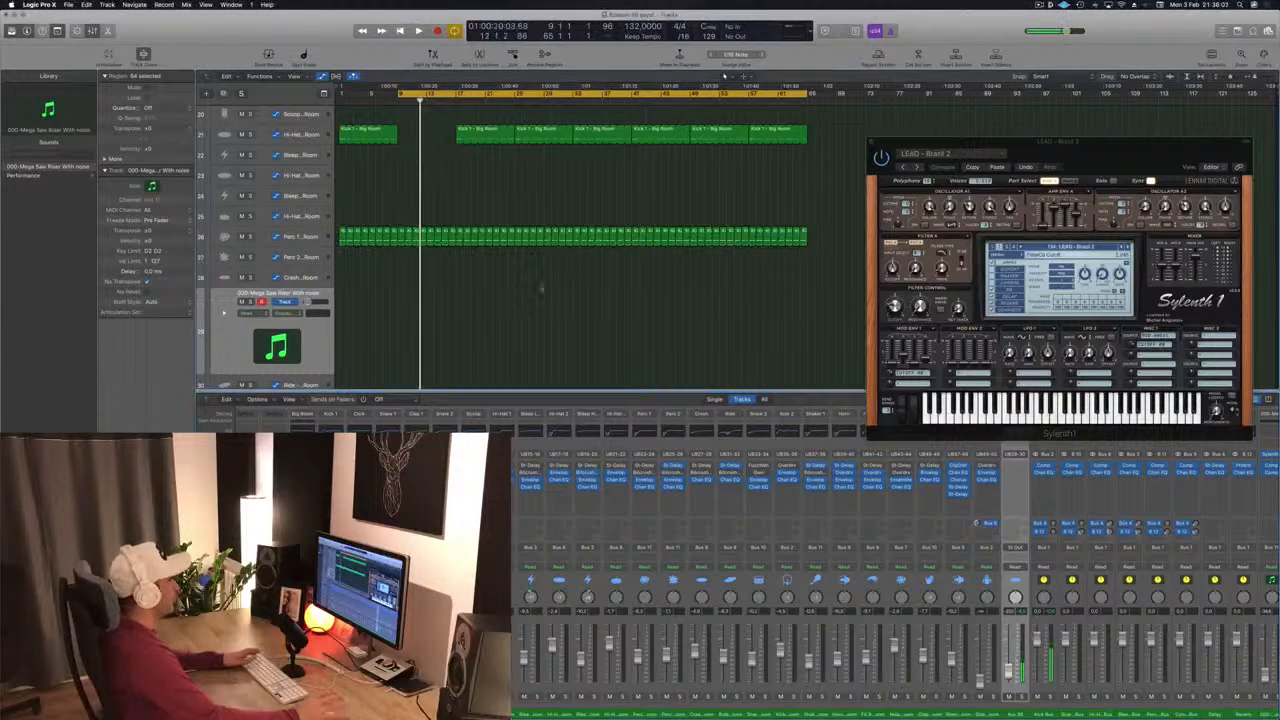
- Delete the Kick 1 regions before bar 17 in the Big Room kit
scroll(551, 311, up, 10)
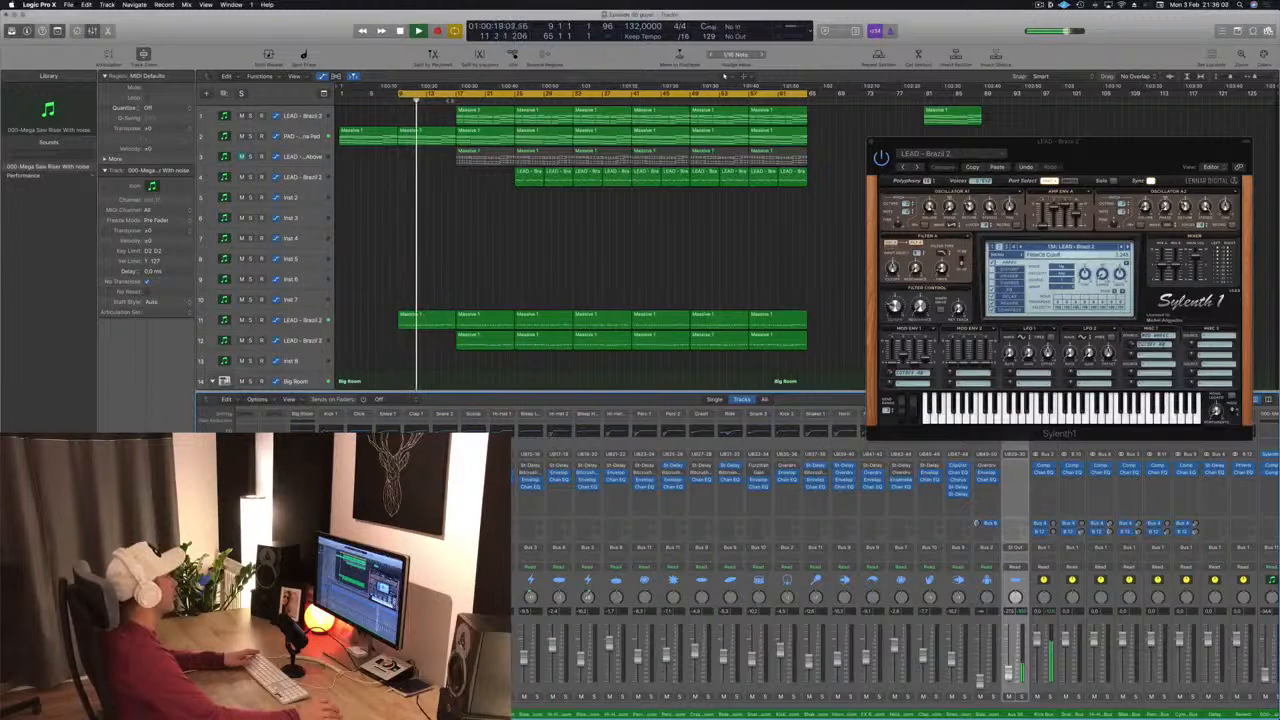
scroll(440, 265, down, 10)
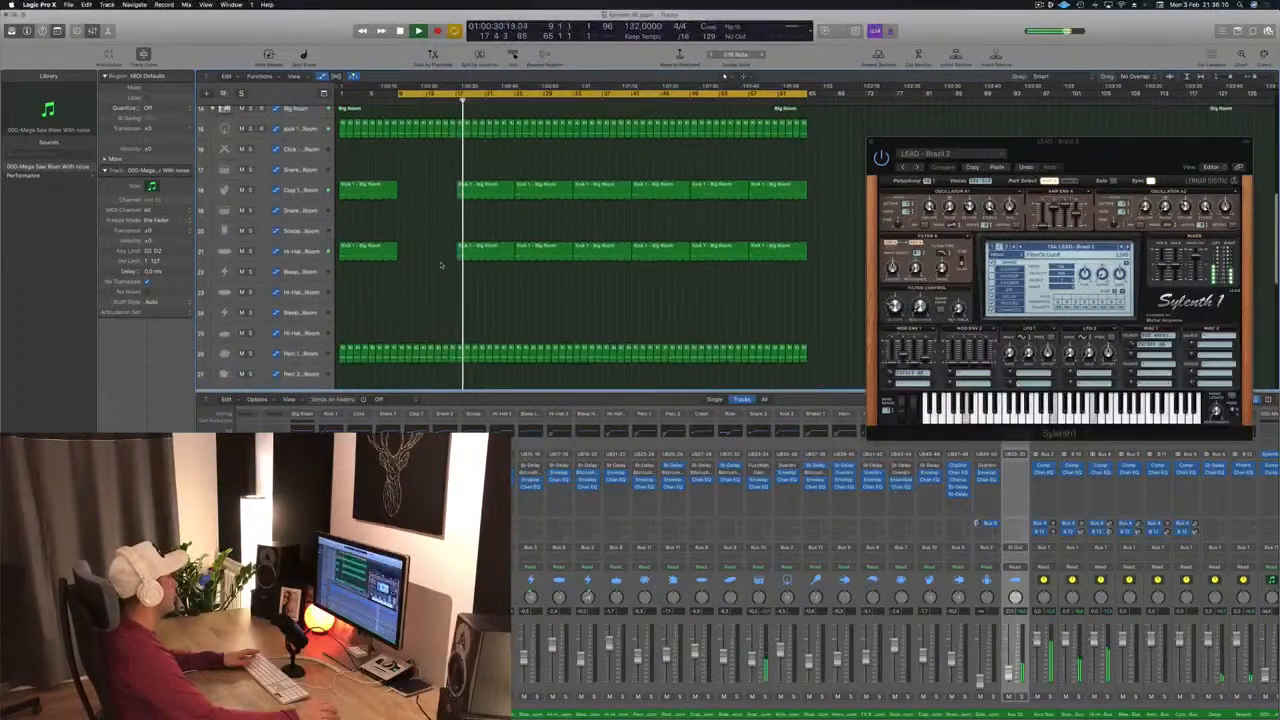
scroll(440, 265, up, 4)
drag(340, 212, 457, 248)
key(Delete)
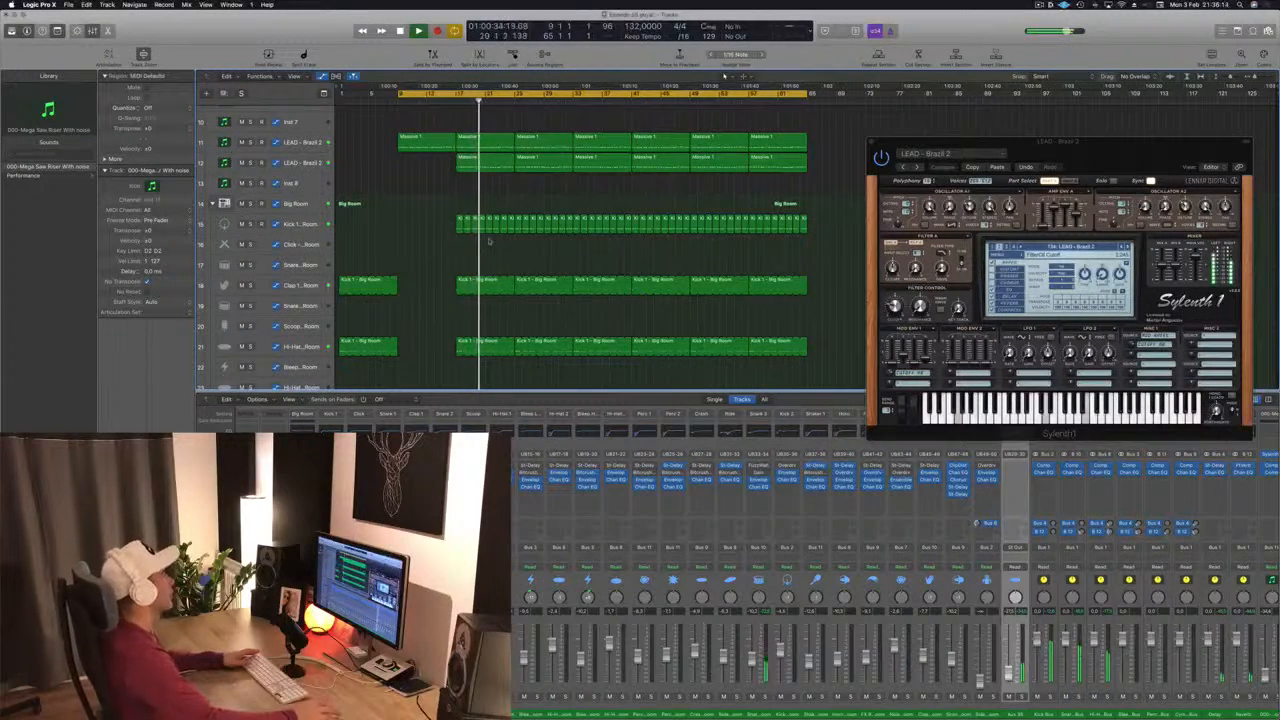
- Select the Snare 3 track in the Big Room kit and lower its volume during playback
scroll(489, 240, up, 7)
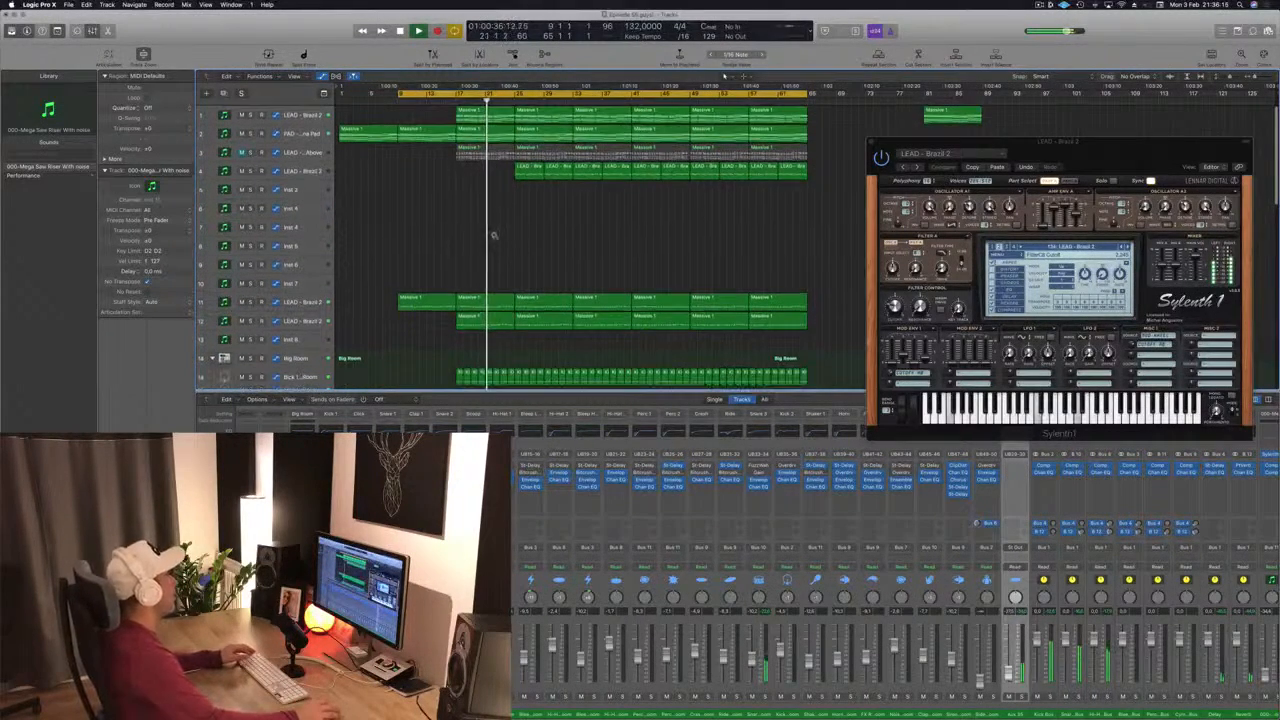
scroll(494, 237, down, 1)
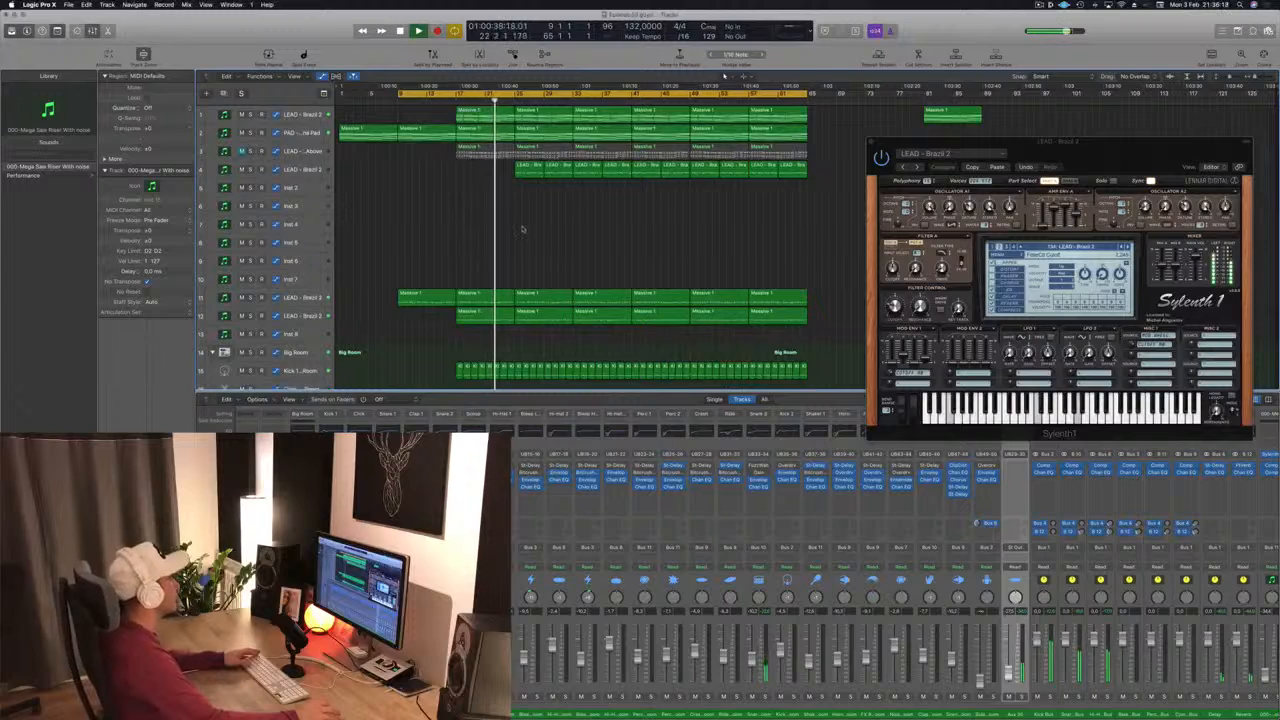
scroll(436, 230, down, 5)
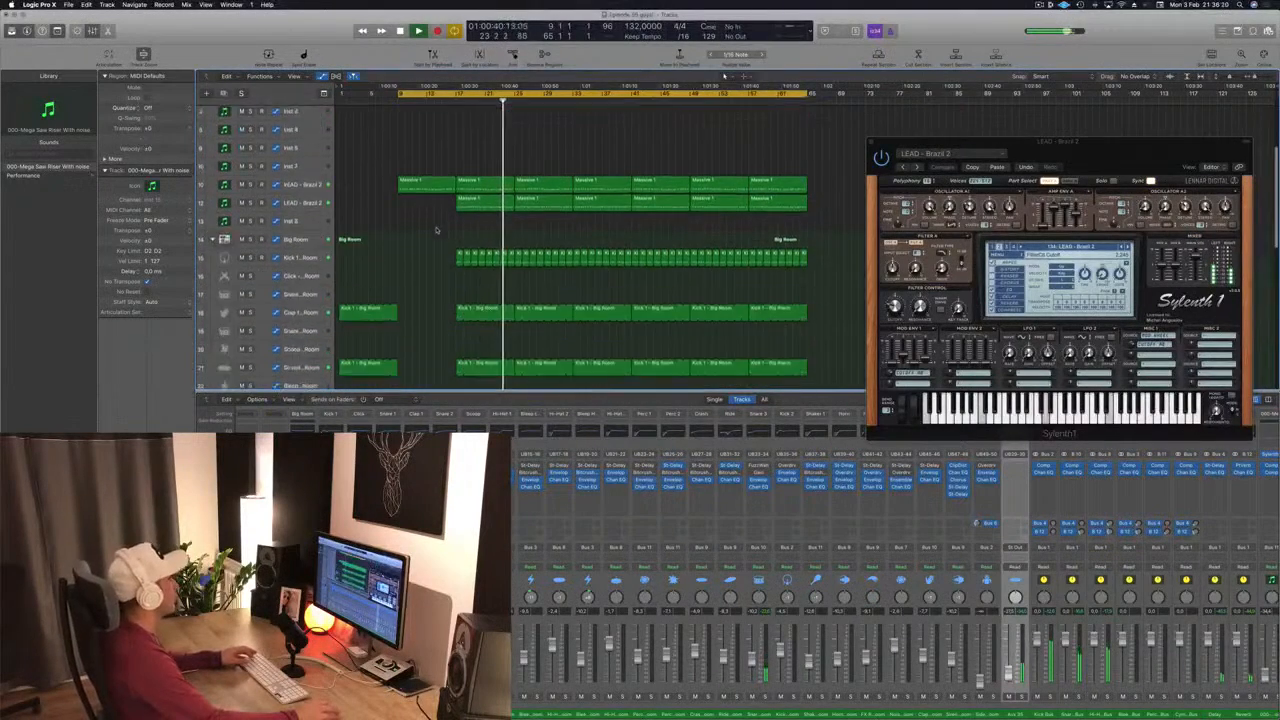
scroll(440, 236, down, 8)
click(285, 313)
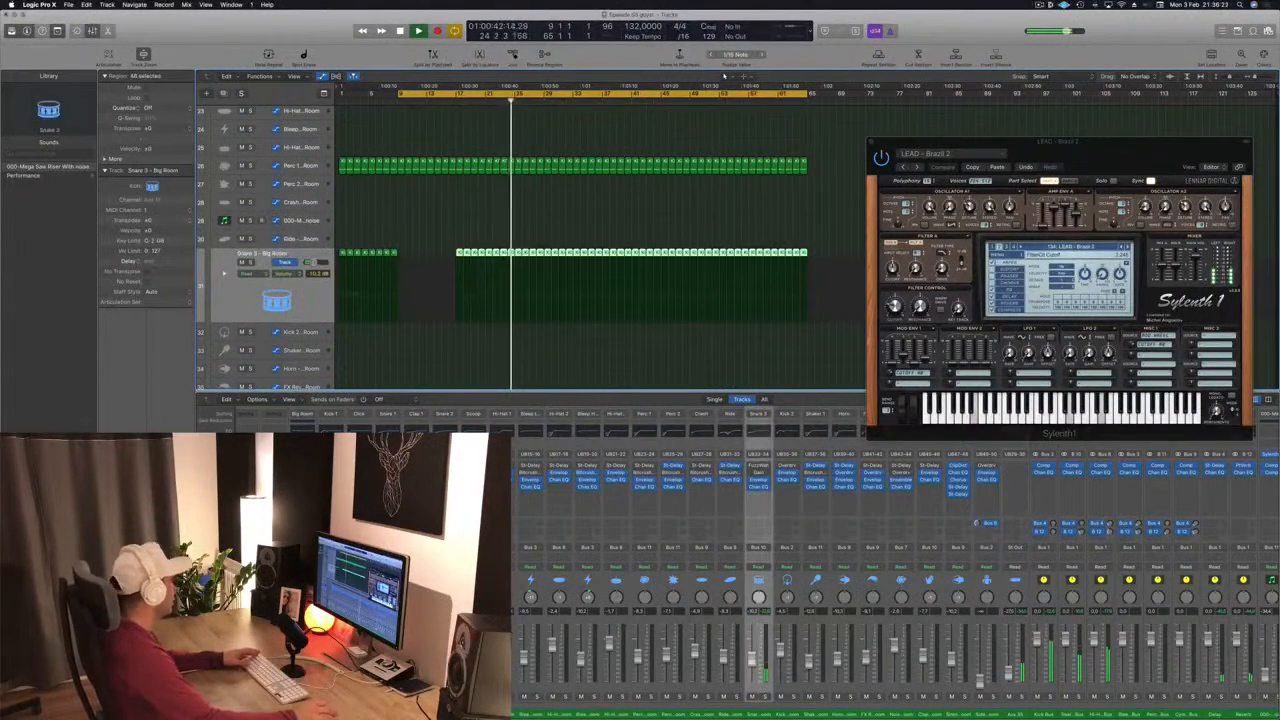
- Replay from about bar 23 and delete the LEAD - Brazil 2 regions between bars 25 and 33 on track 4
scroll(570, 240, up, 10)
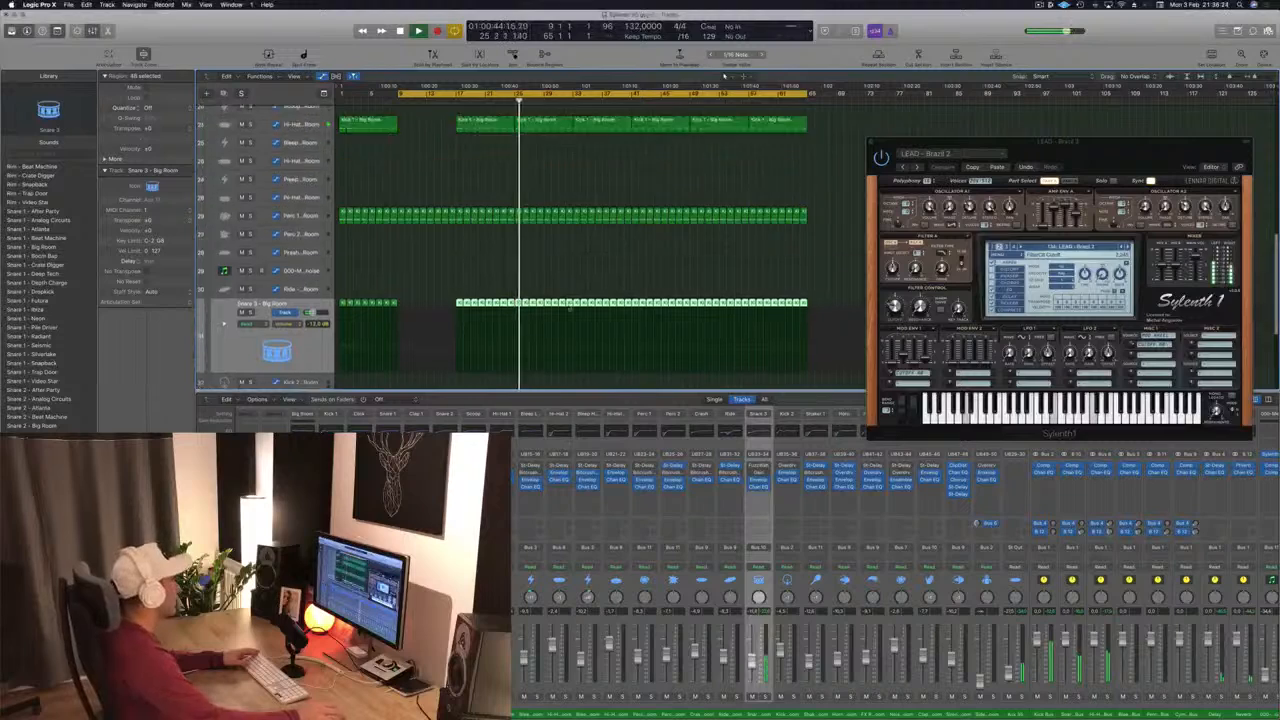
click(502, 103)
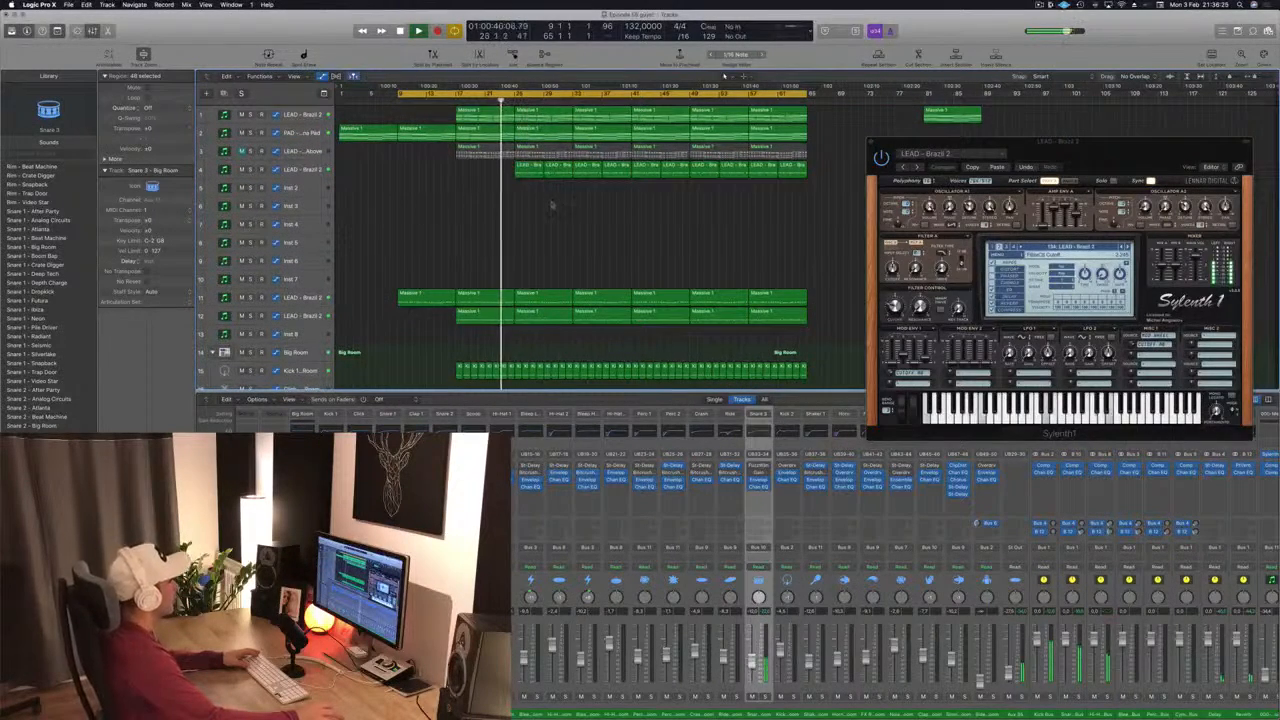
click(546, 169)
key(Delete)
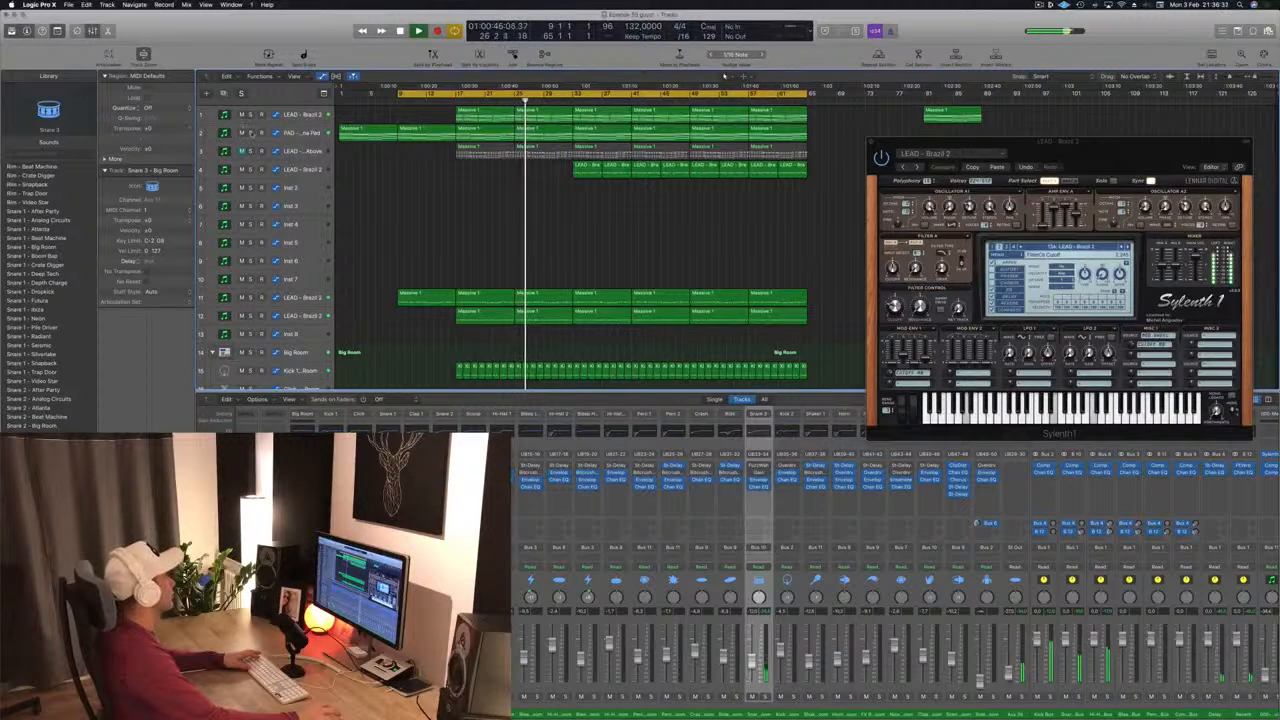
- Extend the PAD - Anjuna Pad cutoff automation with a drop at bar 25 and a new rise up to bar 33
click(516, 136)
key(space)
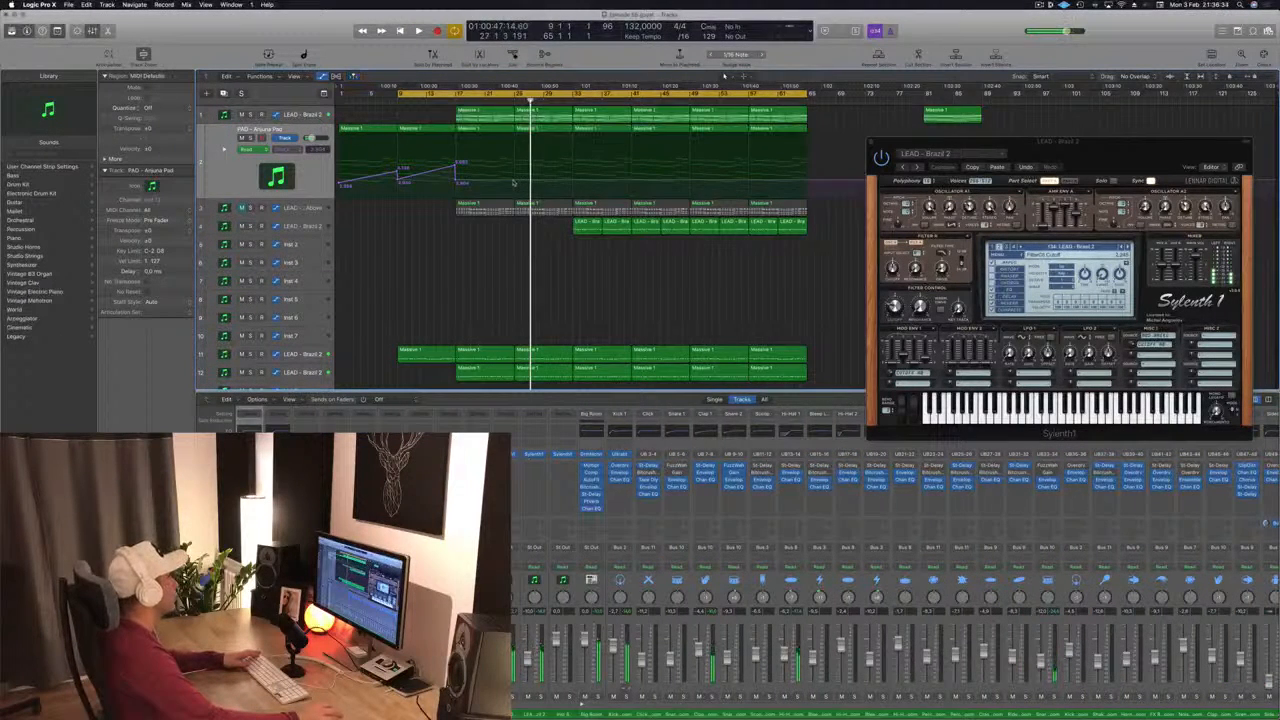
drag(516, 183, 574, 163)
key(space)
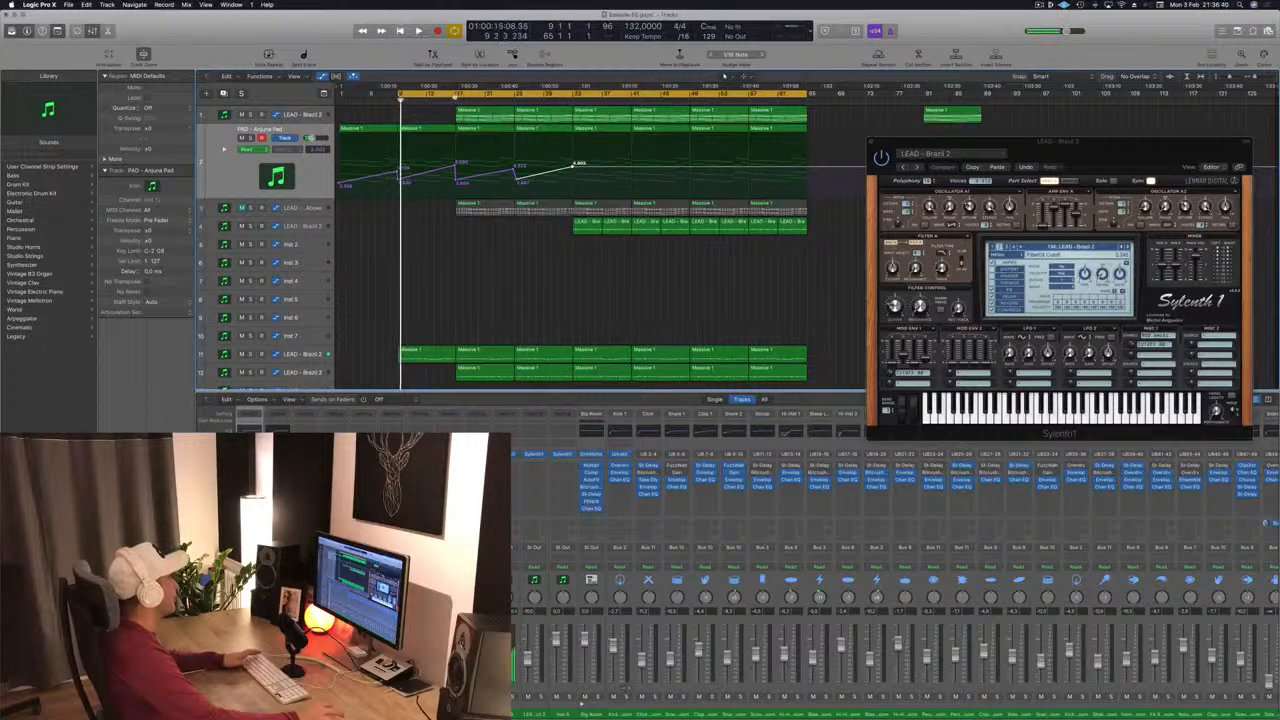
- Move the playhead and the start of the cycle range to bar 17, and play the arrangement from there
key(c)
click(455, 98)
key(space)
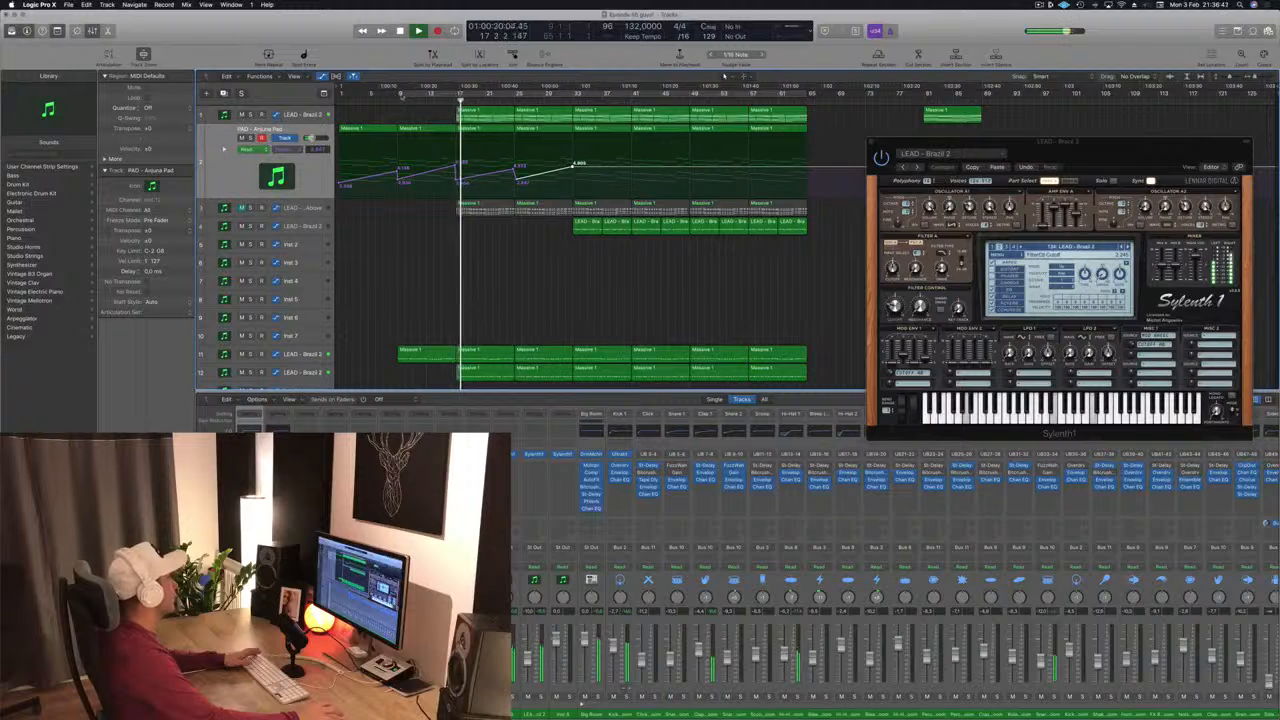
key(c)
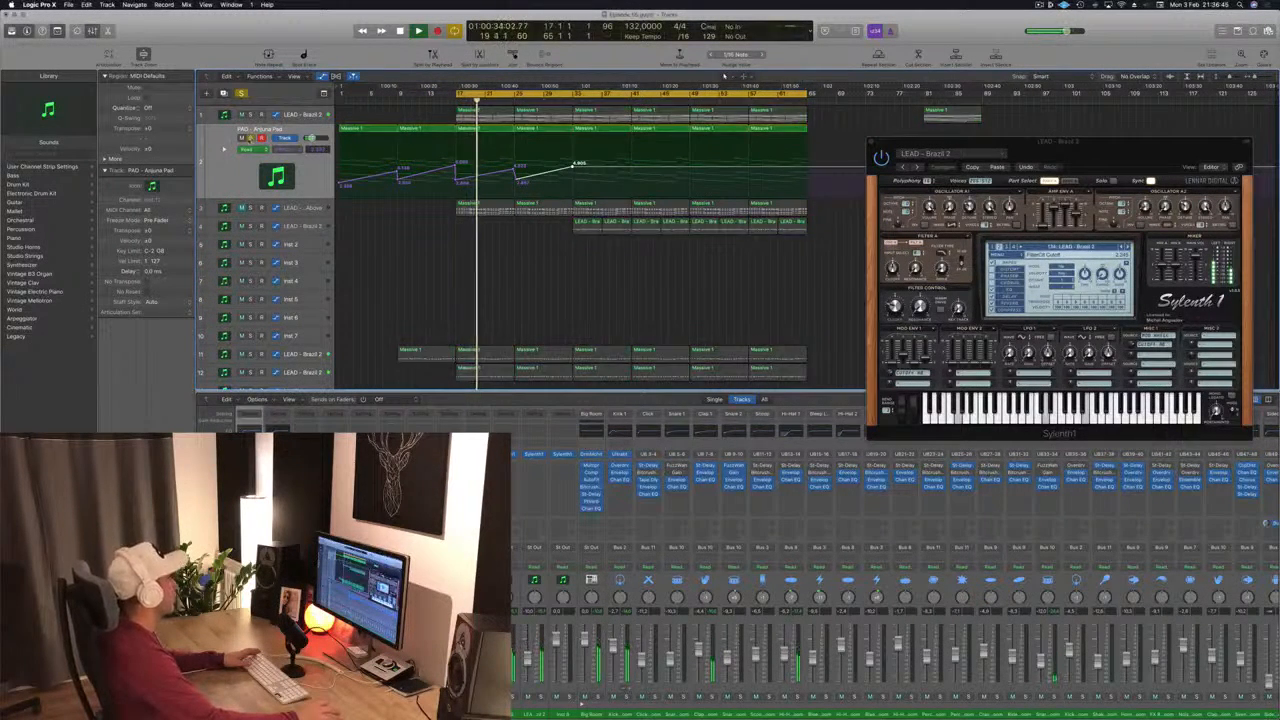
- Audition the Anjuna Pad in solo, fine-tune its cutoff automation peak at bar 33, and review the drum tracks during playback
drag(514, 171, 573, 164)
click(515, 180)
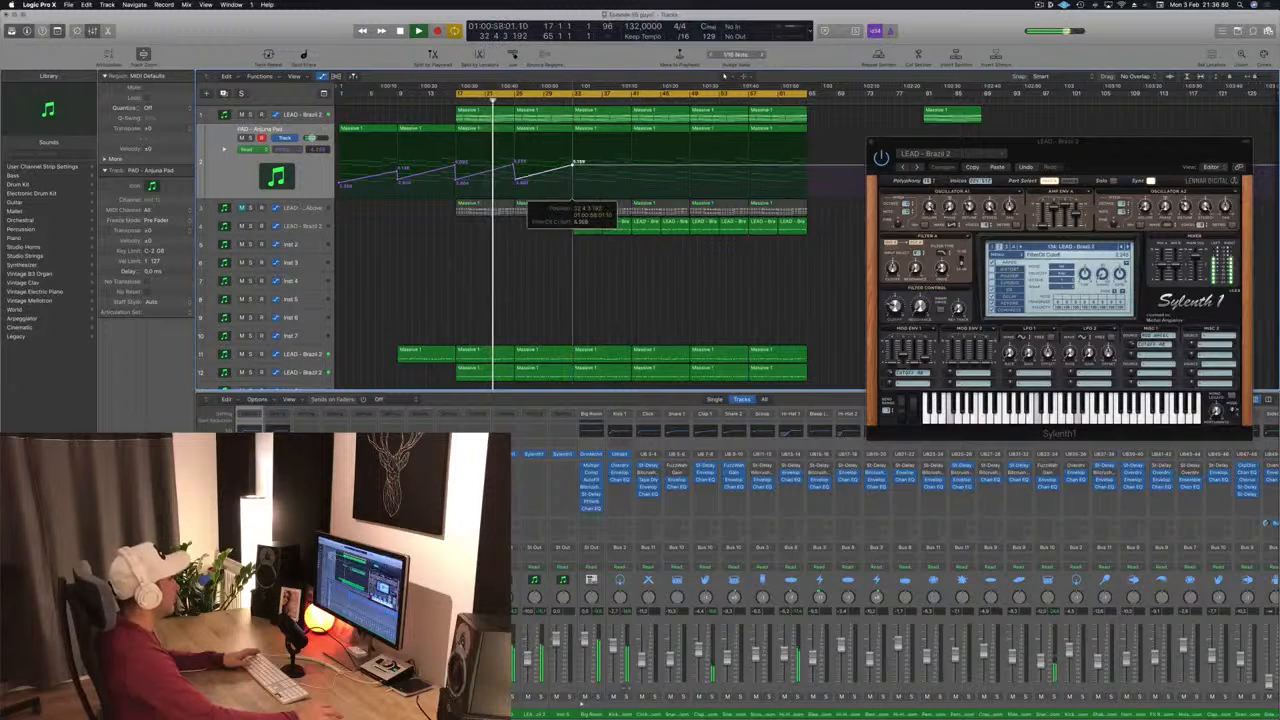
scroll(527, 272, down, 10)
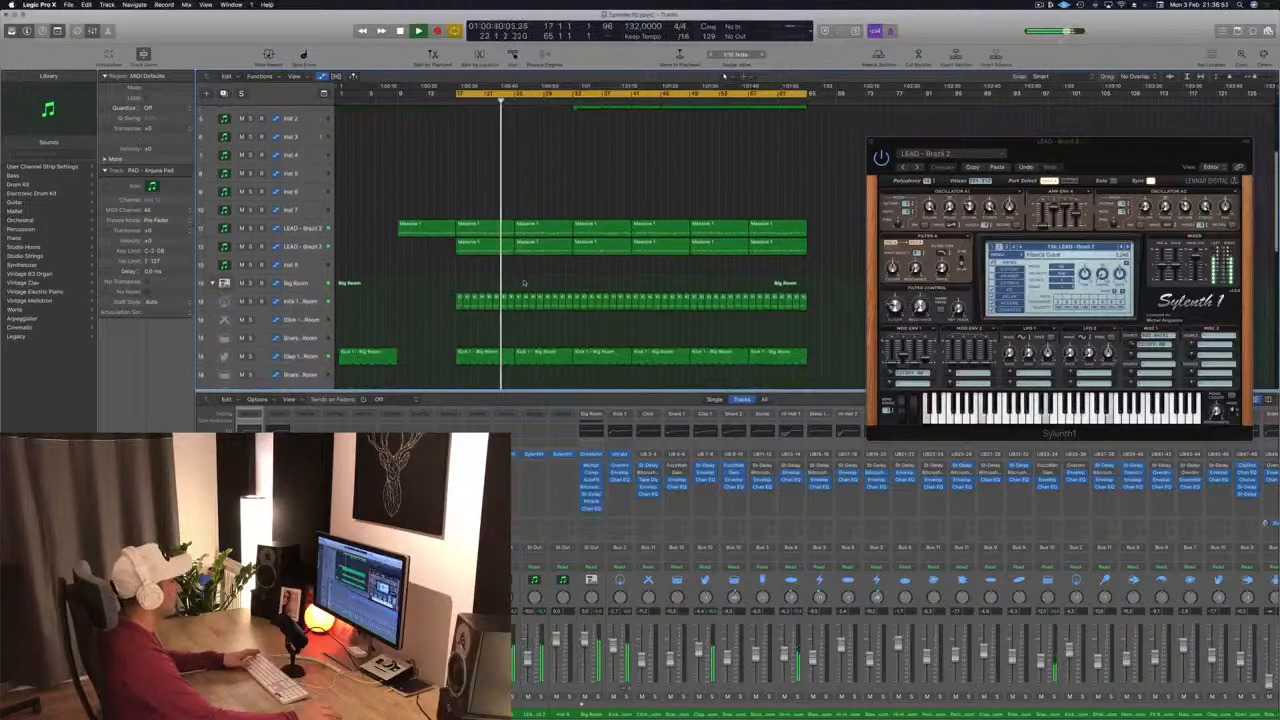
scroll(523, 283, down, 12)
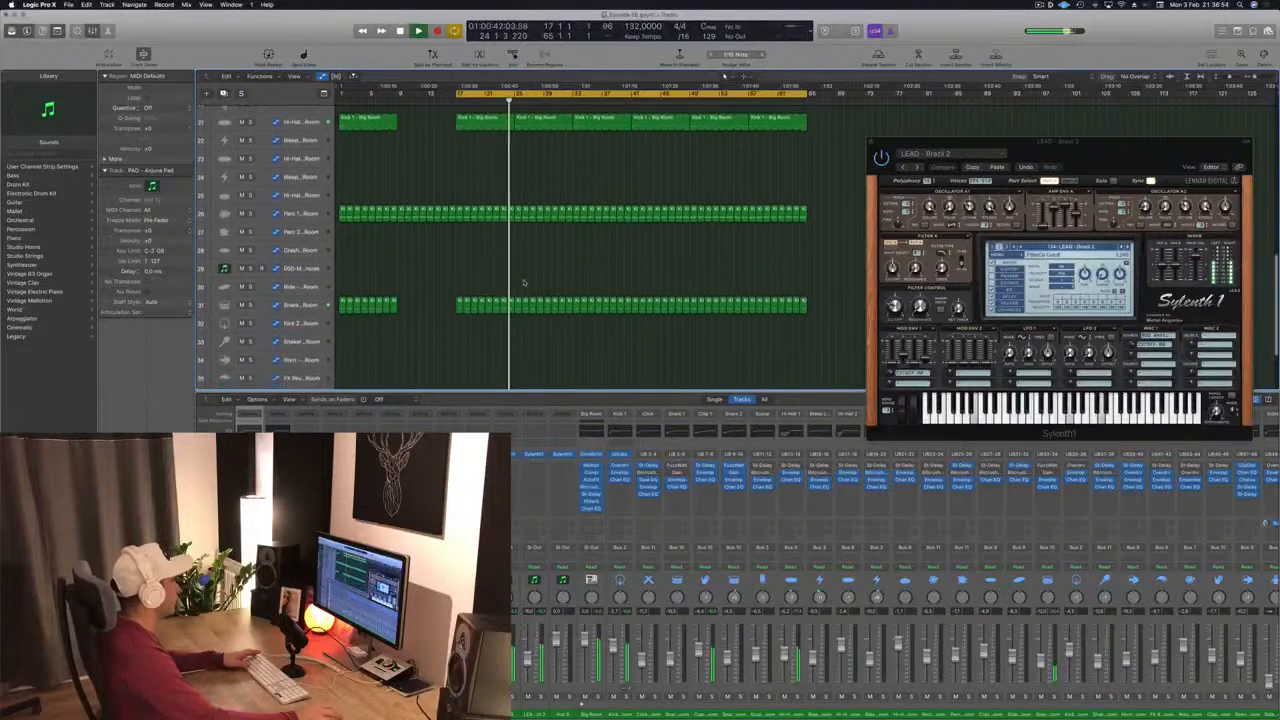
scroll(523, 283, up, 20)
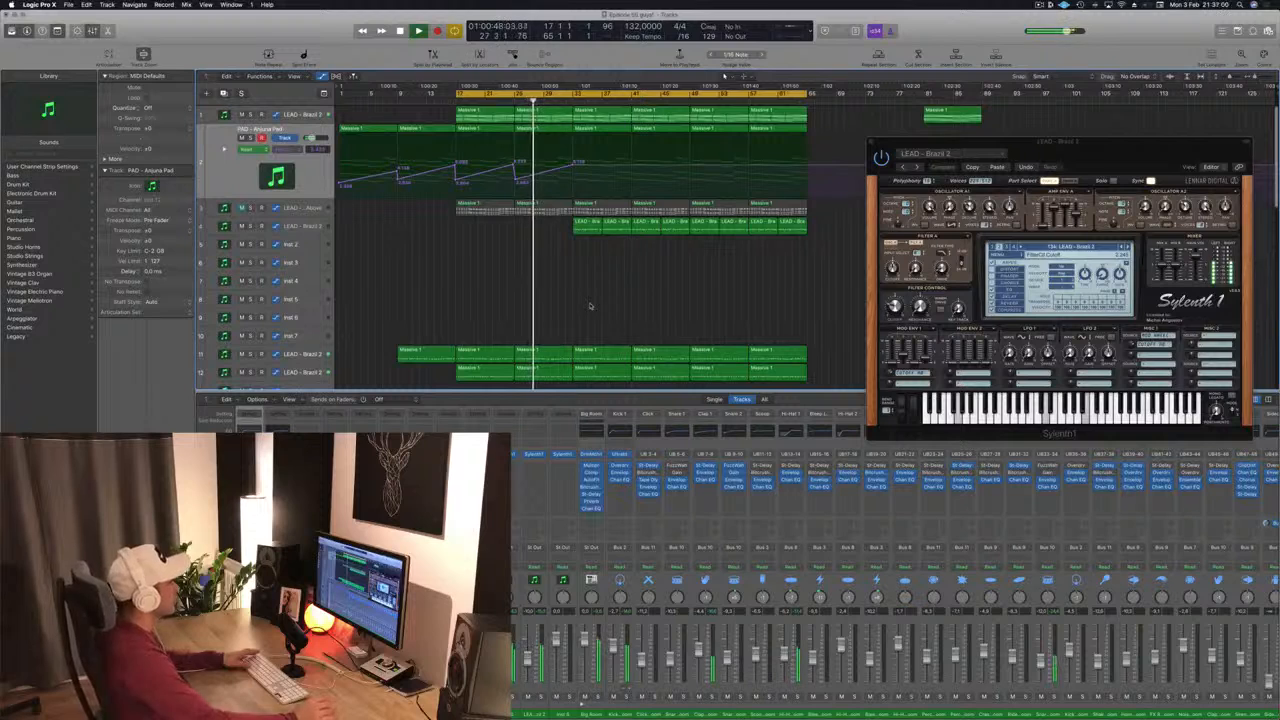
- Drop the Anjuna Pad cutoff automation at bar 33, and adjust the LEAD - Brazil 2 amp envelope with its Sylenth1 window clear of the regions
drag(1097, 148, 1060, 113)
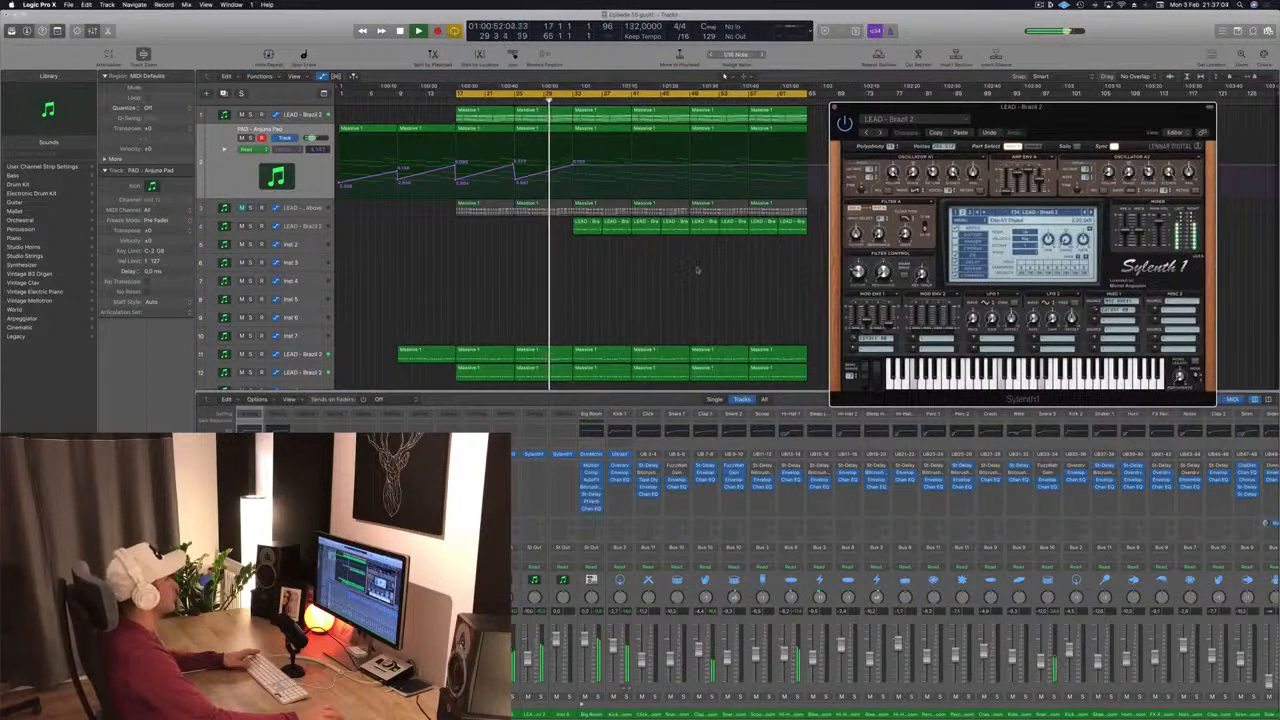
click(657, 288)
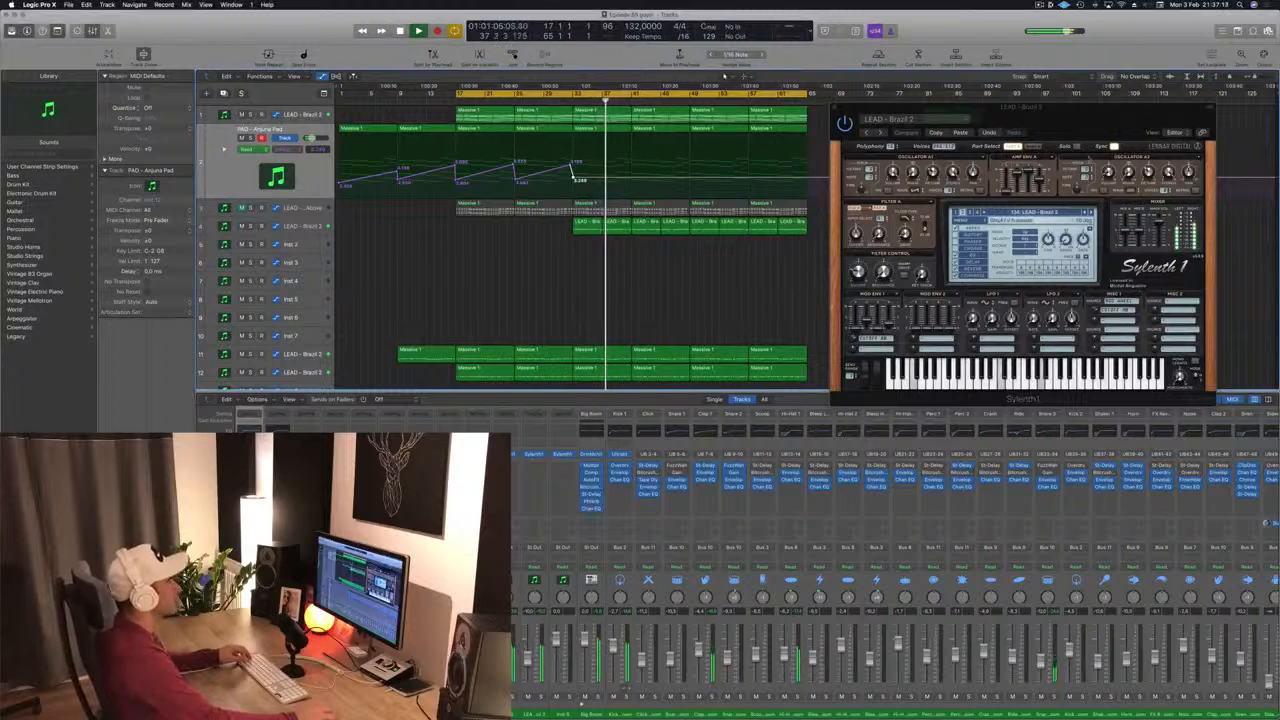
drag(1090, 119, 1138, 92)
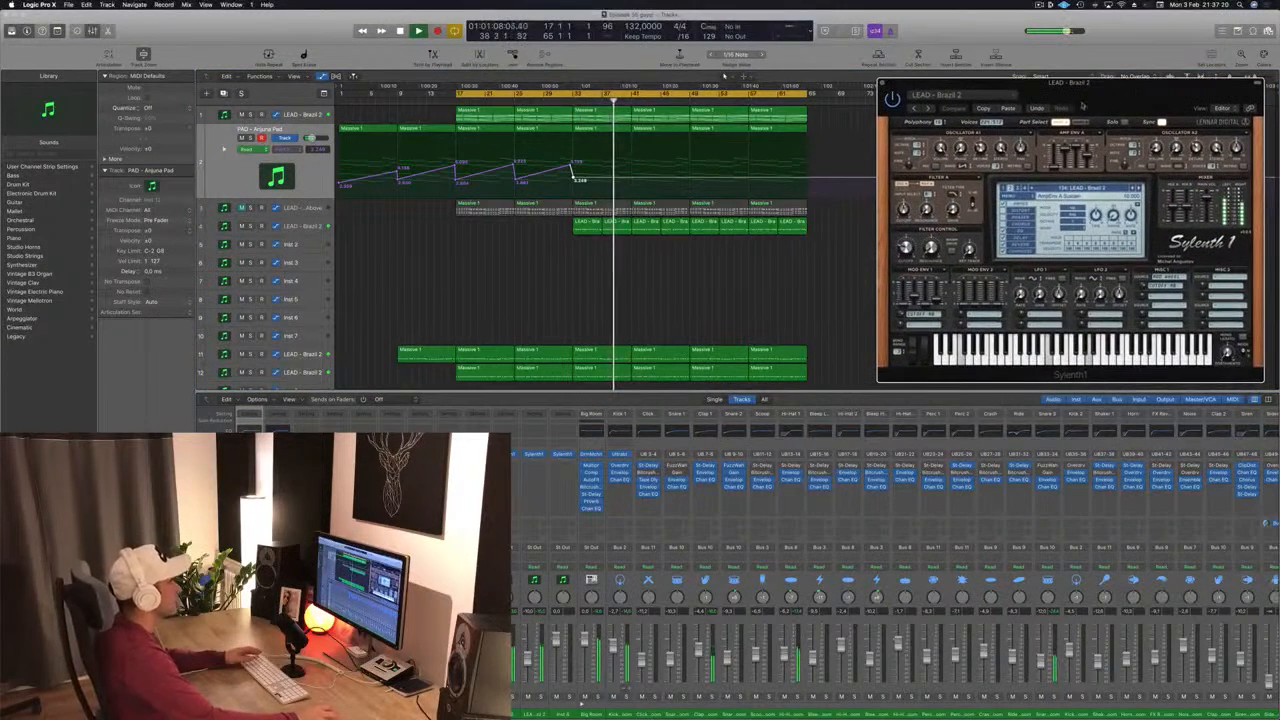
- Duplicate the LEAD - Brazil 2 track that starts at bar 33, and copy the Massive 1 region at bar 41 onto the new track
click(312, 115)
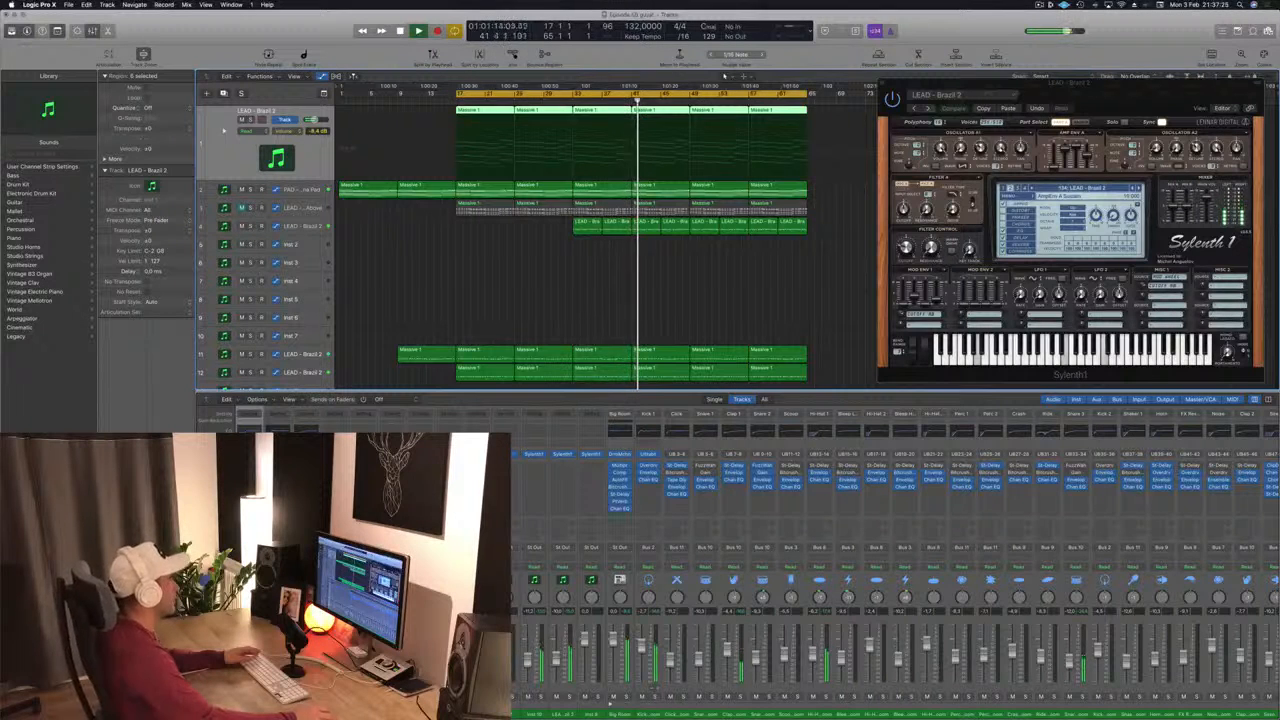
click(540, 306)
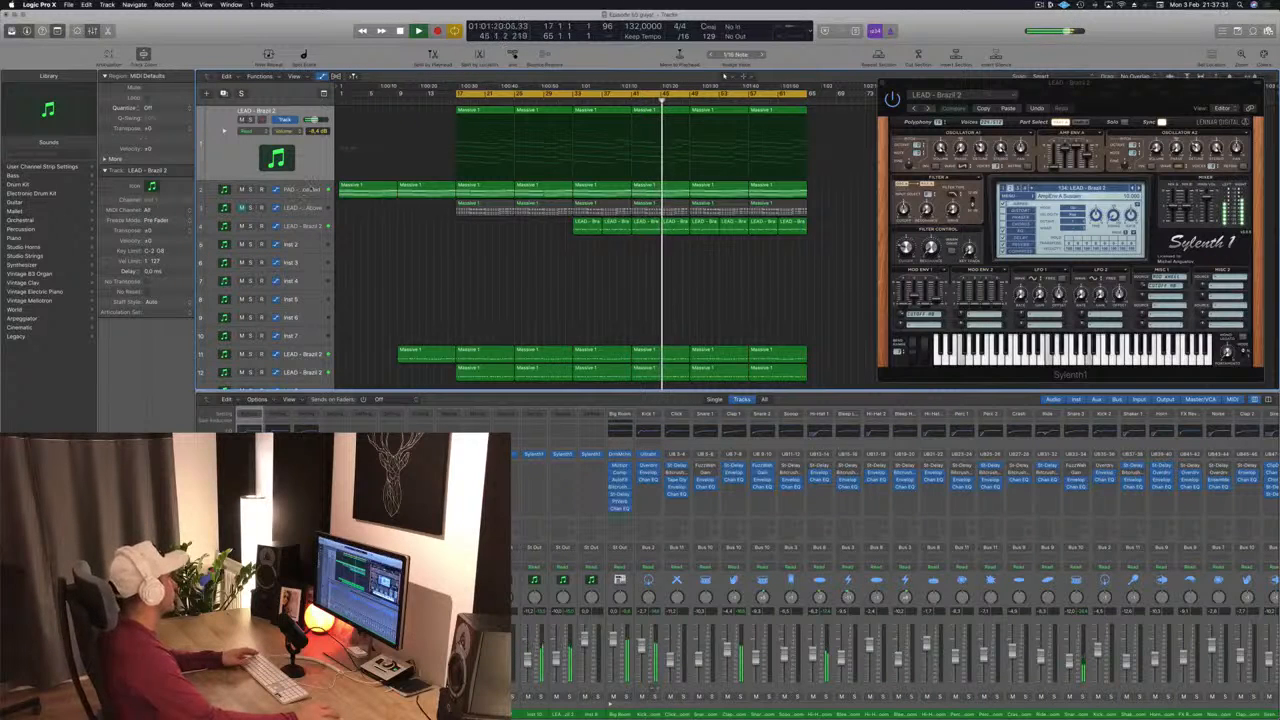
click(301, 228)
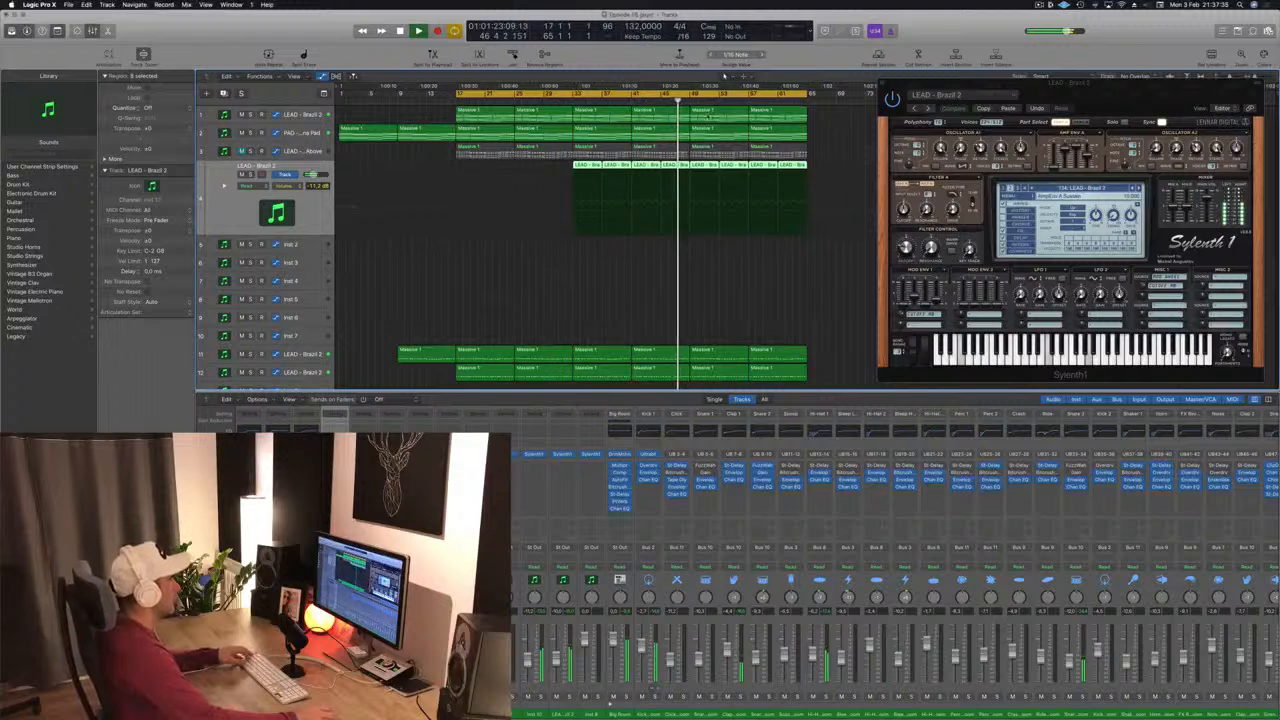
key(super+d)
drag(663, 131, 663, 200)
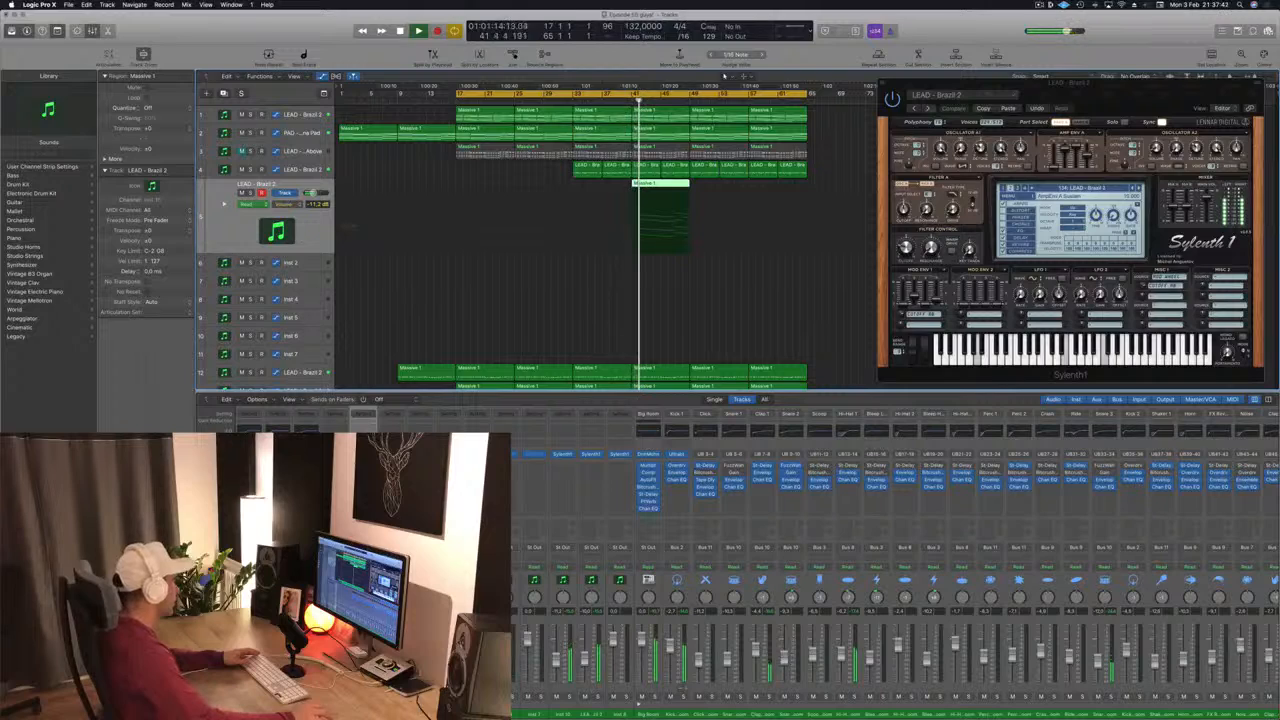
- Show the new track's Sylenth1 window clear of the regions and load the LEAD - Brazil 1 preset in it
click(363, 454)
drag(300, 37, 1071, 258)
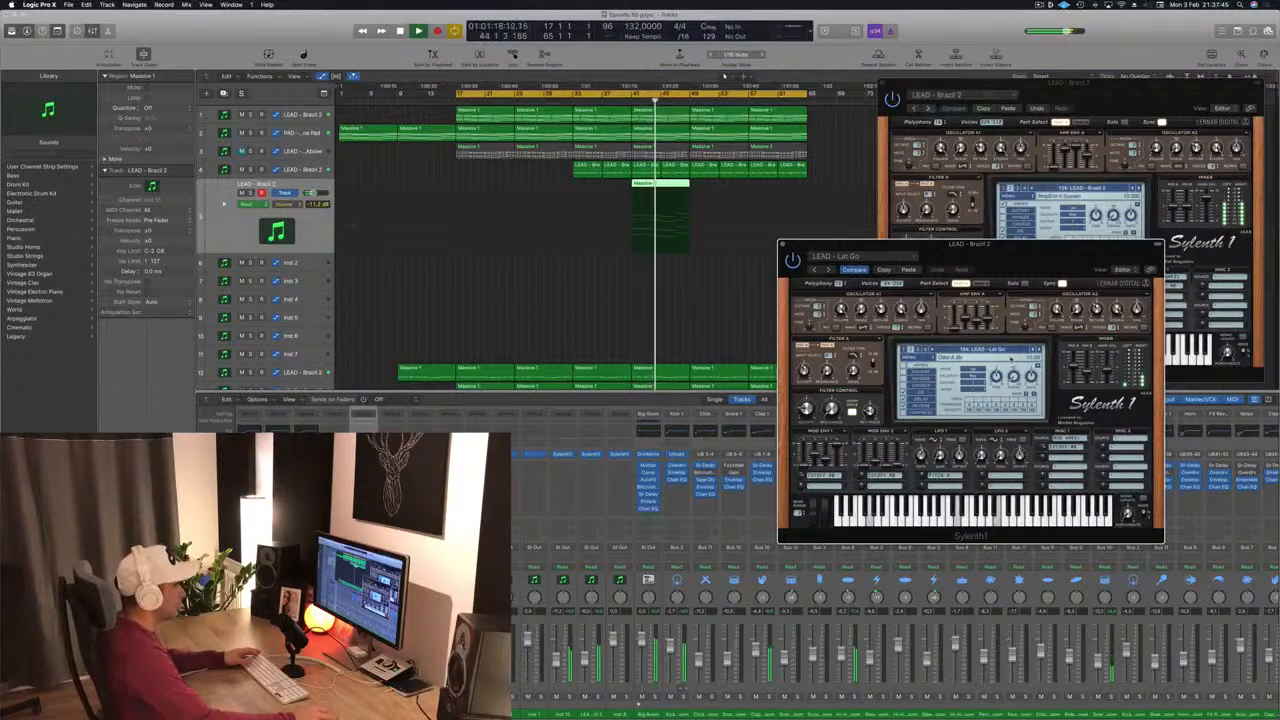
click(1016, 350)
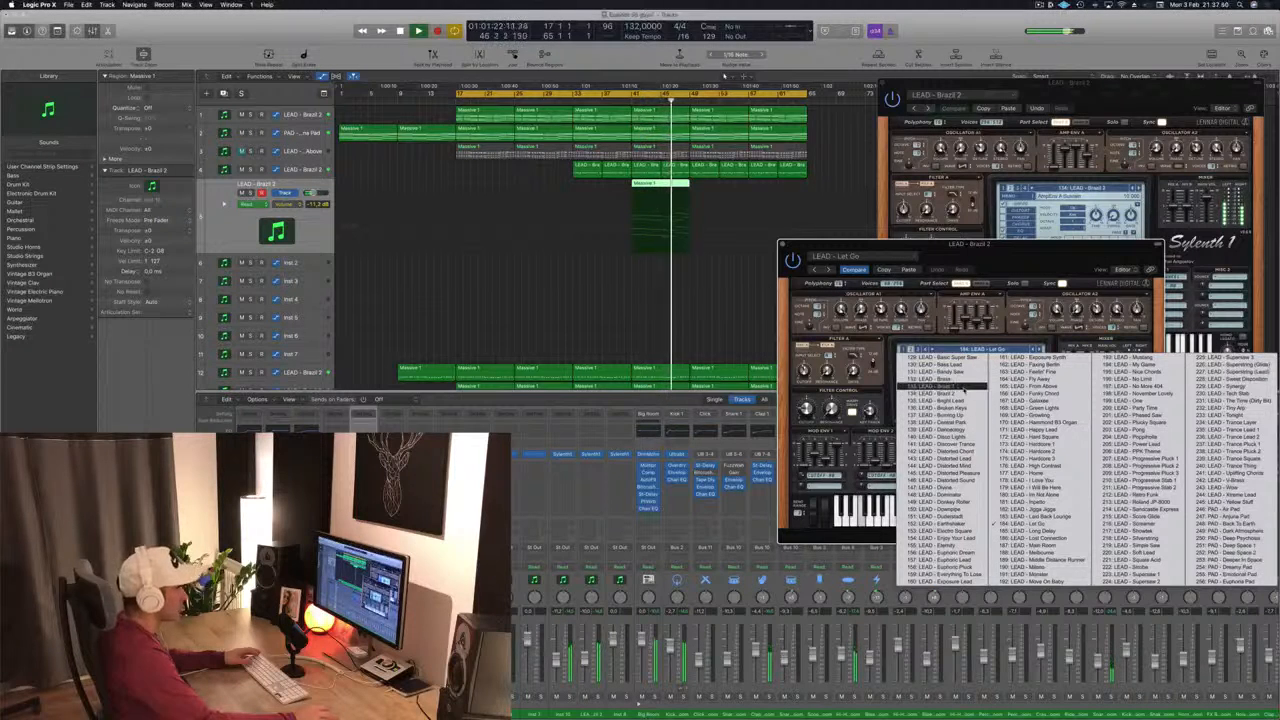
click(955, 386)
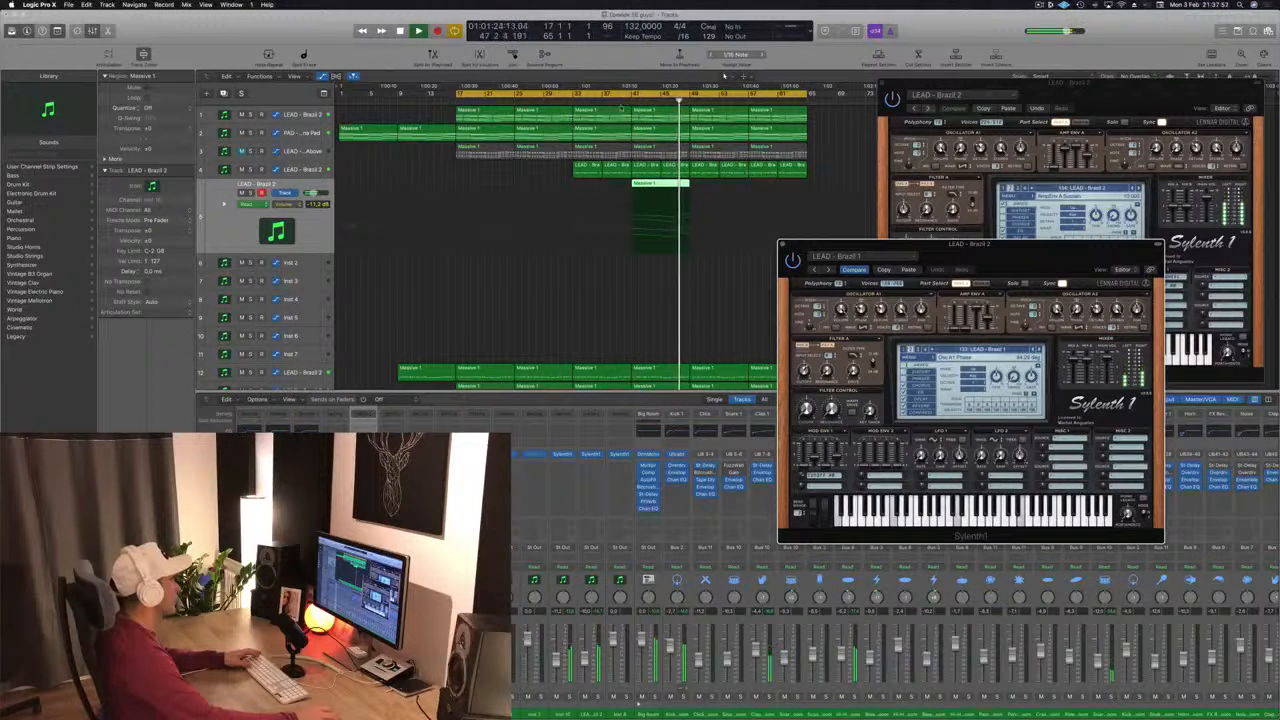
- Audition the new lead in solo and in the full mix, switching its Sylenth1 preset to LEAD - Brazil 2
click(684, 230)
key(s)
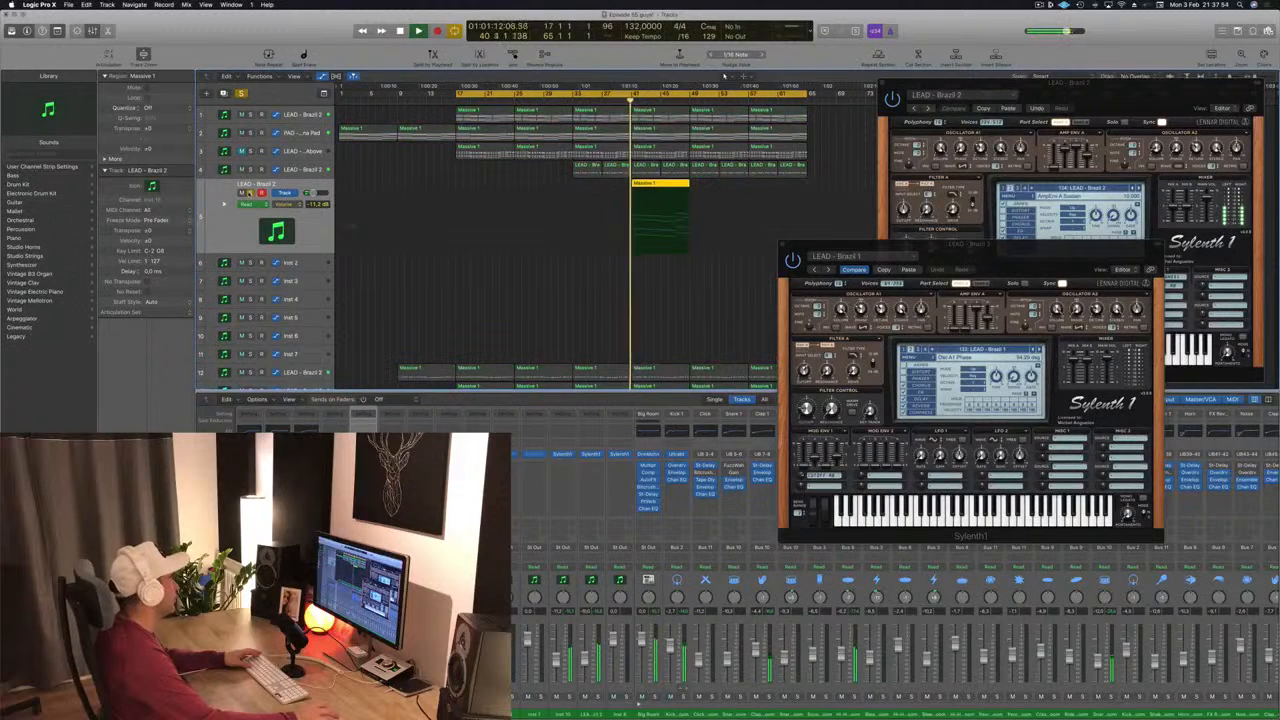
key(s)
key(space)
key(space)
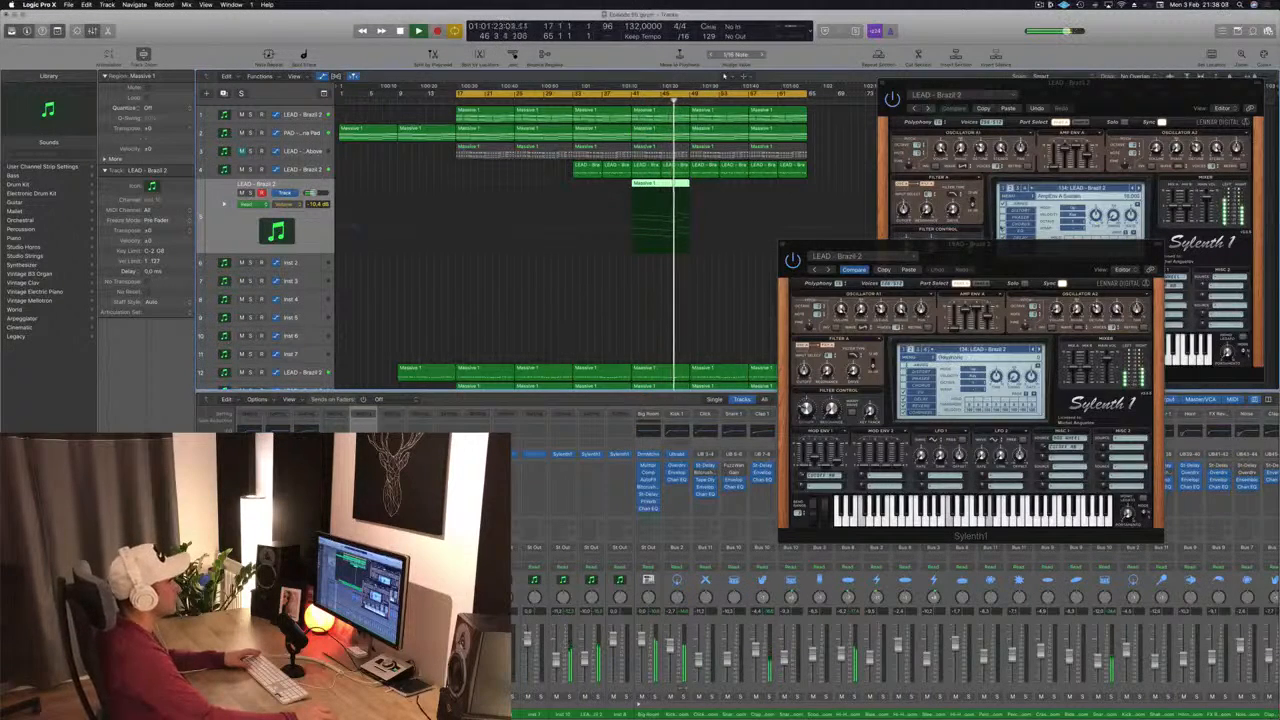
- Move the Sylenth1 window off the arrangement and repeat the new lead's Massive 1 region from bar 49 up to bar 65
drag(908, 244, 1019, 250)
drag(667, 187, 778, 192)
click(742, 307)
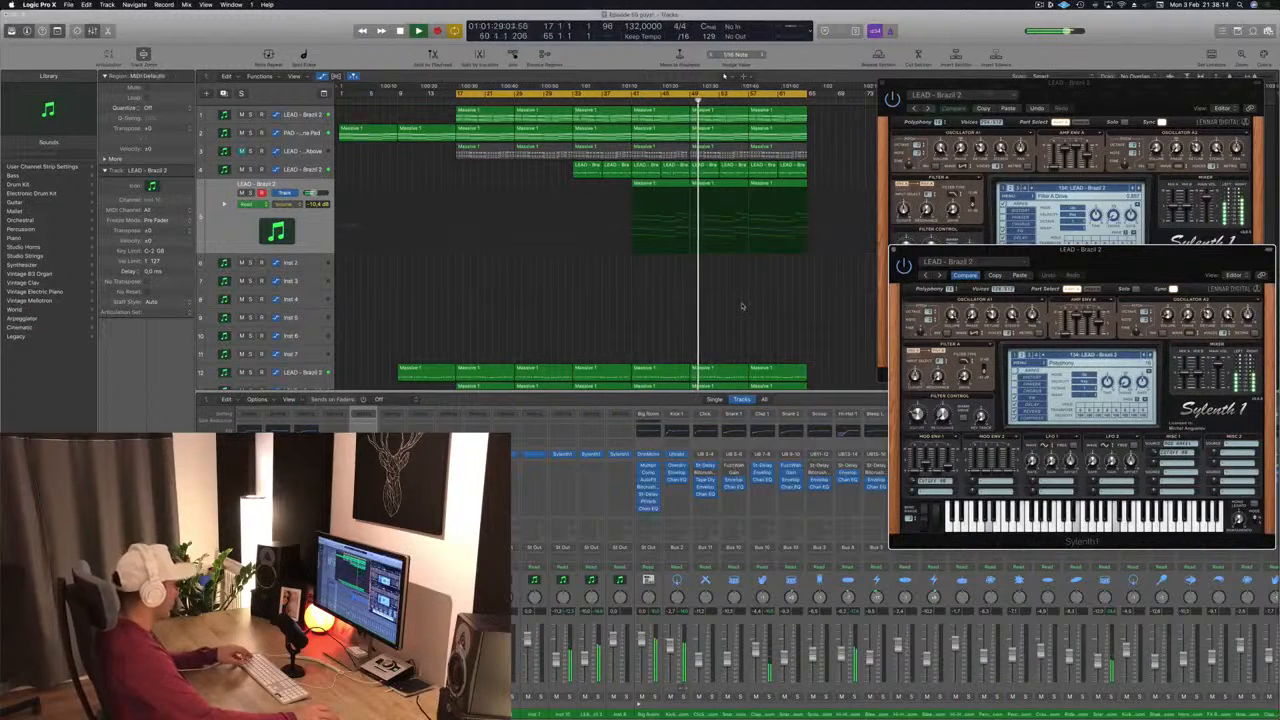